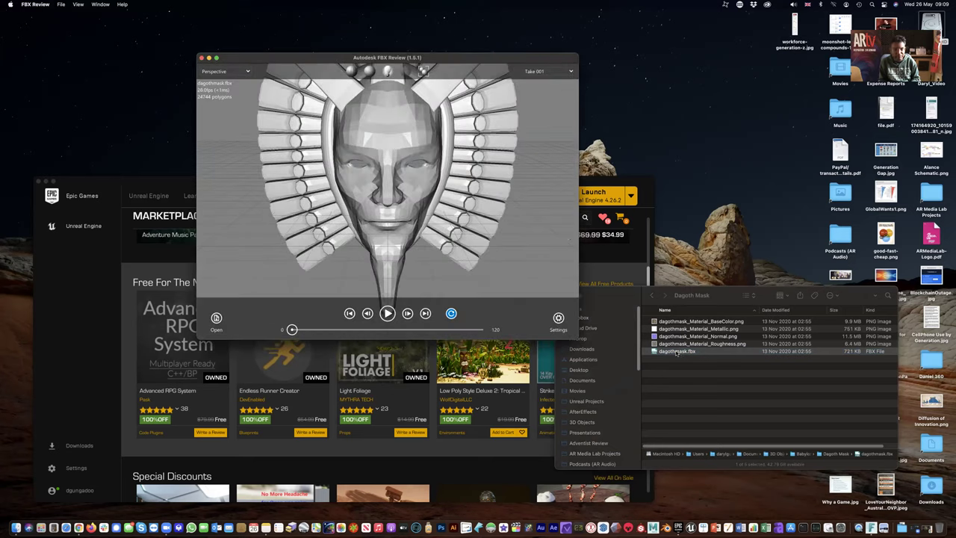
# - Inspect the Dagoth mask model from a different angle in the FBX viewer and close it
pyautogui.moveTo(396, 157); pyautogui.dragTo(322, 151)
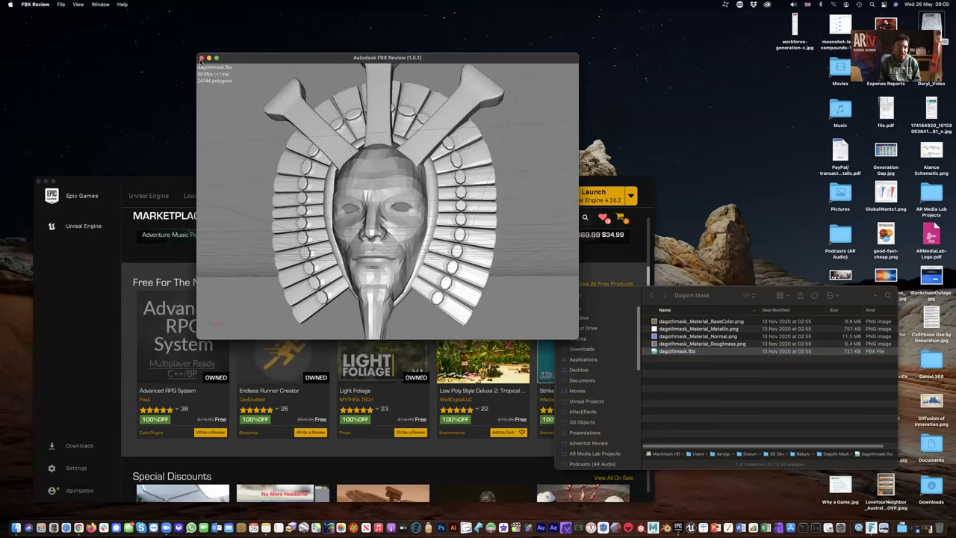
pyautogui.click(201, 58)
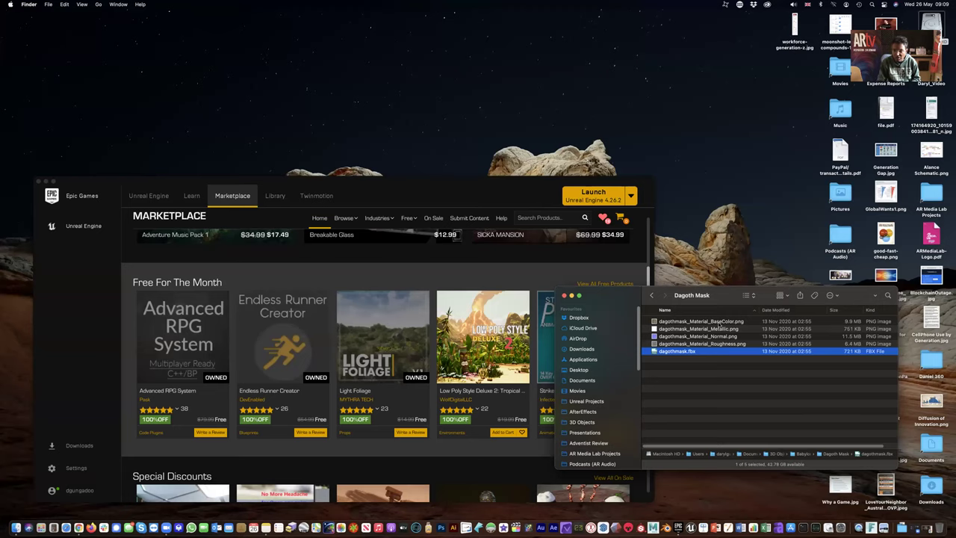
# - Preview the Dagoth mask's BaseColor, Metallic and Normal texture images one after another
pyautogui.click(719, 323)
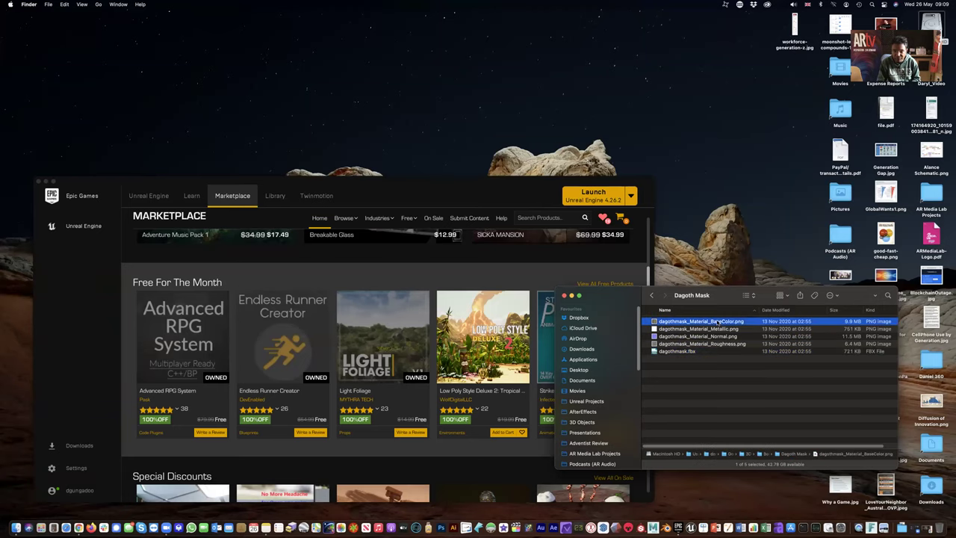
pyautogui.press('space')
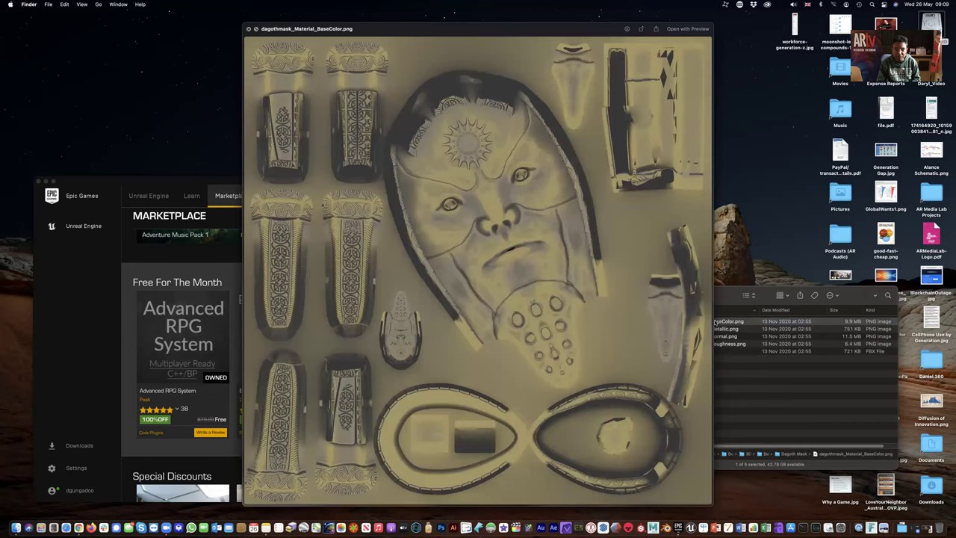
pyautogui.press('space')
pyautogui.click(719, 330)
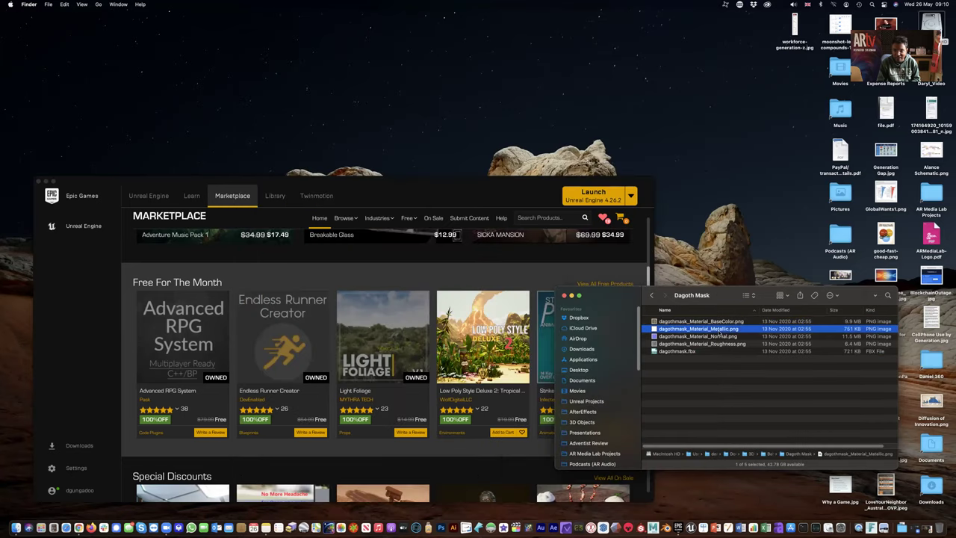
pyautogui.press('space')
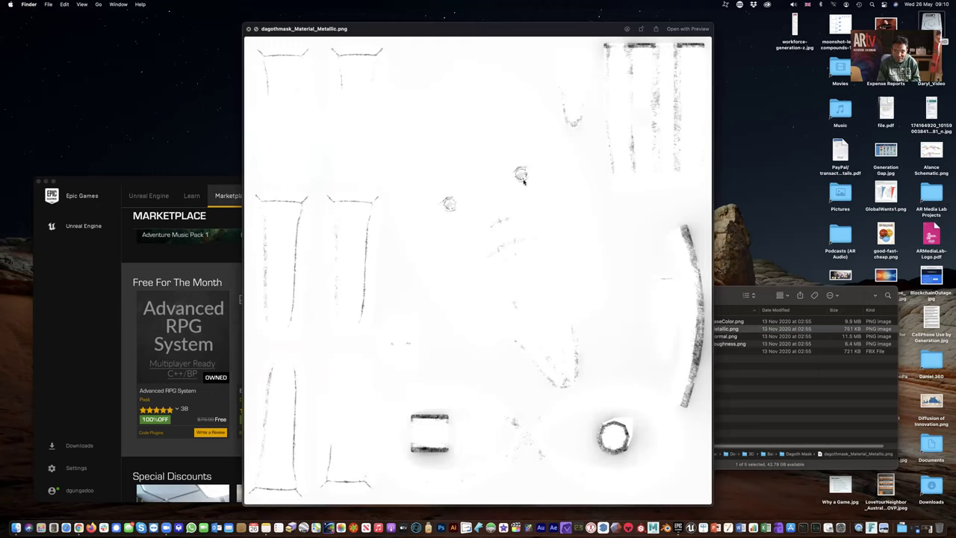
pyautogui.press('space')
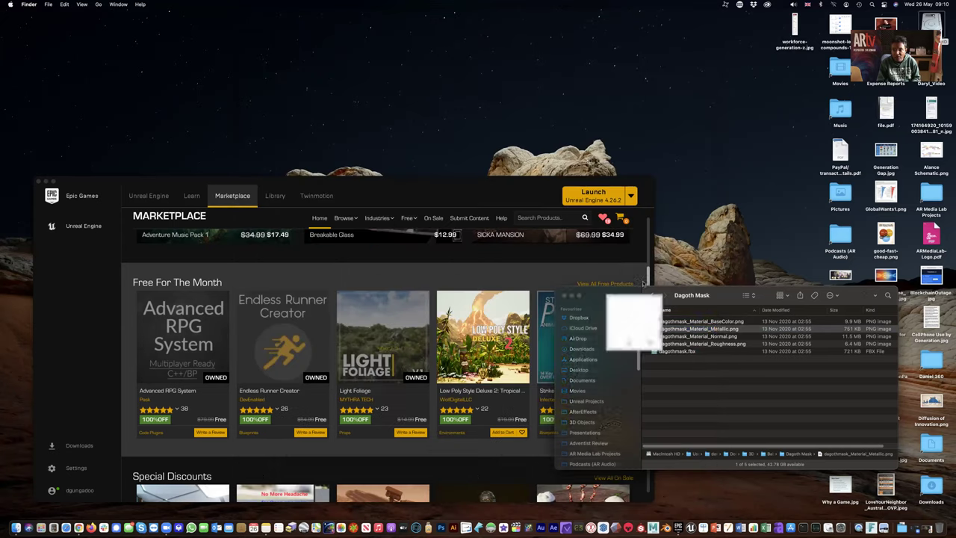
pyautogui.click(722, 338)
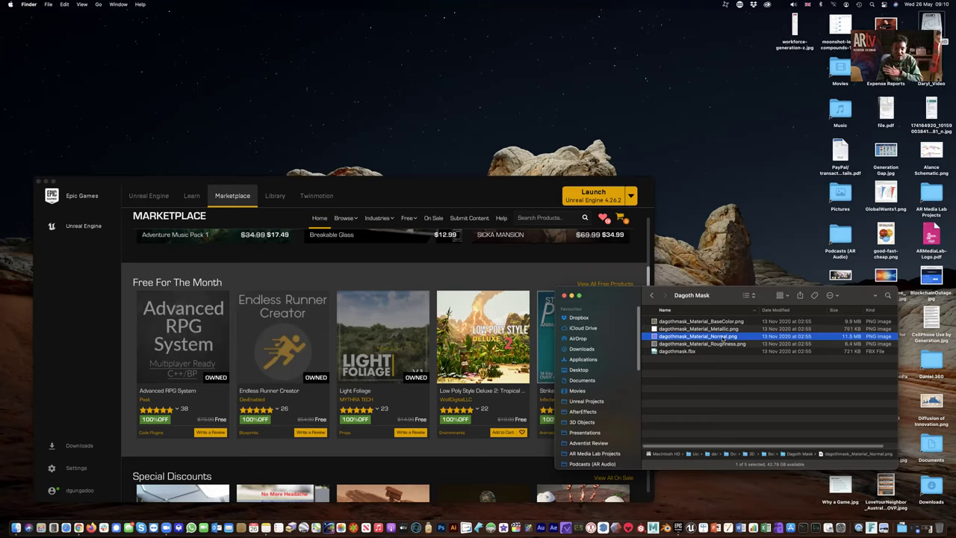
pyautogui.press('space')
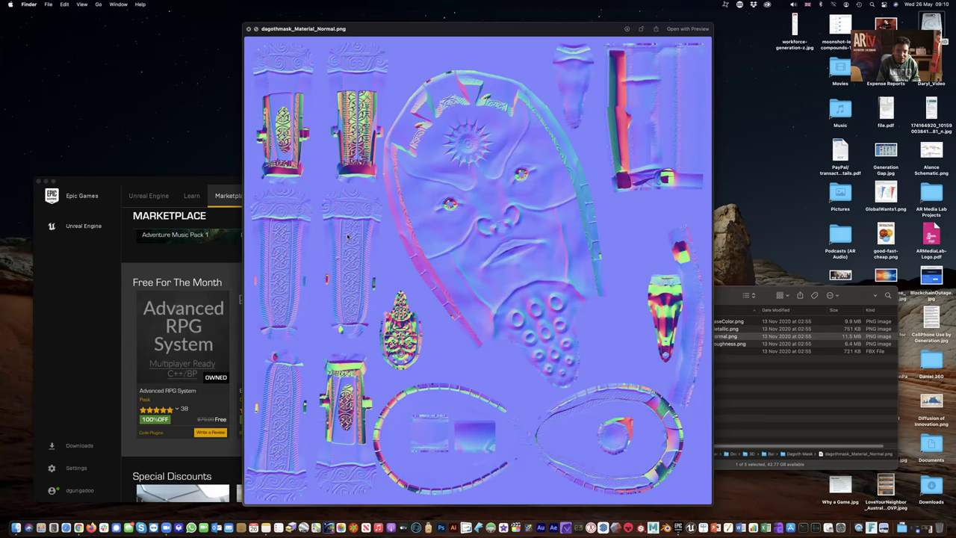
pyautogui.press('space')
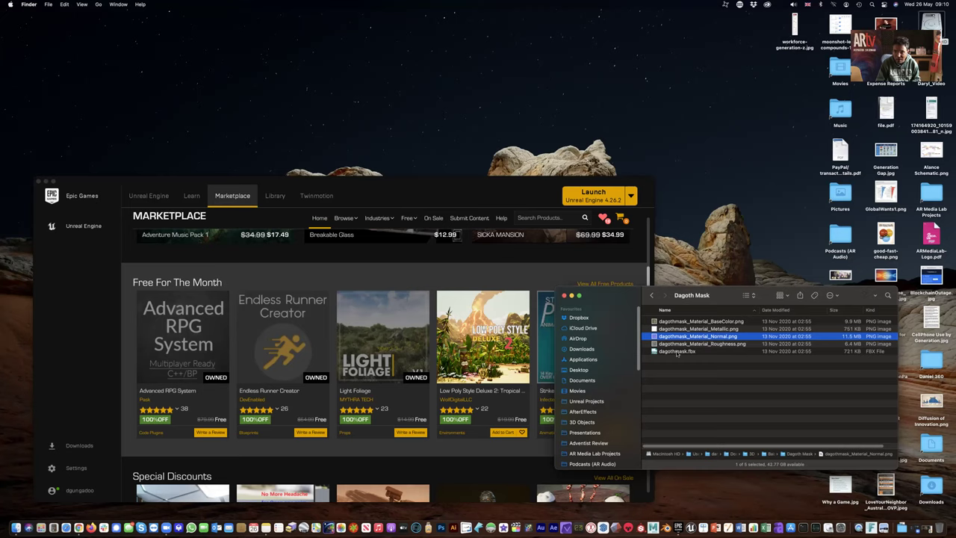
# - Open dagothmask.fbx in the FBX viewer, examine the face's polygons up close, and close the viewer
pyautogui.doubleClick(677, 352)
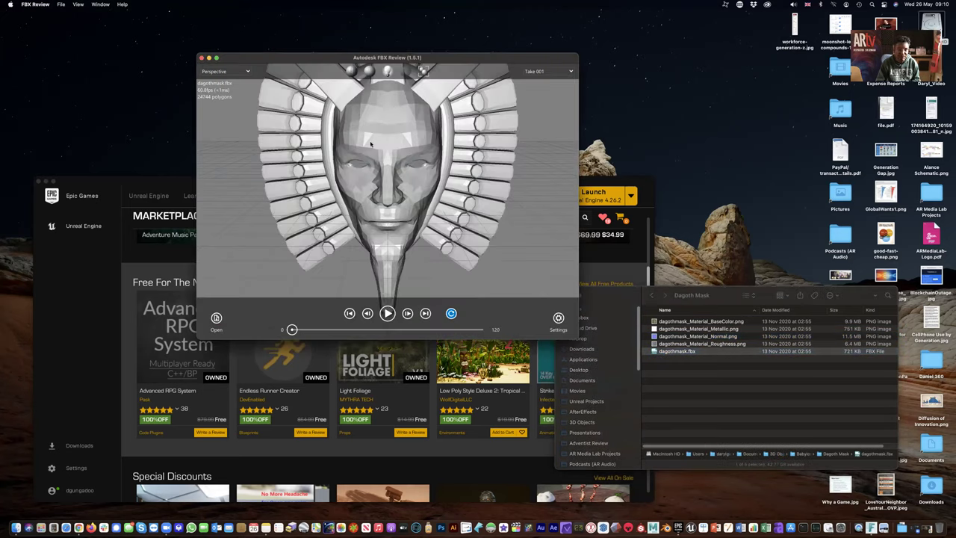
pyautogui.scroll(10, 370, 143)
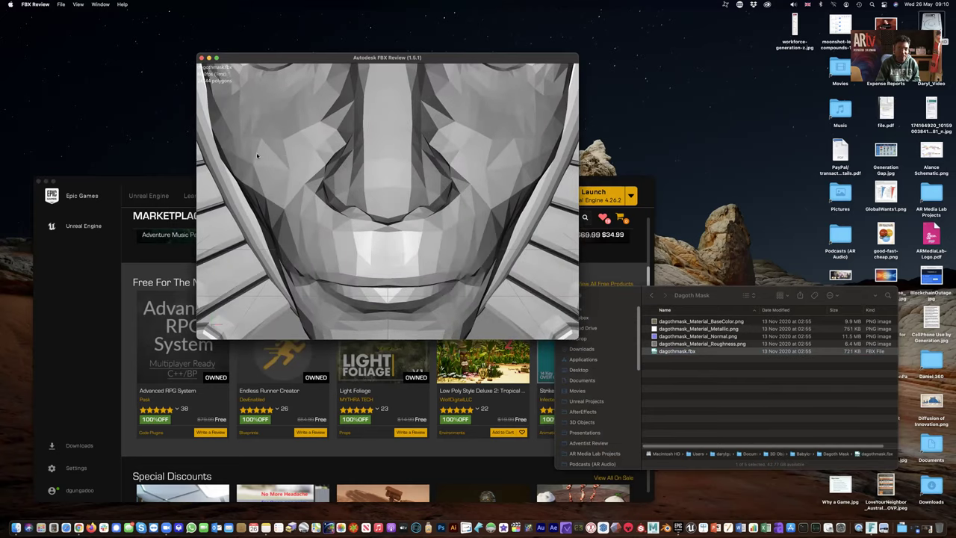
pyautogui.moveTo(257, 156); pyautogui.dragTo(378, 190)
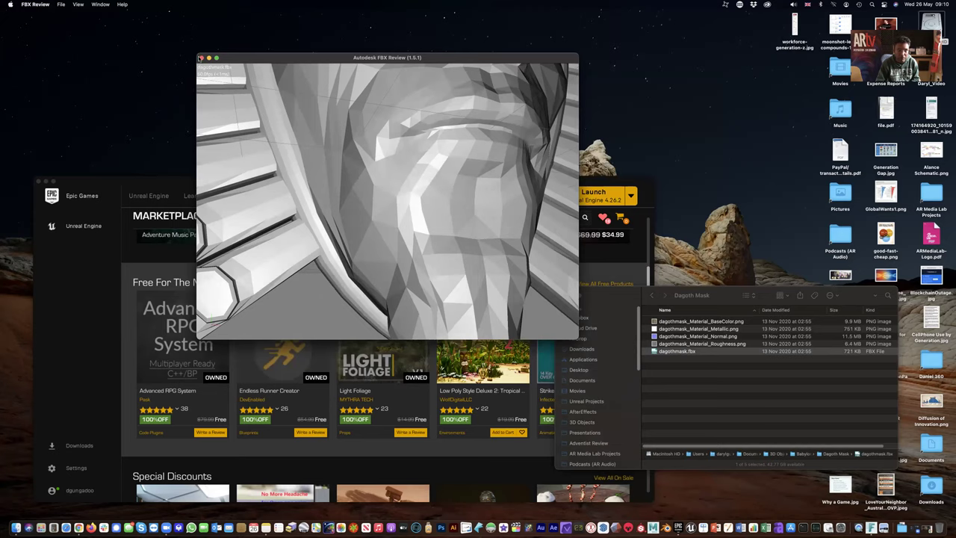
pyautogui.click(199, 58)
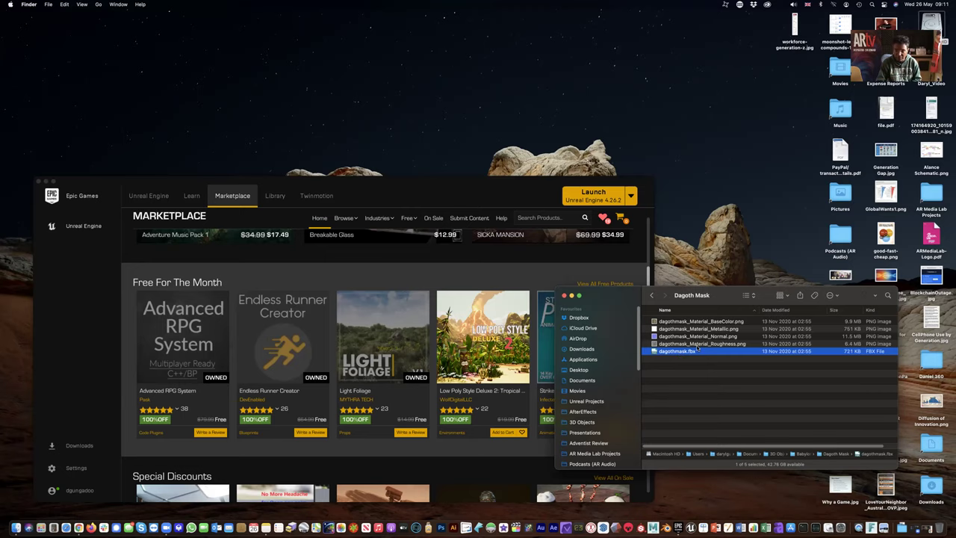
# - Preview the dagothmask_Material_Roughness.png texture and close the preview
pyautogui.click(697, 345)
pyautogui.press('space')
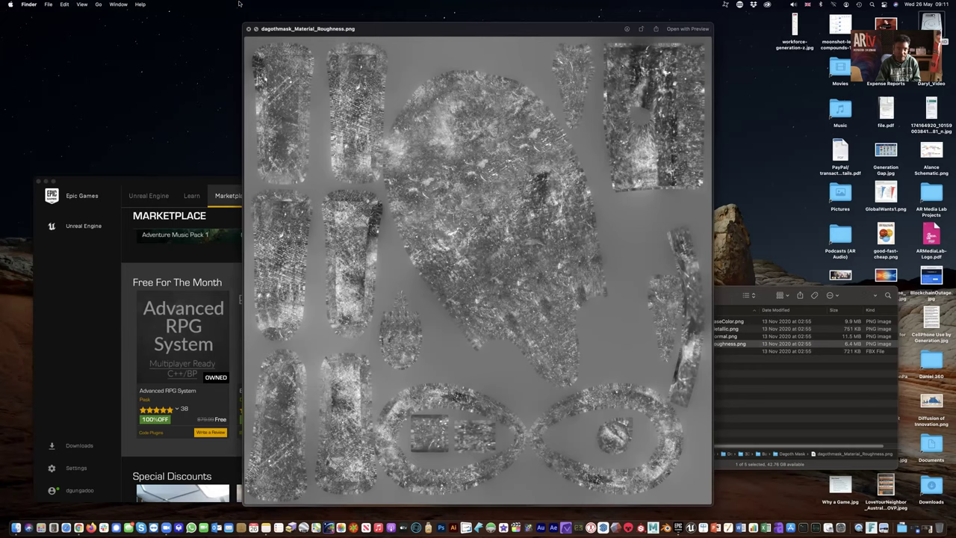
pyautogui.click(250, 29)
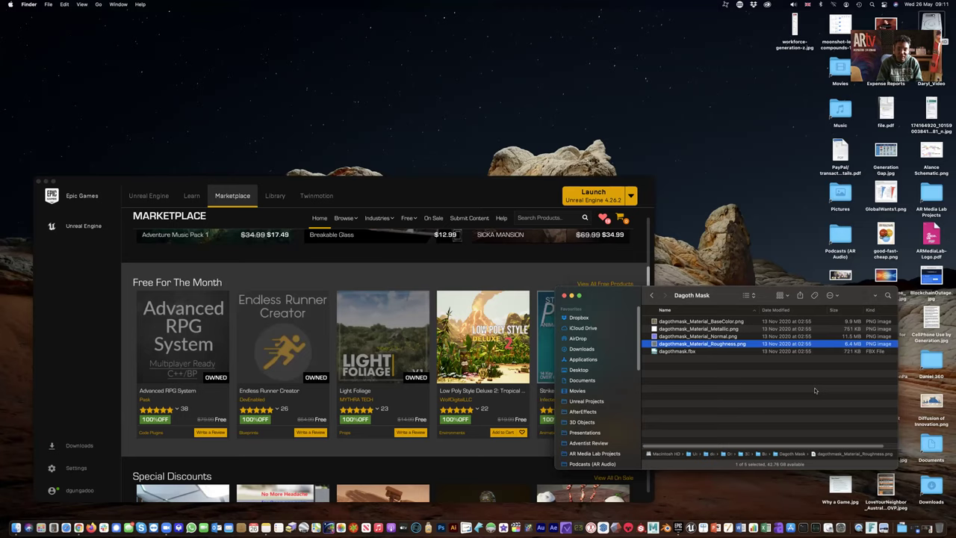
pyautogui.click(677, 352)
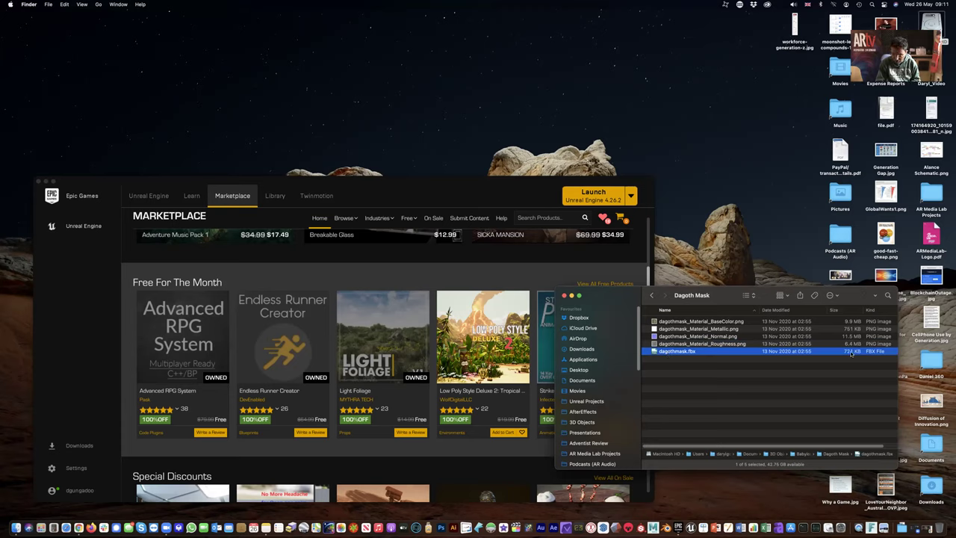
pyautogui.click(732, 344)
pyautogui.click(730, 336)
pyautogui.click(729, 328)
pyautogui.click(728, 322)
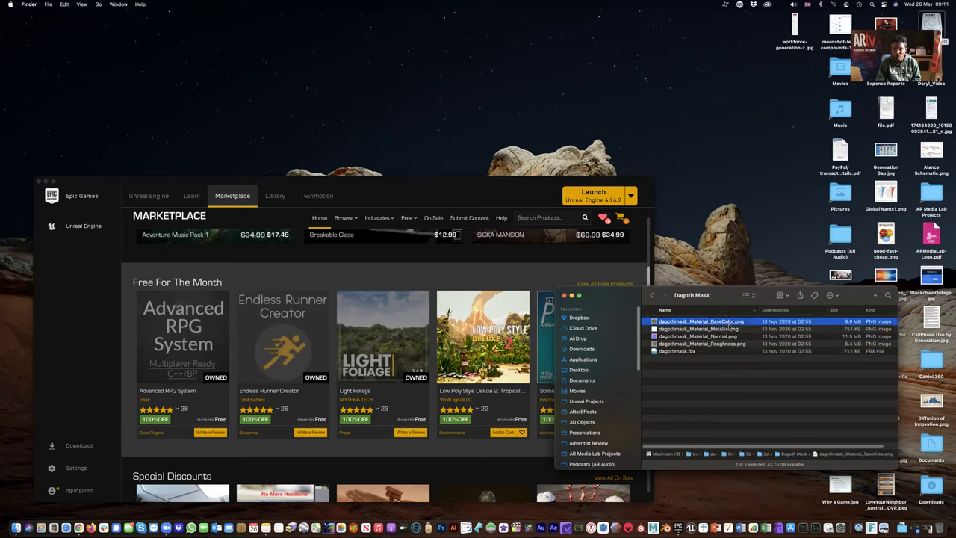
# - Open dagothmask_Material_BaseColor.png in Preview to examine the unwrapped texture, and close the image window
pyautogui.doubleClick(719, 321)
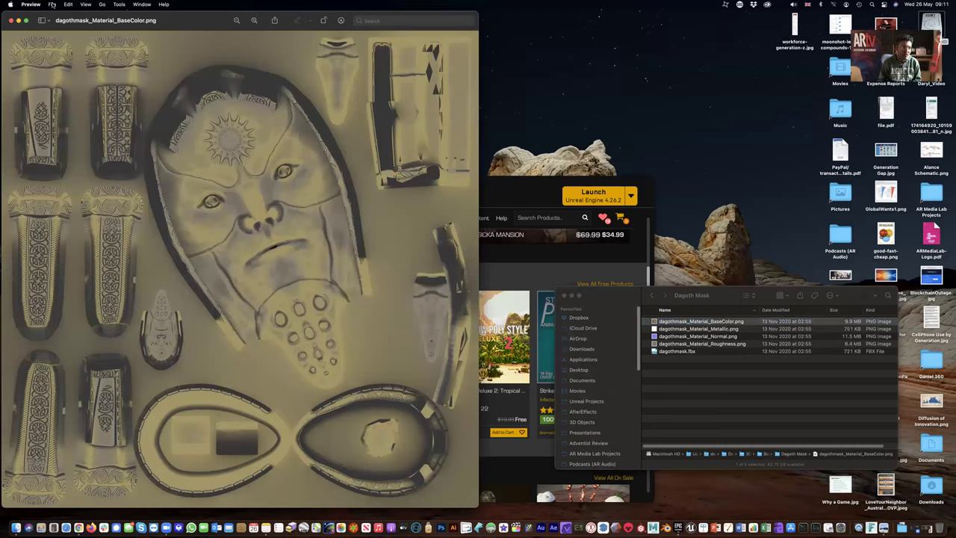
pyautogui.click(52, 5)
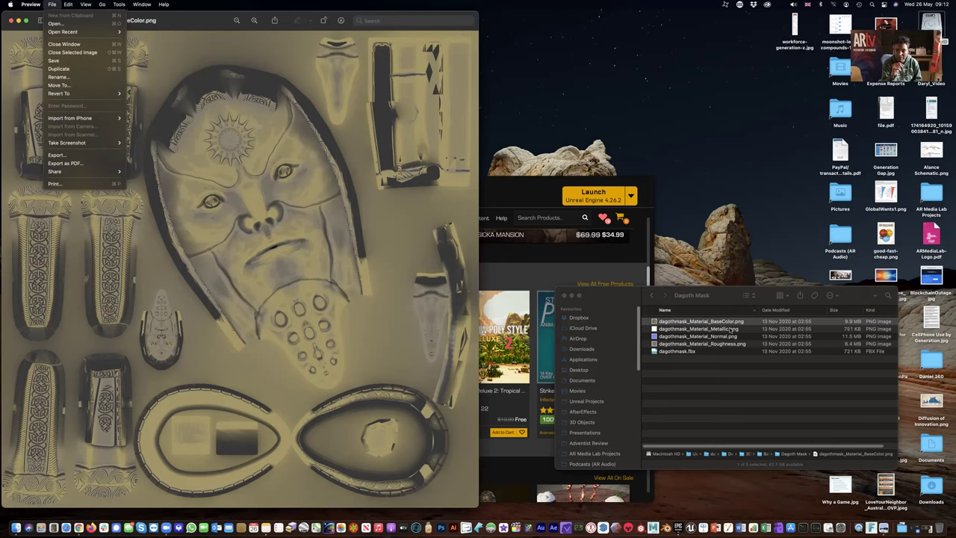
pyautogui.click(728, 331)
pyautogui.click(723, 337)
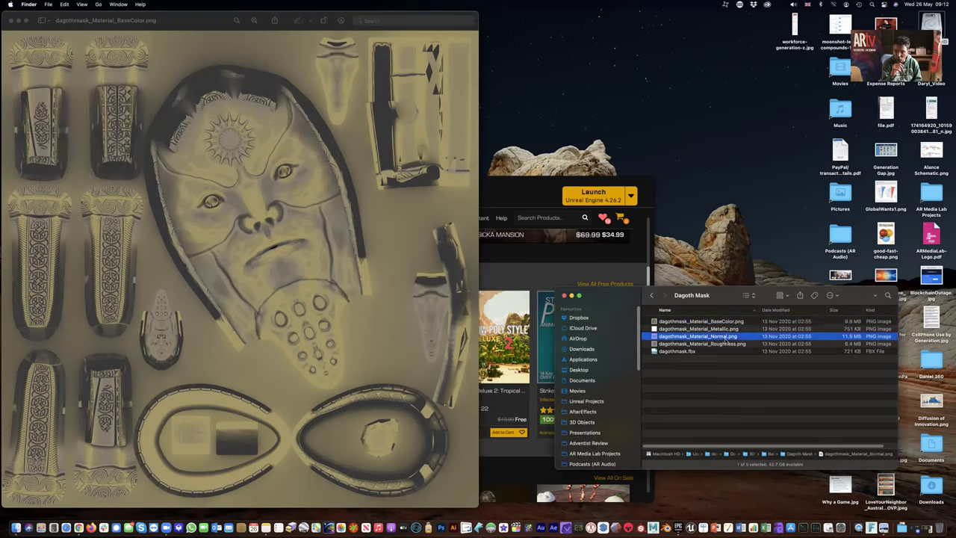
pyautogui.click(727, 345)
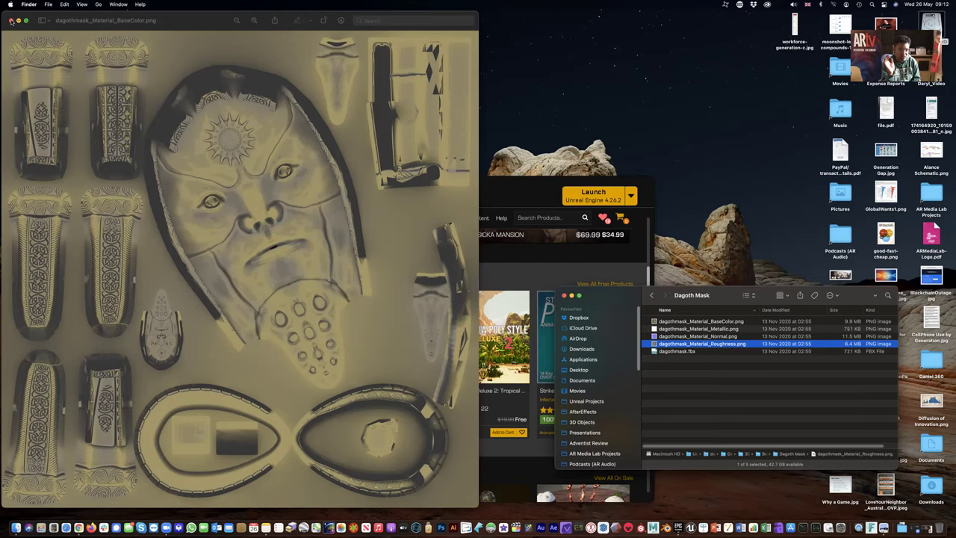
pyautogui.click(11, 20)
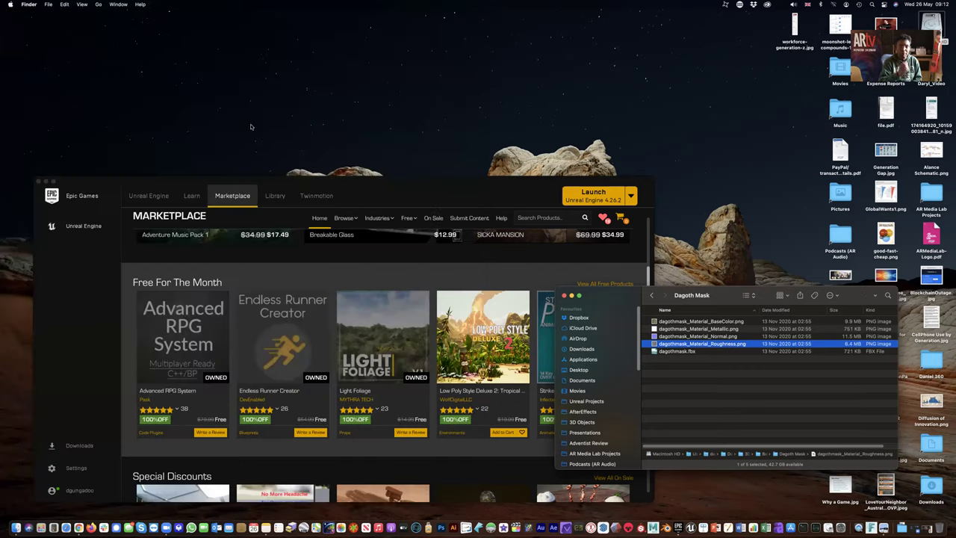
# - Minimize the Epic Games Launcher window and launch Substance Painter
pyautogui.click(411, 195)
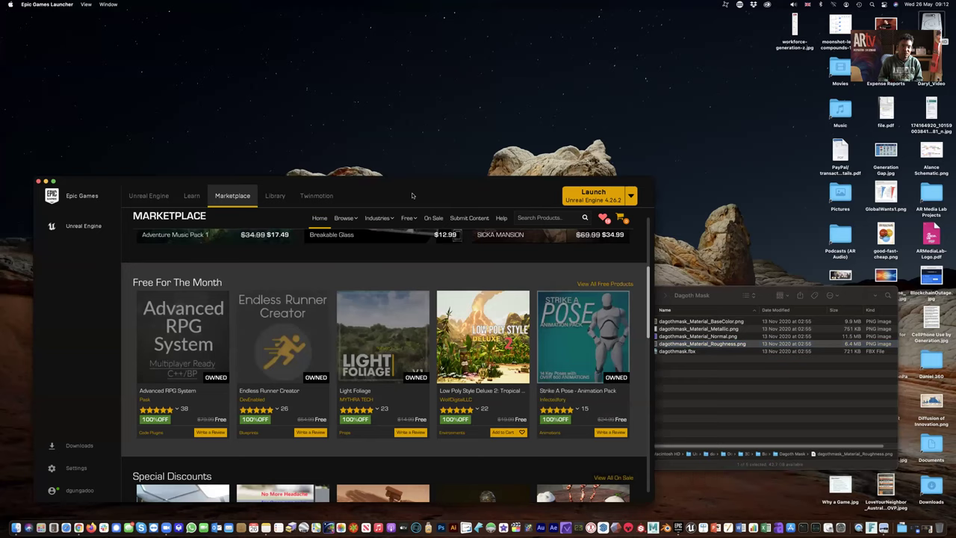
pyautogui.click(47, 182)
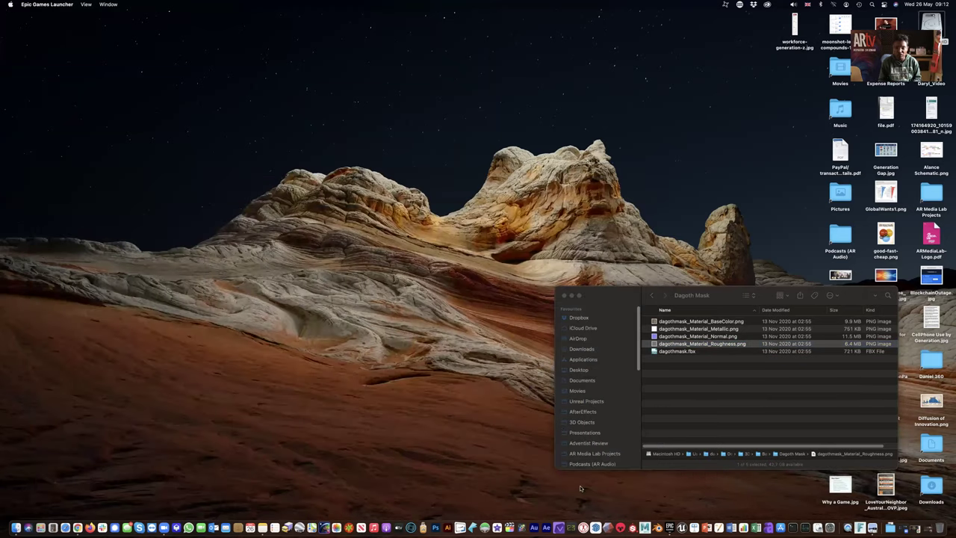
pyautogui.click(634, 525)
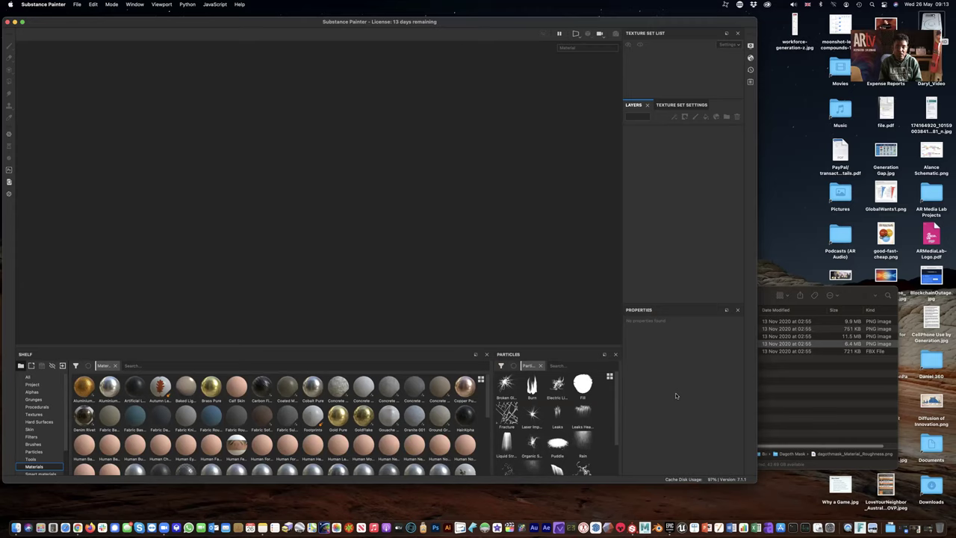
# - Arrange the Substance Painter and Dagoth Mask folder windows so the empty viewport and the model files are both accessible
pyautogui.click(804, 391)
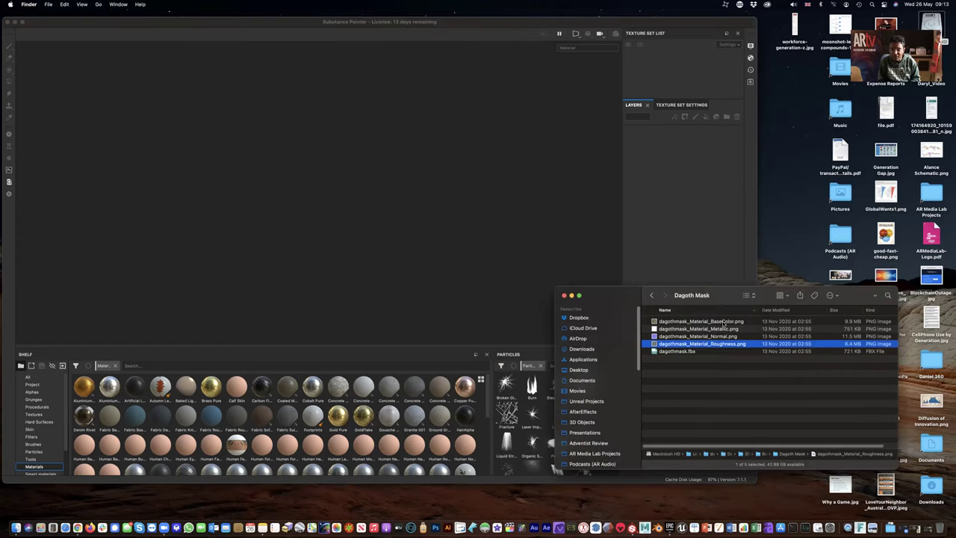
pyautogui.click(255, 24)
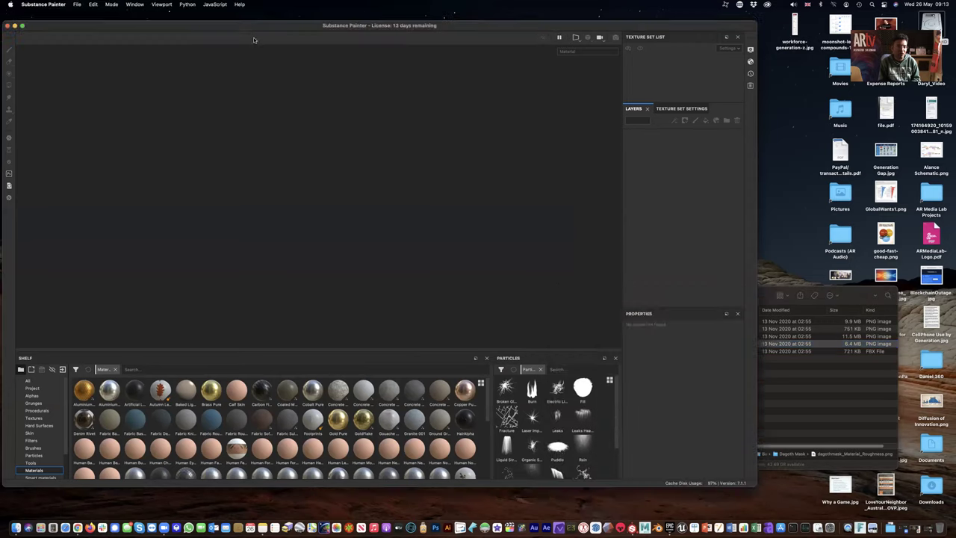
pyautogui.moveTo(254, 39); pyautogui.dragTo(256, 52)
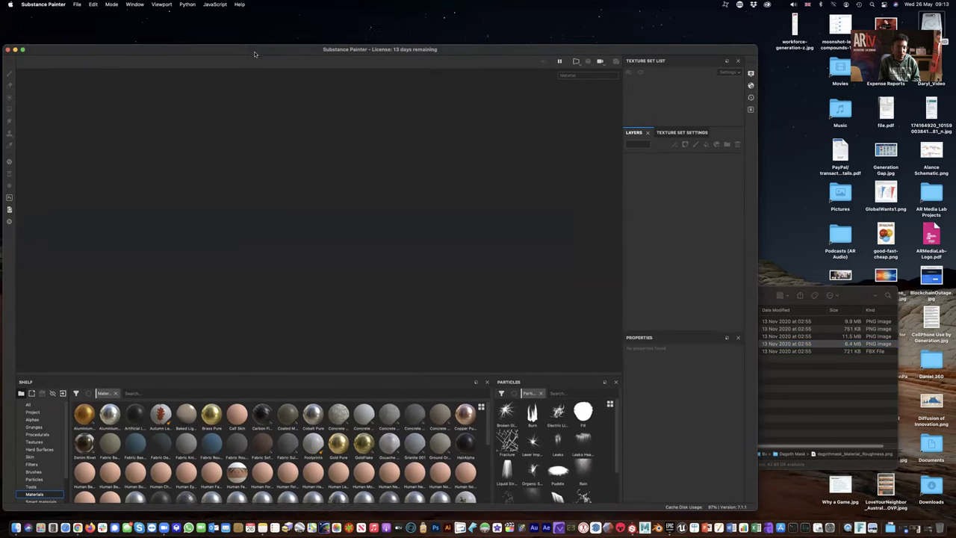
pyautogui.click(796, 376)
pyautogui.moveTo(635, 296); pyautogui.dragTo(688, 338)
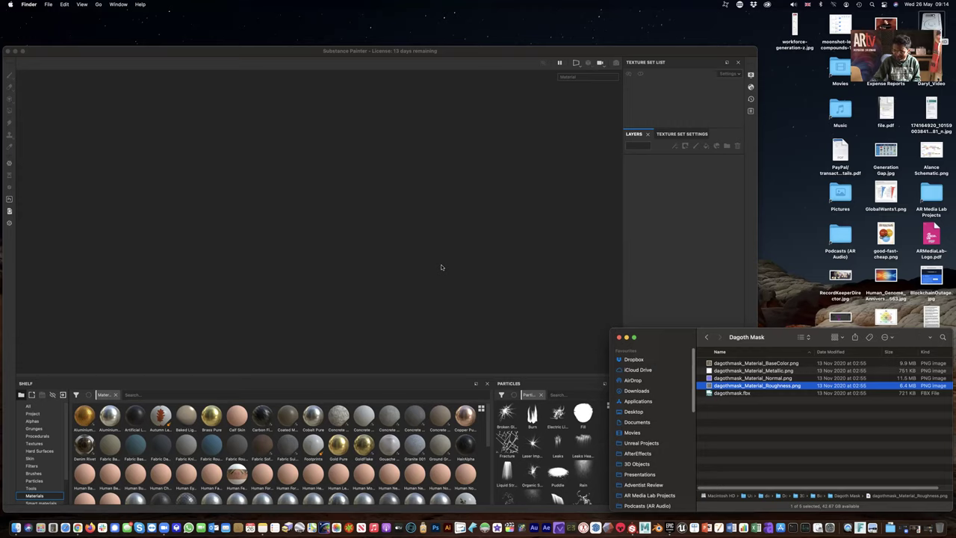
# - Start a new Substance Painter project from dagothmask.fbx with a document resolution of 2048
pyautogui.click(737, 393)
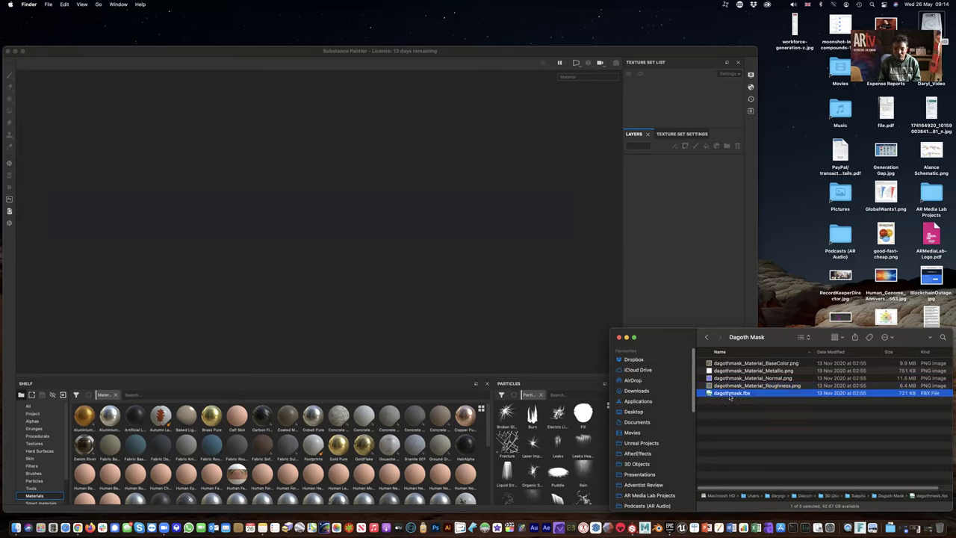
pyautogui.moveTo(729, 396); pyautogui.dragTo(376, 310)
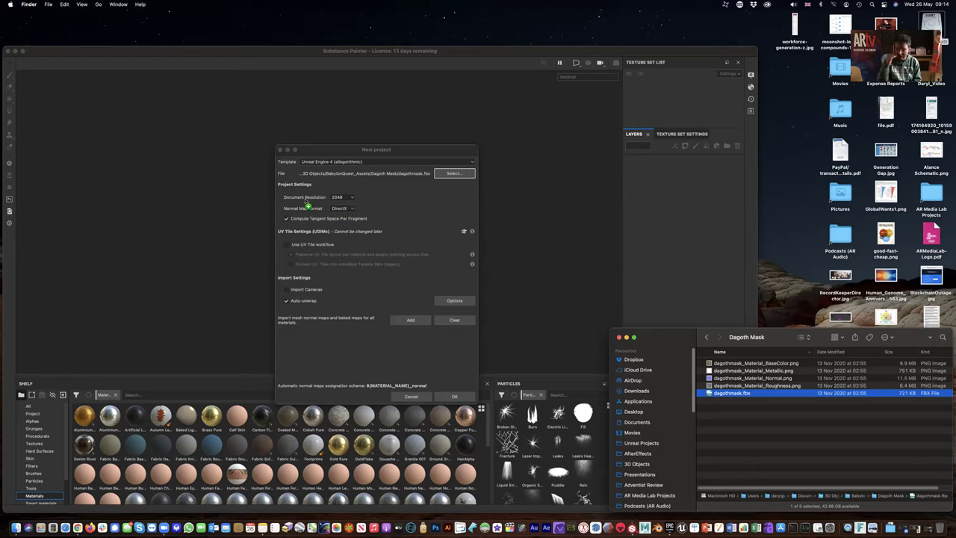
pyautogui.click(349, 197)
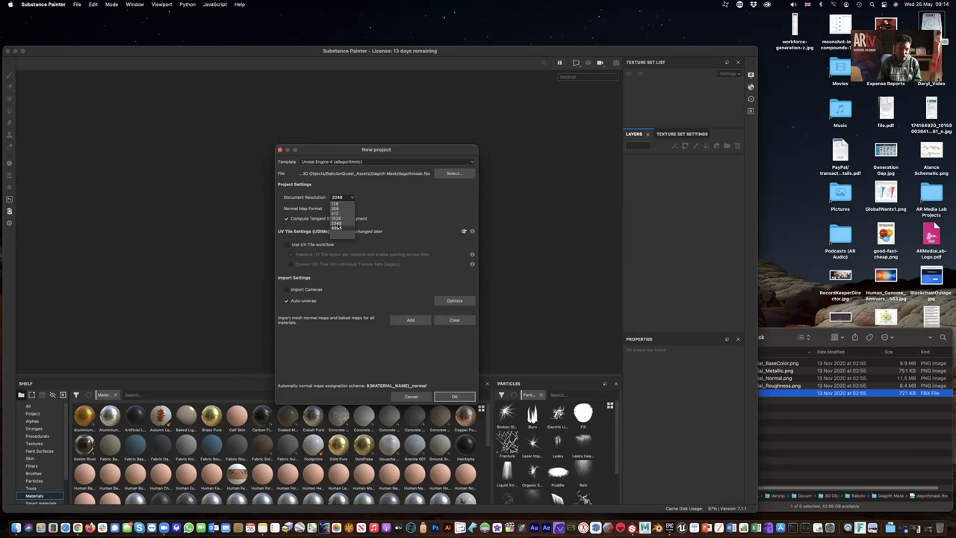
pyautogui.click(346, 222)
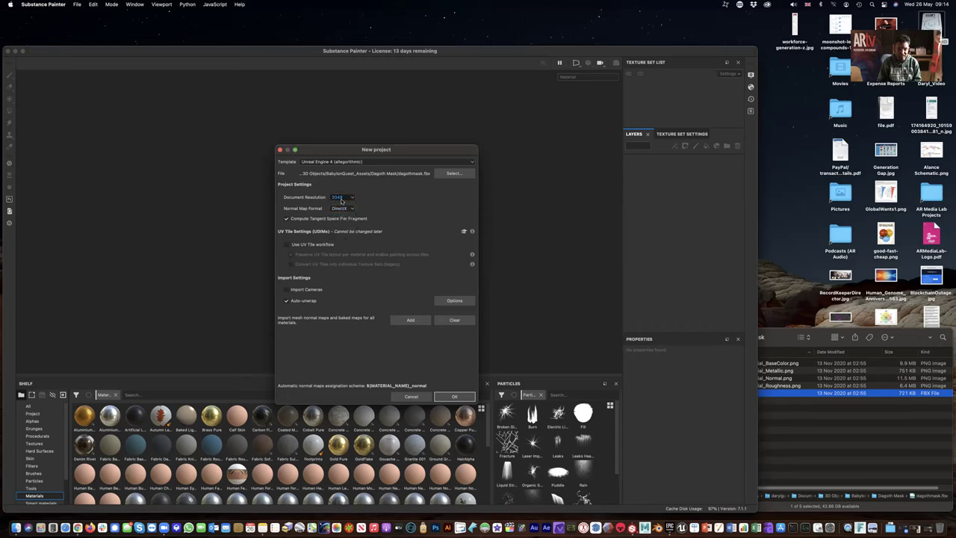
# - Add the four dagothmask_Material maps (BaseColor, Metallic, Normal, Roughness) from the Dagoth Mask folder and create the project
pyautogui.click(406, 321)
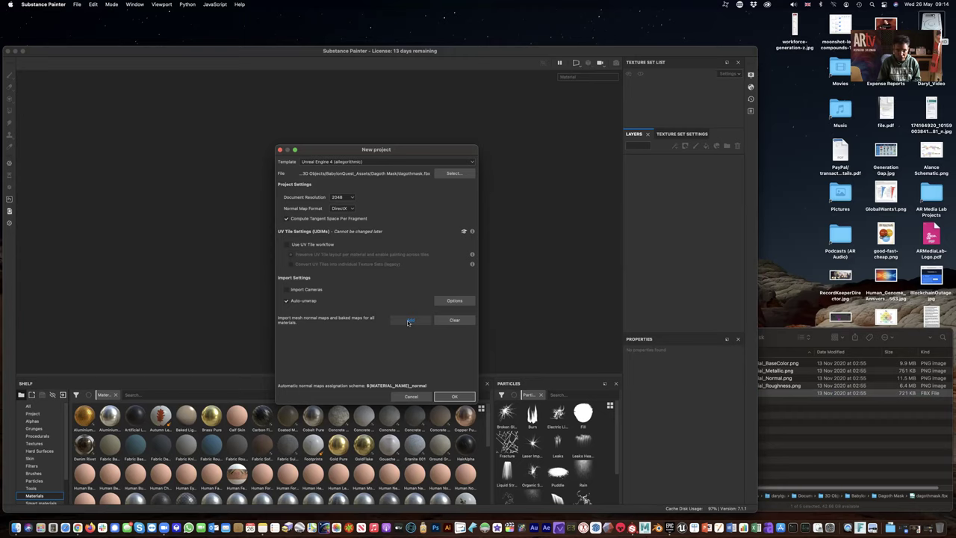
pyautogui.click(408, 322)
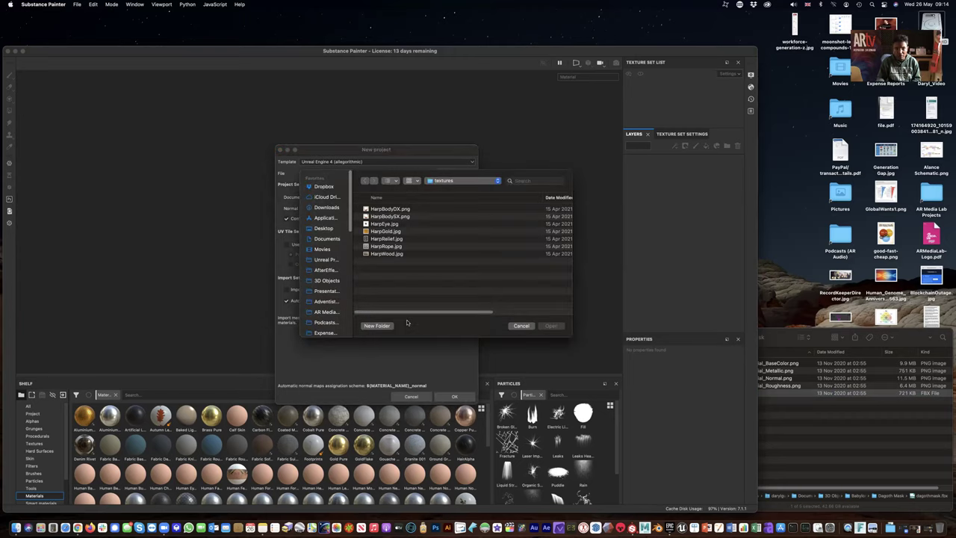
pyautogui.click(460, 183)
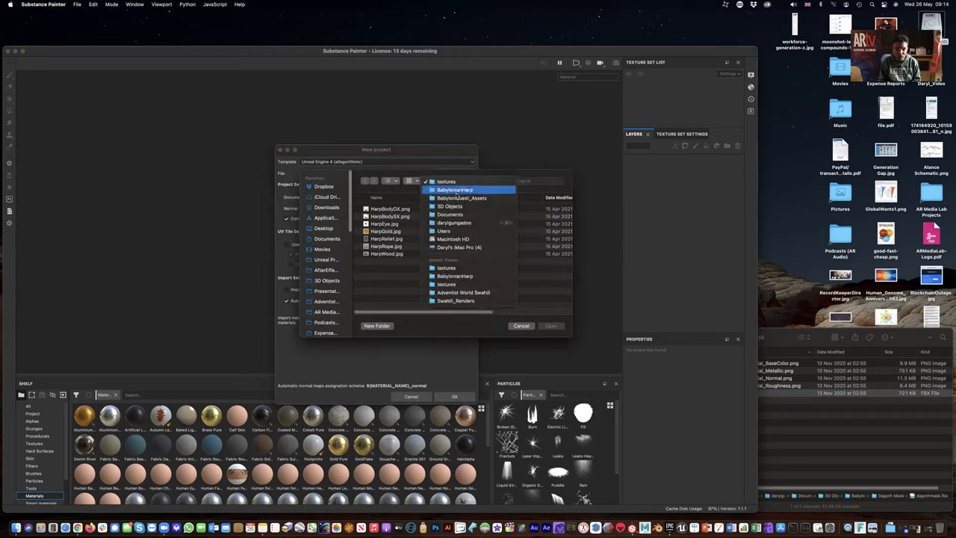
pyautogui.click(458, 198)
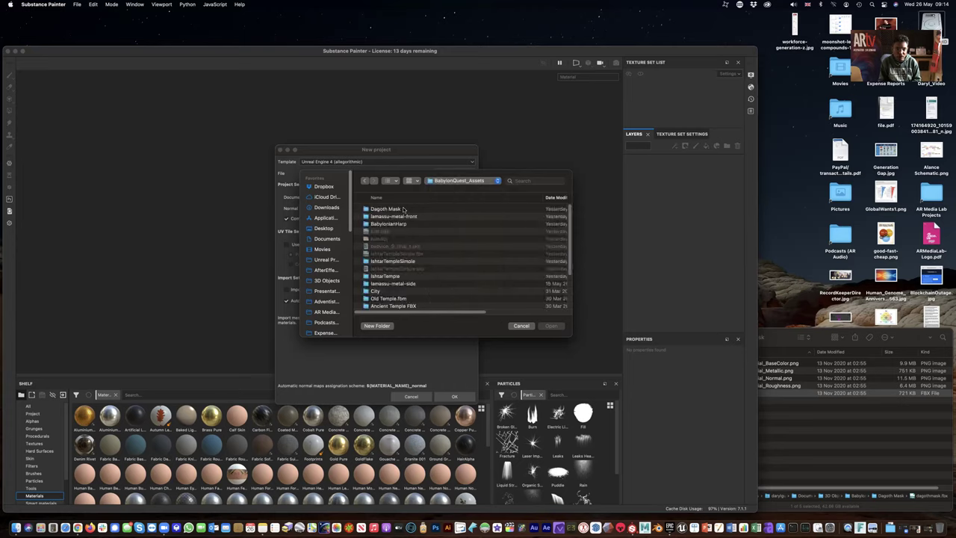
pyautogui.doubleClick(404, 210)
pyautogui.click(423, 210)
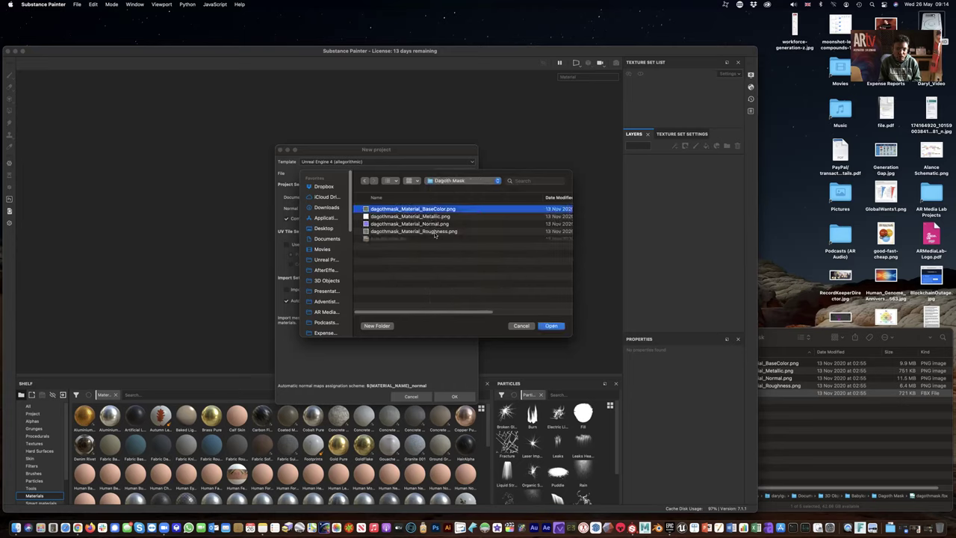
pyautogui.keyDown('shift'); pyautogui.click(434, 232); pyautogui.keyUp('shift')
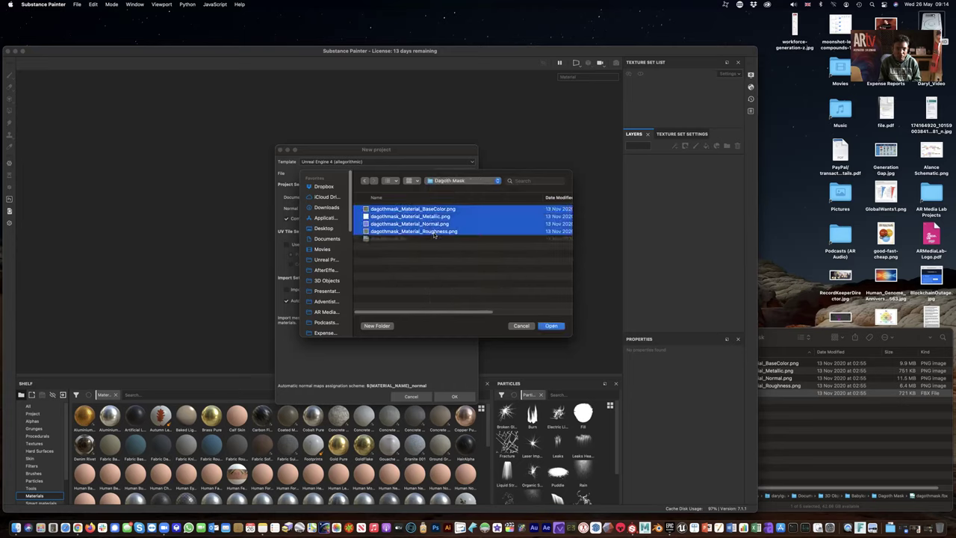
pyautogui.click(550, 327)
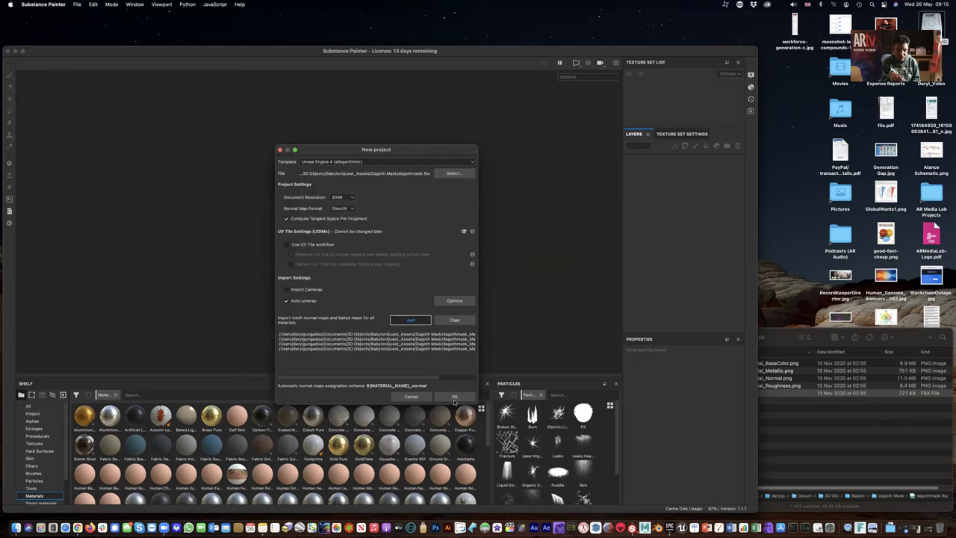
pyautogui.click(453, 397)
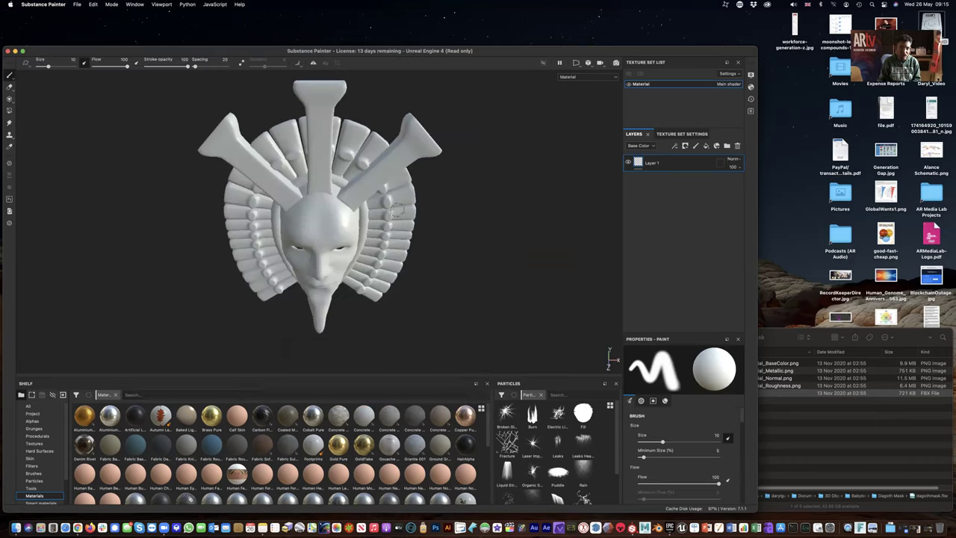
# - Display the project's imported texture maps in the shelf and delete the default Layer 1
pyautogui.moveTo(320, 255)
pyautogui.keyDown('alt'); pyautogui.mouseDown()
pyautogui.moveTo(329, 239)
pyautogui.moveTo(307, 231)
pyautogui.moveTo(339, 224)
pyautogui.moveTo(324, 230)
pyautogui.mouseUp(); pyautogui.keyUp('alt')
pyautogui.click(32, 413)
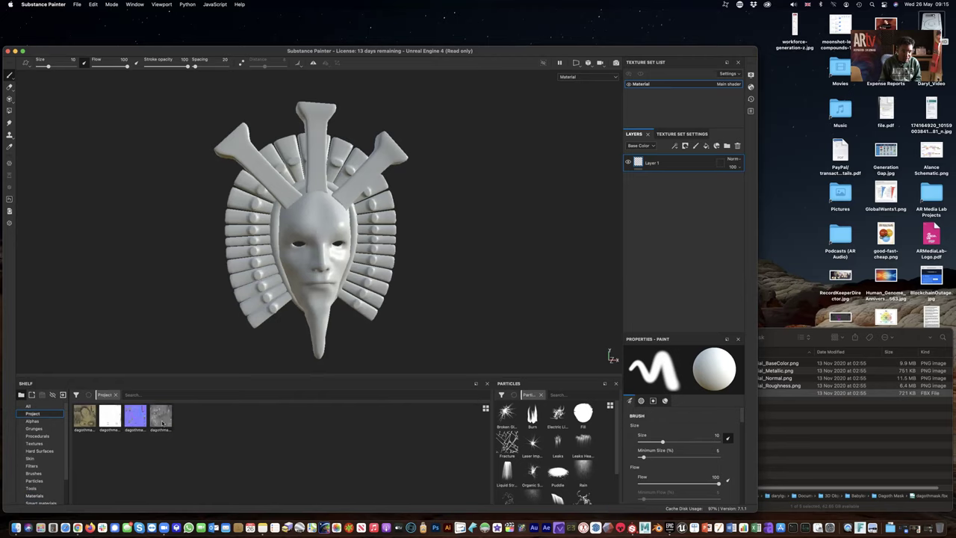
pyautogui.moveTo(161, 423)
pyautogui.moveTo(80, 420)
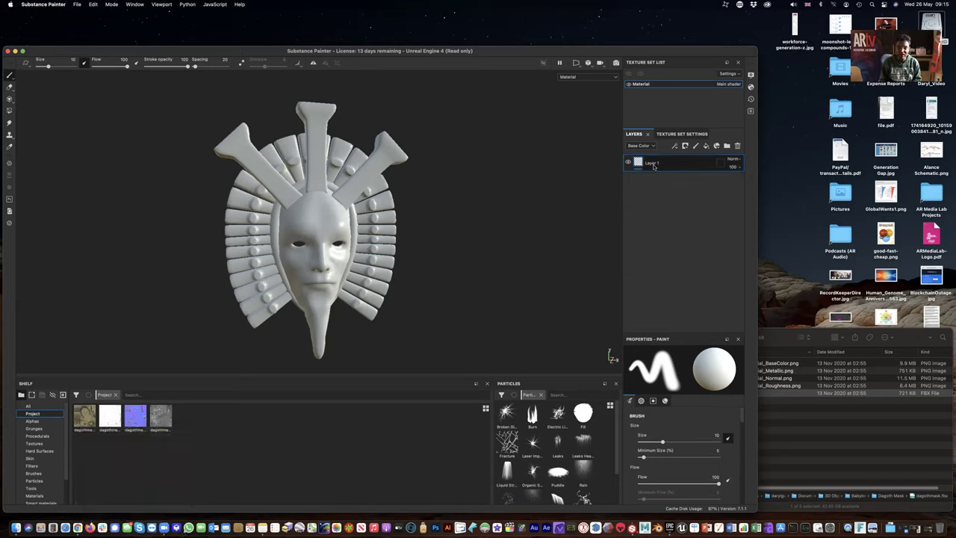
pyautogui.press('Delete')
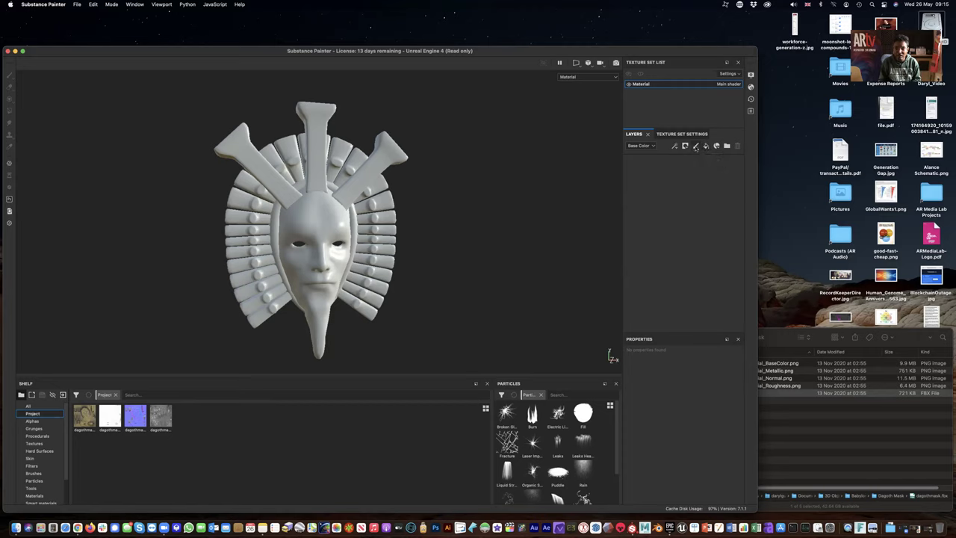
pyautogui.click(696, 147)
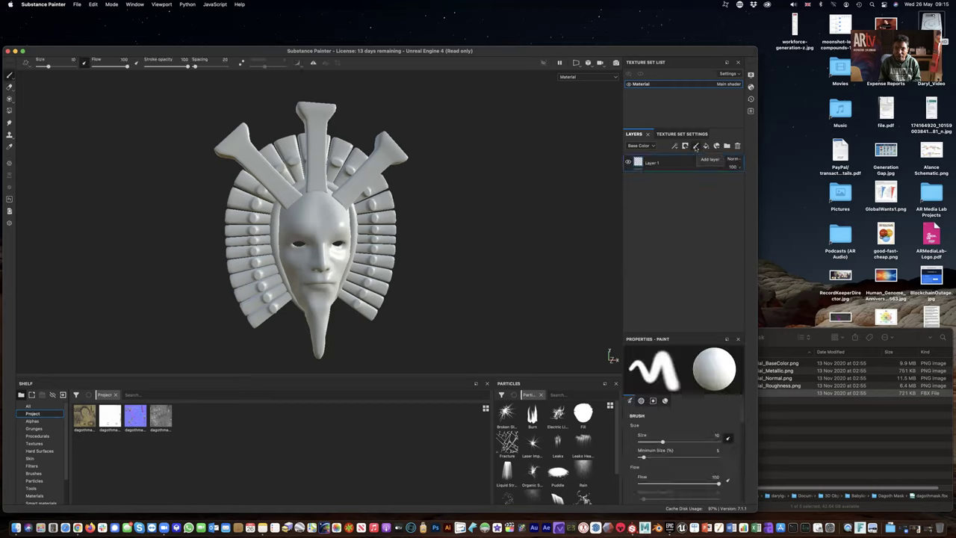
pyautogui.press('super+z')
pyautogui.press('super+z')
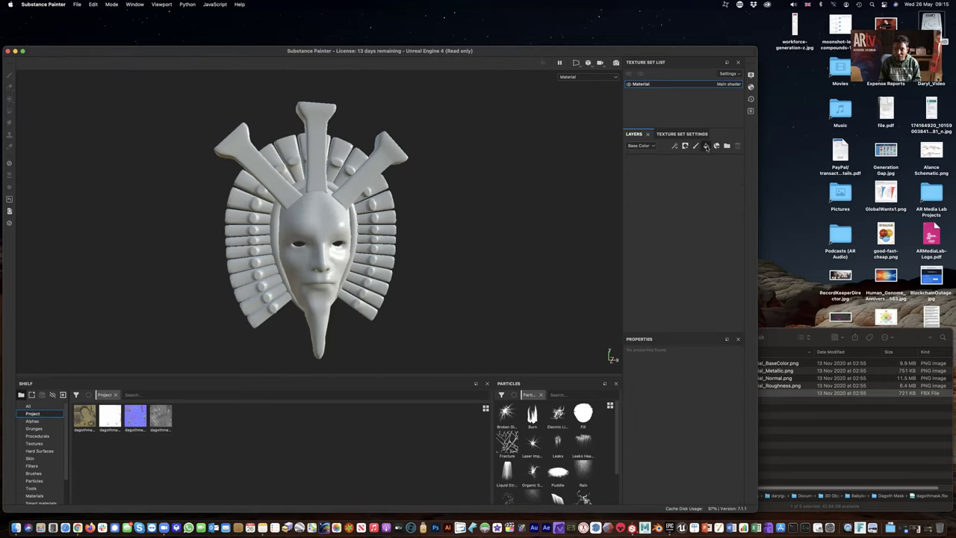
# - Add a fill layer and assign the dagothmask_Material_BaseColor map to its base color channel
pyautogui.click(706, 145)
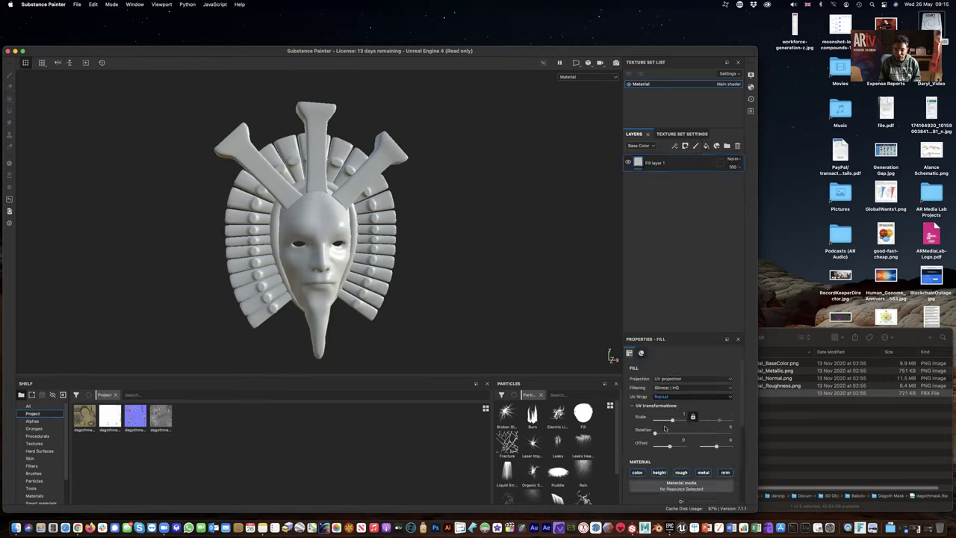
pyautogui.scroll(-5, 696, 451)
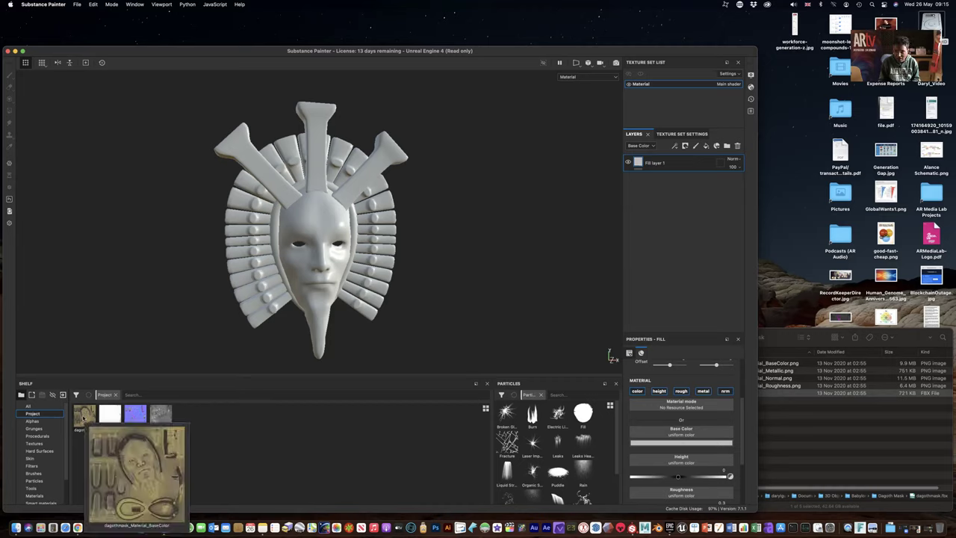
pyautogui.moveTo(83, 416); pyautogui.dragTo(674, 440)
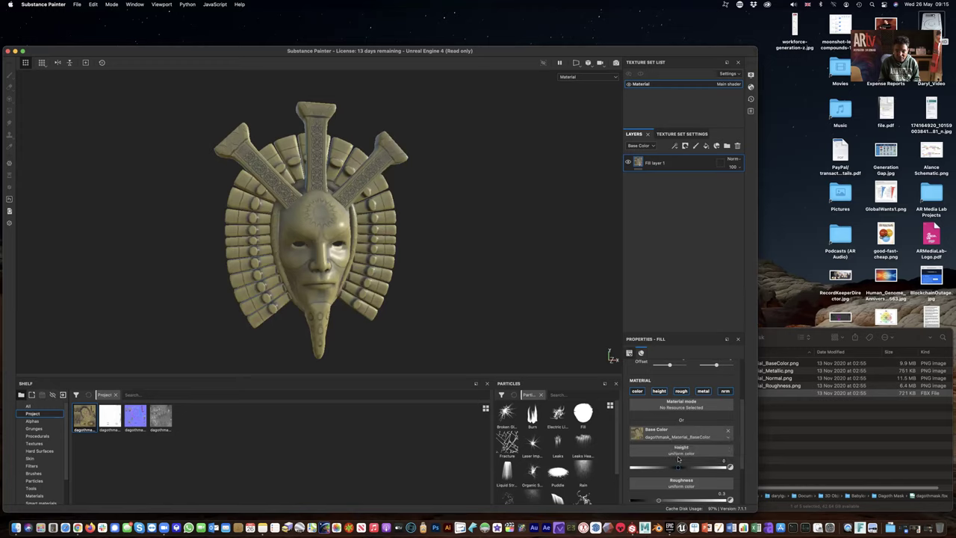
# - Assign the dagothmask_Material_Normal map to the fill layer's normal channel
pyautogui.scroll(-1, 713, 454)
pyautogui.scroll(-2, 714, 454)
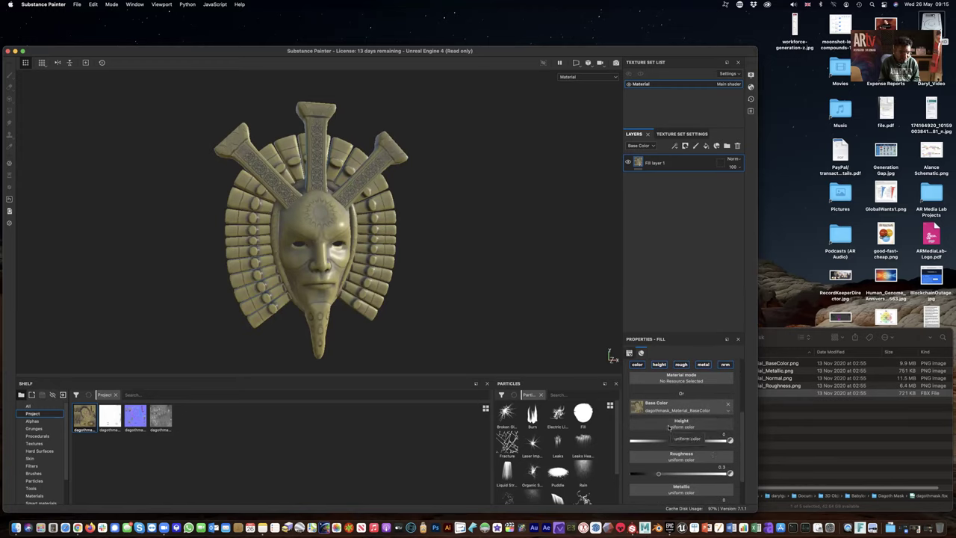
pyautogui.moveTo(138, 418); pyautogui.dragTo(702, 464)
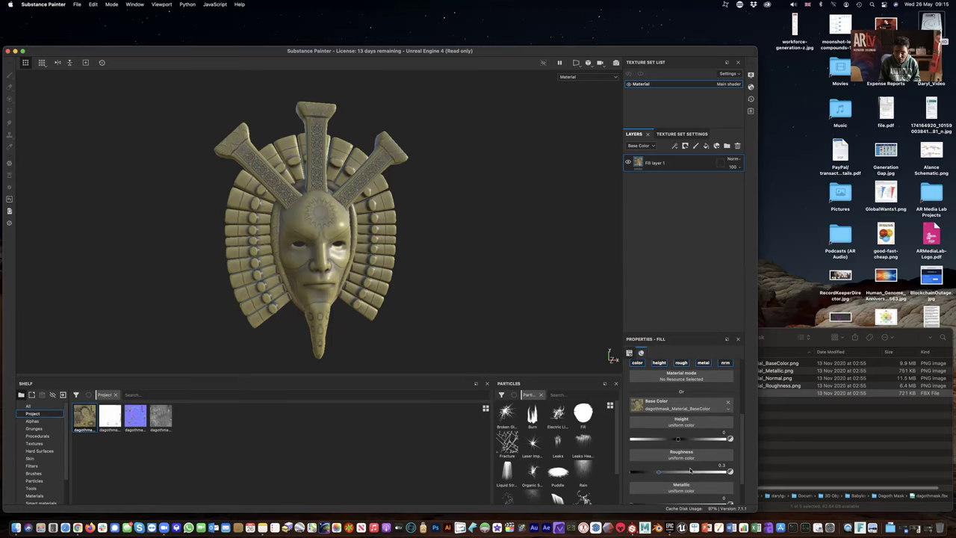
pyautogui.scroll(-2, 691, 471)
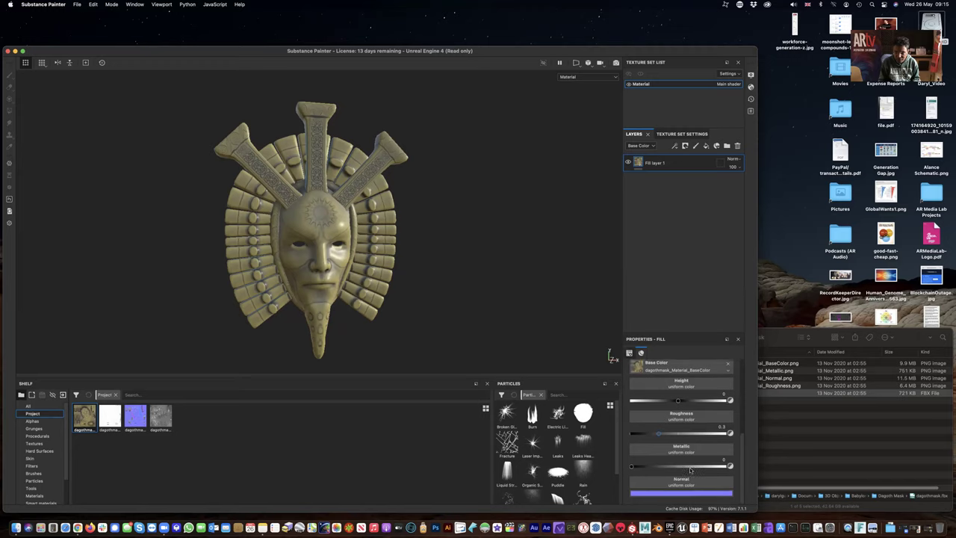
pyautogui.scroll(-4, 690, 471)
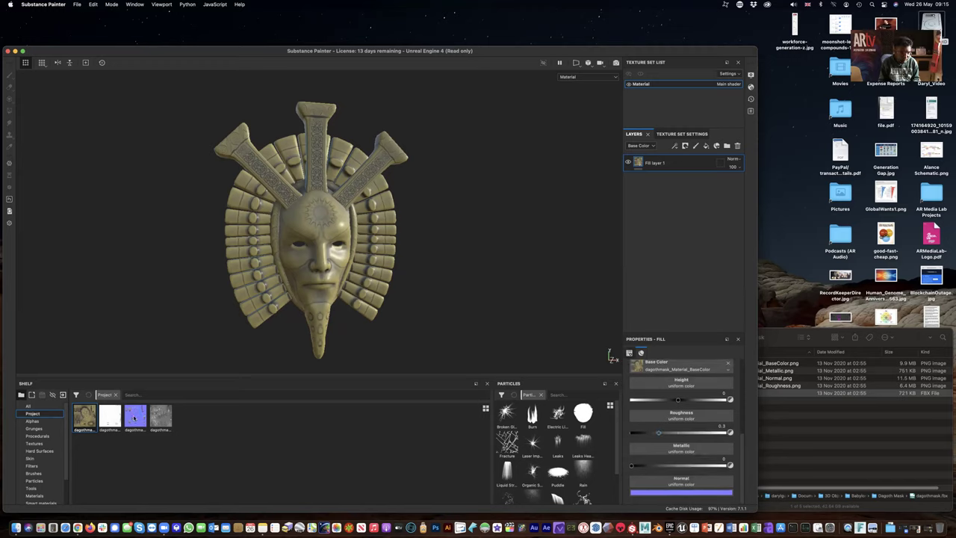
pyautogui.moveTo(139, 419); pyautogui.dragTo(653, 488)
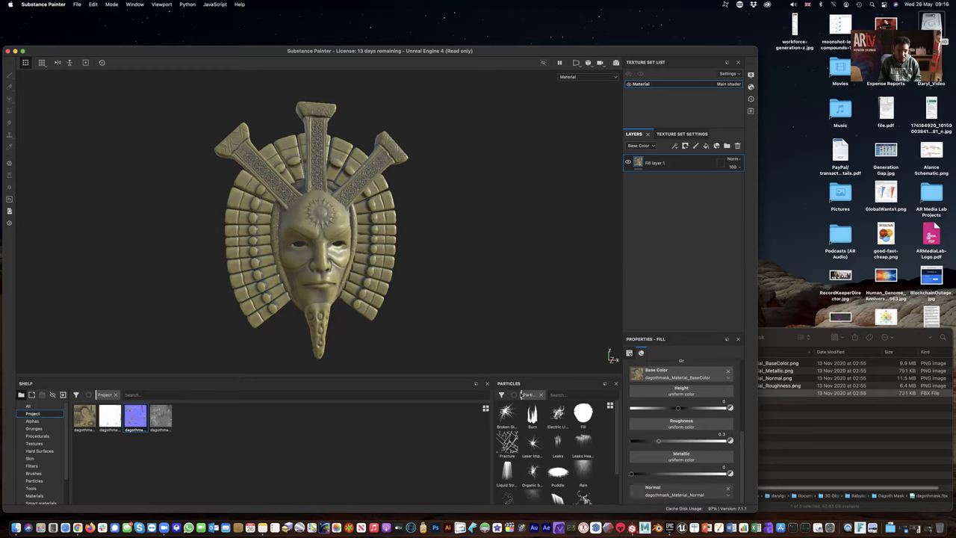
# - Compare the carved ornaments around the mask's forehead up close with the fill layer's normal channel off and back on
pyautogui.scroll(-2, 275, 188)
pyautogui.scroll(12, 275, 188)
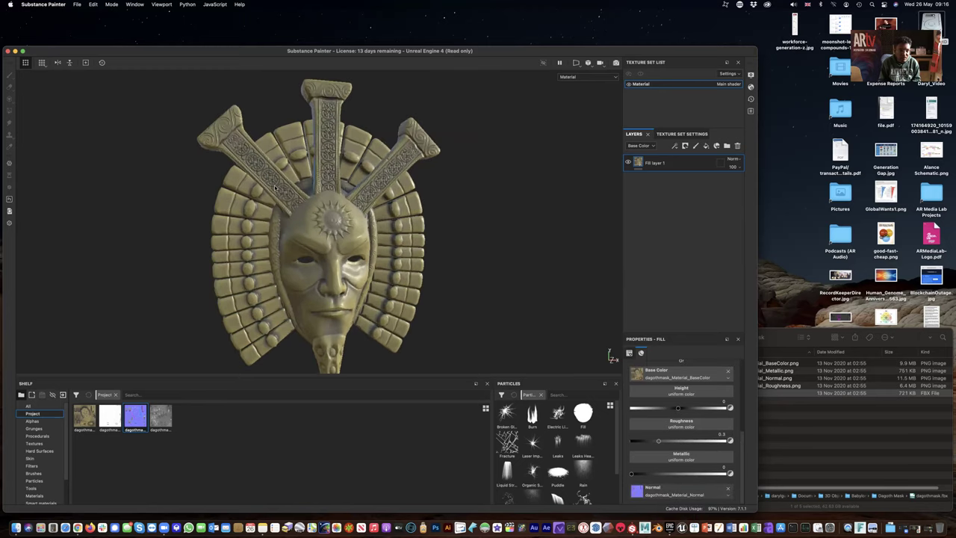
pyautogui.scroll(7, 275, 188)
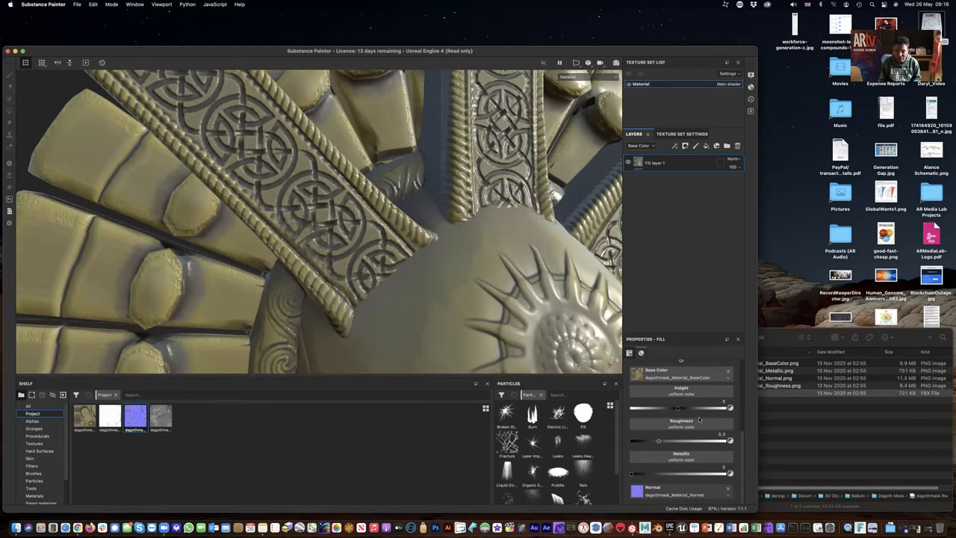
pyautogui.scroll(5, 700, 422)
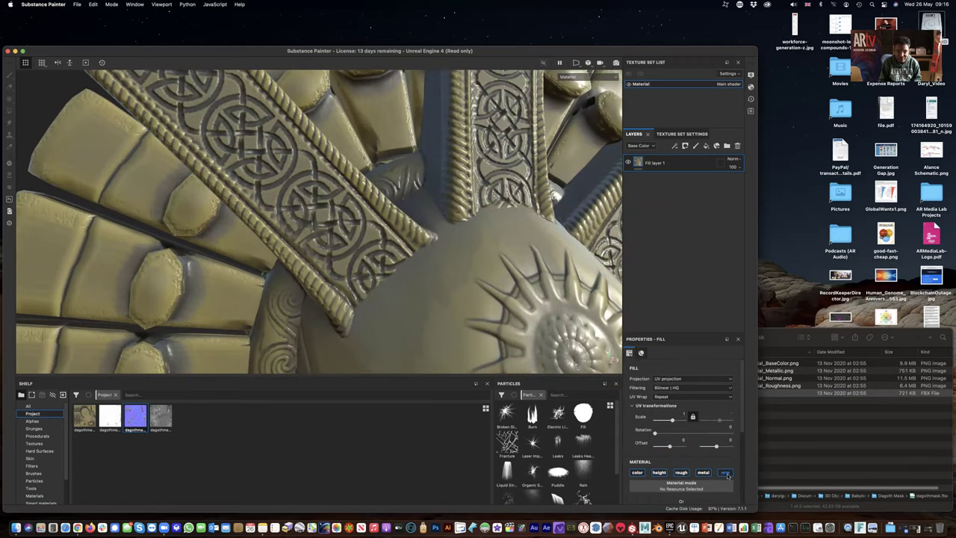
pyautogui.click(726, 474)
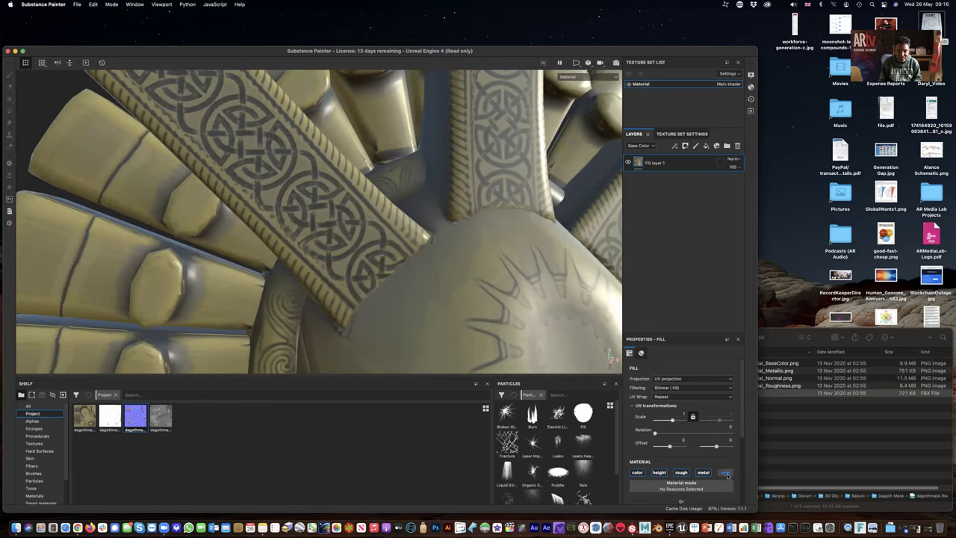
pyautogui.click(726, 474)
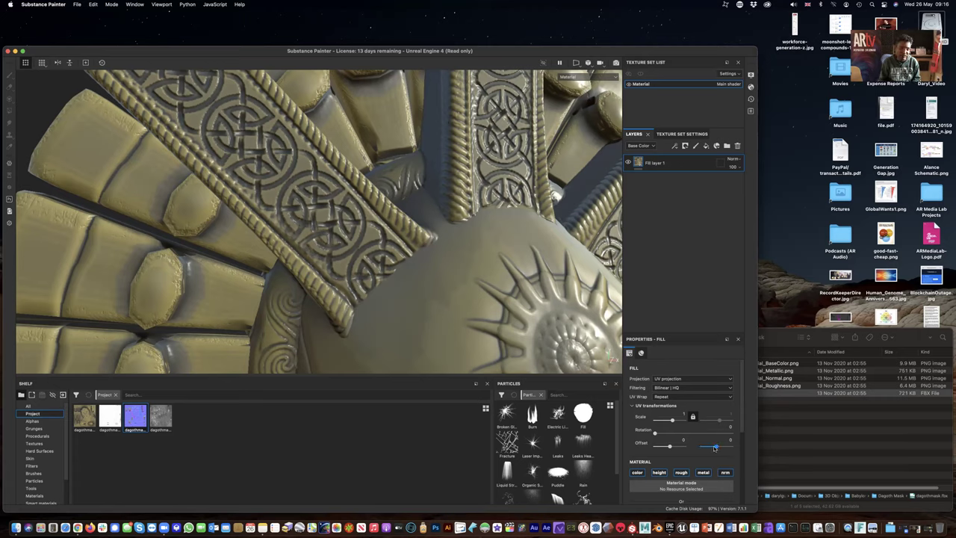
# - Assign the dagothmask_Material_Roughness and dagothmask_Material_Metallic maps to the fill layer's matching channels
pyautogui.scroll(-4, 699, 446)
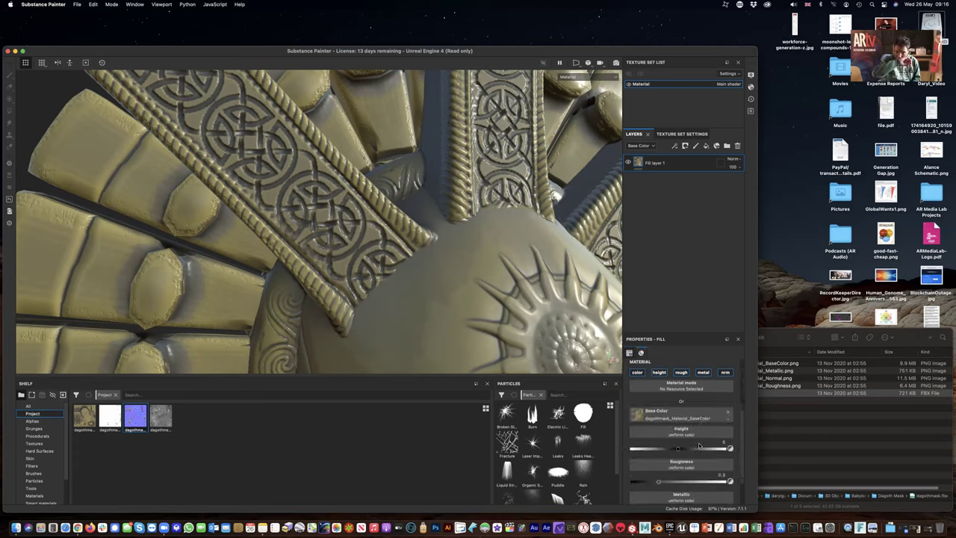
pyautogui.moveTo(160, 416)
pyautogui.mouseDown()
pyautogui.moveTo(676, 485)
pyautogui.moveTo(655, 466)
pyautogui.mouseUp()
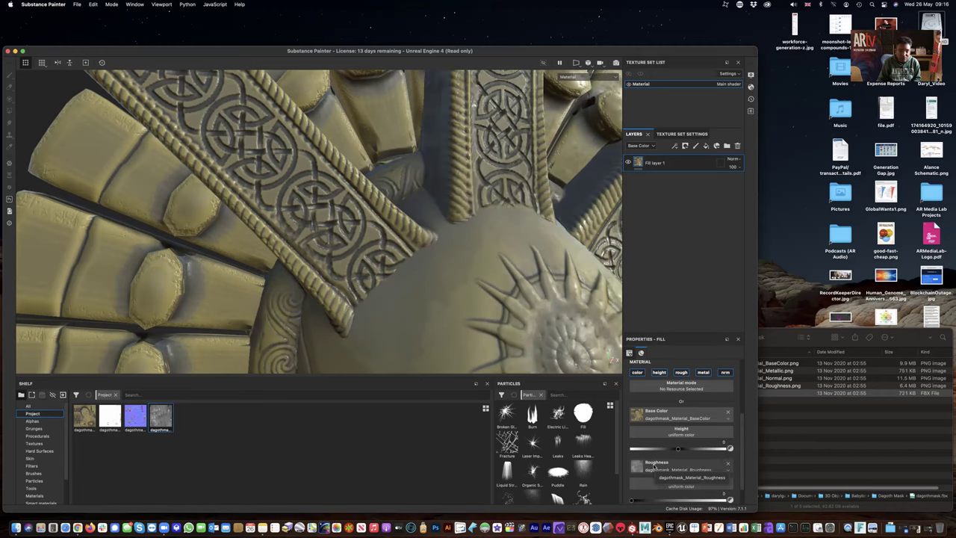
pyautogui.scroll(-2, 676, 472)
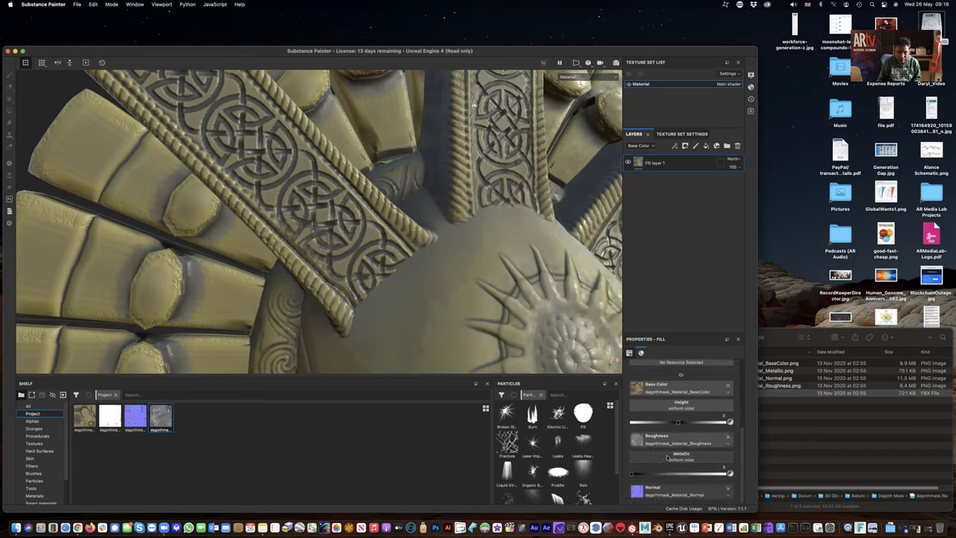
pyautogui.moveTo(110, 416); pyautogui.dragTo(667, 458)
# - Examine the fully textured mask from several angles and distances to check its metallic surface and relief
pyautogui.scroll(-4, 386, 203)
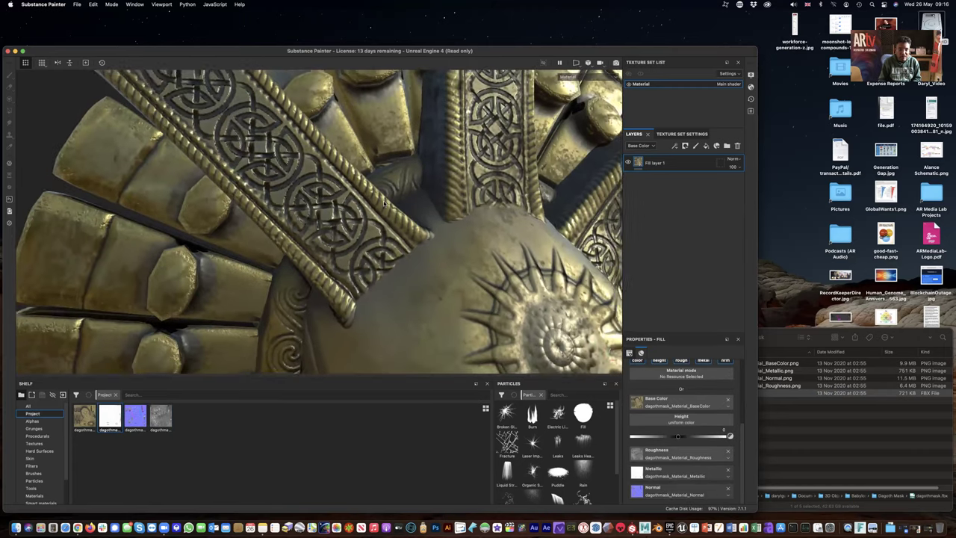
pyautogui.scroll(-5, 385, 203)
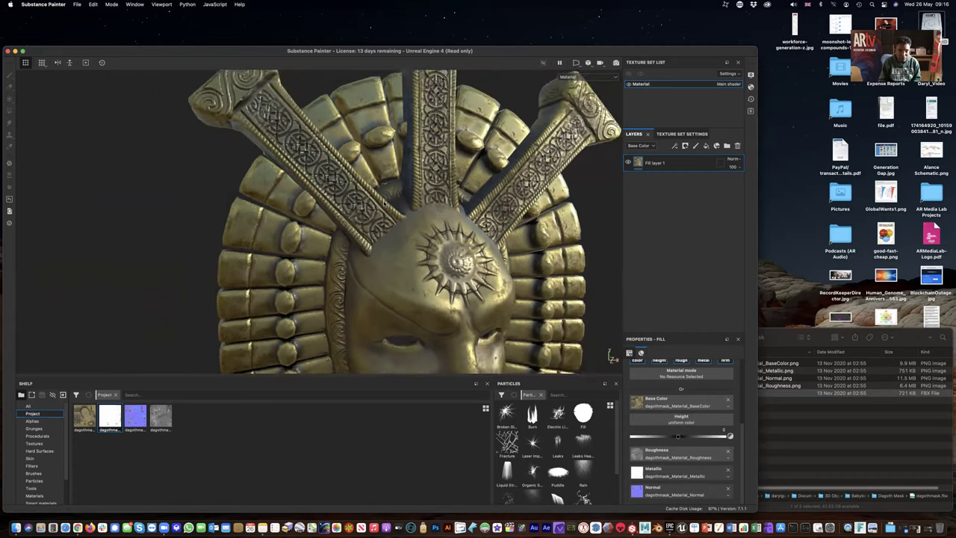
pyautogui.moveTo(411, 306)
pyautogui.keyDown('alt'); pyautogui.mouseDown()
pyautogui.moveTo(413, 314)
pyautogui.moveTo(302, 263)
pyautogui.moveTo(419, 274)
pyautogui.mouseUp(); pyautogui.keyUp('alt')
pyautogui.keyDown('alt'); pyautogui.moveTo(340, 262); pyautogui.dragTo(484, 268); pyautogui.keyUp('alt')
pyautogui.keyDown('alt'); pyautogui.moveTo(281, 274); pyautogui.dragTo(318, 278); pyautogui.keyUp('alt')
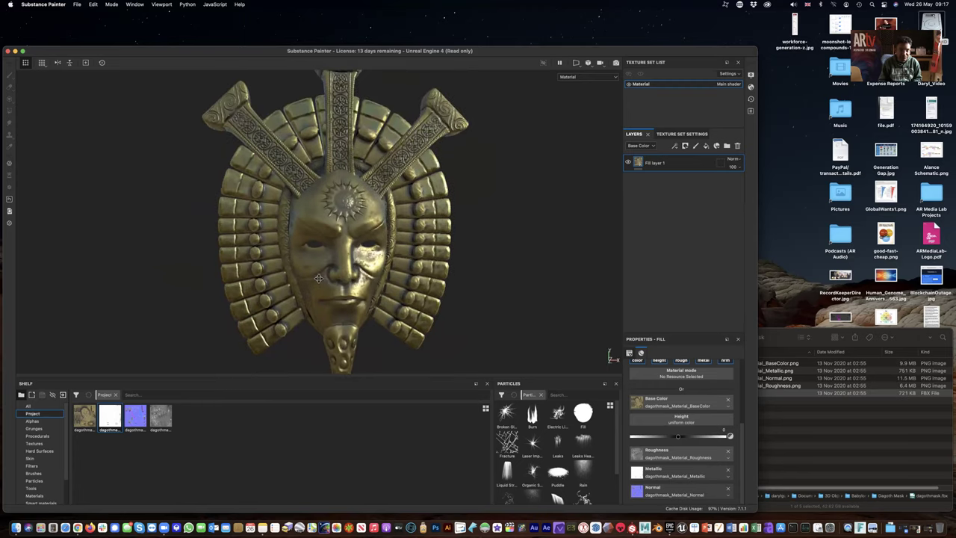
pyautogui.scroll(2, 319, 266)
pyautogui.scroll(-5, 321, 252)
pyautogui.scroll(1, 323, 245)
pyautogui.keyDown('alt'); pyautogui.moveTo(324, 242); pyautogui.dragTo(325, 237, button='middle'); pyautogui.keyUp('alt')
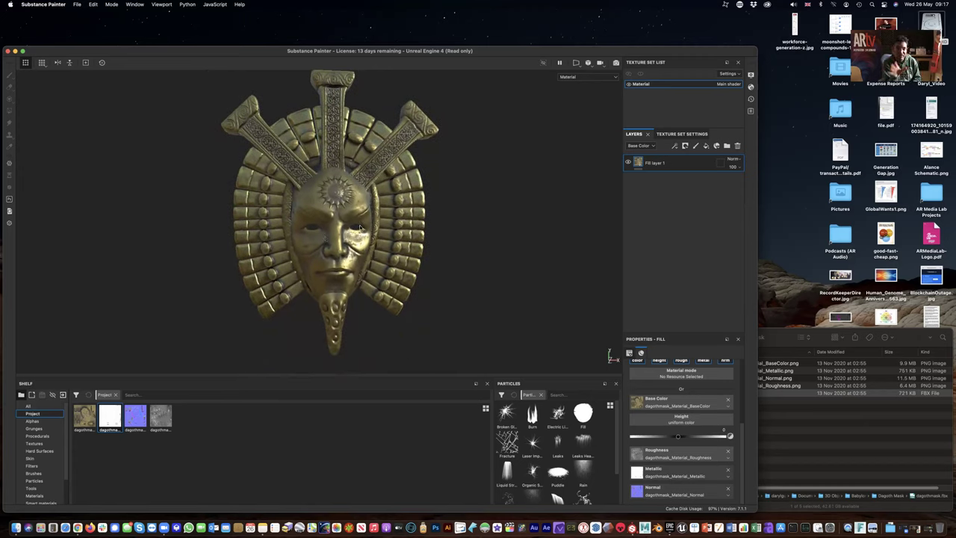
# - Rename the fill layer holding the imported mask maps as OriginalLayer
pyautogui.doubleClick(656, 163)
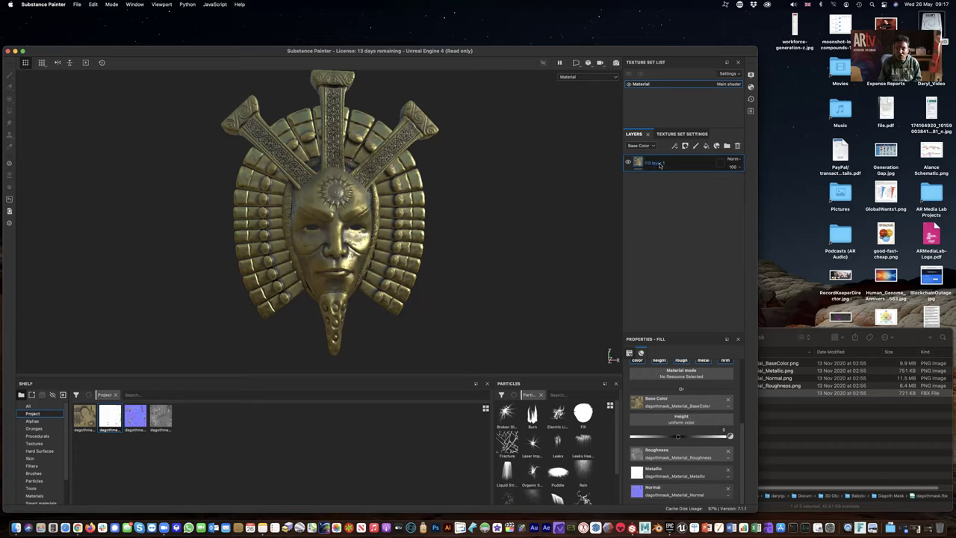
pyautogui.doubleClick(659, 163)
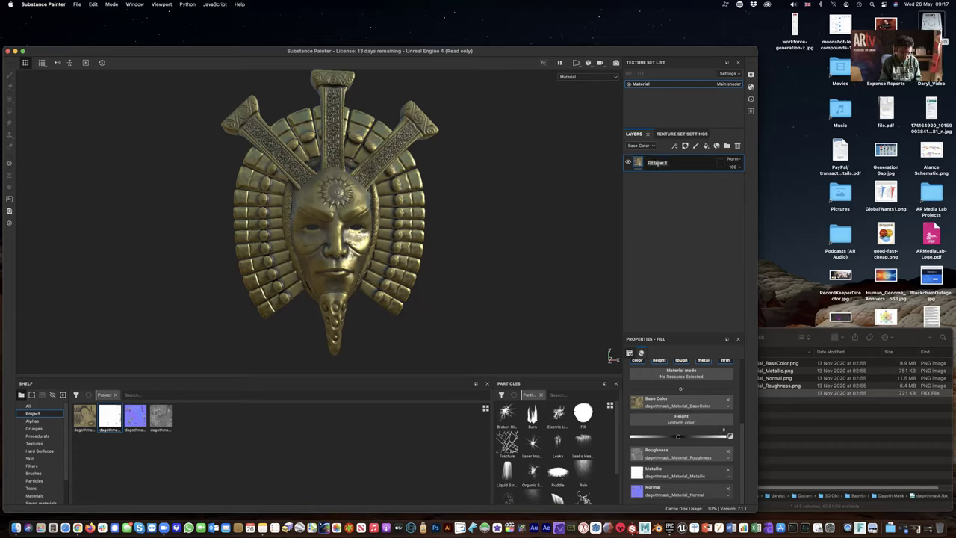
pyautogui.write('Origina')
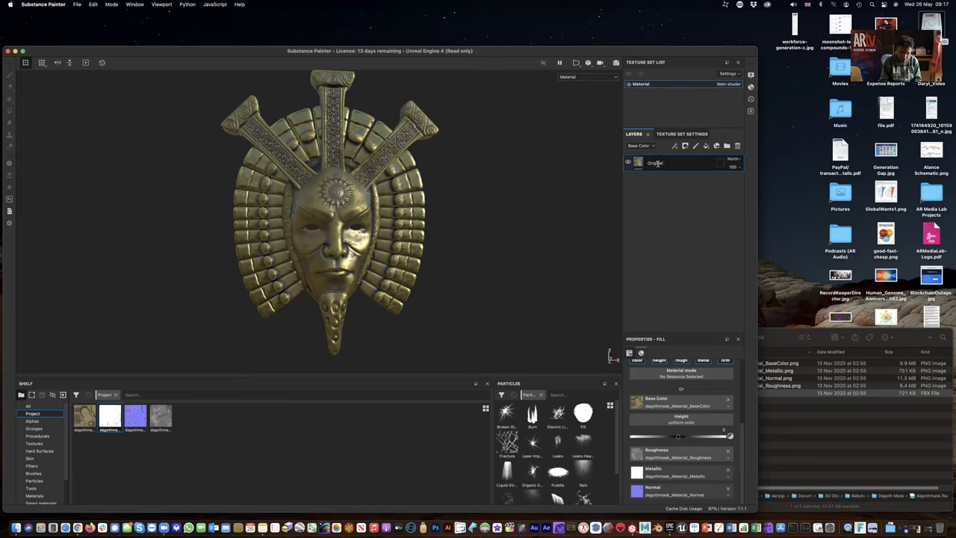
pyautogui.press('Return')
# - Hide the OriginalLayer and look over the bare mask geometry
pyautogui.click(628, 164)
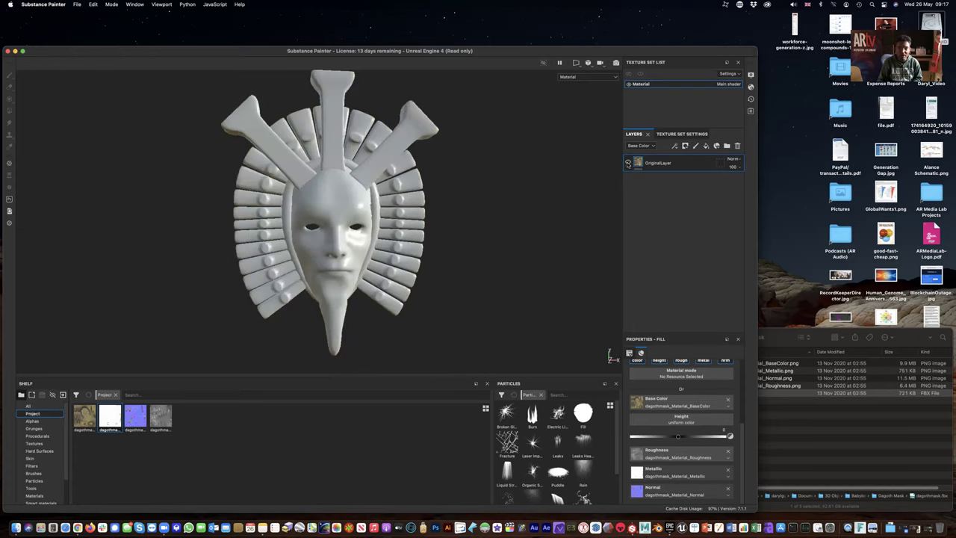
pyautogui.click(629, 164)
pyautogui.click(629, 163)
pyautogui.click(385, 212)
pyautogui.keyDown('alt'); pyautogui.moveTo(386, 202); pyautogui.dragTo(387, 207); pyautogui.keyUp('alt')
pyautogui.keyDown('alt'); pyautogui.moveTo(375, 202); pyautogui.dragTo(381, 215, button='middle'); pyautogui.keyUp('alt')
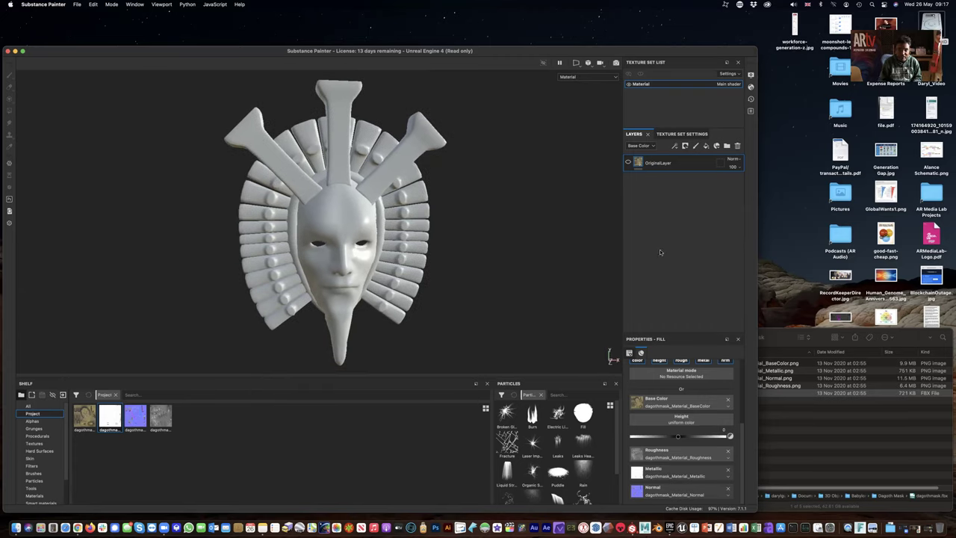
# - Add a new fill layer above the OriginalLayer and review its material channels
pyautogui.click(707, 147)
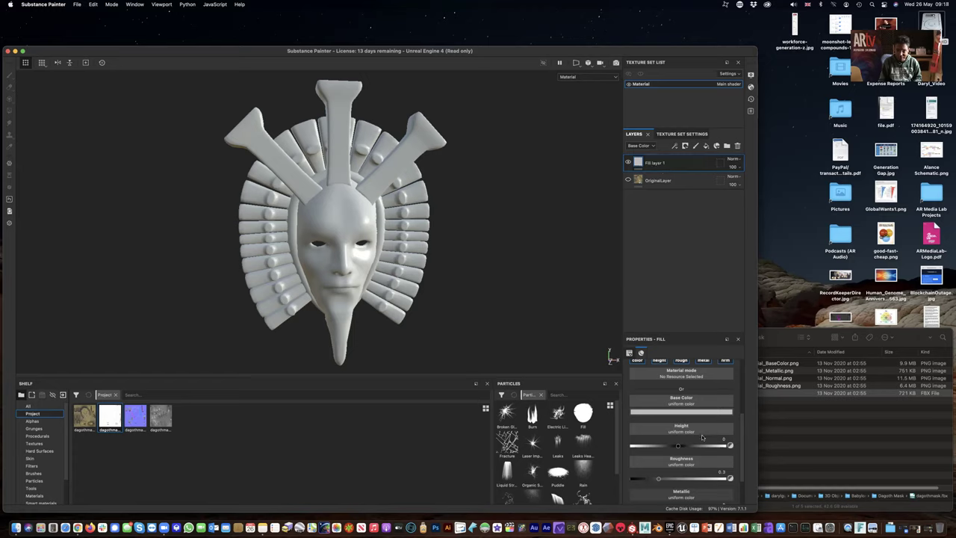
pyautogui.scroll(2, 702, 438)
pyautogui.scroll(1, 702, 437)
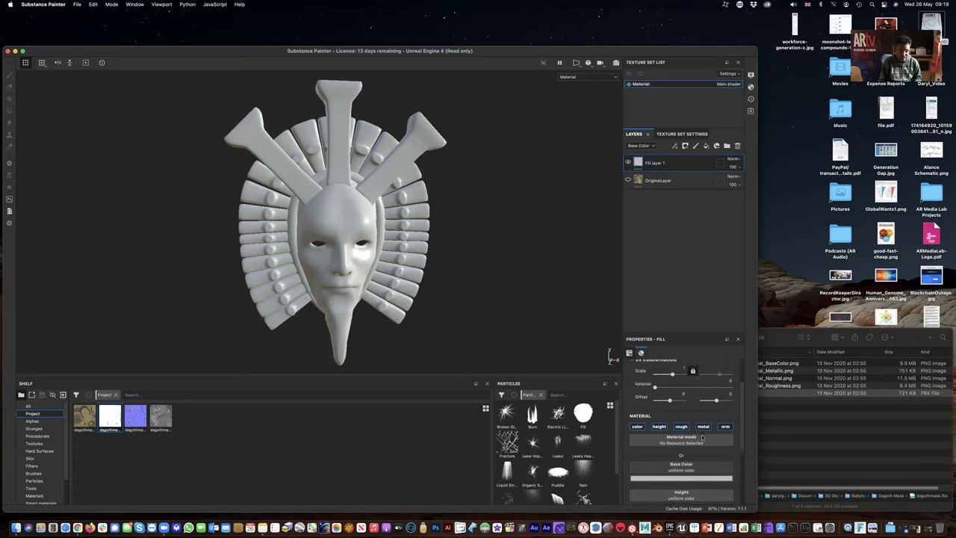
pyautogui.scroll(-2, 702, 438)
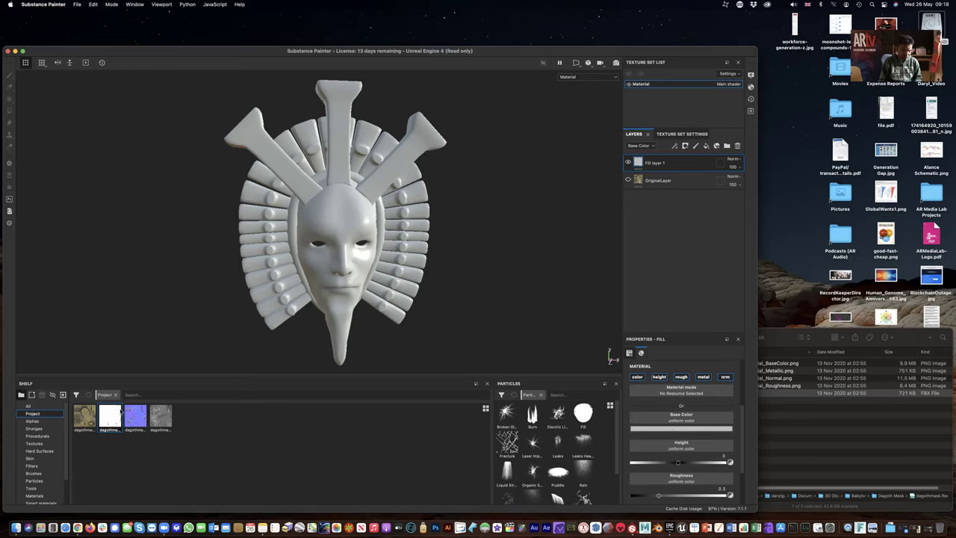
# - Search all shelf resources for "gold" materials
pyautogui.click(33, 443)
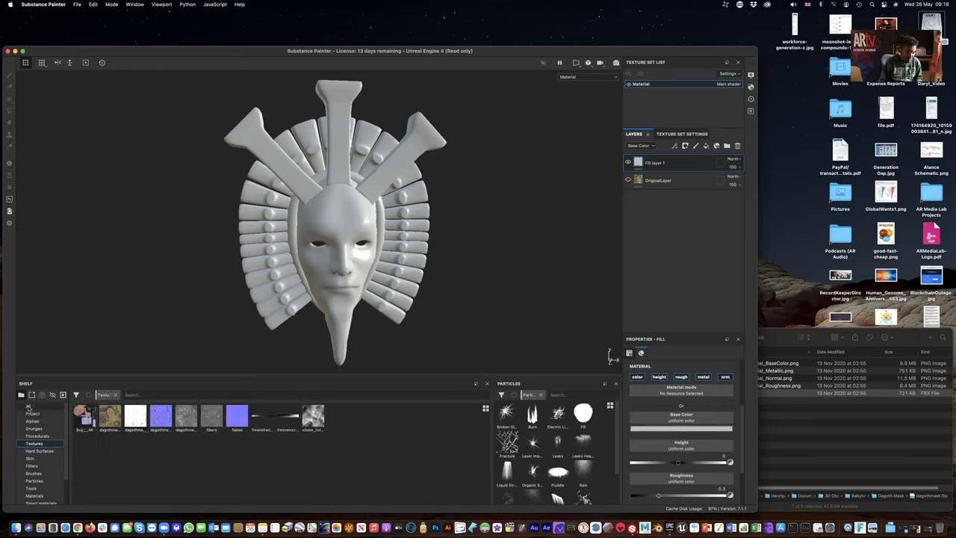
pyautogui.click(28, 406)
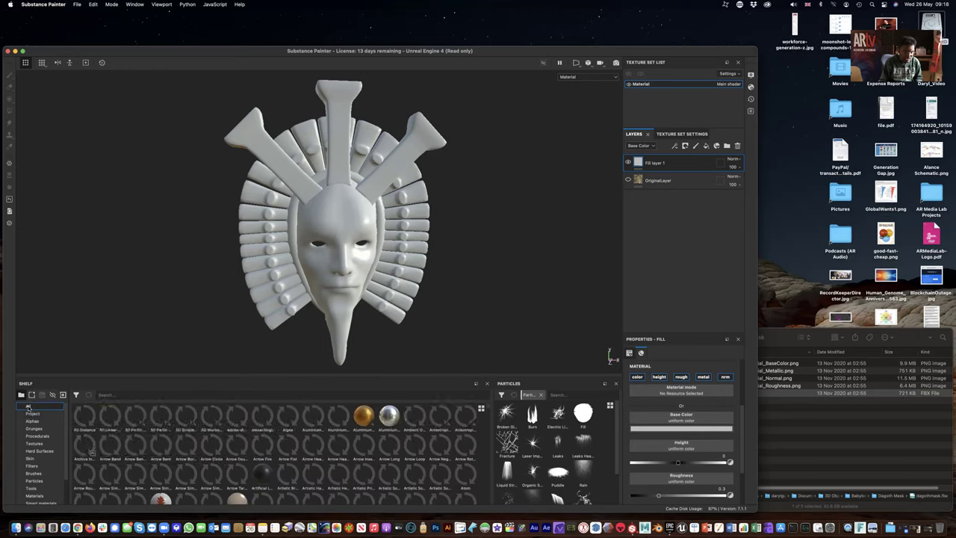
pyautogui.click(150, 396)
pyautogui.write('gold')
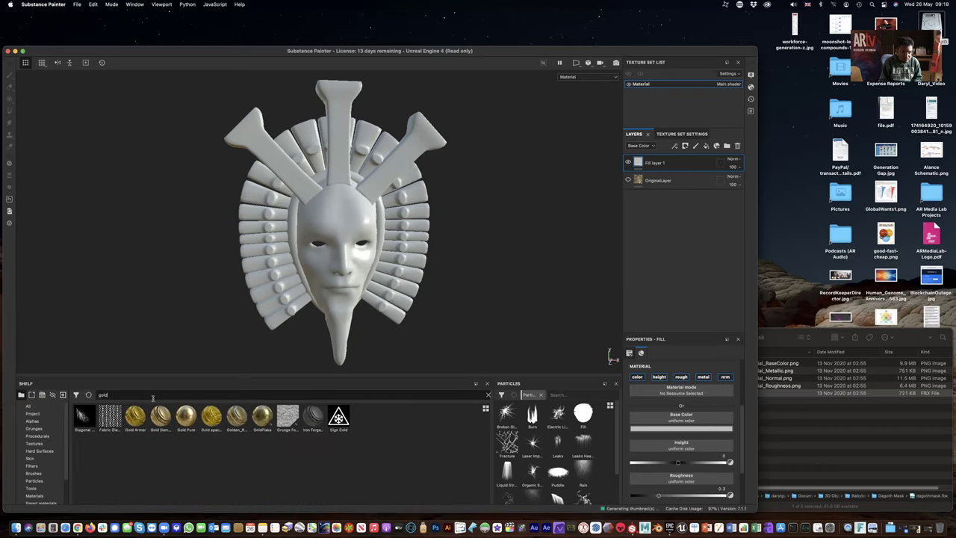
# - Try the Gold spacecraft smart material on the mask, inspect its Bumps big and Base Metal sublayers, and delete the whole group
pyautogui.moveTo(211, 416); pyautogui.dragTo(327, 240)
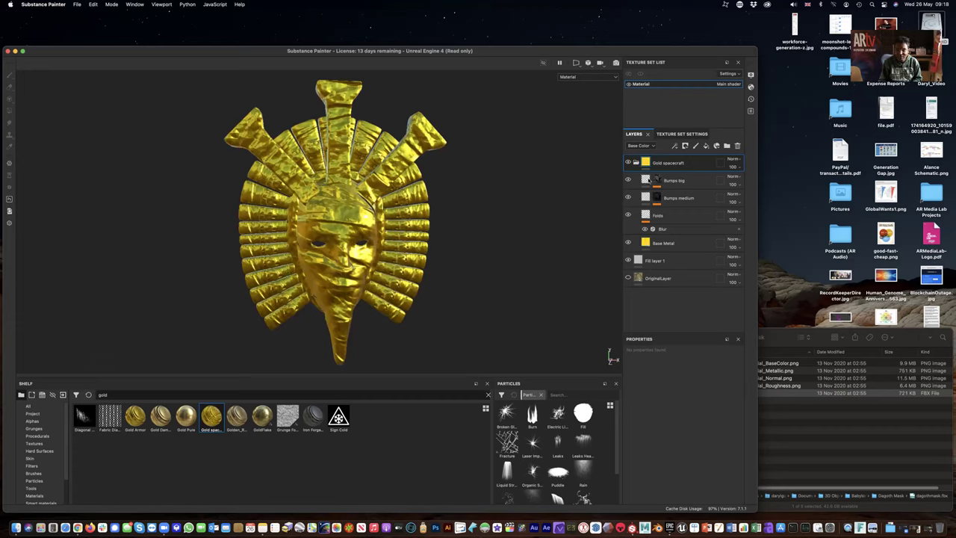
pyautogui.doubleClick(668, 164)
pyautogui.click(678, 181)
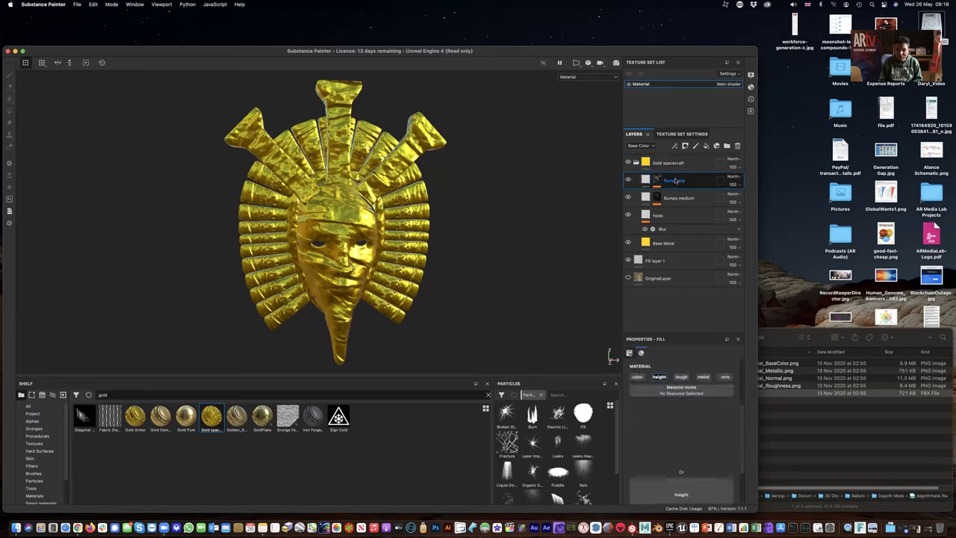
pyautogui.click(670, 245)
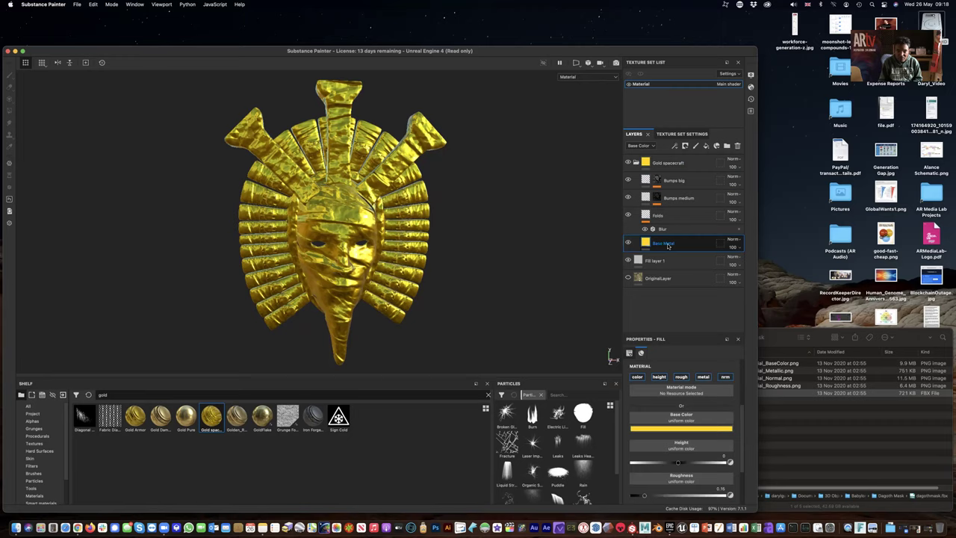
pyautogui.doubleClick(667, 163)
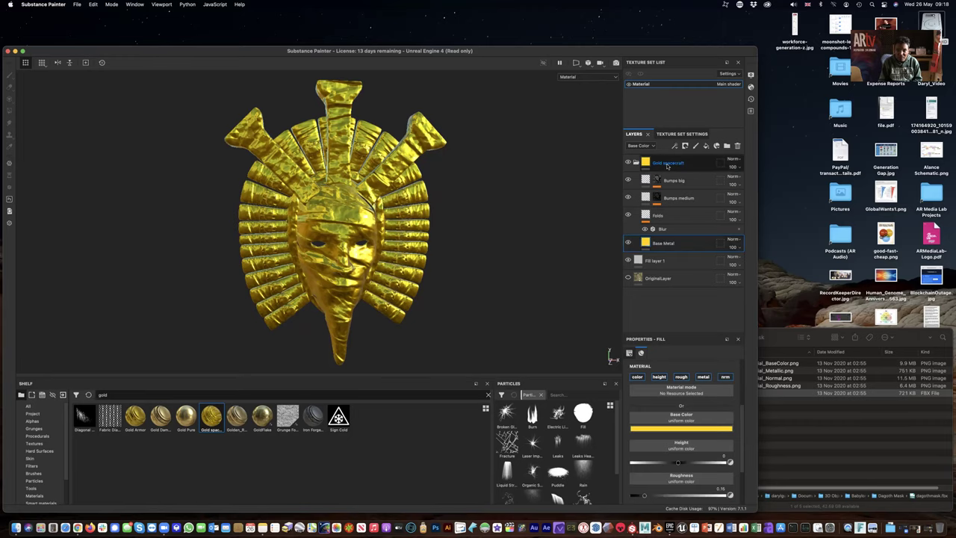
pyautogui.press('Delete')
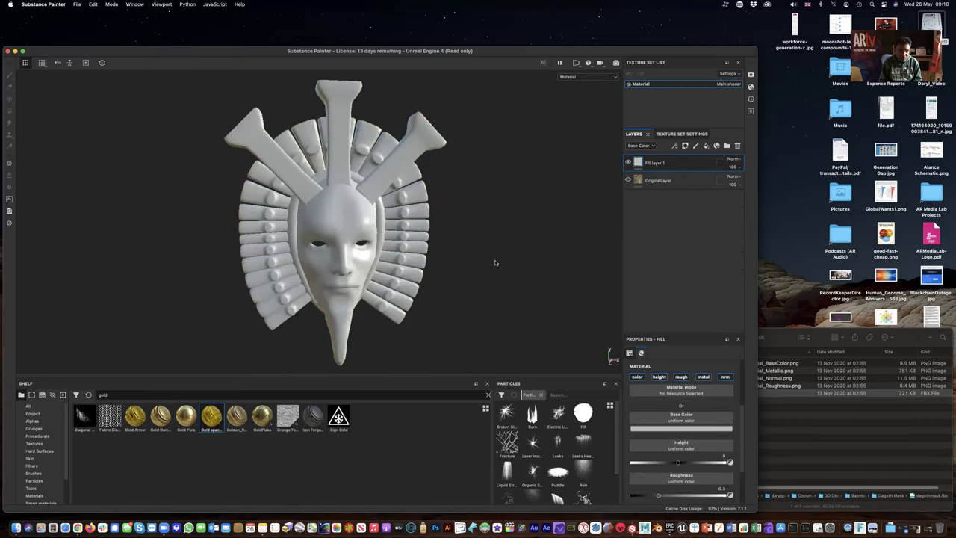
# - Apply the GoldFlake material to the mask as a new layer and turn off its normal and height channels
pyautogui.moveTo(261, 417); pyautogui.dragTo(355, 284)
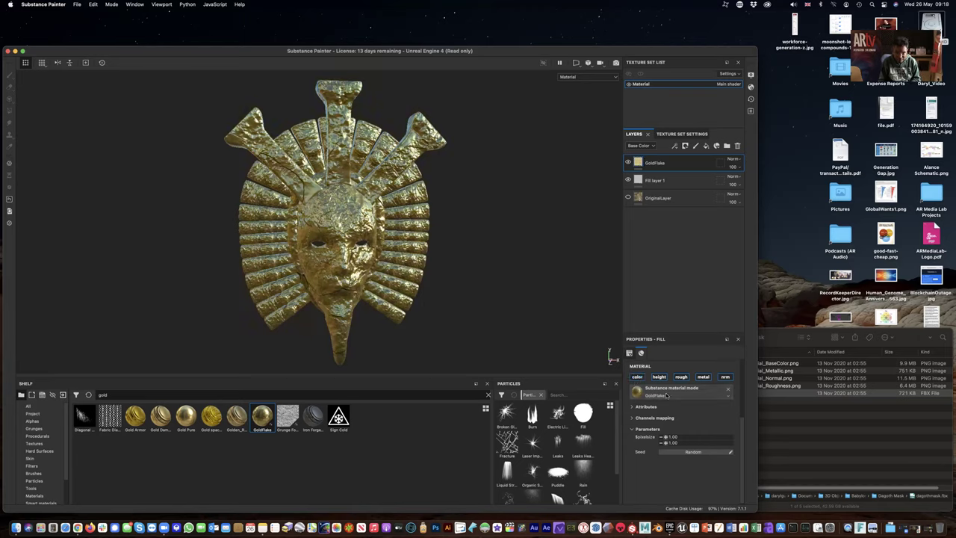
pyautogui.click(726, 377)
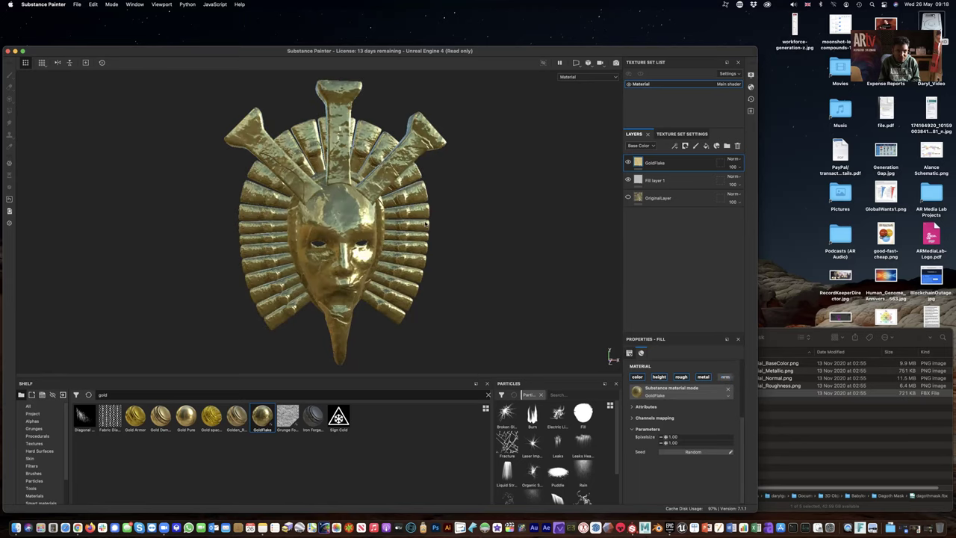
pyautogui.click(702, 377)
pyautogui.click(702, 377)
pyautogui.click(683, 378)
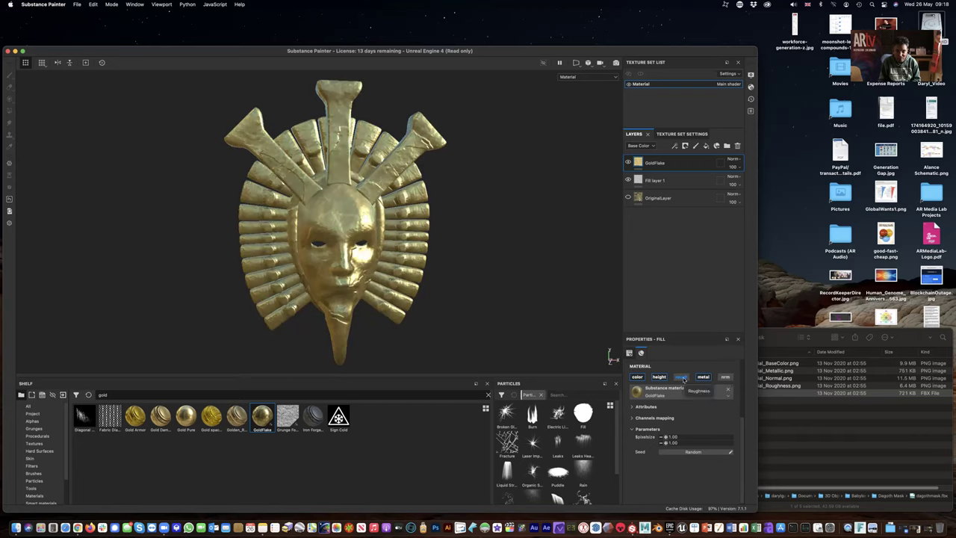
pyautogui.click(683, 378)
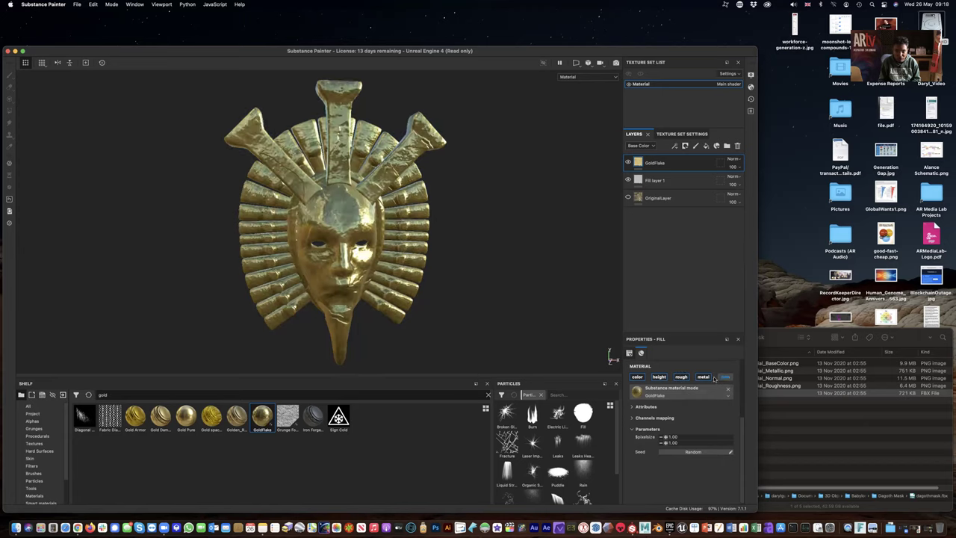
pyautogui.click(661, 378)
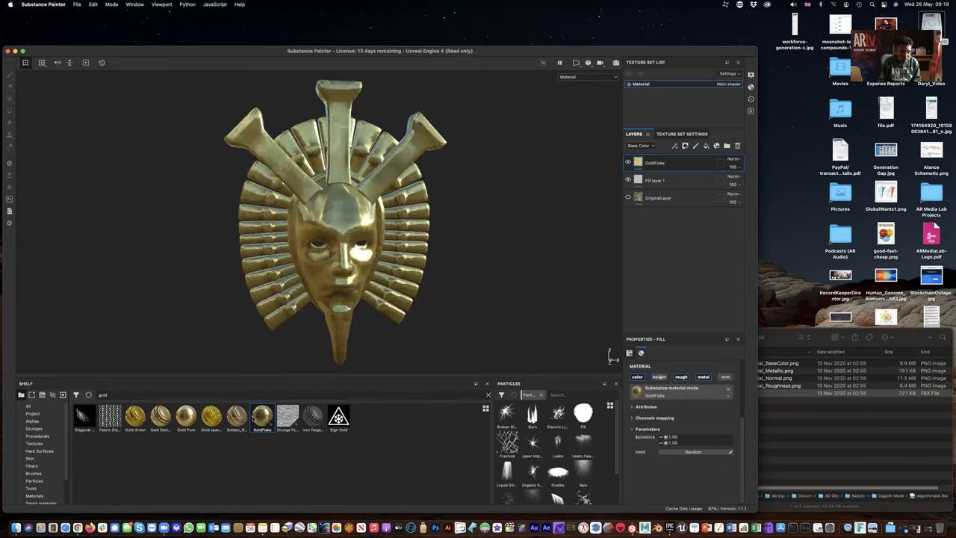
# - Examine the GoldFlake surface up close on the mask's forehead, eyes and cheeks
pyautogui.scroll(5, 318, 214)
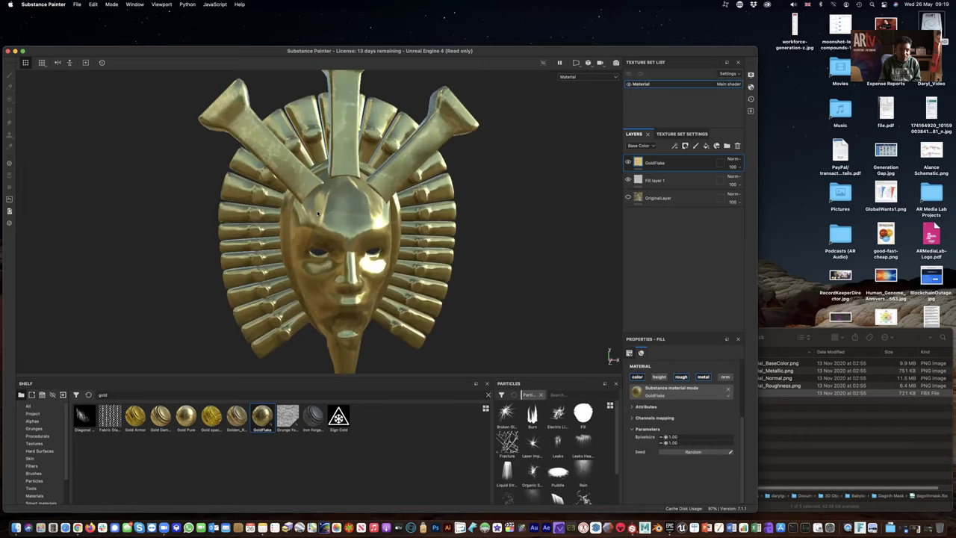
pyautogui.scroll(5, 317, 214)
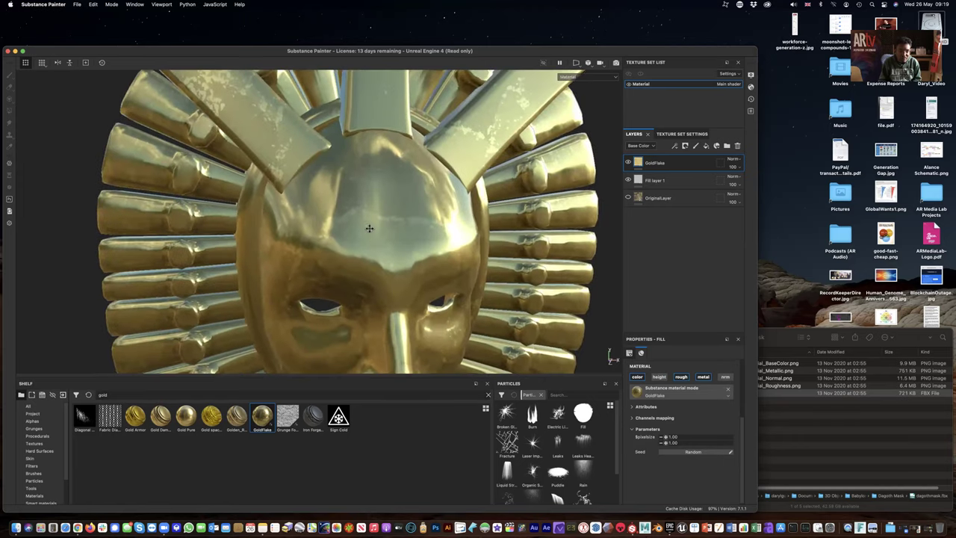
pyautogui.keyDown('alt'); pyautogui.moveTo(368, 227); pyautogui.dragTo(352, 171, button='middle'); pyautogui.keyUp('alt')
pyautogui.keyDown('alt'); pyautogui.moveTo(352, 171); pyautogui.dragTo(311, 209); pyautogui.keyUp('alt')
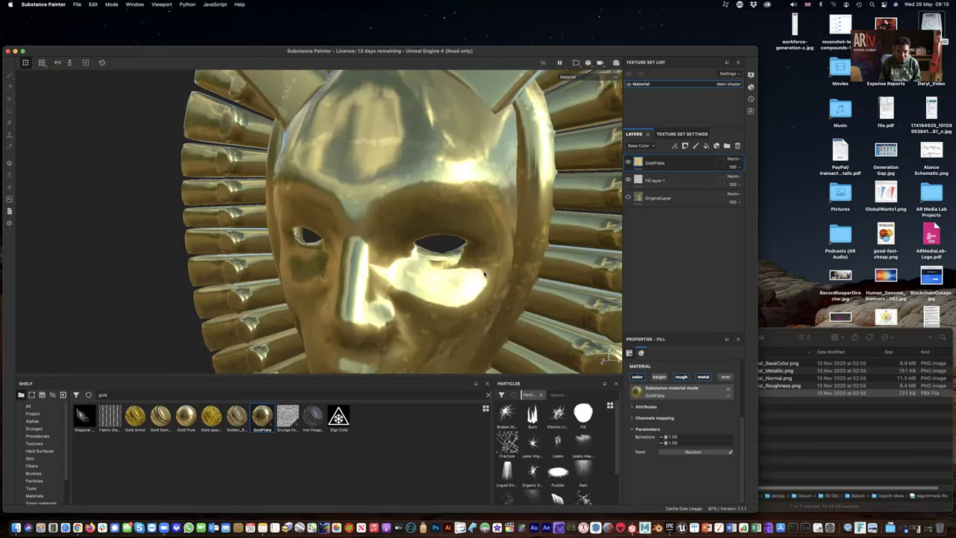
pyautogui.keyDown('alt'); pyautogui.moveTo(467, 279); pyautogui.dragTo(338, 252); pyautogui.keyUp('alt')
pyautogui.scroll(-10, 338, 253)
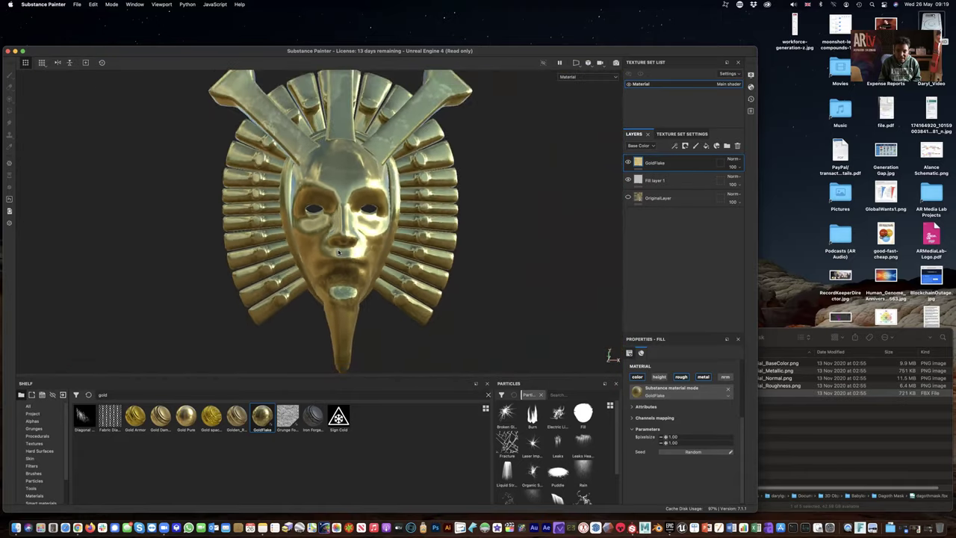
pyautogui.doubleClick(684, 164)
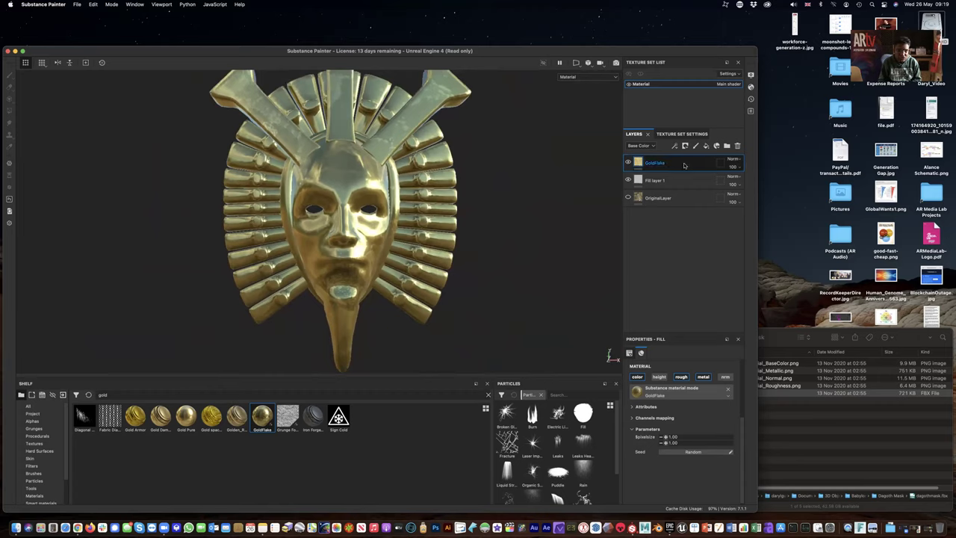
pyautogui.press('Return')
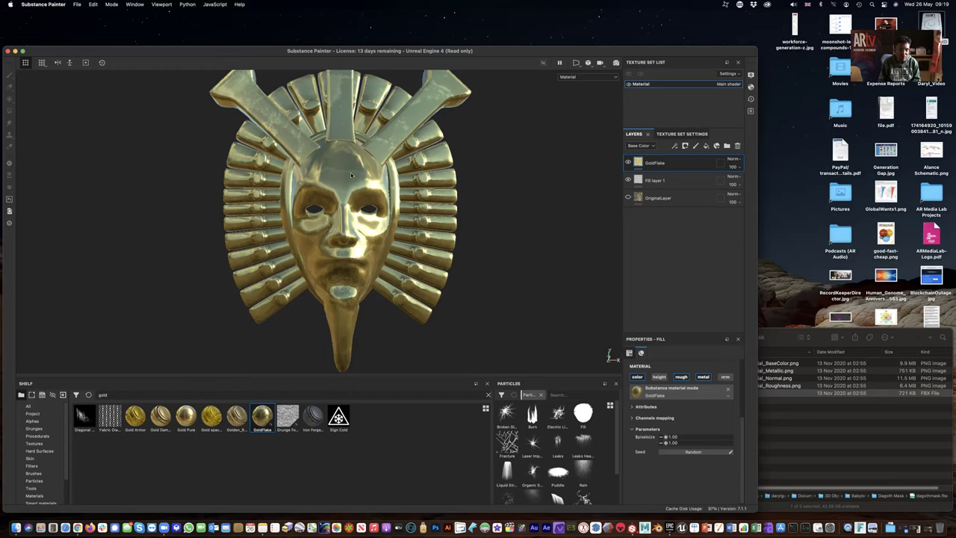
# - Examine the gold mask from the side and the front at several distances
pyautogui.scroll(-4, 337, 216)
pyautogui.moveTo(338, 216)
pyautogui.keyDown('alt'); pyautogui.mouseDown()
pyautogui.moveTo(316, 209)
pyautogui.moveTo(345, 203)
pyautogui.mouseUp(); pyautogui.keyUp('alt')
pyautogui.keyDown('alt'); pyautogui.moveTo(345, 203); pyautogui.dragTo(359, 238, button='middle'); pyautogui.keyUp('alt')
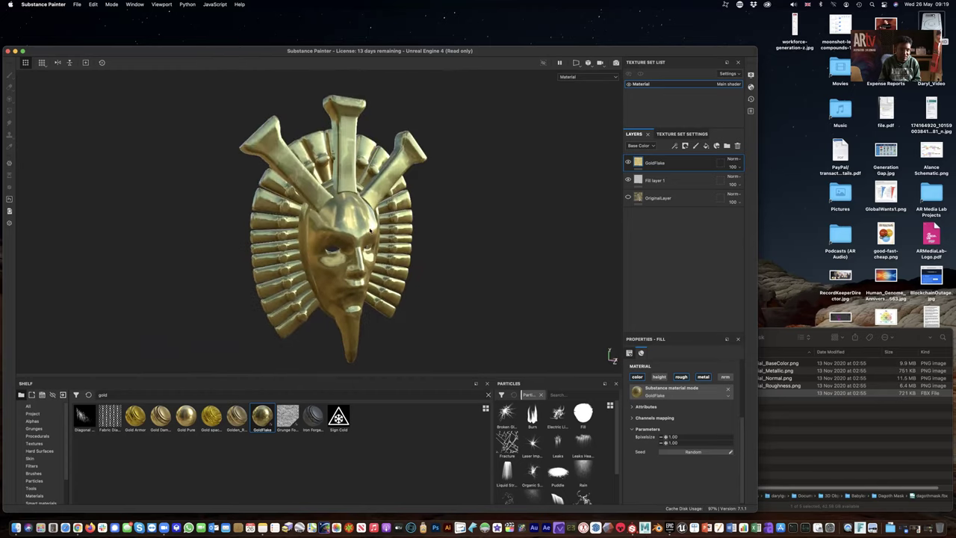
pyautogui.scroll(6, 359, 239)
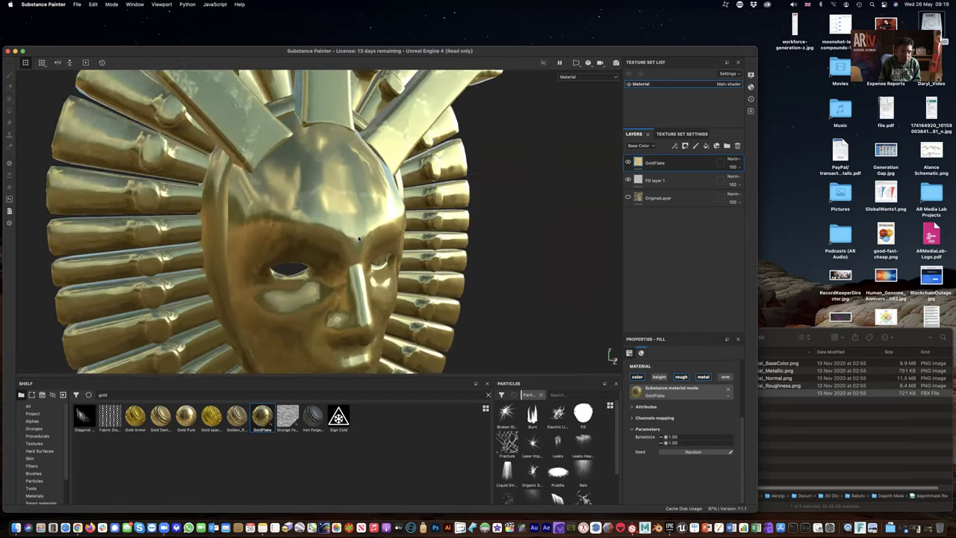
pyautogui.scroll(-3, 358, 239)
pyautogui.keyDown('alt'); pyautogui.moveTo(359, 238); pyautogui.dragTo(288, 266); pyautogui.keyUp('alt')
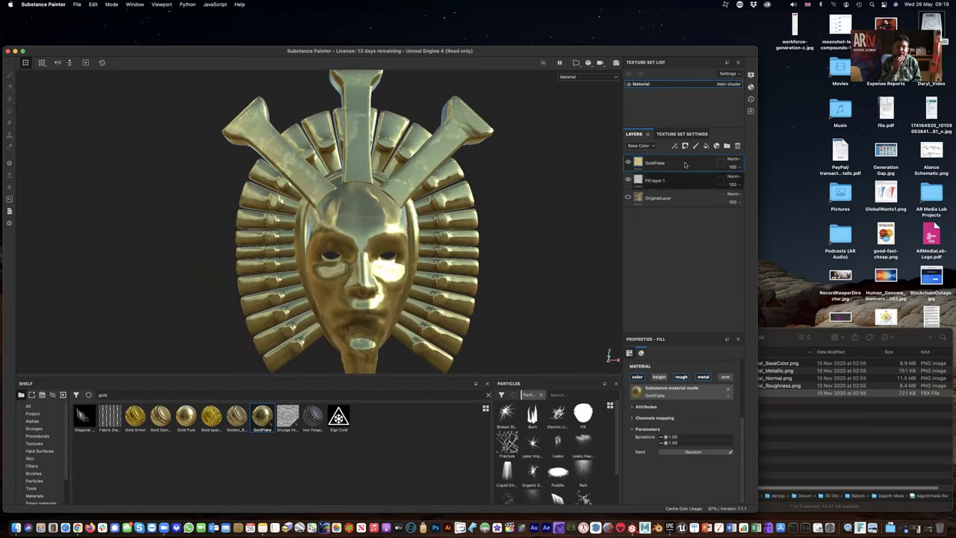
# - Check the effect of the GoldFlake layer's color, rough and metal channels, leaving all three enabled
pyautogui.doubleClick(686, 165)
pyautogui.press('Return')
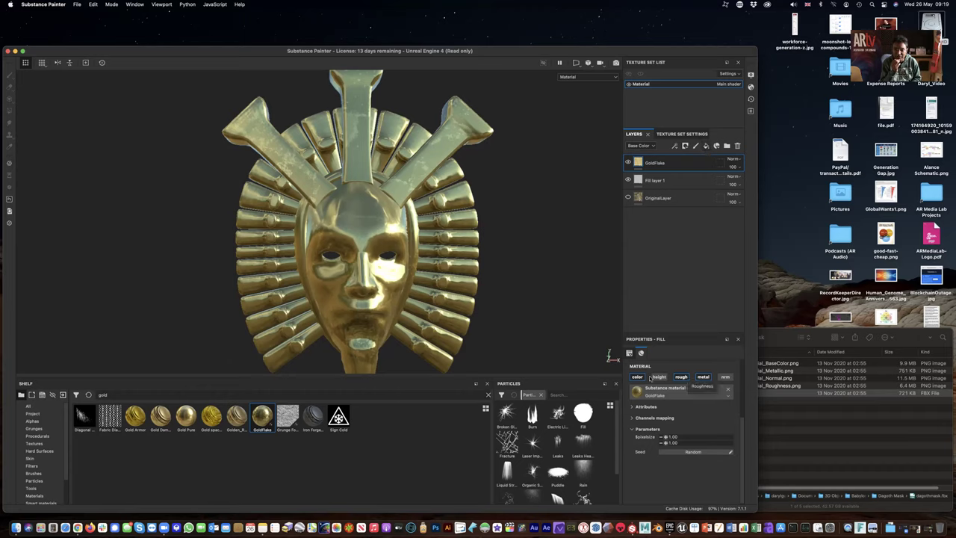
pyautogui.click(636, 377)
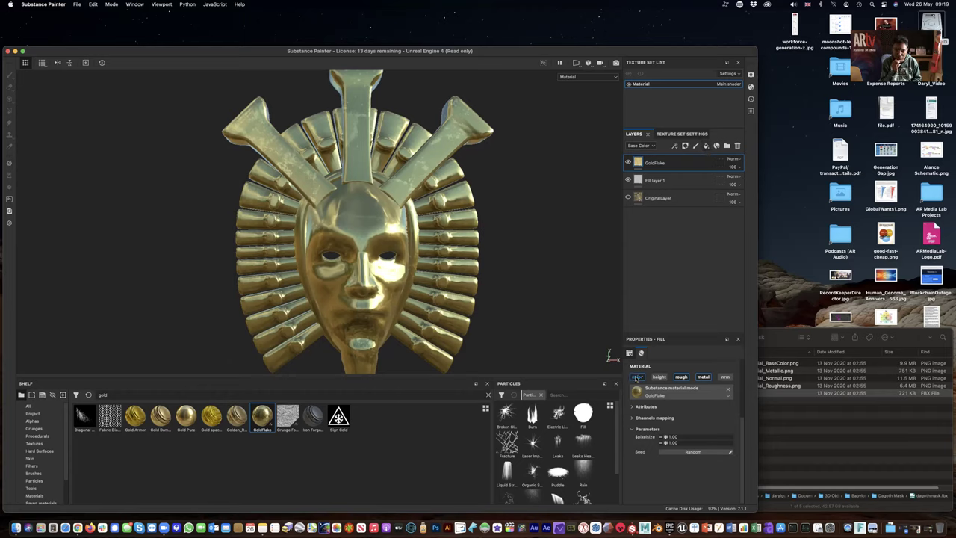
pyautogui.click(682, 377)
pyautogui.click(703, 377)
pyautogui.click(704, 377)
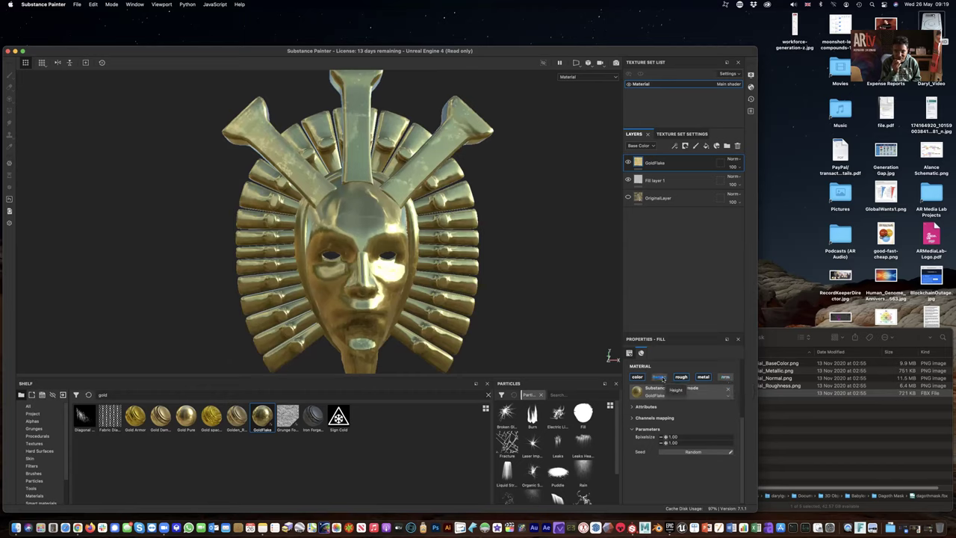
# - Add another fill layer above the GoldFlake layer
pyautogui.doubleClick(681, 161)
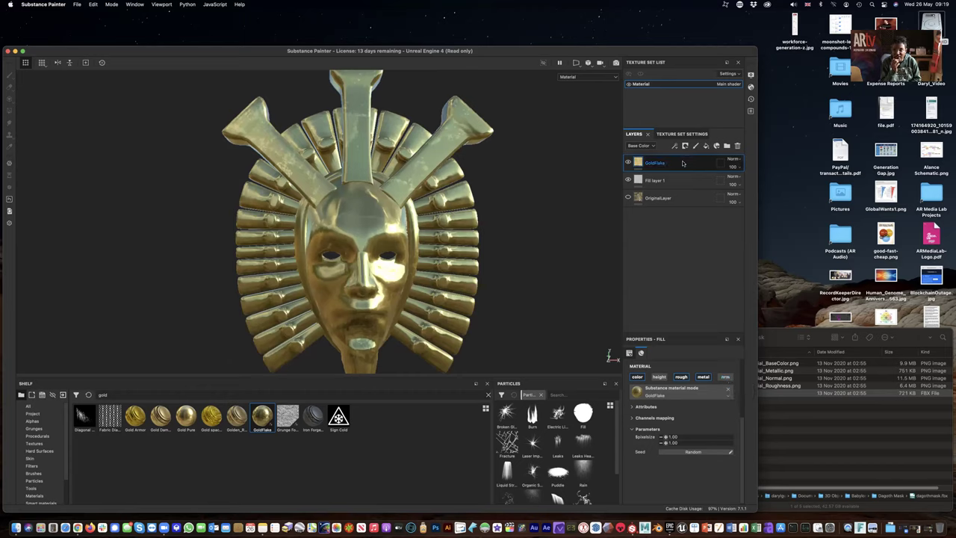
pyautogui.press('Return')
pyautogui.click(706, 147)
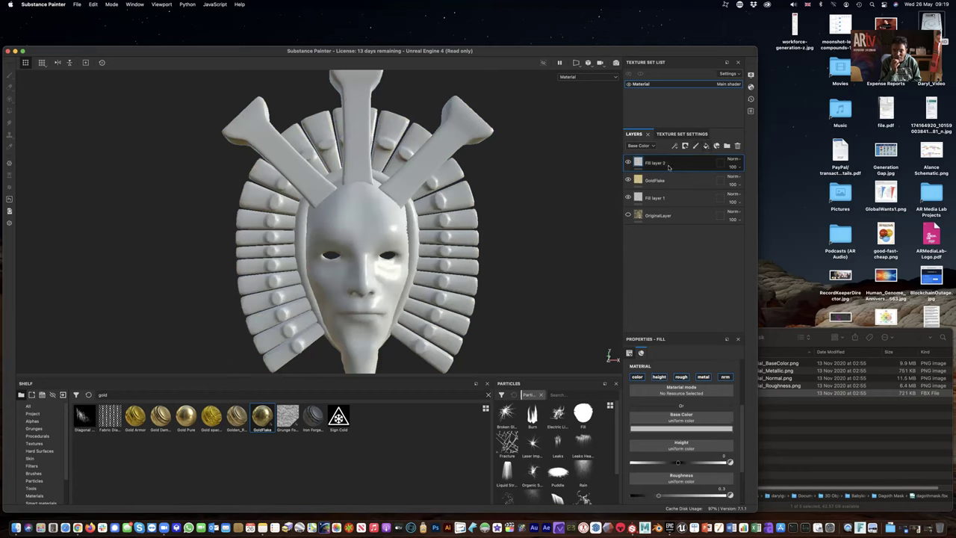
# - Restrict the new top fill layer to its normal channel and assign the project's dagothmask_Material_Normal map to it
pyautogui.doubleClick(666, 166)
pyautogui.press('Return')
pyautogui.click(637, 376)
pyautogui.click(659, 377)
pyautogui.click(681, 377)
pyautogui.click(702, 378)
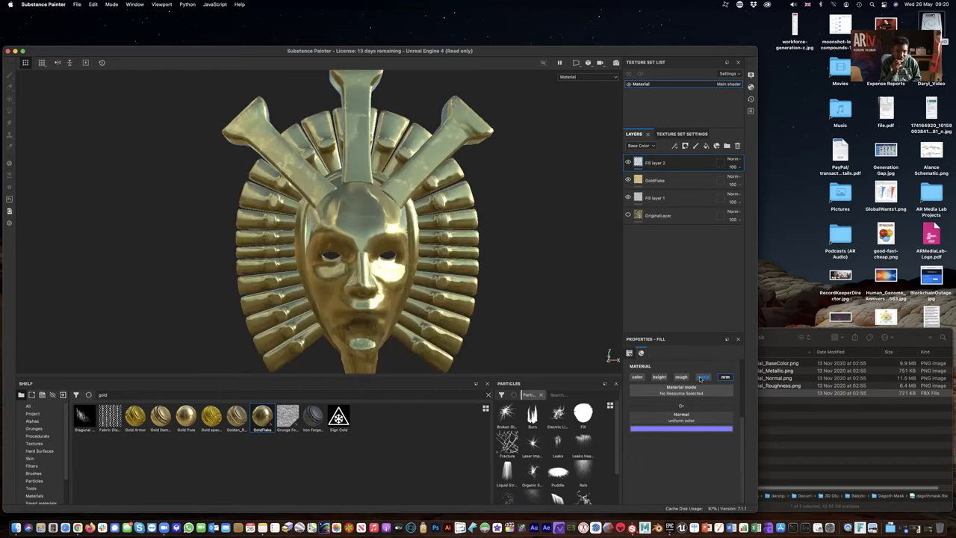
pyautogui.click(33, 414)
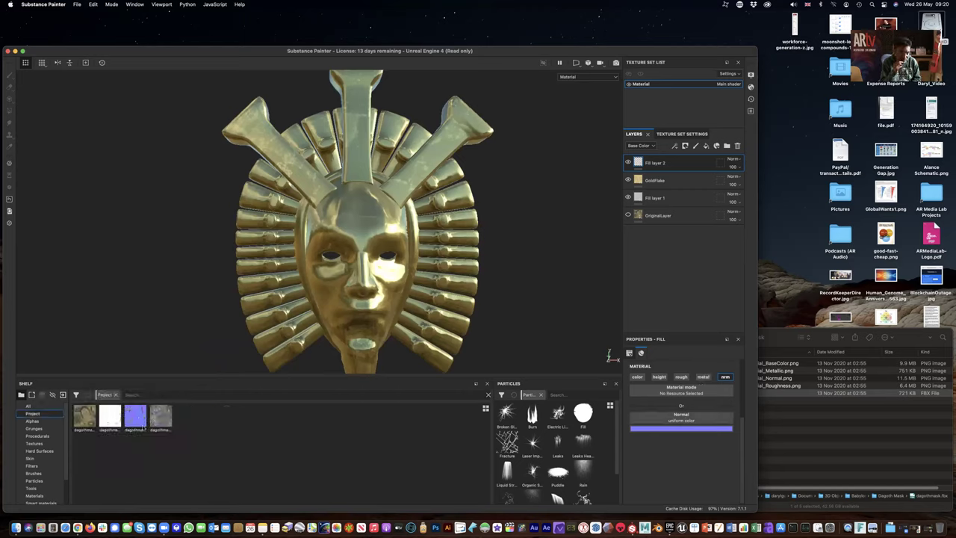
pyautogui.moveTo(136, 418); pyautogui.dragTo(667, 422)
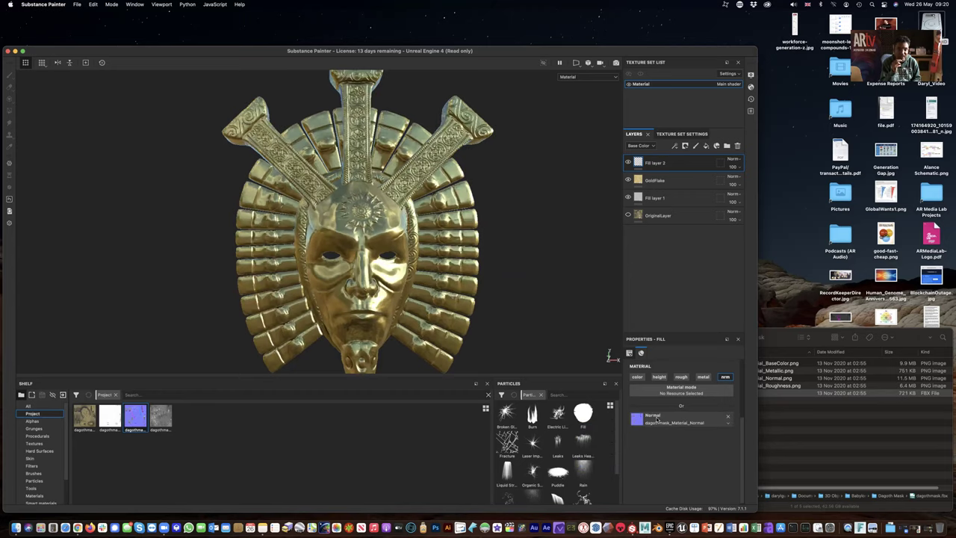
# - Examine the normal-mapped relief on the gold mask's forehead, face and headdress from near and far
pyautogui.scroll(5, 329, 216)
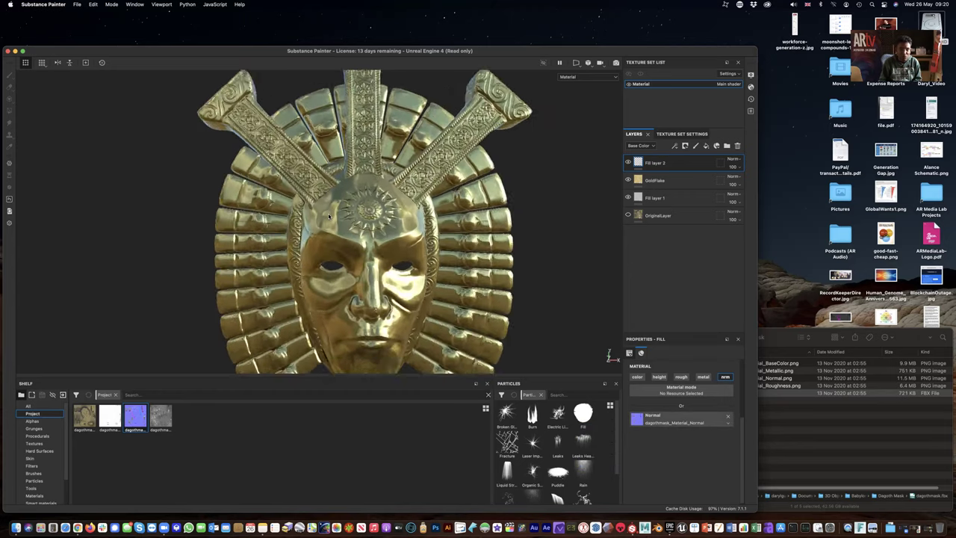
pyautogui.scroll(5, 329, 216)
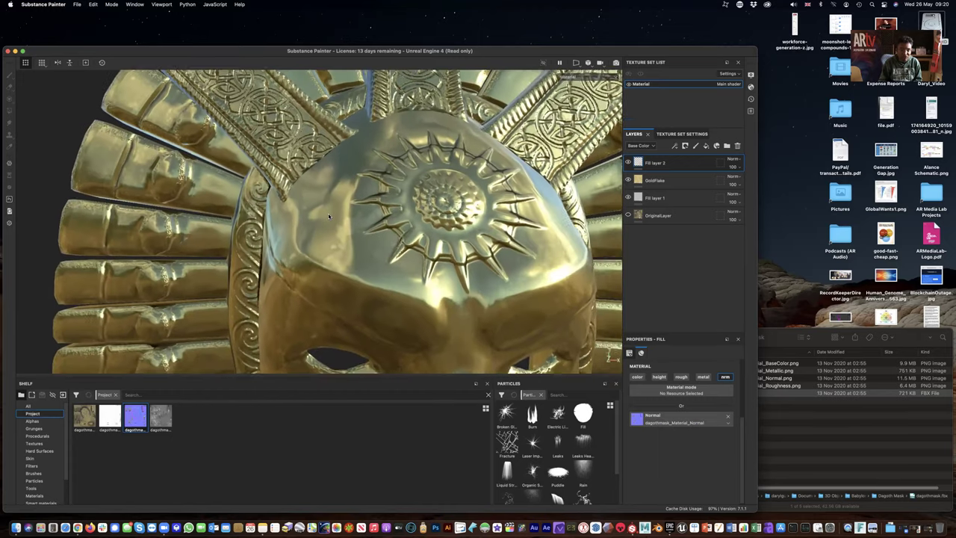
pyautogui.scroll(-6, 329, 216)
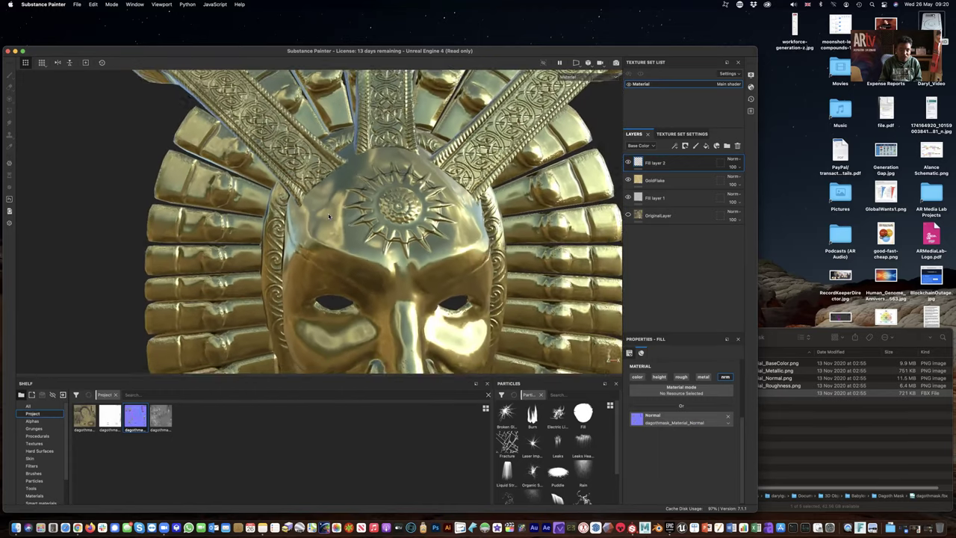
pyautogui.keyDown('alt'); pyautogui.moveTo(372, 256); pyautogui.dragTo(370, 279); pyautogui.keyUp('alt')
pyautogui.scroll(3, 370, 279)
pyautogui.scroll(-10, 371, 279)
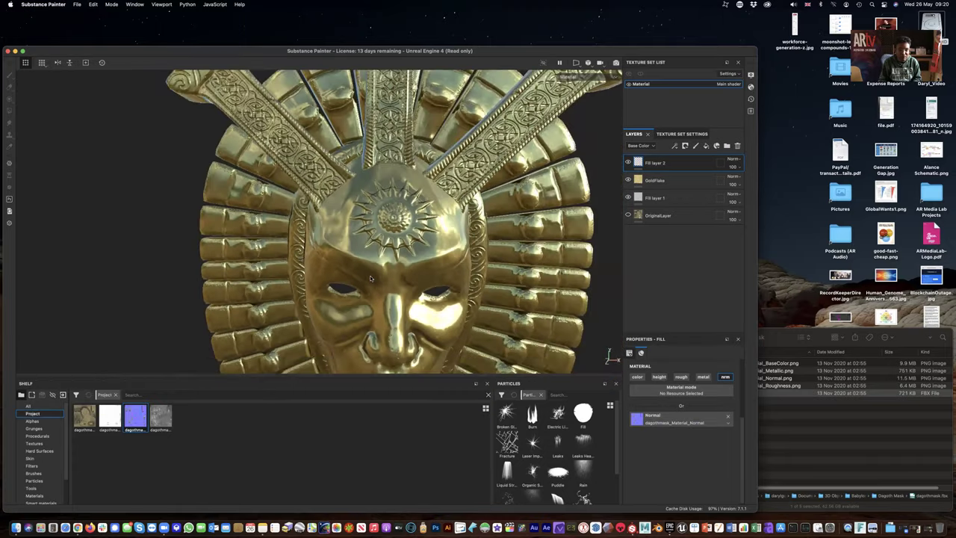
pyautogui.scroll(2, 370, 278)
pyautogui.keyDown('alt'); pyautogui.moveTo(347, 287); pyautogui.dragTo(346, 251, button='middle'); pyautogui.keyUp('alt')
pyautogui.keyDown('alt'); pyautogui.moveTo(346, 251); pyautogui.dragTo(555, 218); pyautogui.keyUp('alt')
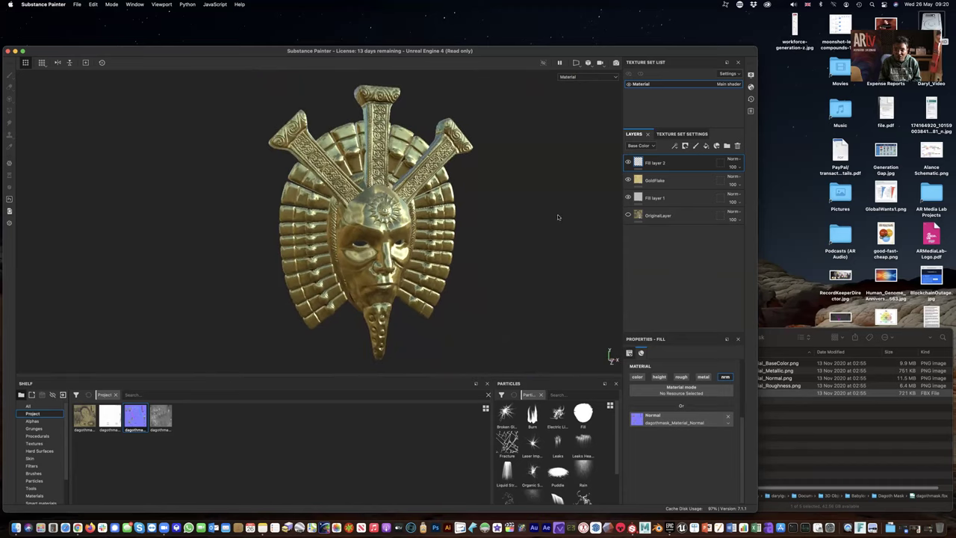
# - Delete Fill layer 1 from between the GoldFlake and OriginalLayer layers
pyautogui.click(670, 200)
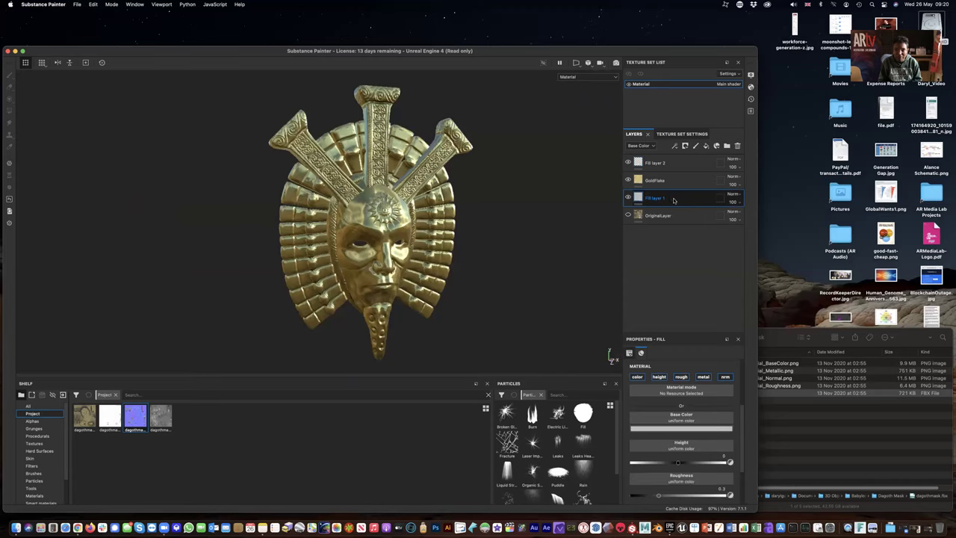
pyautogui.press('Delete')
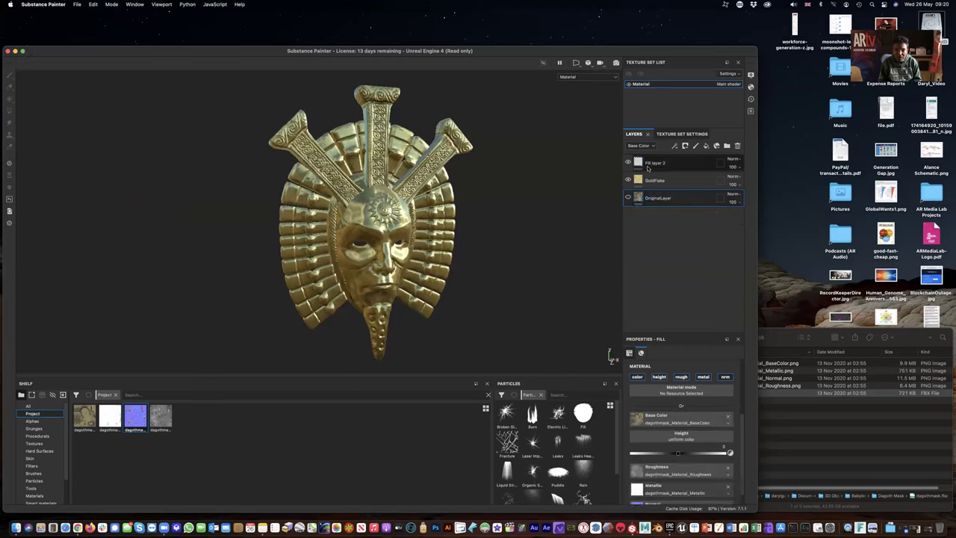
# - Test Fill layer 2 at an opacity of about 24 and return it to 100
pyautogui.click(734, 169)
pyautogui.moveTo(751, 183); pyautogui.dragTo(725, 183)
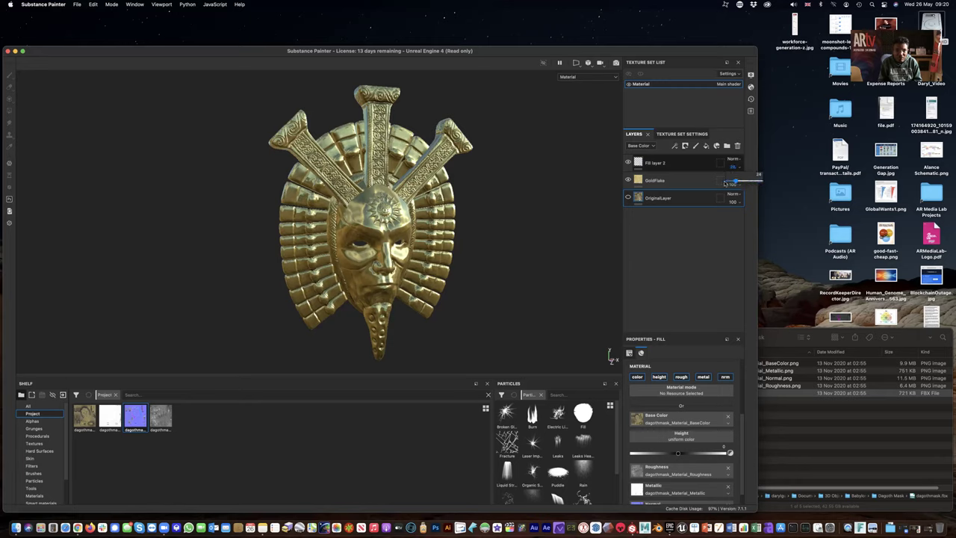
pyautogui.click(735, 184)
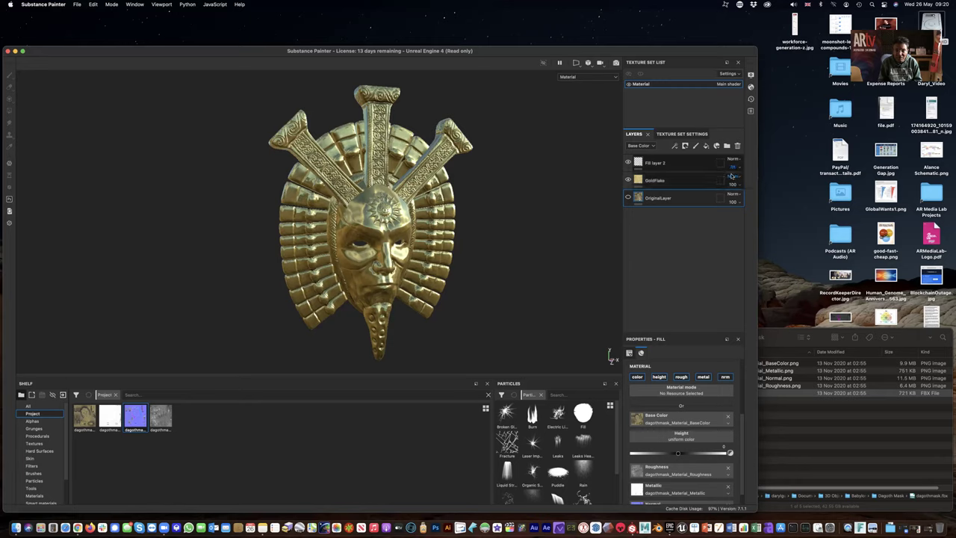
pyautogui.click(733, 168)
pyautogui.moveTo(737, 183); pyautogui.dragTo(774, 182)
pyautogui.click(700, 174)
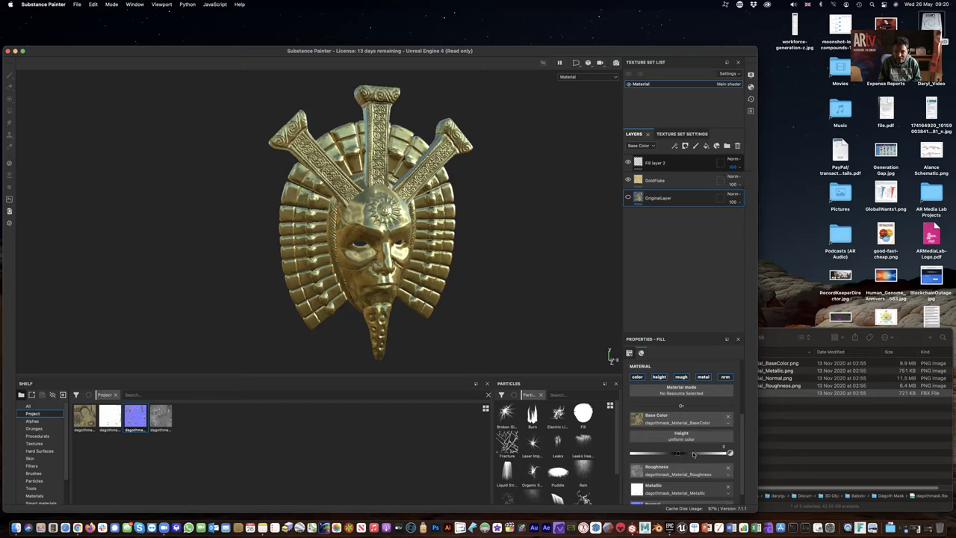
pyautogui.click(663, 170)
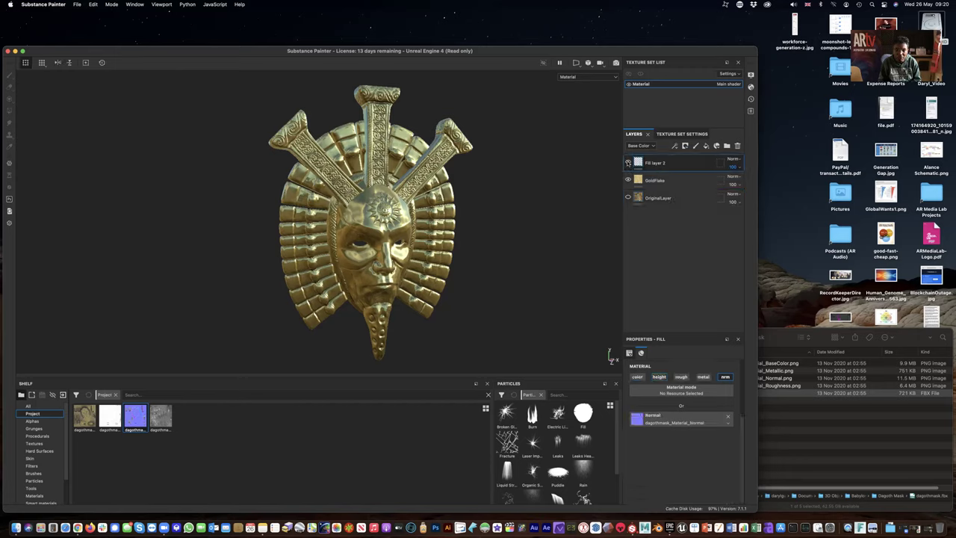
# - Compare the gold and original looks by toggling the visibility of Fill layer 2, GoldFlake and OriginalLayer
pyautogui.click(628, 163)
pyautogui.click(628, 163)
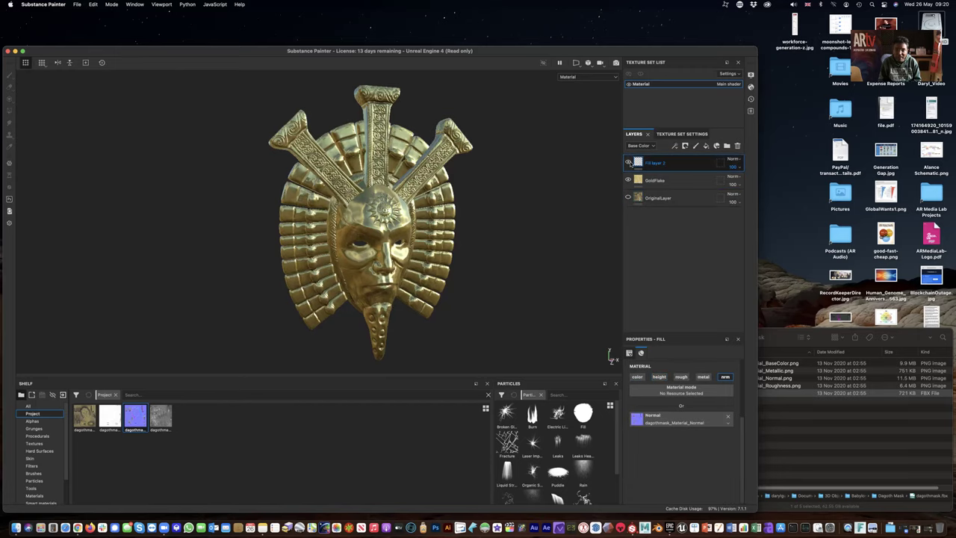
pyautogui.click(628, 163)
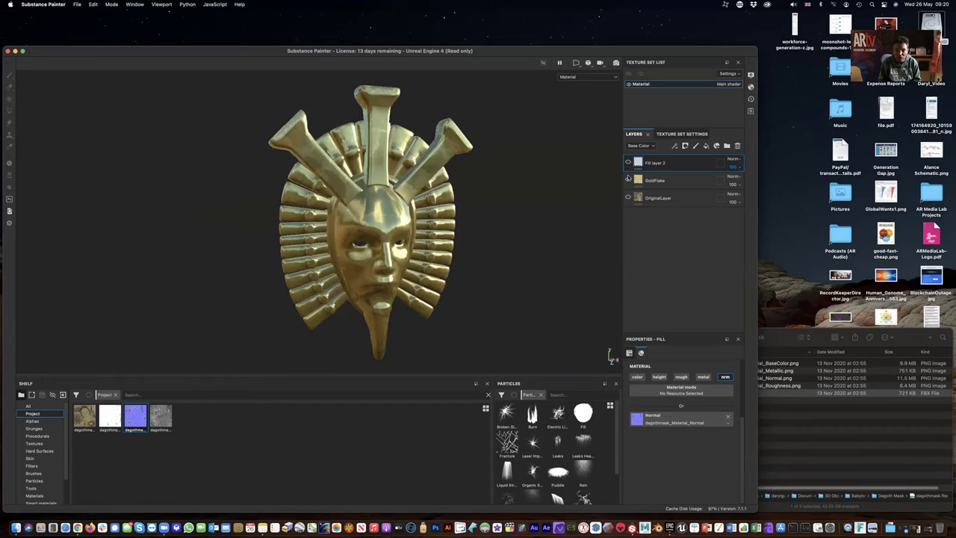
pyautogui.click(628, 197)
pyautogui.click(628, 197)
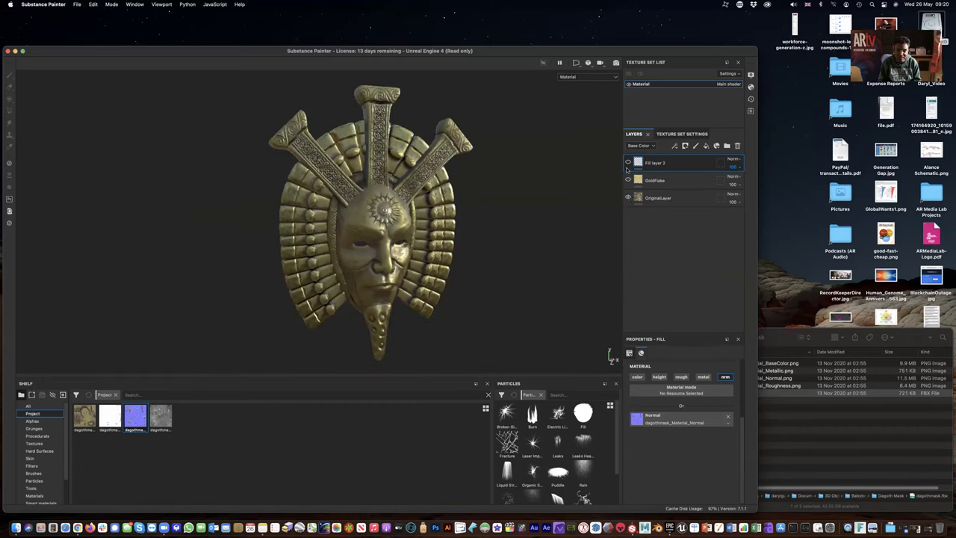
pyautogui.click(628, 163)
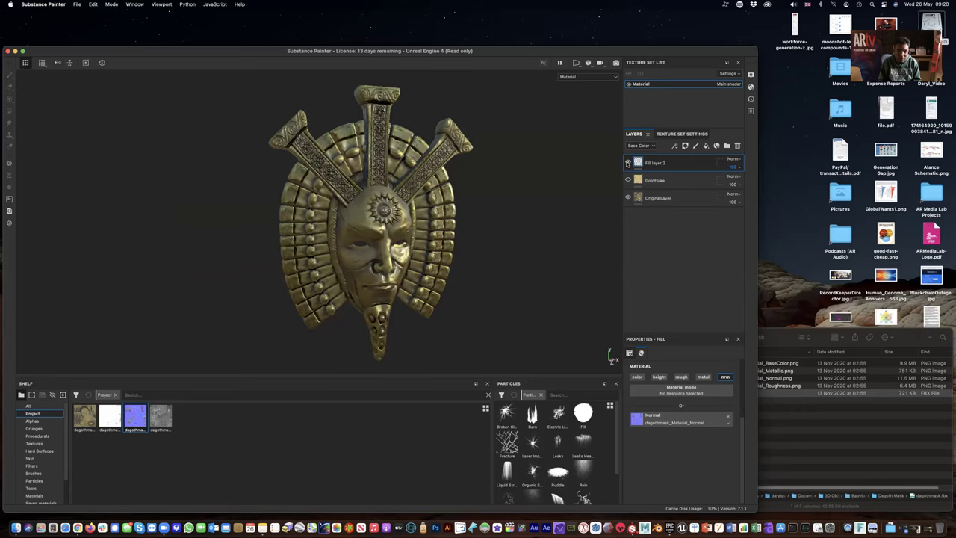
pyautogui.click(628, 163)
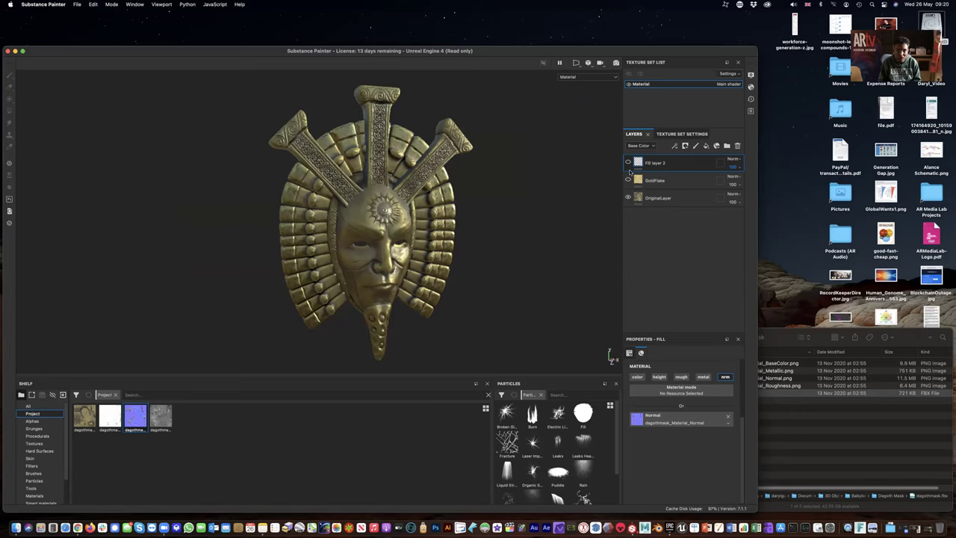
pyautogui.click(628, 180)
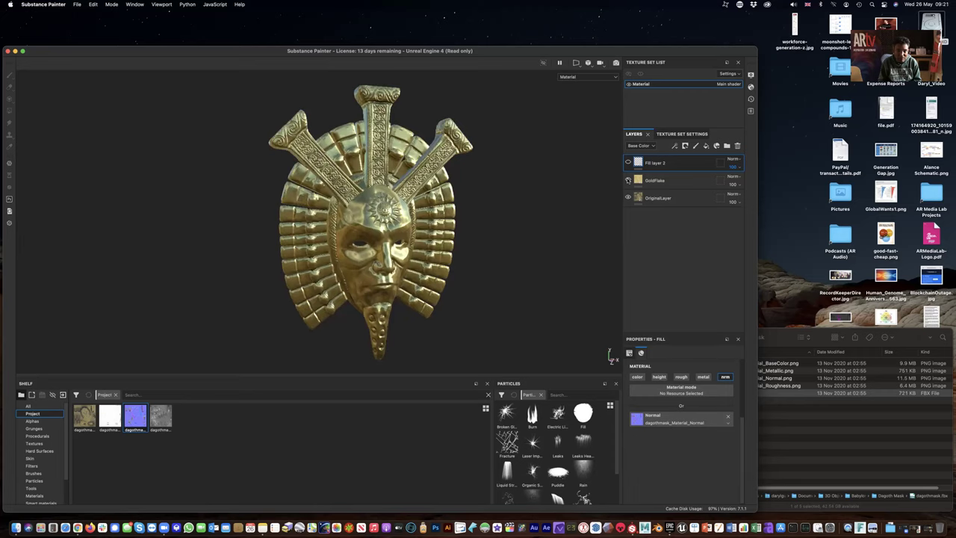
# - Test blending GoldFlake over OriginalLayer at about half opacity and return GoldFlake to 100
pyautogui.click(735, 186)
pyautogui.moveTo(761, 199)
pyautogui.mouseDown()
pyautogui.moveTo(712, 200)
pyautogui.moveTo(784, 195)
pyautogui.moveTo(730, 197)
pyautogui.moveTo(743, 197)
pyautogui.mouseUp()
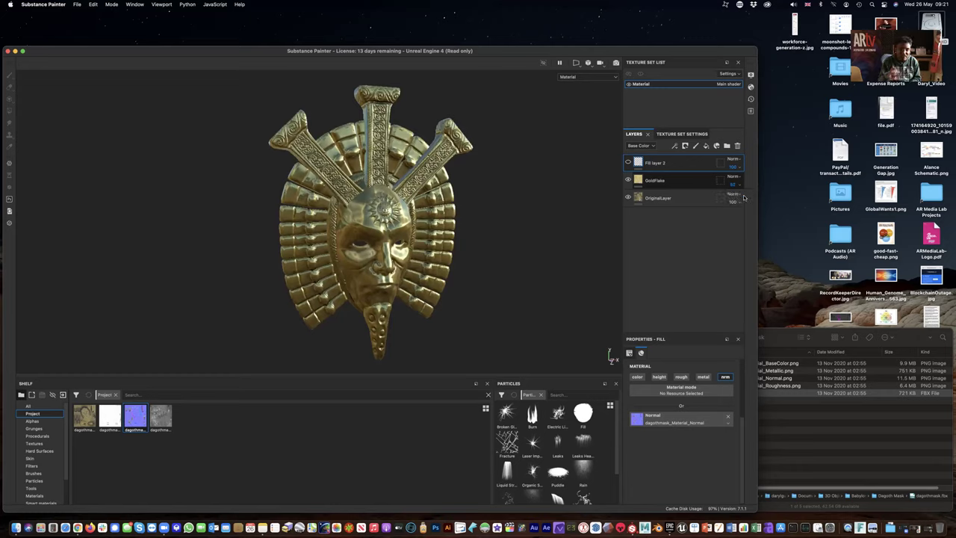
pyautogui.click(735, 185)
pyautogui.moveTo(745, 200); pyautogui.dragTo(764, 199)
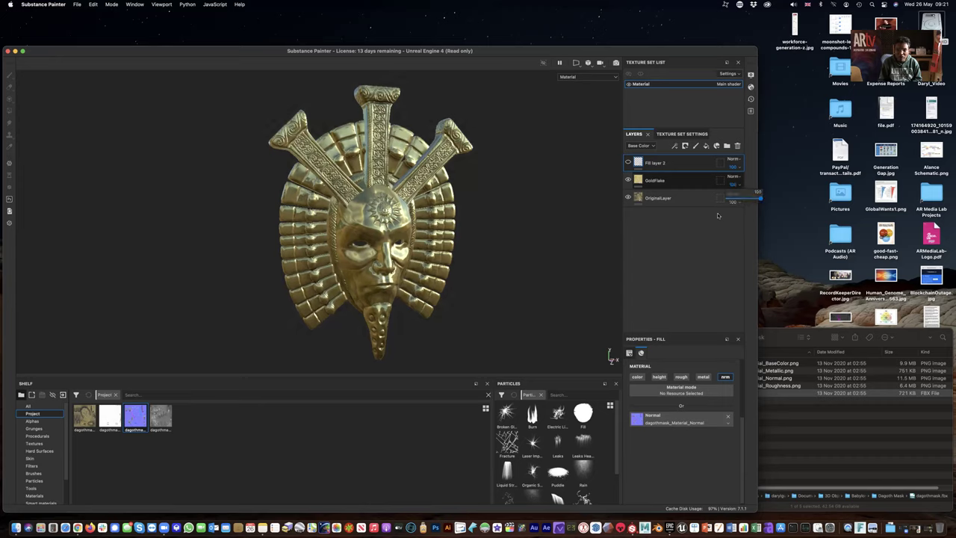
# - Hide OriginalLayer, show Fill layer 2 and check the gold face up close
pyautogui.click(628, 198)
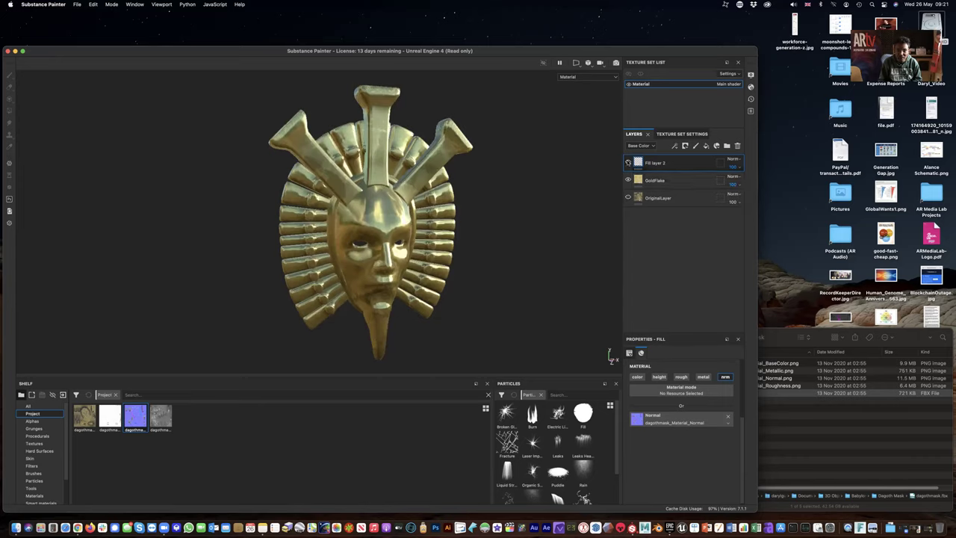
pyautogui.click(628, 162)
pyautogui.scroll(-2, 348, 266)
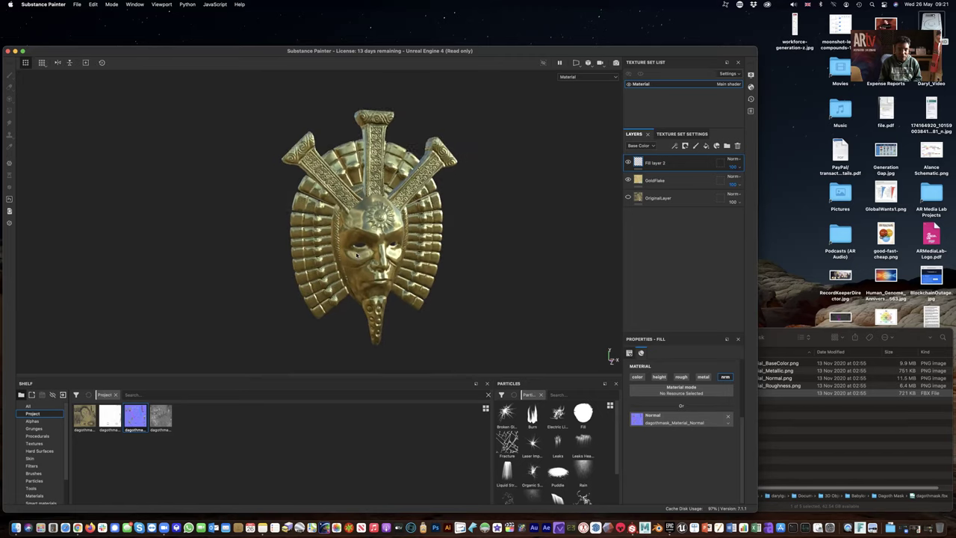
pyautogui.scroll(6, 356, 255)
pyautogui.scroll(8, 356, 255)
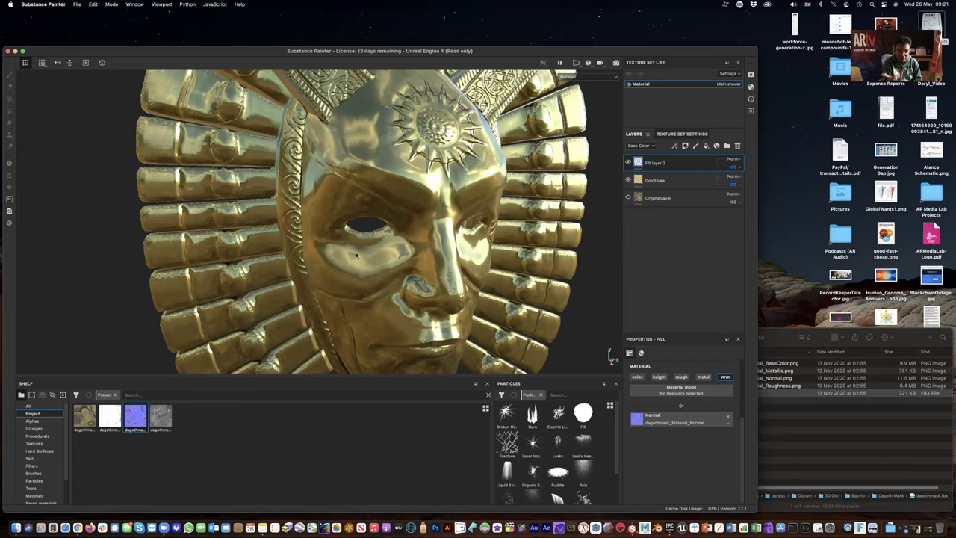
pyautogui.scroll(-7, 372, 251)
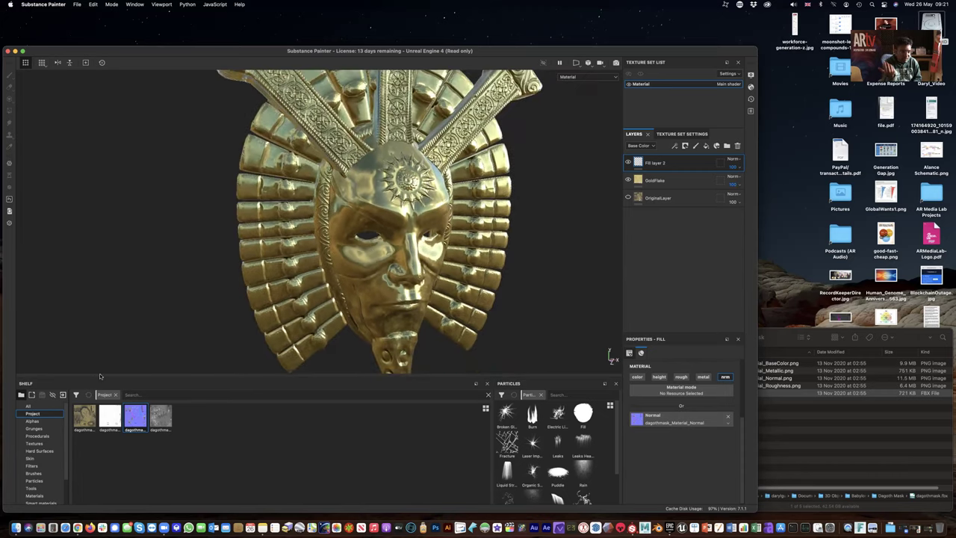
# - Browse the shelf to the particle brushes and add a paint layer above Fill layer 2
pyautogui.click(32, 421)
pyautogui.click(34, 428)
pyautogui.click(38, 436)
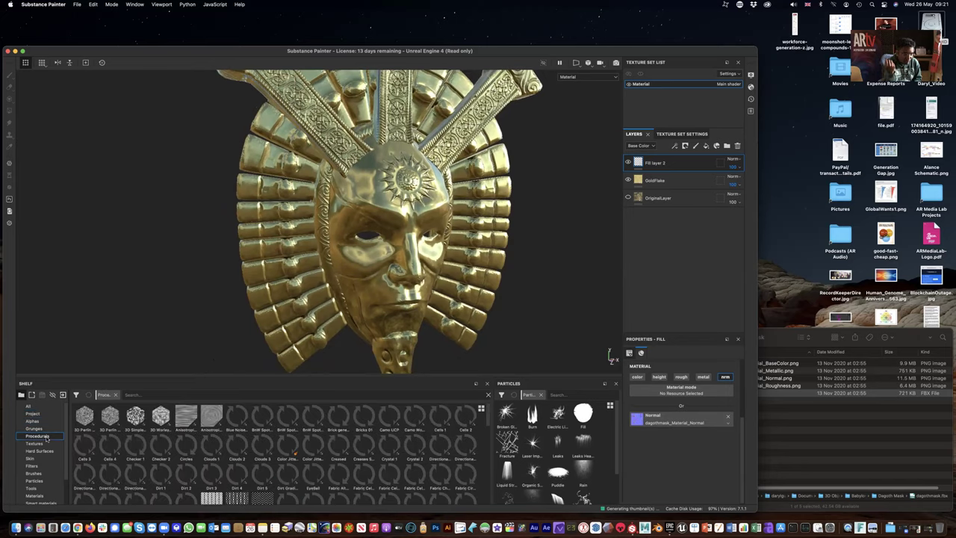
pyautogui.click(35, 482)
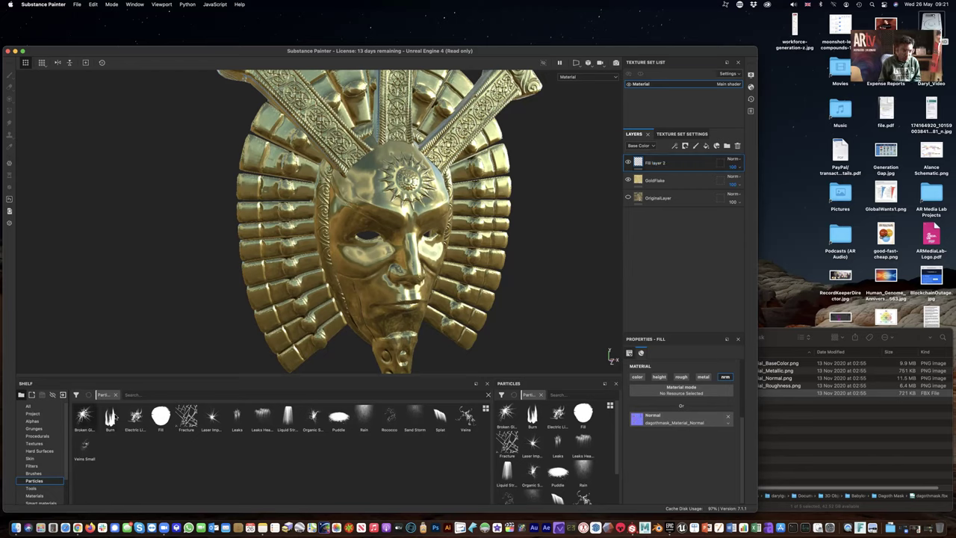
pyautogui.click(84, 418)
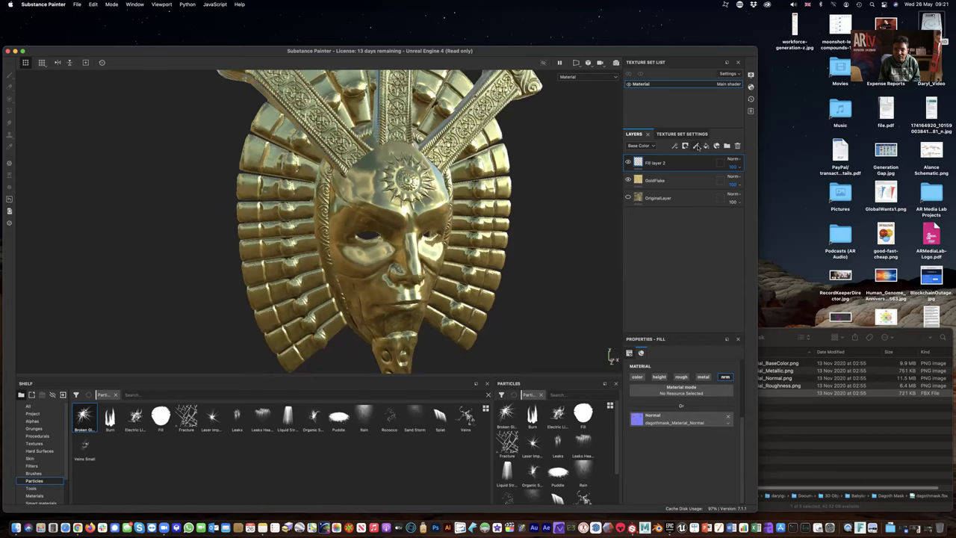
pyautogui.click(696, 147)
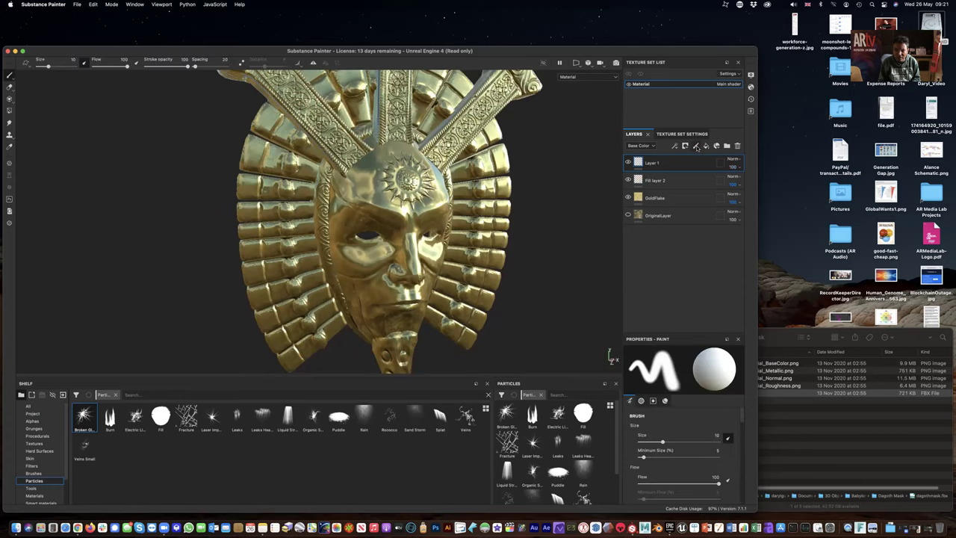
# - Try the Broken Glass and Fracture particle brushes on the mask's forehead
pyautogui.click(88, 419)
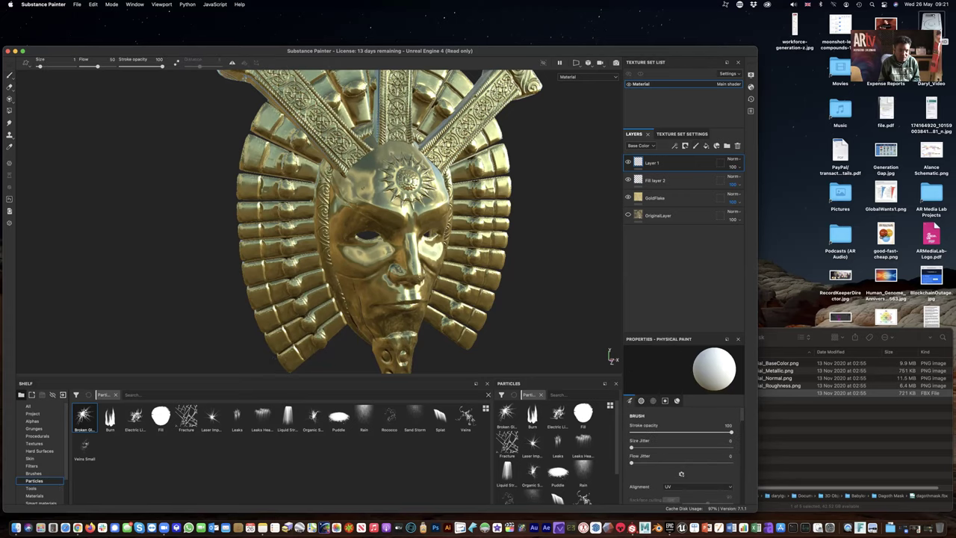
pyautogui.click(384, 200)
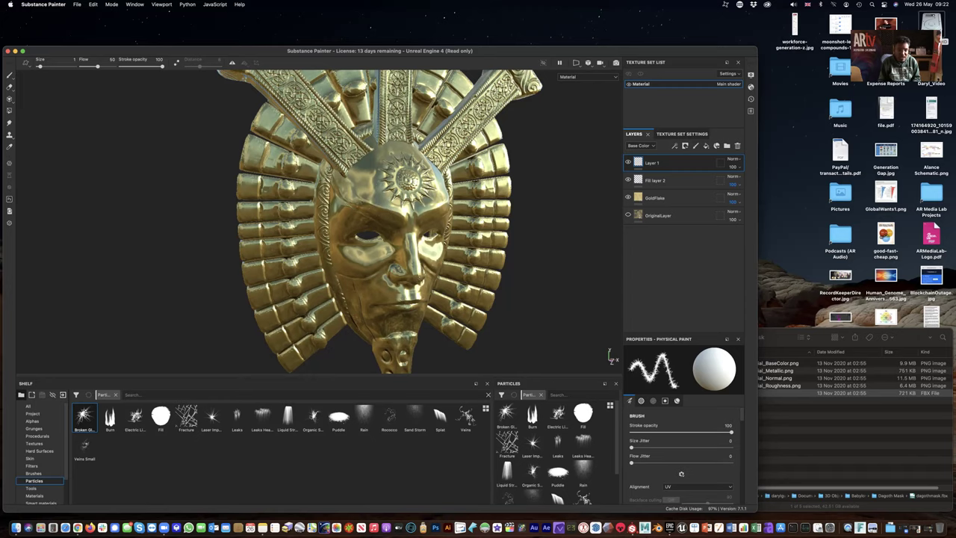
pyautogui.scroll(8, 361, 203)
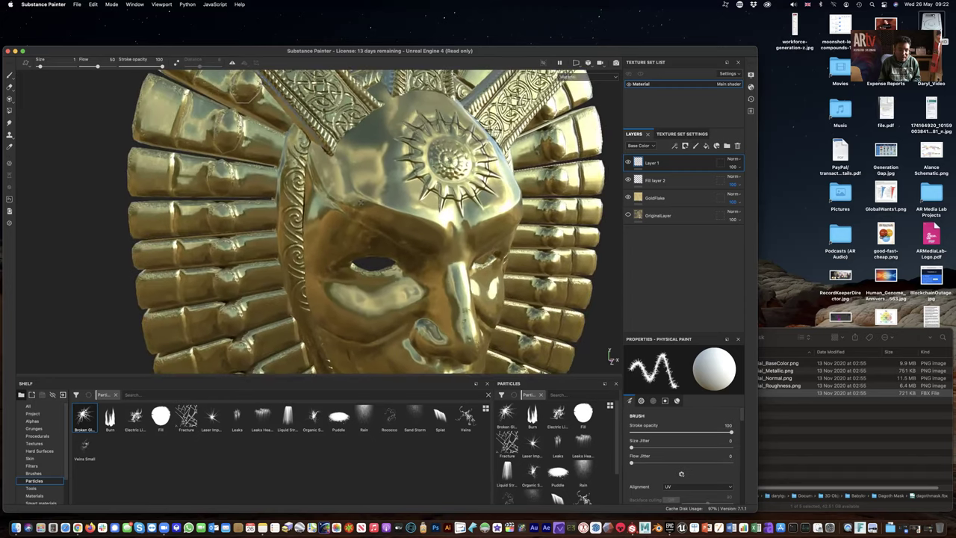
pyautogui.click(187, 417)
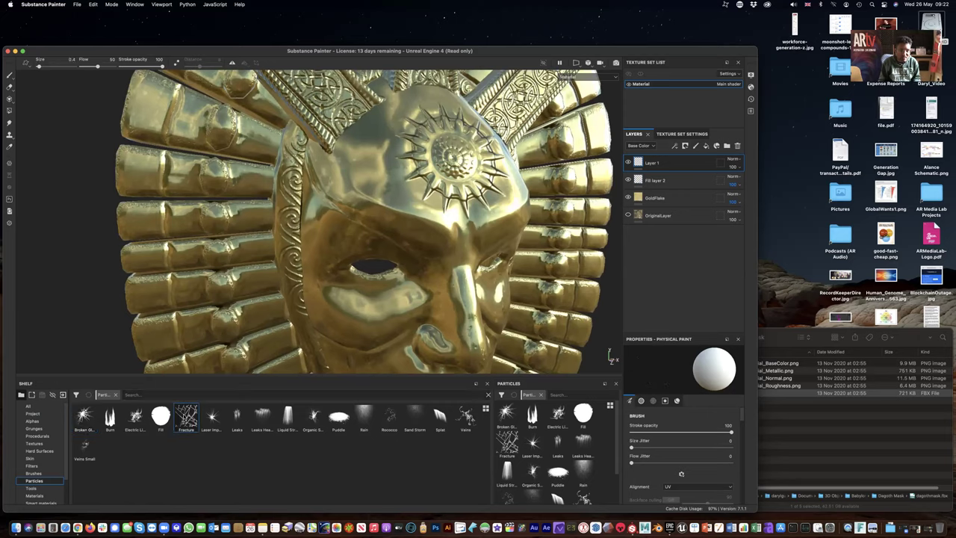
pyautogui.click(439, 215)
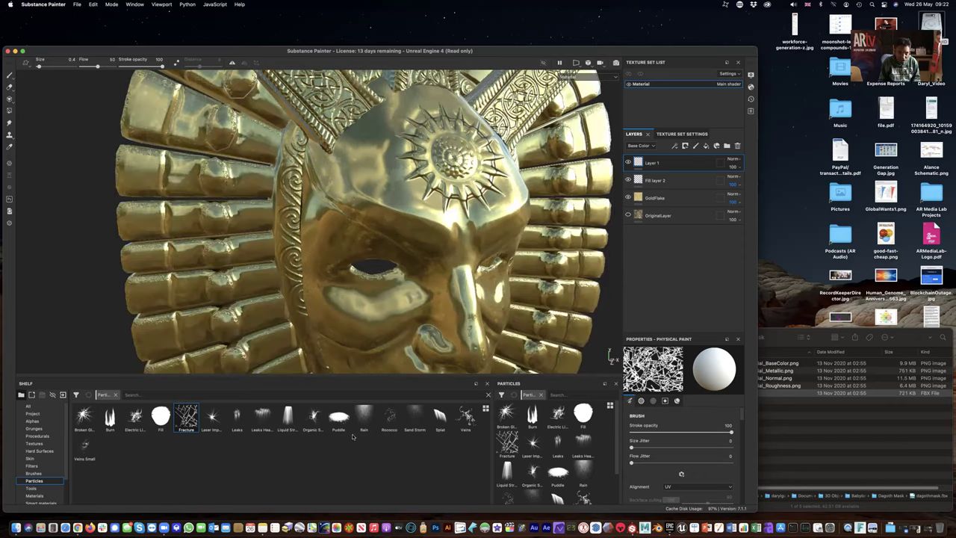
# - Paint with the Rococo particle brush on the forehead beside the sun emblem
pyautogui.click(390, 424)
pyautogui.click(403, 185)
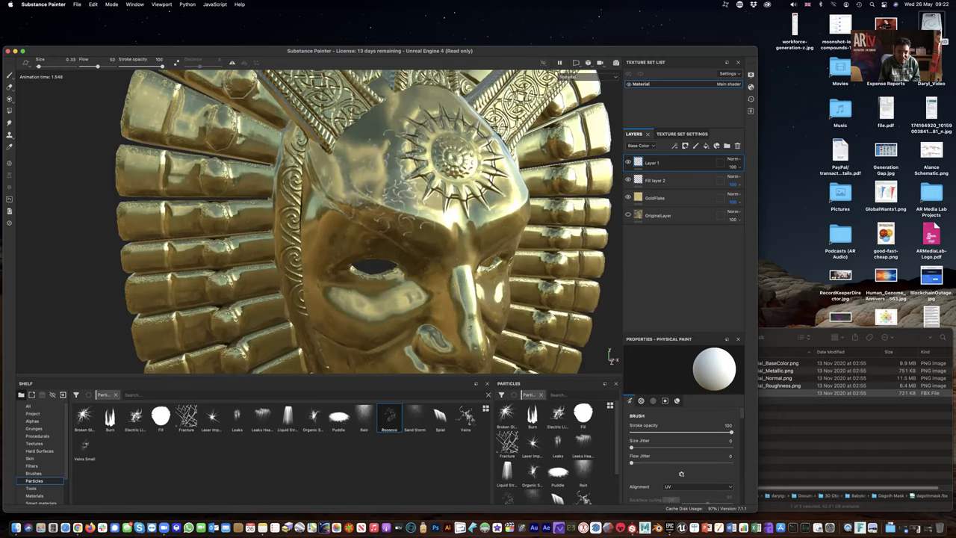
# - Check the Rococo strokes on the forehead up close and undo them
pyautogui.scroll(5, 392, 218)
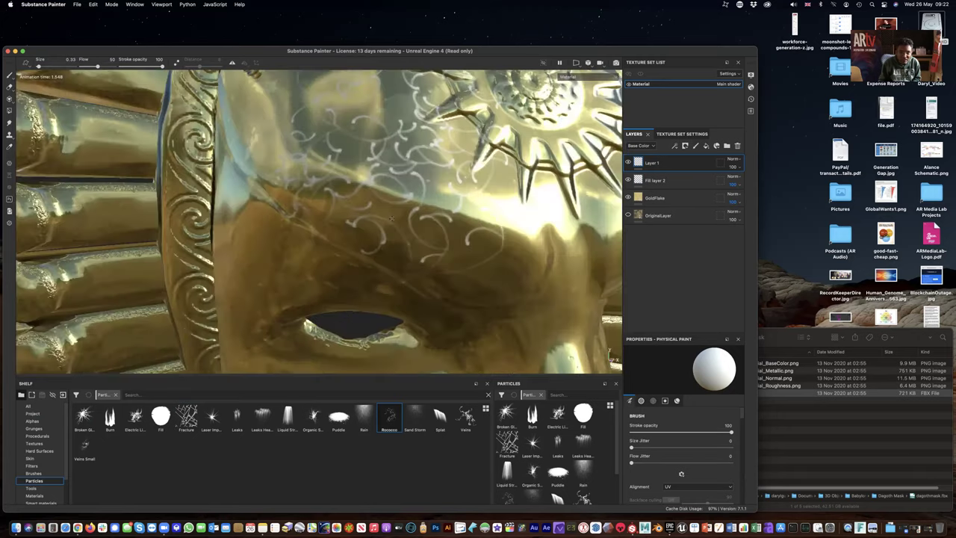
pyautogui.scroll(-10, 391, 218)
pyautogui.press('super+z')
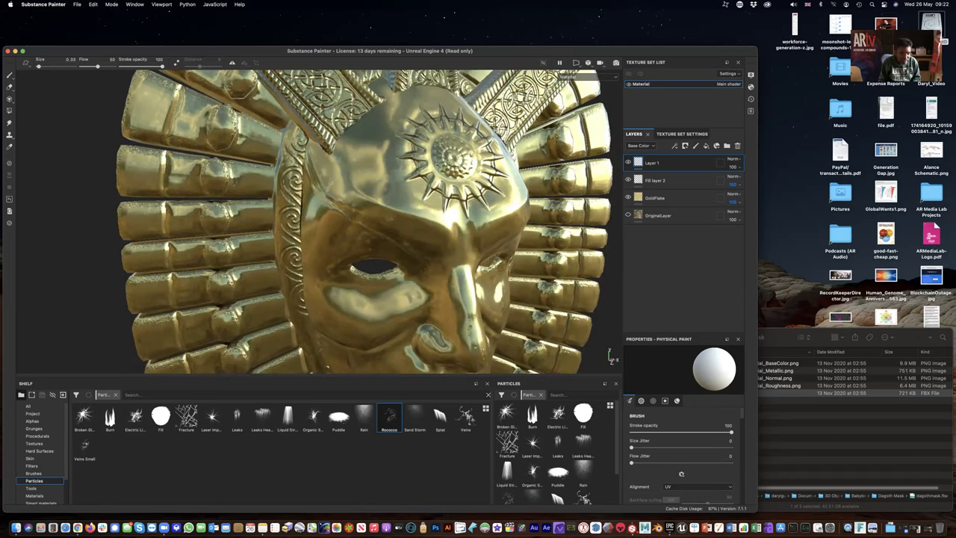
# - Try the Laser Impact particle brush on the mask's forehead and undo the stroke
pyautogui.click(211, 417)
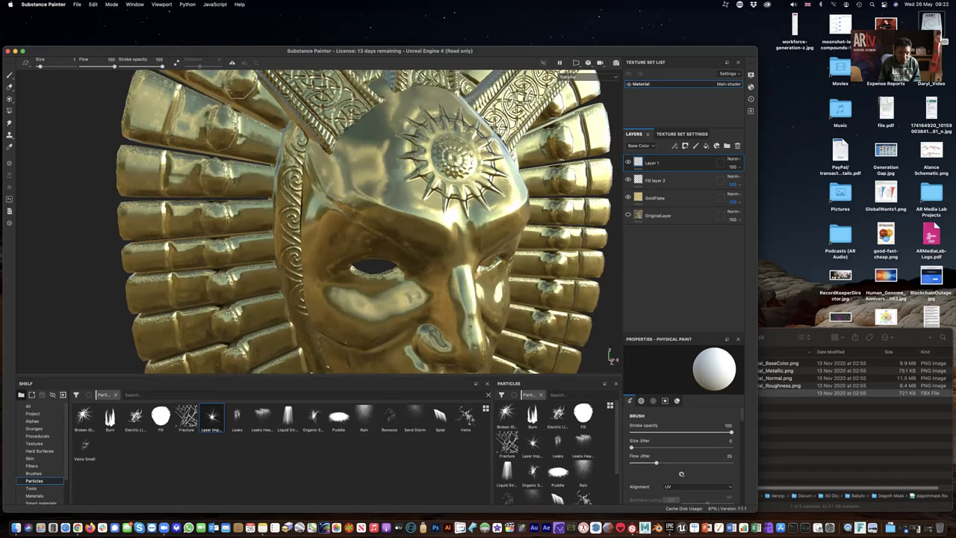
pyautogui.click(375, 182)
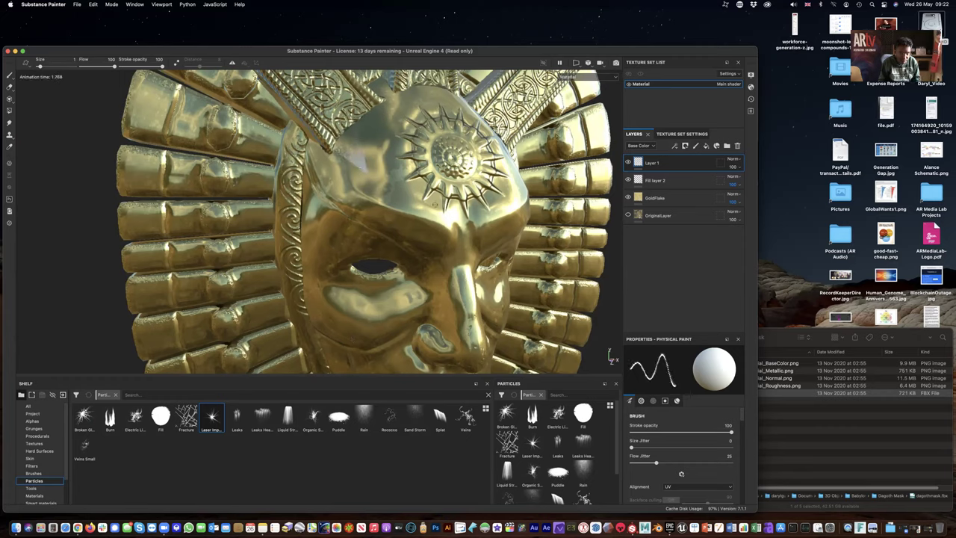
pyautogui.click(308, 258)
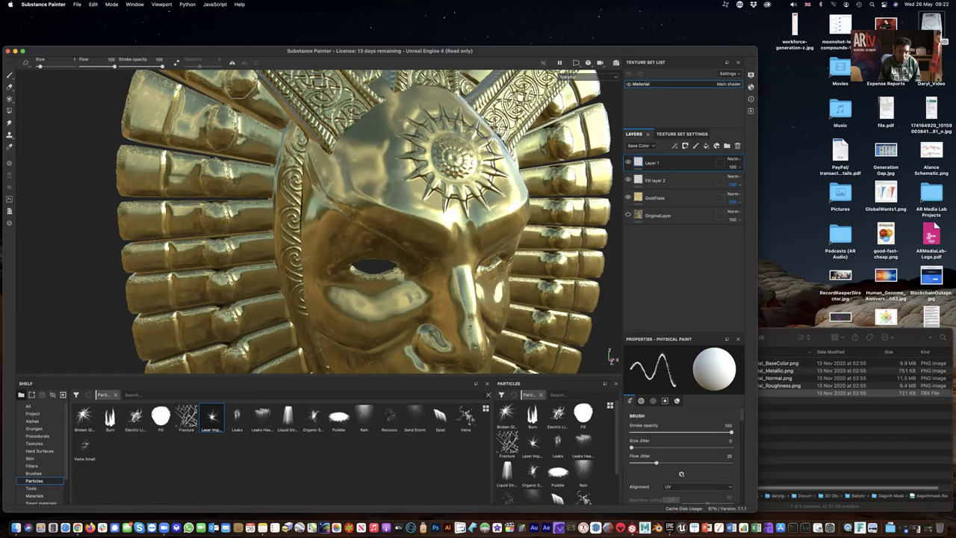
# - Try the Liquid Stream particle brush on the forehead, inspect the trails up close and undo them
pyautogui.click(288, 419)
pyautogui.click(365, 160)
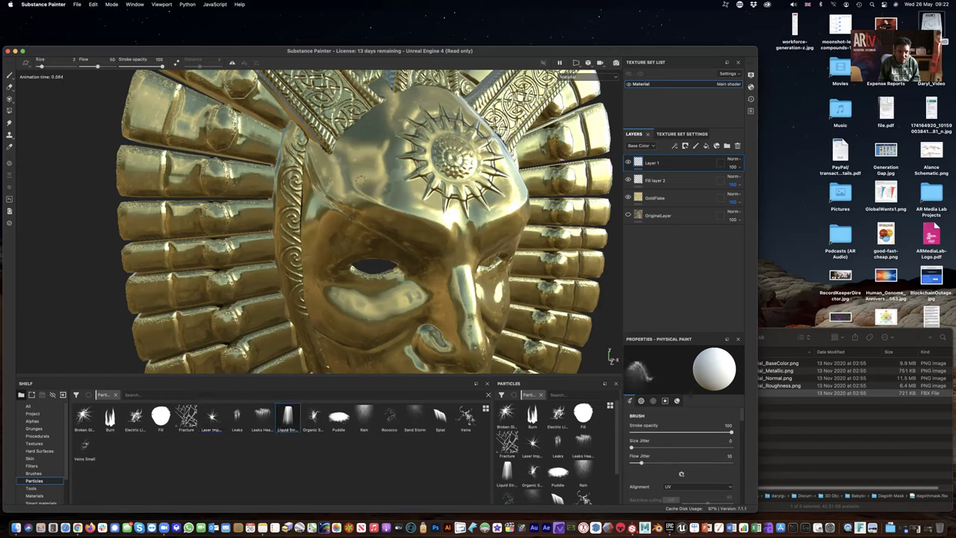
pyautogui.scroll(5, 357, 213)
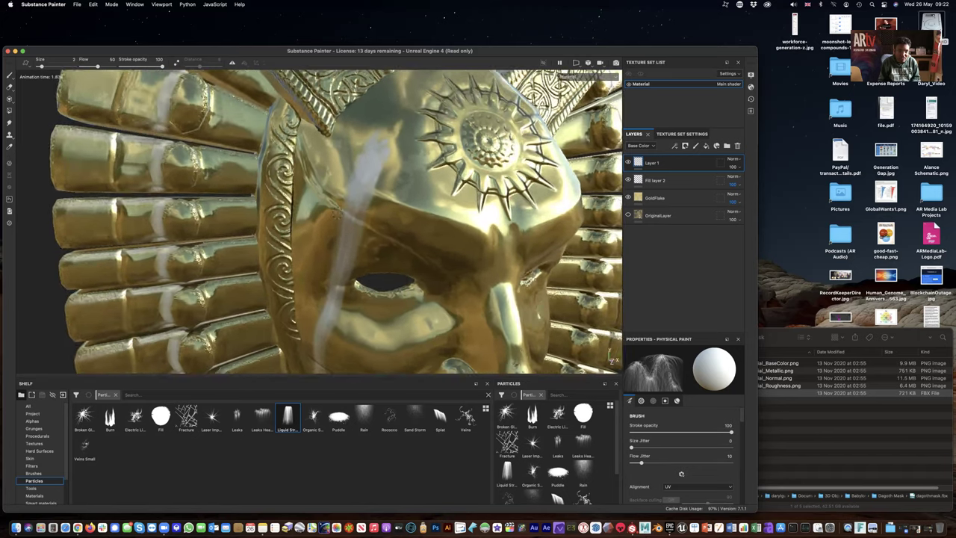
pyautogui.scroll(-7, 357, 213)
pyautogui.keyDown('alt'); pyautogui.moveTo(388, 168); pyautogui.dragTo(339, 213); pyautogui.keyUp('alt')
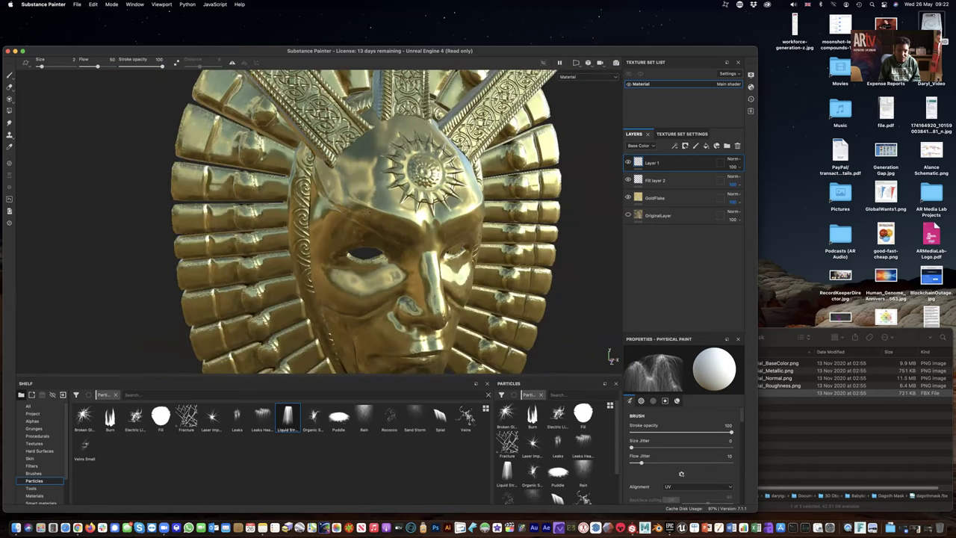
pyautogui.click(424, 219)
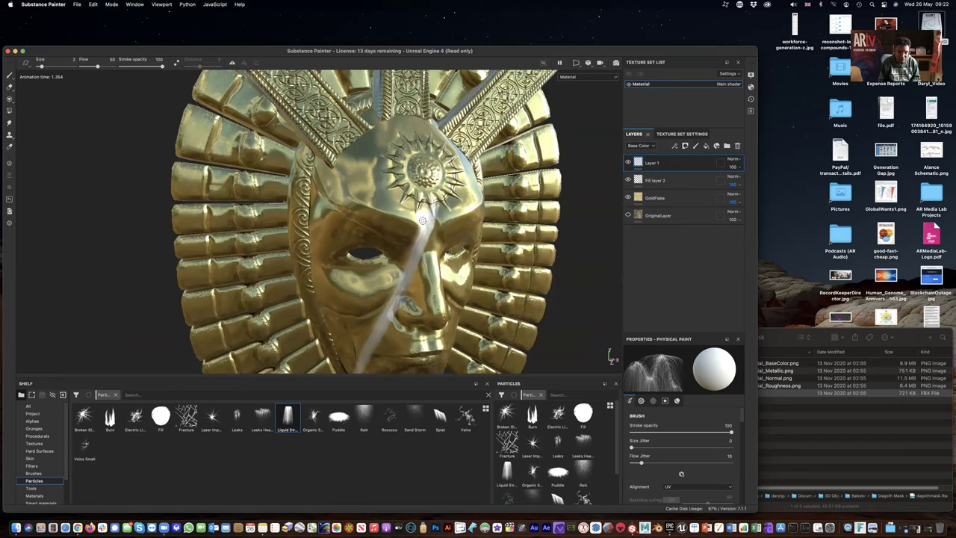
# - Try the Rain particle brush over the mask, inspect the streaks up close and undo them
pyautogui.click(364, 417)
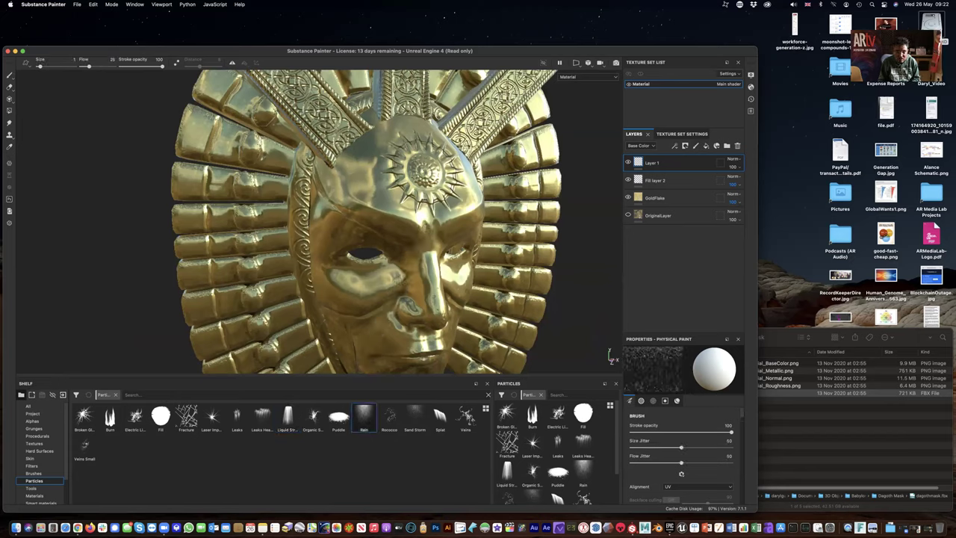
pyautogui.click(366, 177)
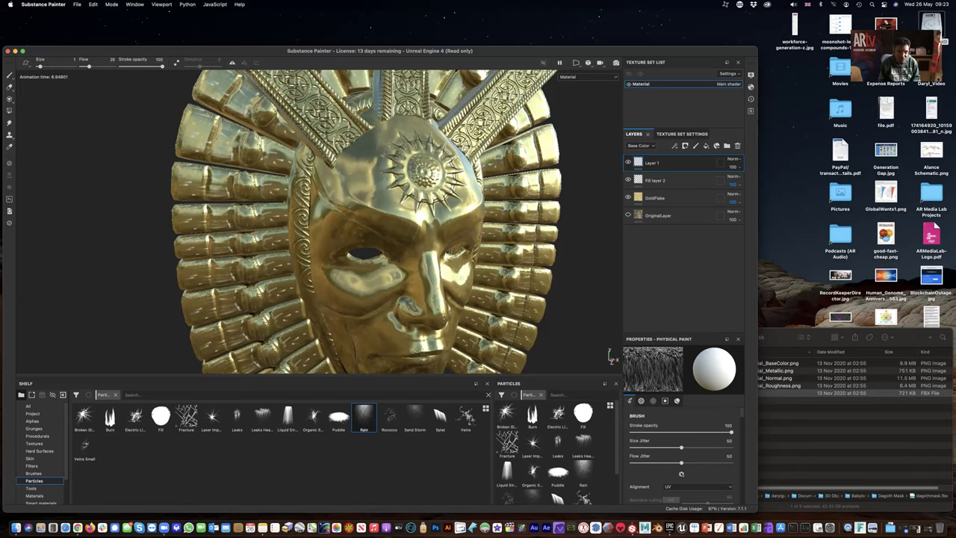
pyautogui.scroll(10, 310, 205)
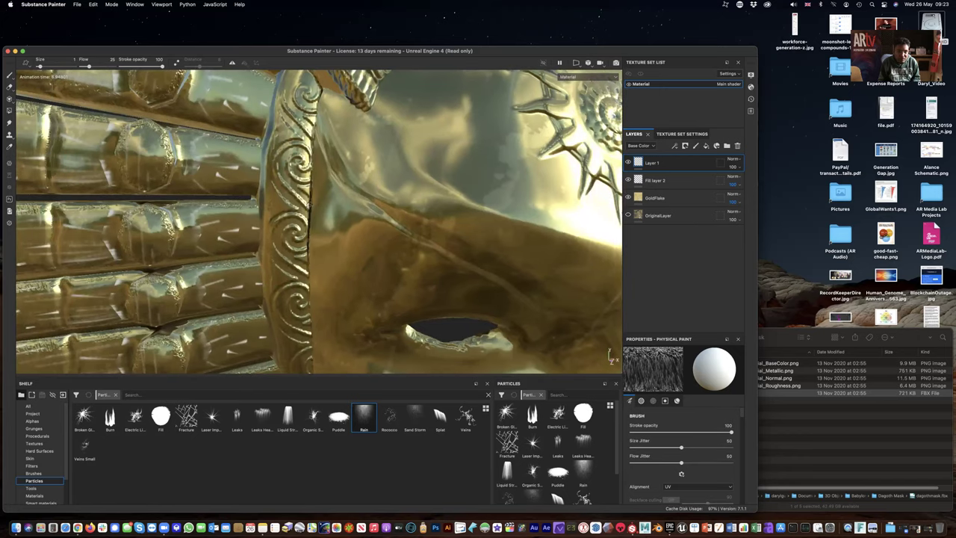
pyautogui.scroll(-10, 310, 205)
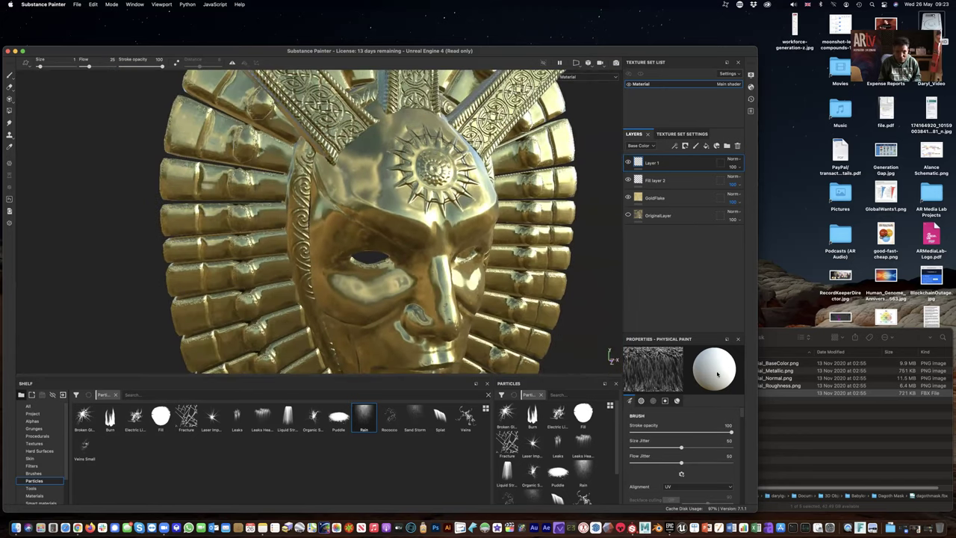
# - Search the whole shelf for "rust" and set the paint material to Rust Fine
pyautogui.click(38, 430)
pyautogui.click(36, 407)
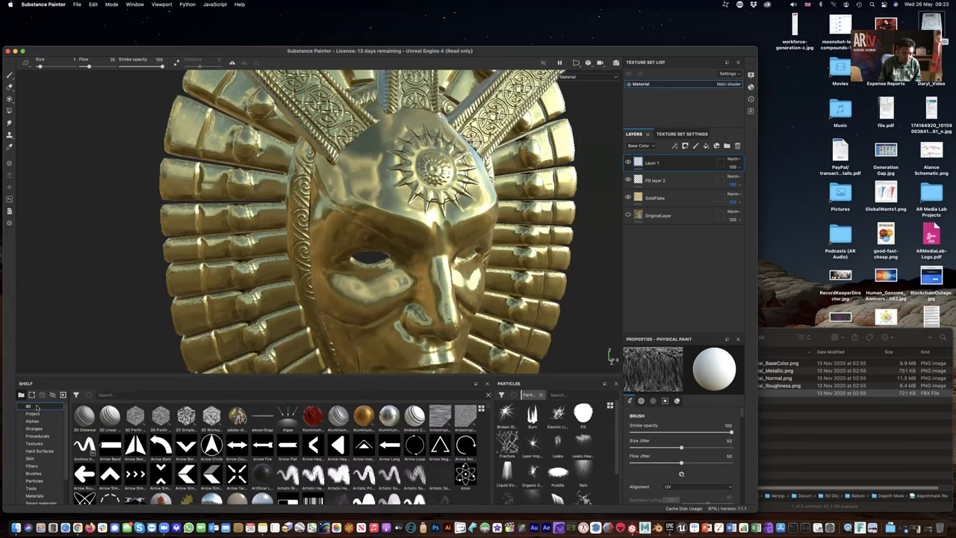
pyautogui.click(242, 396)
pyautogui.write('rust')
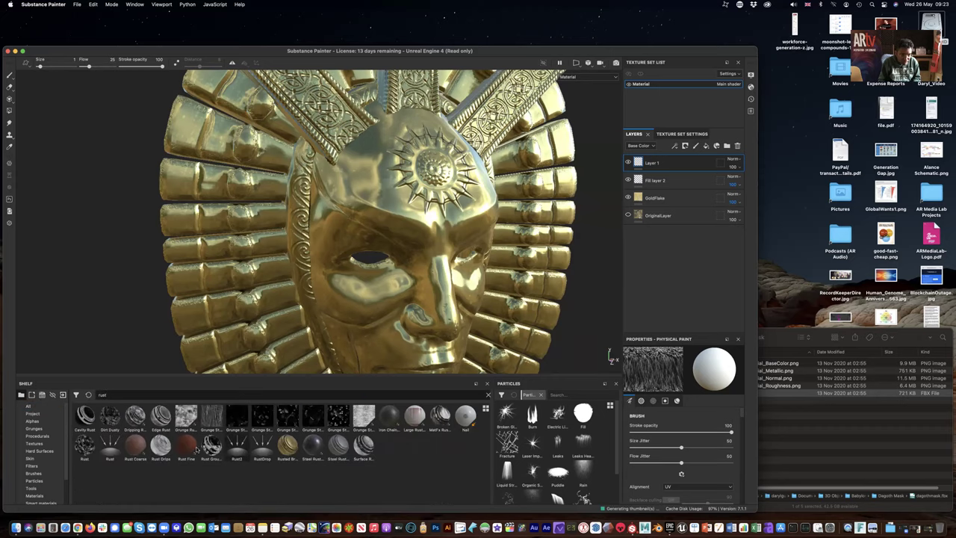
pyautogui.moveTo(189, 449); pyautogui.dragTo(678, 376)
pyautogui.moveTo(647, 433); pyautogui.dragTo(185, 454)
pyautogui.click(187, 450)
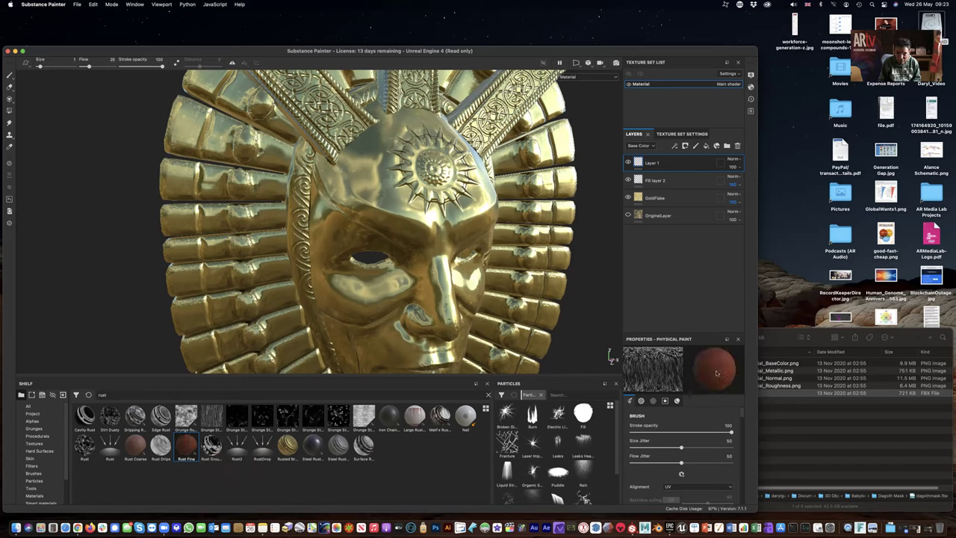
# - Return the shelf to the particle brushes and select the Burn brush for the Rust Fine material
pyautogui.scroll(-1, 50, 471)
pyautogui.scroll(-2, 50, 481)
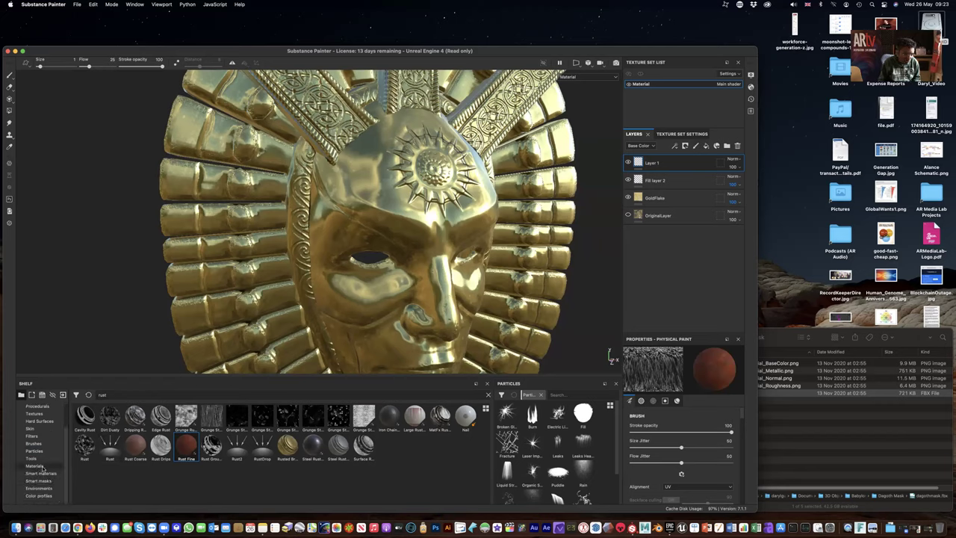
pyautogui.click(45, 474)
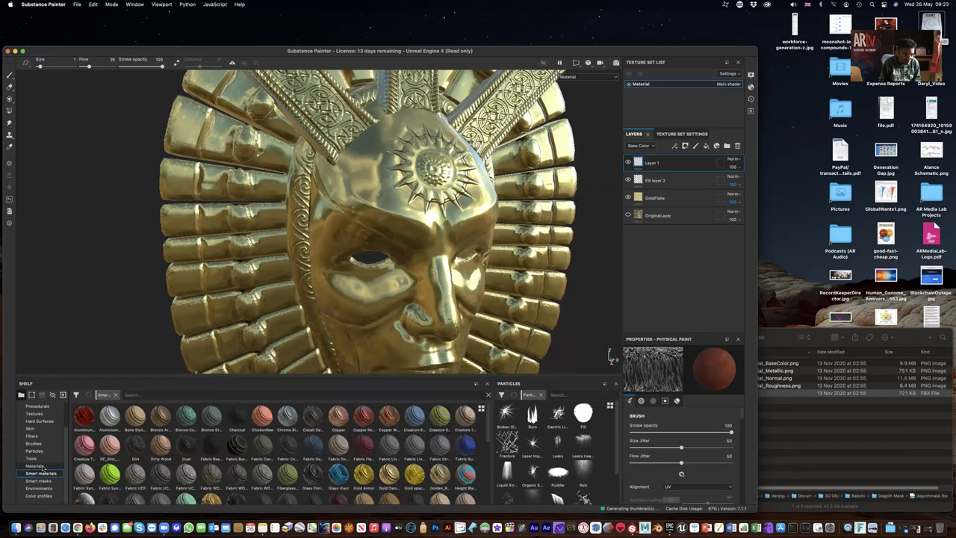
pyautogui.click(34, 444)
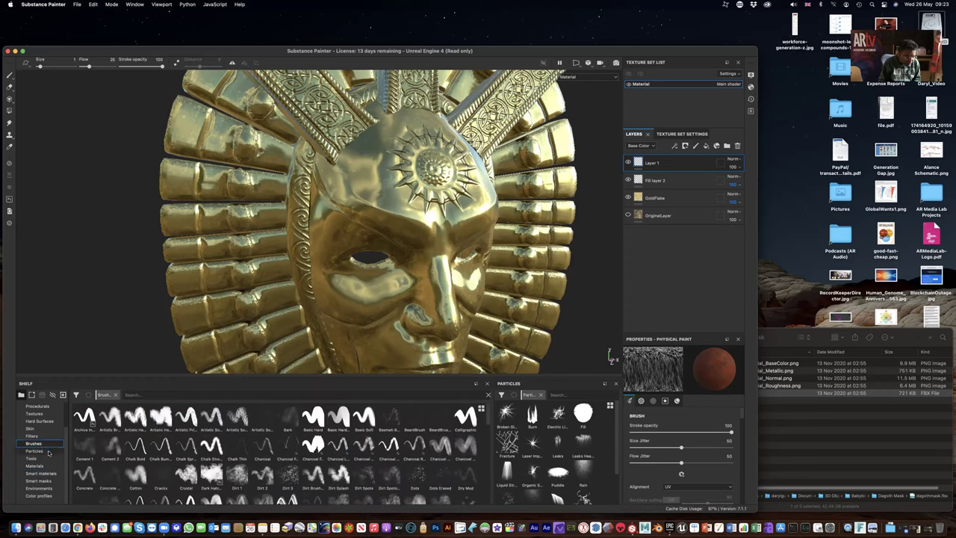
pyautogui.click(48, 451)
pyautogui.click(109, 420)
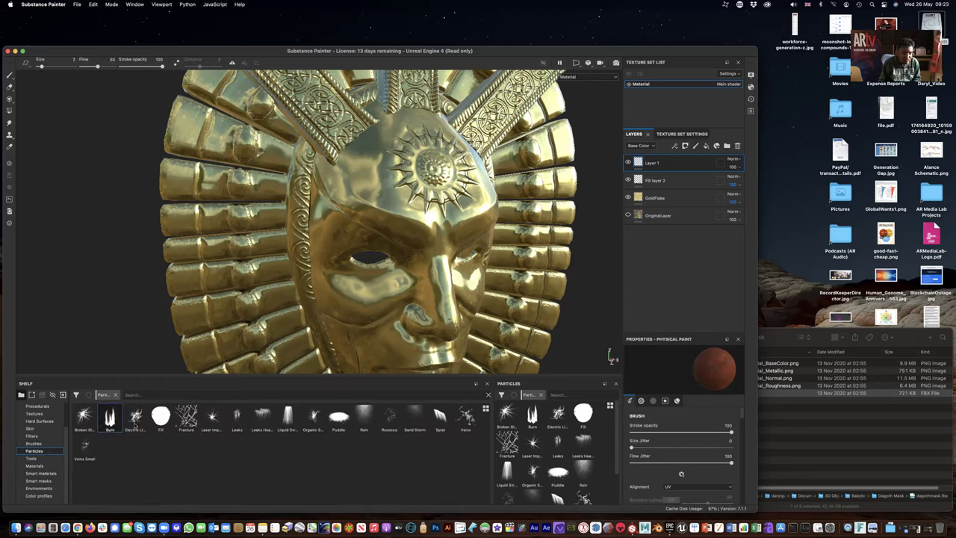
# - Try the Burn brush on the forehead below the sun emblem, inspect the marks up close and undo them
pyautogui.click(412, 215)
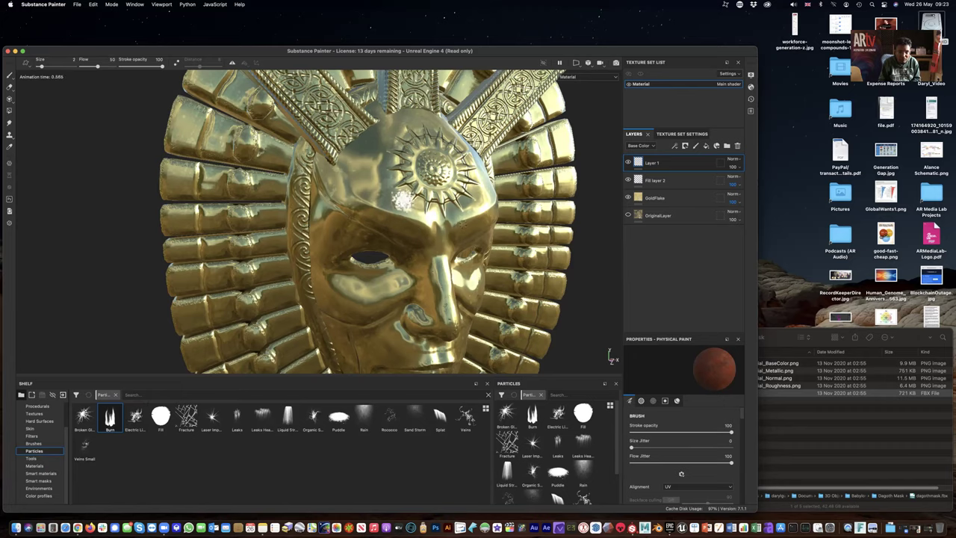
pyautogui.scroll(5, 409, 201)
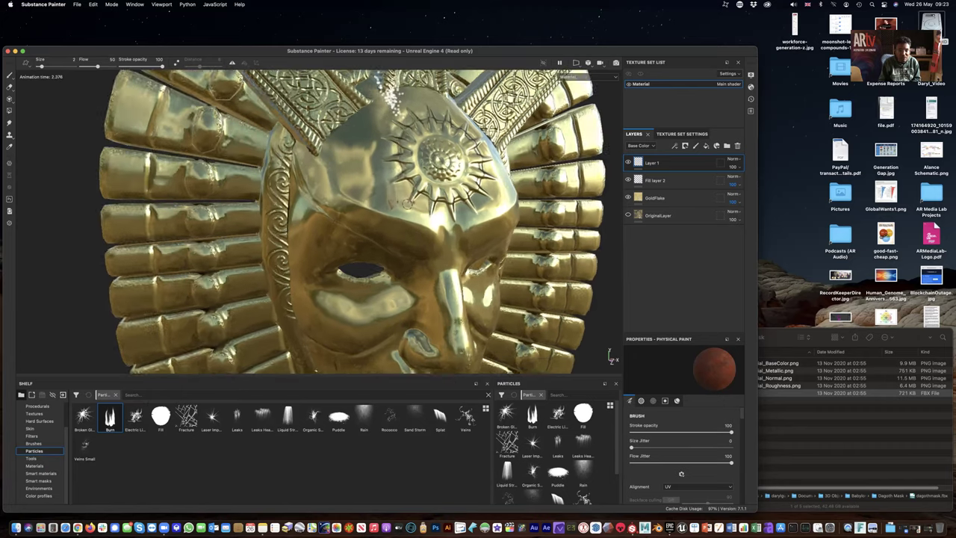
pyautogui.keyDown('alt'); pyautogui.moveTo(384, 213); pyautogui.dragTo(375, 213); pyautogui.keyUp('alt')
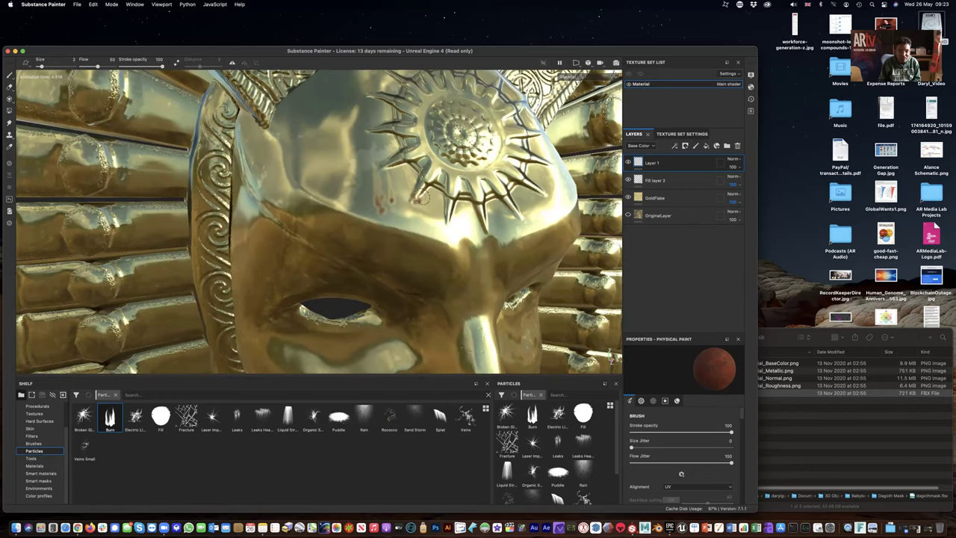
pyautogui.scroll(5, 395, 212)
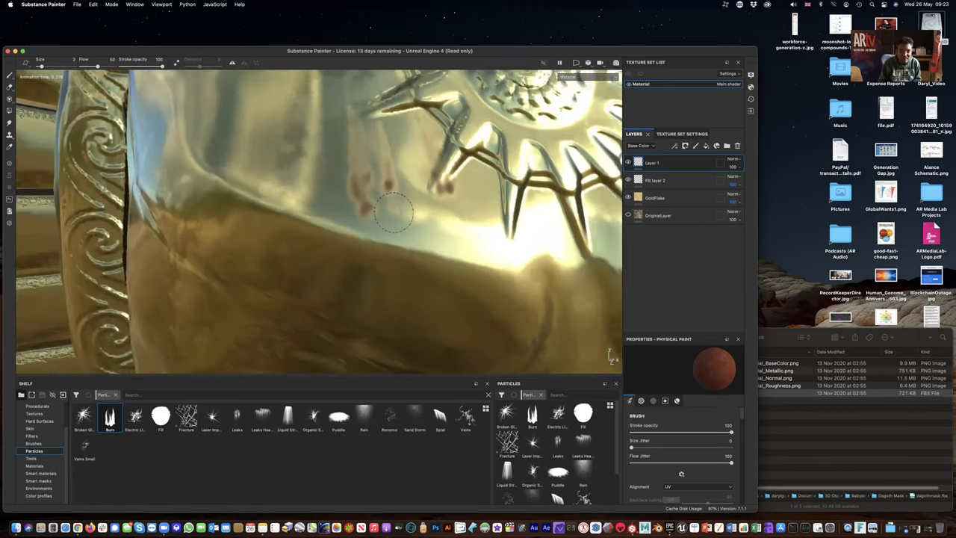
pyautogui.scroll(-10, 390, 211)
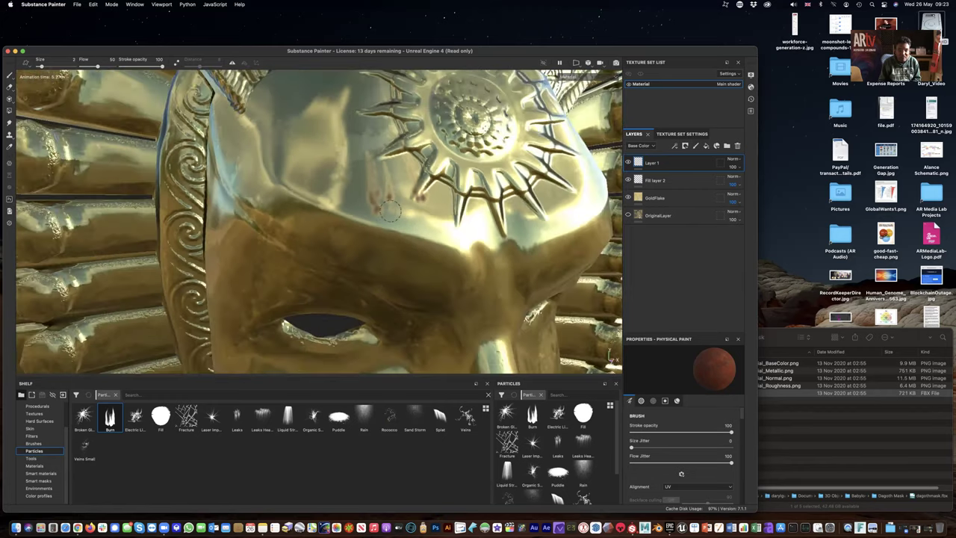
pyautogui.scroll(-3, 390, 211)
pyautogui.press('super+z')
# - Try Burn strokes on the headdress bands and beside the face's spiral border, undoing each stroke
pyautogui.click(212, 249)
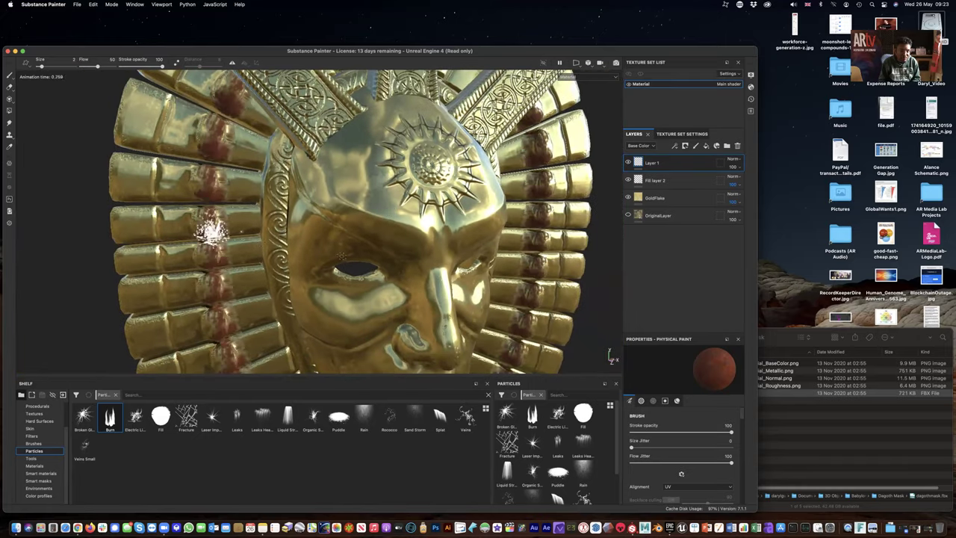
pyautogui.press('super+z')
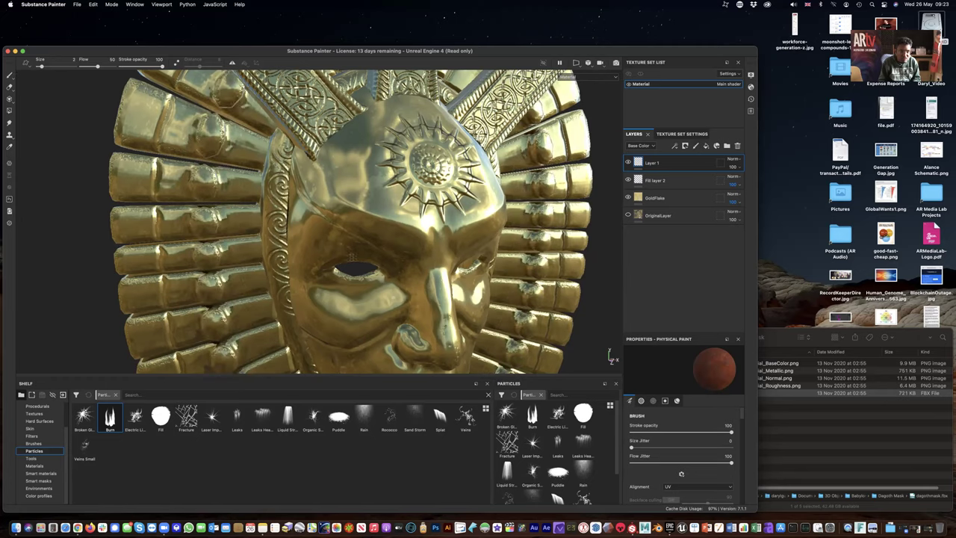
pyautogui.click(280, 243)
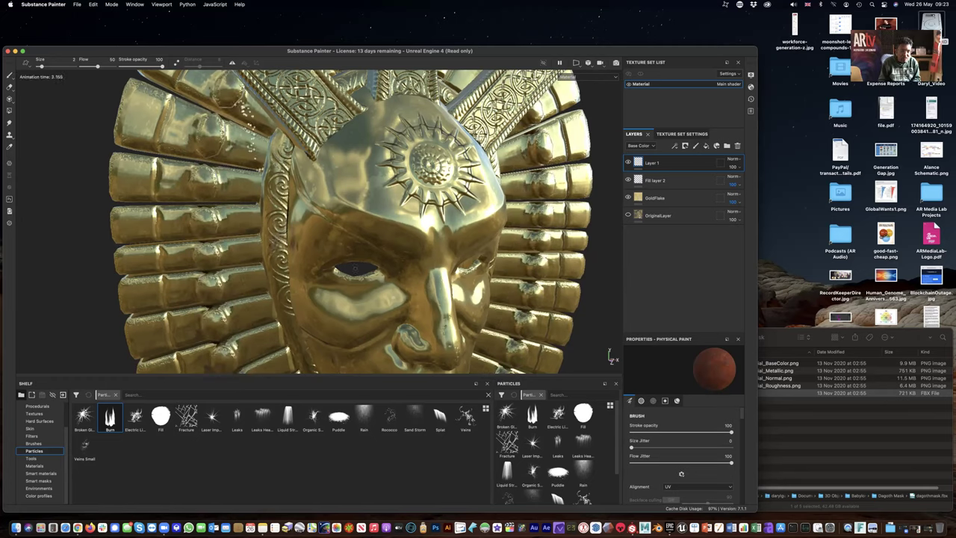
pyautogui.press('super+z')
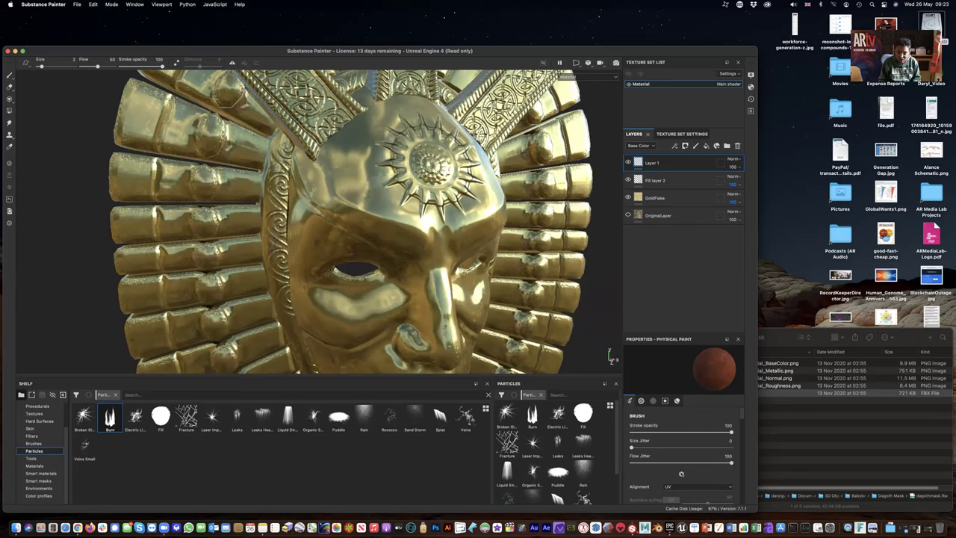
# - Try a Burn stroke from the inner corner of the eye, view the face from the front and undo it
pyautogui.click(375, 277)
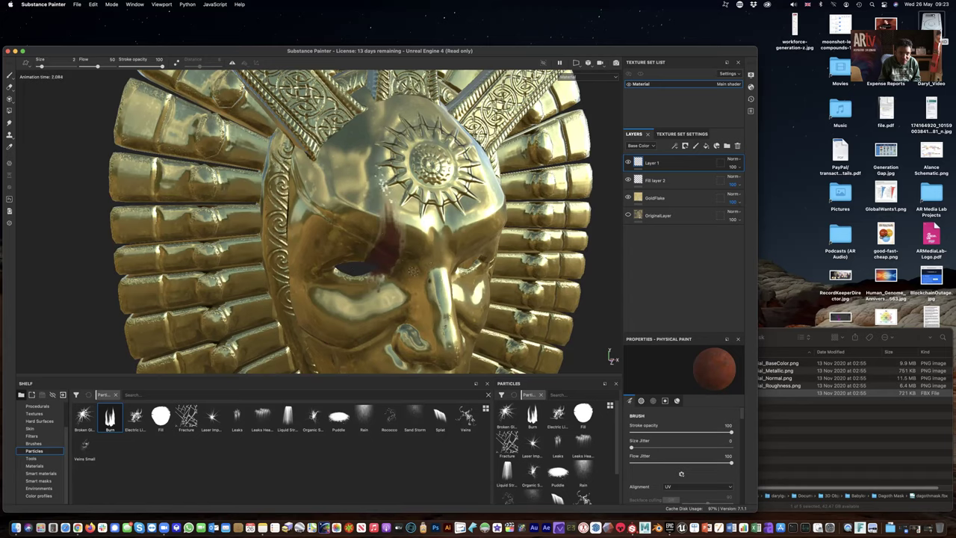
pyautogui.keyDown('alt'); pyautogui.moveTo(441, 287); pyautogui.dragTo(404, 243); pyautogui.keyUp('alt')
pyautogui.keyDown('alt'); pyautogui.moveTo(404, 243); pyautogui.dragTo(389, 222, button='middle'); pyautogui.keyUp('alt')
pyautogui.keyDown('alt'); pyautogui.moveTo(390, 222); pyautogui.dragTo(390, 198); pyautogui.keyUp('alt')
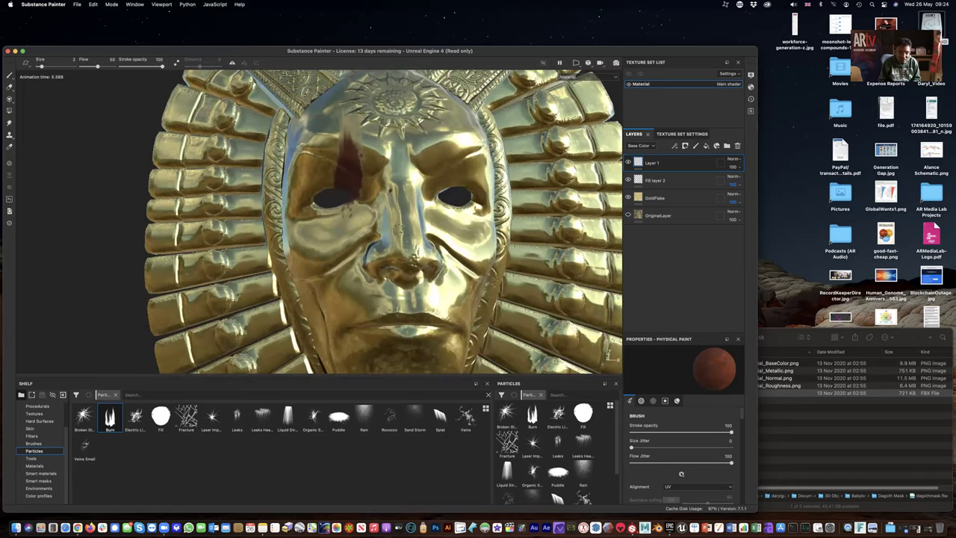
pyautogui.press('super+z')
# - Try a Burn stroke on the lips, check it from near and far, and undo it
pyautogui.click(421, 331)
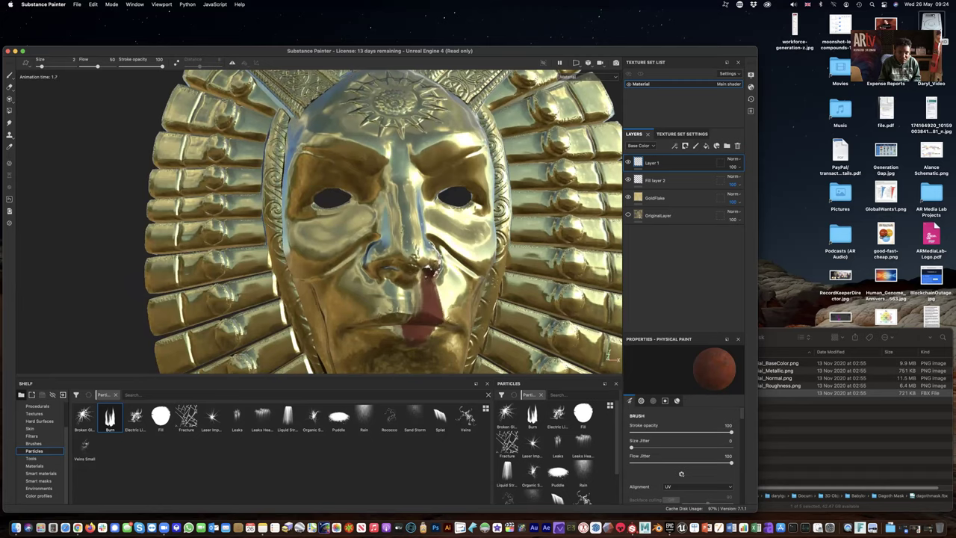
pyautogui.scroll(2, 434, 293)
pyautogui.scroll(-6, 435, 292)
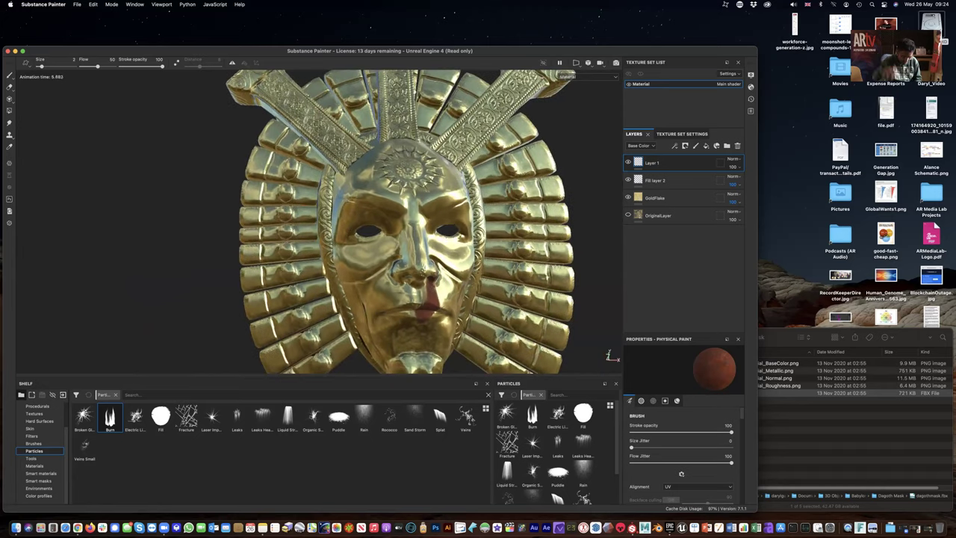
pyautogui.press('super+z')
# - Try Burn strokes along the mask's beard and undo them
pyautogui.keyDown('alt'); pyautogui.moveTo(422, 218); pyautogui.dragTo(398, 112, button='middle'); pyautogui.keyUp('alt')
pyautogui.click(399, 323)
pyautogui.click(382, 304)
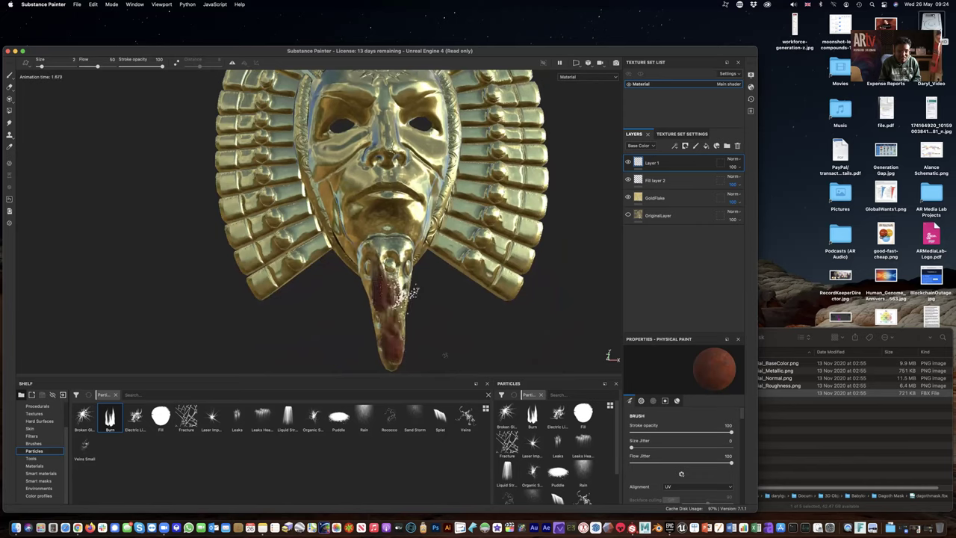
pyautogui.press('super+z')
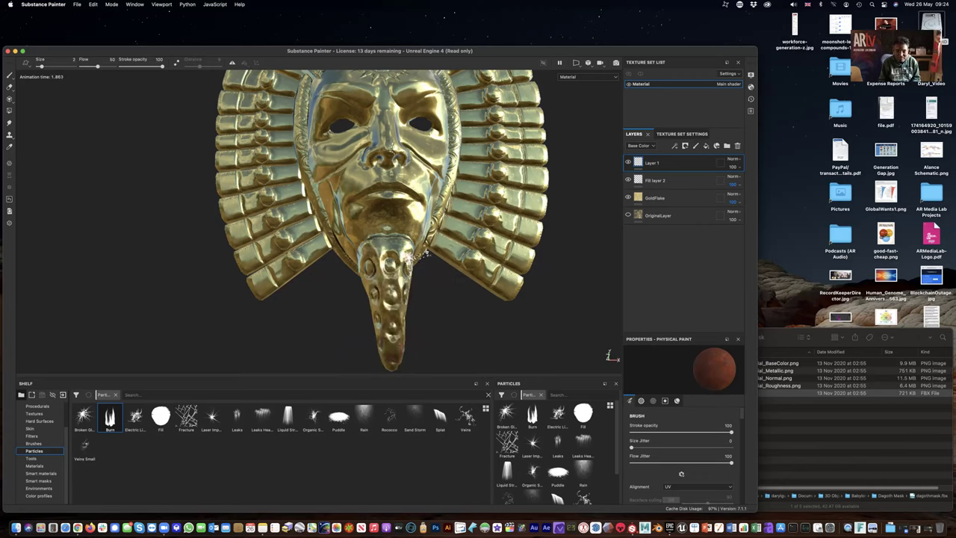
# - Paint a Burn particle stroke onto the tip of the mask's beard
pyautogui.click(422, 254)
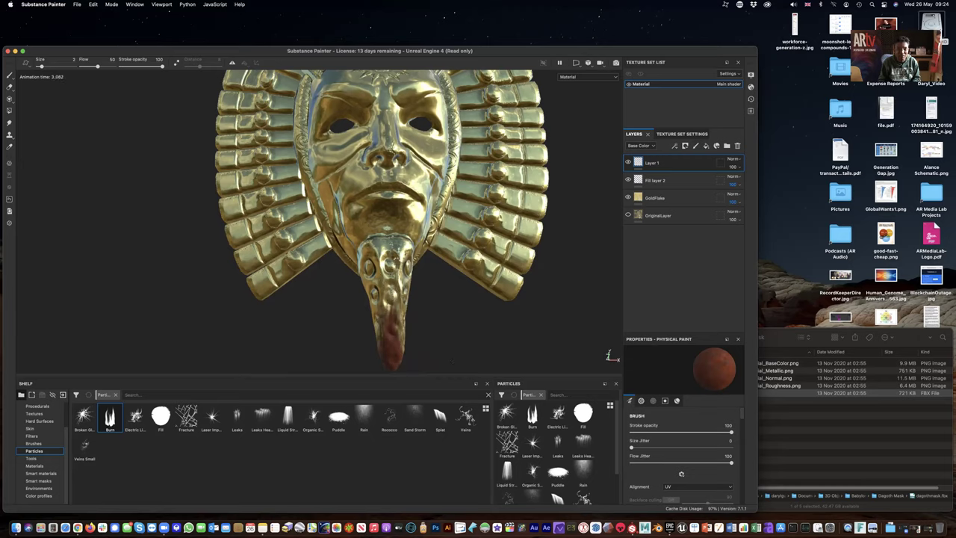
pyautogui.keyDown('alt'); pyautogui.moveTo(424, 255); pyautogui.dragTo(477, 275); pyautogui.keyUp('alt')
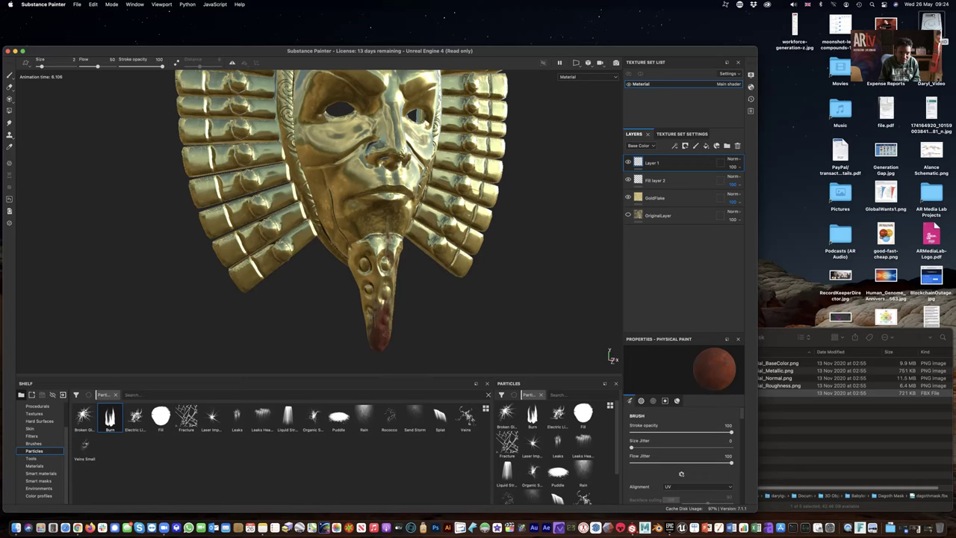
# - Paint Sand Storm particles over the mask's face and examine the specks on the cheek up close and from afar
pyautogui.click(415, 417)
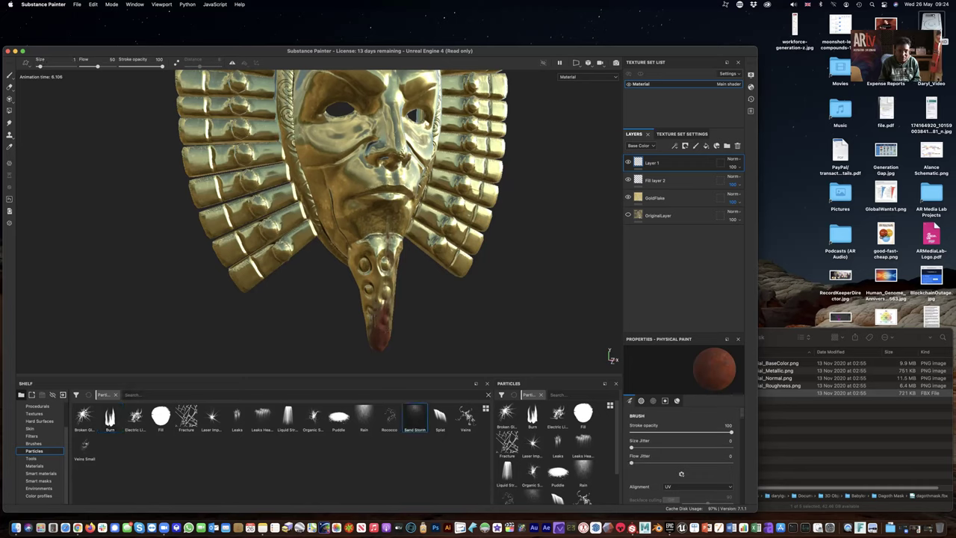
pyautogui.keyDown('alt'); pyautogui.moveTo(441, 164); pyautogui.dragTo(432, 163); pyautogui.keyUp('alt')
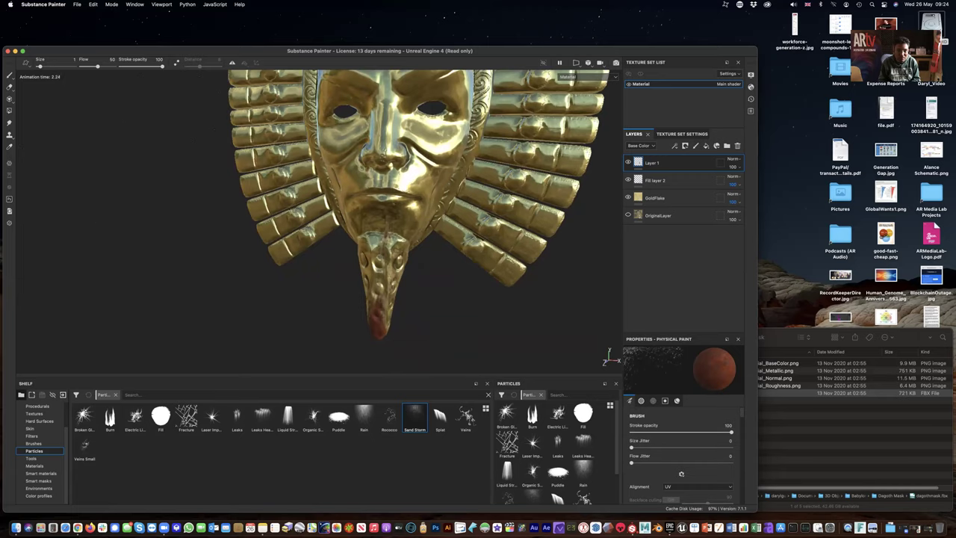
pyautogui.scroll(-3, 407, 164)
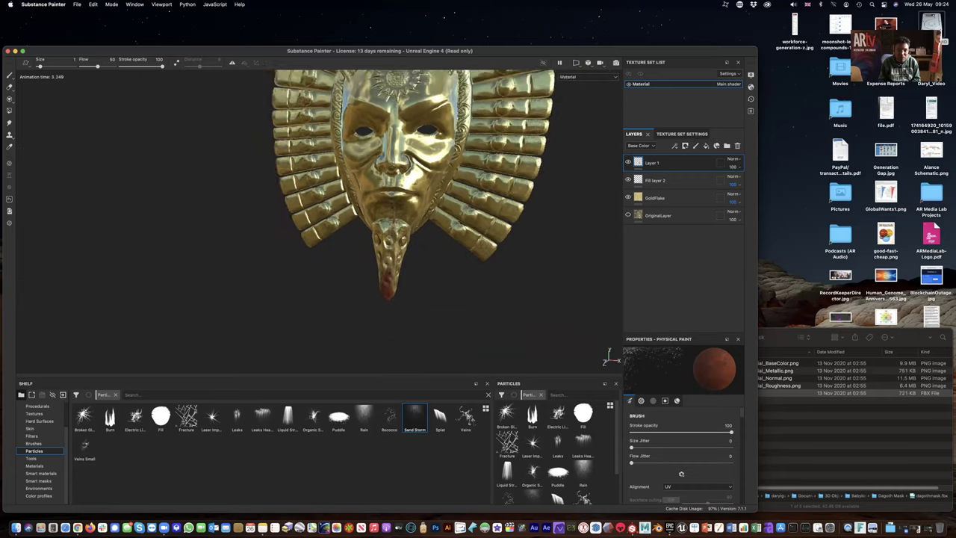
pyautogui.scroll(6, 407, 164)
pyautogui.keyDown('alt'); pyautogui.moveTo(404, 164); pyautogui.dragTo(357, 238, button='middle'); pyautogui.keyUp('alt')
pyautogui.keyDown('alt'); pyautogui.moveTo(356, 238); pyautogui.dragTo(389, 207); pyautogui.keyUp('alt')
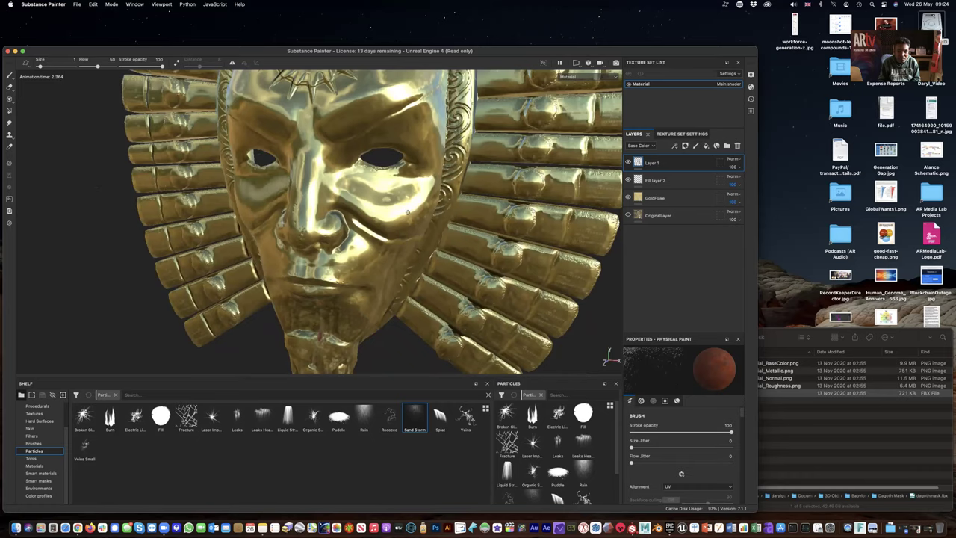
pyautogui.scroll(10, 457, 216)
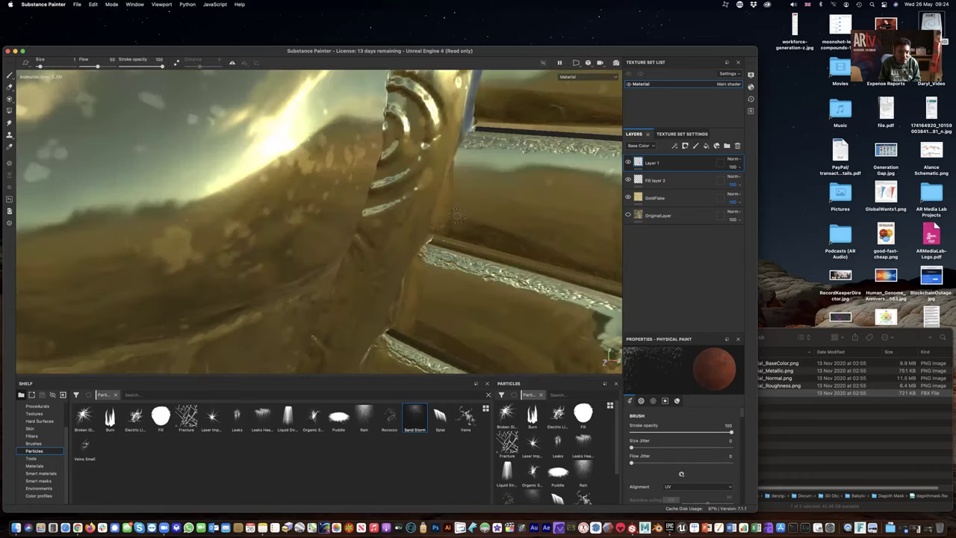
pyautogui.scroll(-10, 458, 216)
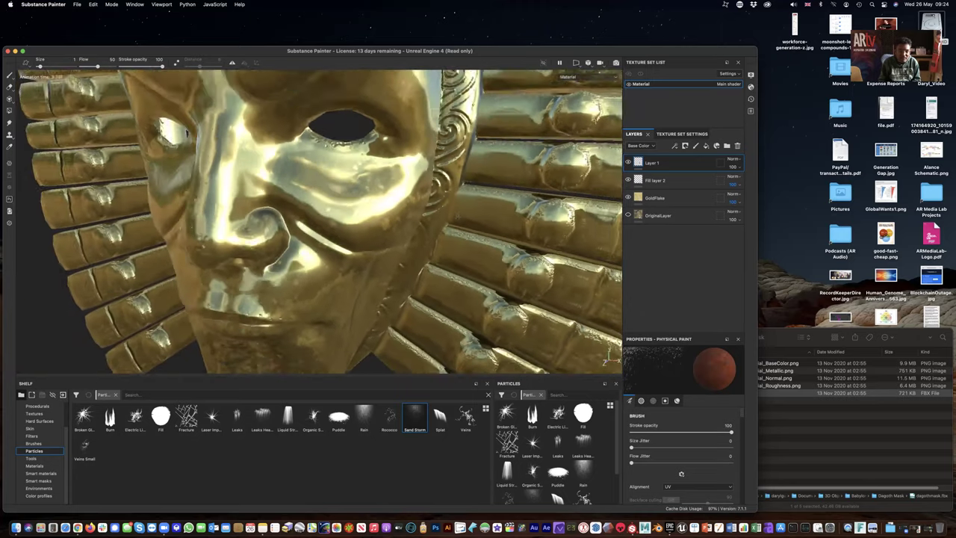
pyautogui.scroll(3, 458, 216)
pyautogui.scroll(10, 458, 216)
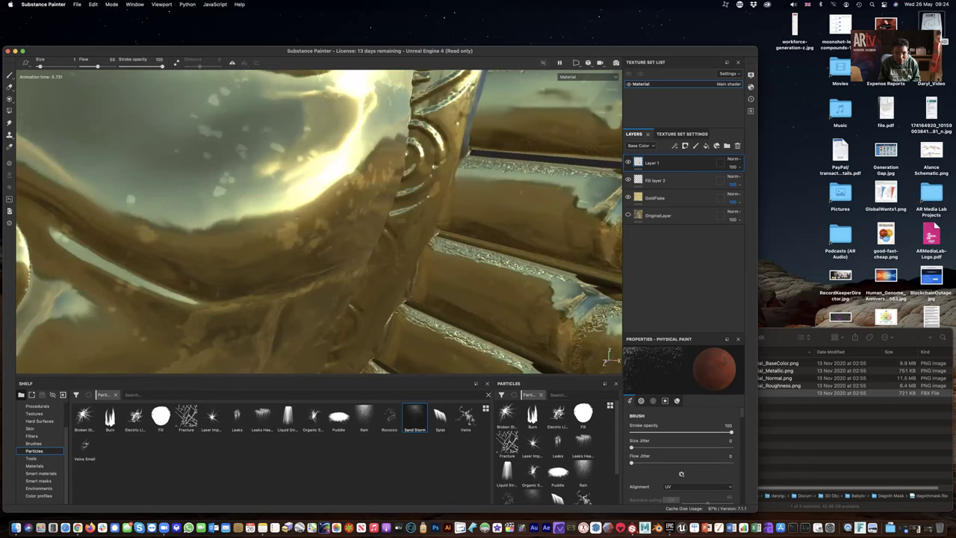
pyautogui.scroll(-10, 315, 205)
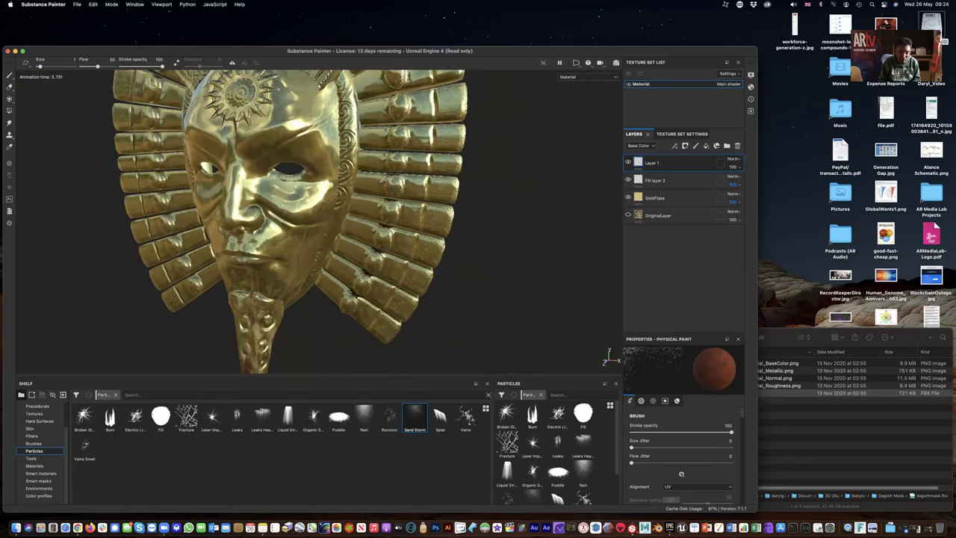
# - Select the Splat particle brush and look through its alpha and shape parameters
pyautogui.click(440, 418)
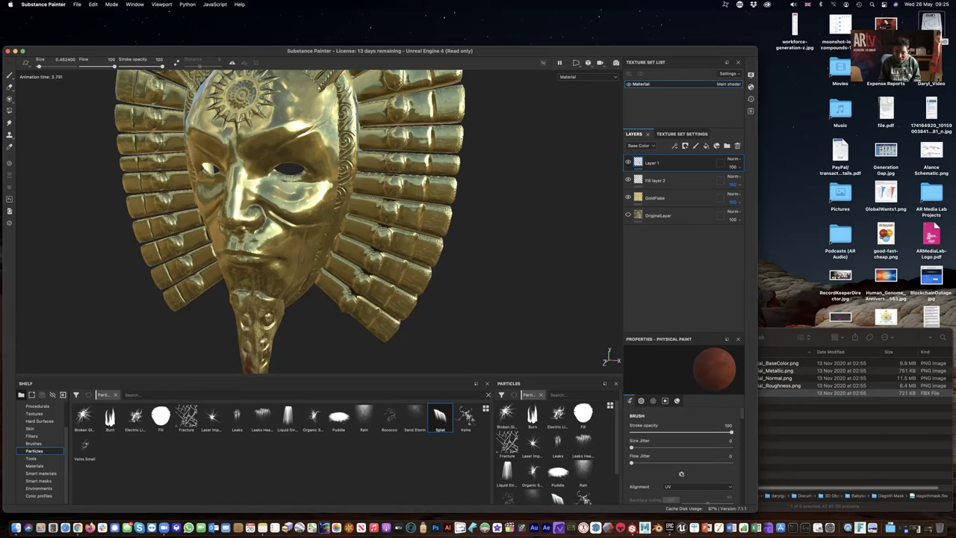
pyautogui.scroll(-5, 702, 465)
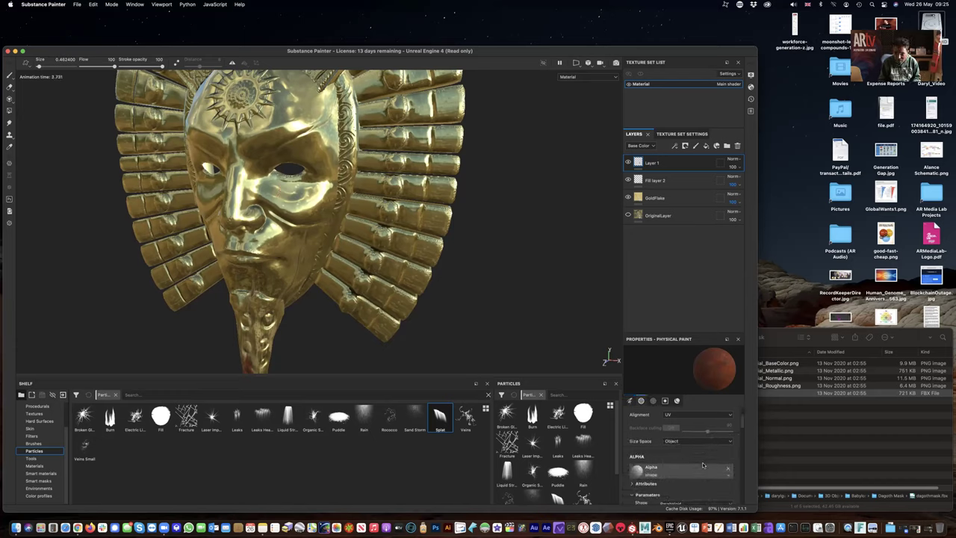
pyautogui.scroll(-8, 702, 466)
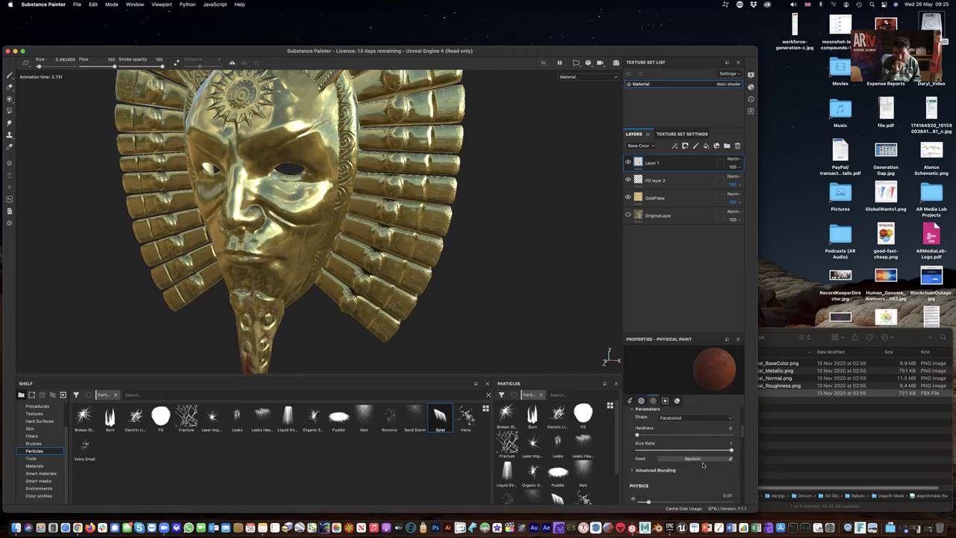
pyautogui.scroll(13, 702, 465)
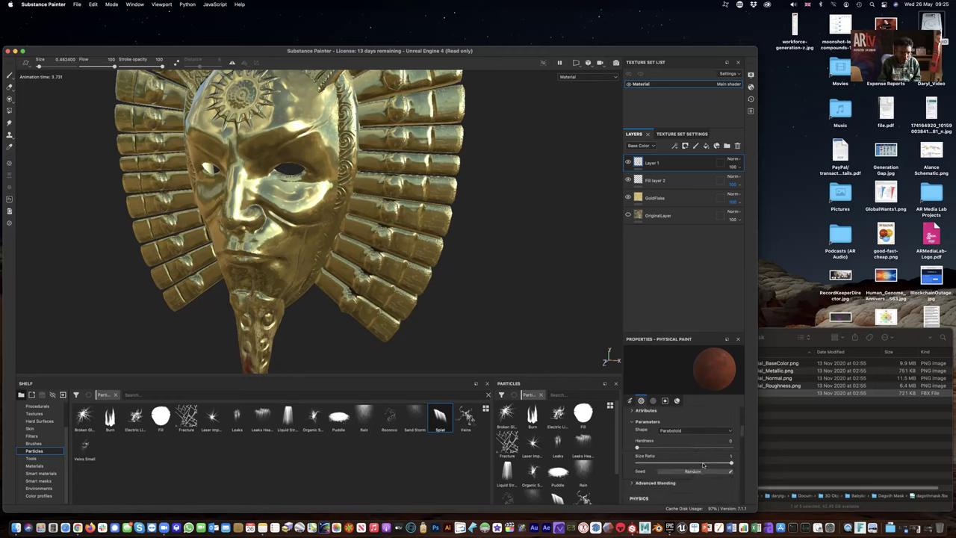
# - Choose the Broken Glass particle brush, try it just below the eye and undo the stroke
pyautogui.click(213, 418)
pyautogui.click(84, 416)
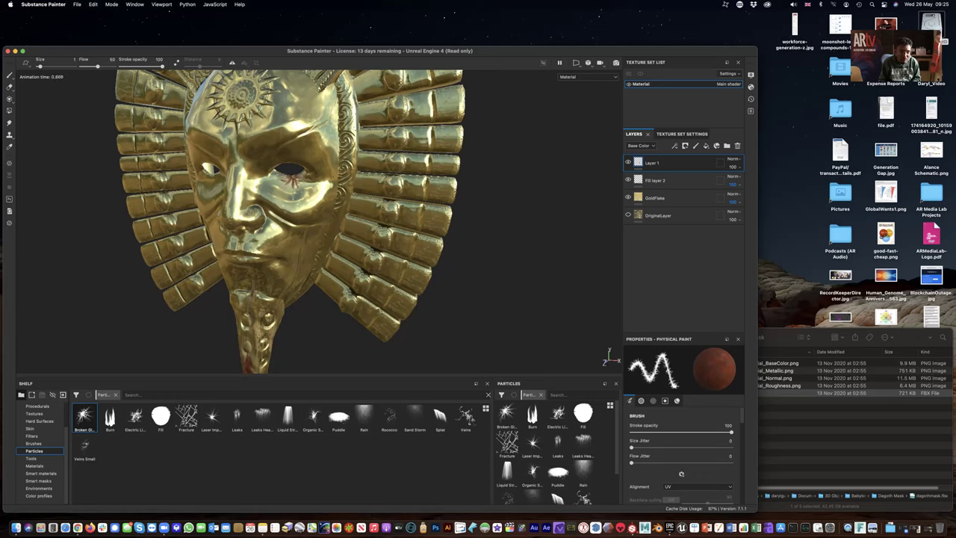
pyautogui.moveTo(242, 235)
pyautogui.keyDown('alt'); pyautogui.mouseDown()
pyautogui.moveTo(294, 238)
pyautogui.moveTo(286, 240)
pyautogui.mouseUp(); pyautogui.keyUp('alt')
pyautogui.press('super+z')
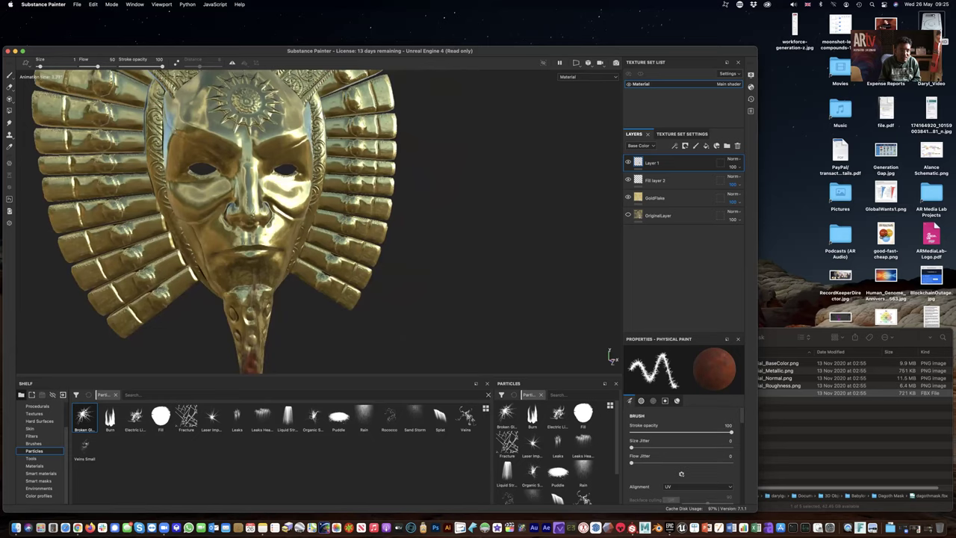
# - Paint a Broken Glass burst at the centre of the sun emblem on the forehead
pyautogui.keyDown('alt'); pyautogui.moveTo(234, 121); pyautogui.dragTo(235, 206, button='middle'); pyautogui.keyUp('alt')
pyautogui.keyDown('alt'); pyautogui.moveTo(236, 205); pyautogui.dragTo(314, 206, button='right'); pyautogui.keyUp('alt')
pyautogui.moveTo(299, 205)
pyautogui.keyDown('alt'); pyautogui.mouseDown()
pyautogui.moveTo(295, 257)
pyautogui.moveTo(299, 217)
pyautogui.mouseUp(); pyautogui.keyUp('alt')
pyautogui.keyDown('alt'); pyautogui.moveTo(299, 217); pyautogui.dragTo(250, 215, button='right'); pyautogui.keyUp('alt')
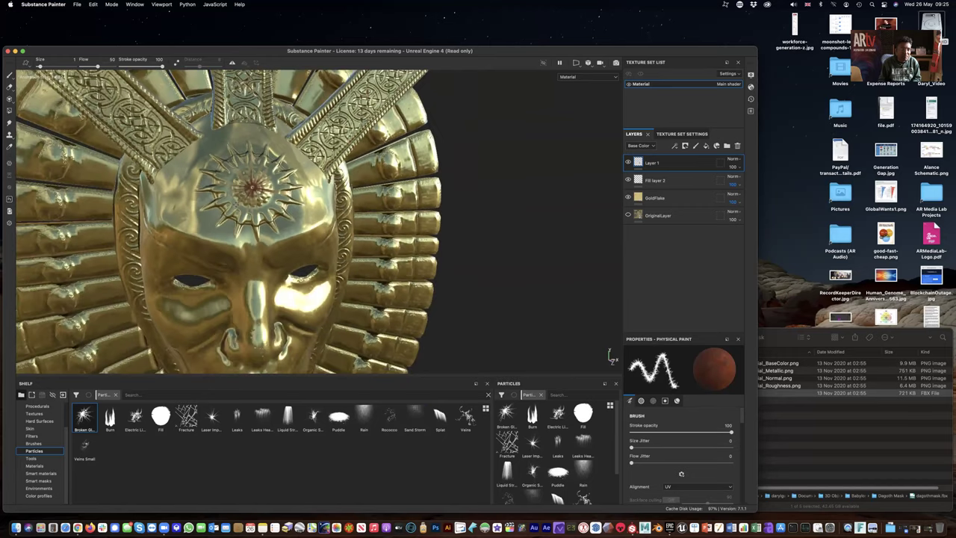
# - Compare the whole mask with the Layer 1 paint hidden and shown
pyautogui.scroll(-3, 252, 185)
pyautogui.scroll(-5, 231, 208)
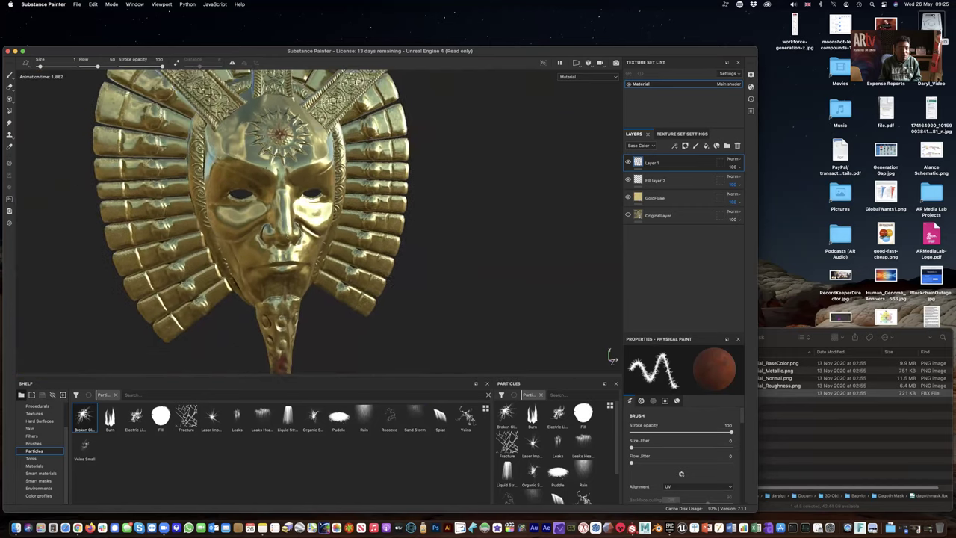
pyautogui.keyDown('alt'); pyautogui.moveTo(254, 171); pyautogui.dragTo(245, 279); pyautogui.keyUp('alt')
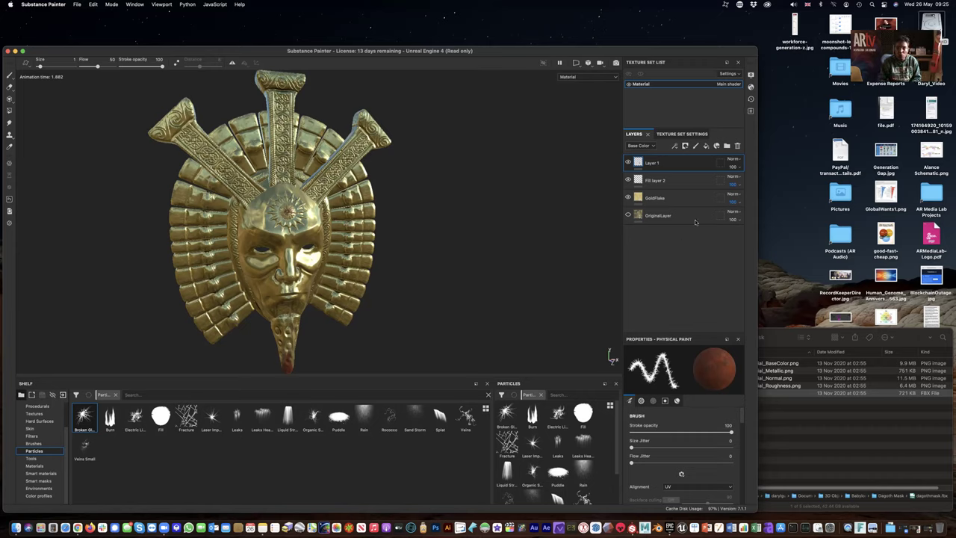
pyautogui.click(628, 162)
pyautogui.click(628, 162)
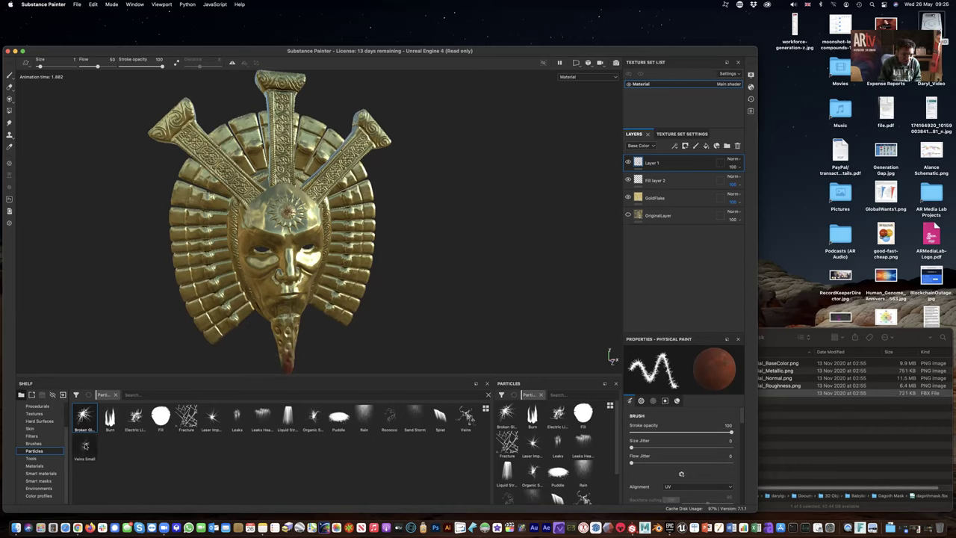
# - Paint Veins Small particles on the nose and upper face, and check the result on the whole mask
pyautogui.click(84, 446)
pyautogui.scroll(10, 275, 276)
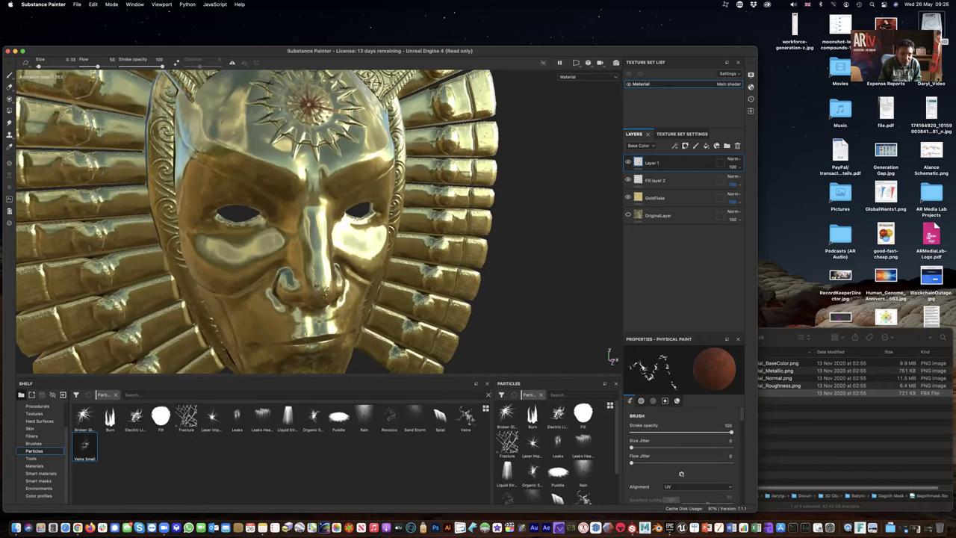
pyautogui.scroll(5, 326, 289)
pyautogui.click(315, 228)
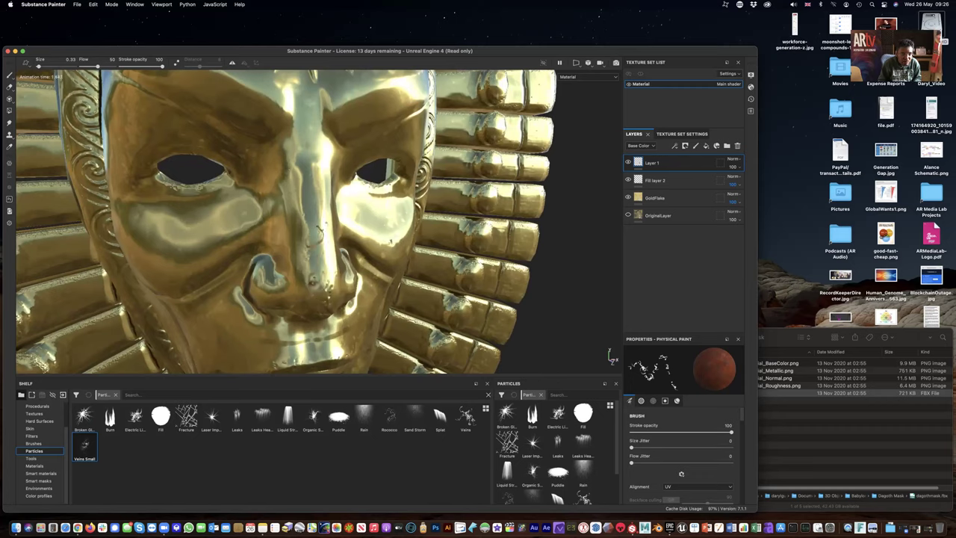
pyautogui.keyDown('alt'); pyautogui.moveTo(326, 246); pyautogui.dragTo(306, 216); pyautogui.keyUp('alt')
pyautogui.scroll(-10, 320, 232)
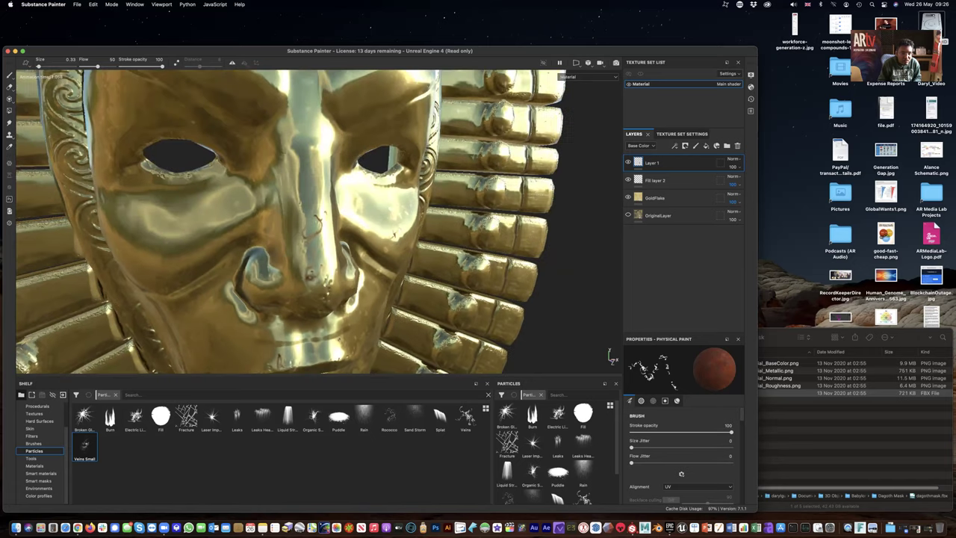
pyautogui.keyDown('alt'); pyautogui.moveTo(319, 276); pyautogui.dragTo(297, 200); pyautogui.keyUp('alt')
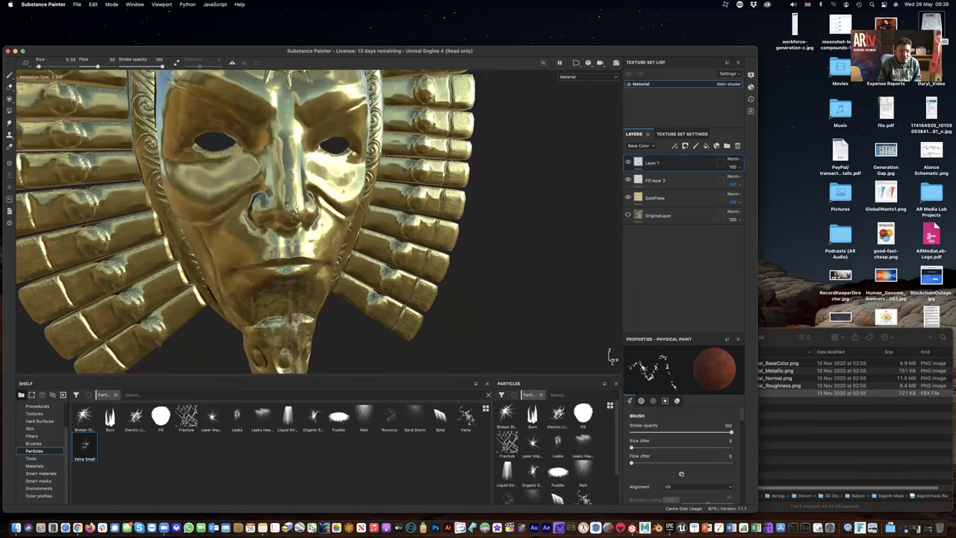
pyautogui.scroll(-6, 274, 253)
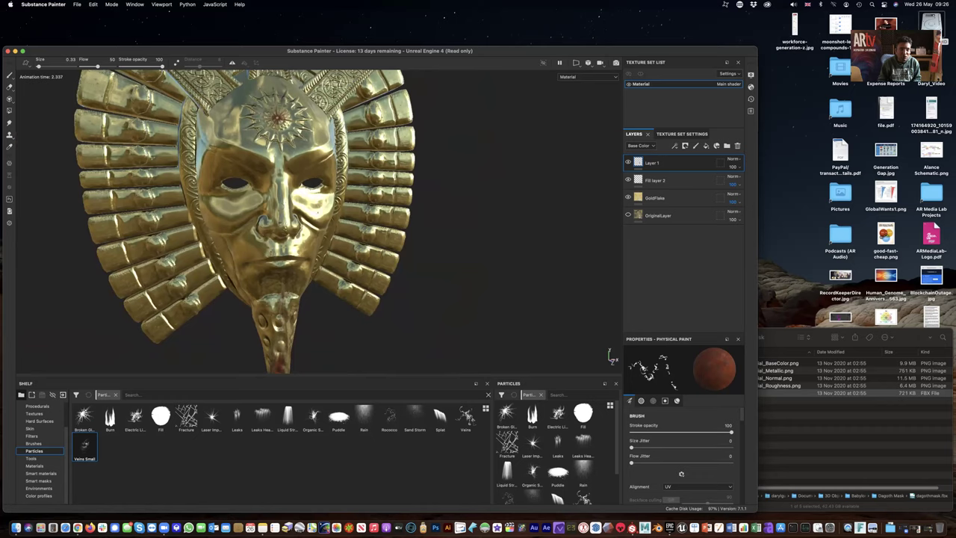
pyautogui.scroll(-3, 276, 186)
pyautogui.keyDown('alt'); pyautogui.moveTo(299, 187); pyautogui.dragTo(371, 272, button='middle'); pyautogui.keyUp('alt')
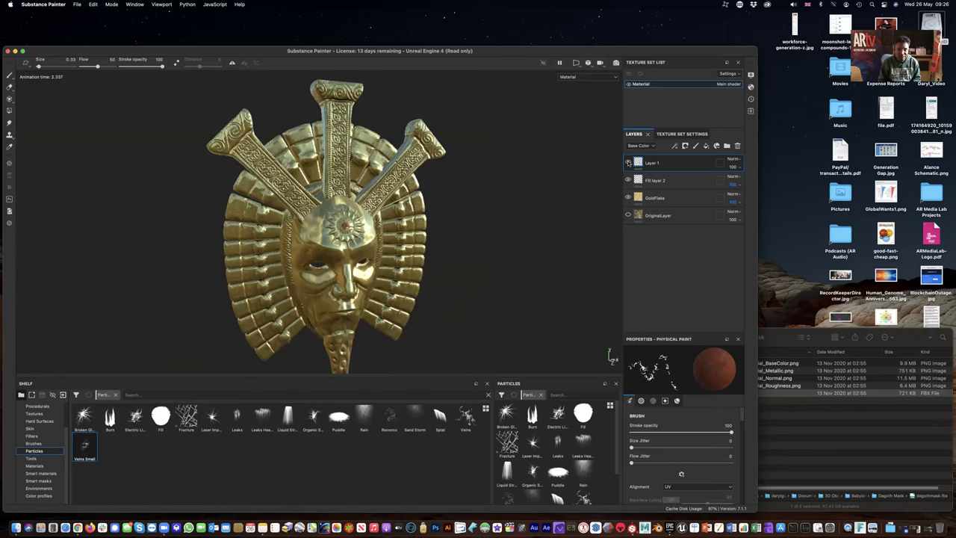
# - Rename the paint layer Layer 1 as Defects
pyautogui.doubleClick(653, 163)
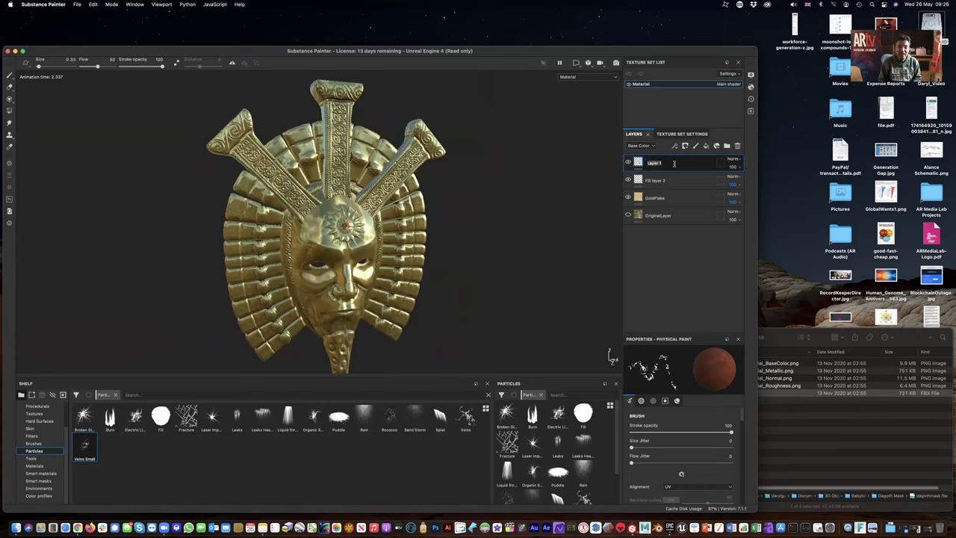
pyautogui.write('Di')
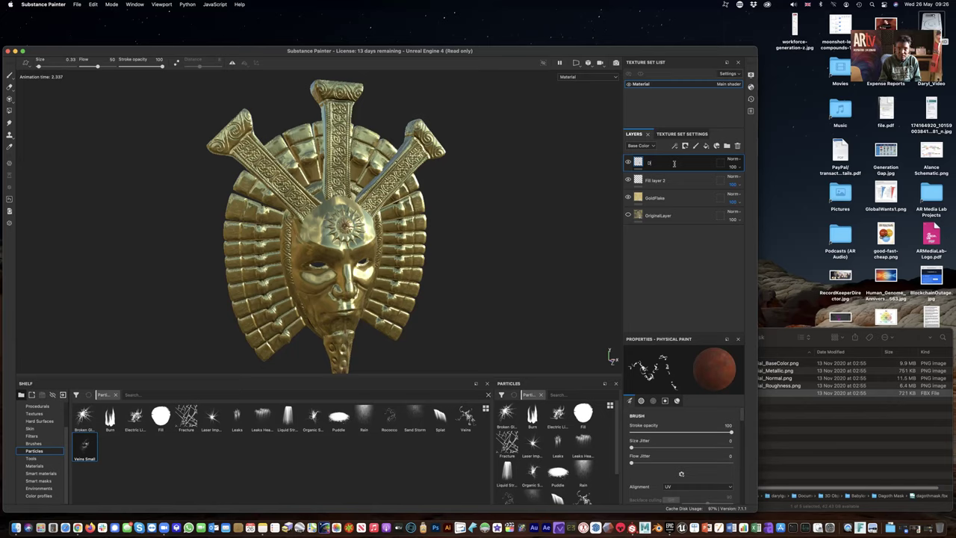
pyautogui.write('ffe')
pyautogui.press('BackSpace')
pyautogui.press('BackSpace')
pyautogui.press('BackSpace')
pyautogui.write('fects')
pyautogui.press('Return')
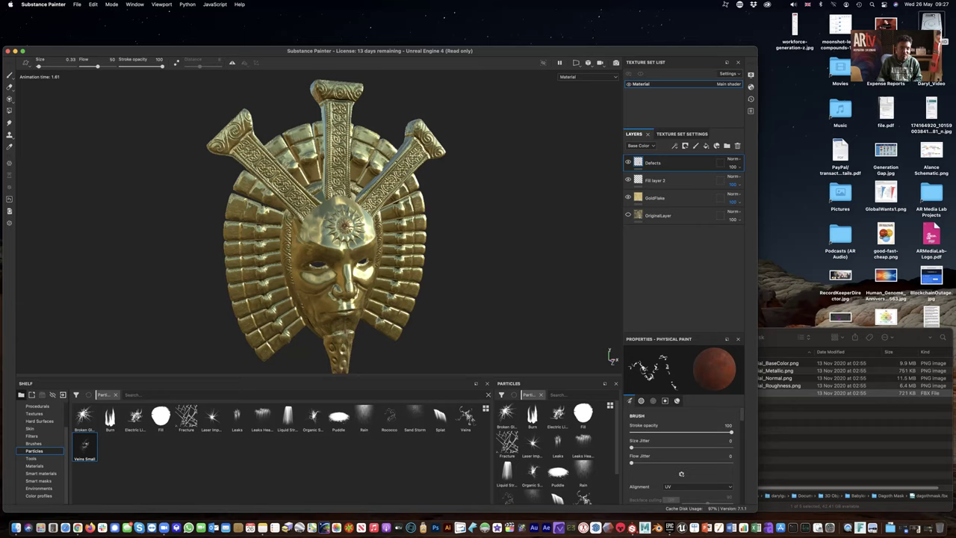
pyautogui.scroll(3, 350, 284)
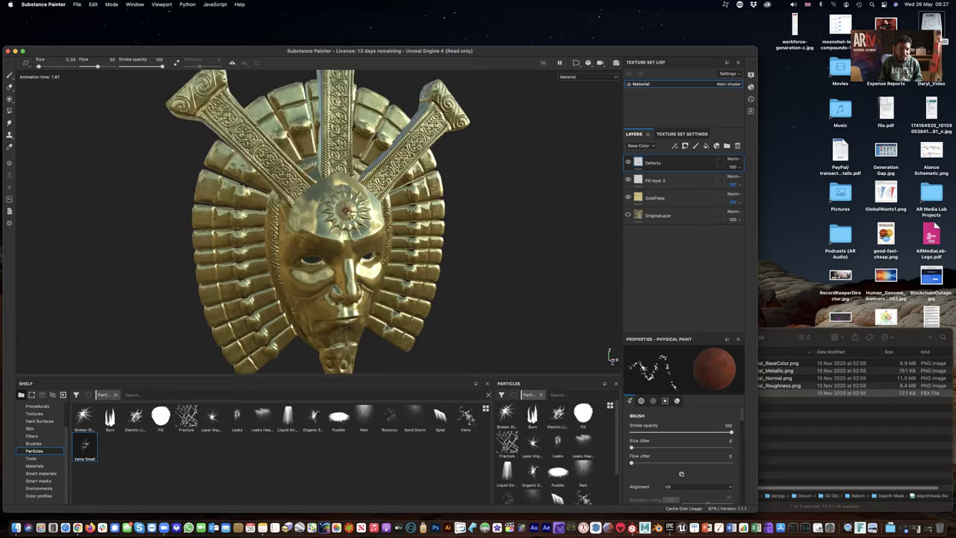
pyautogui.scroll(-5, 349, 284)
pyautogui.scroll(1, 348, 284)
pyautogui.scroll(2, 349, 284)
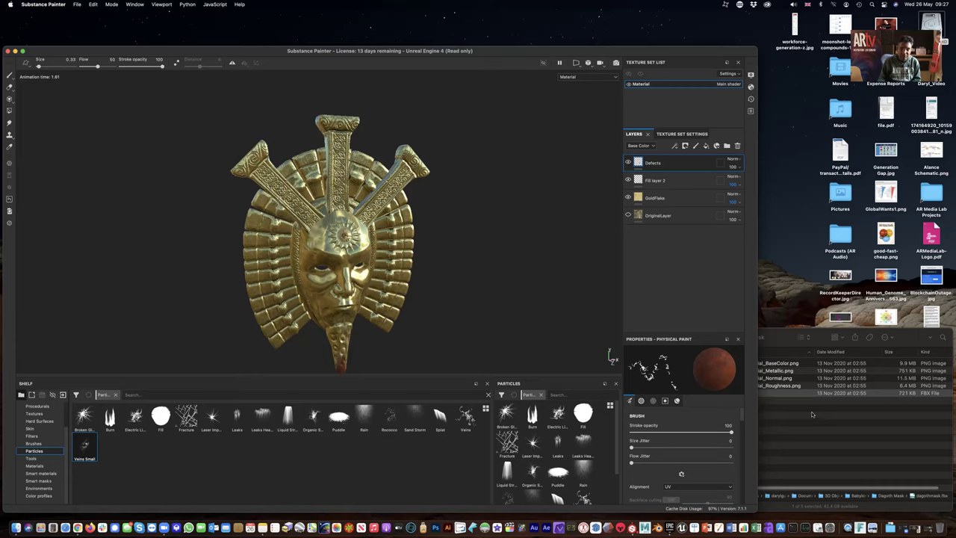
# - Save the project under the name dagothmask in the Dagoth Mask folder inside BabylonQuest_Assets
pyautogui.moveTo(278, 50); pyautogui.dragTo(286, 37)
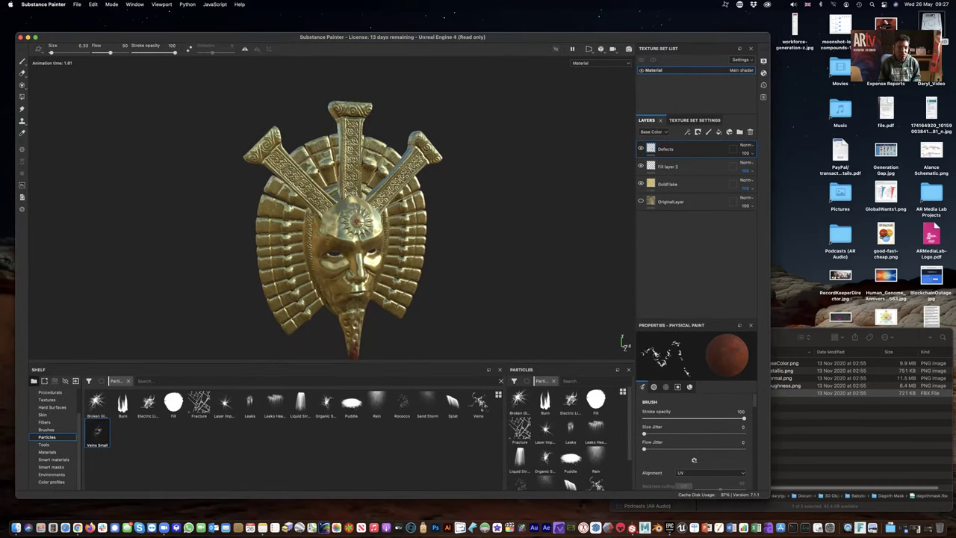
pyautogui.click(77, 5)
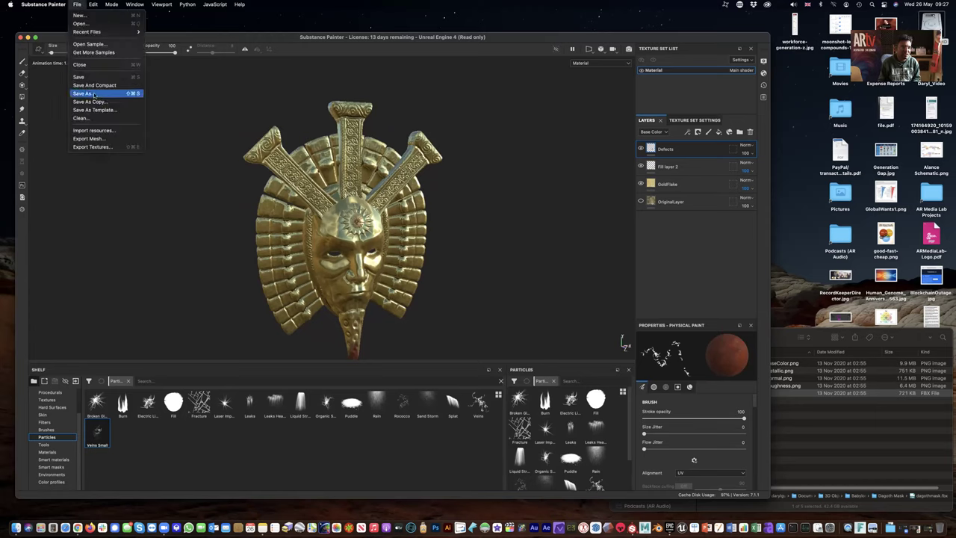
pyautogui.click(93, 95)
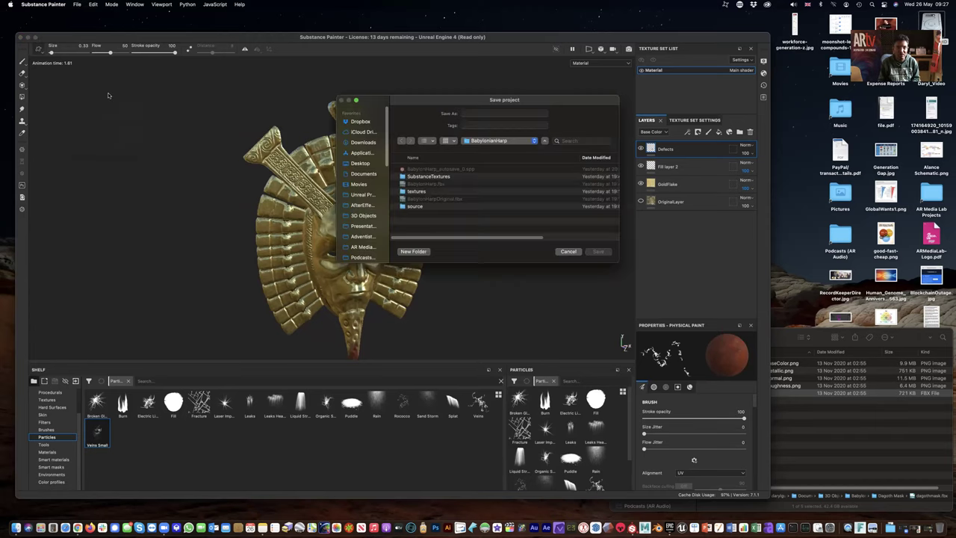
pyautogui.click(497, 141)
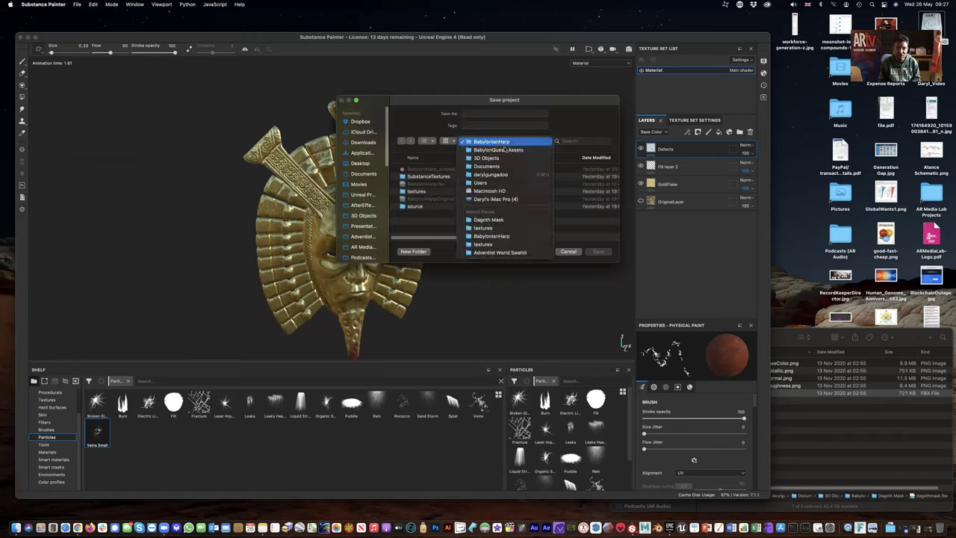
pyautogui.click(505, 150)
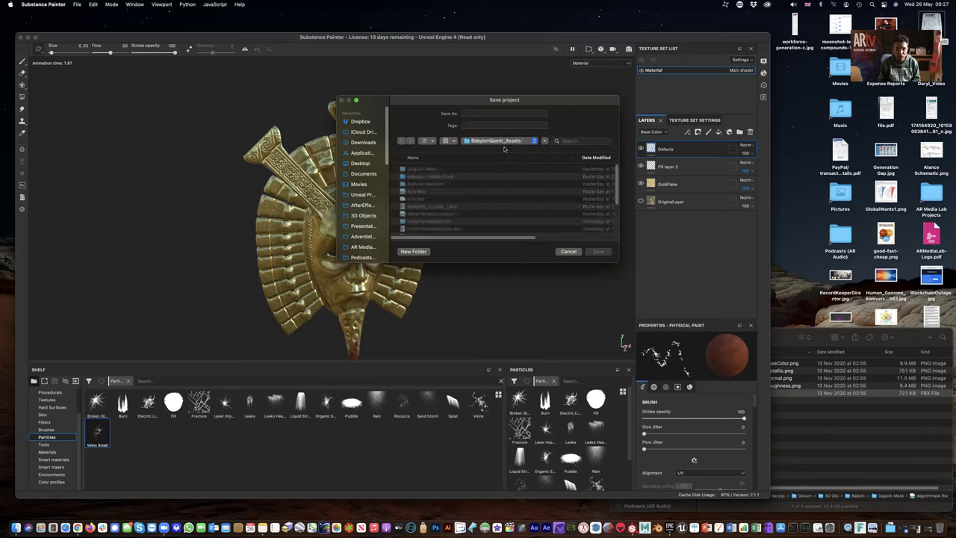
pyautogui.doubleClick(427, 172)
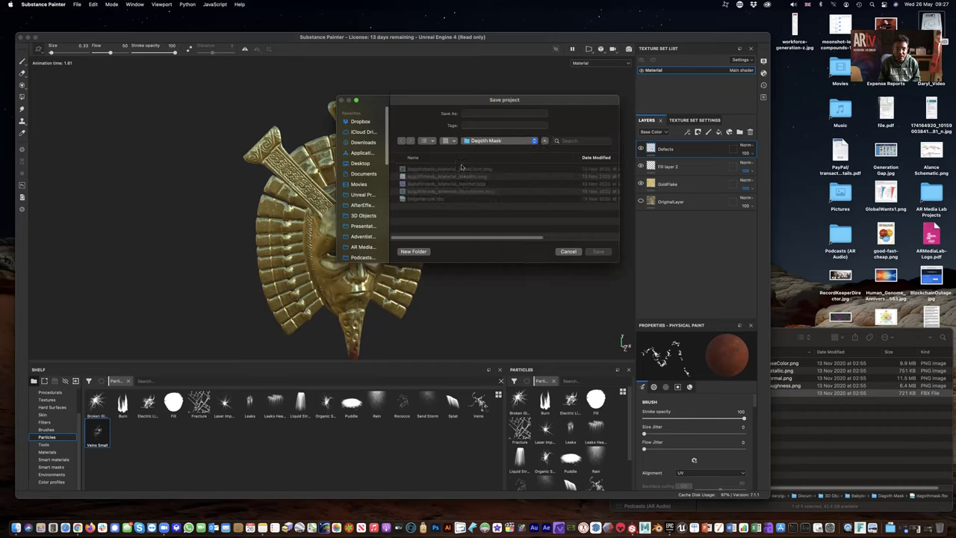
pyautogui.click(432, 200)
pyautogui.click(598, 251)
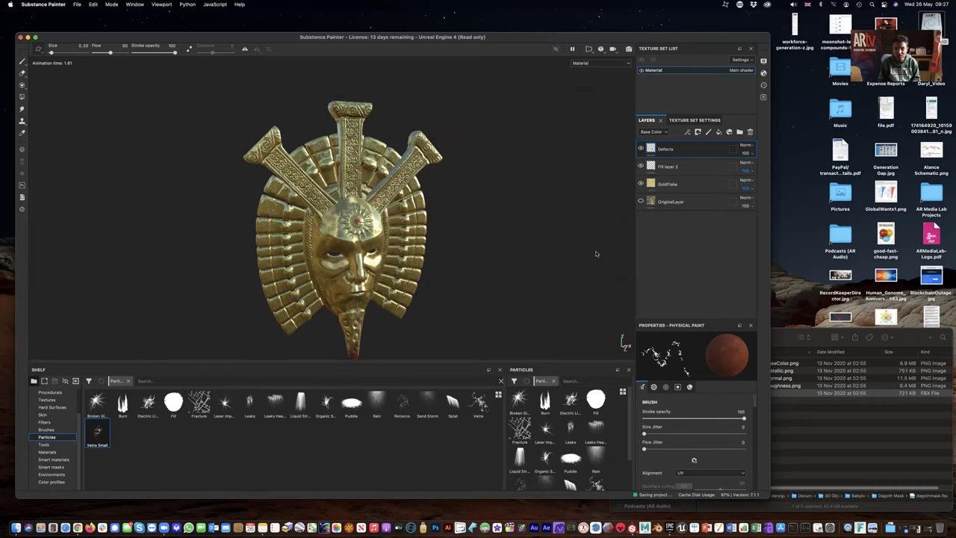
# - Switch to Finder, check the saved dagothmask.spp file in the Dagoth Mask folder, and return to Substance Painter
pyautogui.click(835, 425)
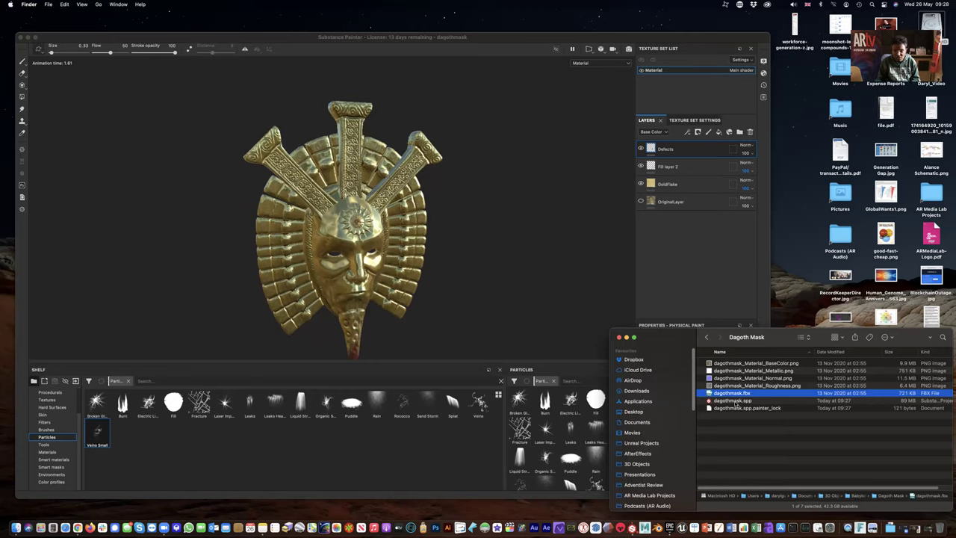
pyautogui.click(737, 402)
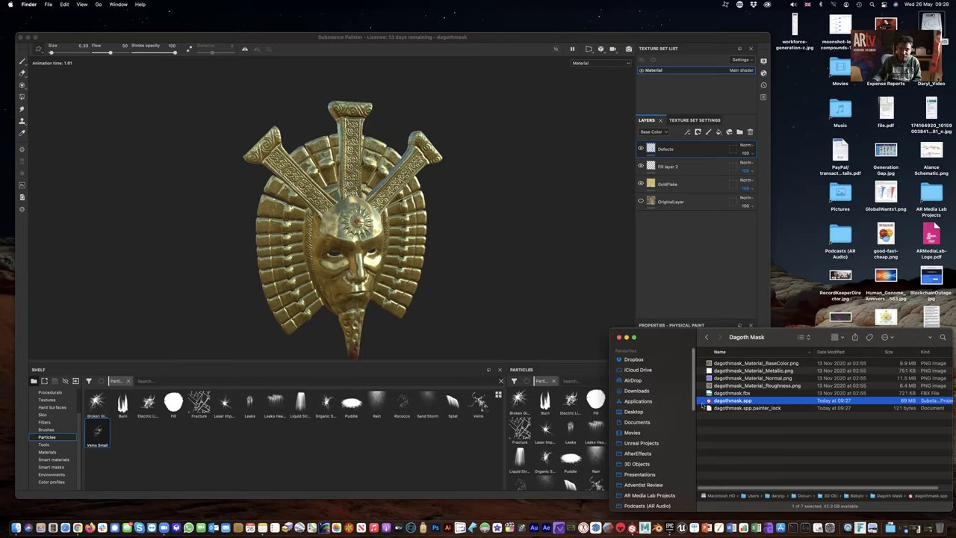
pyautogui.click(649, 275)
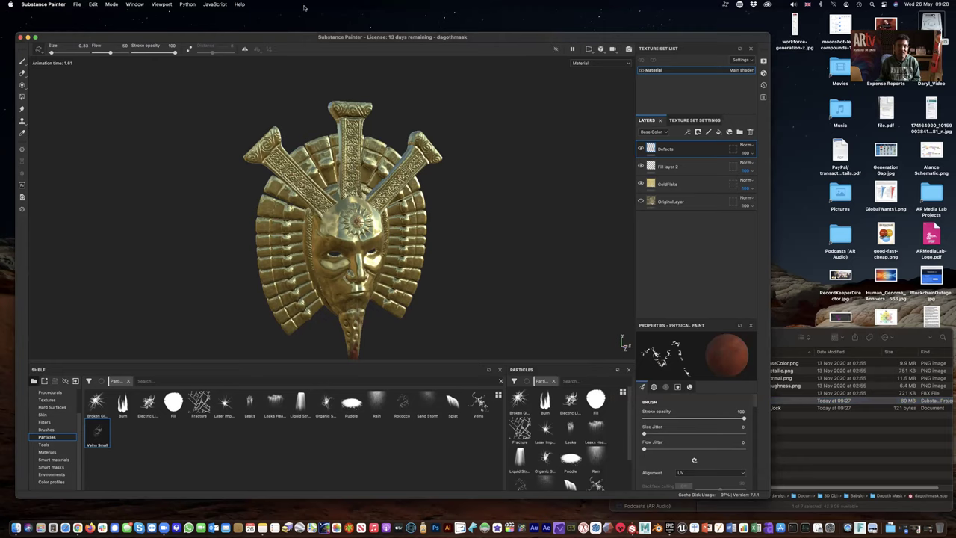
# - Export the mask's textures with the Unreal Engine 4 (Packed) output template and the jpeg file type
pyautogui.moveTo(277, 37); pyautogui.dragTo(275, 52)
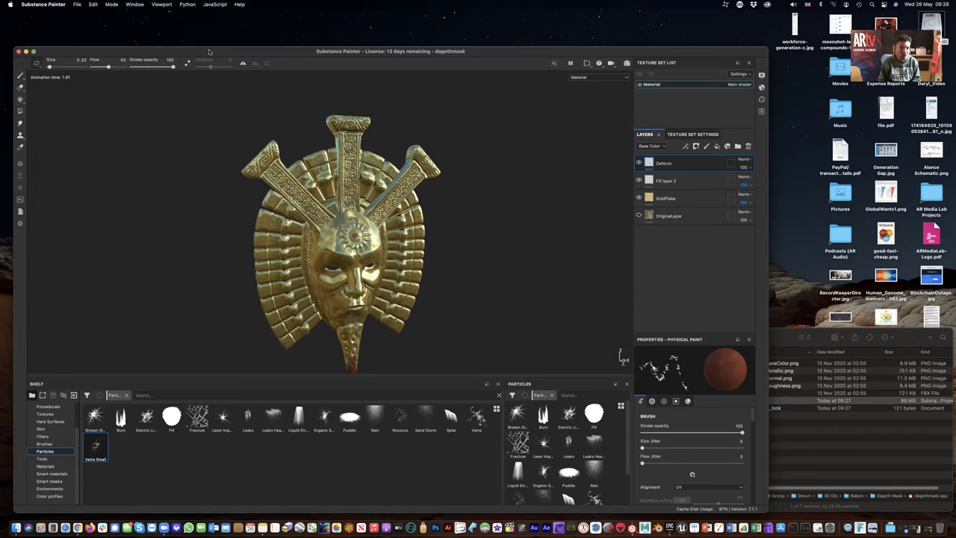
pyautogui.click(77, 4)
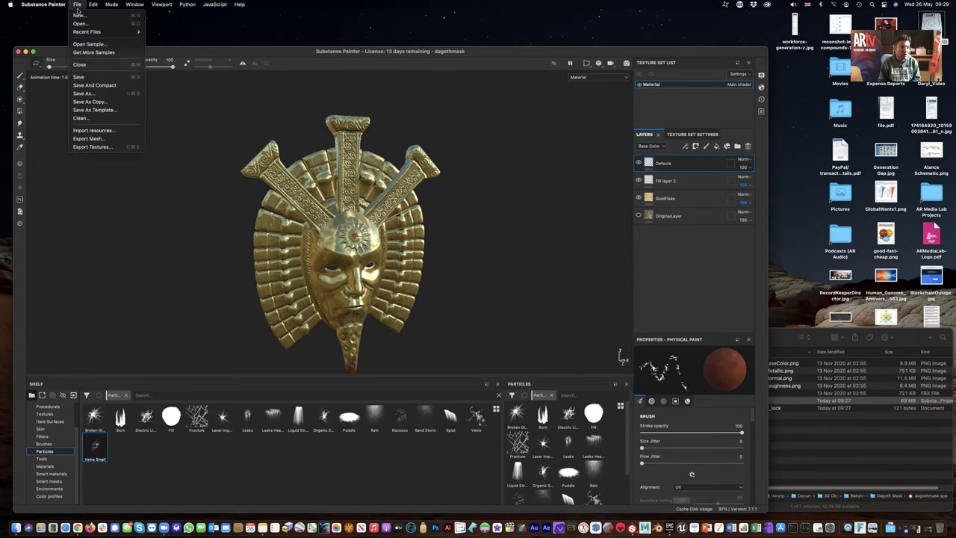
pyautogui.click(94, 147)
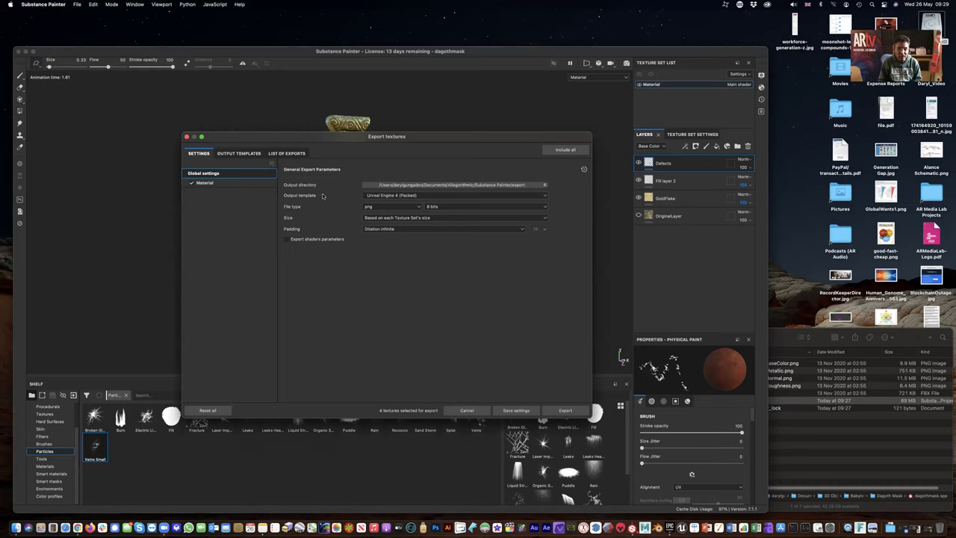
pyautogui.click(415, 197)
pyautogui.scroll(-4, 474, 230)
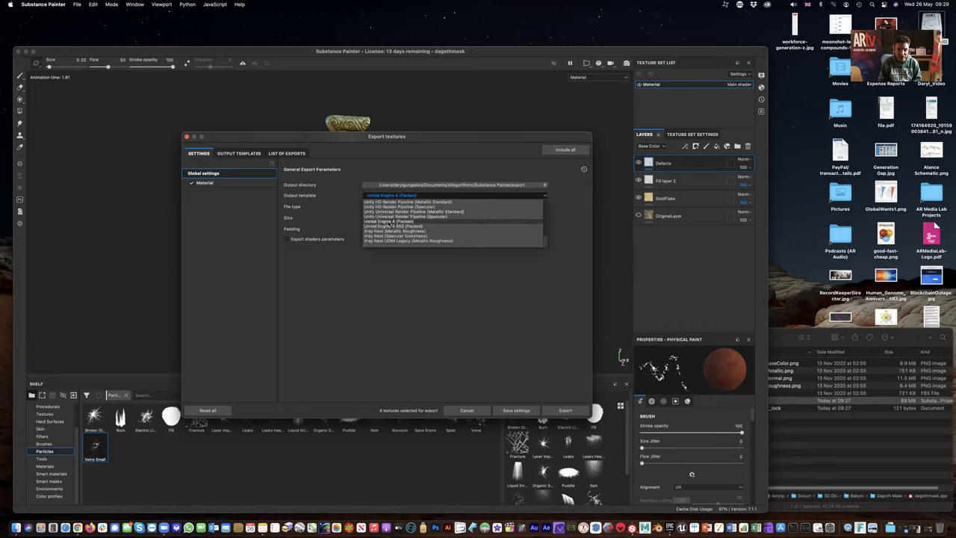
pyautogui.click(389, 222)
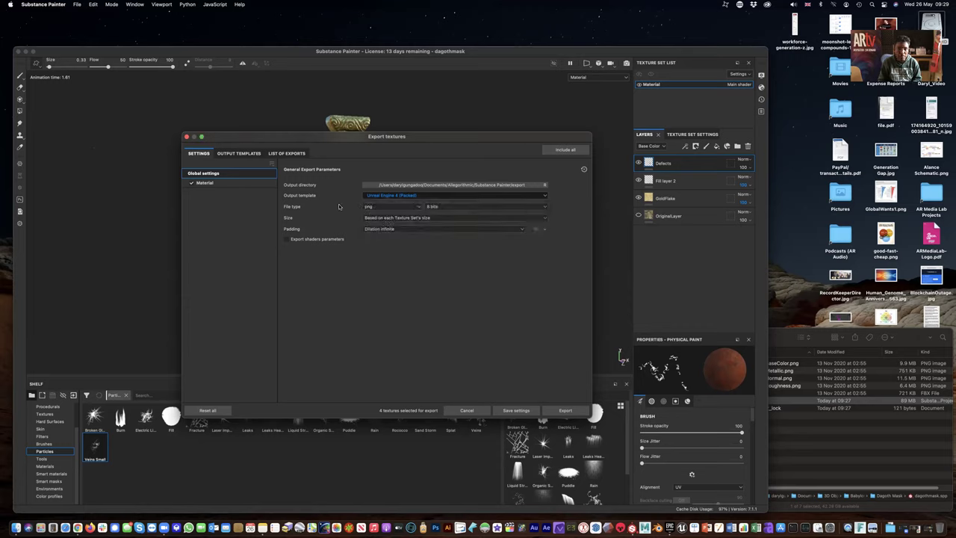
pyautogui.click(381, 209)
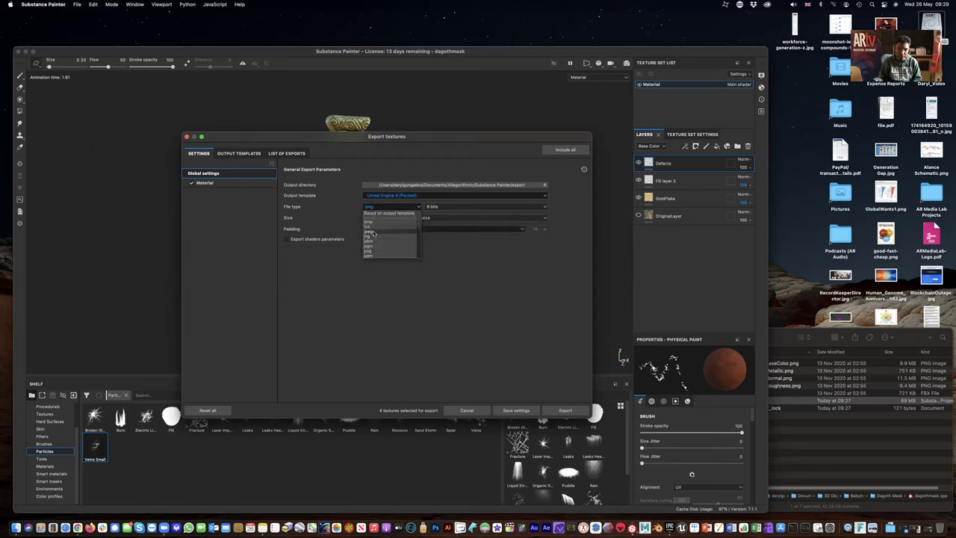
pyautogui.click(374, 232)
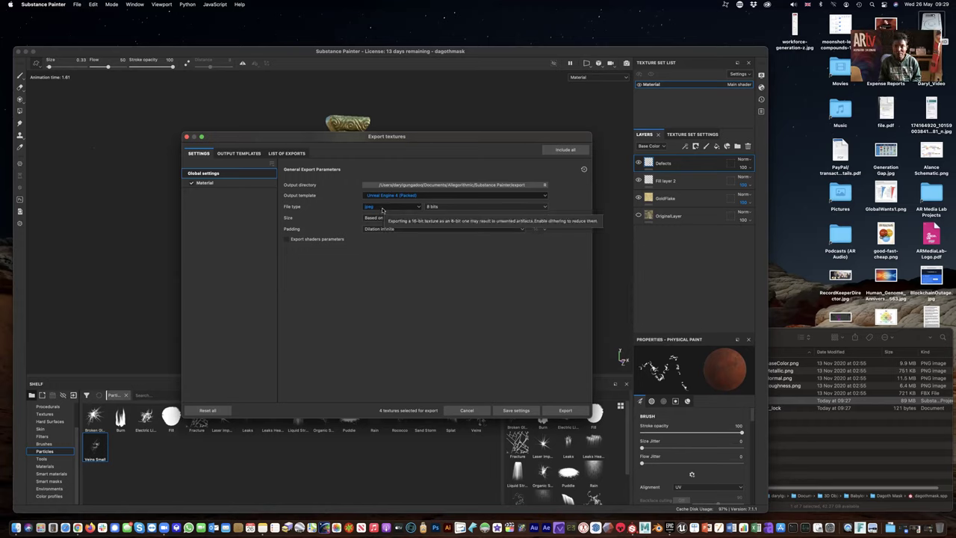
pyautogui.click(568, 411)
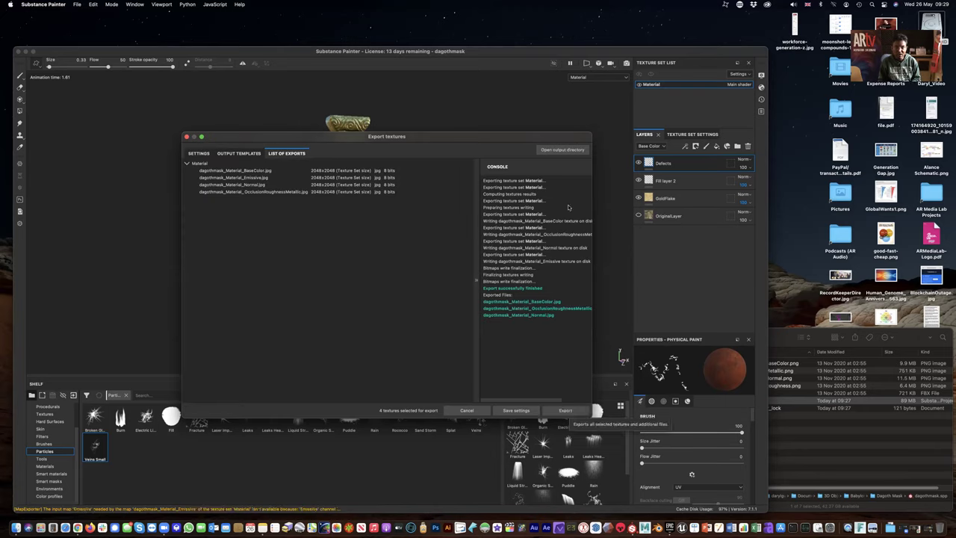
# - Open the export output directory in Finder and select the OcclusionRoughnessMetallic, BaseColor and Normal dagothmask images
pyautogui.click(561, 150)
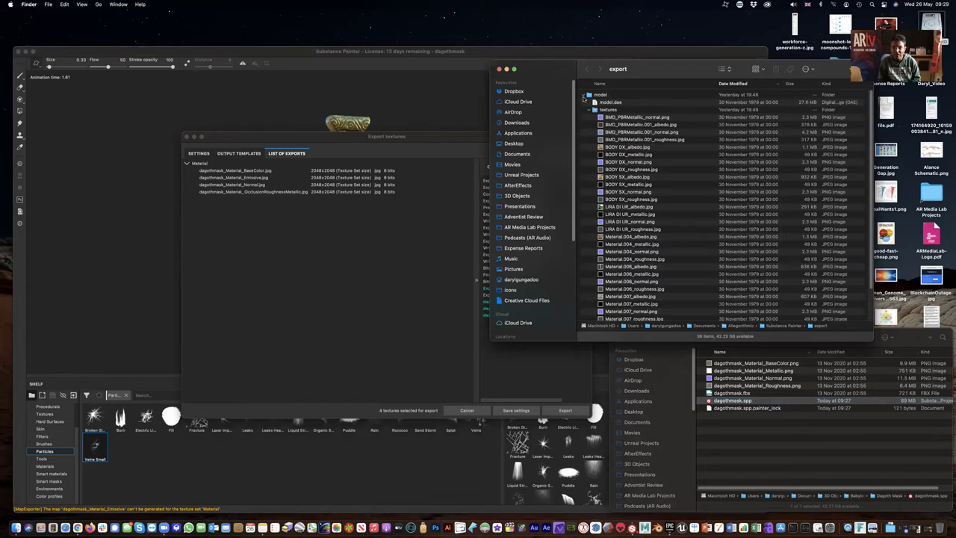
pyautogui.click(585, 94)
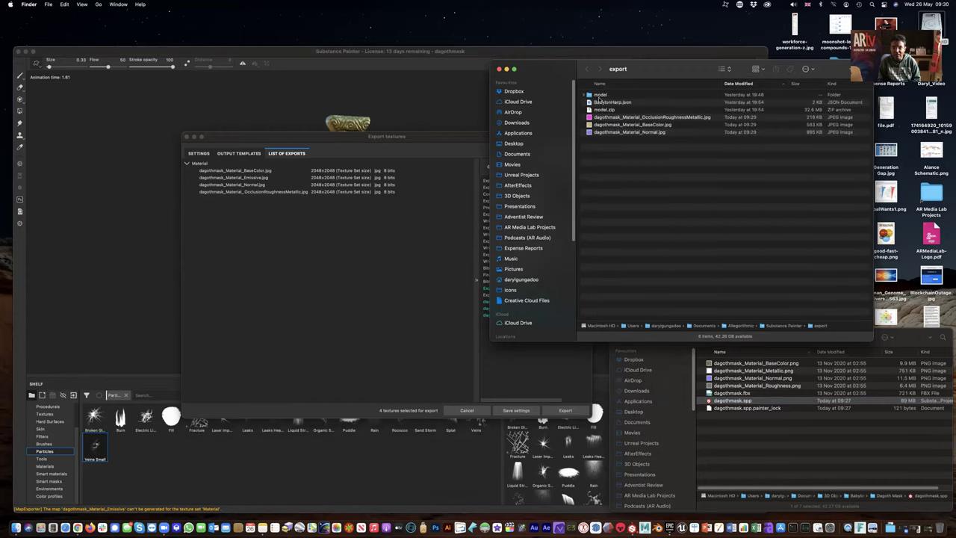
pyautogui.click(638, 119)
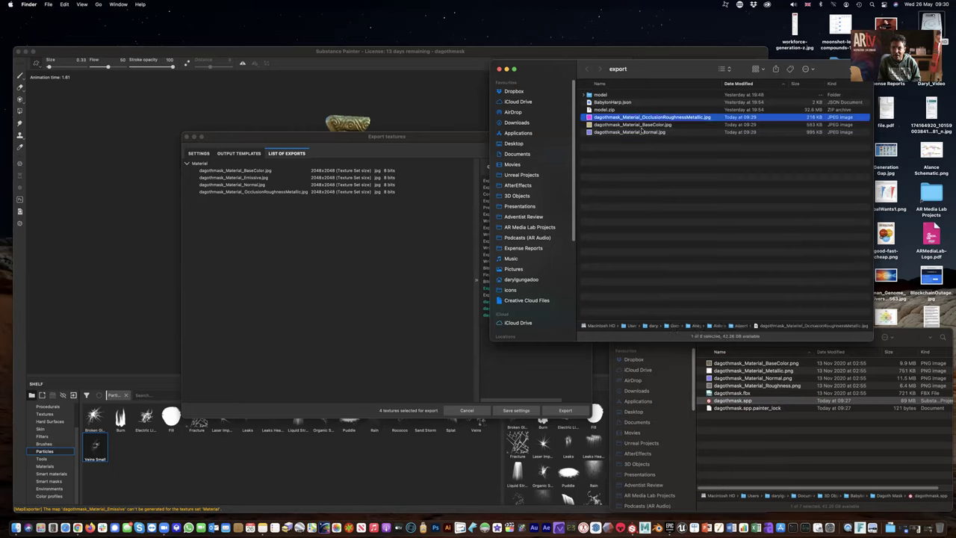
pyautogui.keyDown('shift'); pyautogui.click(660, 132); pyautogui.keyUp('shift')
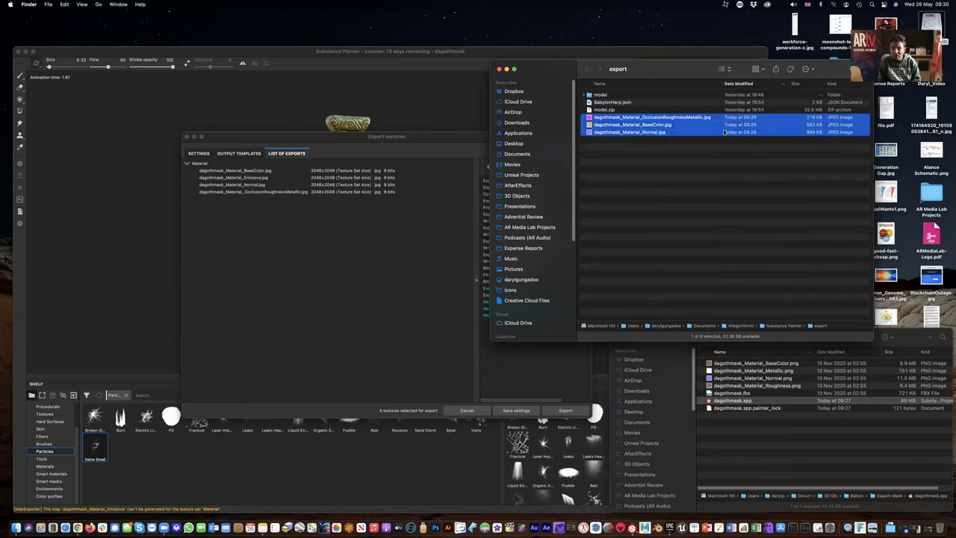
# - Create a new folder named Substance_Textures inside the Dagoth Mask folder
pyautogui.click(766, 467)
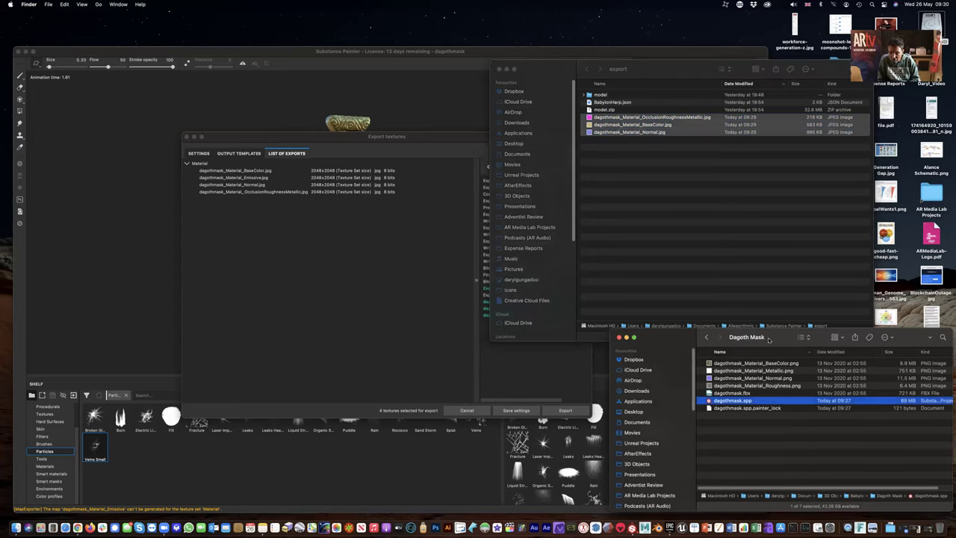
pyautogui.click(736, 431)
pyautogui.rightClick(737, 430)
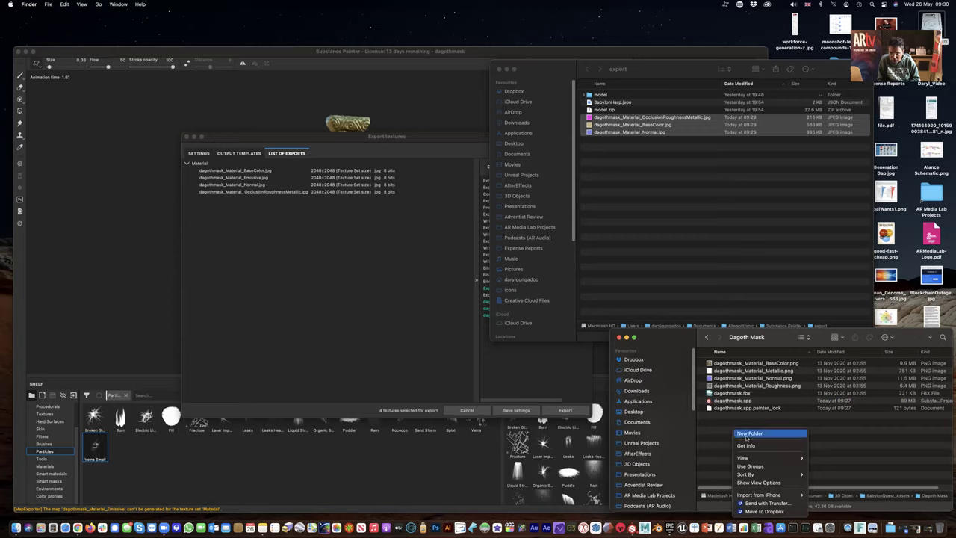
pyautogui.click(749, 433)
pyautogui.write('Substance')
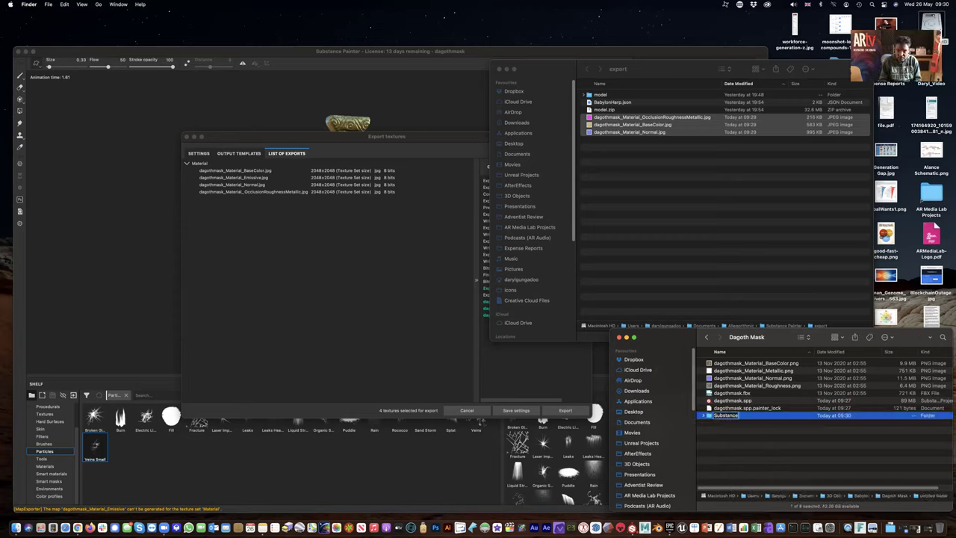
pyautogui.write('_Textures')
pyautogui.press('Return')
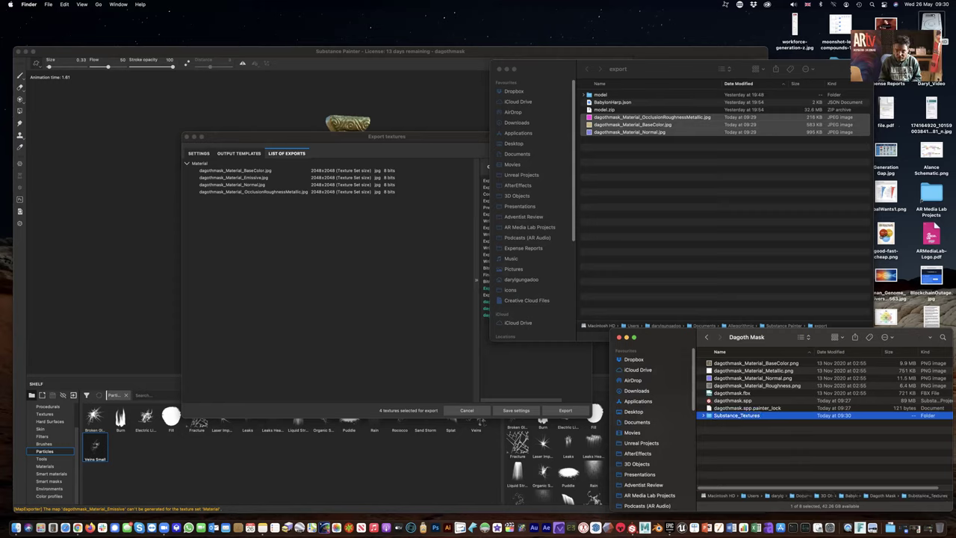
# - Move the three exported dagothmask textures from the export folder into Substance_Textures
pyautogui.doubleClick(726, 417)
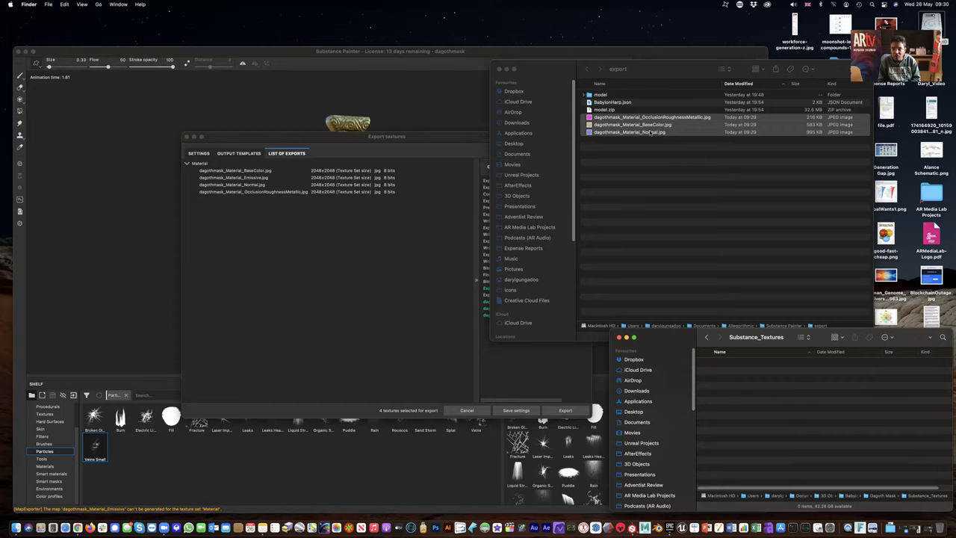
pyautogui.moveTo(784, 308); pyautogui.dragTo(822, 437)
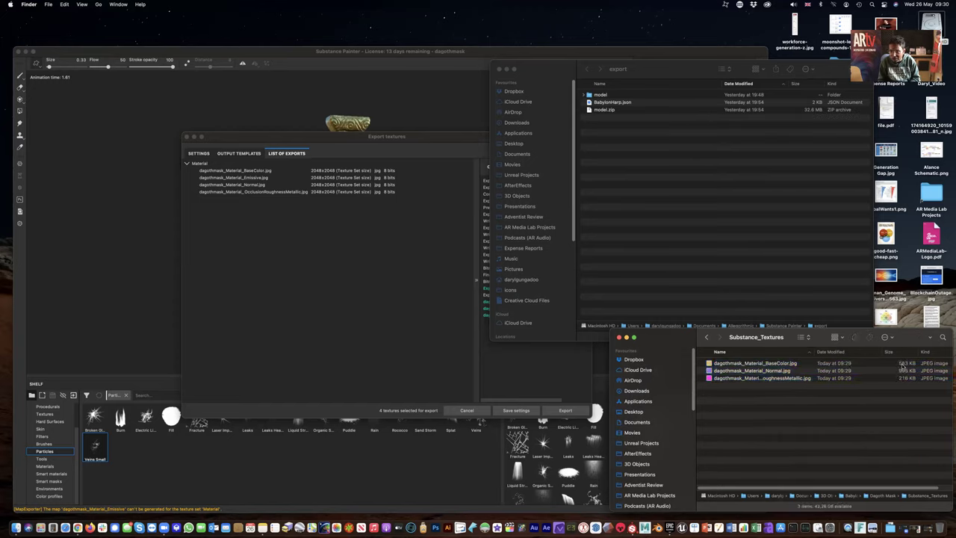
# - Compare the file sizes of the exported JPEG textures with the original PNG textures in the Dagoth Mask folder
pyautogui.click(908, 378)
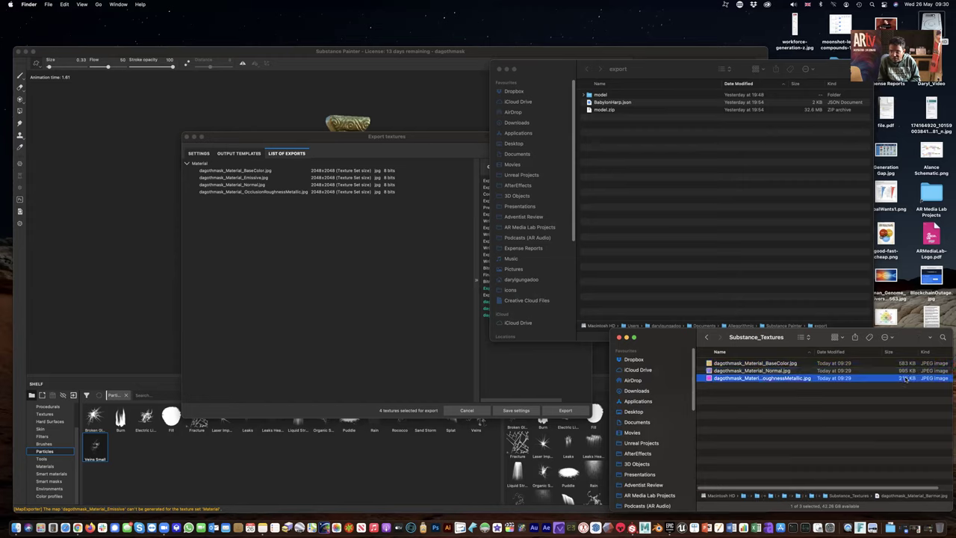
pyautogui.click(707, 337)
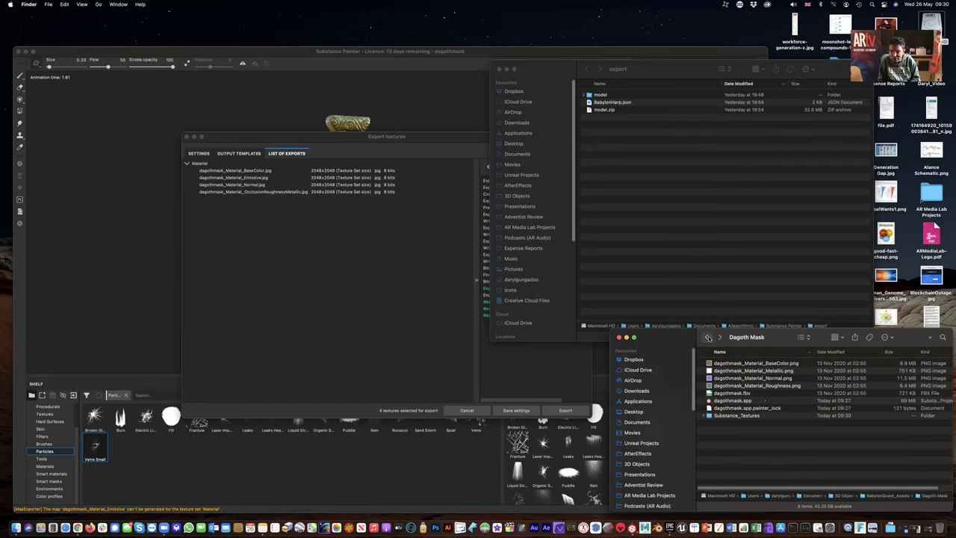
pyautogui.click(779, 384)
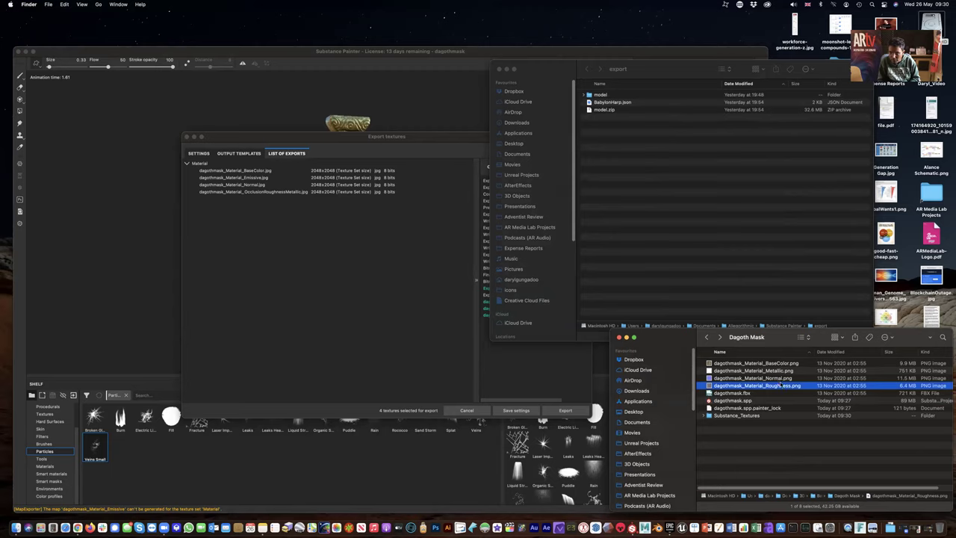
pyautogui.doubleClick(738, 416)
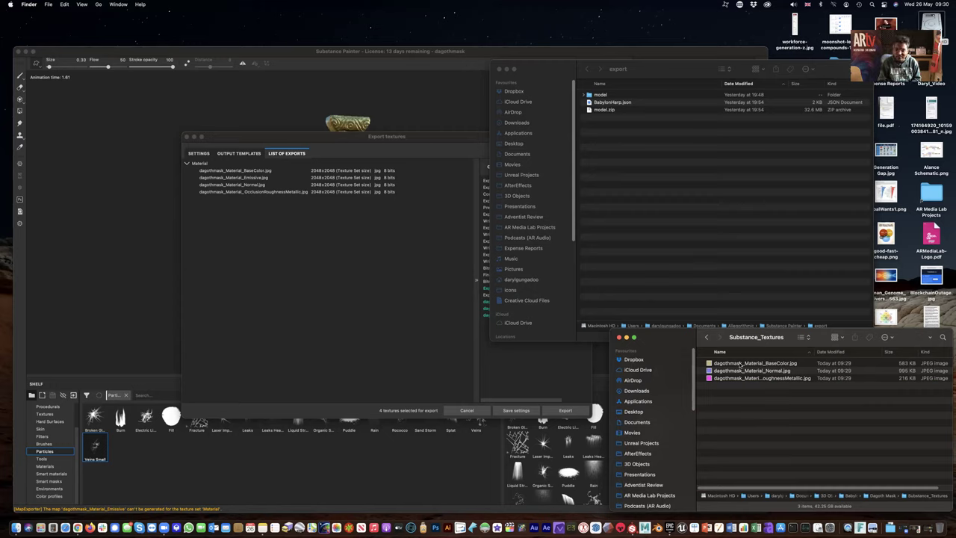
# - Preview the exported BaseColor, Normal and OcclusionRoughnessMetallic dagothmask textures one after another
pyautogui.click(742, 365)
pyautogui.click(747, 372)
pyautogui.click(748, 379)
pyautogui.click(750, 364)
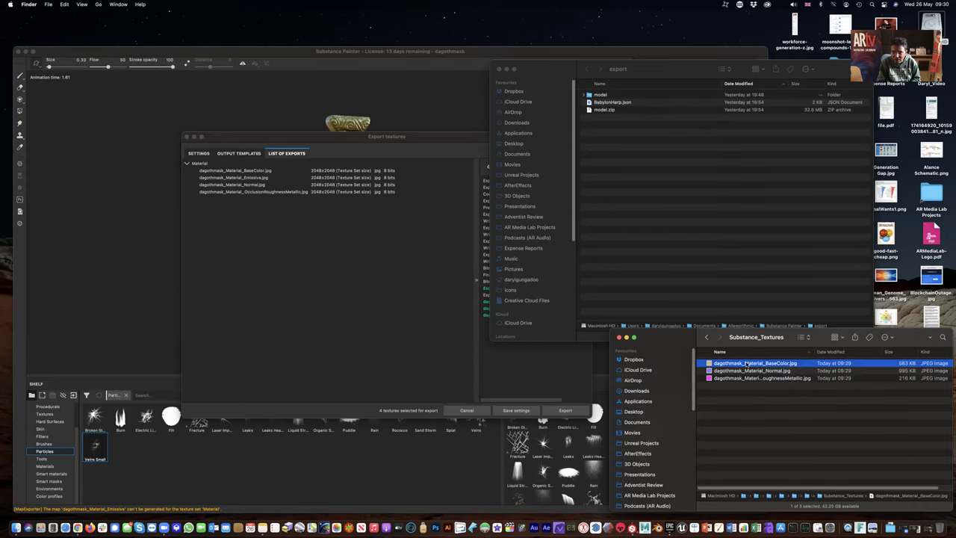
pyautogui.press('space')
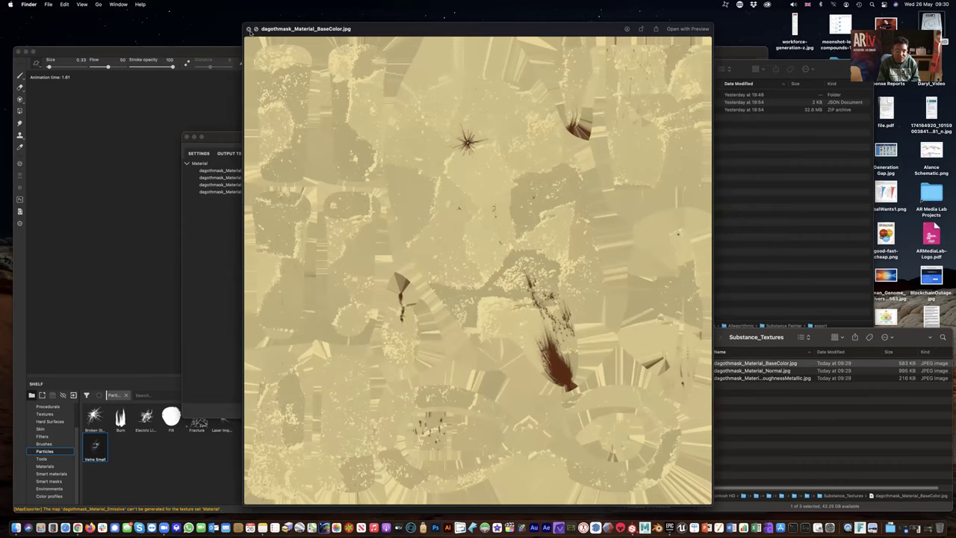
pyautogui.press('space')
pyautogui.press('Down')
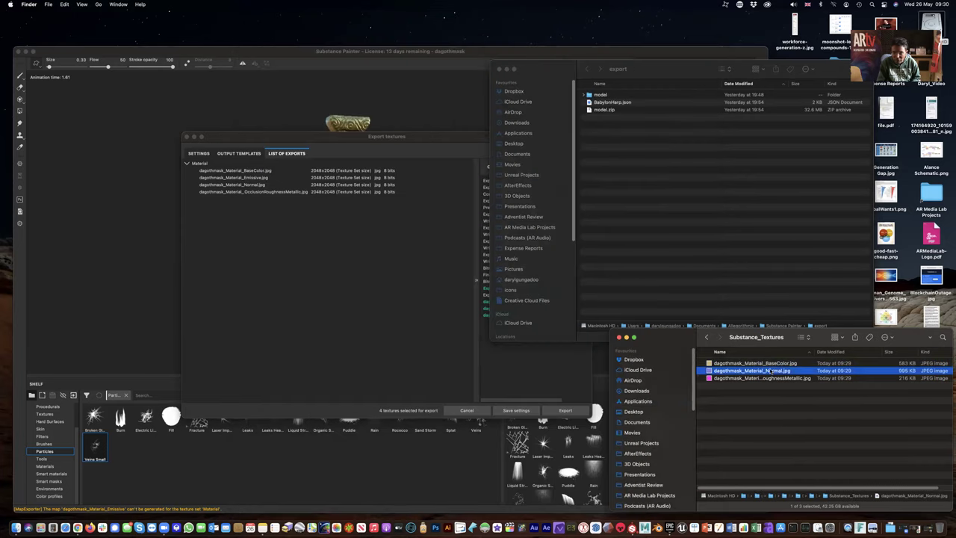
pyautogui.press('space')
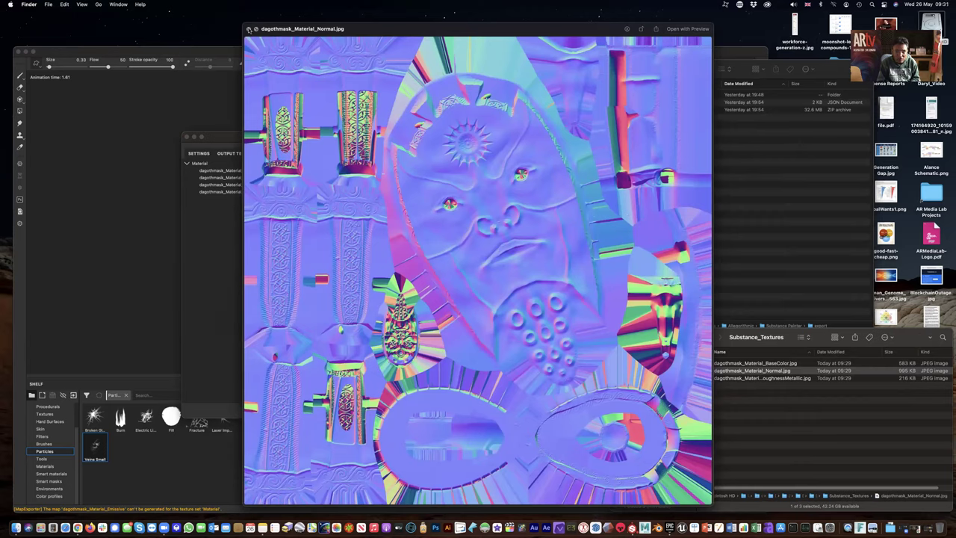
pyautogui.press('space')
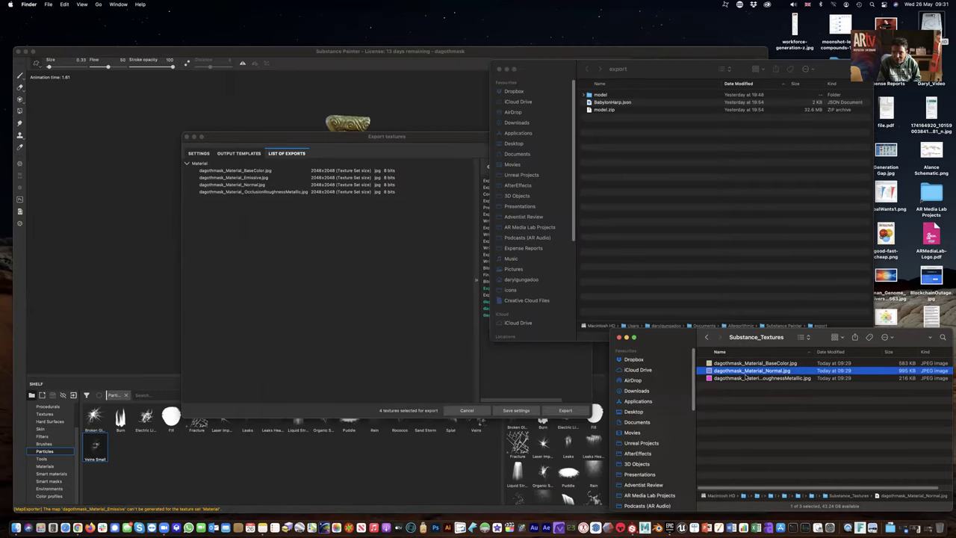
pyautogui.click(779, 379)
pyautogui.press('space')
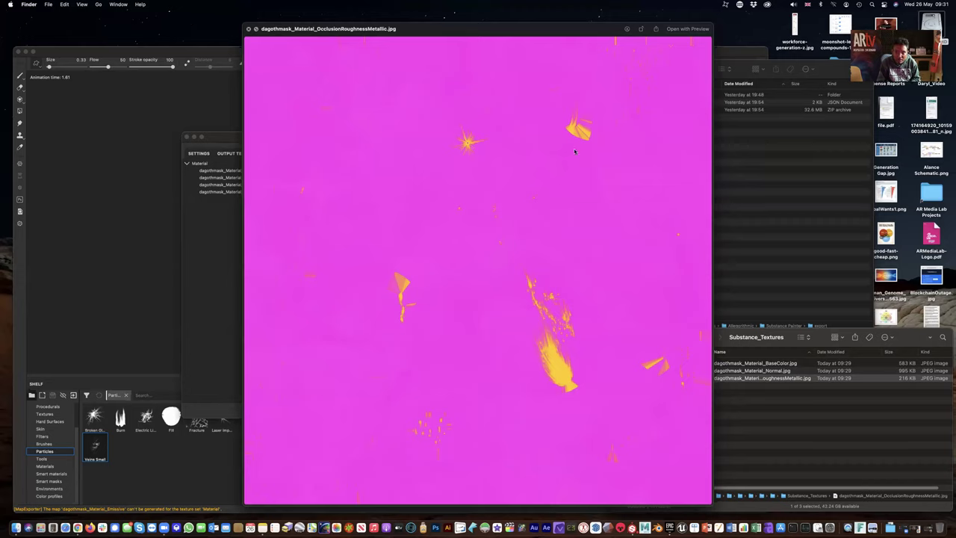
pyautogui.click(249, 29)
# - Batch-rename the three texture files in Substance_Textures, replacing "Material_" with nothing in their names
pyautogui.click(756, 365)
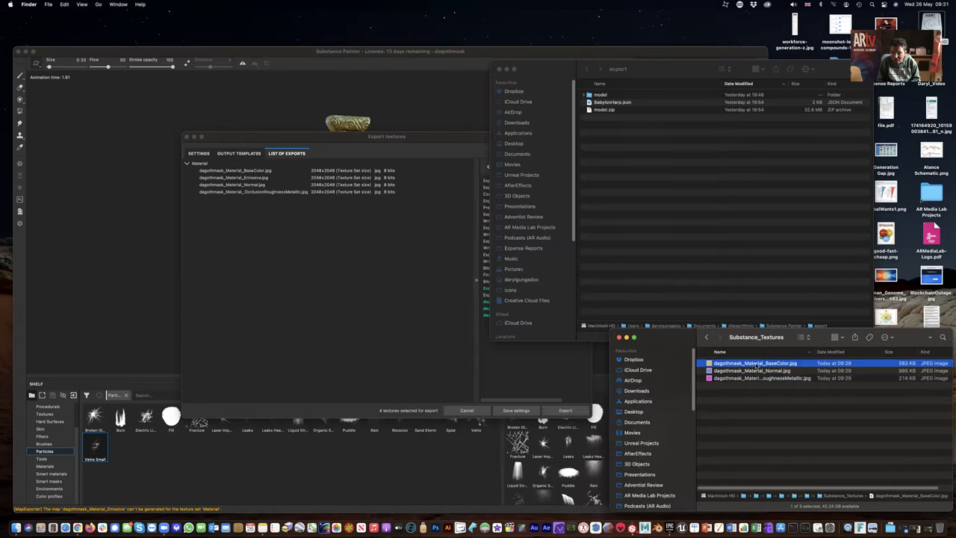
pyautogui.click(754, 364)
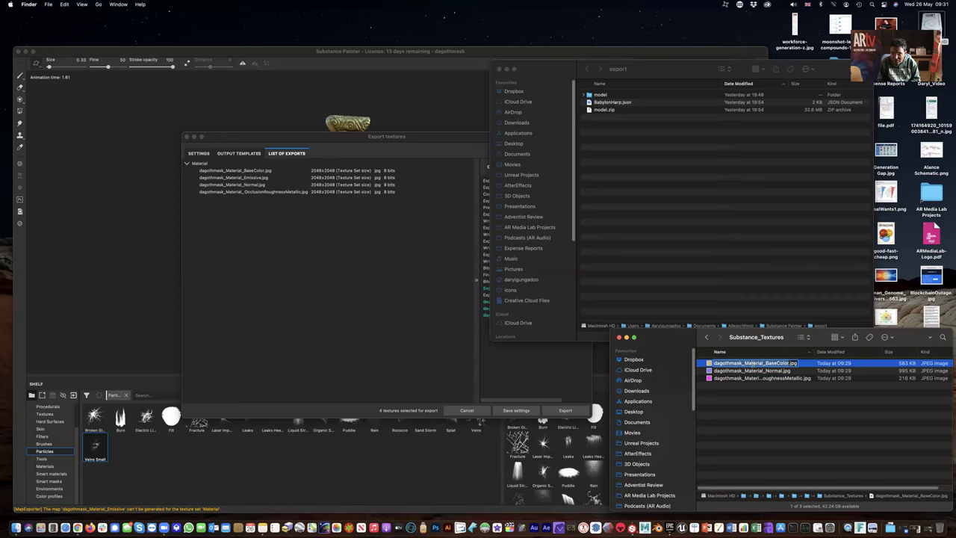
pyautogui.keyDown('shift'); pyautogui.click(754, 379); pyautogui.keyUp('shift')
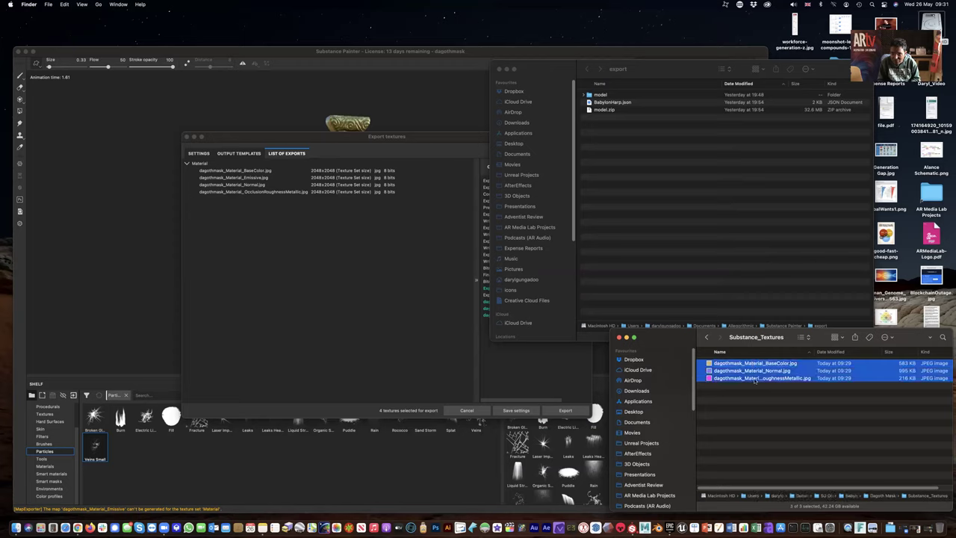
pyautogui.rightClick(756, 379)
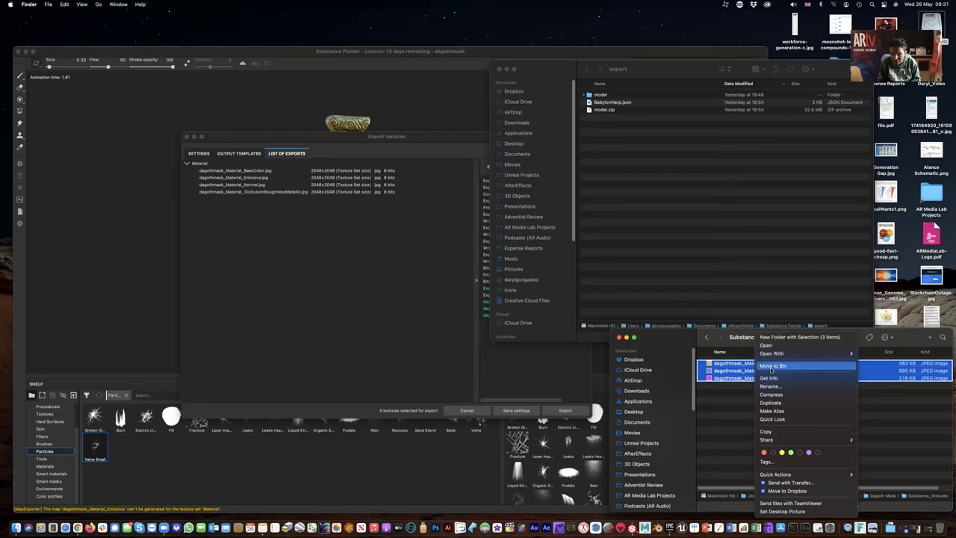
pyautogui.click(771, 386)
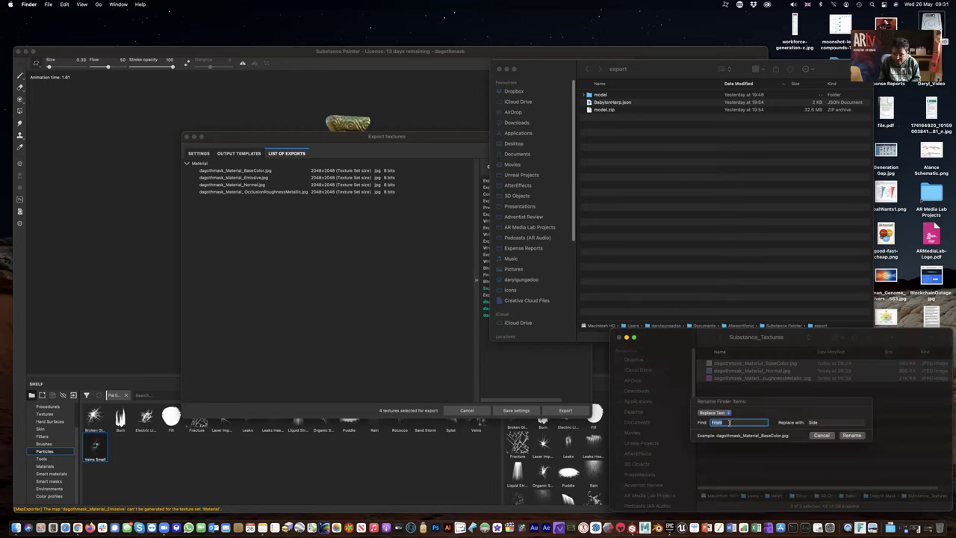
pyautogui.write('Material')
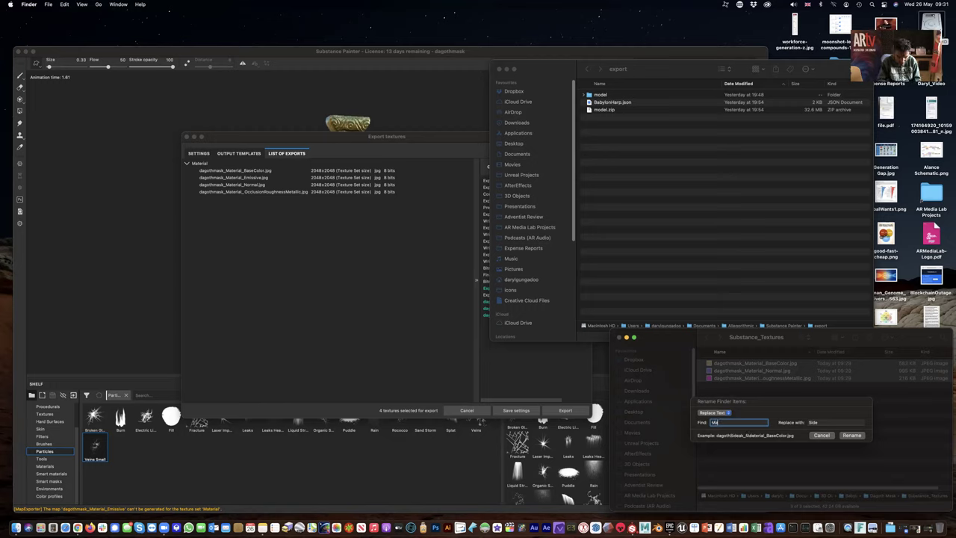
pyautogui.doubleClick(815, 423)
pyautogui.press('BackSpace')
pyautogui.click(765, 423)
pyautogui.write('_')
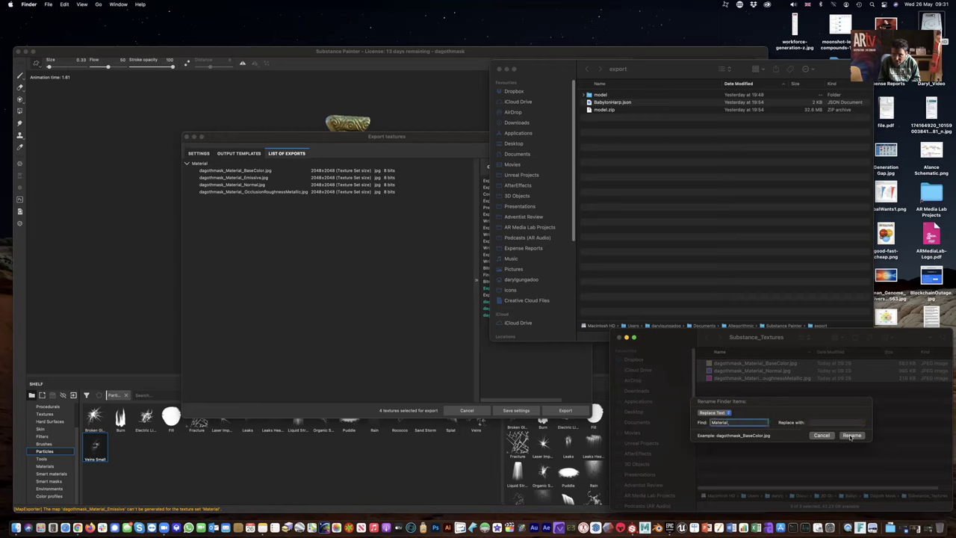
pyautogui.click(852, 436)
pyautogui.click(765, 388)
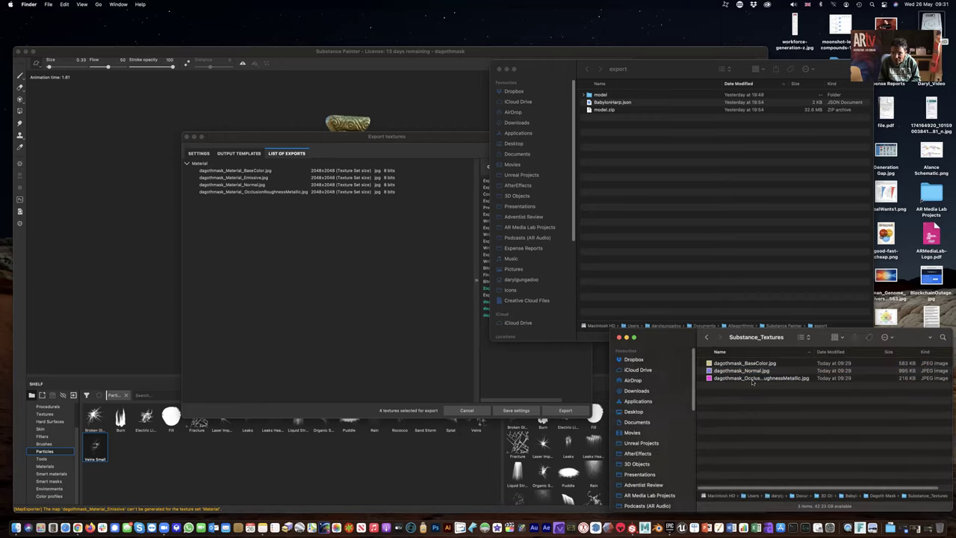
# - Open the dagothmask_OcclusionRoughnessMetallic texture at full size in Preview to examine it, and close it
pyautogui.click(753, 379)
pyautogui.click(755, 379)
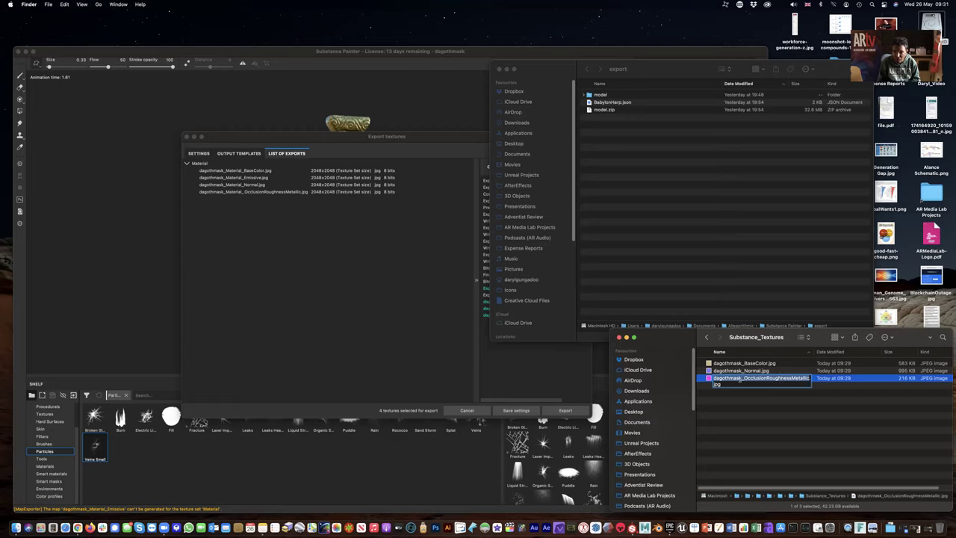
pyautogui.press('Return')
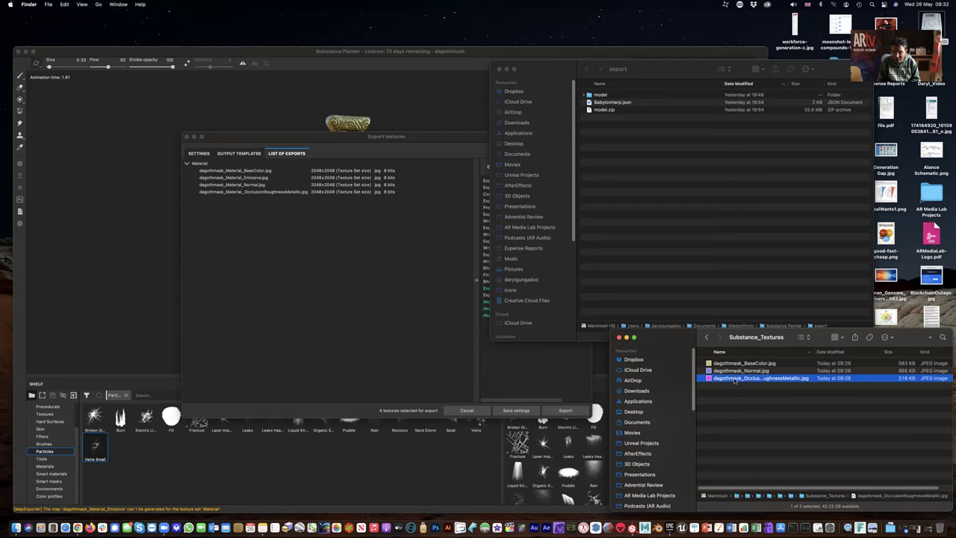
pyautogui.doubleClick(736, 380)
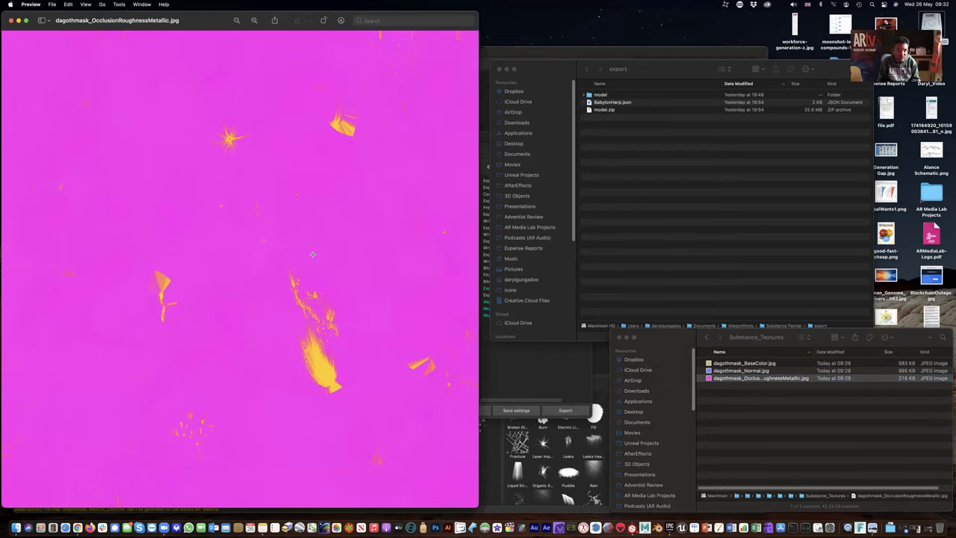
pyautogui.click(10, 20)
# - Return to Substance Painter, close the texture export dialog and quit the program, saving the project changes
pyautogui.click(345, 236)
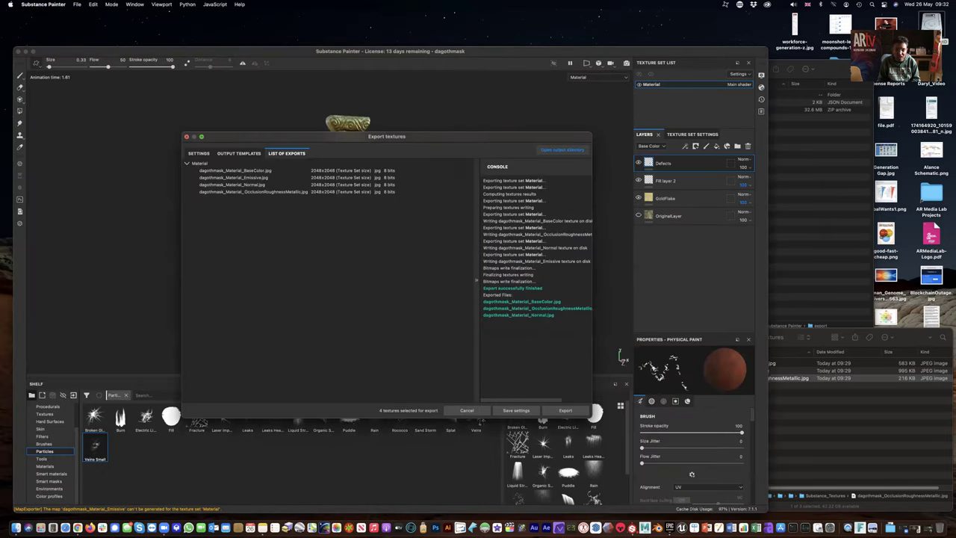
pyautogui.click(186, 137)
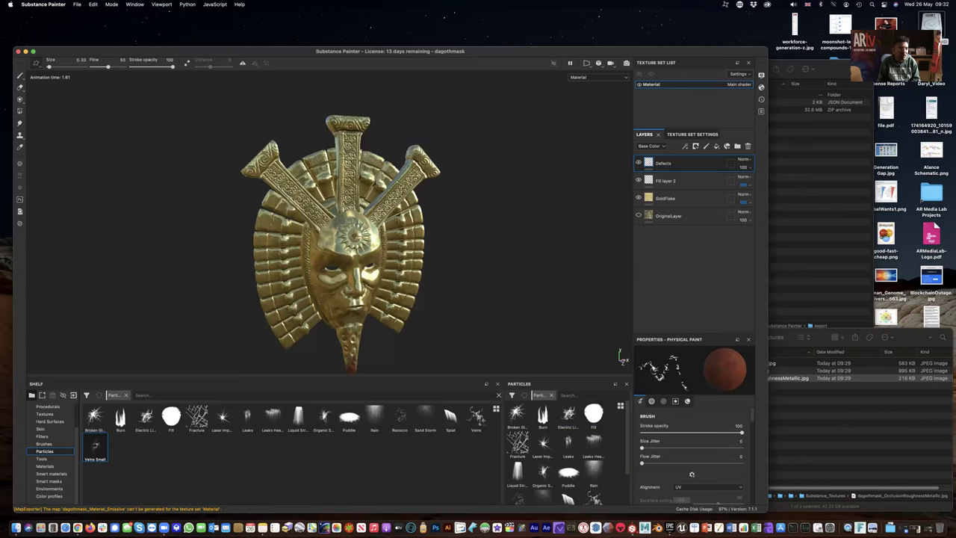
pyautogui.click(39, 5)
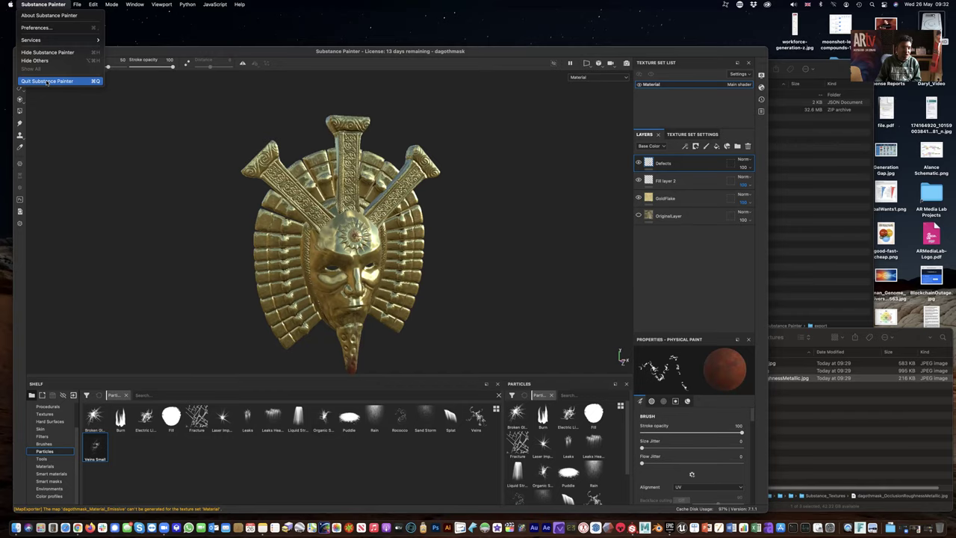
pyautogui.click(46, 81)
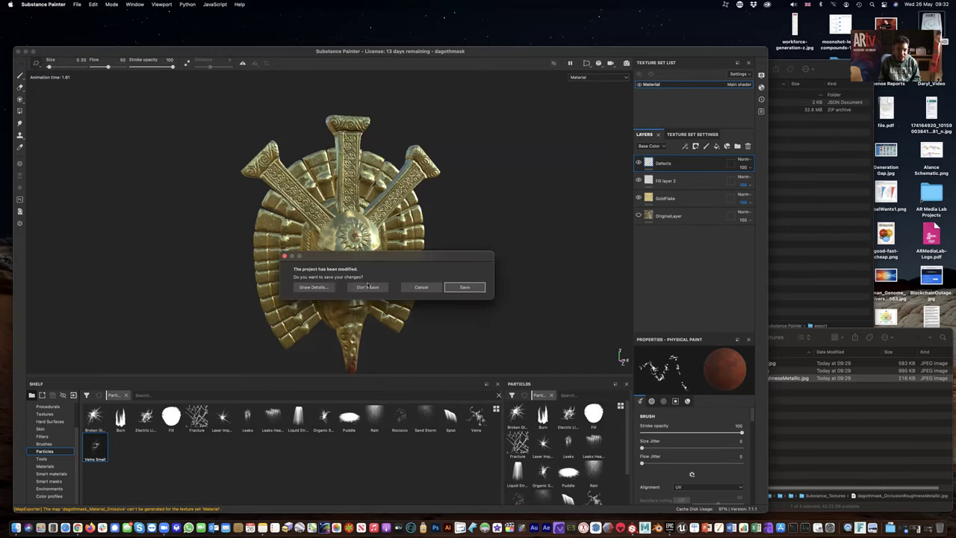
pyautogui.click(457, 289)
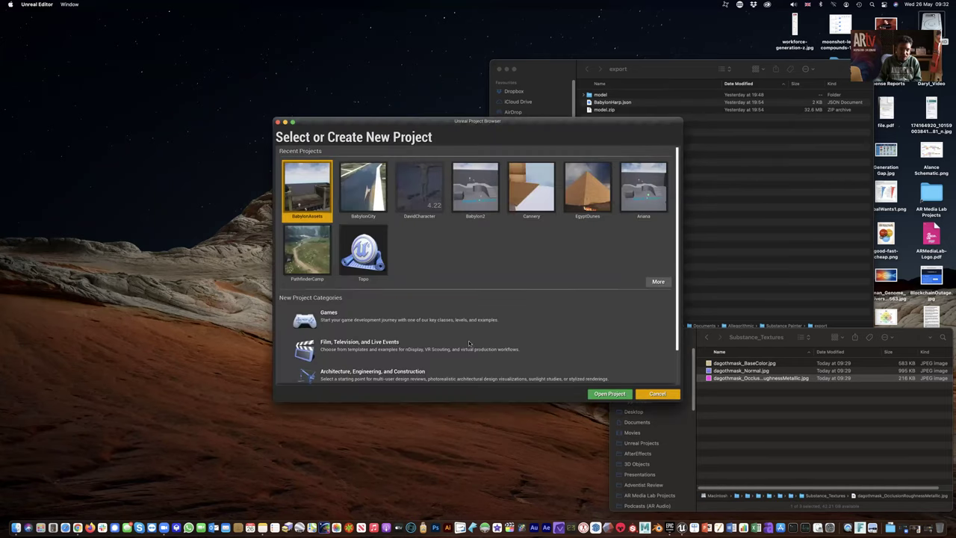
# - In the Unreal Project Browser, create a Games project named Dagoth_Mask from the Third Person template
pyautogui.click(404, 320)
pyautogui.click(562, 394)
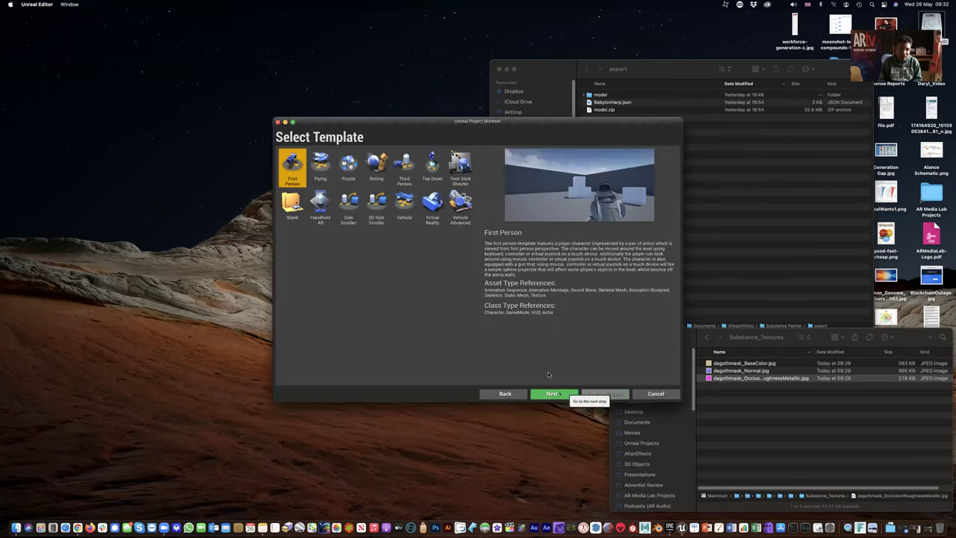
pyautogui.click(404, 166)
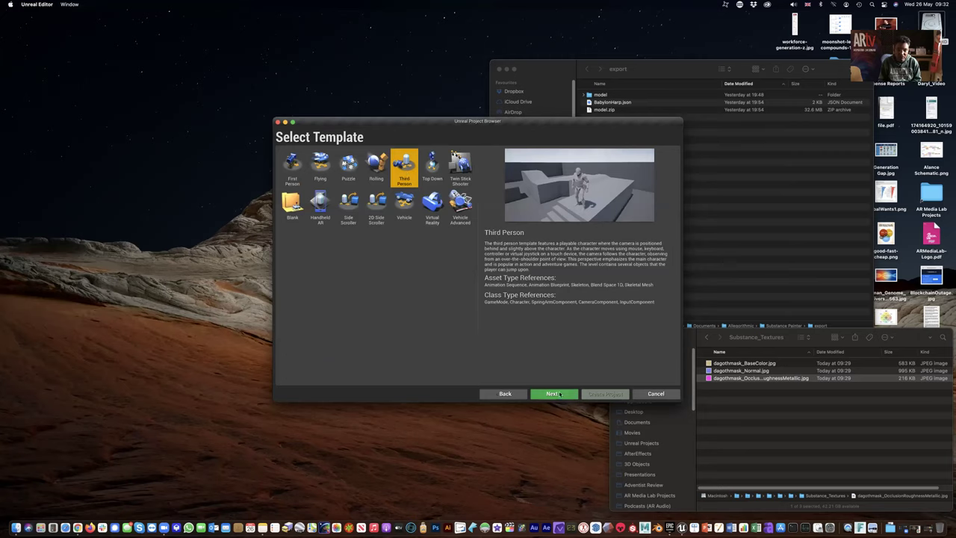
pyautogui.click(553, 393)
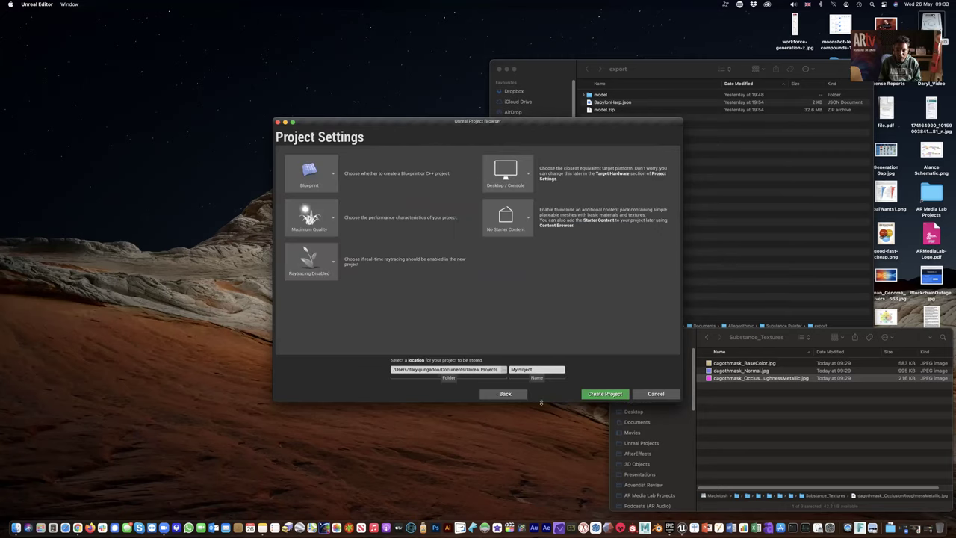
pyautogui.doubleClick(542, 370)
pyautogui.write('Dagoth')
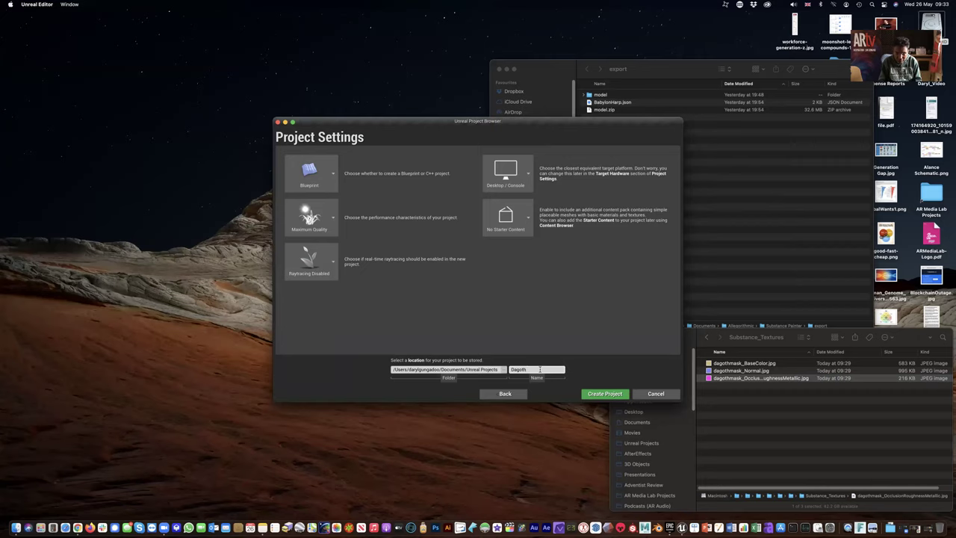
pyautogui.write('ask')
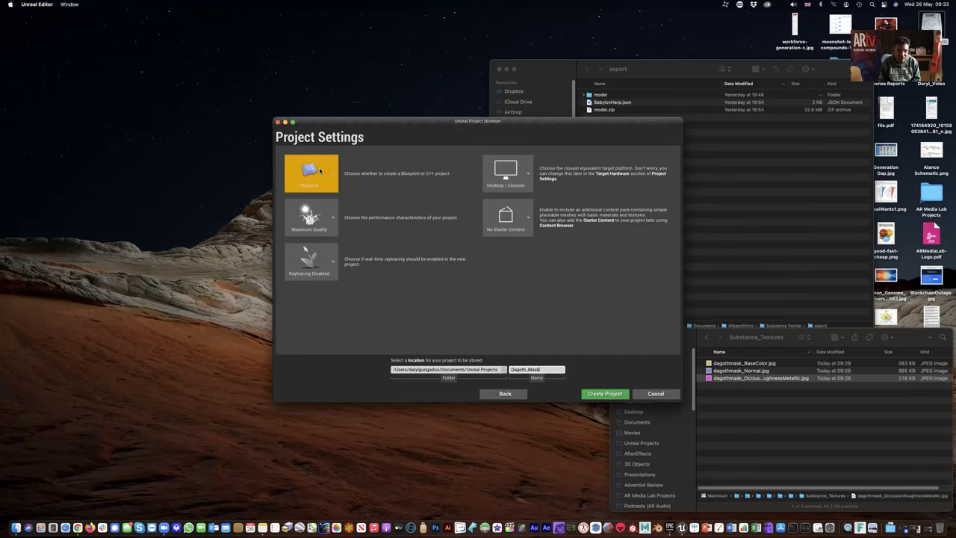
pyautogui.click(603, 393)
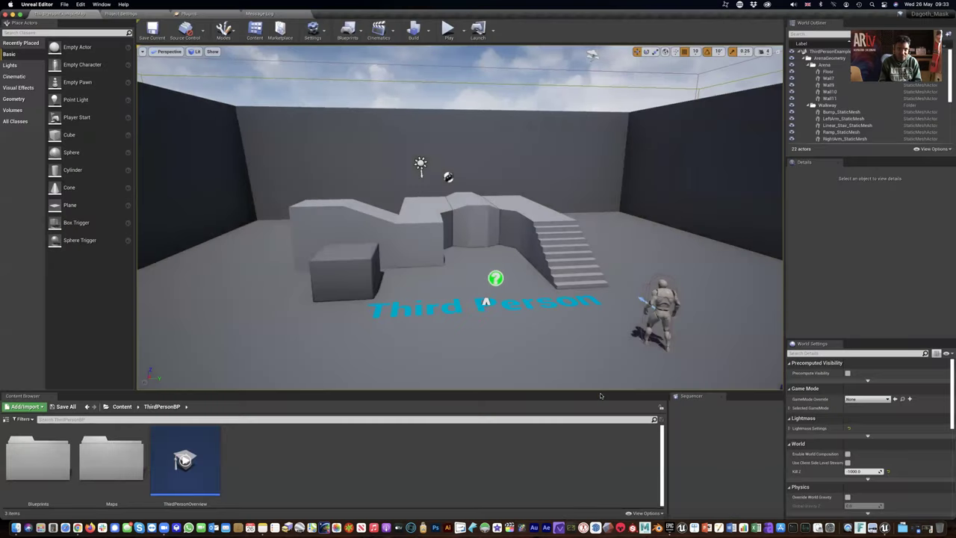
# - Reduce the Content Browser's thumbnail scale and show its folder tree
pyautogui.click(643, 513)
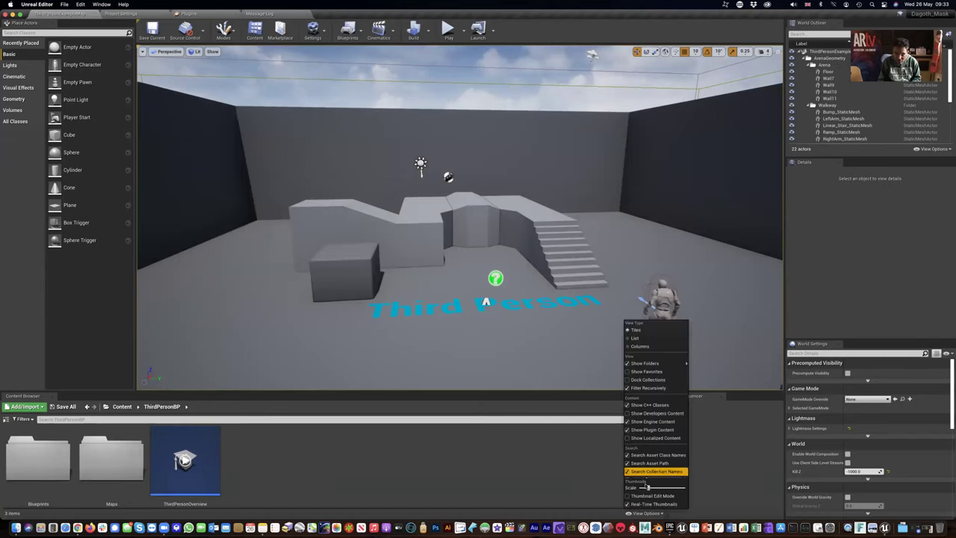
pyautogui.moveTo(648, 488); pyautogui.dragTo(644, 487)
pyautogui.click(203, 463)
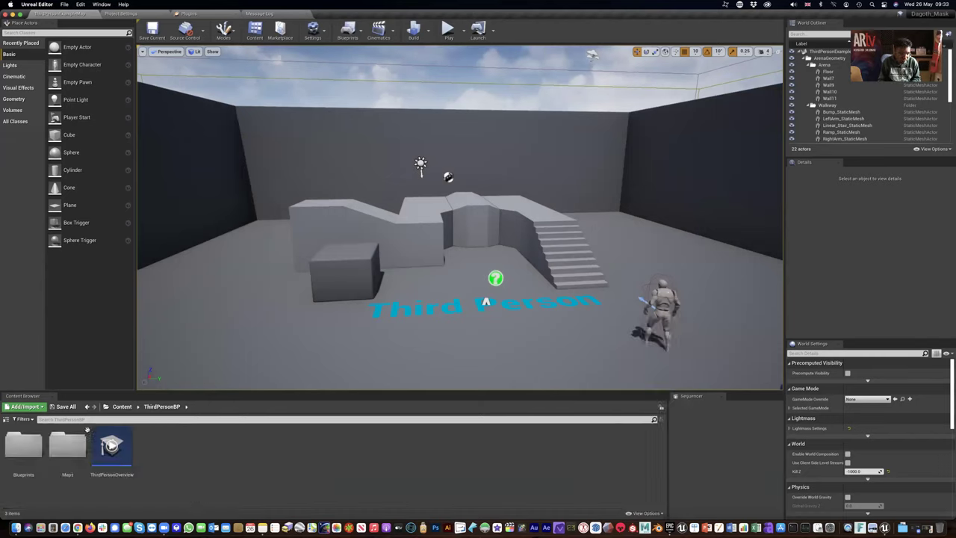
pyautogui.click(6, 420)
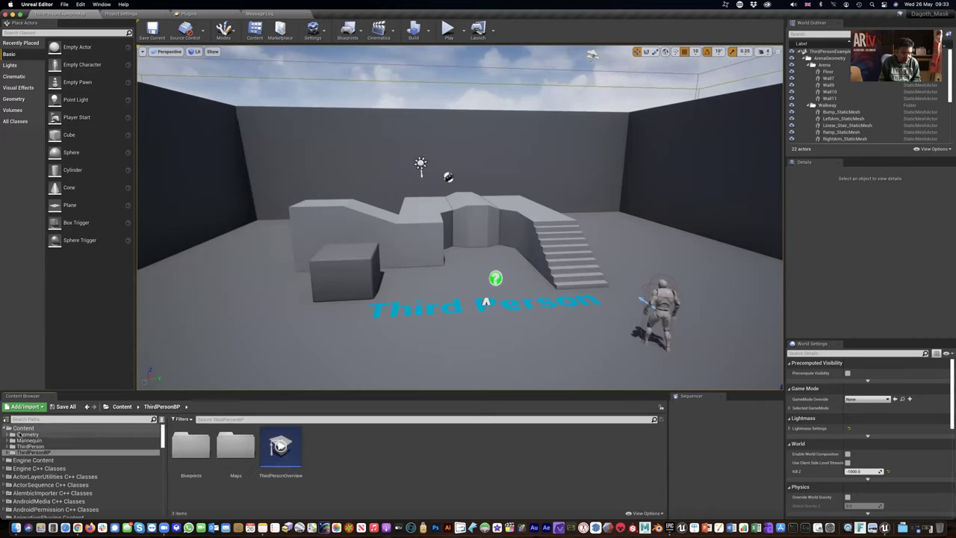
# - Create a new folder named DagothMask inside the Content folder
pyautogui.click(22, 428)
pyautogui.rightClick(28, 430)
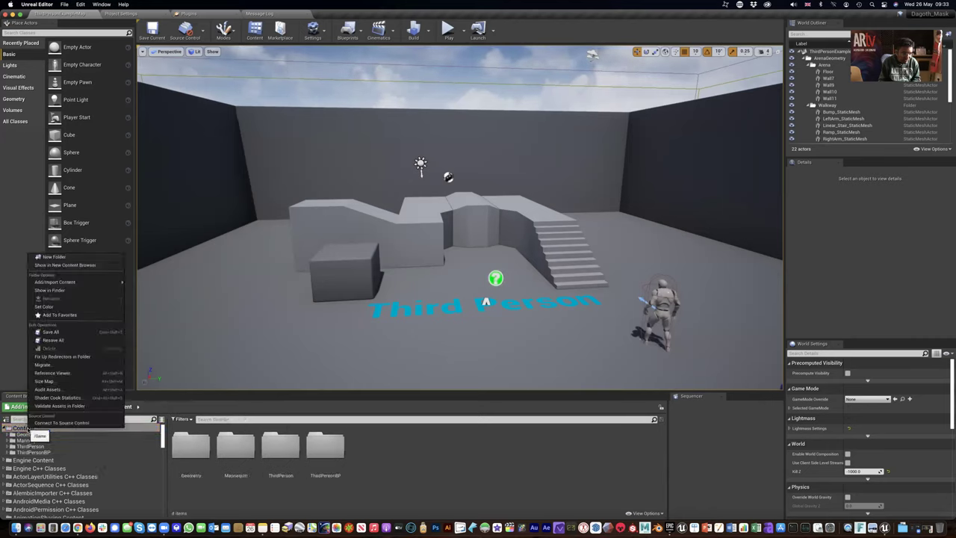
pyautogui.click(67, 260)
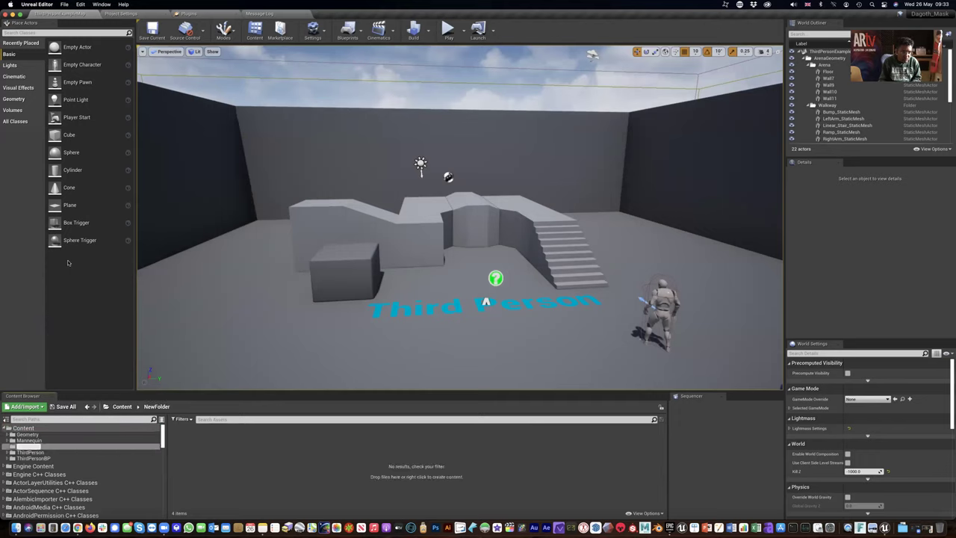
pyautogui.write('DagothMask')
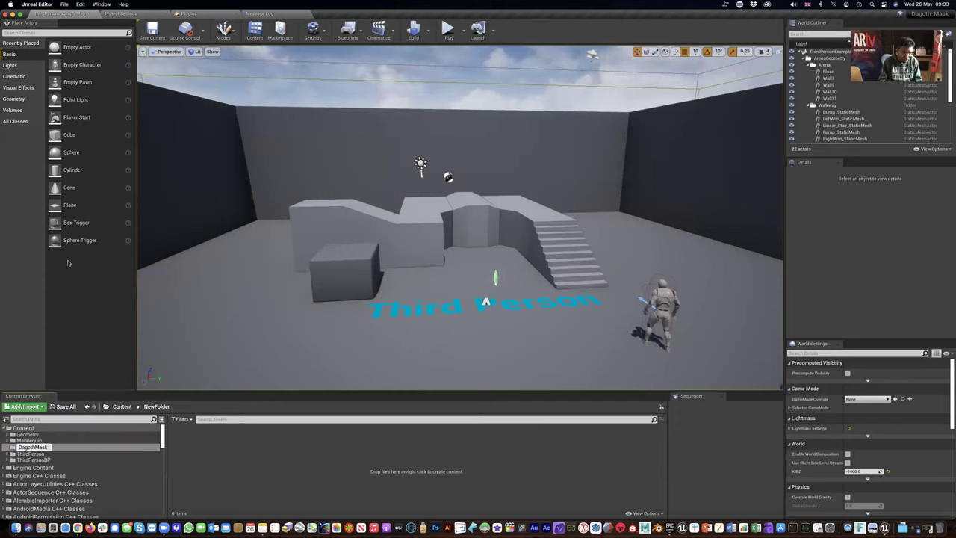
pyautogui.press('Return')
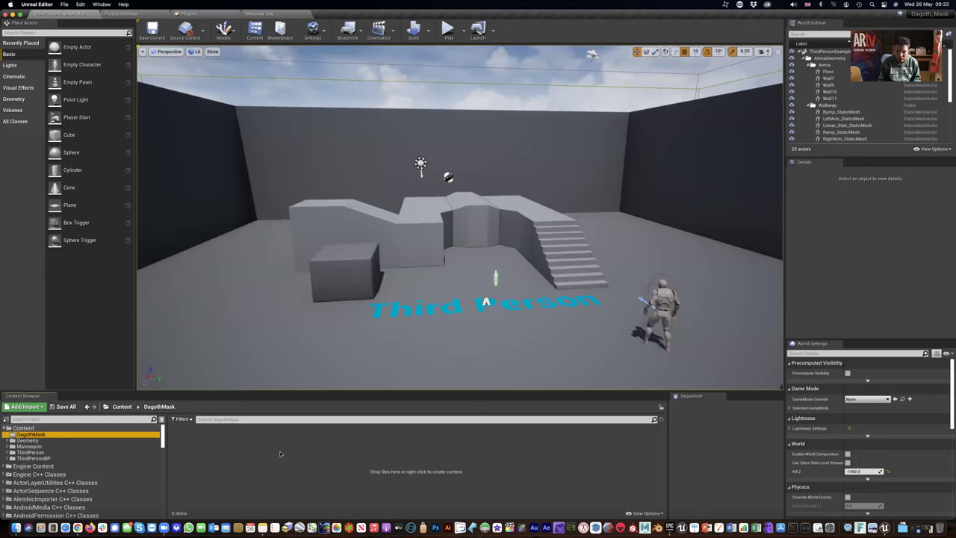
# - Switch to Finder, go up to the Dagoth Mask folder and close the unneeded export folder window
pyautogui.press('super+Tab')
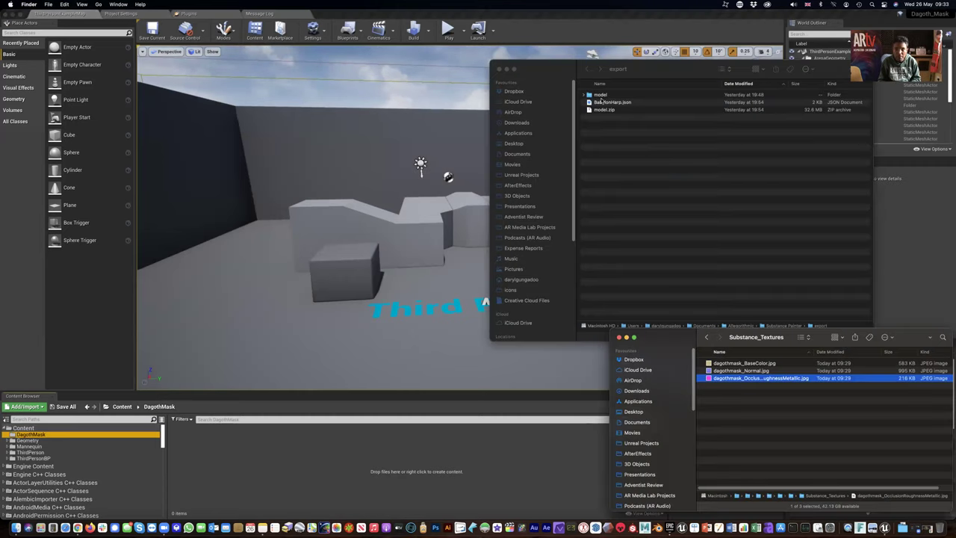
pyautogui.click(767, 412)
pyautogui.click(707, 337)
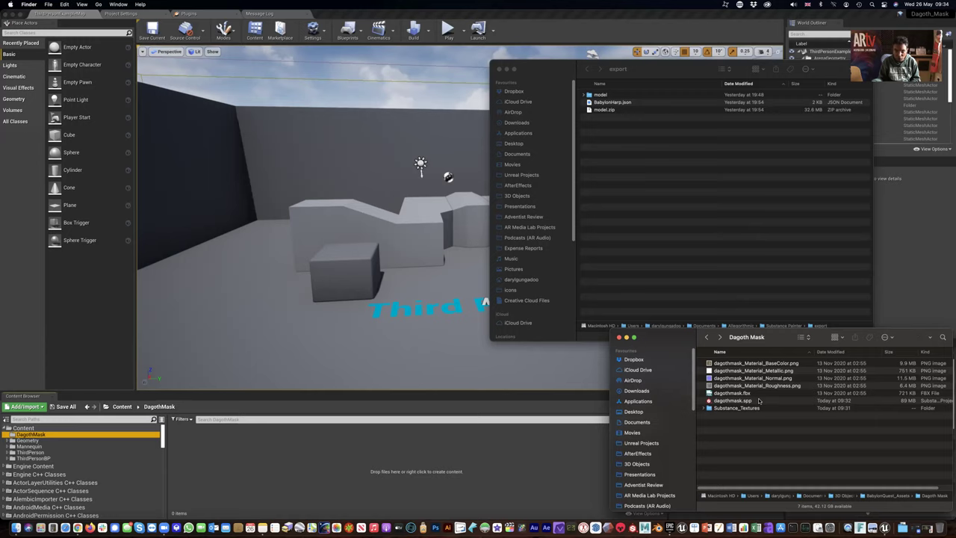
pyautogui.click(496, 69)
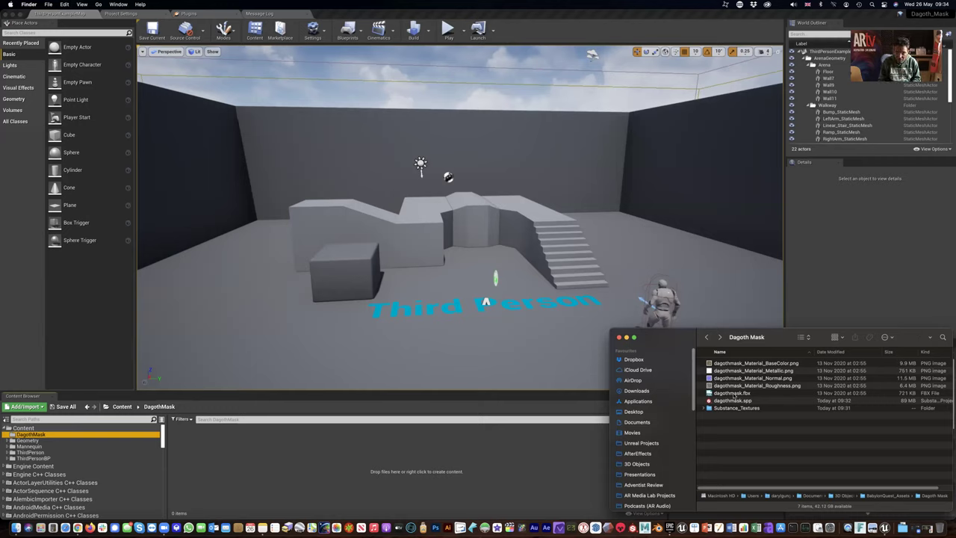
# - Import dagothmask.fbx into the DagothMask content folder with the default FBX options and return to the level editor
pyautogui.moveTo(690, 394); pyautogui.dragTo(322, 457)
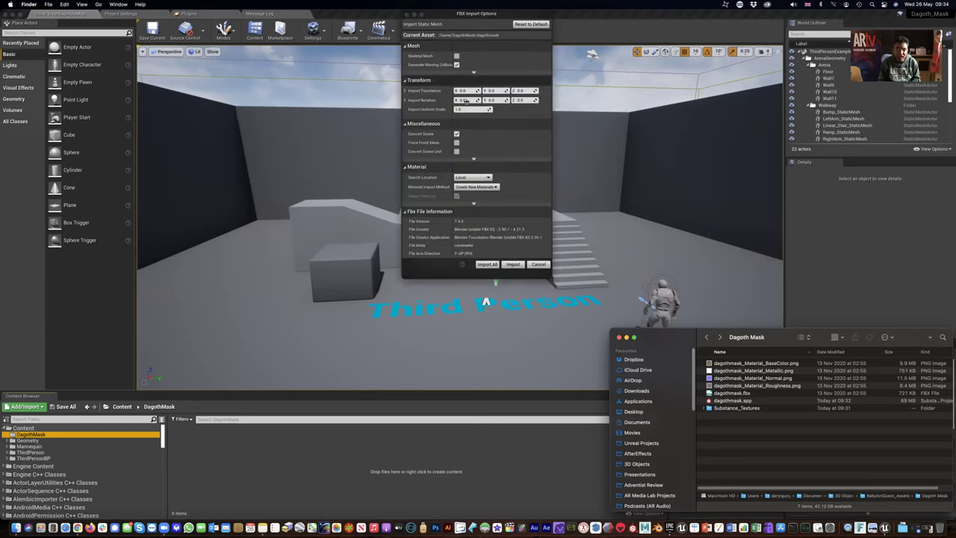
pyautogui.click(513, 265)
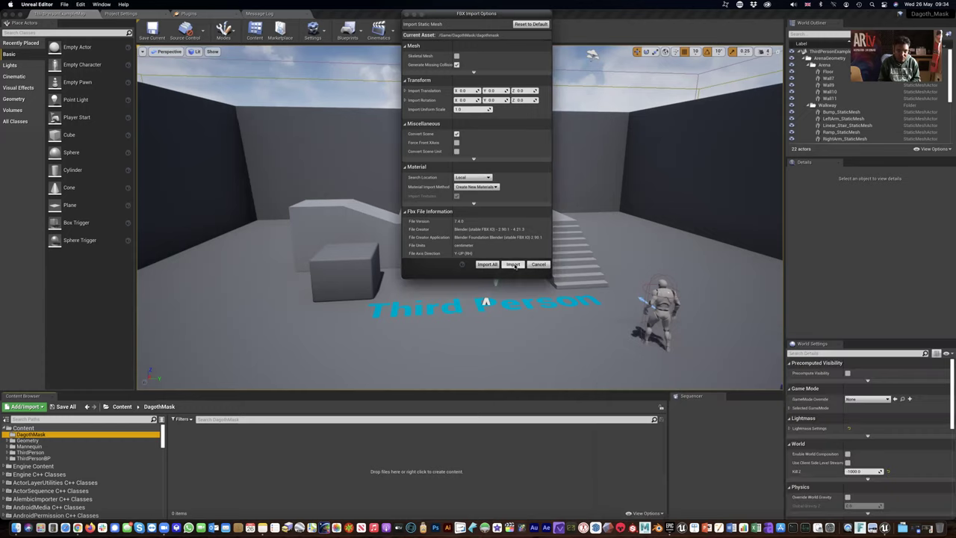
pyautogui.click(514, 265)
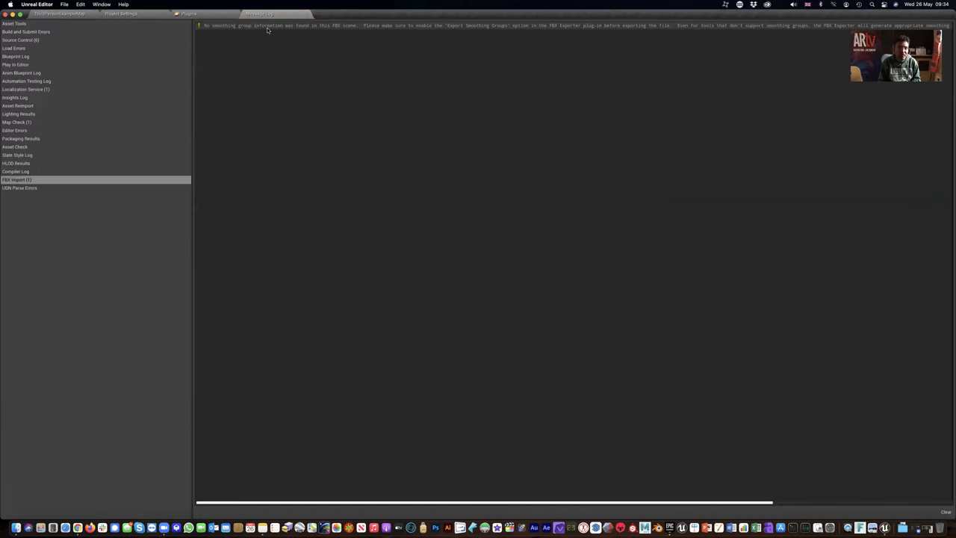
pyautogui.click(71, 13)
pyautogui.click(288, 459)
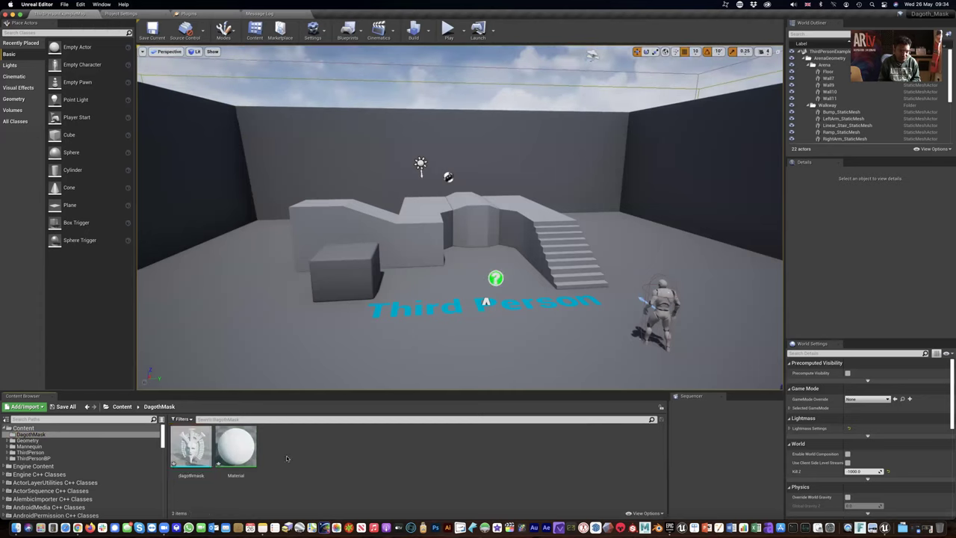
# - Open the dagothmask static mesh, examine its shape and size in the preview, and close its editor
pyautogui.doubleClick(193, 454)
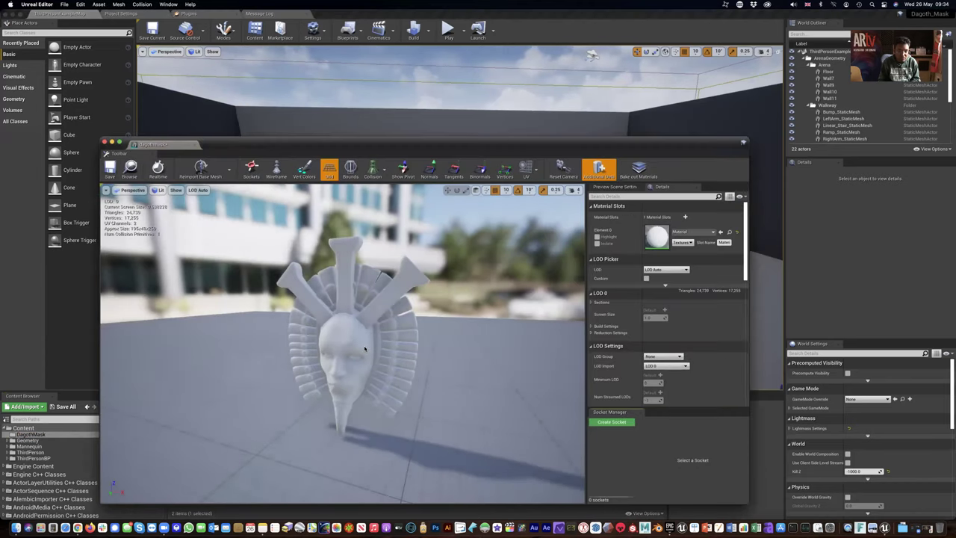
pyautogui.moveTo(365, 348); pyautogui.dragTo(371, 450)
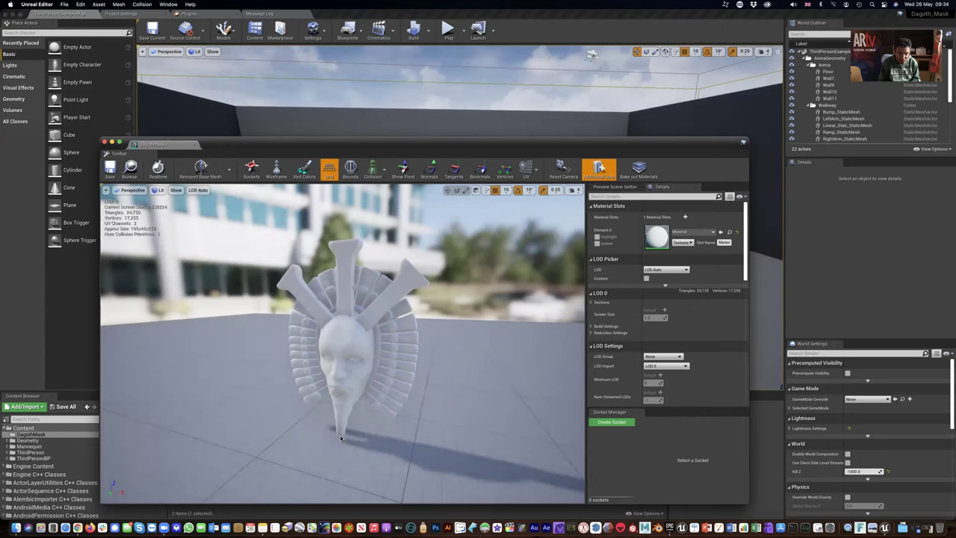
pyautogui.moveTo(341, 435); pyautogui.dragTo(362, 327)
pyautogui.scroll(-10, 306, 361)
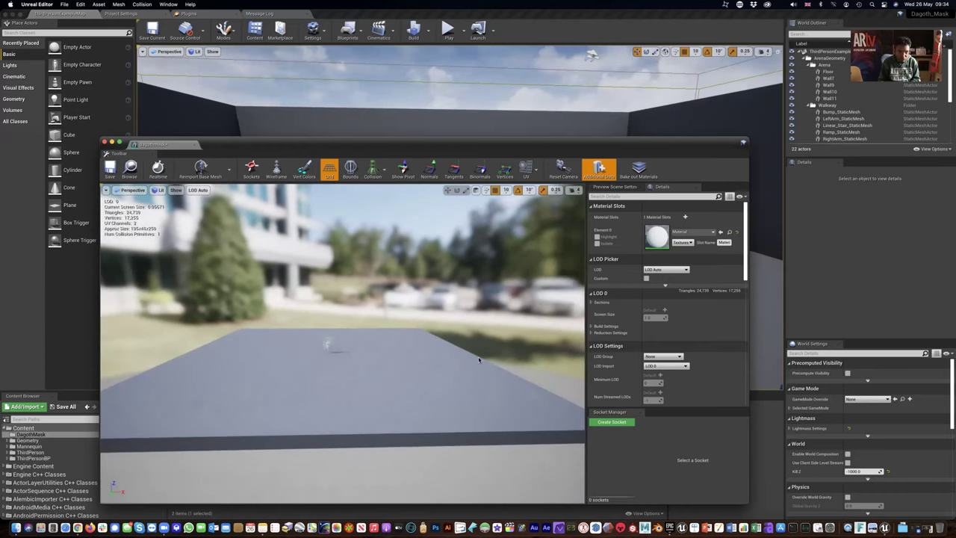
pyautogui.scroll(8, 325, 346)
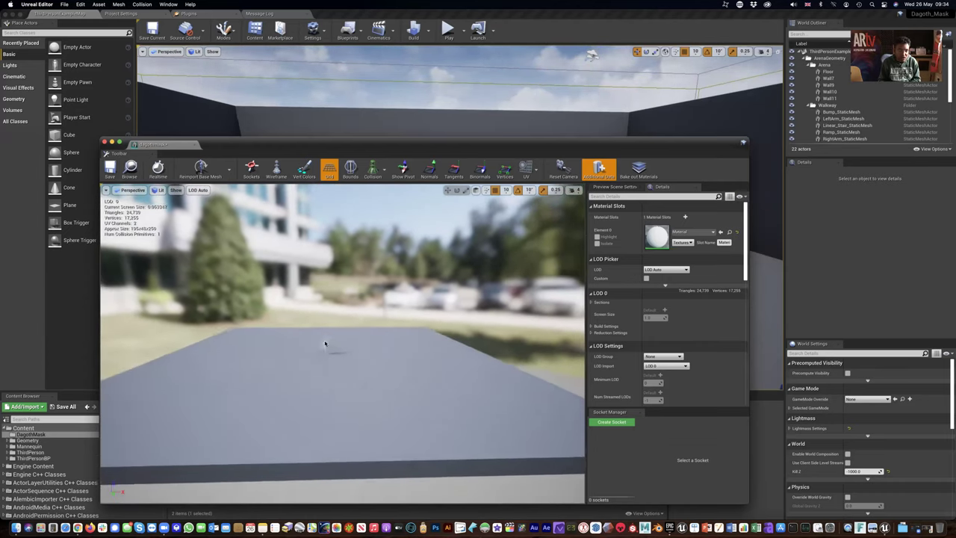
pyautogui.press('f')
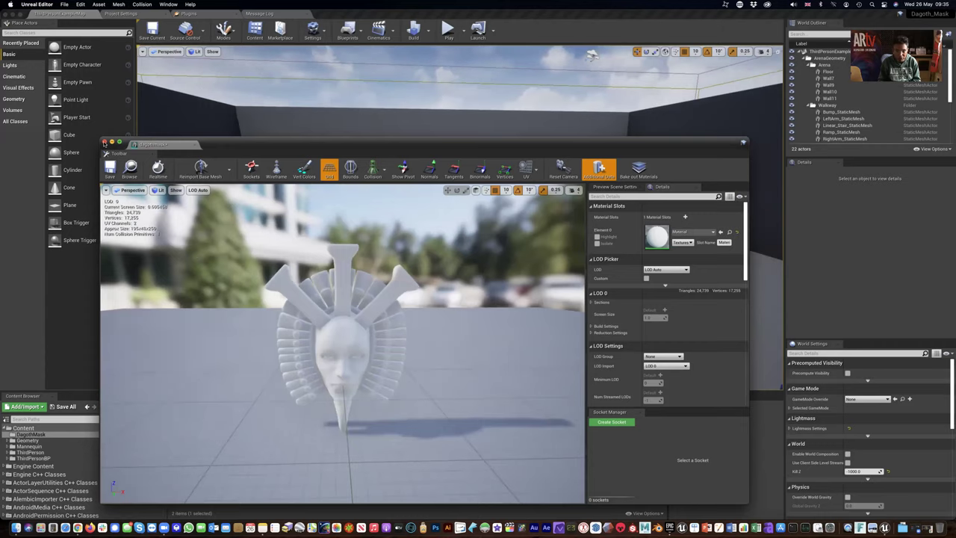
pyautogui.click(104, 142)
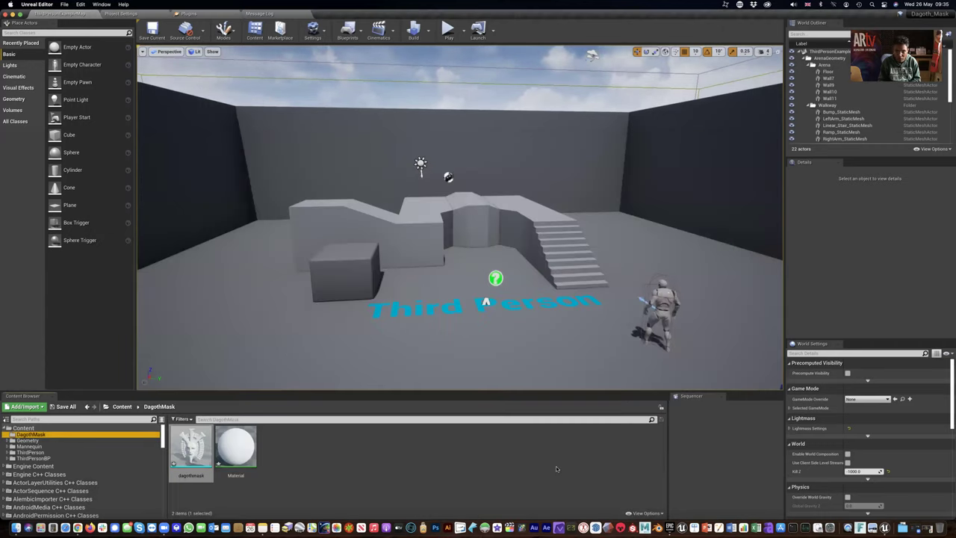
# - Reimport dagothmask.fbx, and delete both the imported Material, by force, and the dagothmask mesh from the DagothMask folder
pyautogui.press('super+Tab')
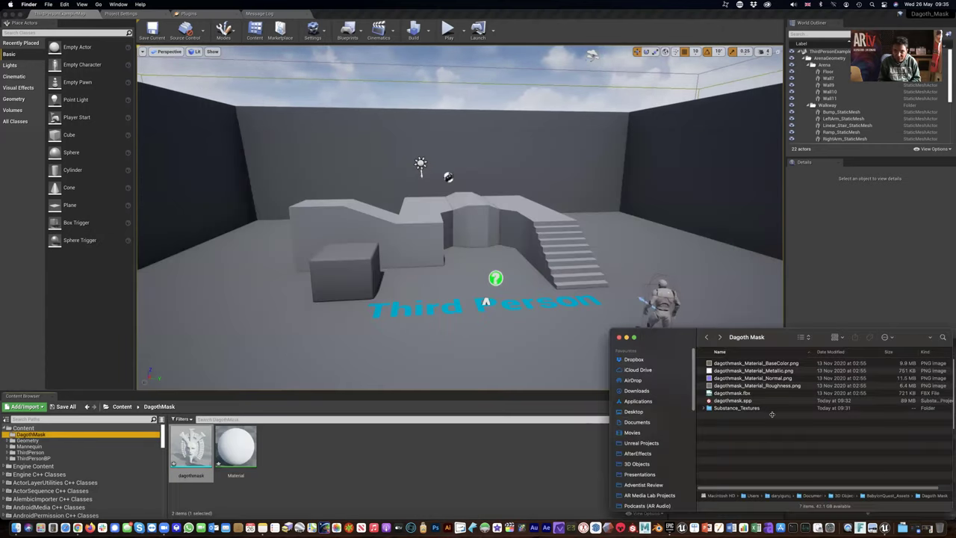
pyautogui.moveTo(728, 394); pyautogui.dragTo(394, 458)
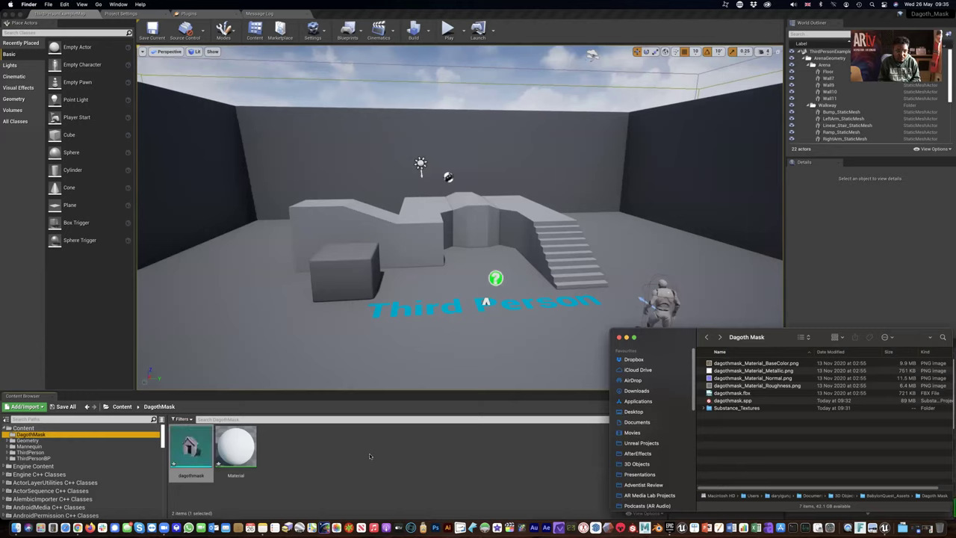
pyautogui.click(240, 456)
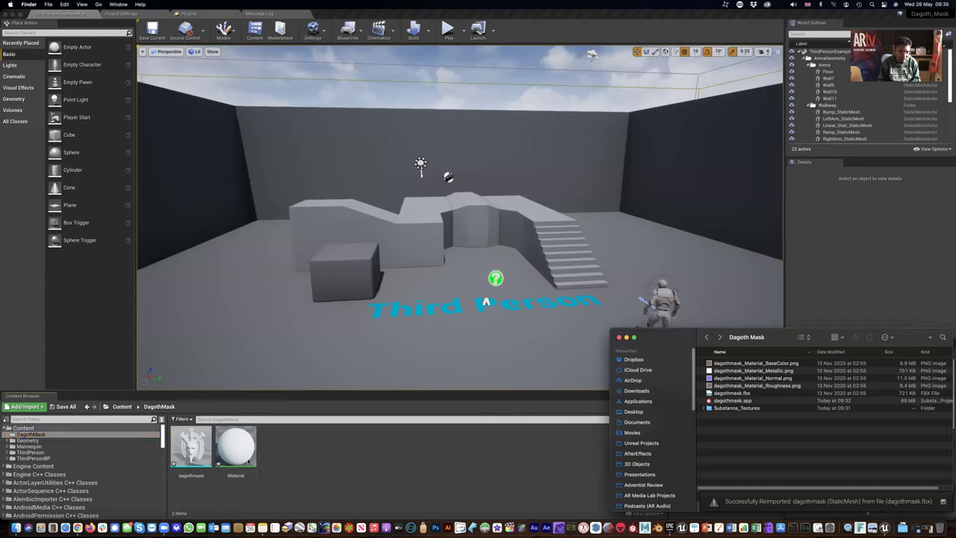
pyautogui.keyDown('shift'); pyautogui.click(196, 453); pyautogui.keyUp('shift')
pyautogui.press('Delete')
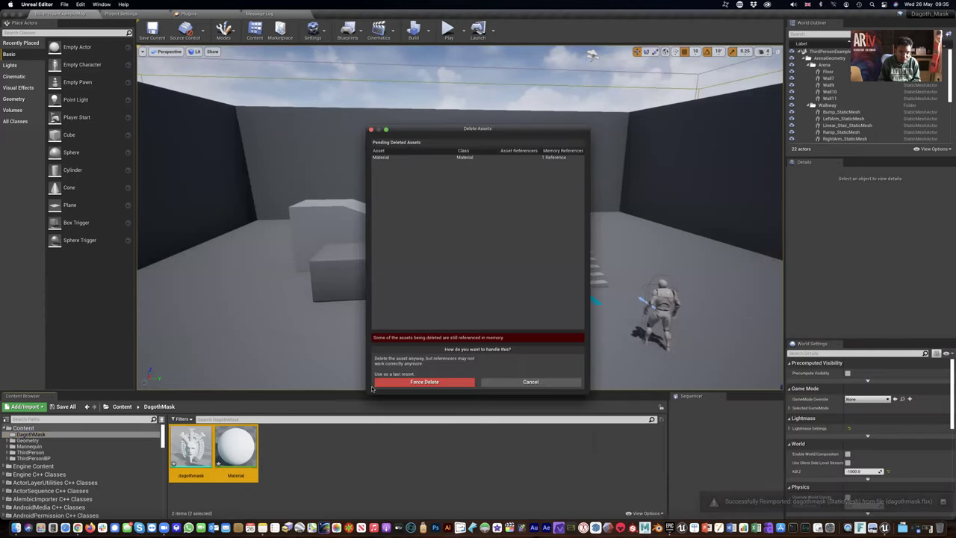
pyautogui.click(426, 382)
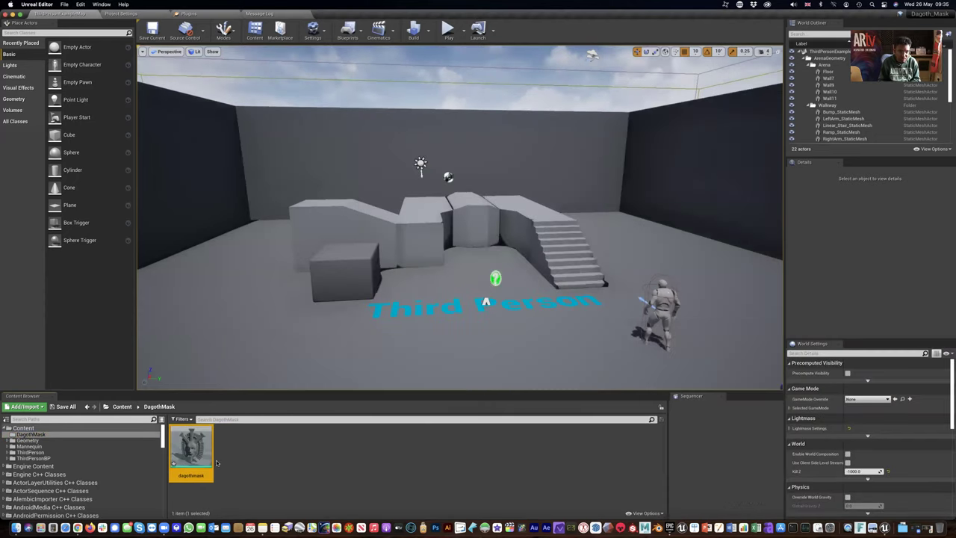
pyautogui.press('Delete')
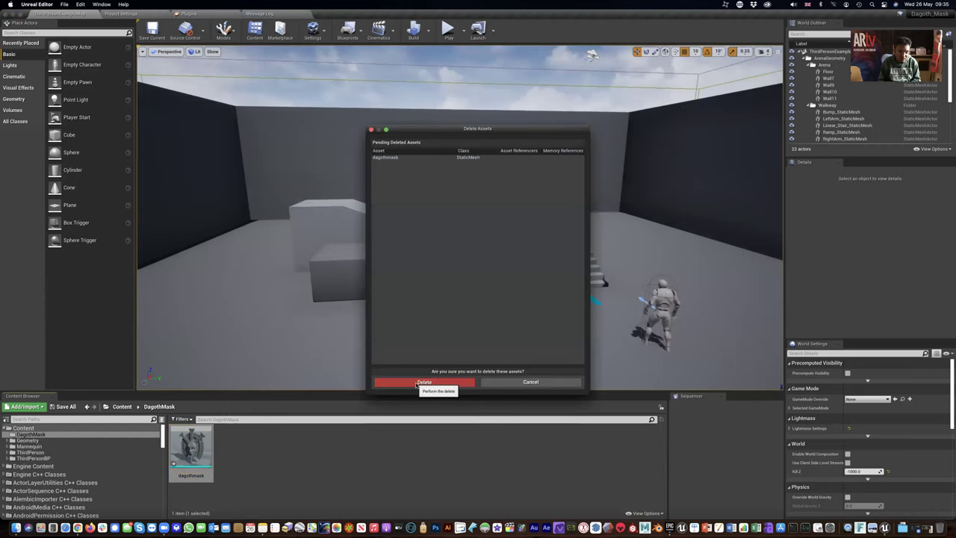
pyautogui.click(426, 382)
# - Start importing dagothmask.fbx into the empty DagothMask folder and edit the import uniform scale
pyautogui.press('super+Tab')
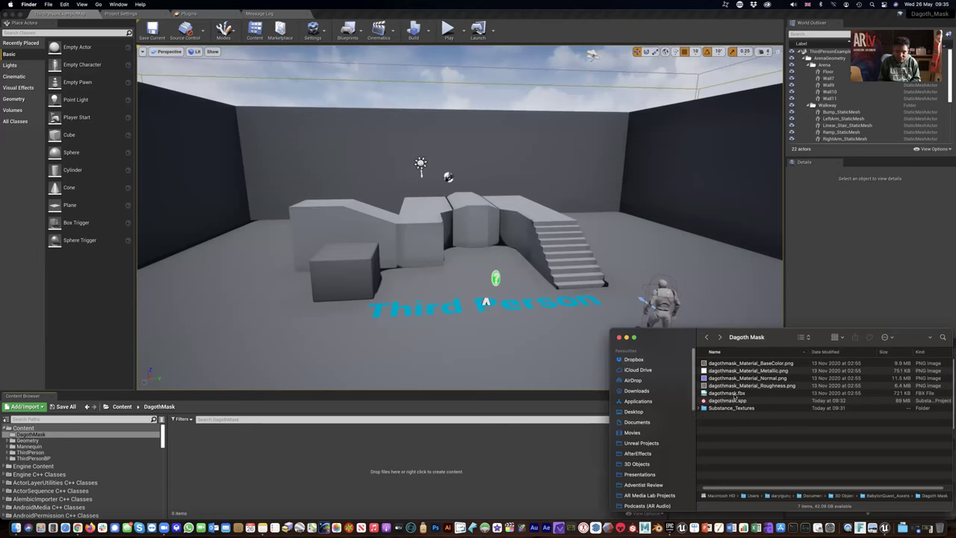
pyautogui.moveTo(726, 396); pyautogui.dragTo(316, 474)
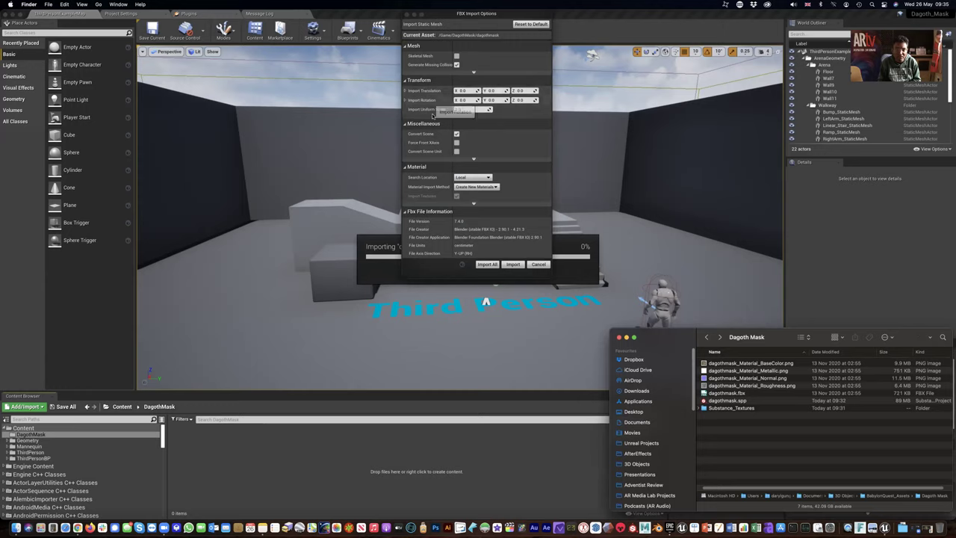
pyautogui.click(481, 109)
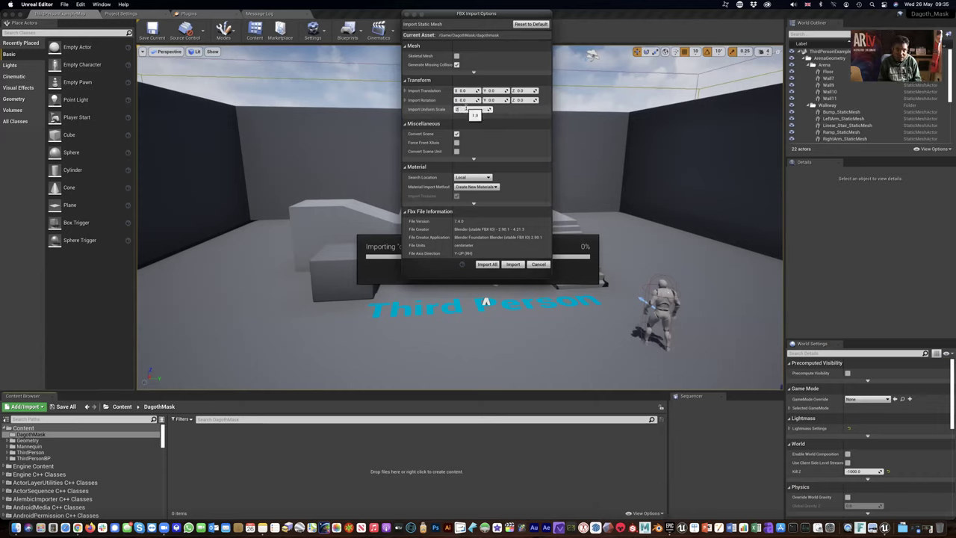
pyautogui.click(513, 115)
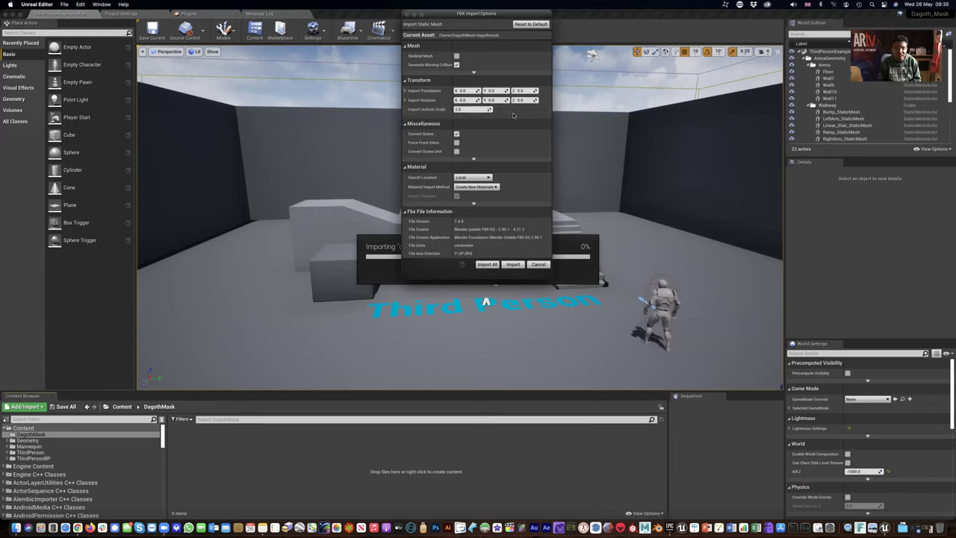
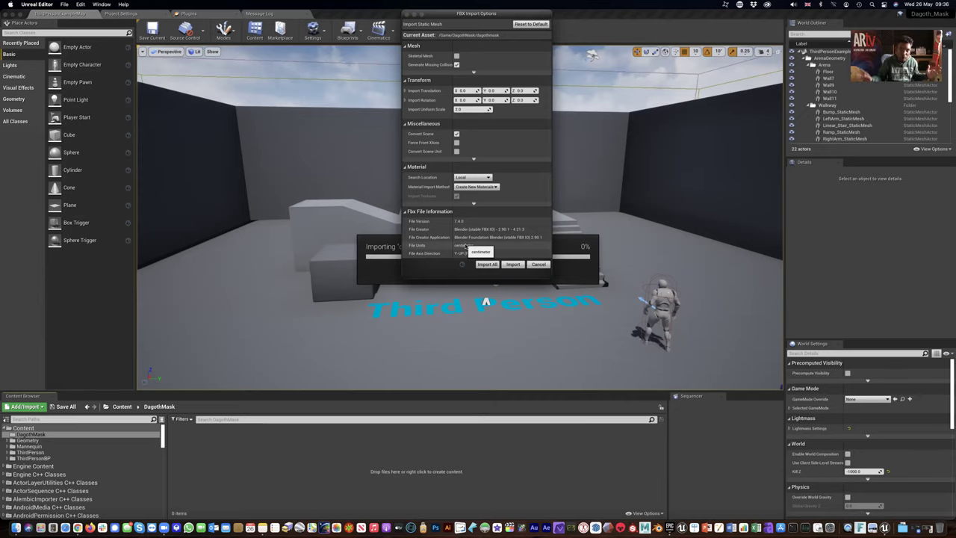
# - Import dagothmask.fbx with the import uniform scale of 2.0 and return to the level editor
pyautogui.click(514, 264)
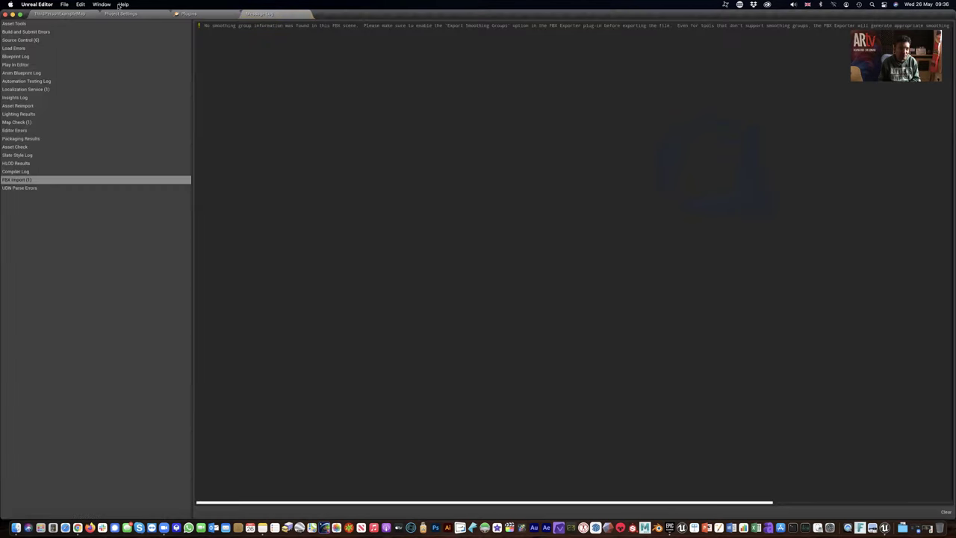
pyautogui.click(75, 14)
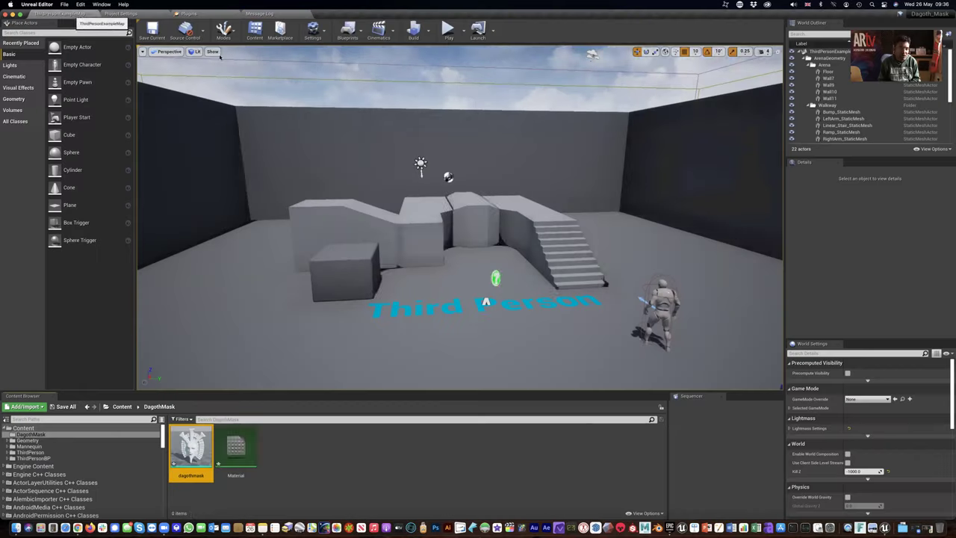
# - Open the dagothmask static mesh, examine its size in the preview and its material slot, and close its editor
pyautogui.doubleClick(193, 451)
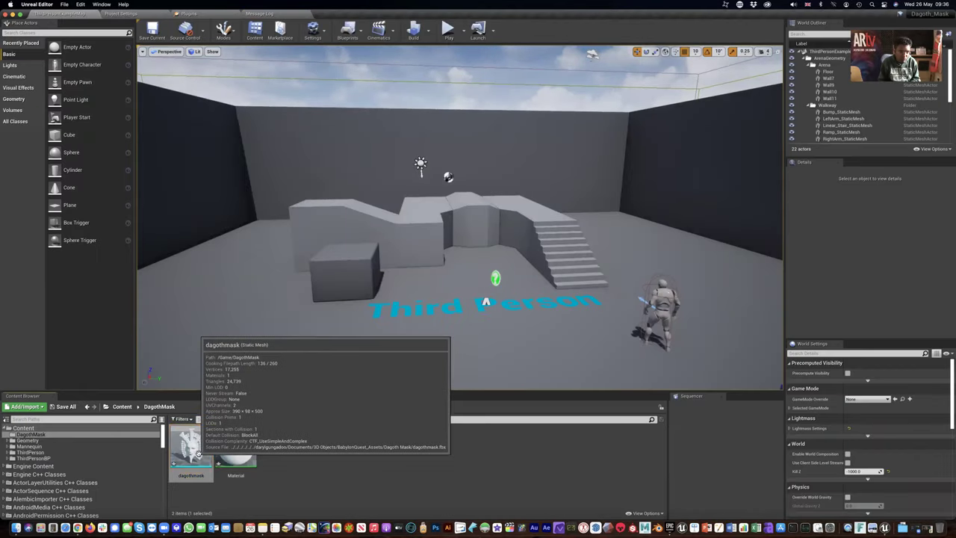
pyautogui.scroll(-10, 376, 348)
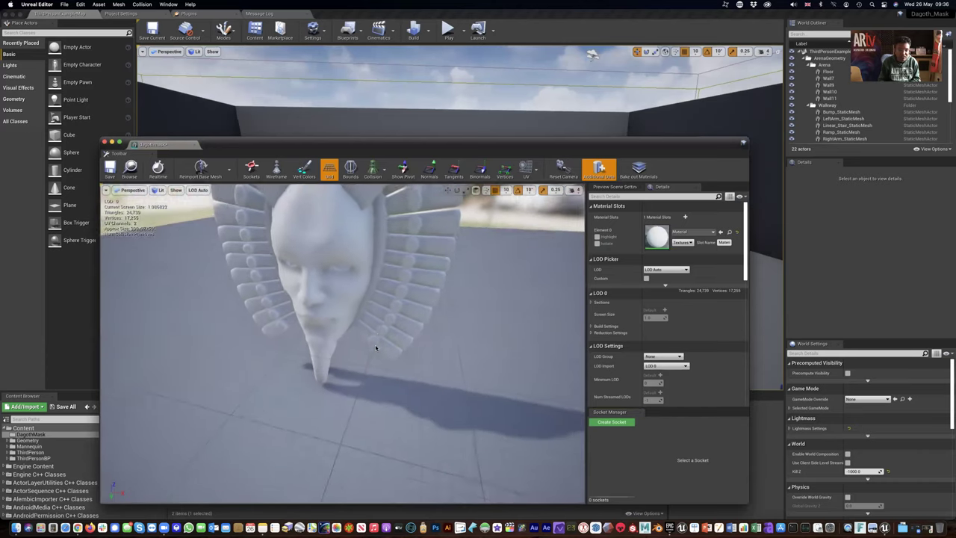
pyautogui.scroll(-5, 375, 348)
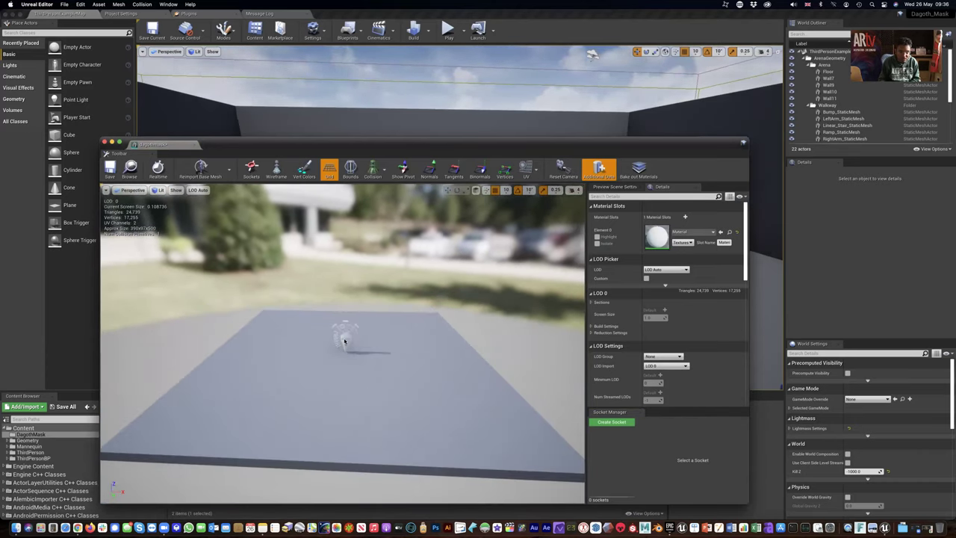
pyautogui.scroll(8, 344, 342)
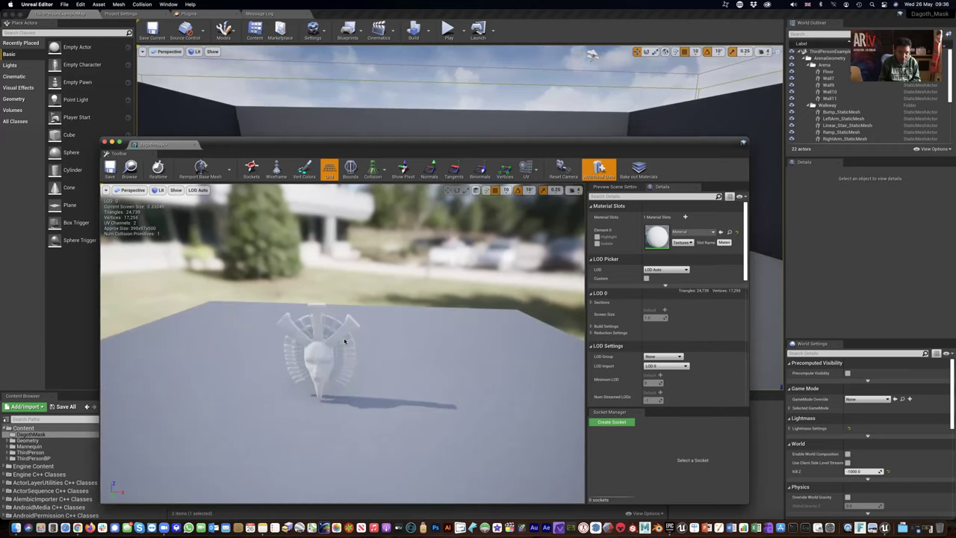
pyautogui.scroll(4, 344, 342)
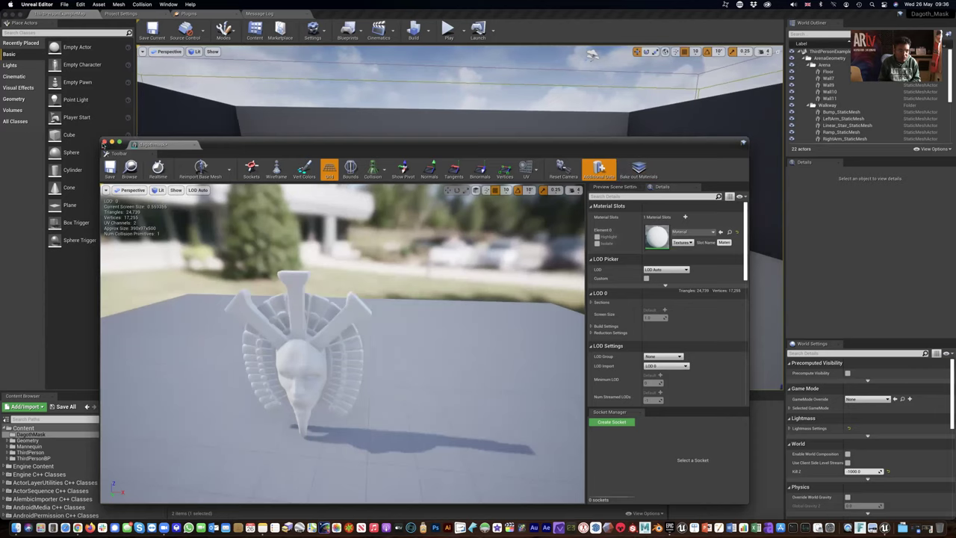
pyautogui.click(106, 142)
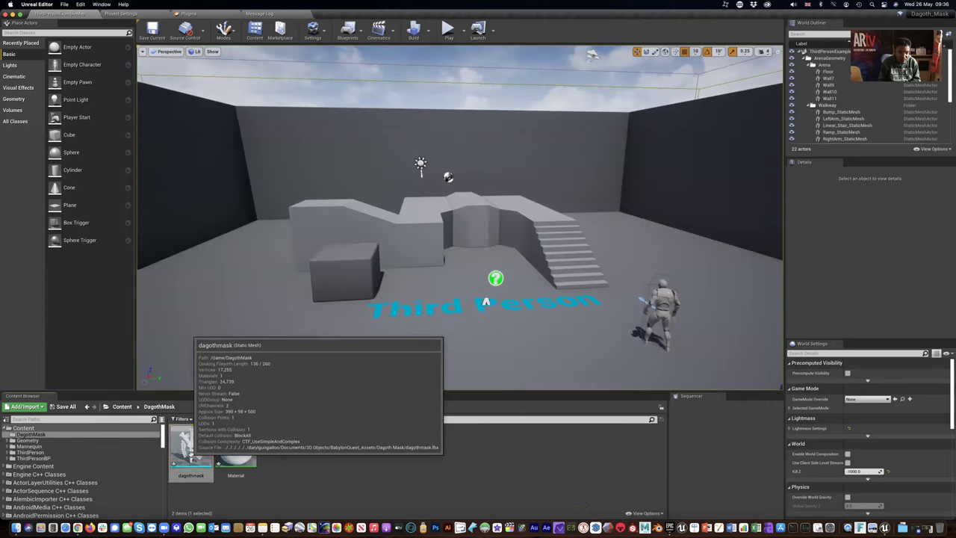
pyautogui.doubleClick(190, 452)
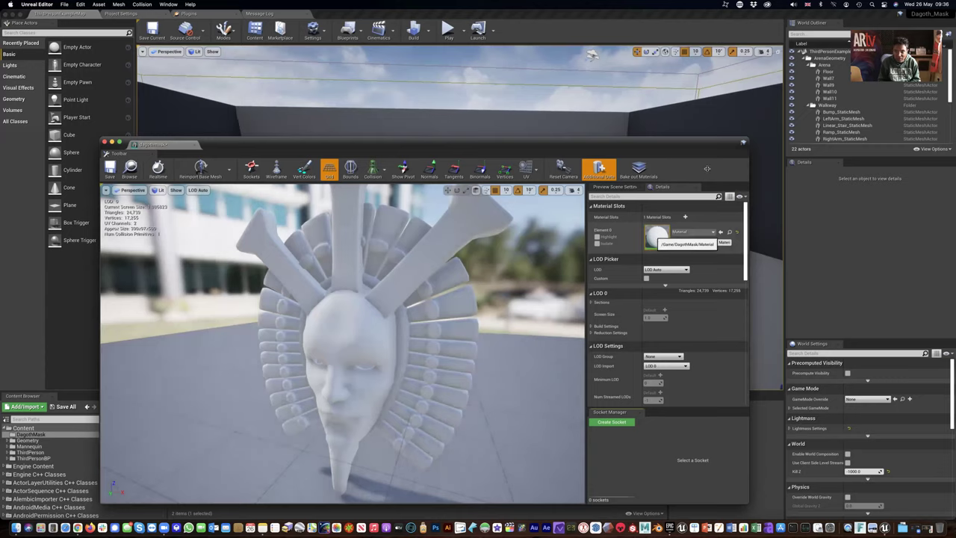
pyautogui.click(106, 142)
# - Rename the imported Material in the DagothMask folder as Dagoth_M
pyautogui.click(236, 460)
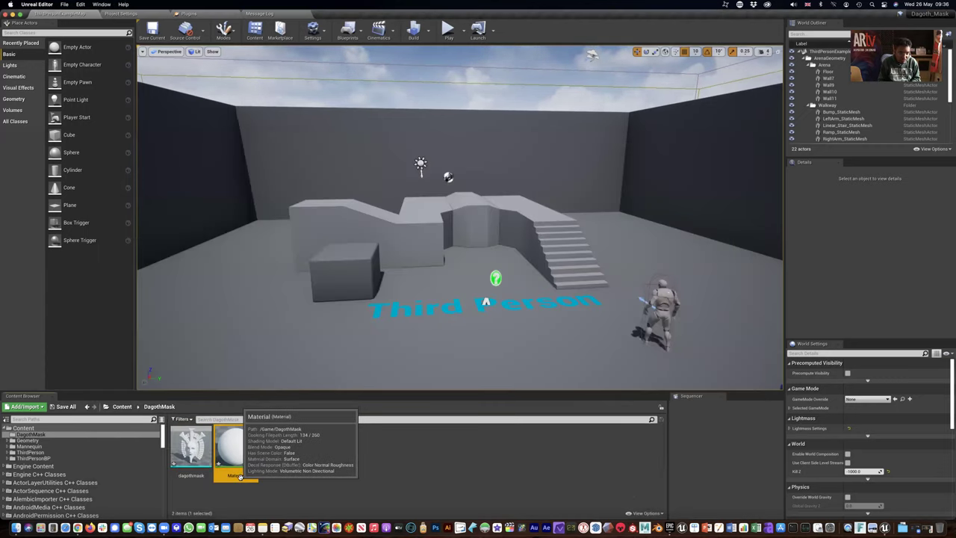
pyautogui.click(238, 476)
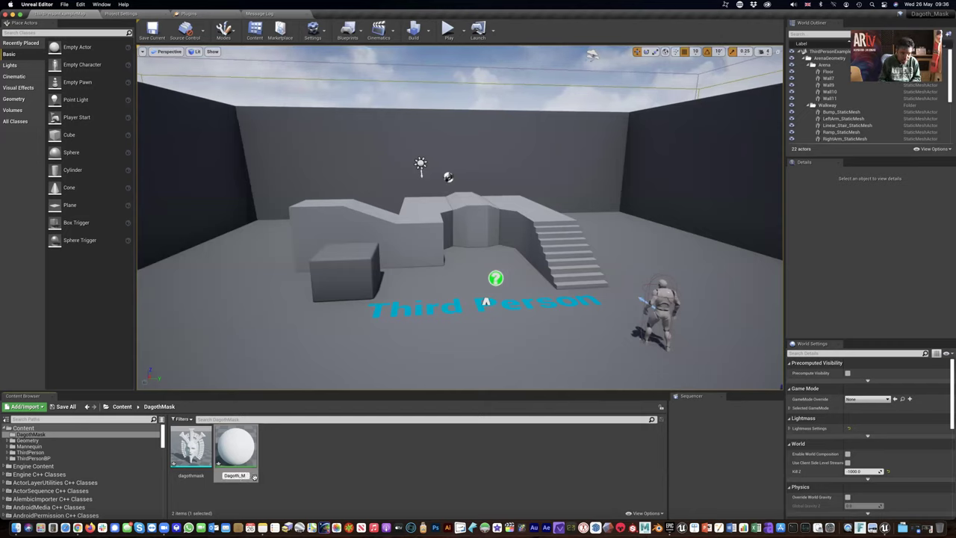
pyautogui.write('Dagoth_M')
pyautogui.press('Return')
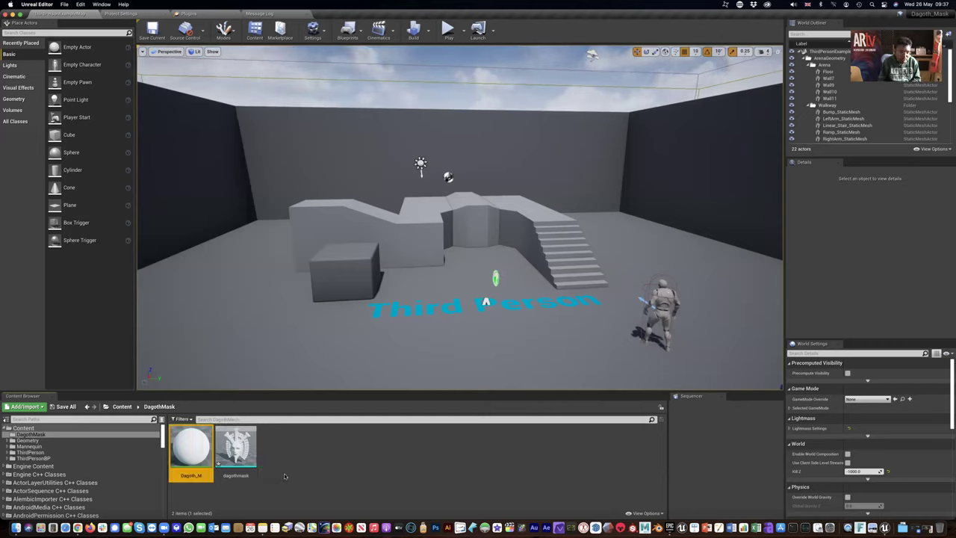
pyautogui.click(273, 486)
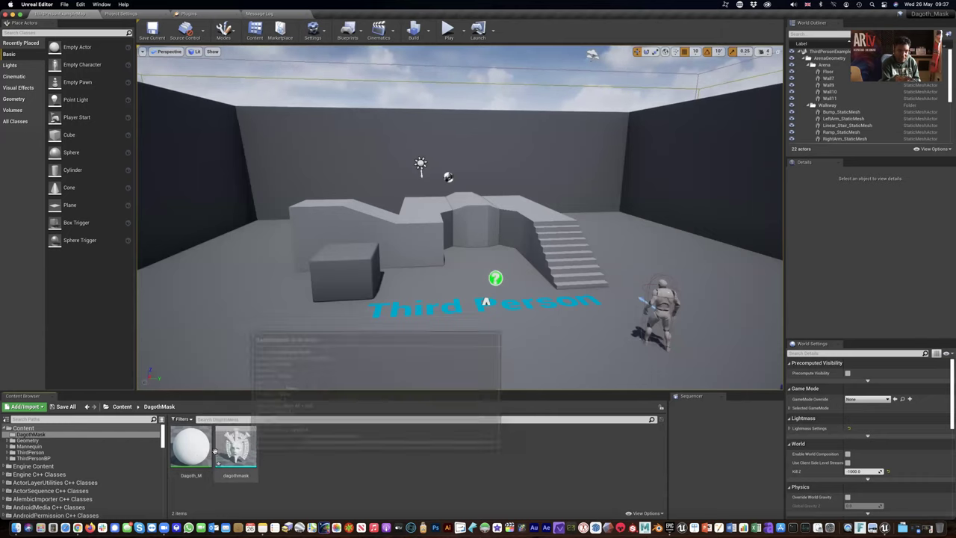
# - Rename the mask's imported material as Dagoth1_M
pyautogui.rightClick(297, 448)
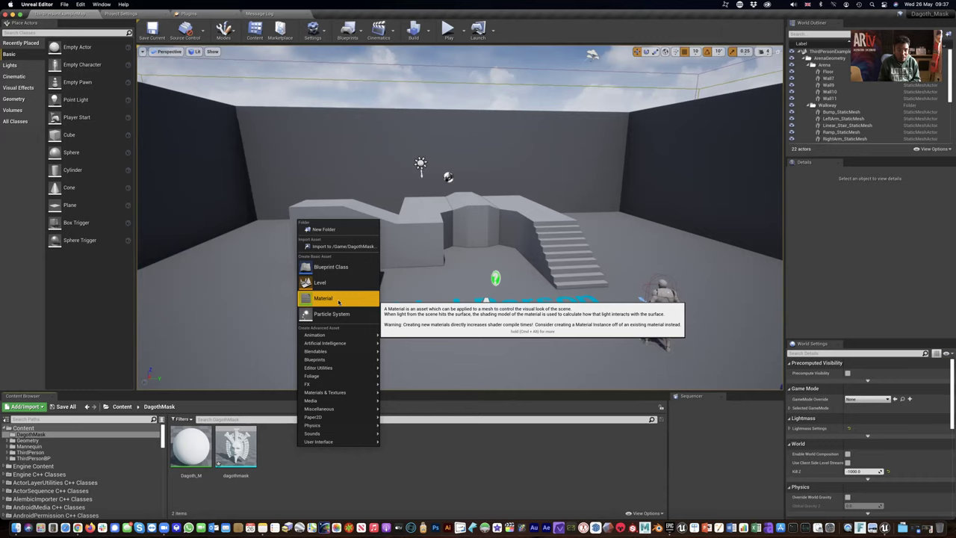
pyautogui.click(285, 467)
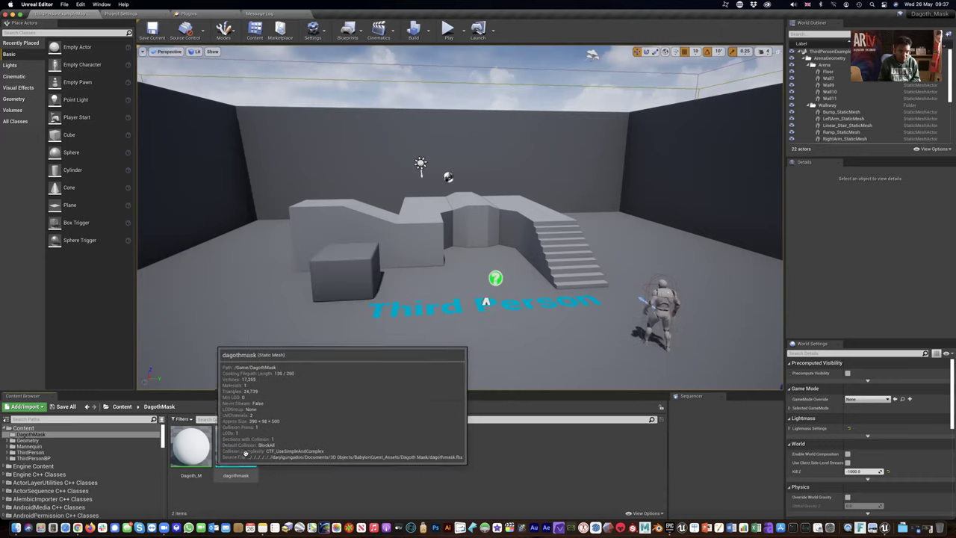
pyautogui.click(193, 476)
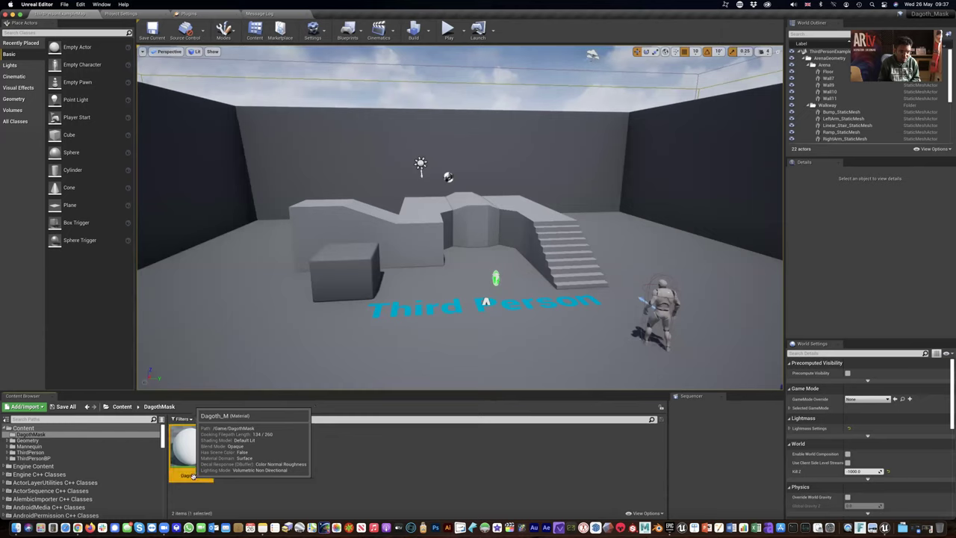
pyautogui.click(202, 476)
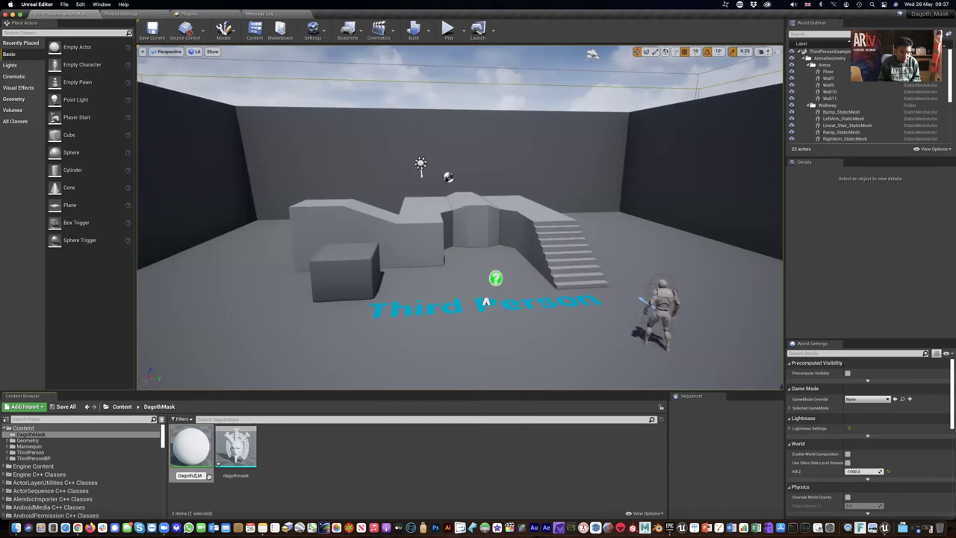
pyautogui.press('BackSpace')
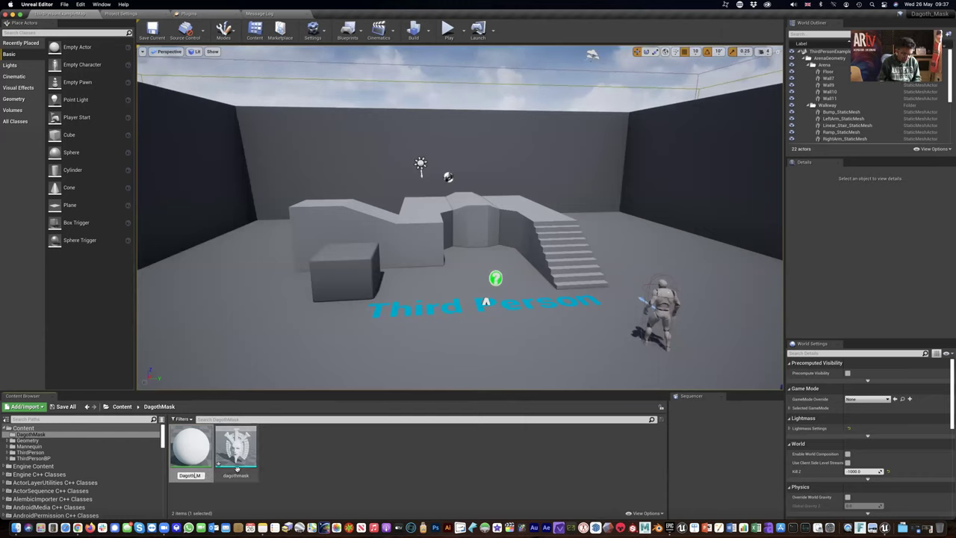
pyautogui.press('Return')
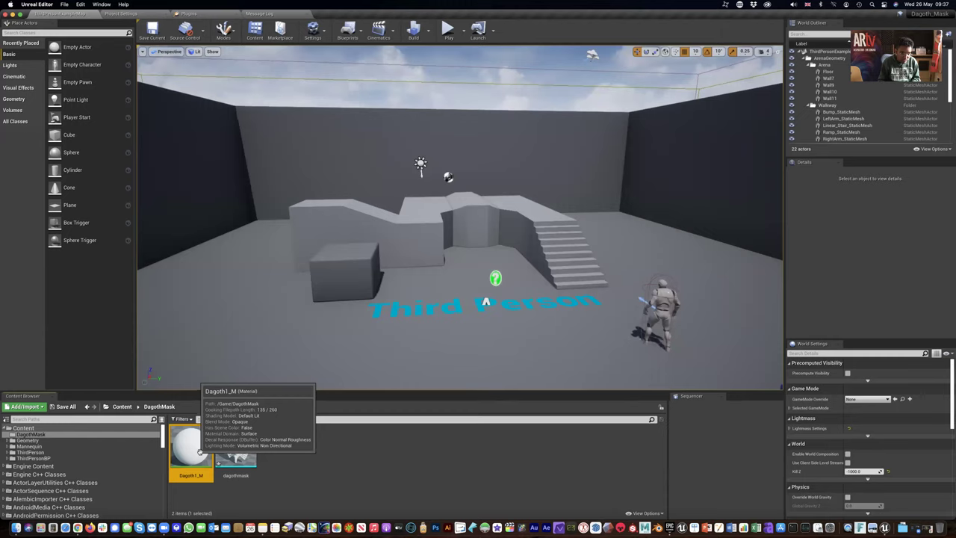
# - Create a second material named Dagoth2_M in the DagothMask folder
pyautogui.rightClick(290, 450)
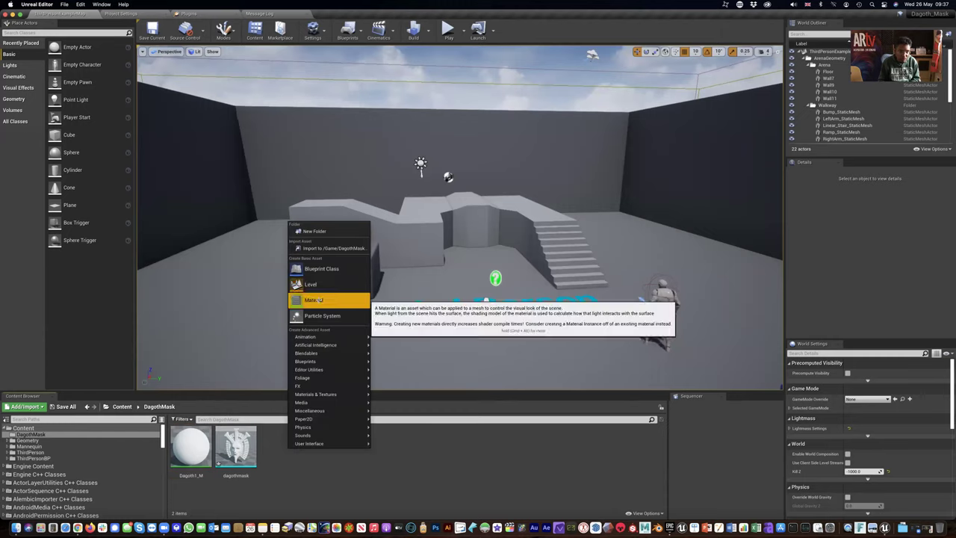
pyautogui.click(318, 300)
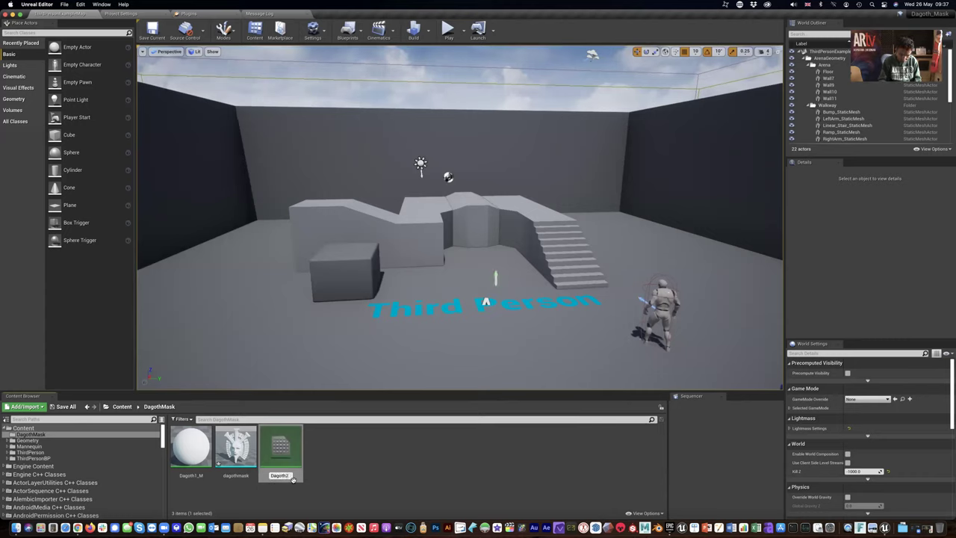
pyautogui.press('Return')
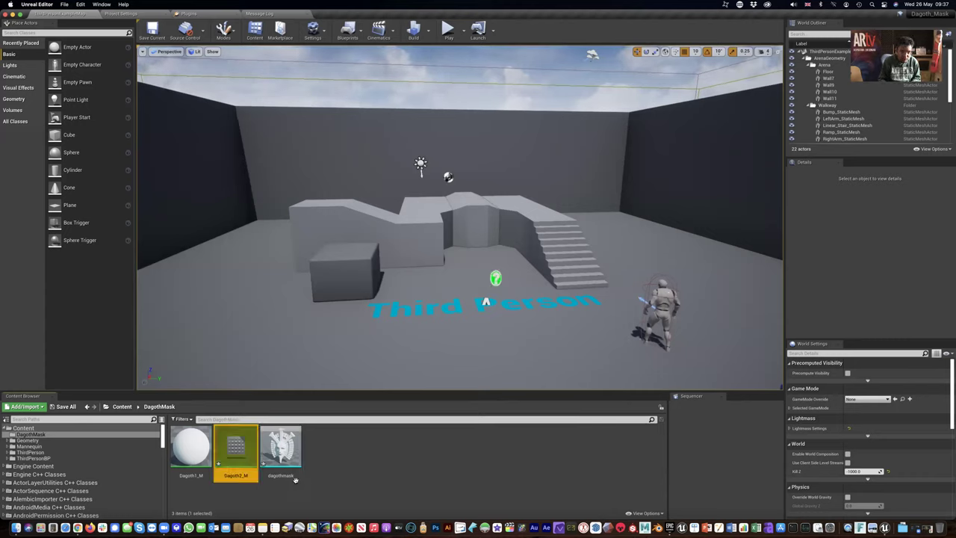
pyautogui.click(334, 459)
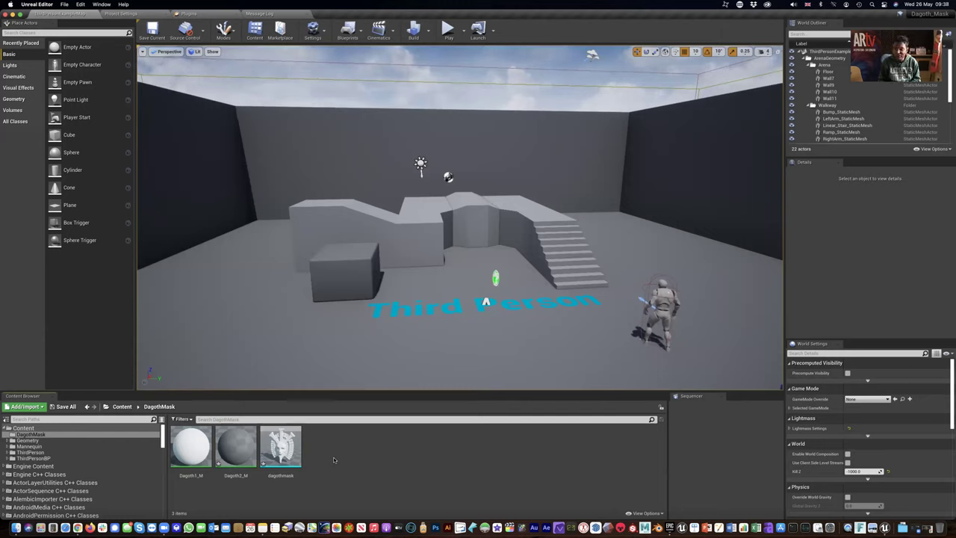
# - Import the dagothmask BaseColor, Normal and OcclusionRoughnessMetallic JPGs from the Substance_Textures folder in Finder into the DagothMask content folder
pyautogui.press('super+Tab')
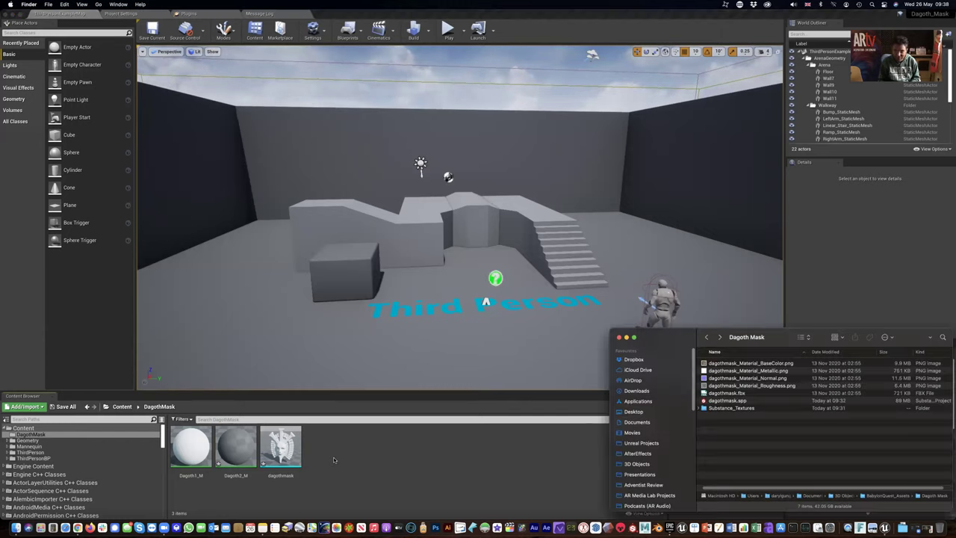
pyautogui.doubleClick(717, 408)
pyautogui.moveTo(732, 366); pyautogui.dragTo(748, 383)
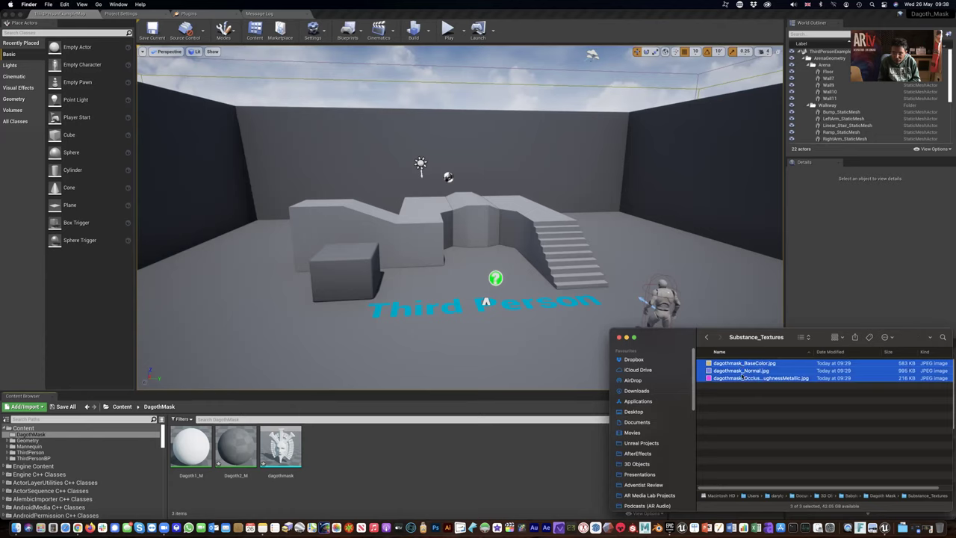
pyautogui.moveTo(711, 383); pyautogui.dragTo(378, 472)
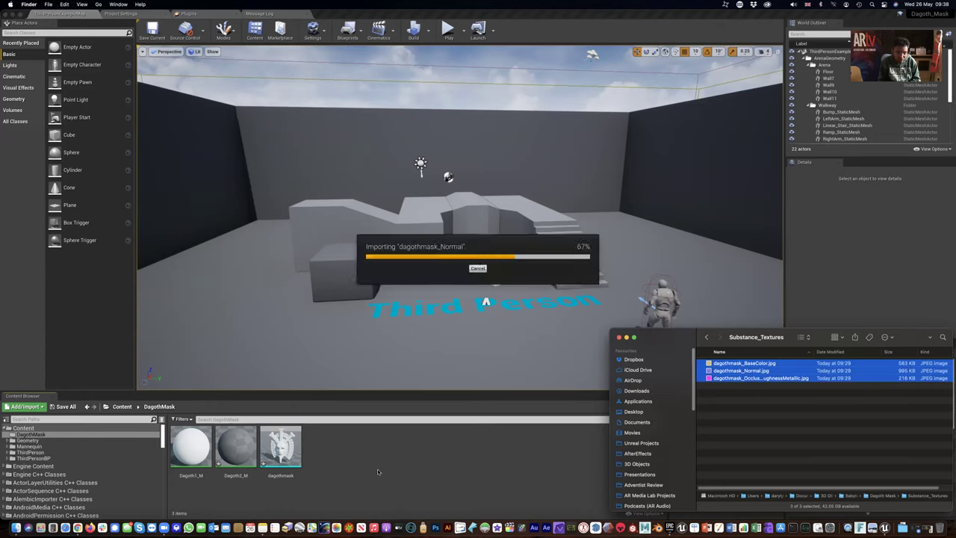
pyautogui.click(474, 483)
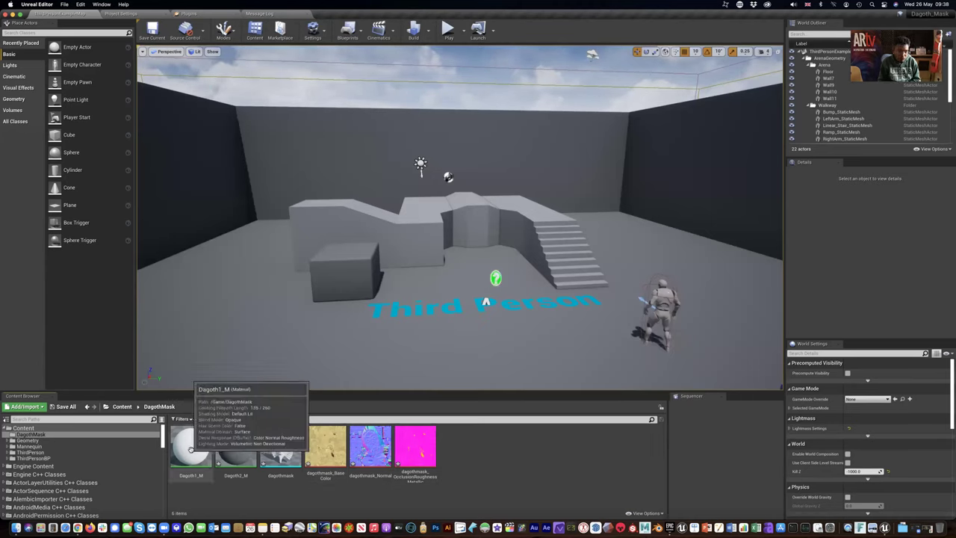
# - Open the Dagoth1_M material, move its Param node beside the material node, and close the editor without applying the changes
pyautogui.doubleClick(189, 449)
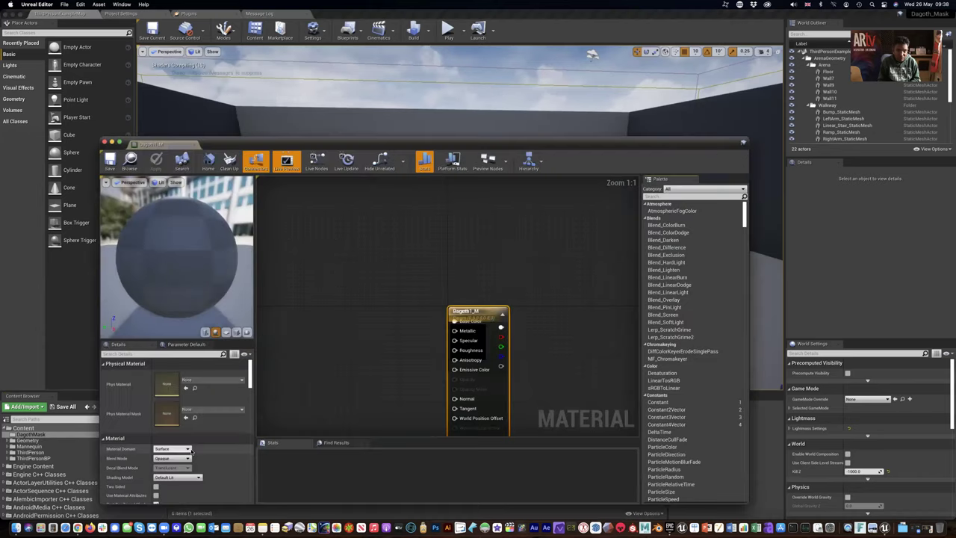
pyautogui.moveTo(416, 144); pyautogui.dragTo(521, 41)
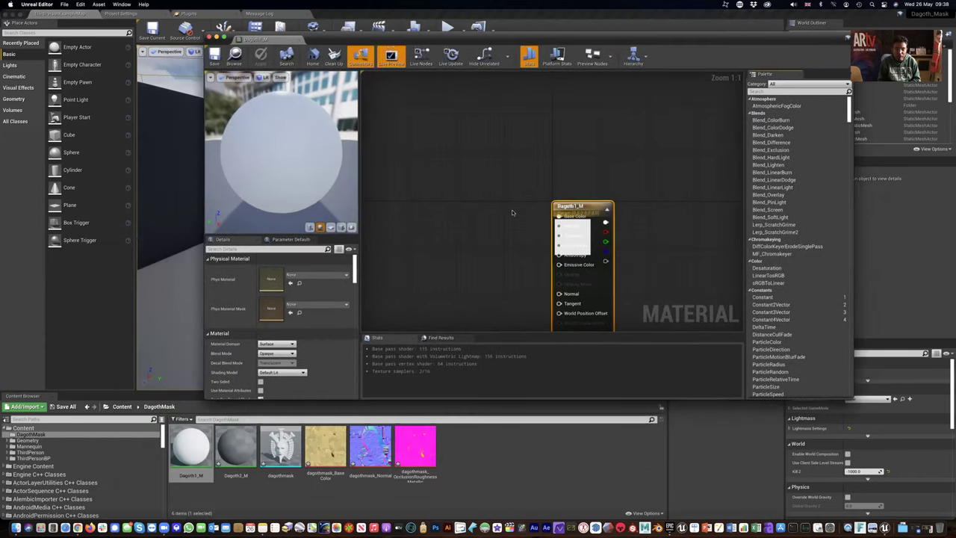
pyautogui.moveTo(579, 206); pyautogui.dragTo(448, 188)
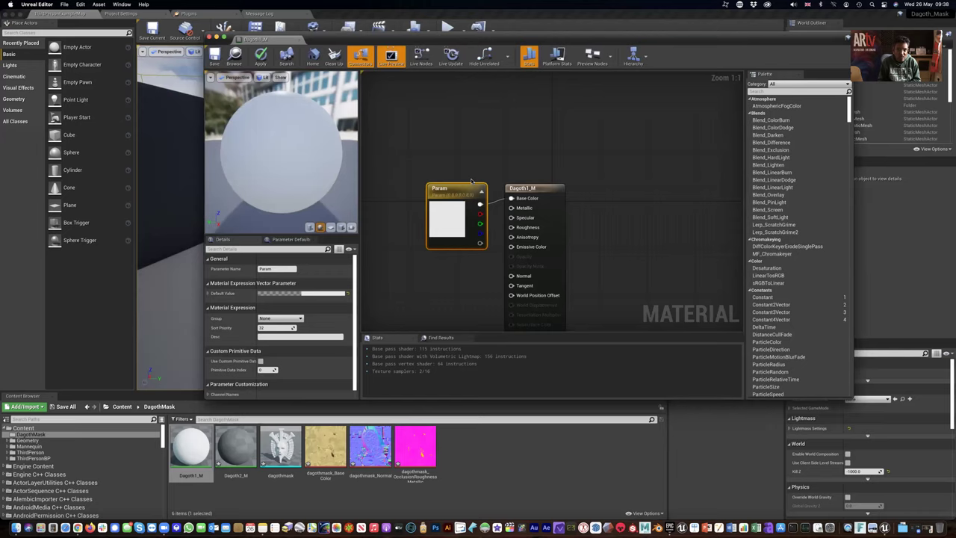
pyautogui.scroll(-4, 663, 193)
pyautogui.hscroll(-5, 663, 193)
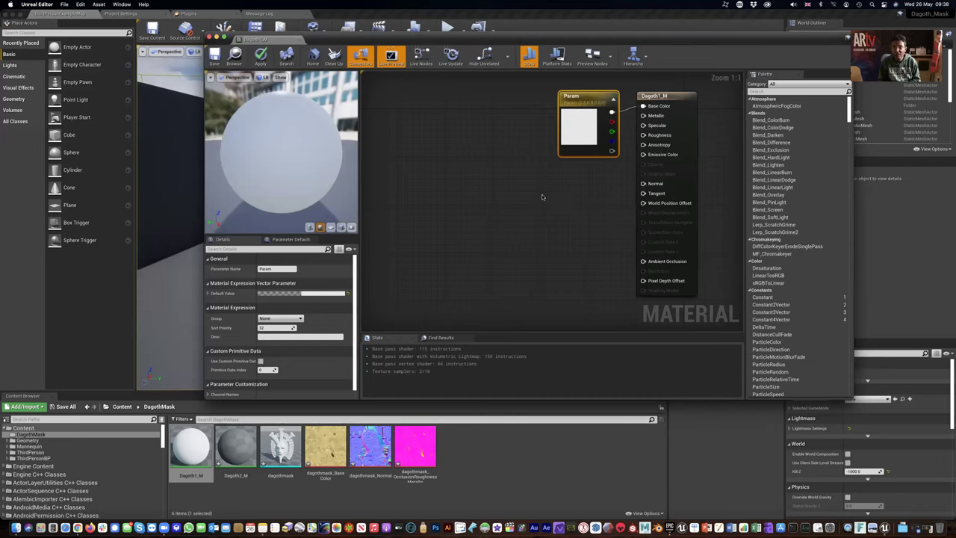
pyautogui.scroll(1, 546, 198)
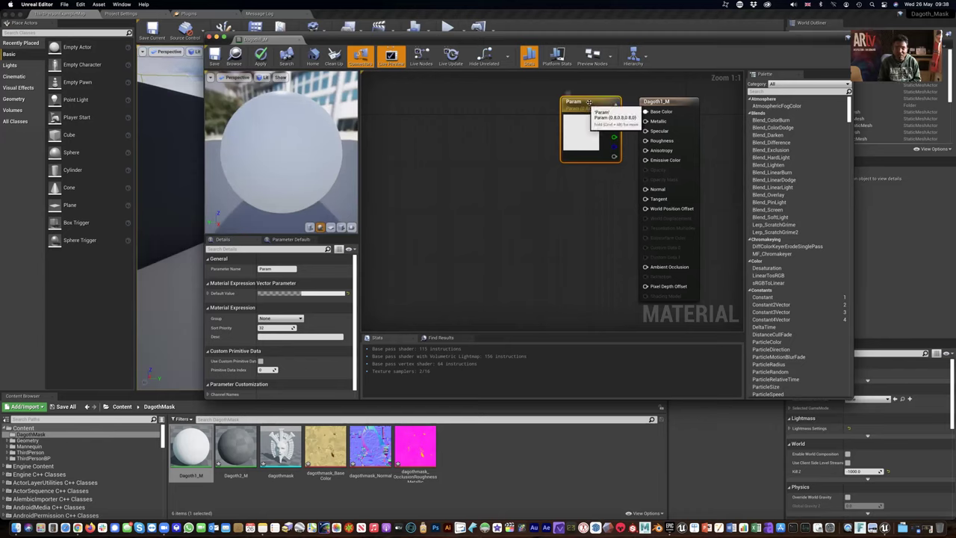
pyautogui.click(210, 36)
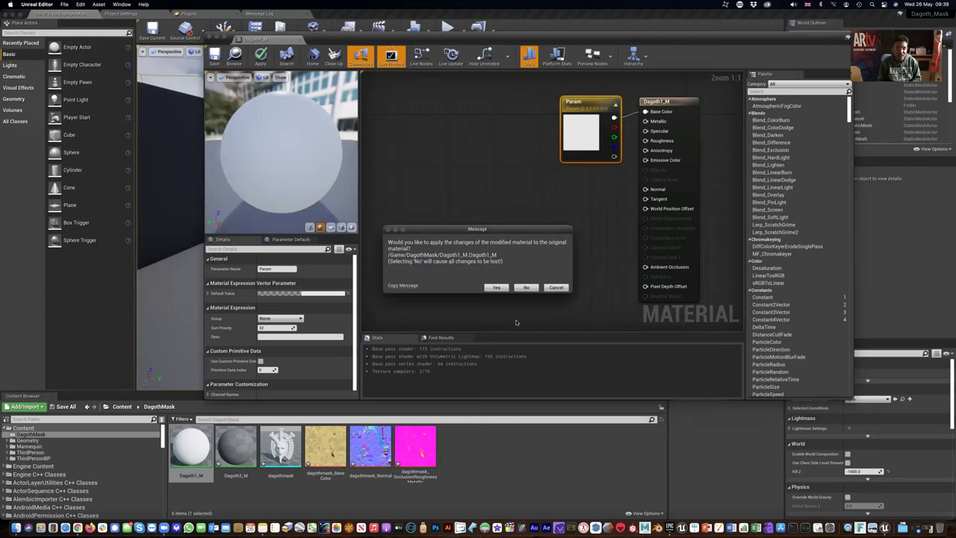
pyautogui.click(527, 288)
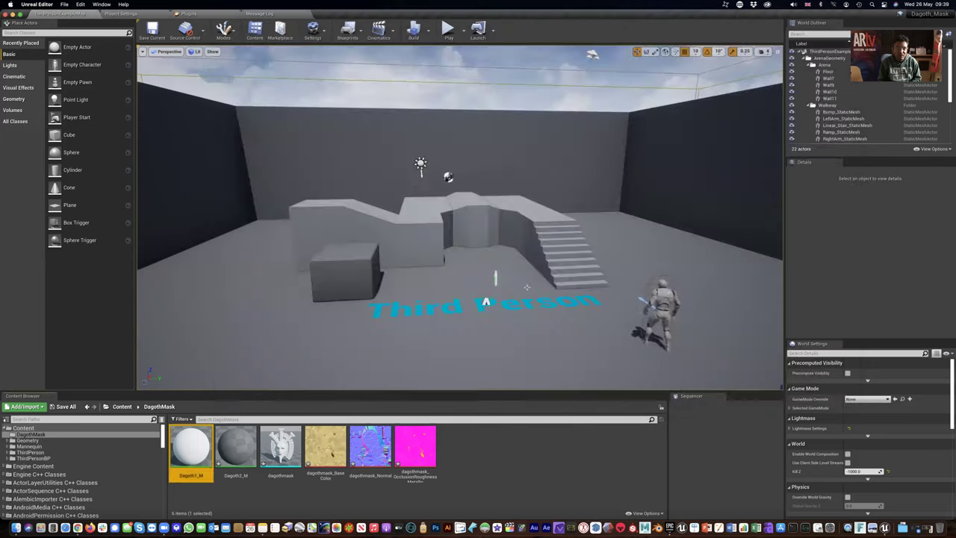
# - Open the Dagoth1_M material and delete its Param node
pyautogui.doubleClick(190, 457)
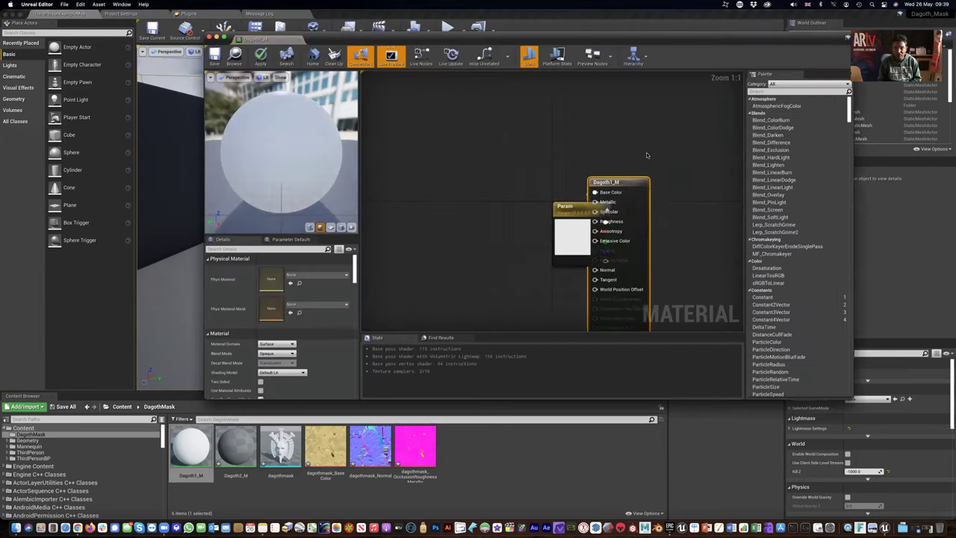
pyautogui.moveTo(575, 218); pyautogui.dragTo(500, 166)
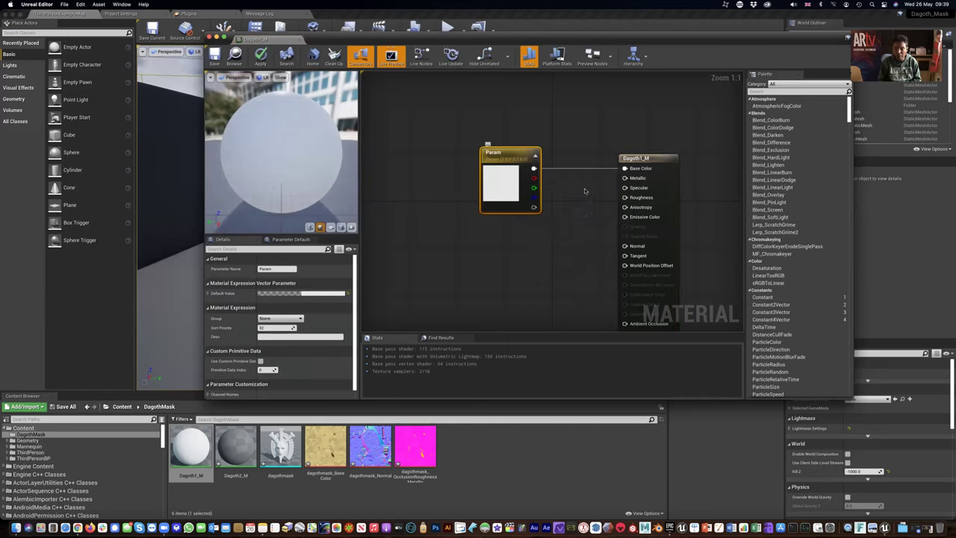
pyautogui.press('Delete')
# - Add a Texture Sample node, duplicate it twice, and spread the three nodes out beside the Dagoth1_M node
pyautogui.rightClick(494, 194)
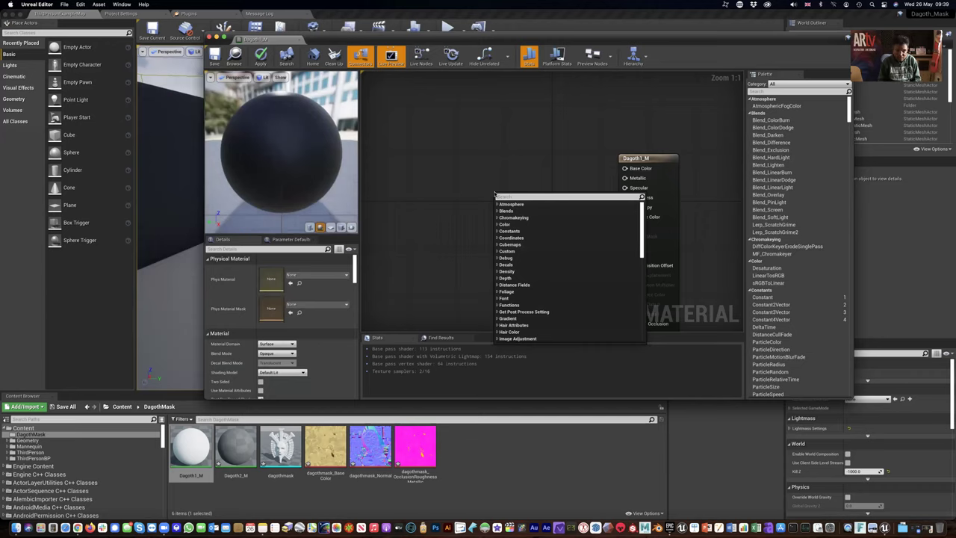
pyautogui.write('text')
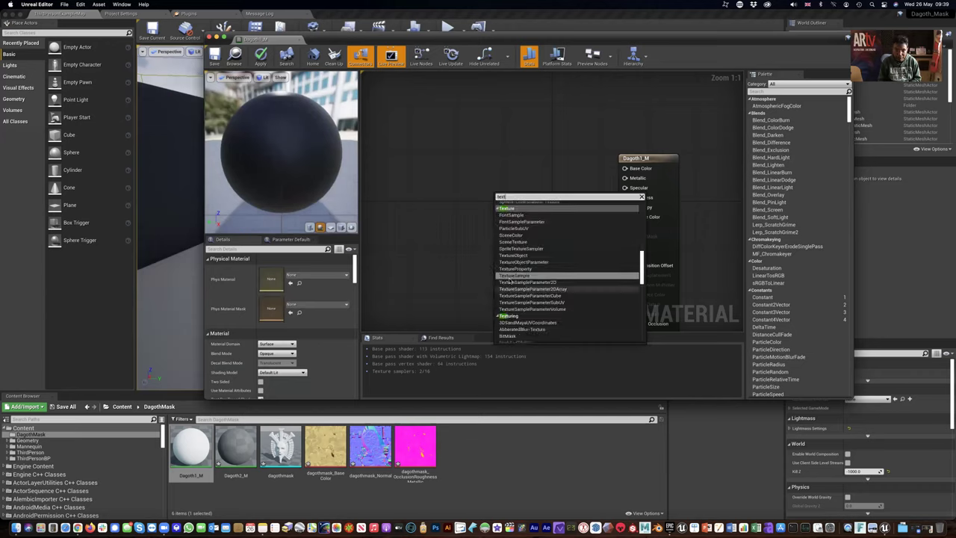
pyautogui.click(523, 276)
pyautogui.moveTo(525, 197); pyautogui.dragTo(506, 128)
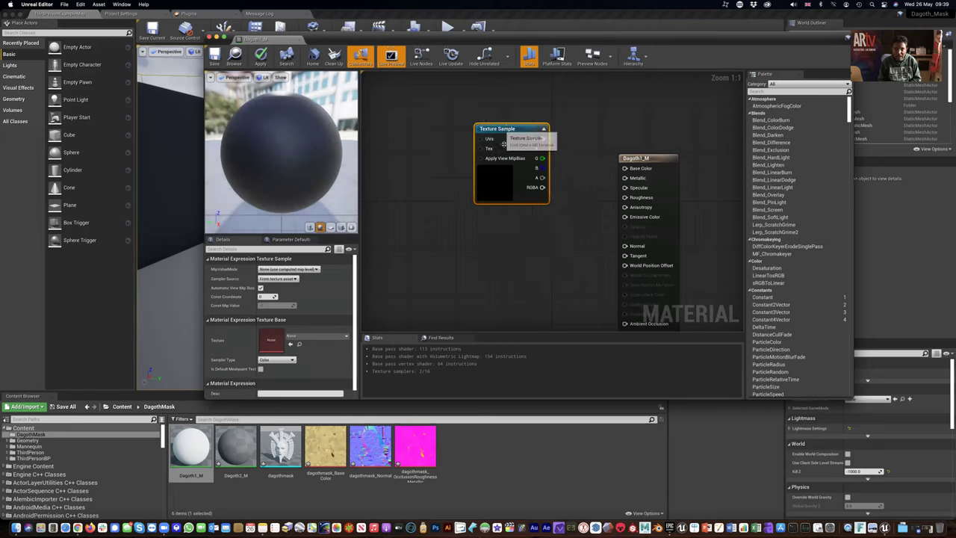
pyautogui.press('super+w')
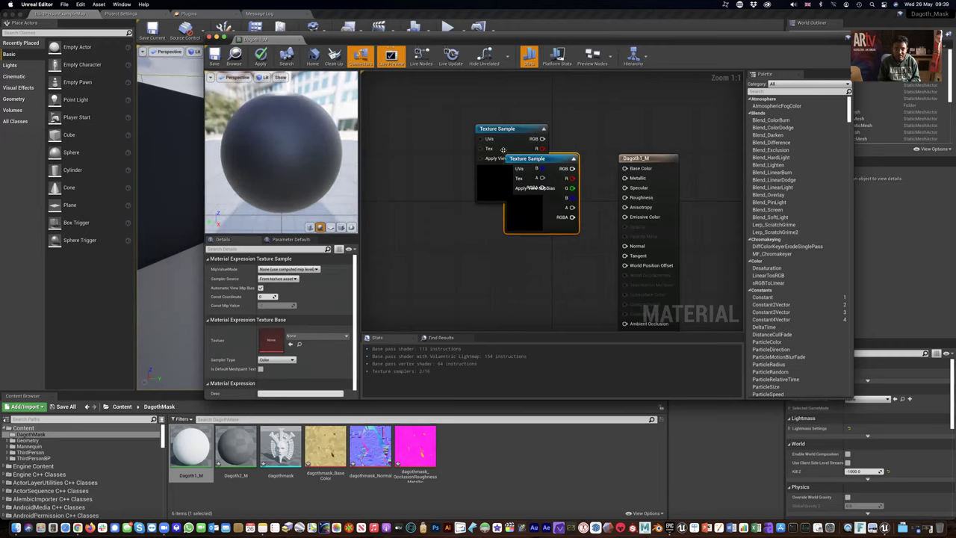
pyautogui.moveTo(563, 164); pyautogui.dragTo(470, 251)
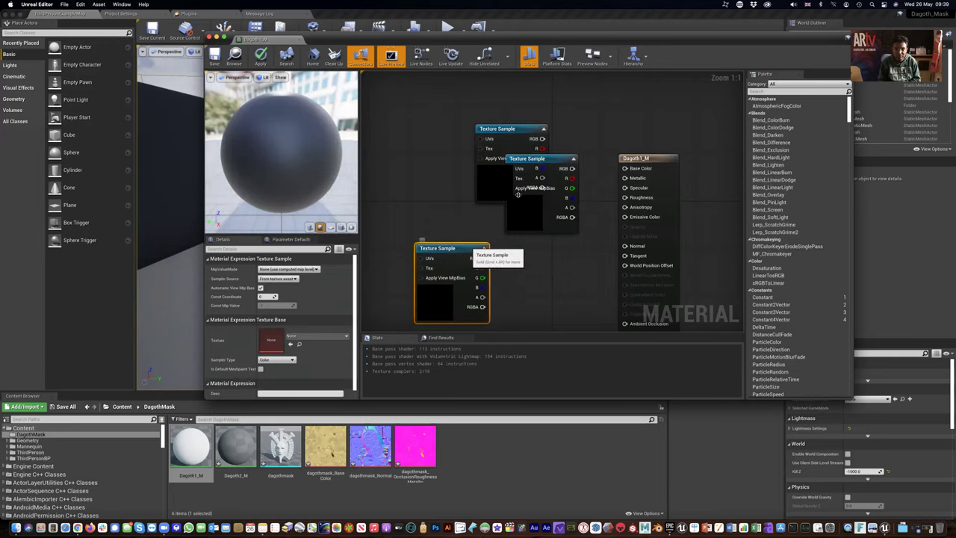
pyautogui.moveTo(541, 158); pyautogui.dragTo(558, 212)
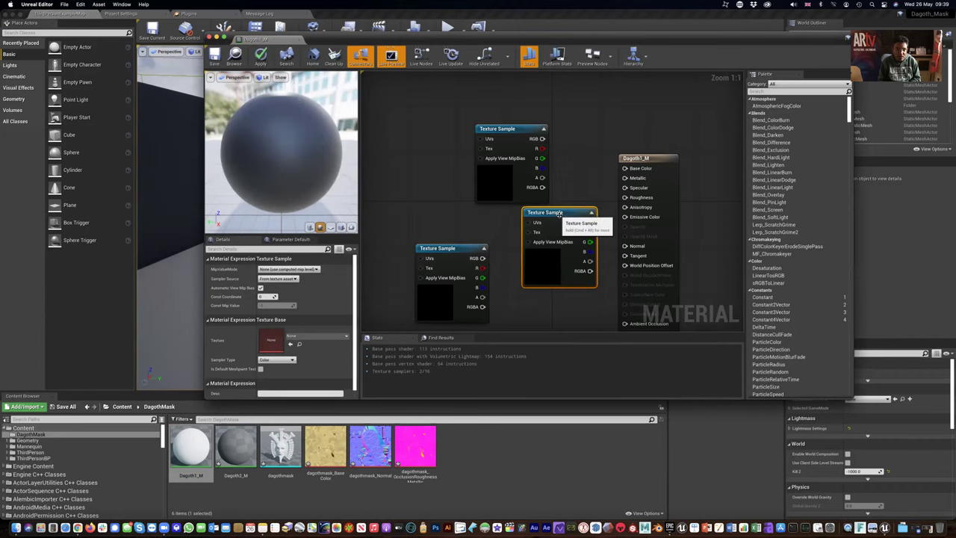
# - Assign dagothmask_BaseColor to the uppermost Texture Sample node and connect its RGB output to Base Color
pyautogui.click(512, 129)
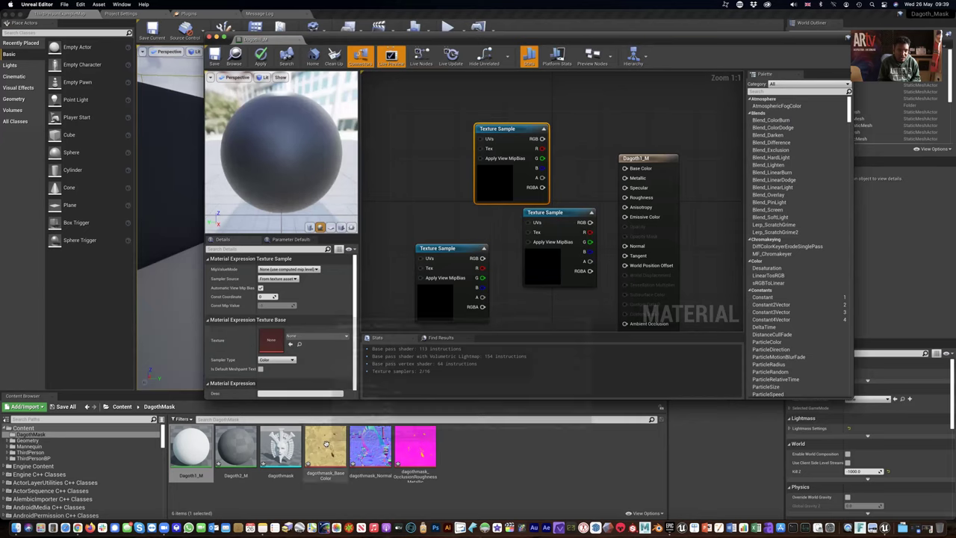
pyautogui.moveTo(326, 448); pyautogui.dragTo(271, 339)
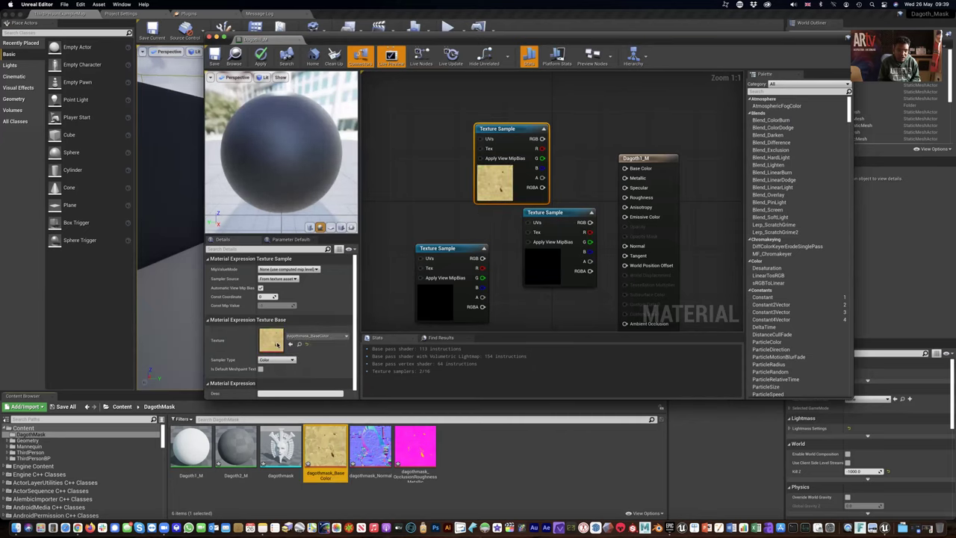
pyautogui.moveTo(542, 138); pyautogui.dragTo(624, 171)
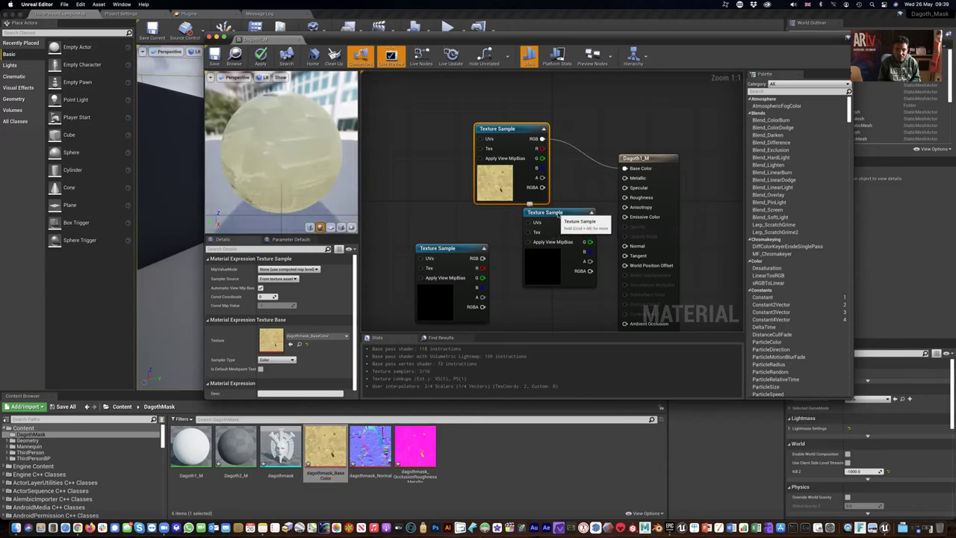
# - Try to assign the dagothmask_Normal texture to the middle Texture Sample node
pyautogui.click(558, 215)
pyautogui.moveTo(371, 448); pyautogui.dragTo(556, 277)
pyautogui.moveTo(377, 448); pyautogui.dragTo(356, 377)
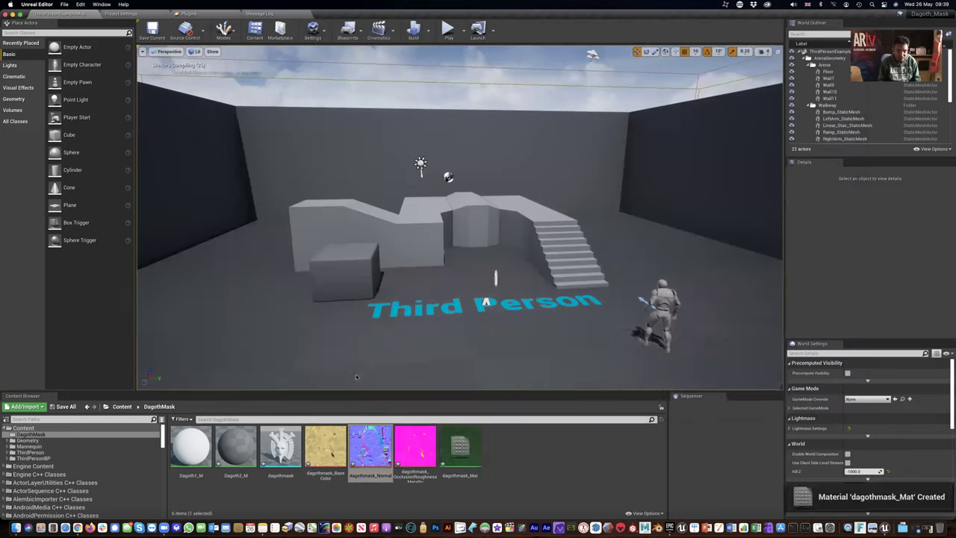
# - Return to the Dagoth1_M material editor, assign dagothmask_Normal to the middle Texture Sample node, and connect its RGB output to Normal
pyautogui.press('super+Tab')
pyautogui.press('super+Tab')
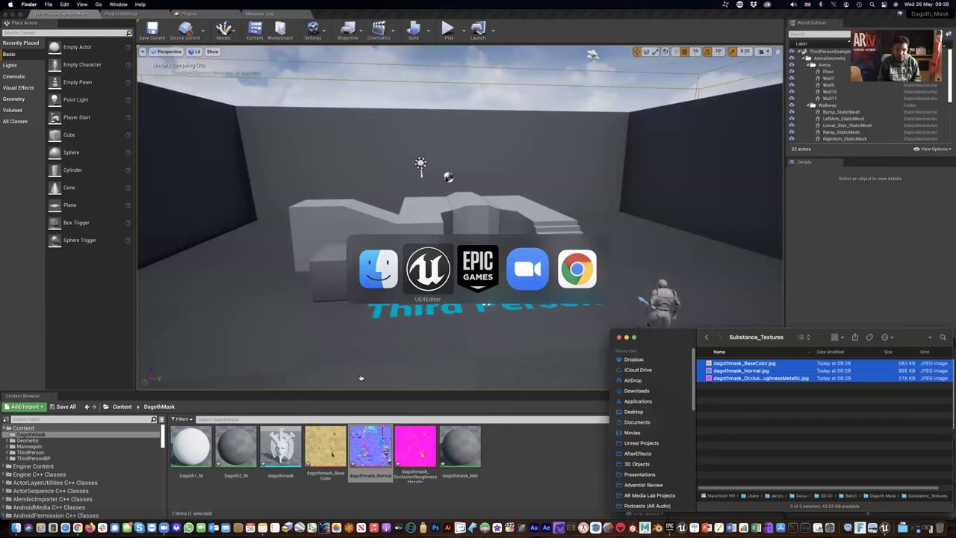
pyautogui.hotkey('ctrl', 'Up')
pyautogui.click(709, 113)
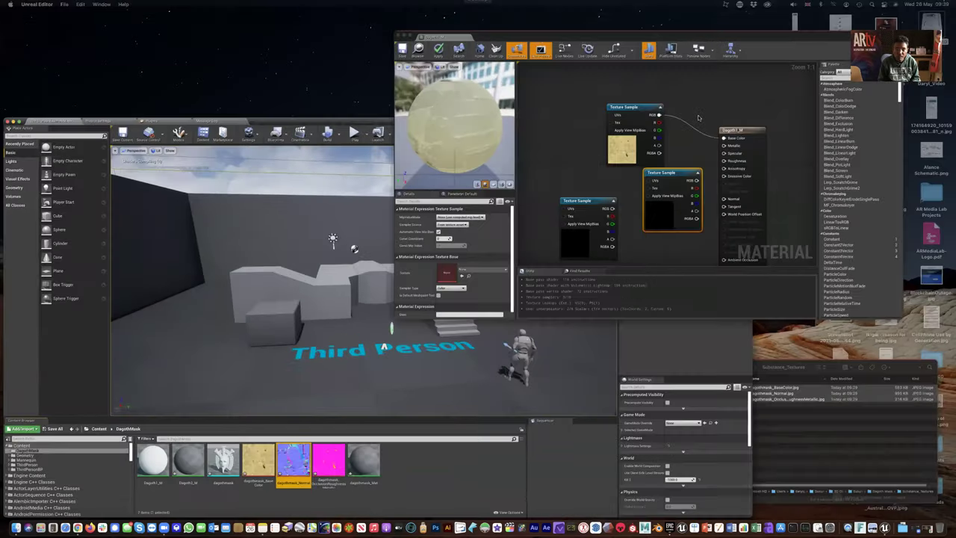
pyautogui.moveTo(734, 44); pyautogui.dragTo(753, 58)
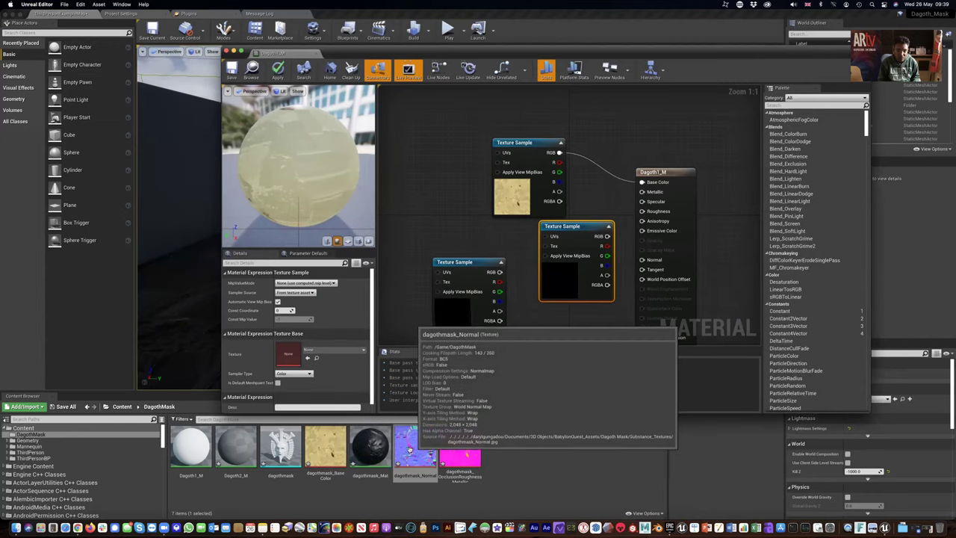
pyautogui.moveTo(408, 448); pyautogui.dragTo(293, 349)
pyautogui.moveTo(606, 236); pyautogui.dragTo(644, 261)
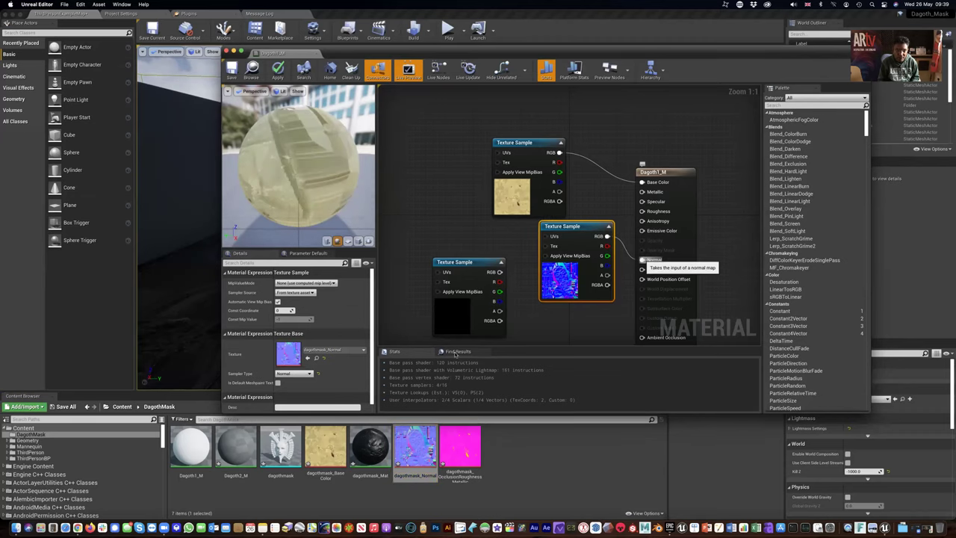
# - Assign dagothmask_OcclusionRoughnessMetallic to the remaining empty Texture Sample node and move the node below the normal map node
pyautogui.click(457, 320)
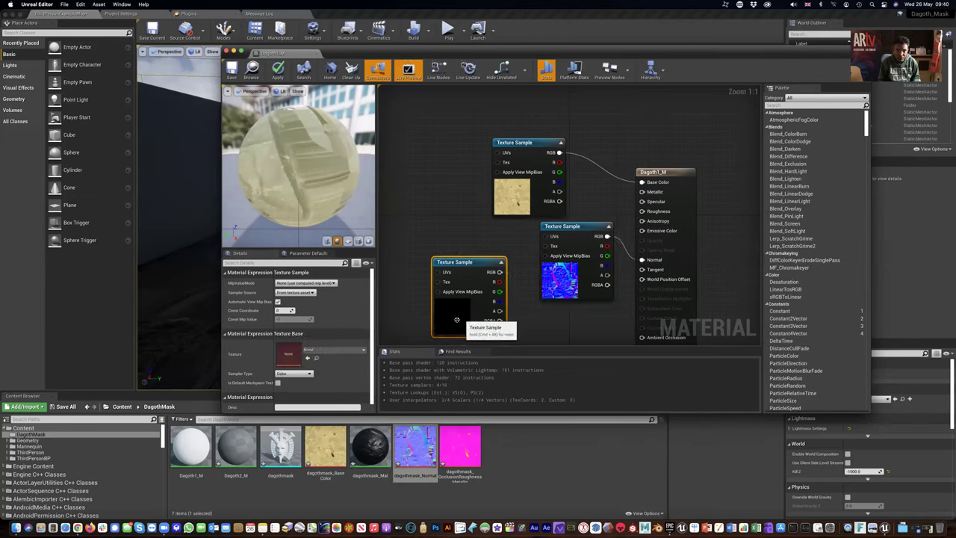
pyautogui.moveTo(460, 447); pyautogui.dragTo(316, 358)
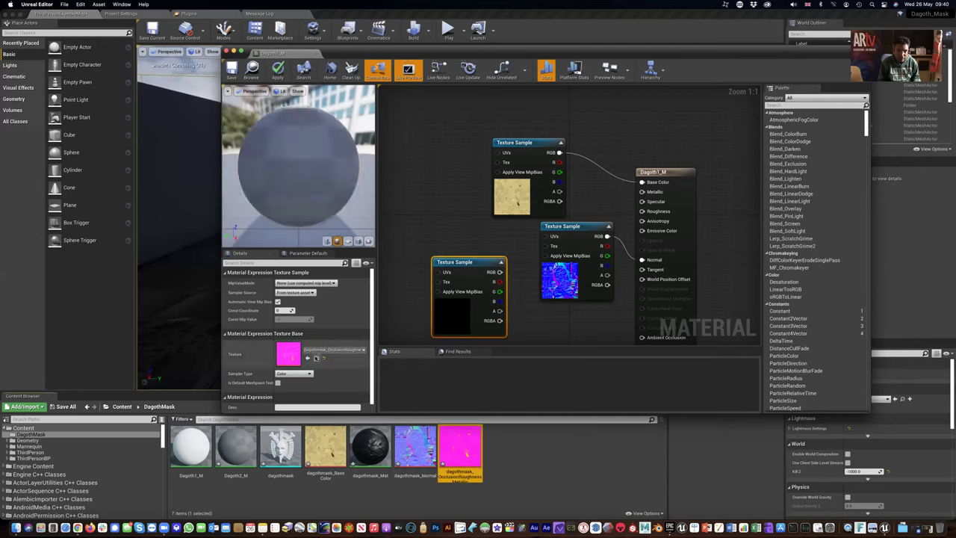
pyautogui.scroll(-5, 460, 223)
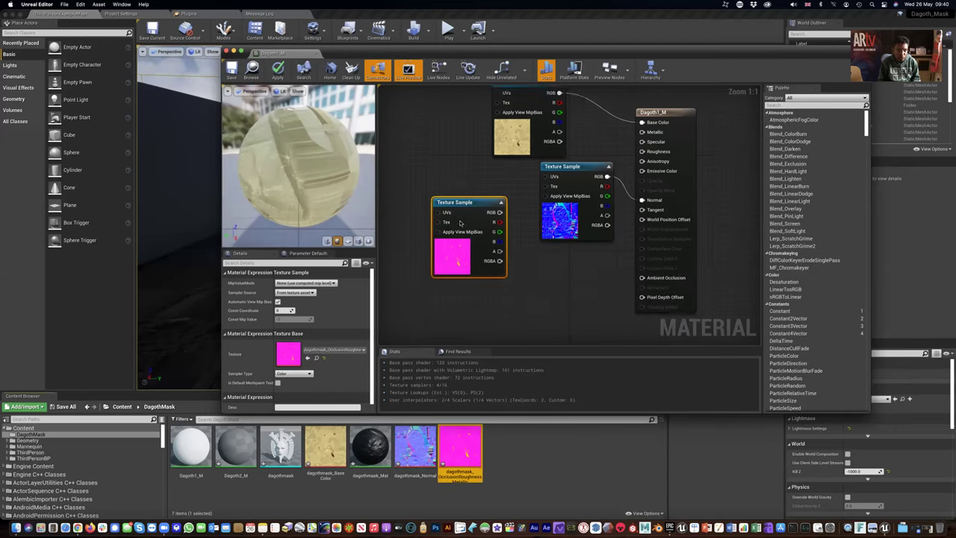
pyautogui.moveTo(479, 188); pyautogui.dragTo(533, 254)
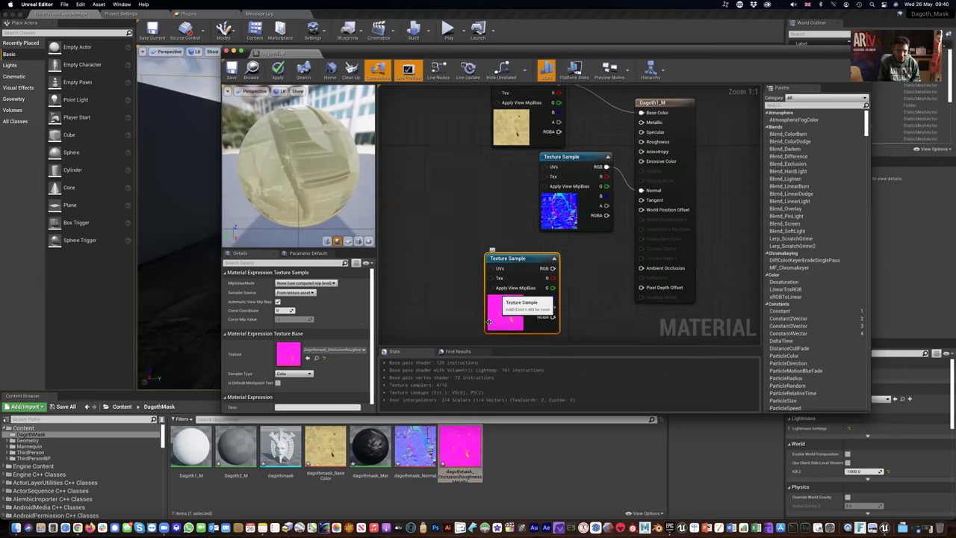
pyautogui.click(363, 351)
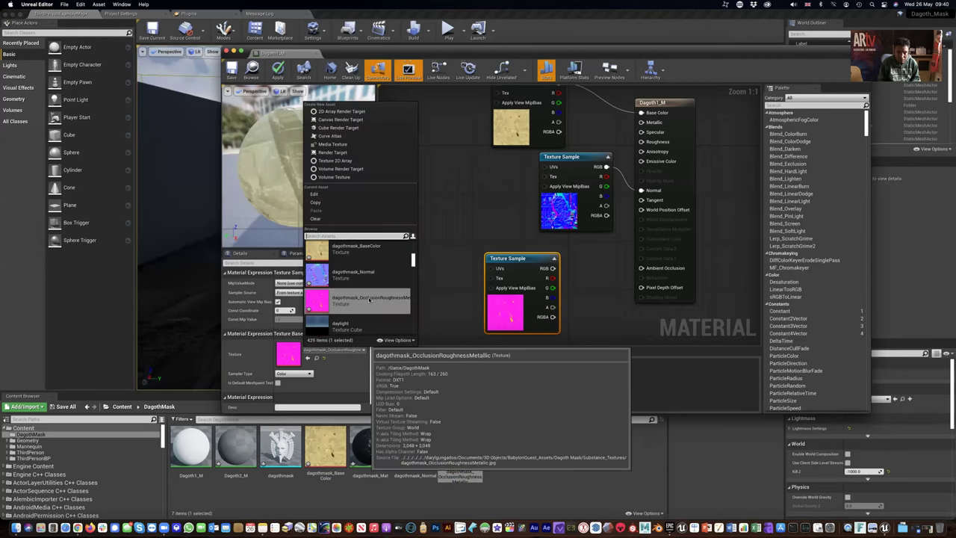
pyautogui.click(461, 268)
pyautogui.moveTo(467, 270); pyautogui.dragTo(465, 286, button='right')
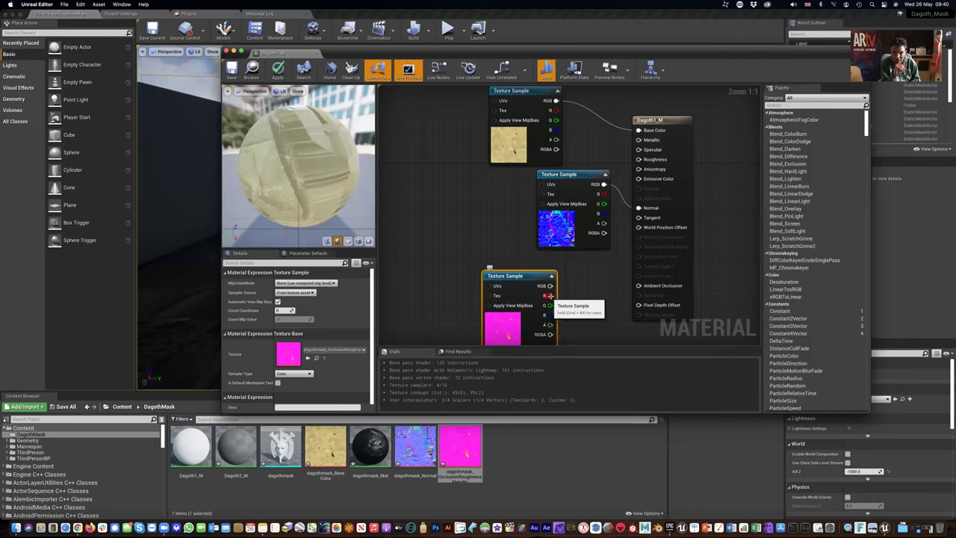
# - Connect the OcclusionRoughnessMetallic sample's R output to Ambient Occlusion, G to Roughness, and B to Metallic
pyautogui.moveTo(549, 297); pyautogui.dragTo(640, 287)
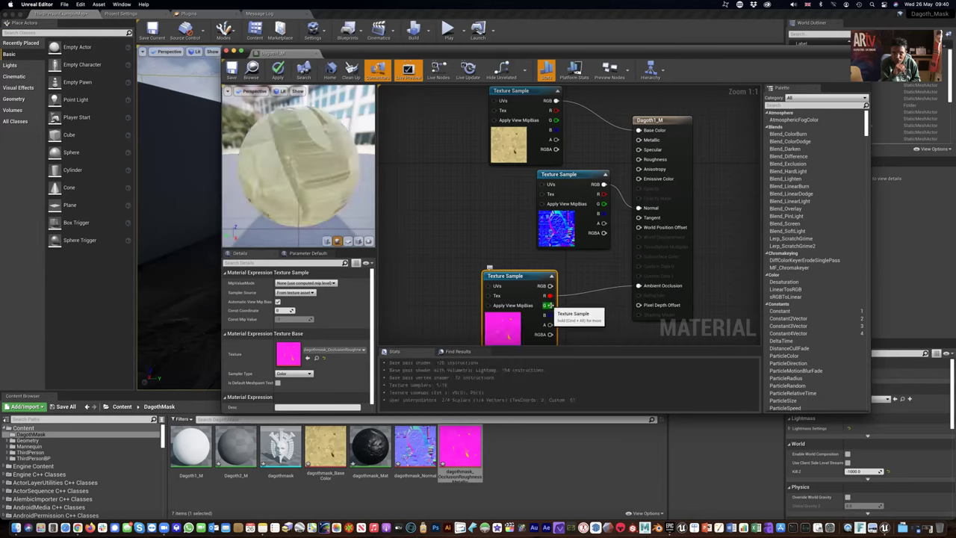
pyautogui.moveTo(549, 307); pyautogui.dragTo(639, 159)
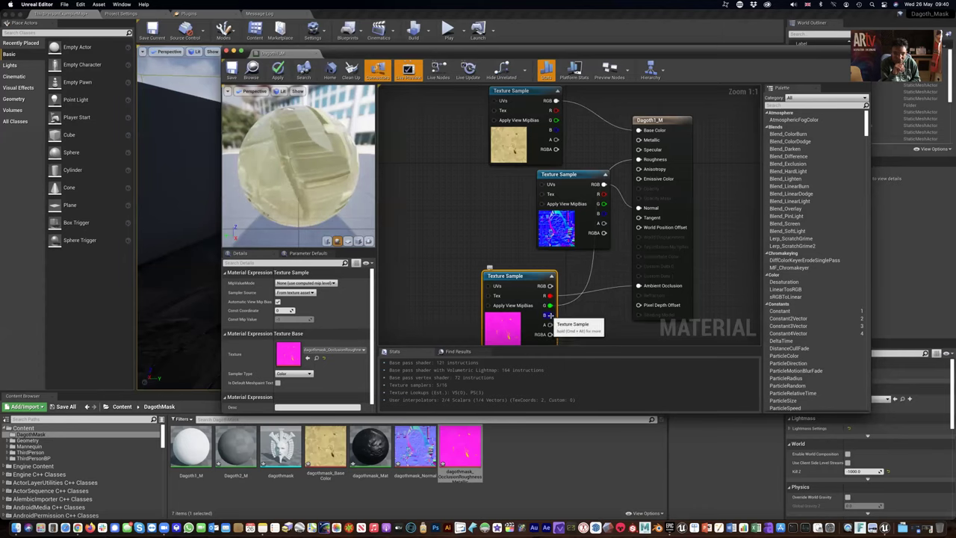
pyautogui.moveTo(551, 316); pyautogui.dragTo(639, 141)
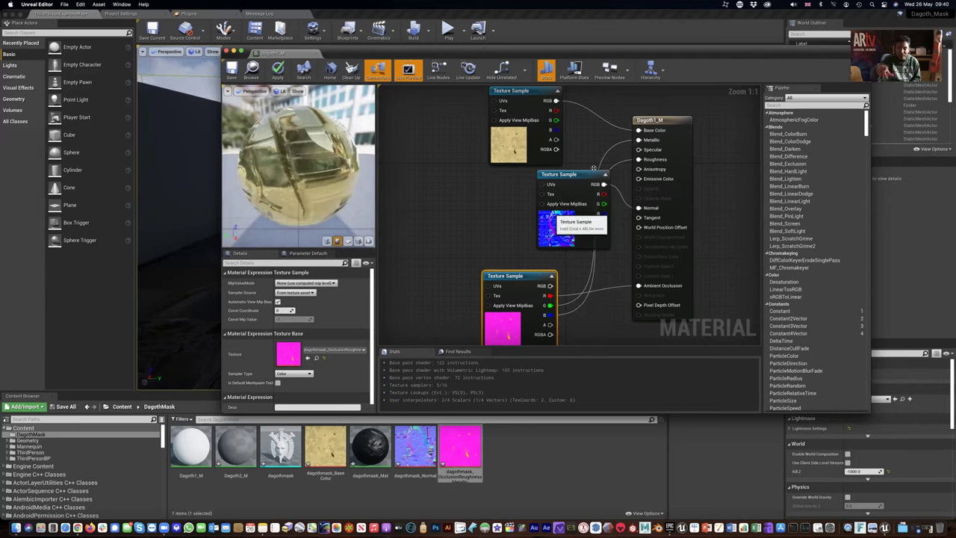
# - Disconnect the Metallic input to compare the preview sphere, and reconnect the OcclusionRoughnessMetallic sample's B output to it
pyautogui.moveTo(303, 173); pyautogui.dragTo(272, 175)
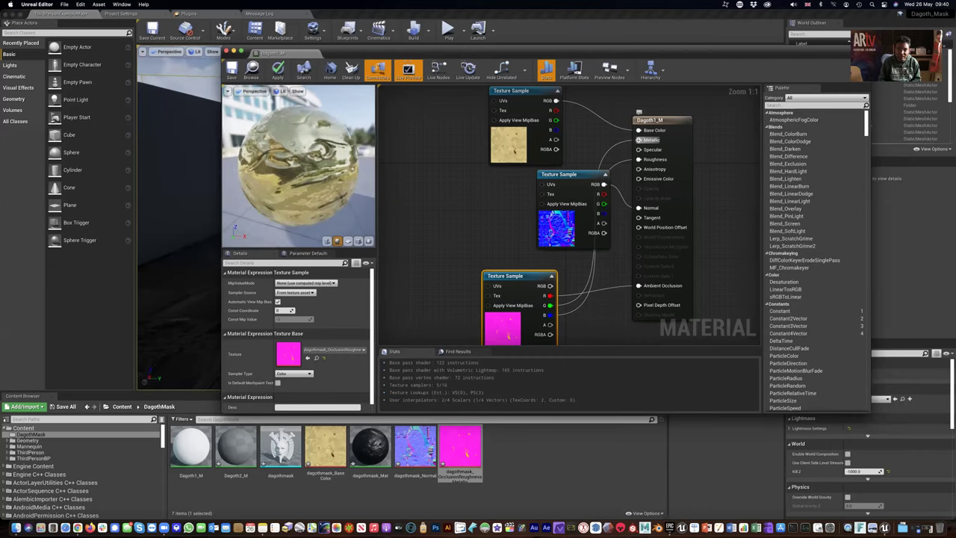
pyautogui.keyDown('alt'); pyautogui.click(638, 140); pyautogui.keyUp('alt')
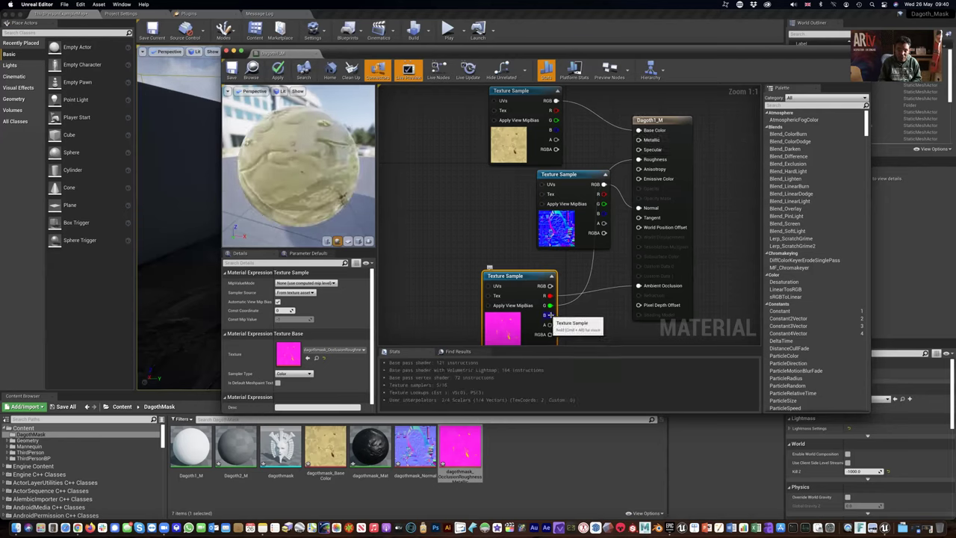
pyautogui.moveTo(550, 315); pyautogui.dragTo(640, 140)
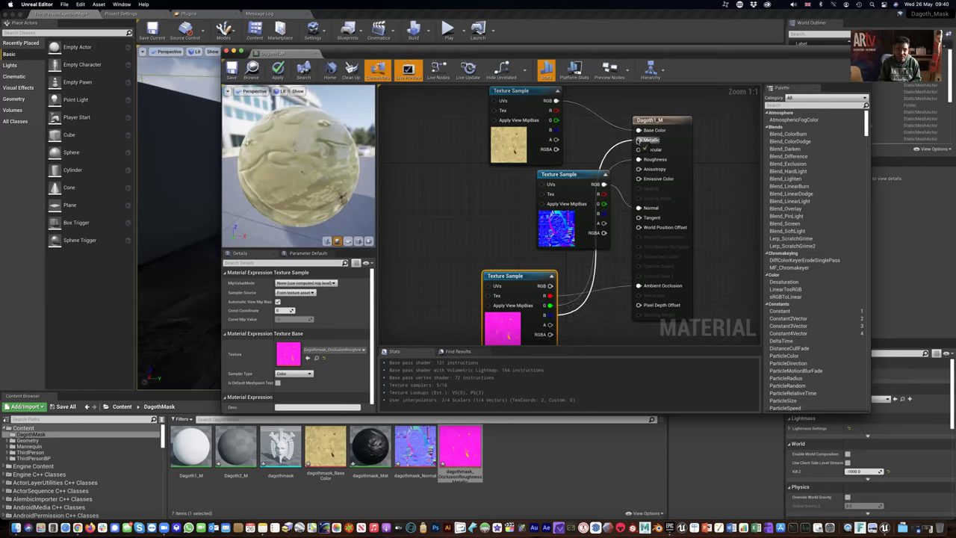
pyautogui.moveTo(280, 158); pyautogui.dragTo(306, 160)
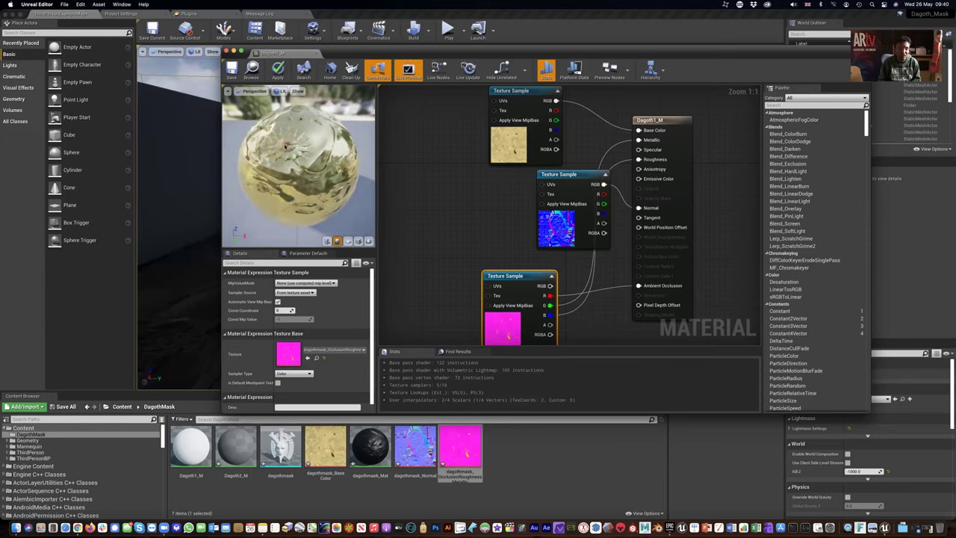
# - Save the Dagoth1_M material and close its editor
pyautogui.click(232, 70)
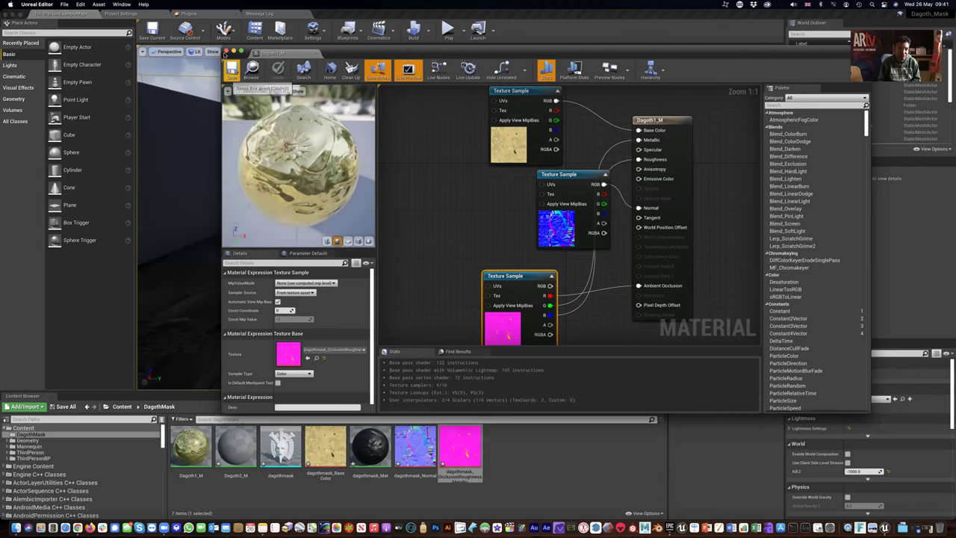
pyautogui.click(227, 51)
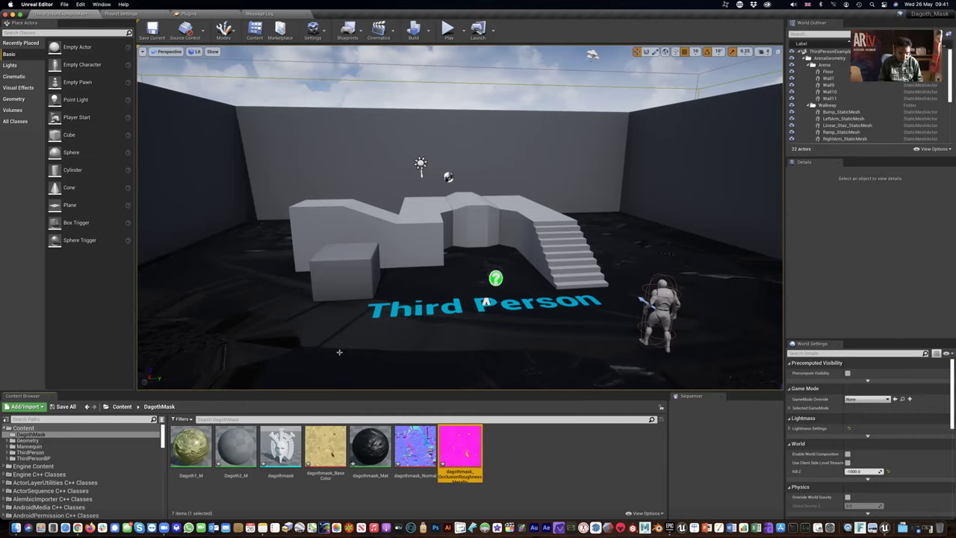
# - Undo the last two changes to remove the accidentally applied dagothmask_Mat material from the level's floor
pyautogui.press('super+z')
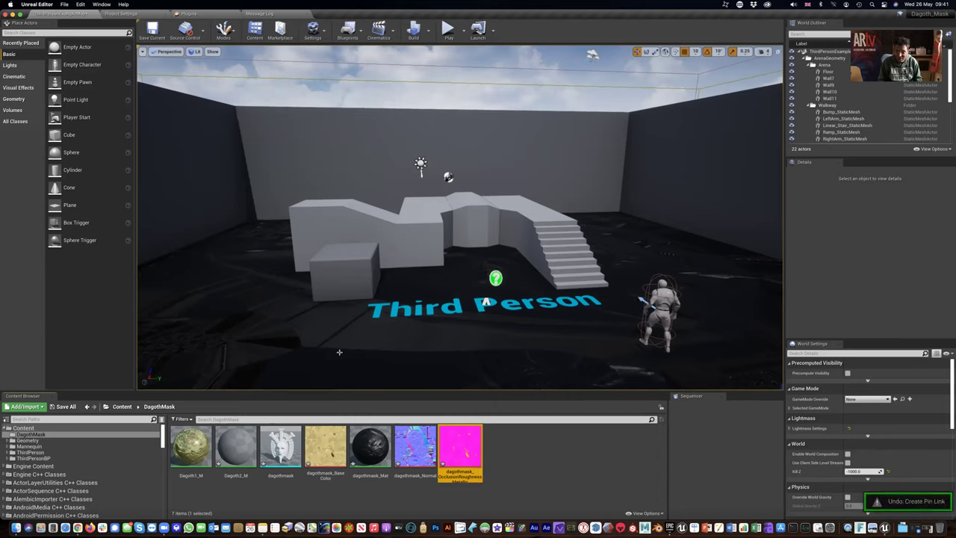
pyautogui.press('super+z')
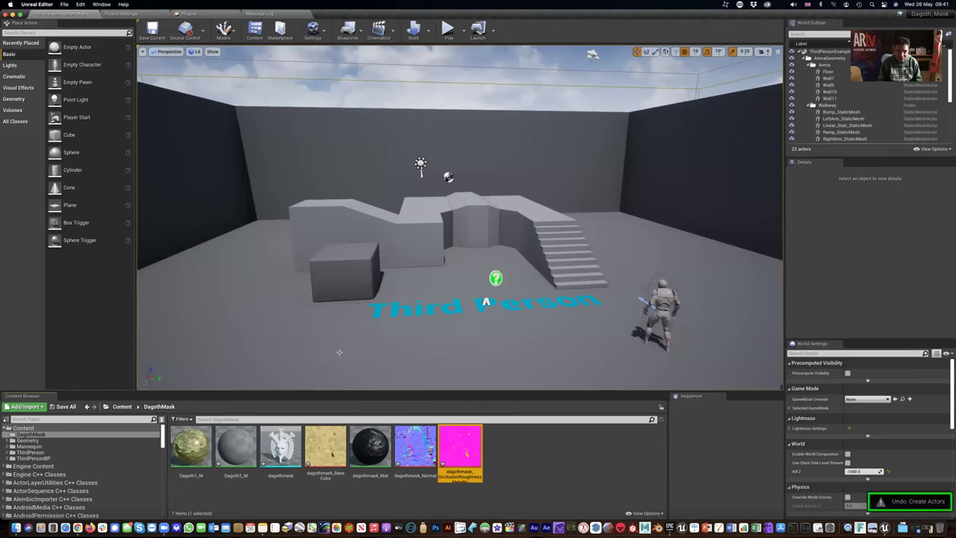
pyautogui.click(516, 459)
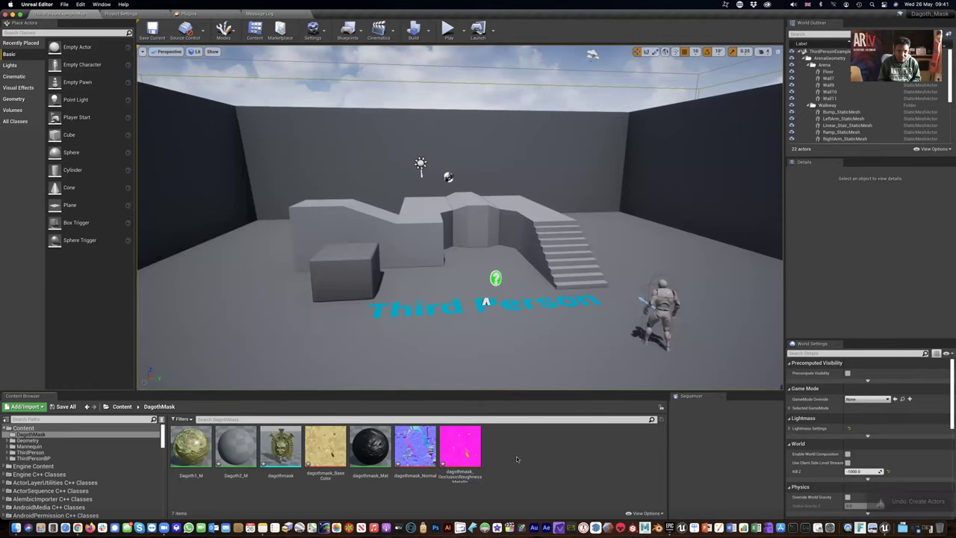
# - In the Dagoth1_M graph, line up the normal map's Texture Sample with the other samples, apply the changes and close the material
pyautogui.doubleClick(198, 448)
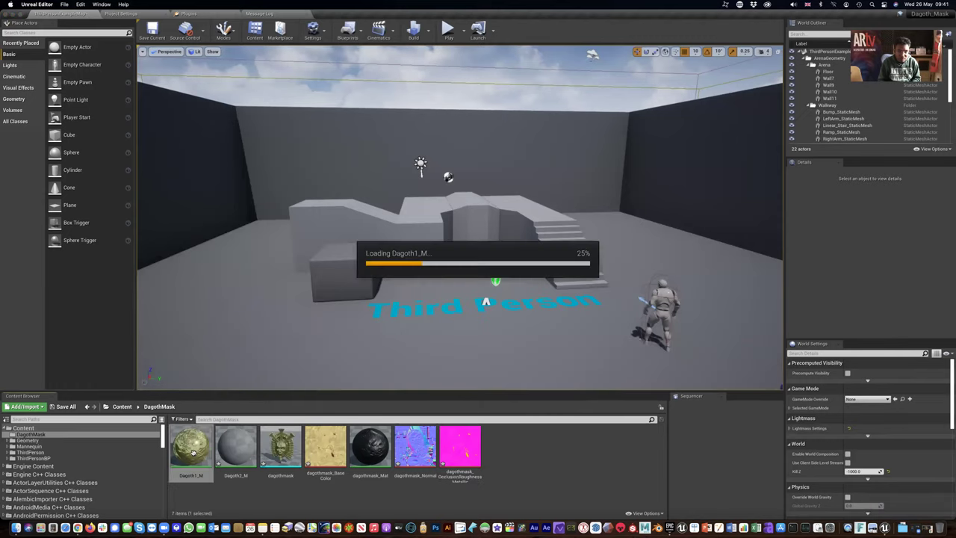
pyautogui.scroll(-5, 505, 127)
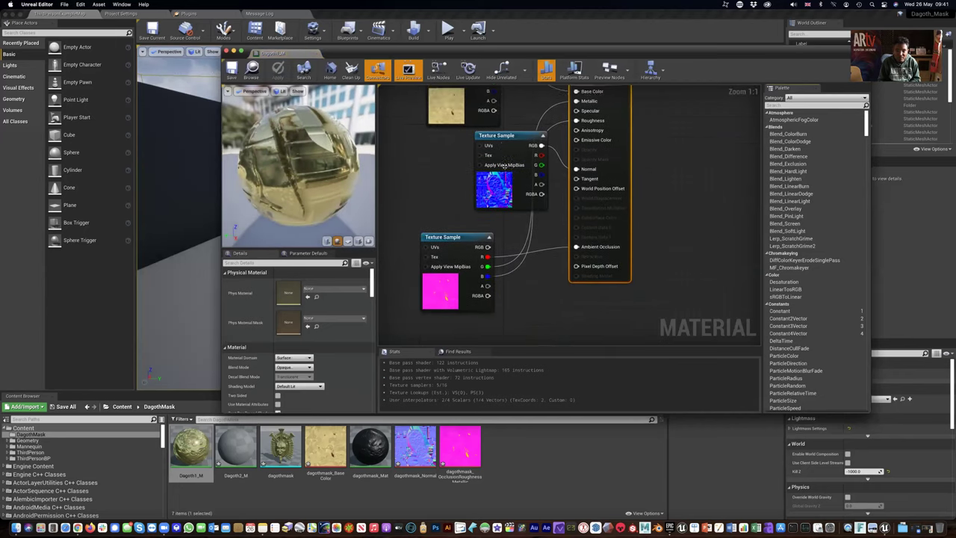
pyautogui.moveTo(505, 127); pyautogui.dragTo(455, 139)
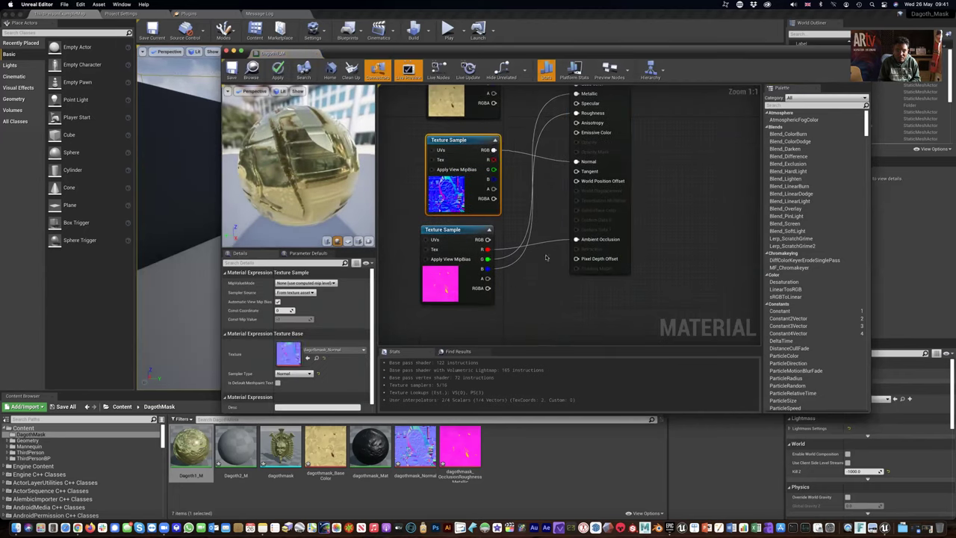
pyautogui.scroll(1, 565, 232)
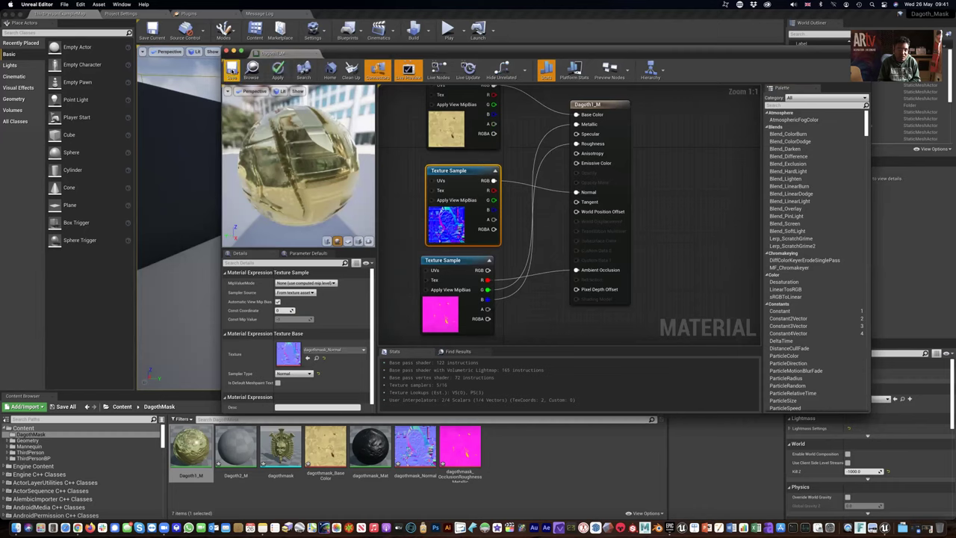
pyautogui.click(226, 52)
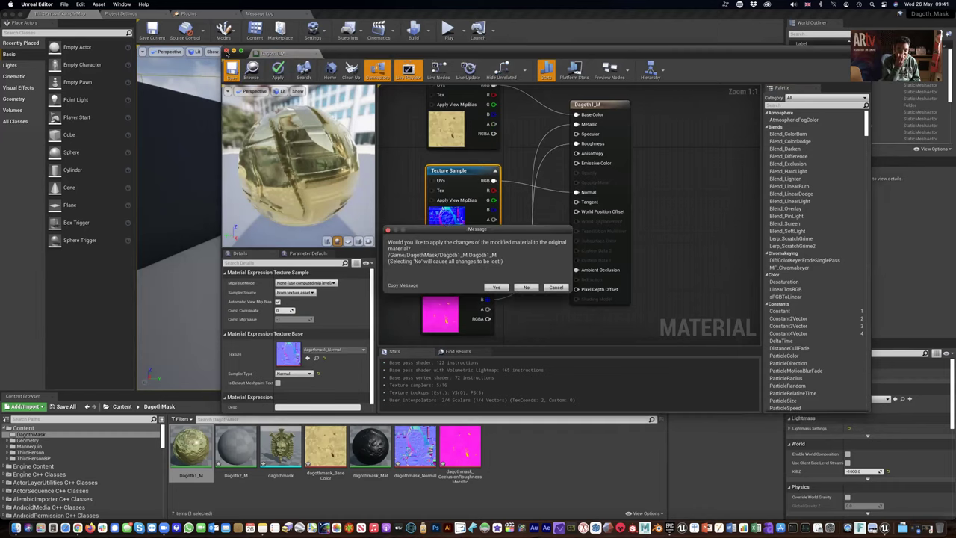
pyautogui.click(498, 287)
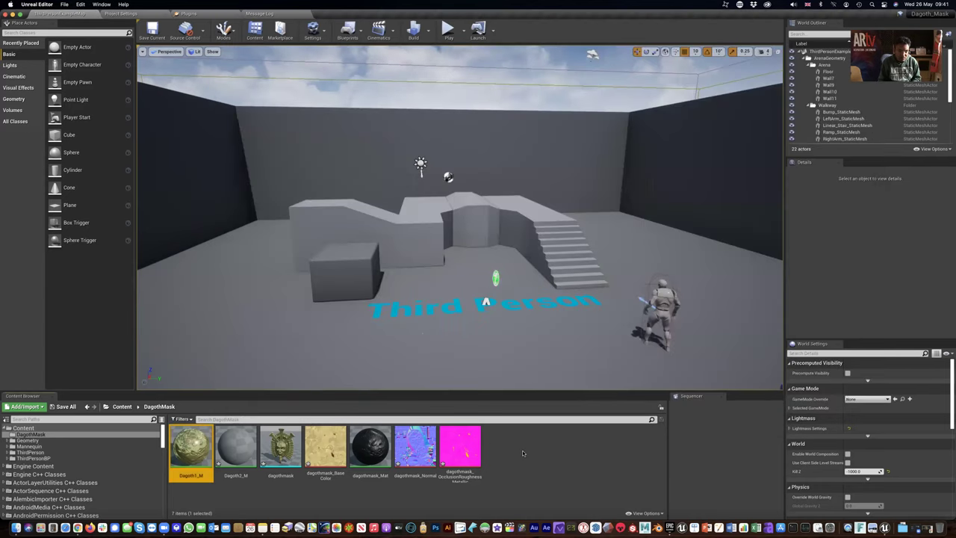
pyautogui.click(523, 453)
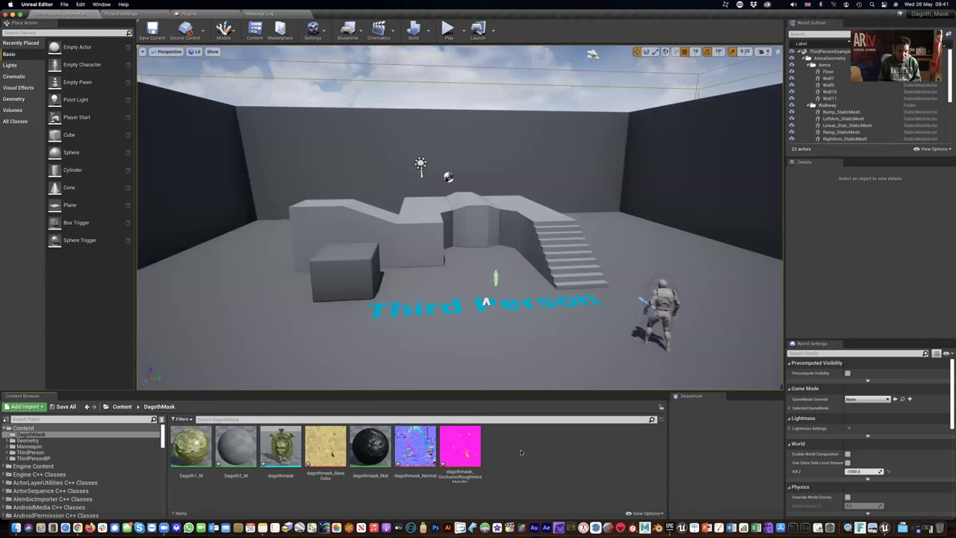
# - Inspect the dagothmask static mesh up close and from a distance with its Dagoth1_M material, and close its editor
pyautogui.doubleClick(280, 452)
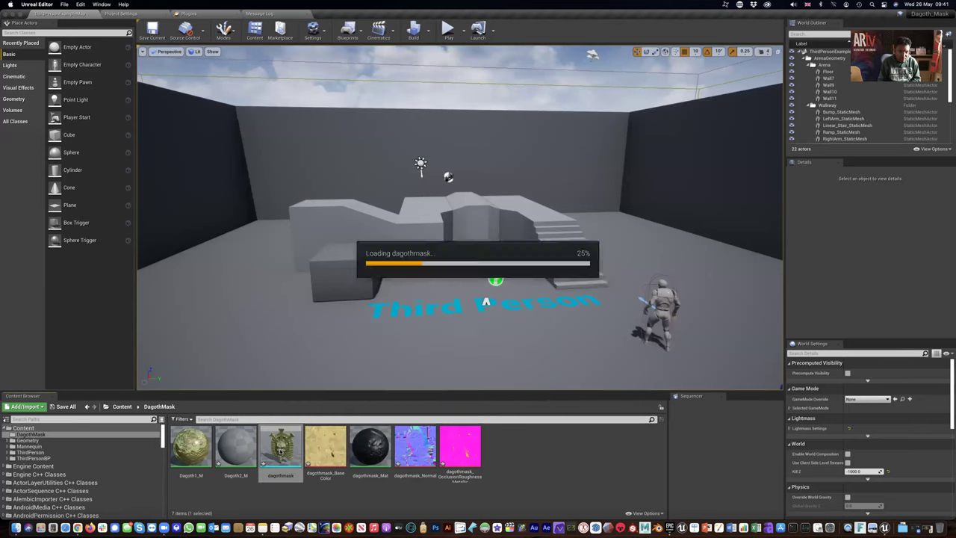
pyautogui.moveTo(460, 267)
pyautogui.mouseDown(button='right')
pyautogui.moveTo(460, 241)
pyautogui.moveTo(462, 280)
pyautogui.mouseUp(button='right')
pyautogui.scroll(8, 462, 305)
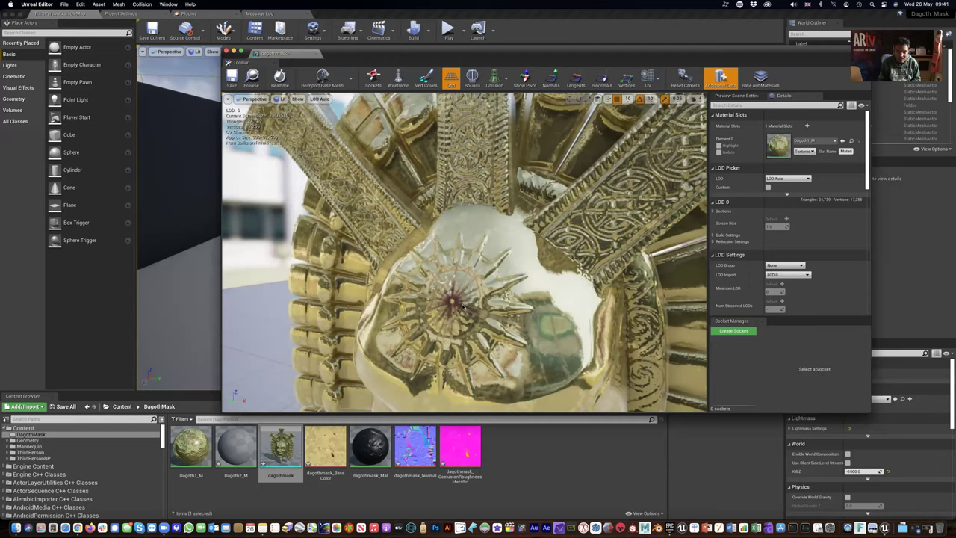
pyautogui.scroll(5, 461, 304)
pyautogui.scroll(-14, 463, 301)
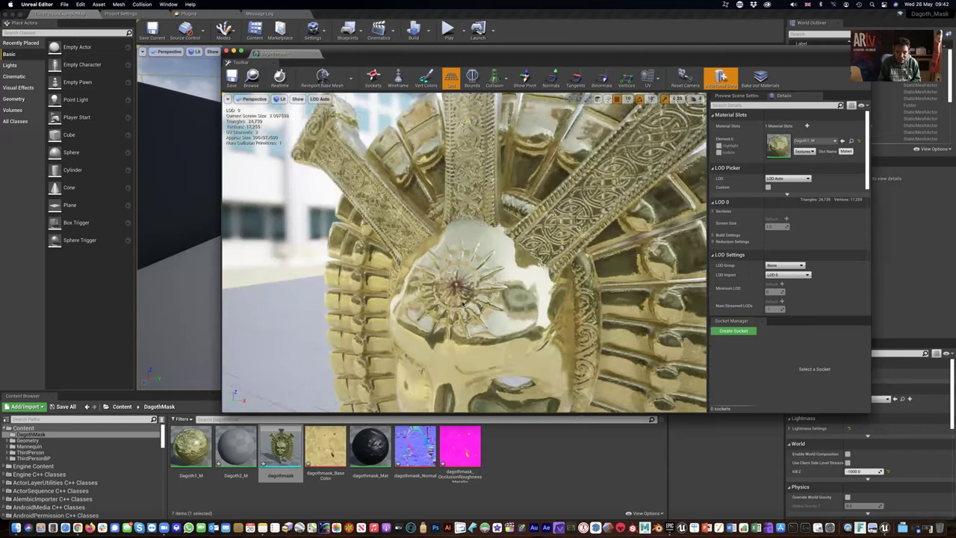
pyautogui.scroll(-6, 464, 298)
pyautogui.scroll(3, 463, 298)
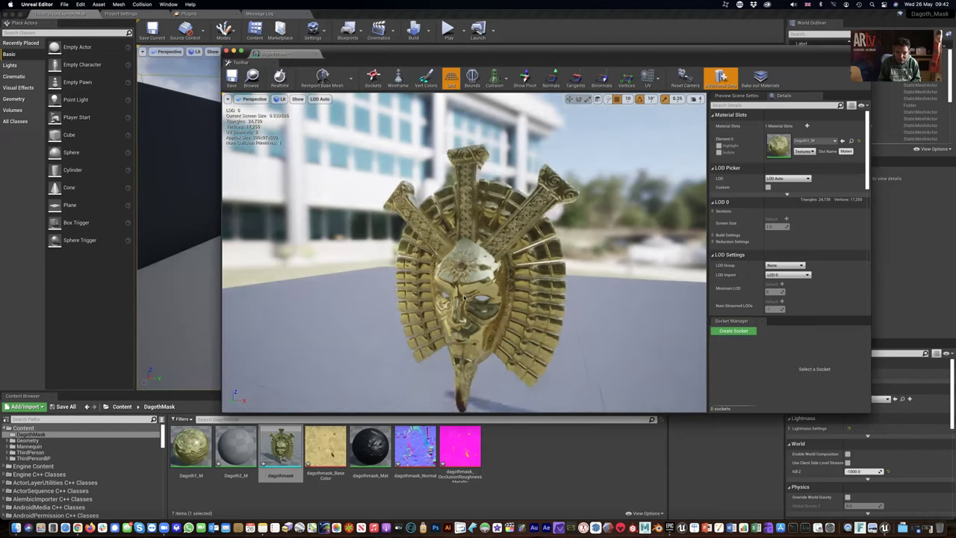
pyautogui.scroll(-2, 463, 299)
pyautogui.scroll(-2, 464, 299)
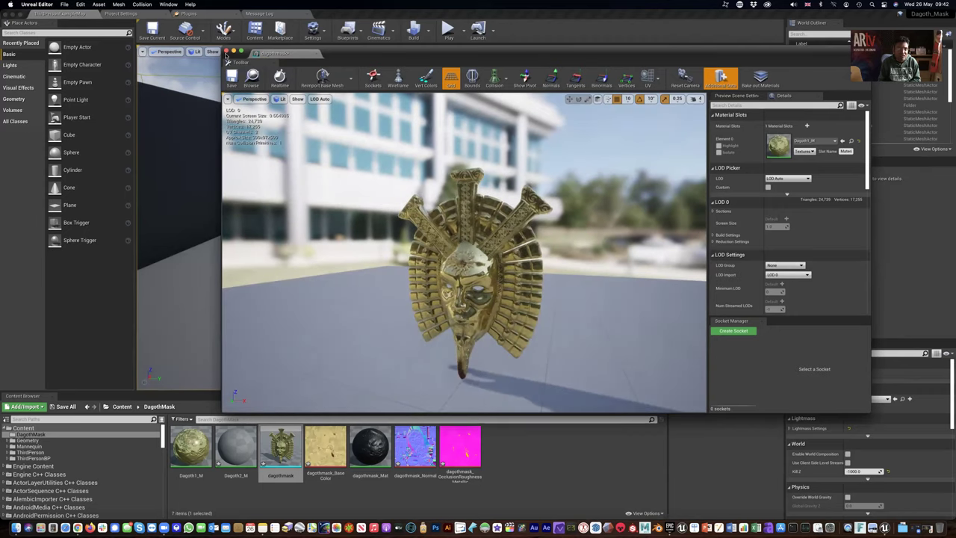
pyautogui.click(228, 52)
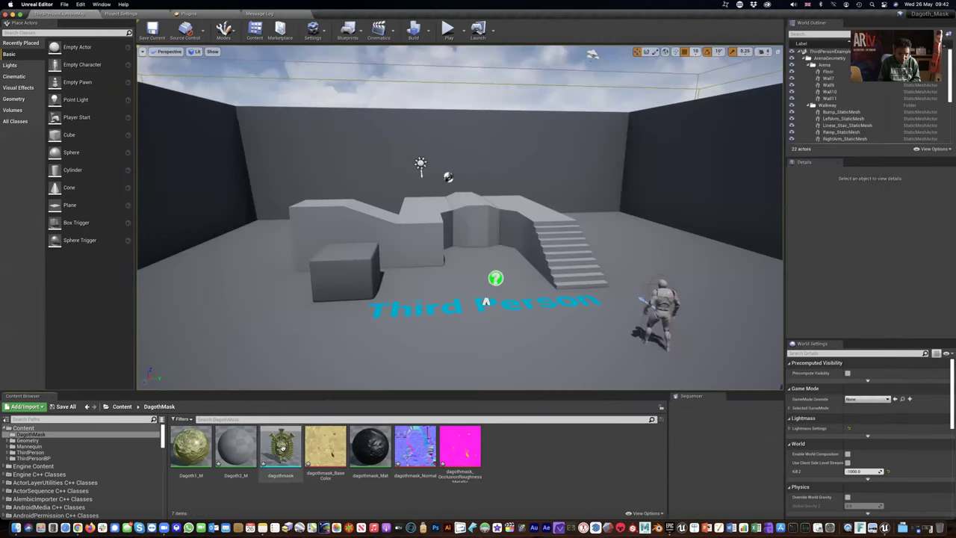
# - Rename the dagothmask static mesh as dagothmask1
pyautogui.moveTo(289, 476)
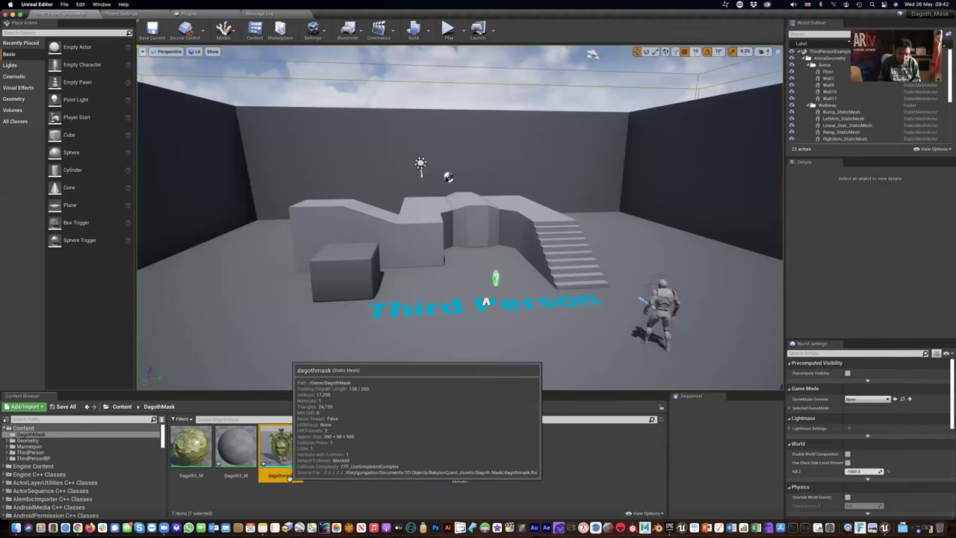
pyautogui.rightClick(290, 477)
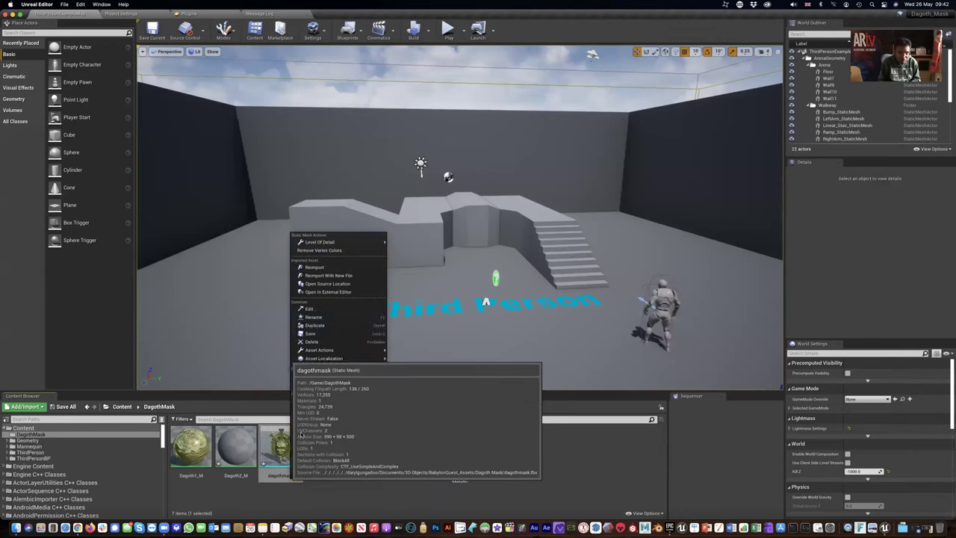
pyautogui.click(327, 317)
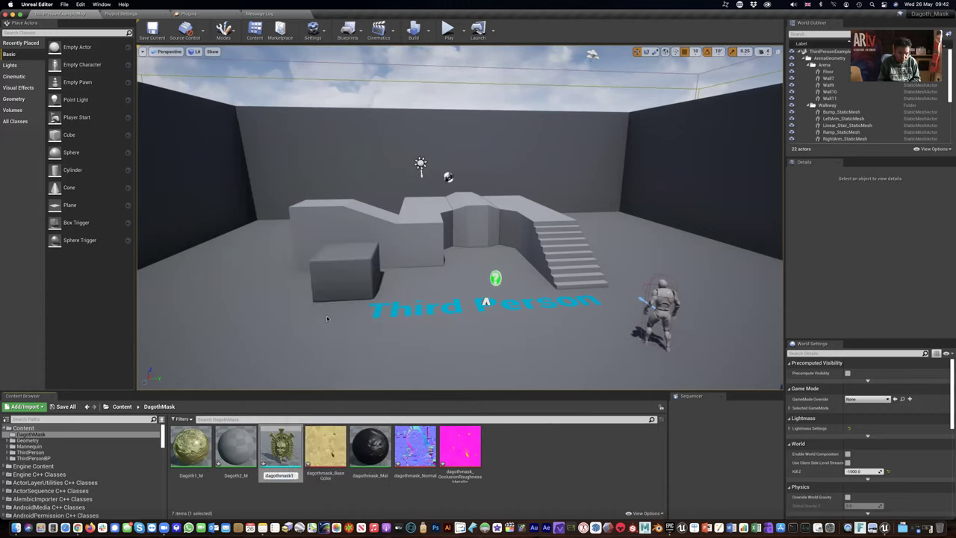
pyautogui.press('Return')
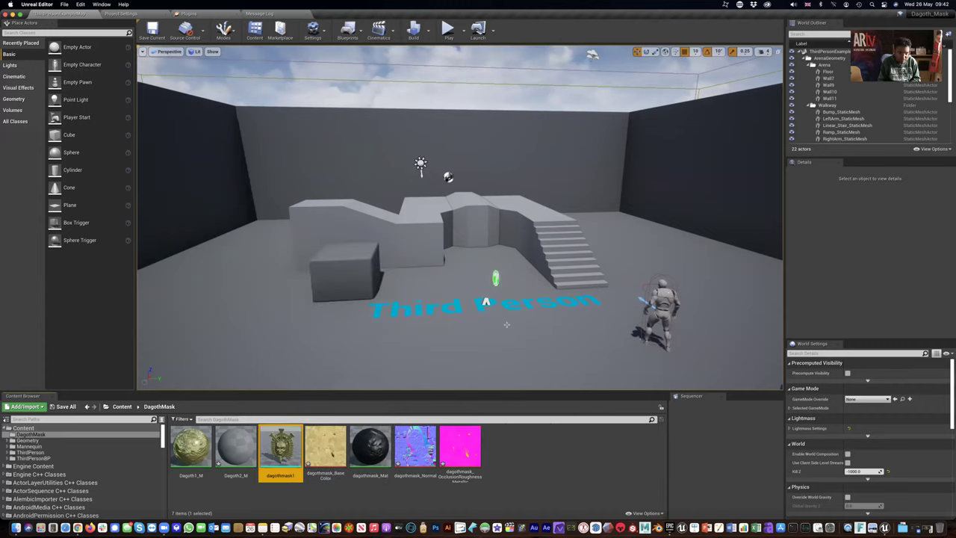
# - Try to undo the rename, and rename the static mesh back as dagothmask
pyautogui.rightClick(281, 449)
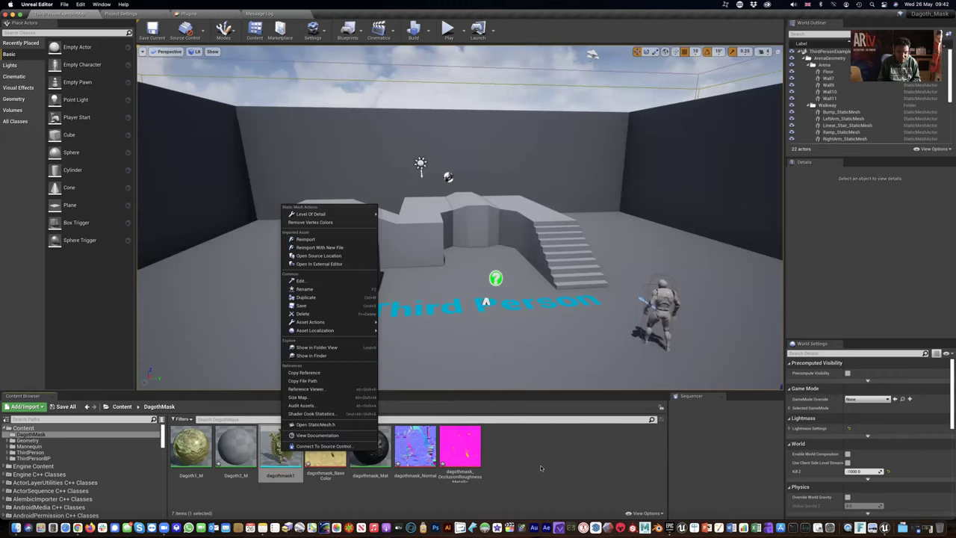
pyautogui.click(534, 467)
pyautogui.press('super+z')
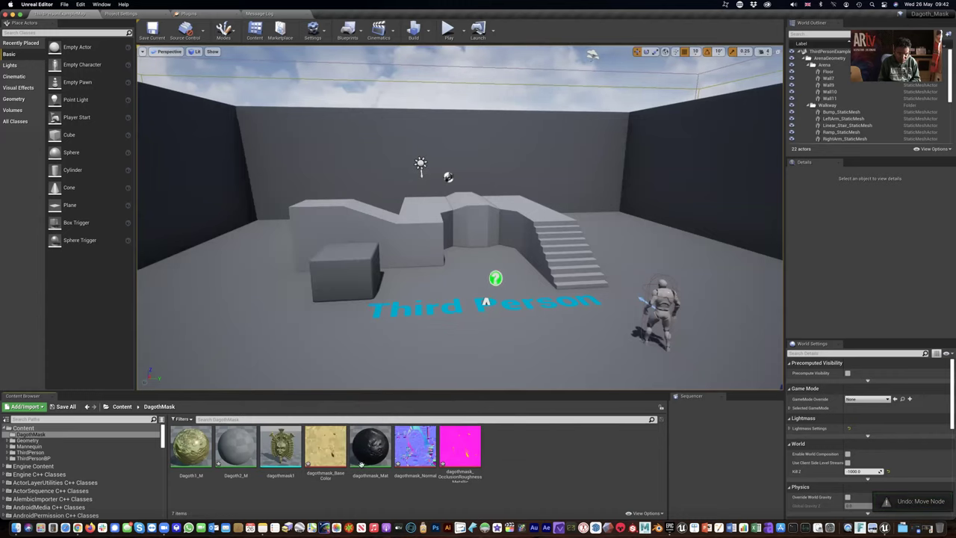
pyautogui.click(290, 476)
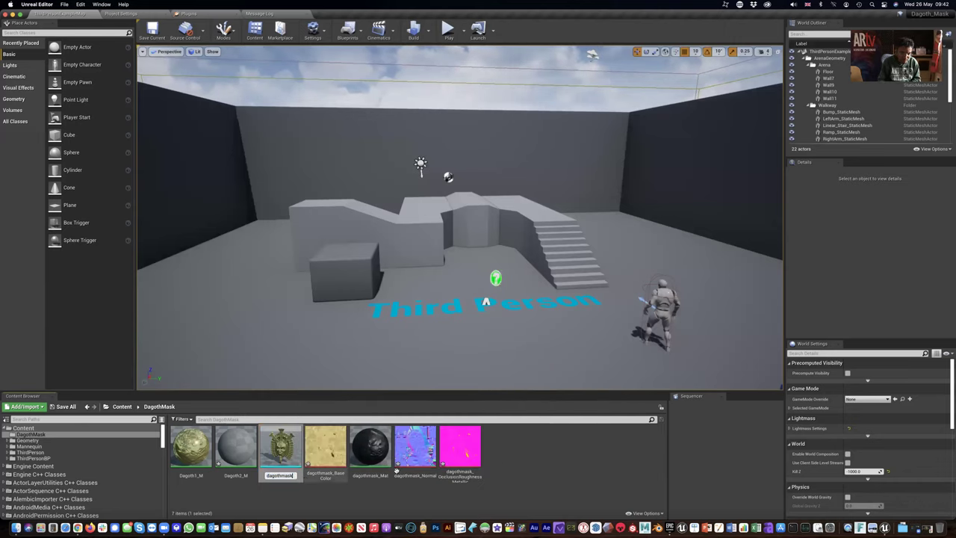
pyautogui.press('Return')
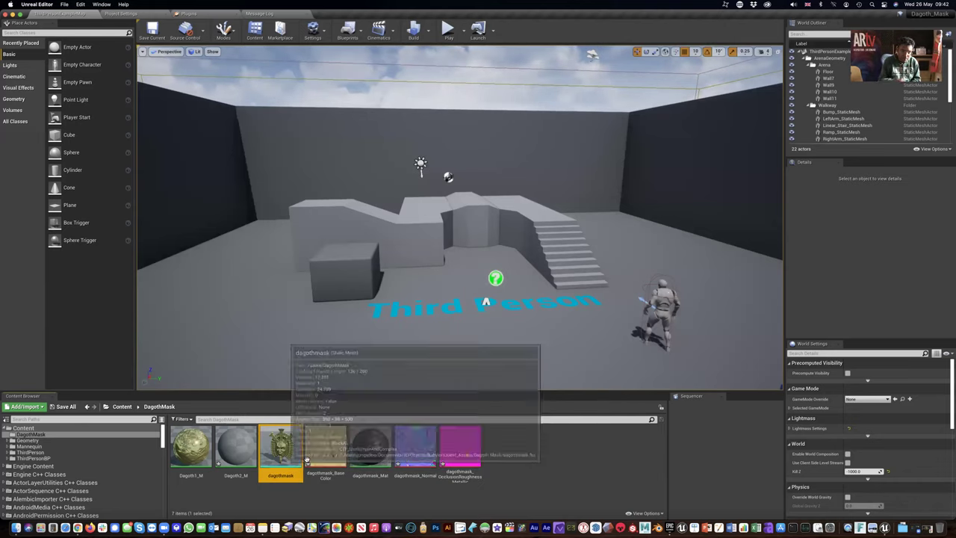
pyautogui.click(540, 455)
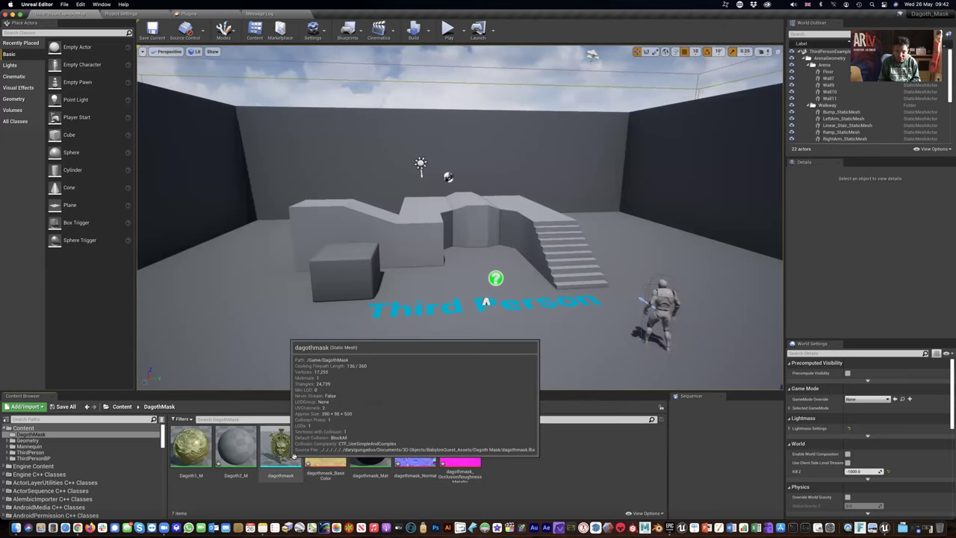
# - Switch to Finder and go back from Substance_Textures to the Dagoth Mask folder
pyautogui.press('super+Tab')
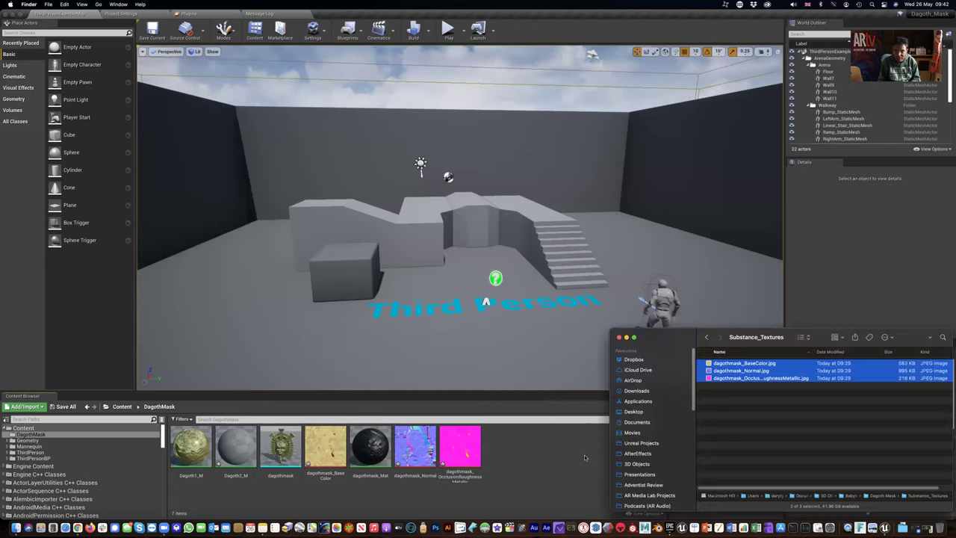
pyautogui.click(820, 402)
pyautogui.click(706, 337)
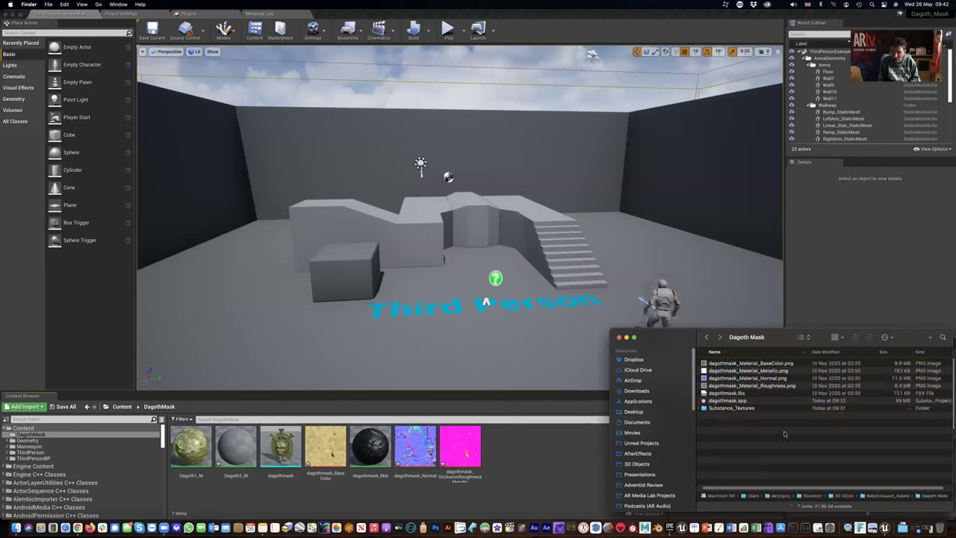
# - Batch-rename the four dagothmask PNG textures, replacing the text "Material_" with nothing
pyautogui.click(770, 364)
pyautogui.click(770, 371)
pyautogui.click(771, 378)
pyautogui.click(773, 387)
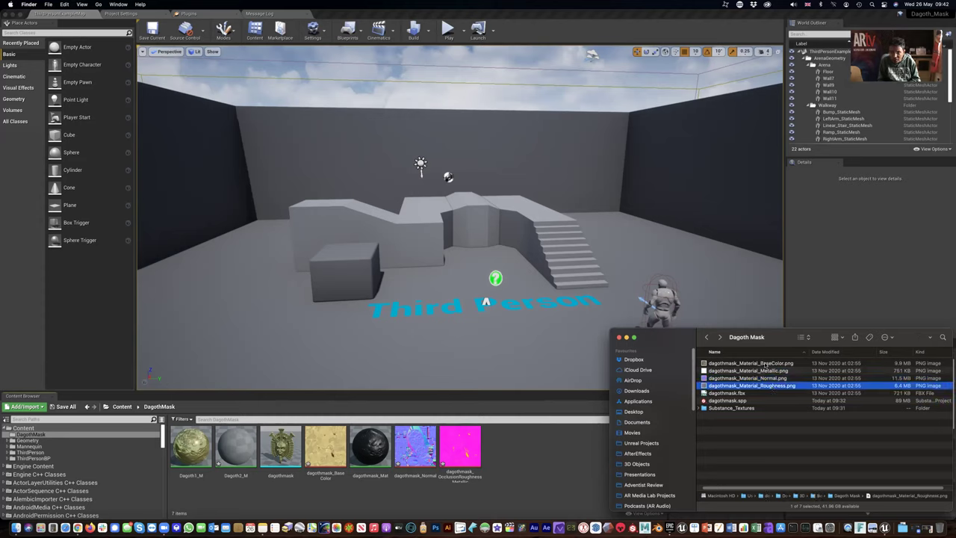
pyautogui.click(766, 363)
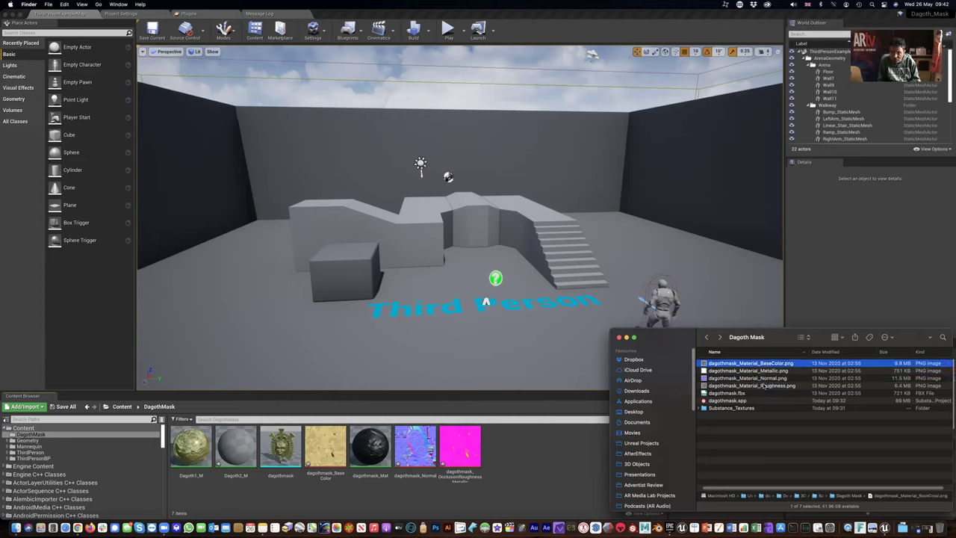
pyautogui.keyDown('shift'); pyautogui.click(763, 386); pyautogui.keyUp('shift')
pyautogui.rightClick(763, 386)
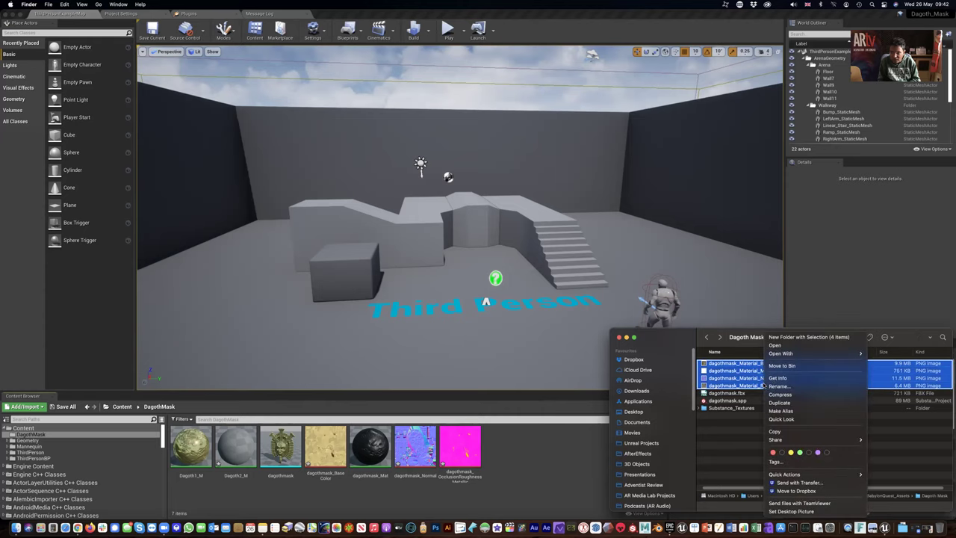
pyautogui.click(779, 386)
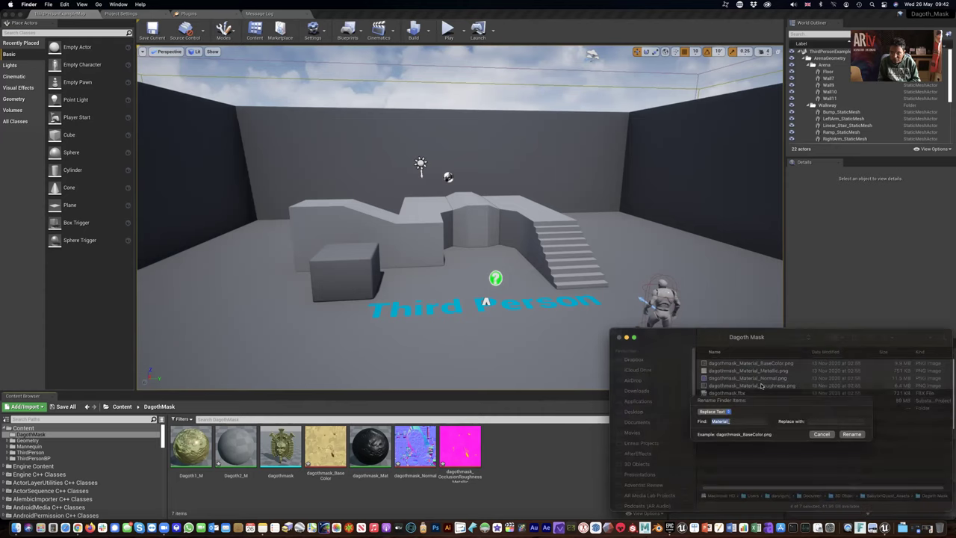
pyautogui.click(852, 435)
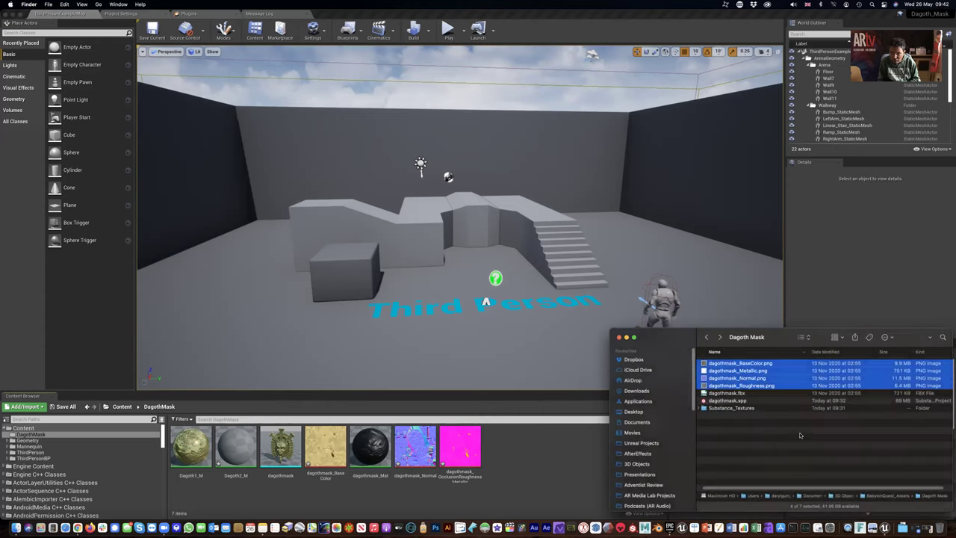
# - Open dagothmask_BaseColor.png in Preview and set up a JPEG export with the quality reduced to a file size of about 2.5 MB
pyautogui.click(752, 363)
pyautogui.doubleClick(751, 363)
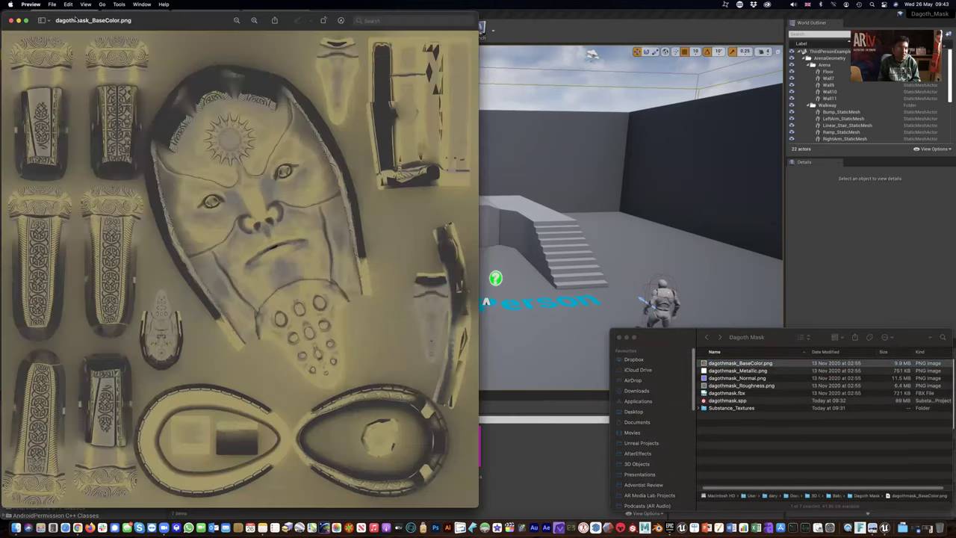
pyautogui.click(52, 5)
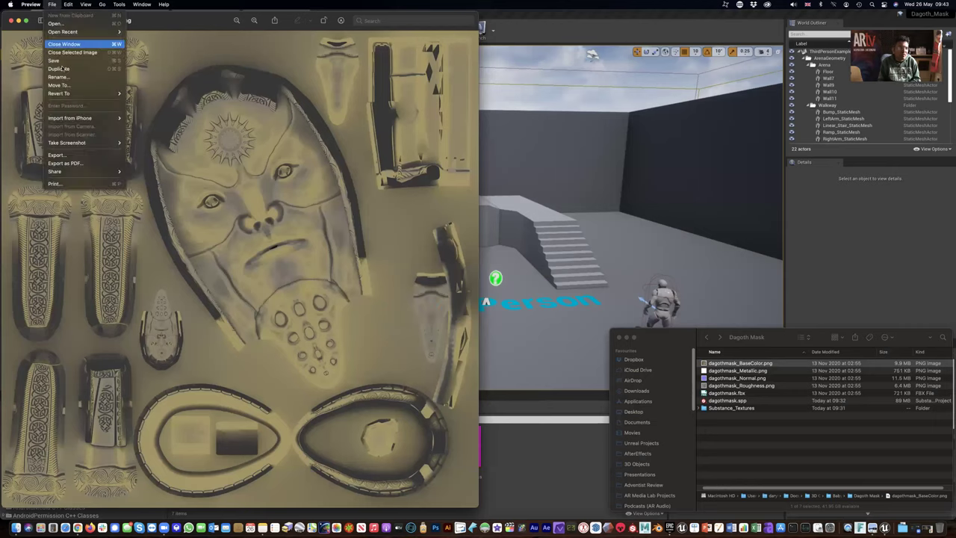
pyautogui.click(75, 155)
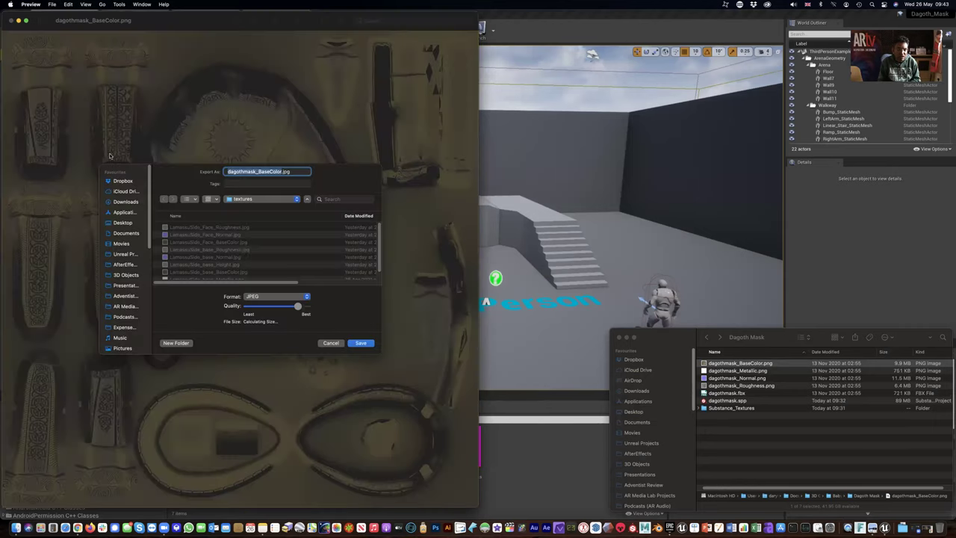
pyautogui.click(274, 308)
pyautogui.click(265, 307)
pyautogui.click(271, 307)
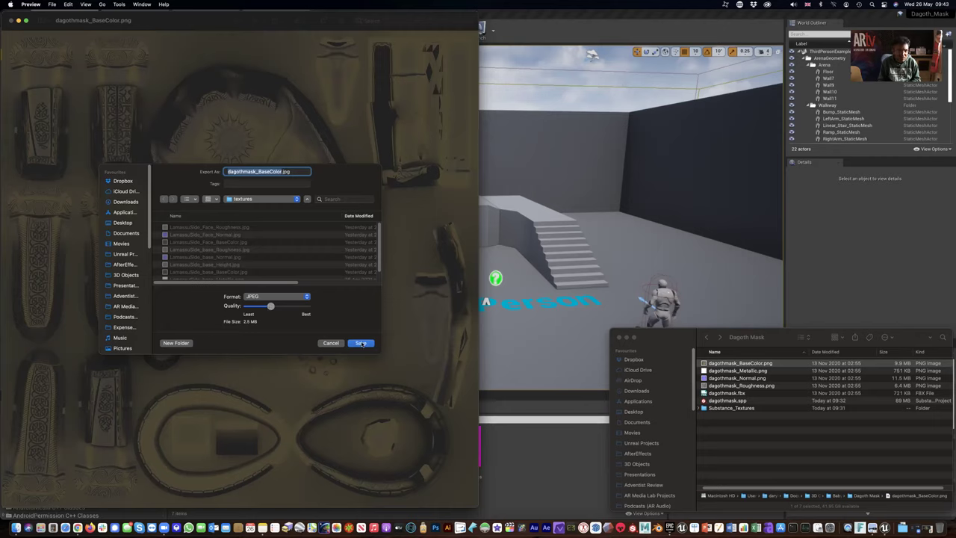
# - Save the BaseColor JPEG export in the Dagoth Mask folder inside BabylonQuest_Assets and close the image window
pyautogui.click(288, 202)
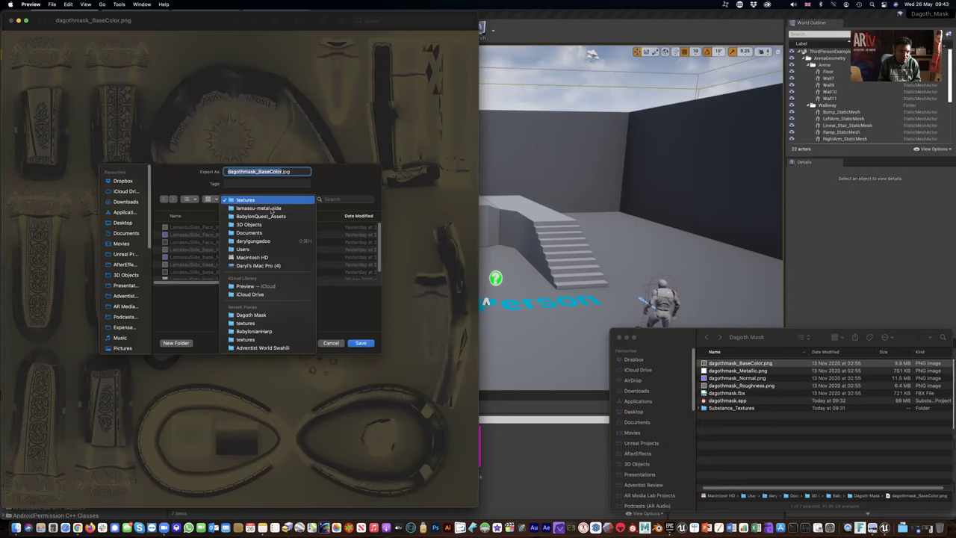
pyautogui.click(275, 218)
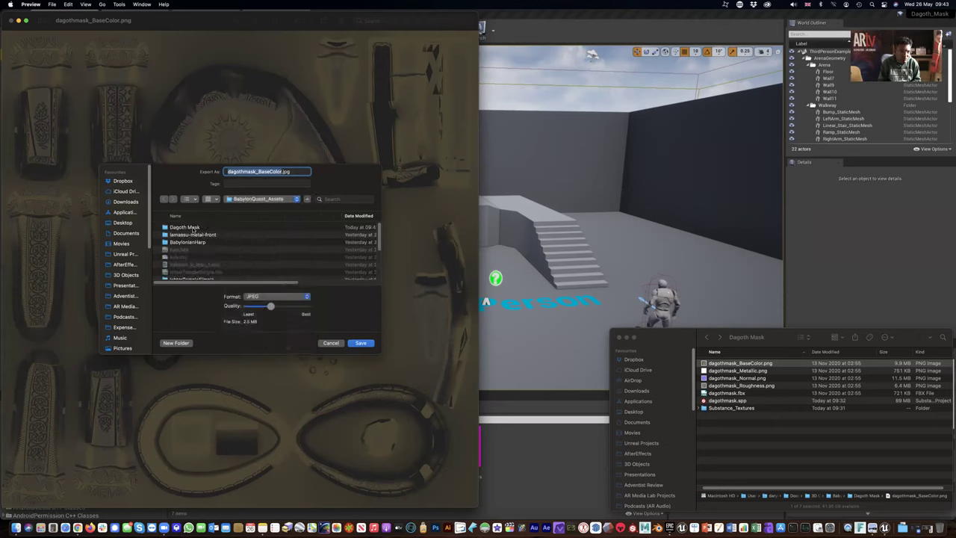
pyautogui.doubleClick(192, 229)
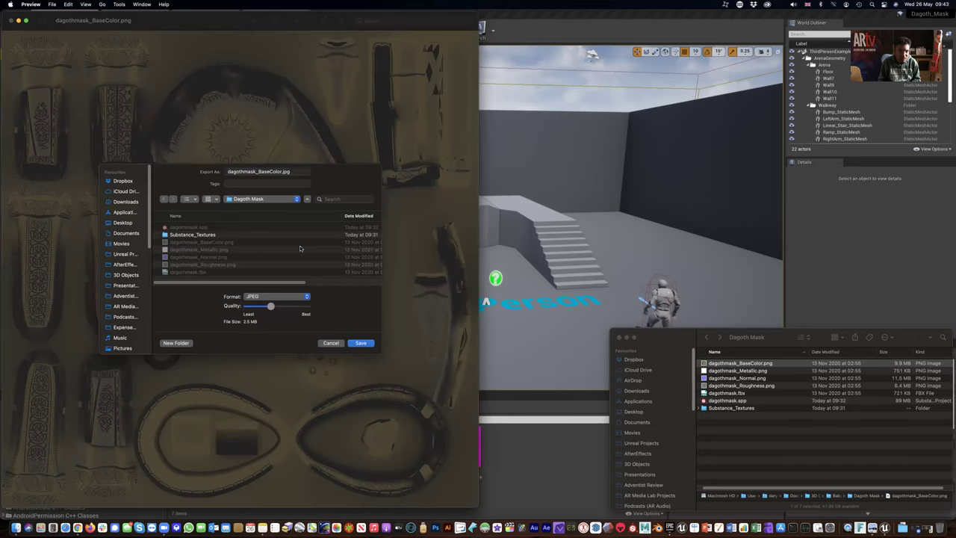
pyautogui.click(362, 342)
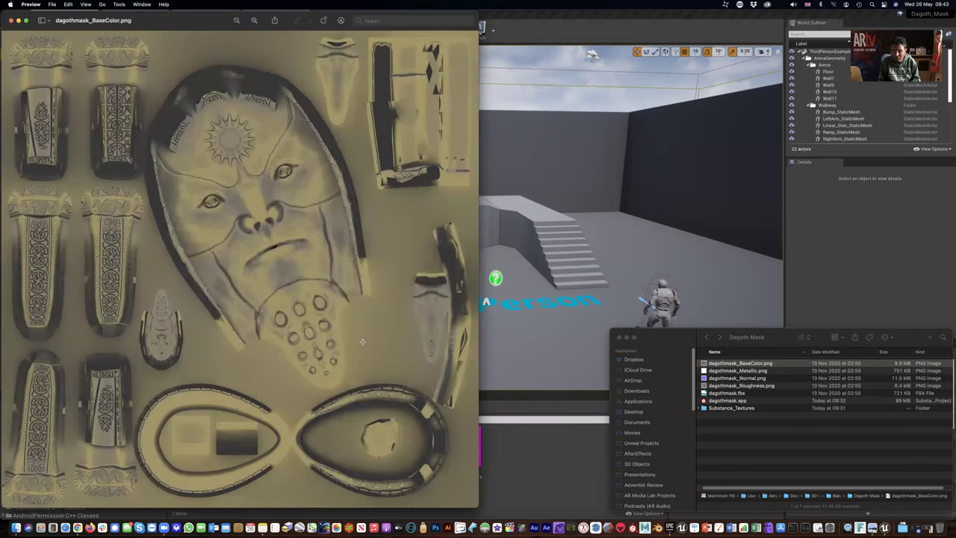
pyautogui.click(792, 371)
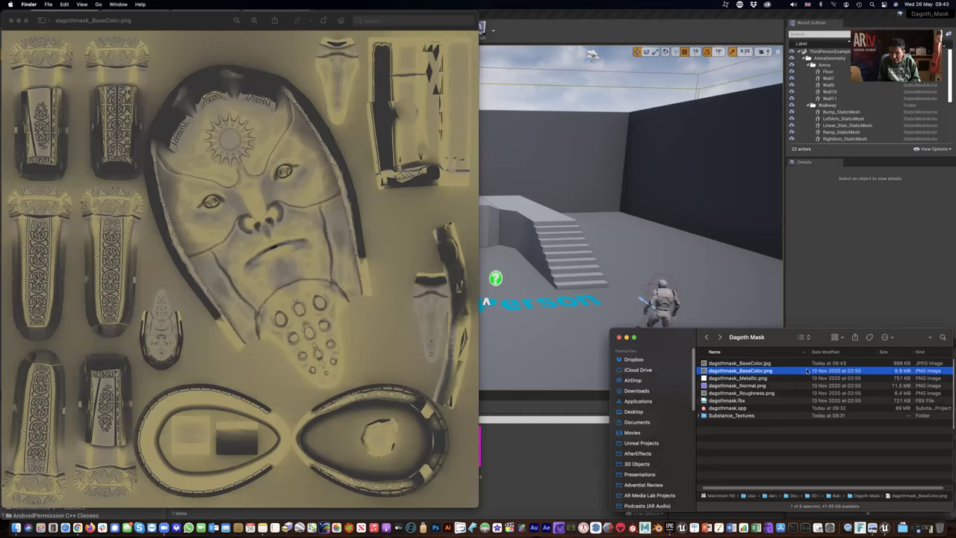
pyautogui.click(762, 364)
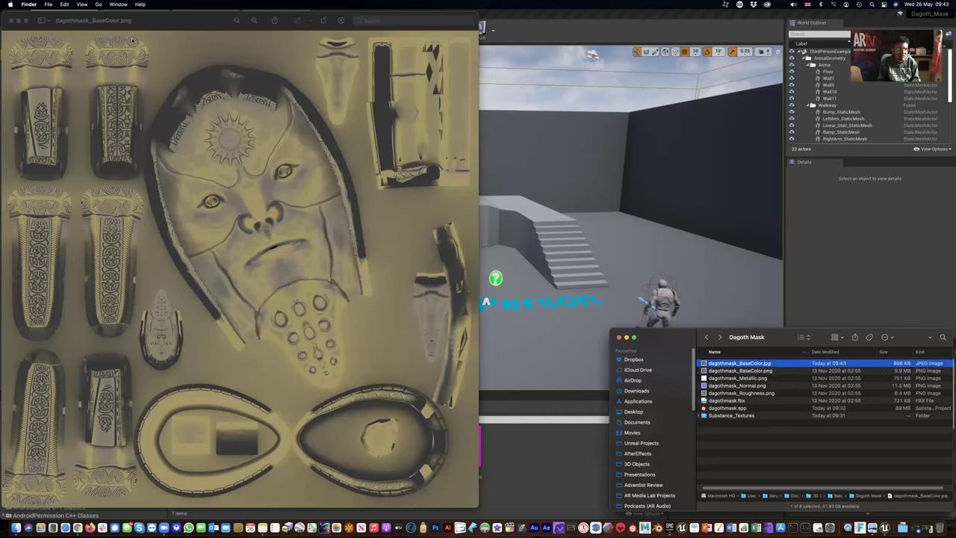
pyautogui.click(11, 20)
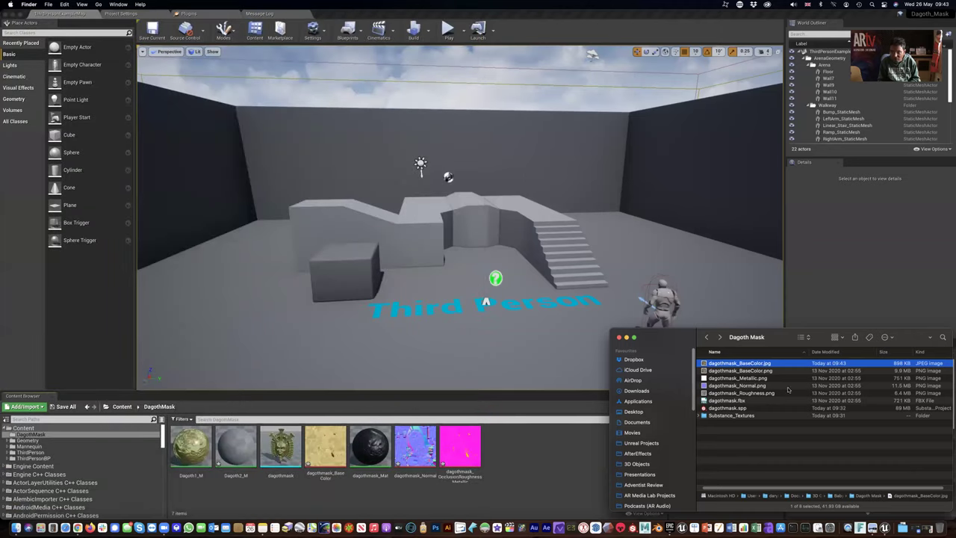
# - Export dagothmask_Metallic.png as a JPEG into the Dagoth Mask folder with the quality near the lowest setting, and close the image
pyautogui.doubleClick(747, 378)
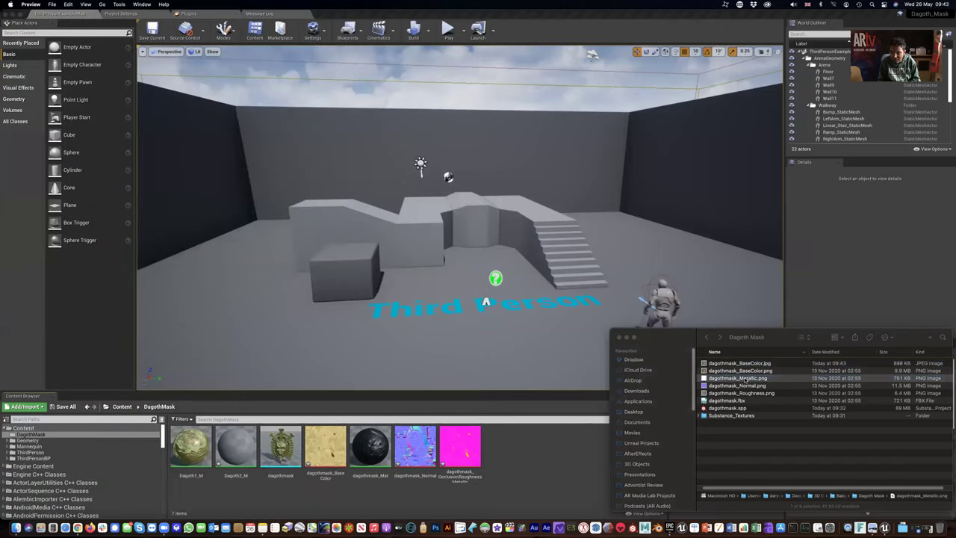
pyautogui.click(52, 4)
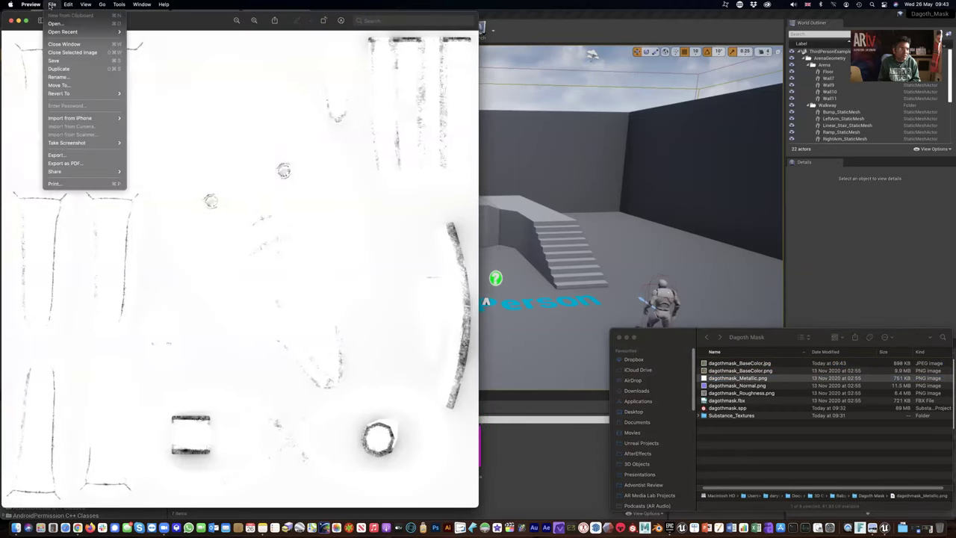
pyautogui.click(56, 155)
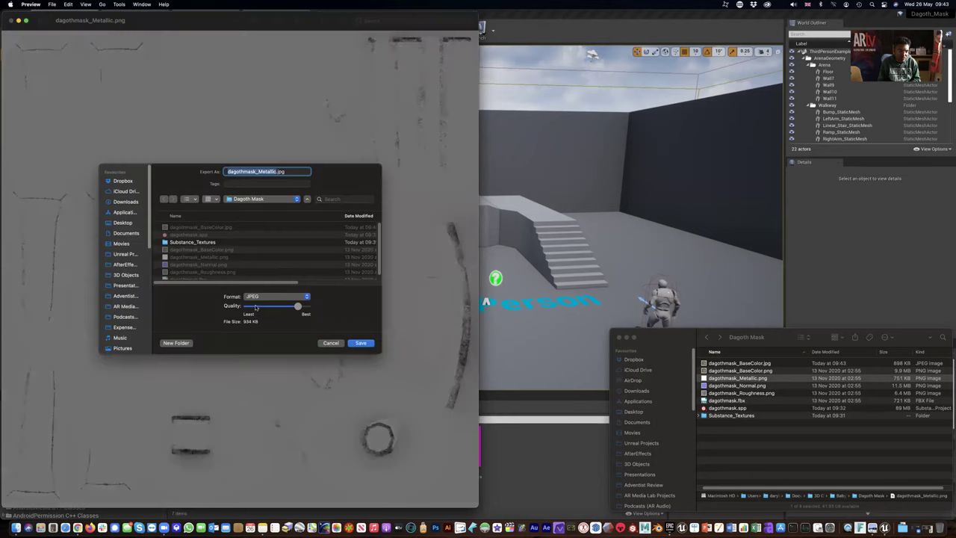
pyautogui.click(257, 307)
pyautogui.click(249, 309)
pyautogui.moveTo(249, 309); pyautogui.dragTo(252, 308)
pyautogui.click(360, 343)
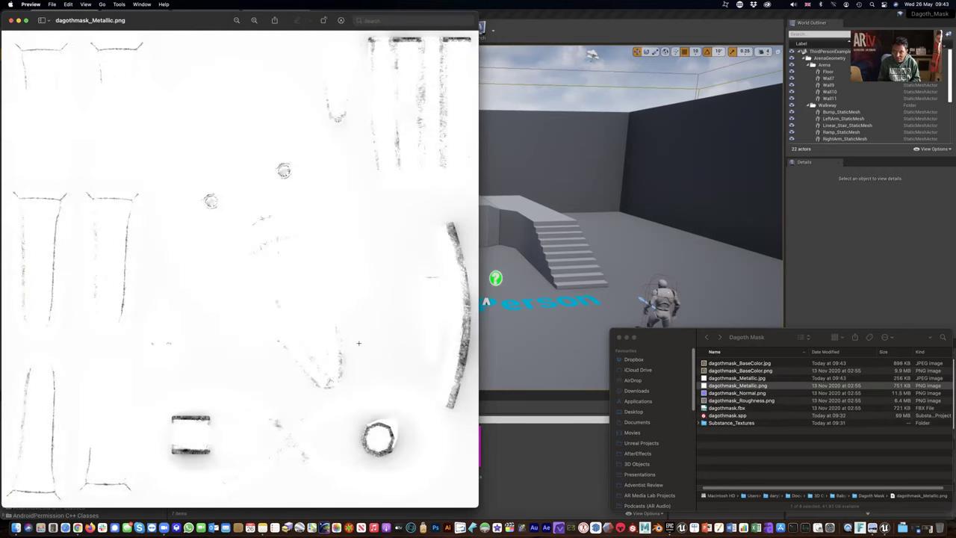
pyautogui.click(11, 20)
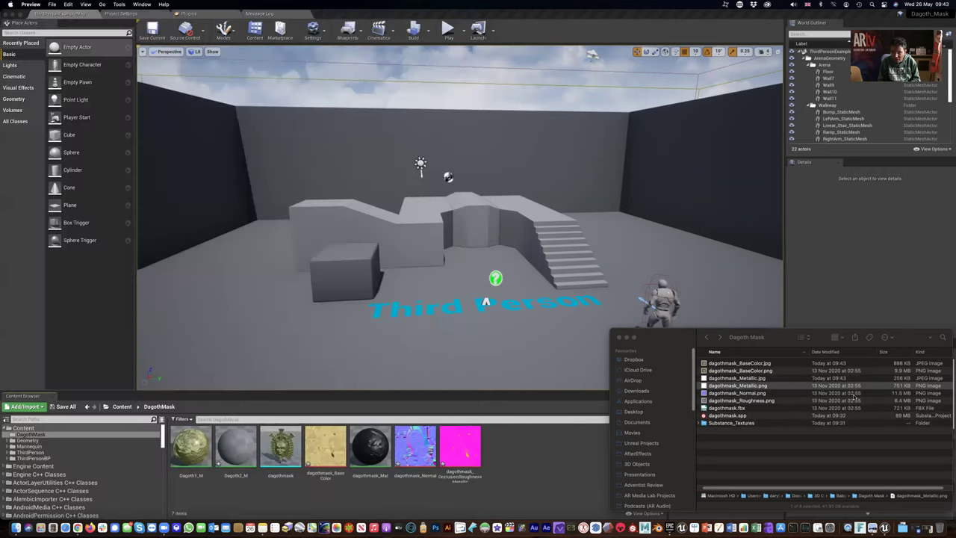
# - Export dagothmask_Normal.png as a JPEG with the quality reduced to a file size of about 3.1 MB, and close the image
pyautogui.click(758, 393)
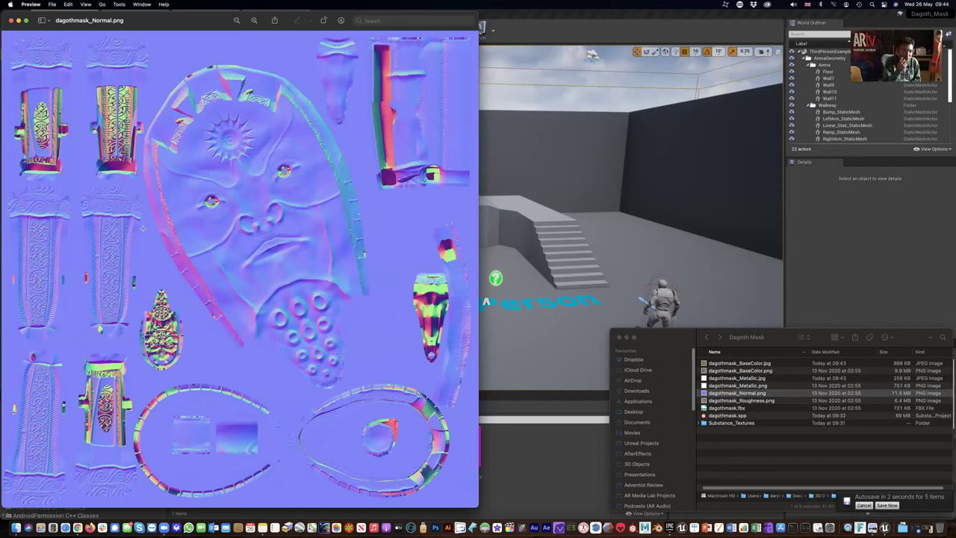
pyautogui.click(52, 4)
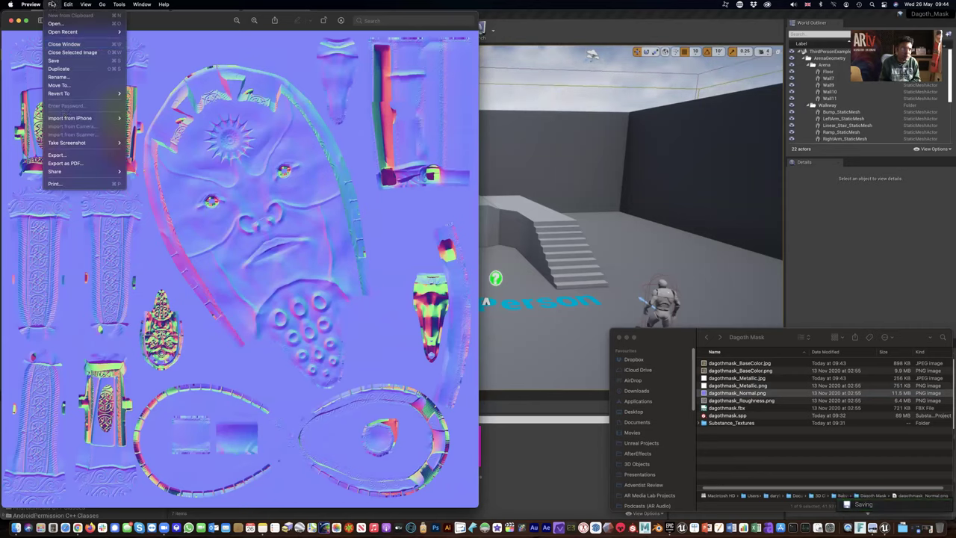
pyautogui.click(65, 156)
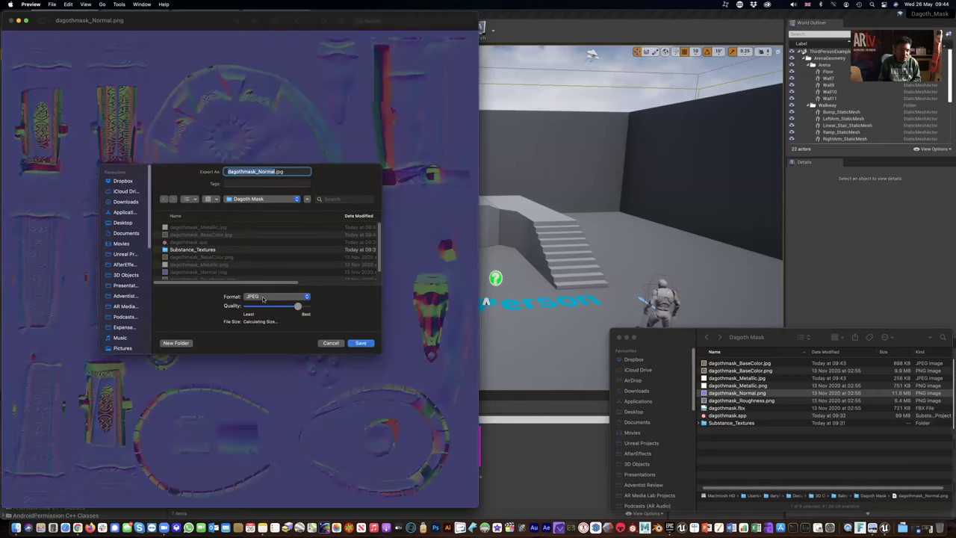
pyautogui.moveTo(280, 307); pyautogui.dragTo(270, 307)
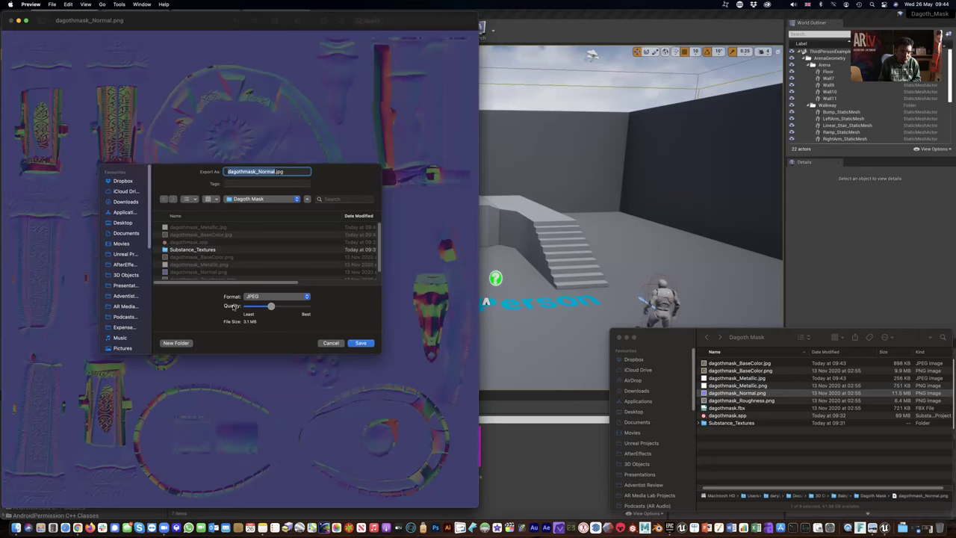
pyautogui.click(360, 344)
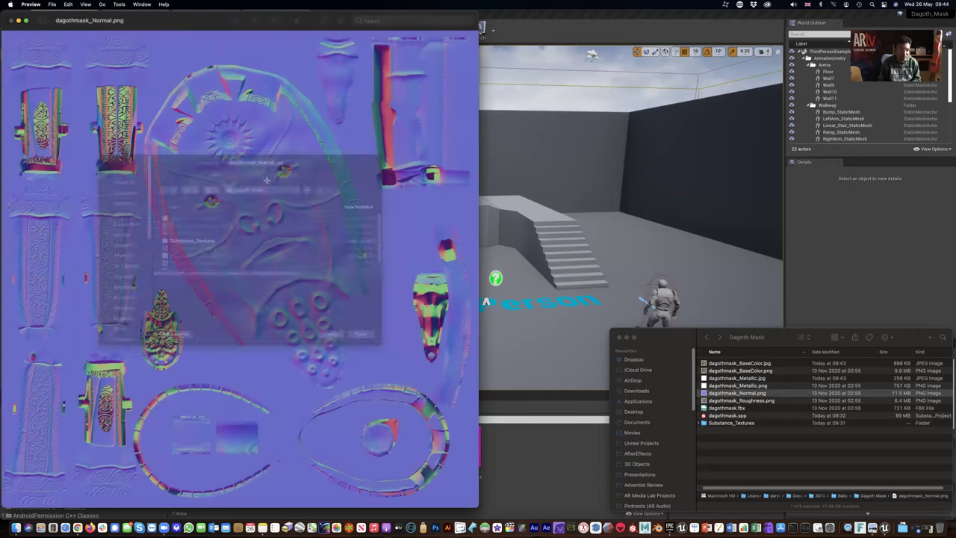
pyautogui.click(11, 20)
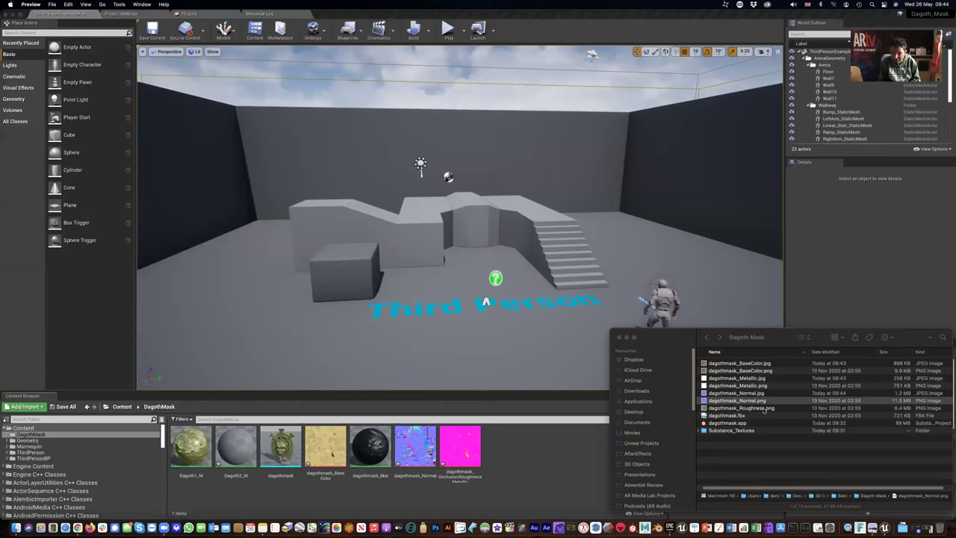
# - Open the exported dagothmask_Normal.jpg to inspect its quality, and close it again
pyautogui.click(761, 404)
pyautogui.click(761, 393)
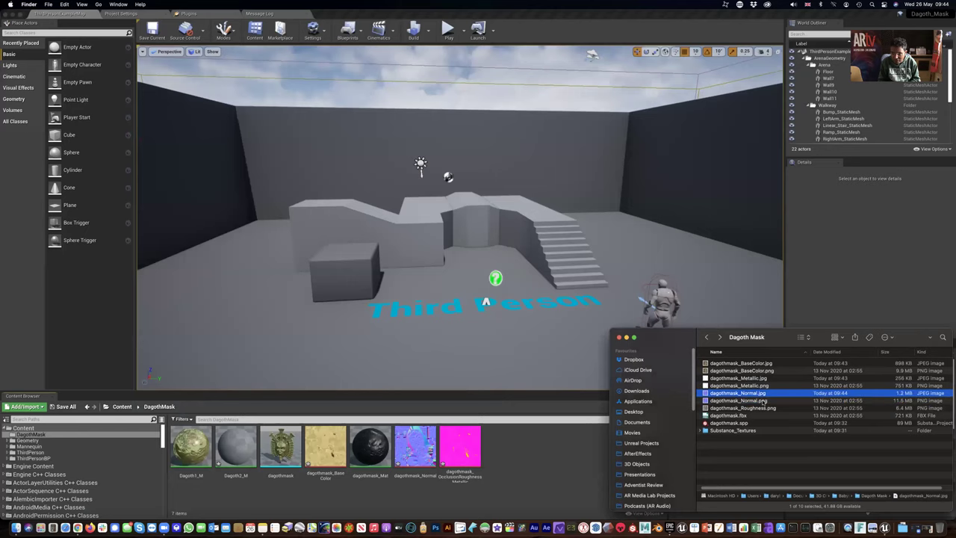
pyautogui.doubleClick(756, 393)
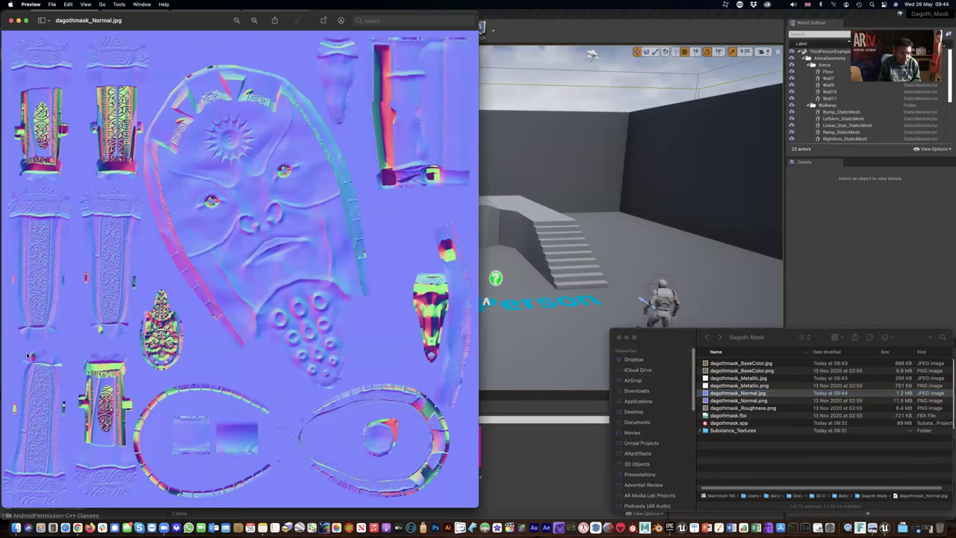
pyautogui.click(11, 20)
# - Delete the original BaseColor, Metallic and Normal PNG files from the Dagoth Mask folder
pyautogui.click(762, 401)
pyautogui.click(762, 401)
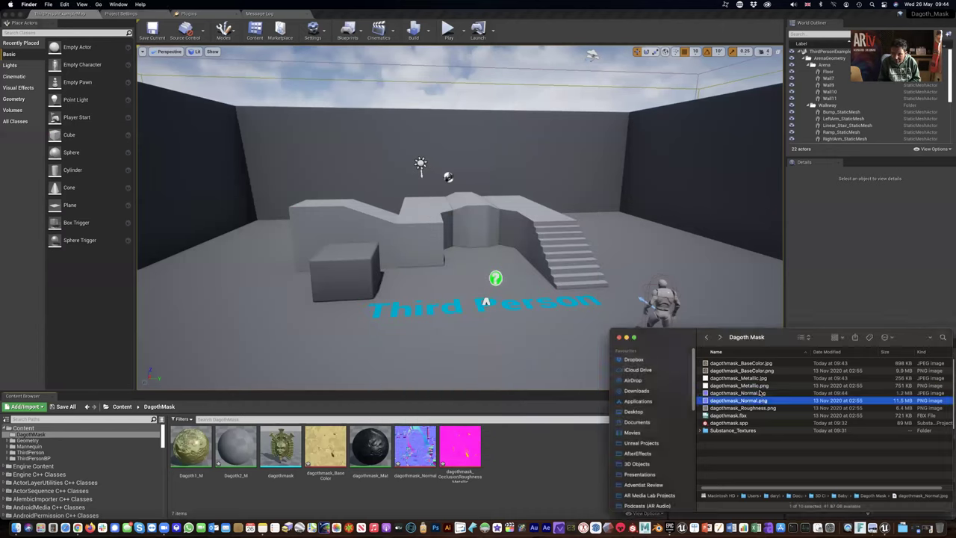
pyautogui.keyDown('super'); pyautogui.click(759, 387); pyautogui.keyUp('super')
pyautogui.keyDown('super'); pyautogui.click(758, 371); pyautogui.keyUp('super')
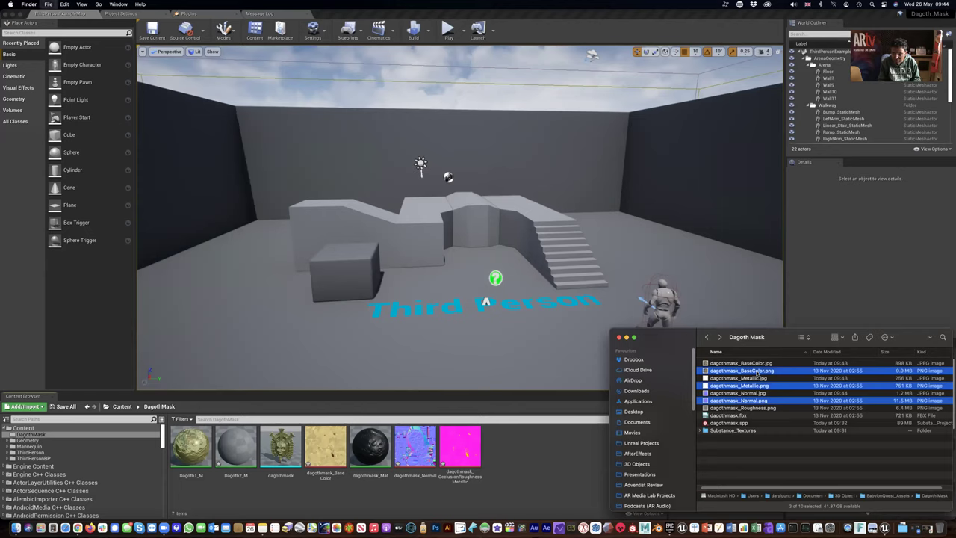
pyautogui.press('super+BackSpace')
# - Export dagothmask_Roughness.png as a JPEG with the quality reduced to a file size of about 3.1 MB, and close the image
pyautogui.doubleClick(754, 386)
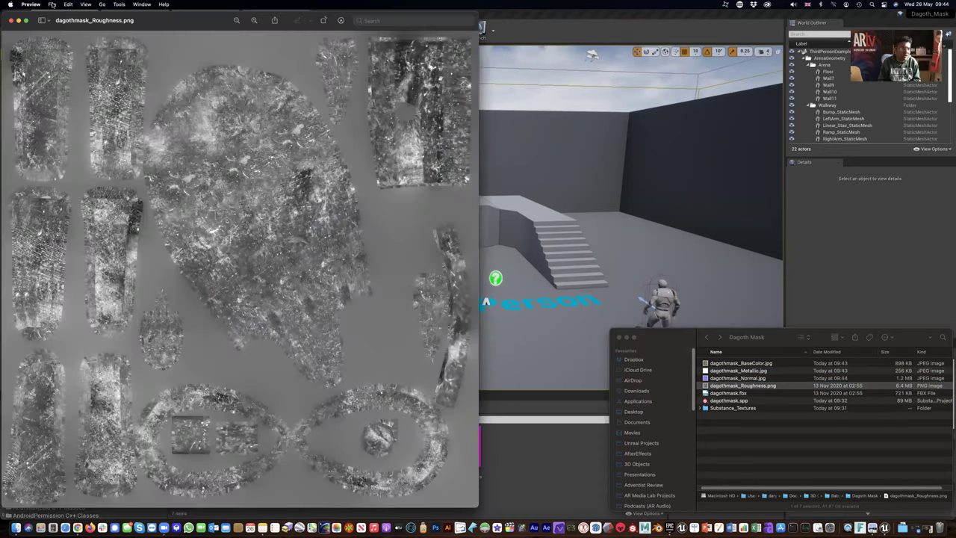
pyautogui.click(52, 4)
pyautogui.click(65, 157)
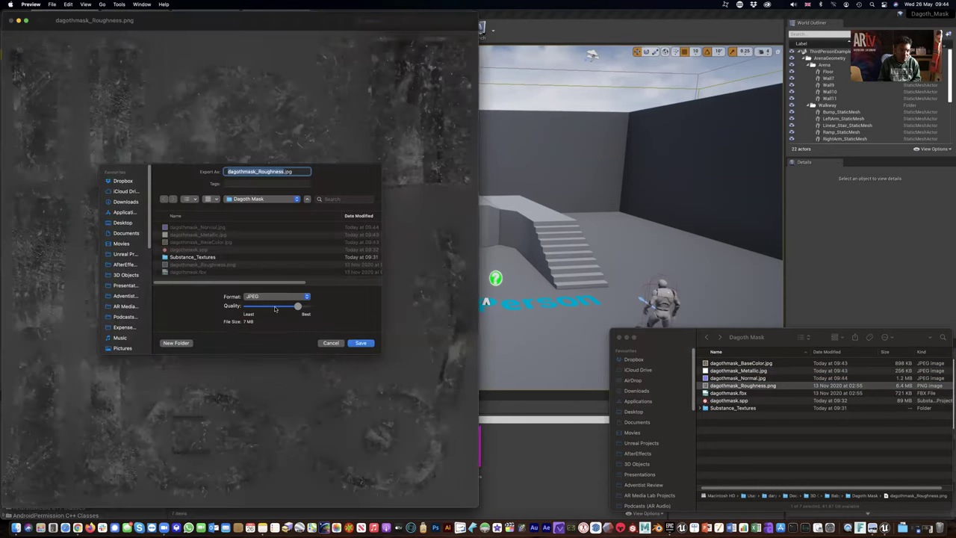
pyautogui.click(275, 307)
pyautogui.click(361, 343)
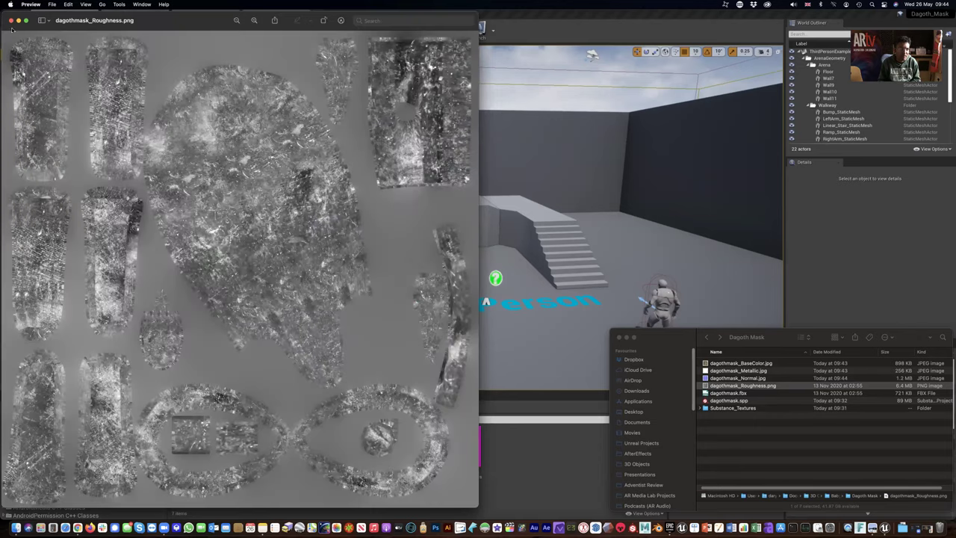
pyautogui.press('super+w')
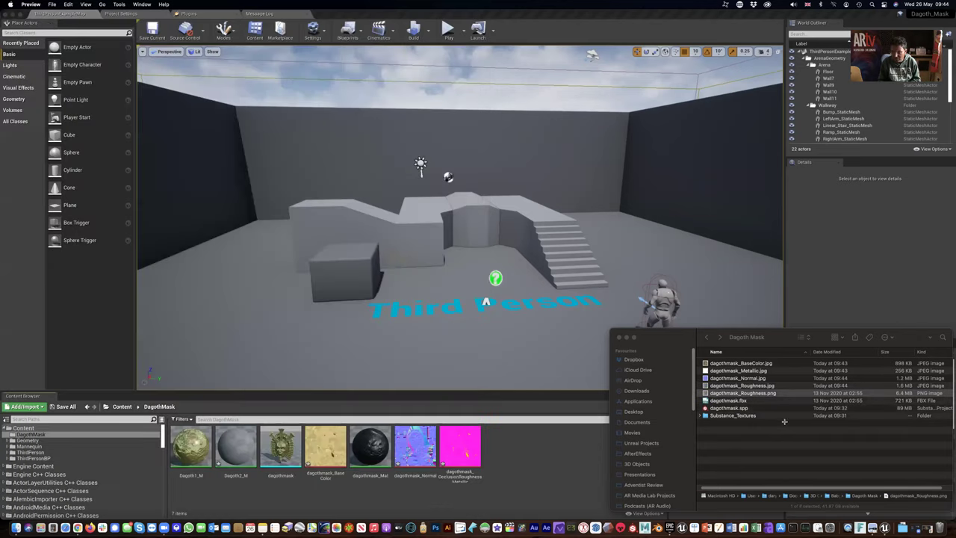
# - Delete dagothmask_Roughness.png from the Dagoth Mask folder
pyautogui.click(764, 395)
pyautogui.keyDown('shift'); pyautogui.click(758, 388); pyautogui.keyUp('shift')
pyautogui.click(773, 408)
pyautogui.click(761, 395)
pyautogui.press('super+BackSpace')
# - Import the BaseColor, Metallic, Normal and Roughness JPEGs from the Dagoth Mask folder into Unreal's DagothMask content folder
pyautogui.keyDown('shift'); pyautogui.click(752, 363); pyautogui.keyUp('shift')
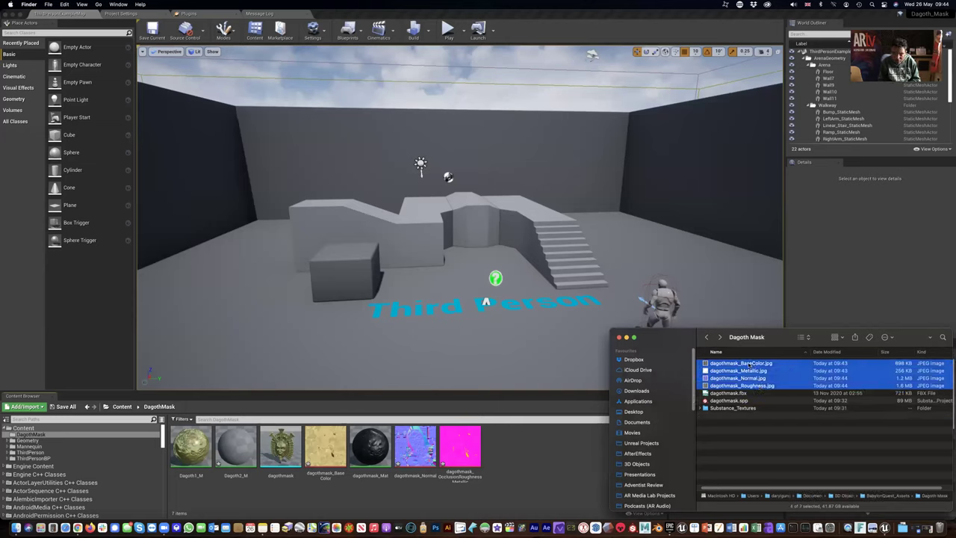
pyautogui.moveTo(749, 365); pyautogui.dragTo(550, 463)
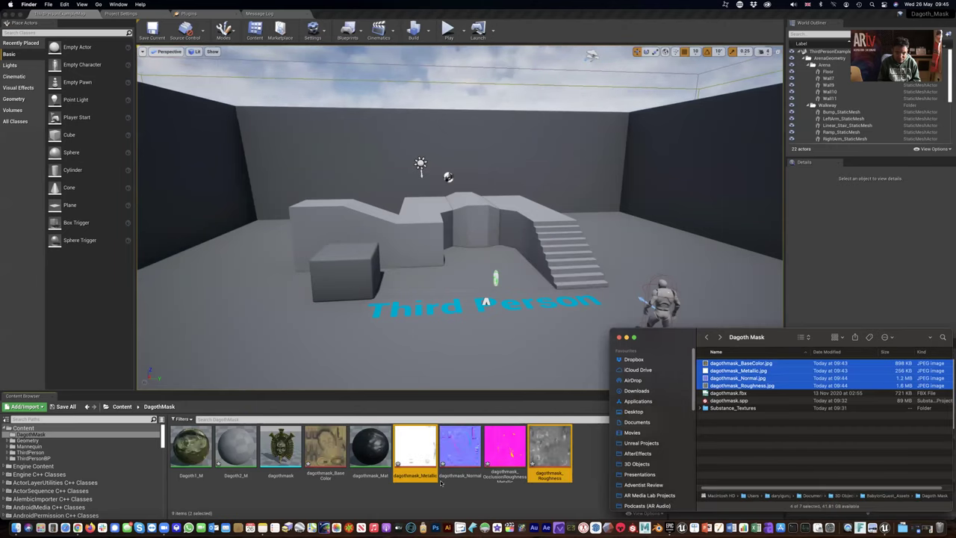
pyautogui.click(390, 497)
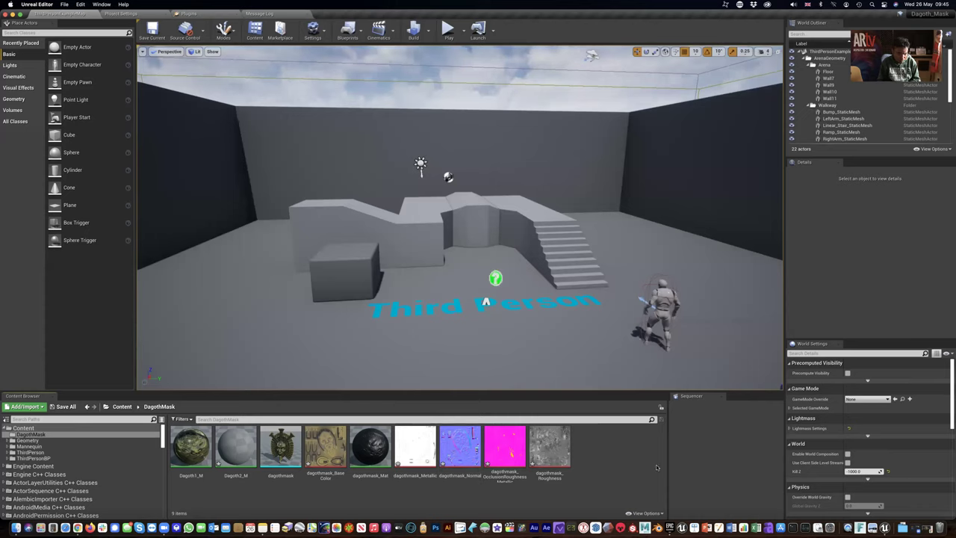
# - Switch to Finder and reimport the BaseColor, Normal and OcclusionRoughnessMetallic JPEGs from Substance_Textures into Unreal's DagothMask content folder
pyautogui.press('super+Tab')
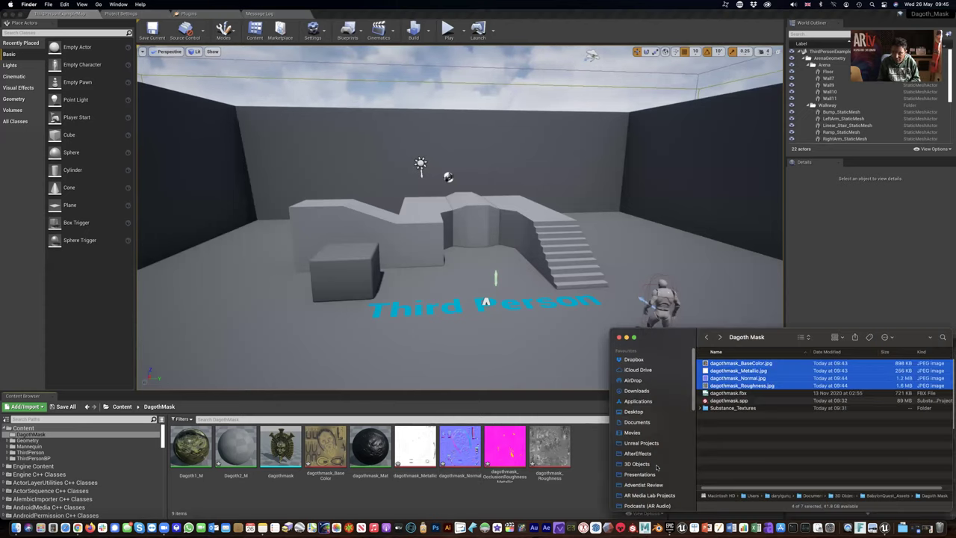
pyautogui.click(701, 408)
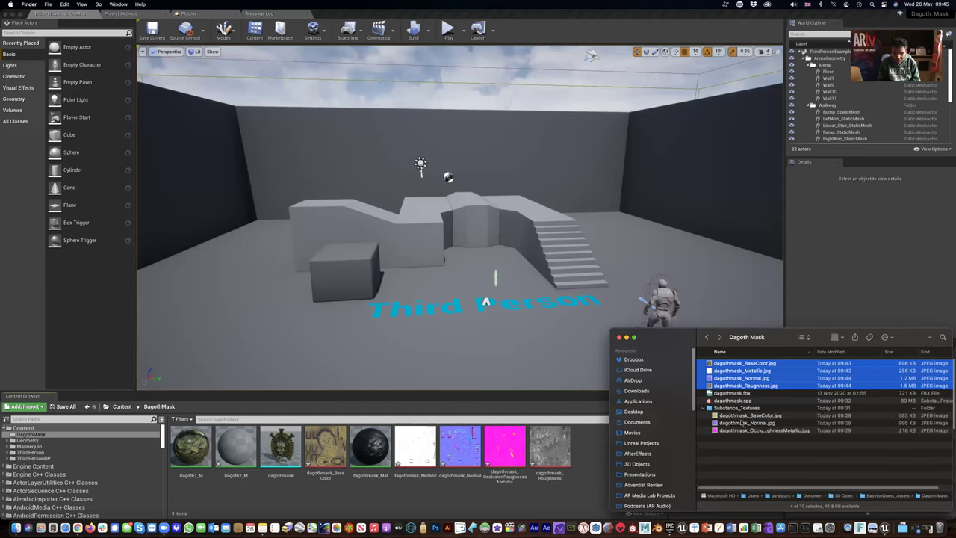
pyautogui.click(742, 439)
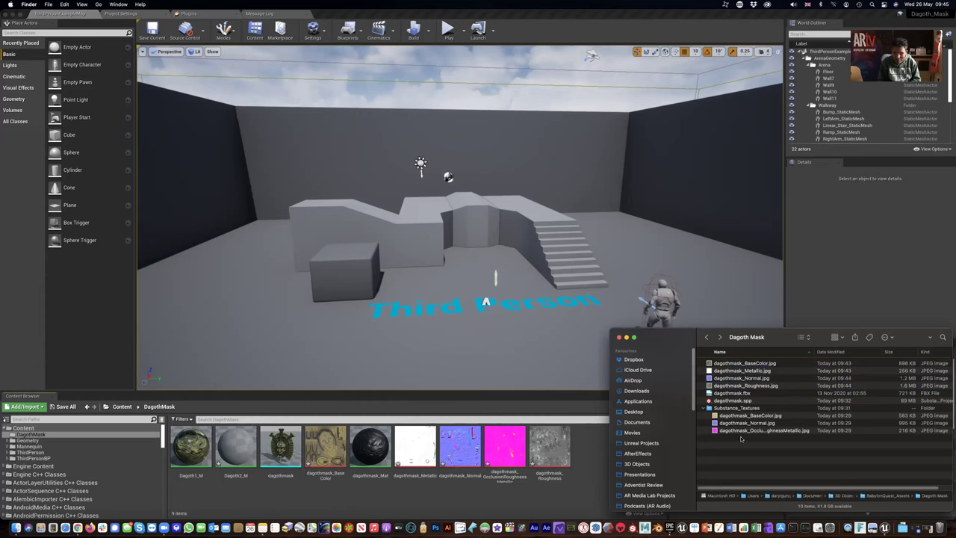
pyautogui.click(738, 415)
pyautogui.keyDown('shift'); pyautogui.click(741, 430); pyautogui.keyUp('shift')
pyautogui.moveTo(717, 421); pyautogui.dragTo(574, 485)
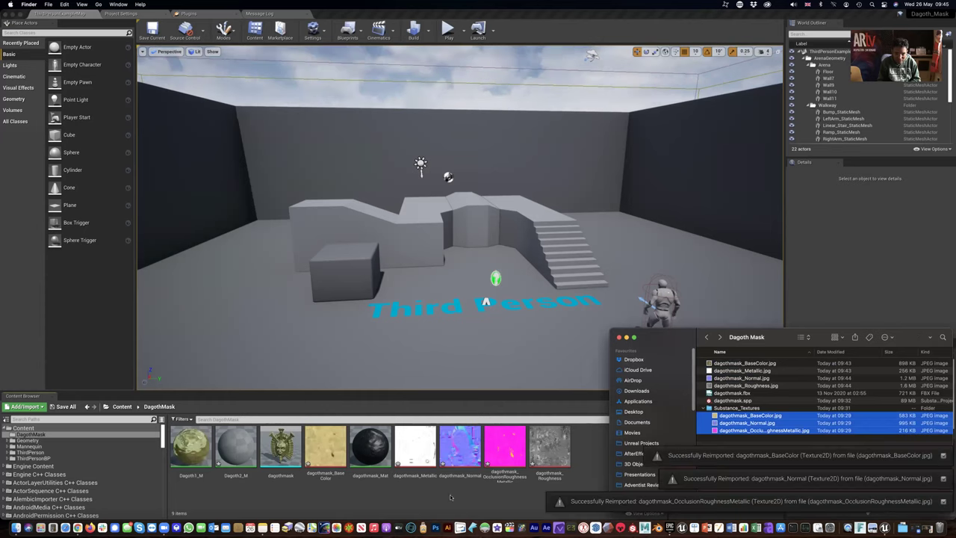
# - Rename the BaseColor, Metallic, Normal and Roughness JPEGs in the Dagoth Mask folder, replacing "mask_" with "mask2_" in their names
pyautogui.click(770, 386)
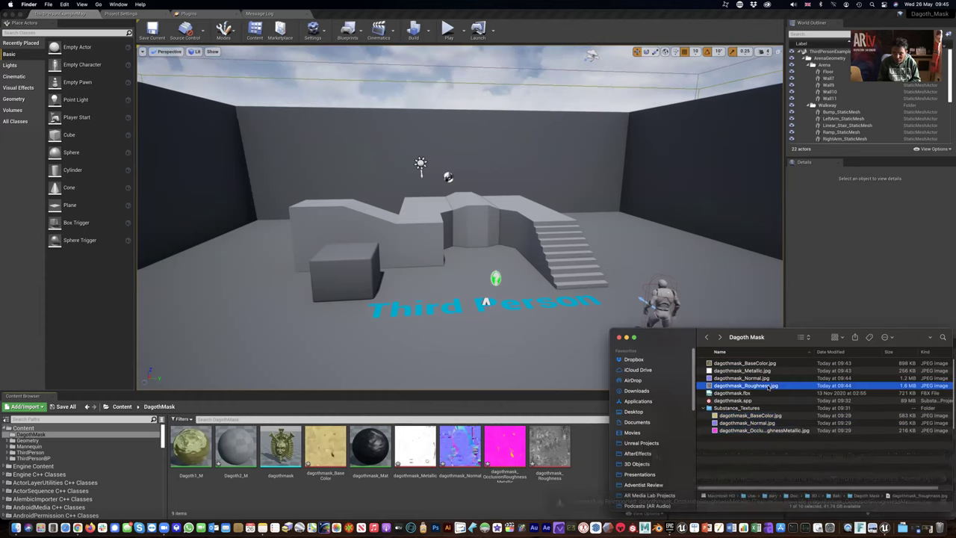
pyautogui.keyDown('shift'); pyautogui.click(756, 364); pyautogui.keyUp('shift')
pyautogui.rightClick(756, 366)
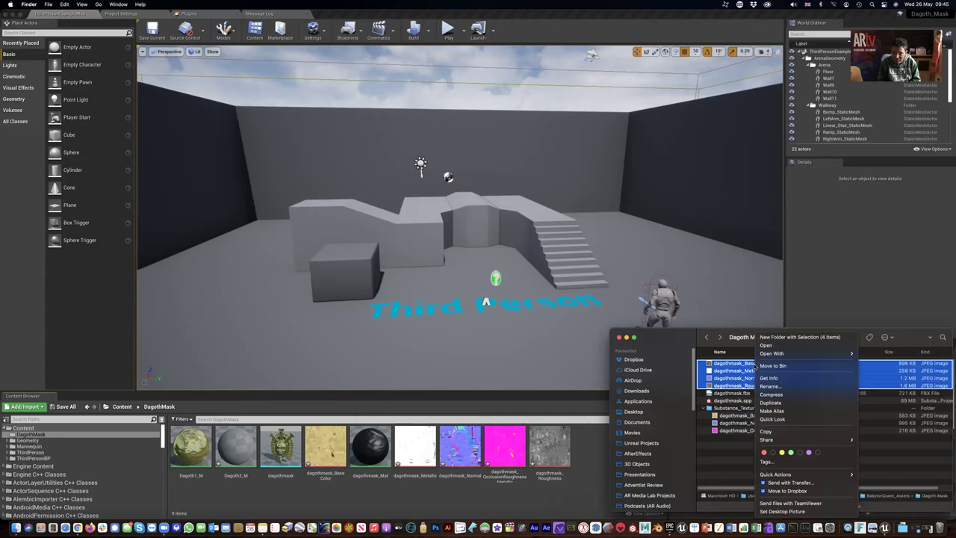
pyautogui.click(772, 386)
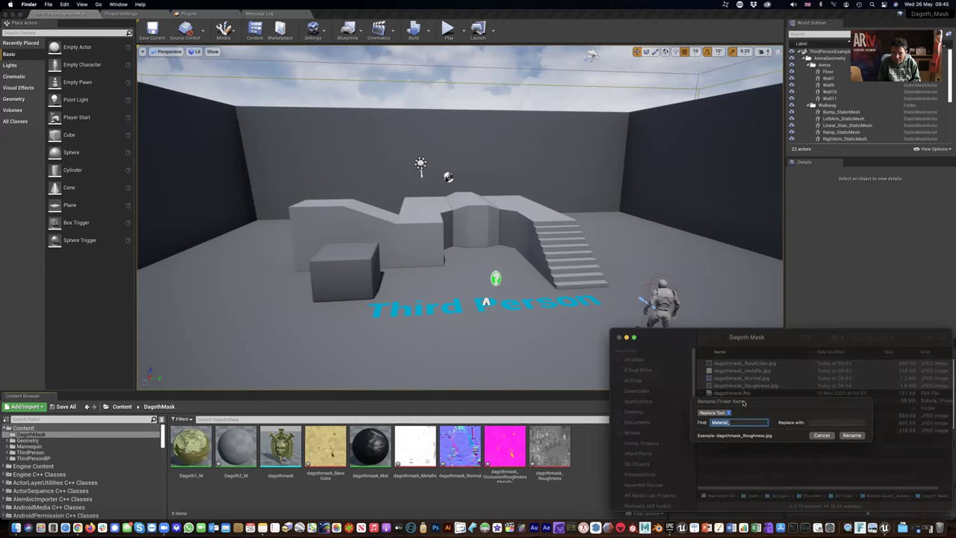
pyautogui.write('mask')
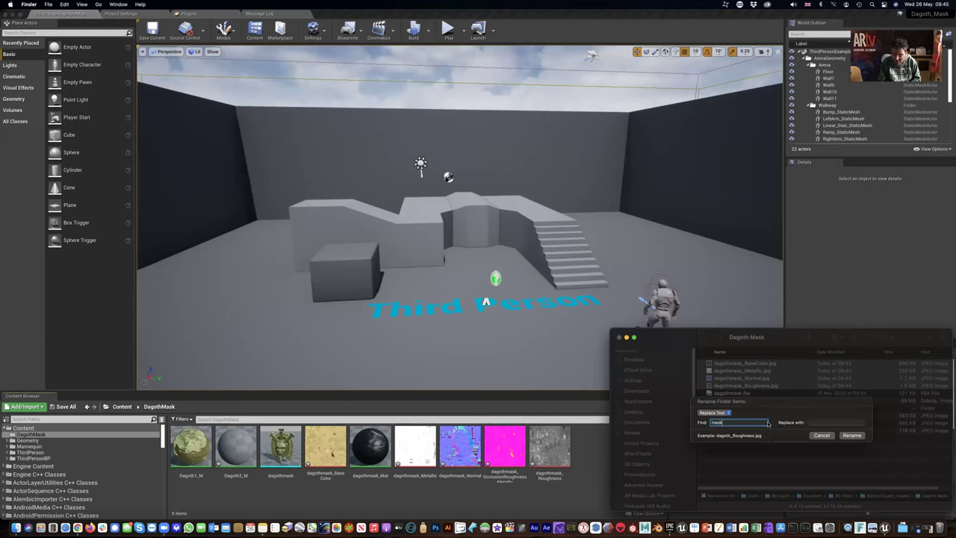
pyautogui.write('_')
pyautogui.click(814, 422)
pyautogui.write('mask')
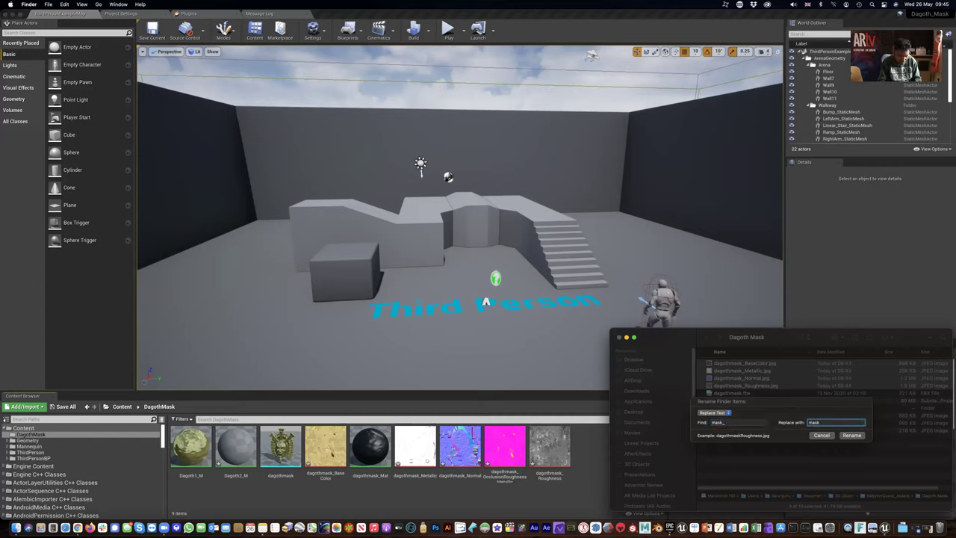
pyautogui.write('2_')
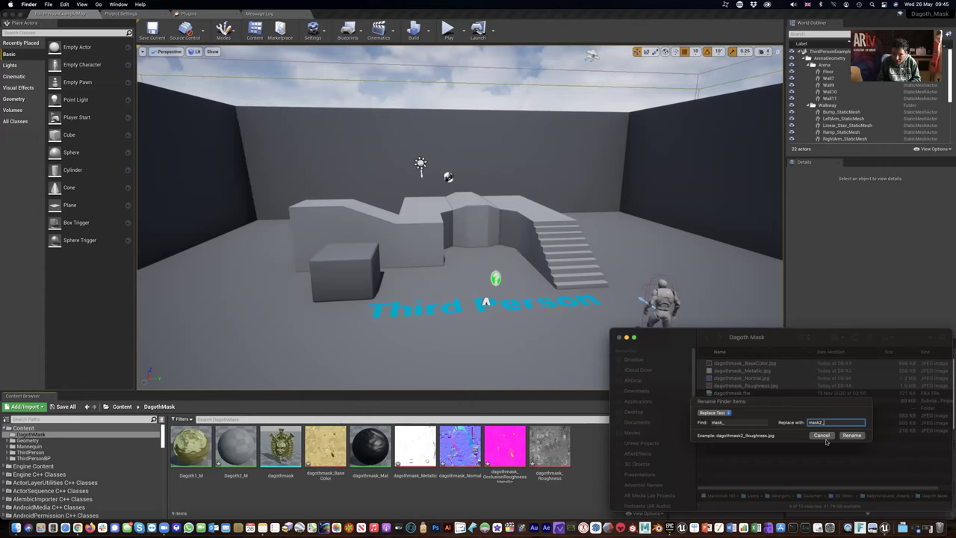
pyautogui.click(852, 435)
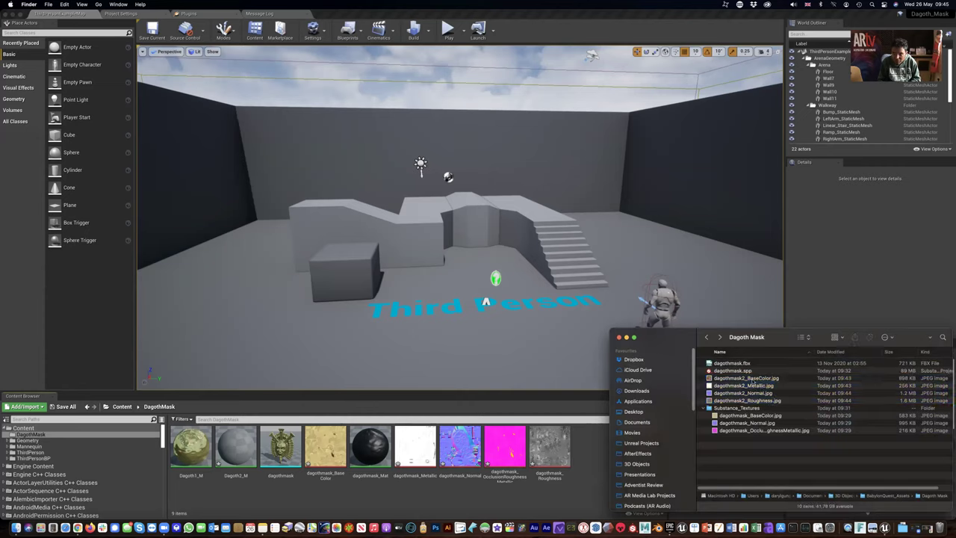
# - Import the four dagothmask2 JPEGs from the Dagoth Mask folder into Unreal's DagothMask content folder
pyautogui.click(756, 402)
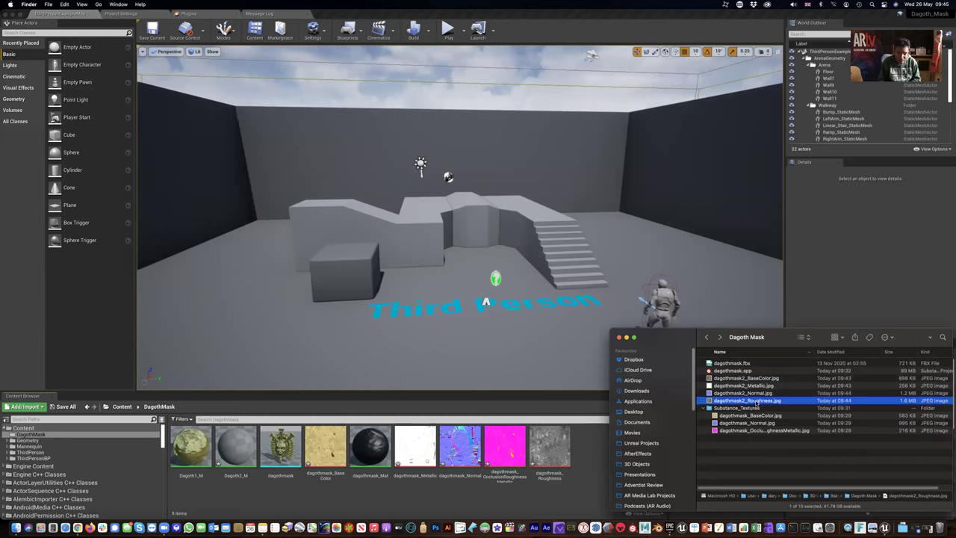
pyautogui.keyDown('shift'); pyautogui.click(756, 380); pyautogui.keyUp('shift')
pyautogui.moveTo(760, 379); pyautogui.dragTo(589, 492)
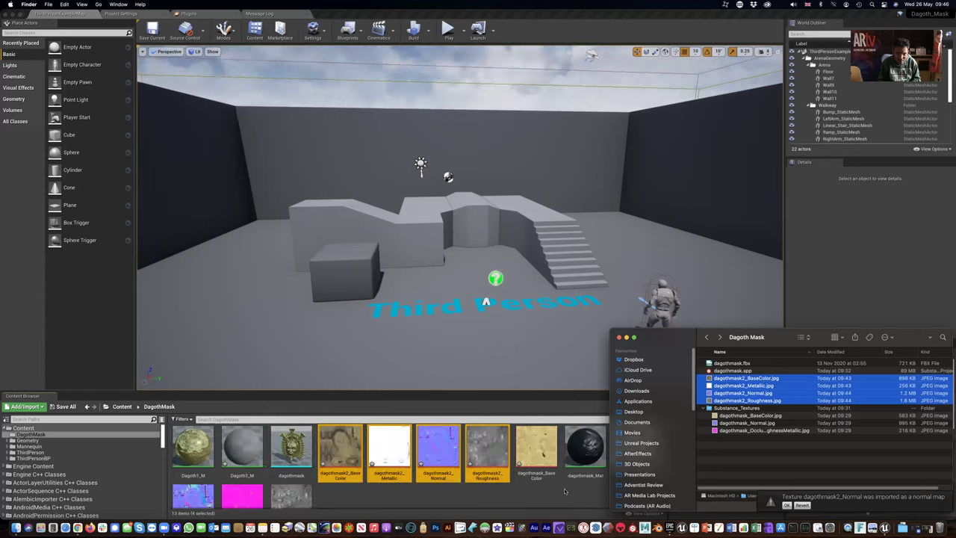
pyautogui.click(553, 492)
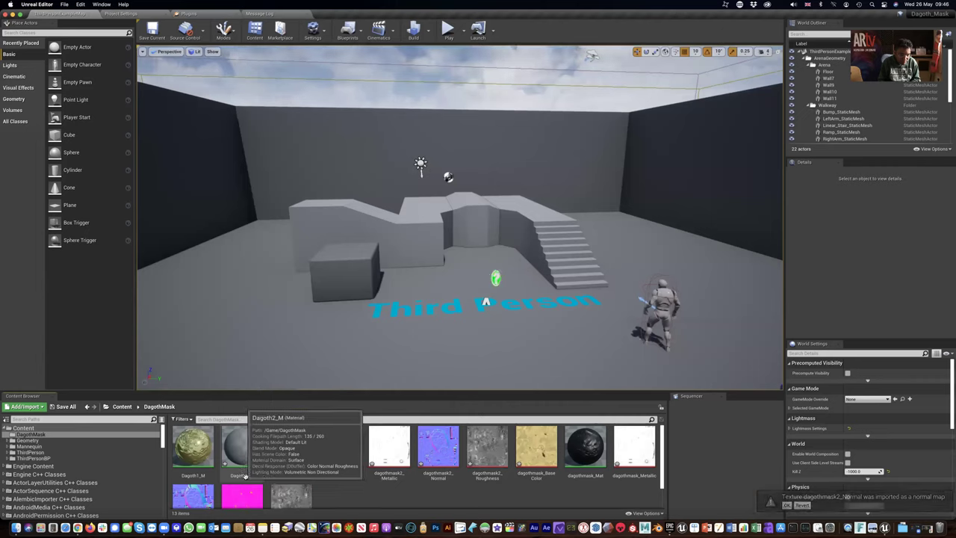
# - Delete the Dagoth2_M material from the DagothMask content folder
pyautogui.rightClick(242, 446)
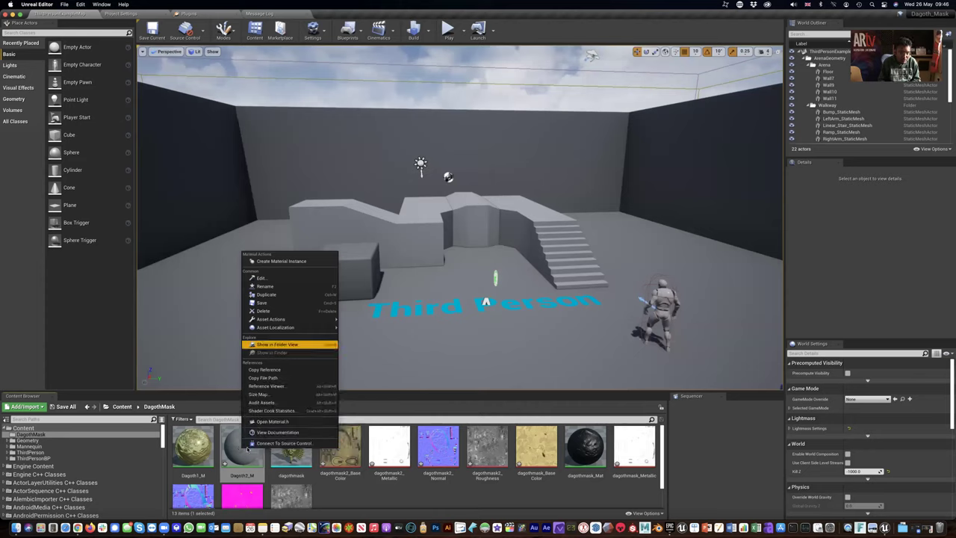
pyautogui.press('Escape')
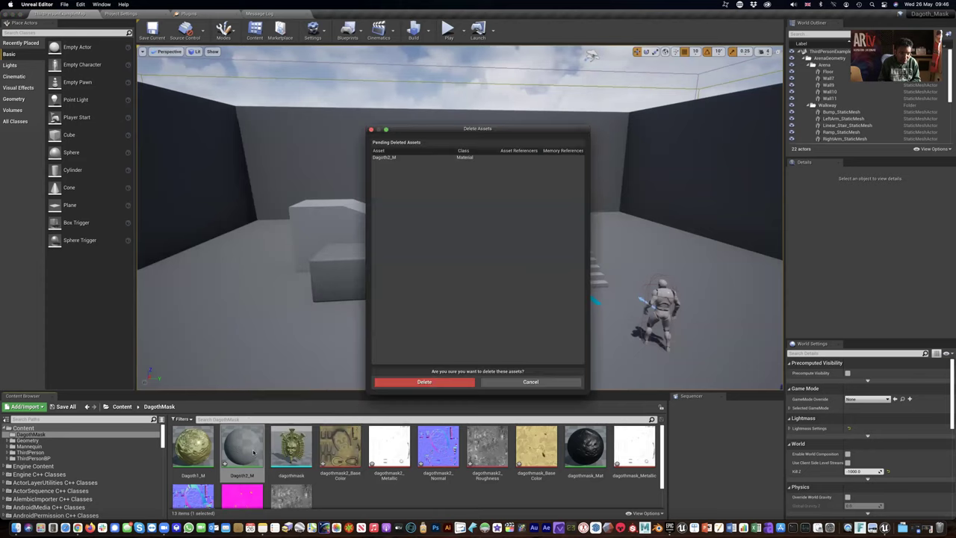
pyautogui.click(448, 382)
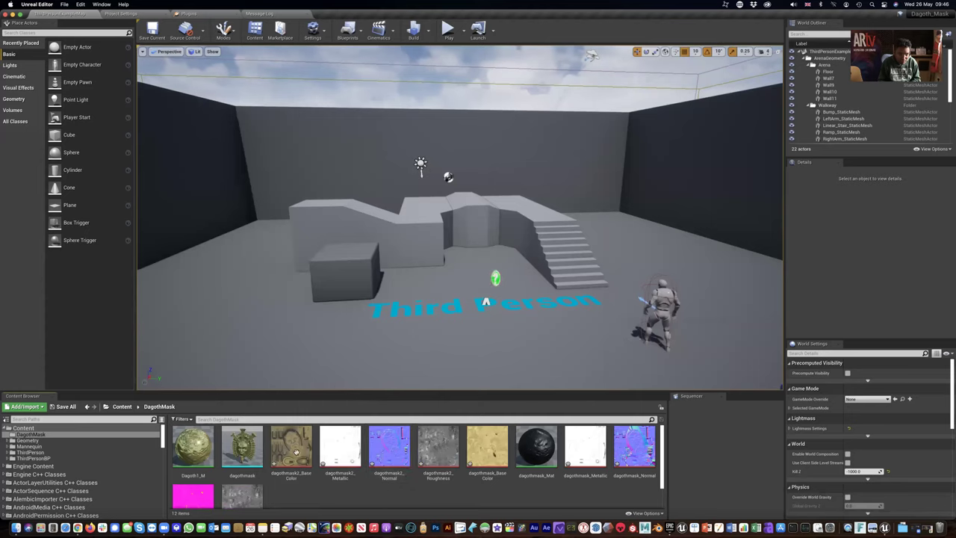
# - Create a material from the dagothmask2_BaseColor texture and rename it dagothmask2_M
pyautogui.click(295, 450)
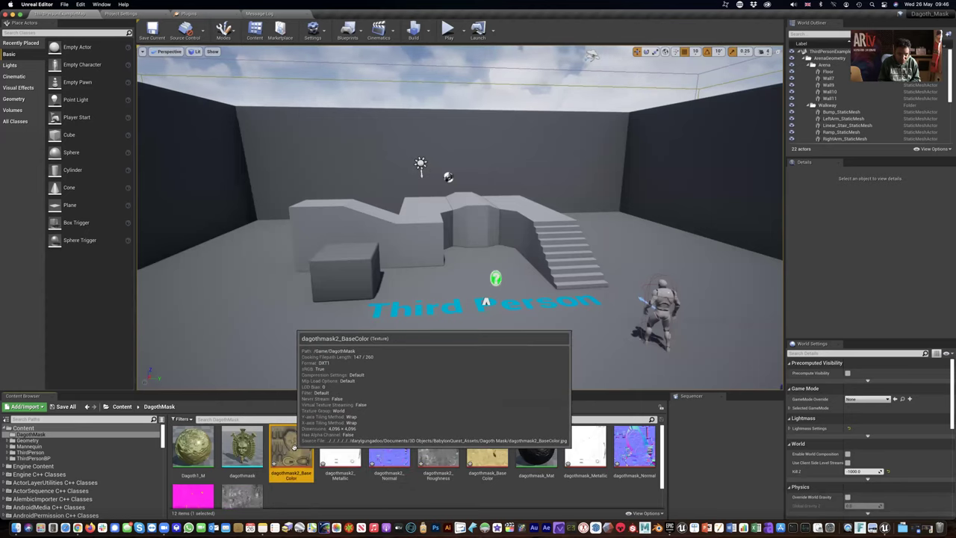
pyautogui.rightClick(295, 449)
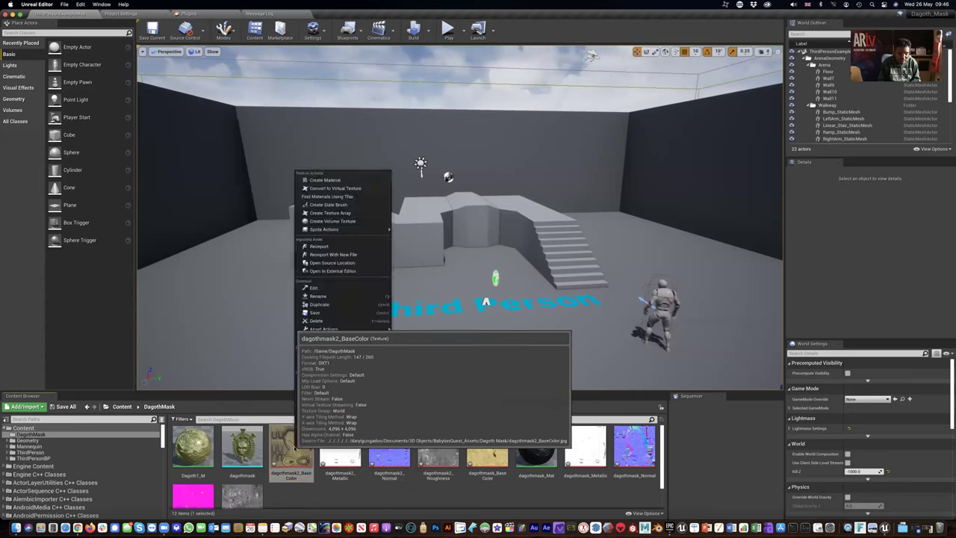
pyautogui.click(335, 180)
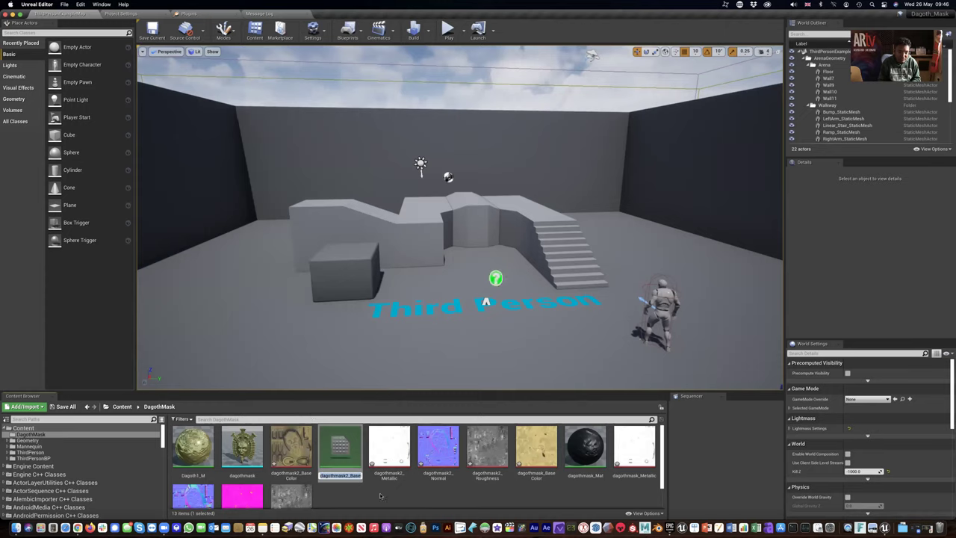
pyautogui.press('Return')
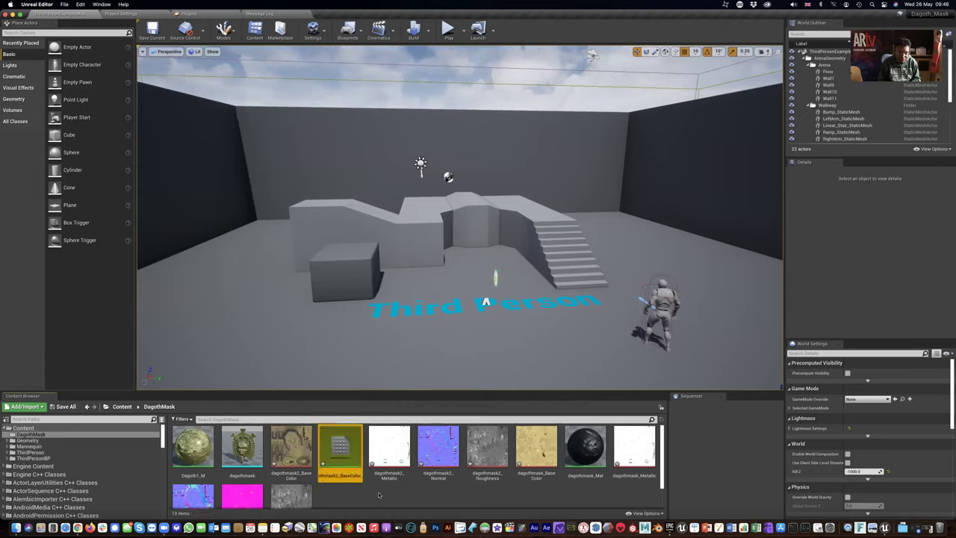
pyautogui.click(343, 475)
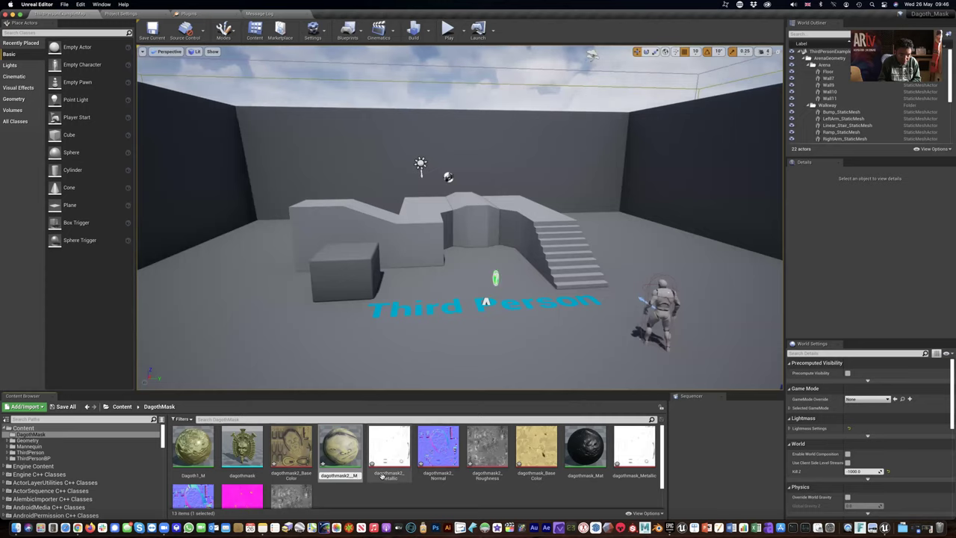
pyautogui.click(376, 496)
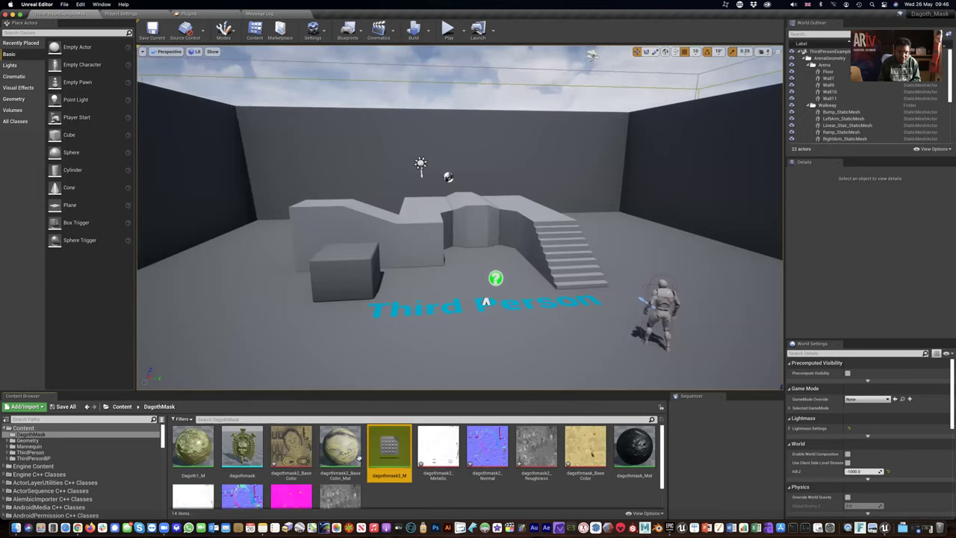
# - Open the dagothmask2_M material, duplicate its Texture Sample node twice, and line the copies up below the original
pyautogui.doubleClick(342, 452)
pyautogui.doubleClick(342, 453)
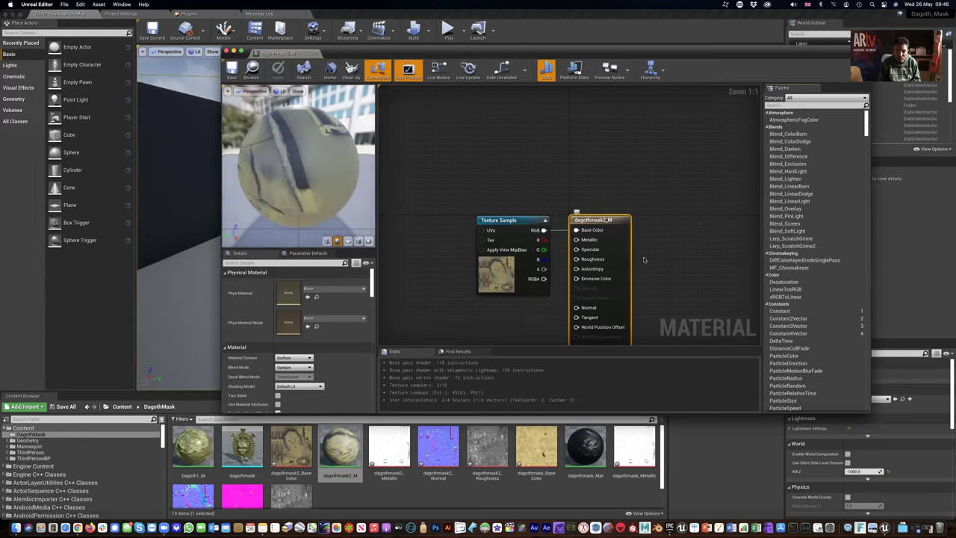
pyautogui.press('Home')
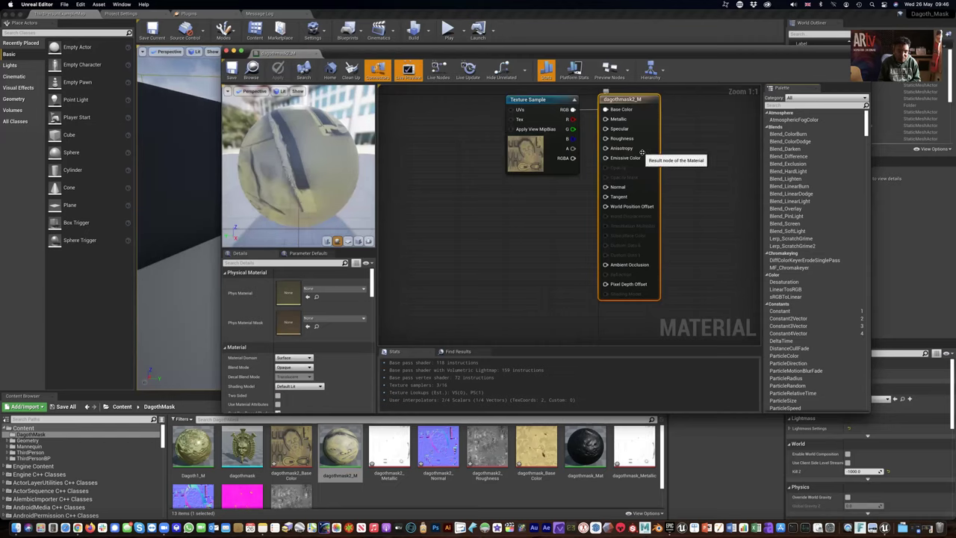
pyautogui.click(541, 99)
pyautogui.hotkey('ctrl', 'w')
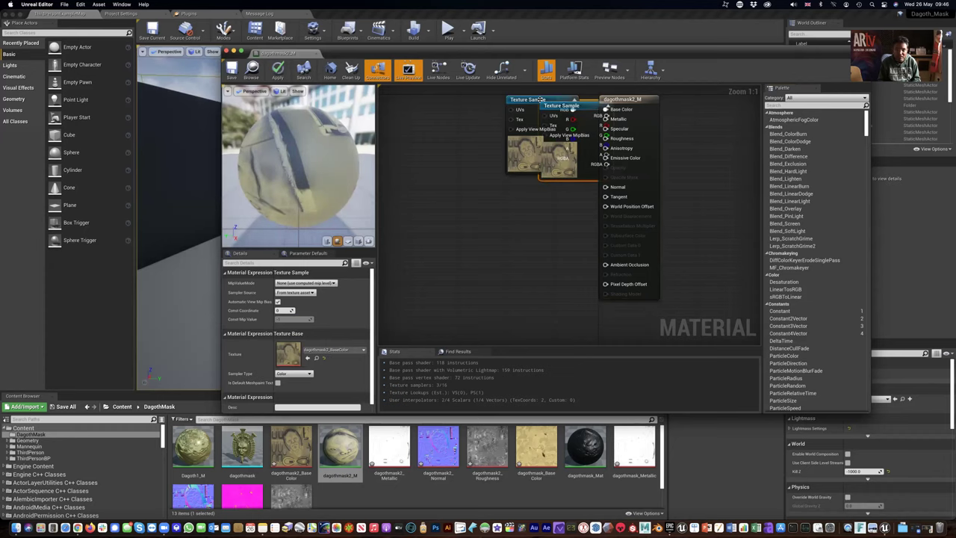
pyautogui.moveTo(573, 110); pyautogui.dragTo(477, 222)
pyautogui.click(560, 120)
pyautogui.moveTo(580, 105); pyautogui.dragTo(478, 208)
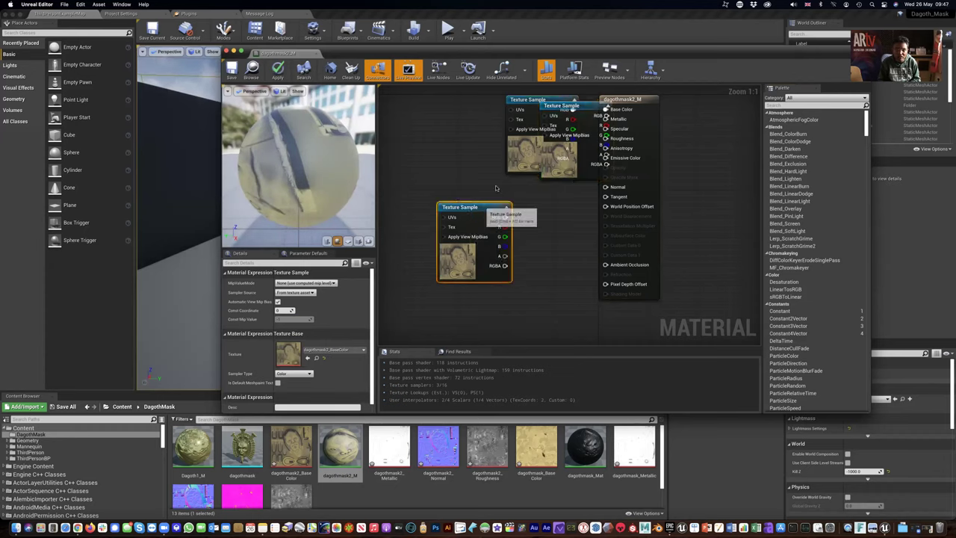
pyautogui.moveTo(573, 110); pyautogui.dragTo(546, 194)
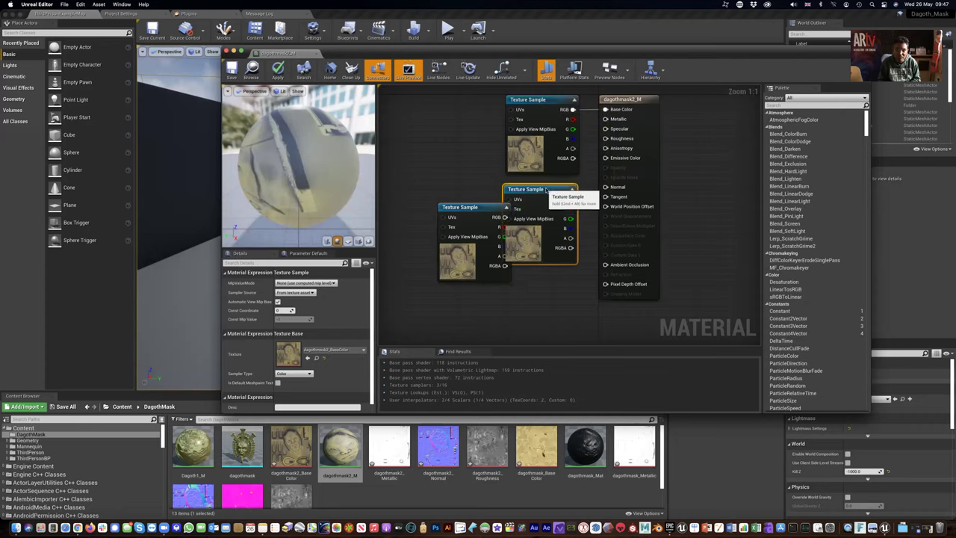
pyautogui.moveTo(476, 209); pyautogui.dragTo(537, 281)
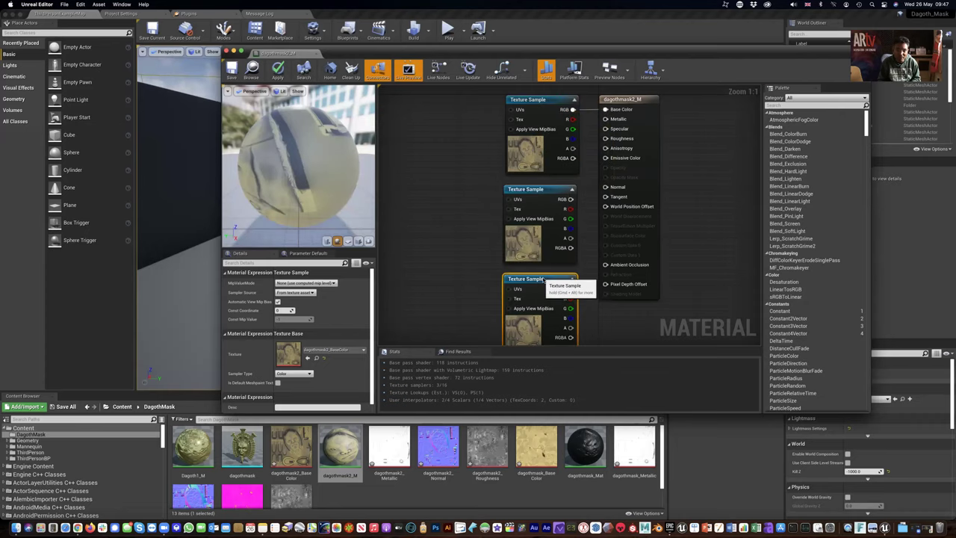
# - Assign dagothmask2_Normal to the middle Texture Sample, connect its RGB output to Normal, and move the node aside
pyautogui.click(529, 241)
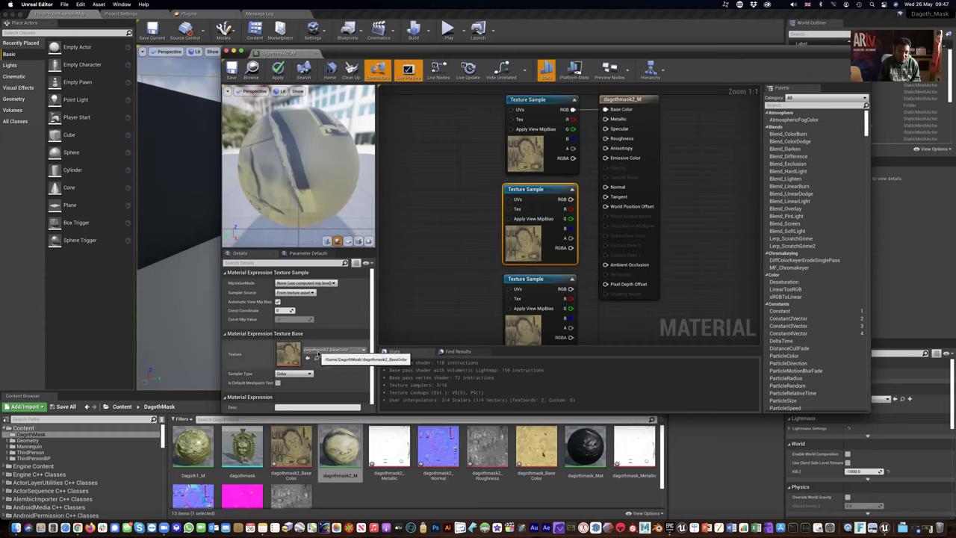
pyautogui.click(329, 350)
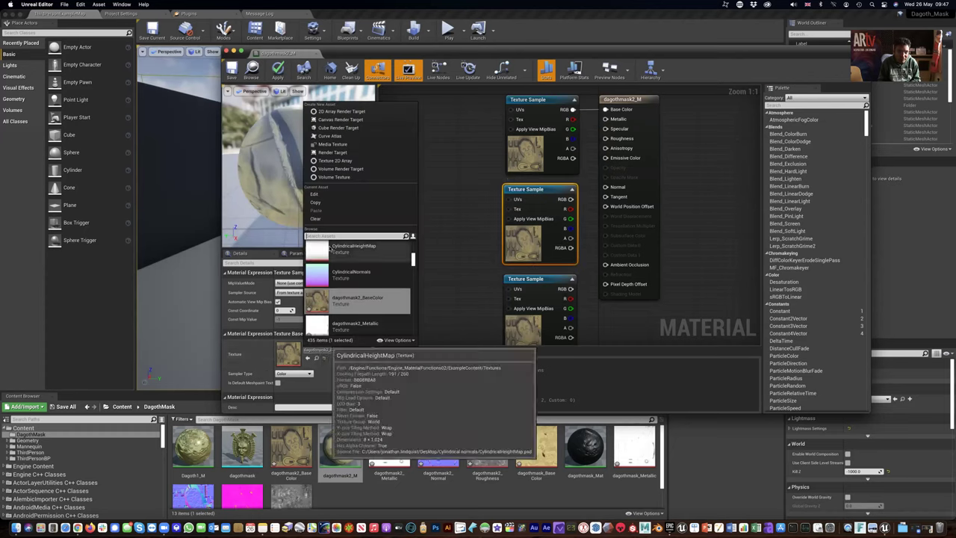
pyautogui.write('mask2')
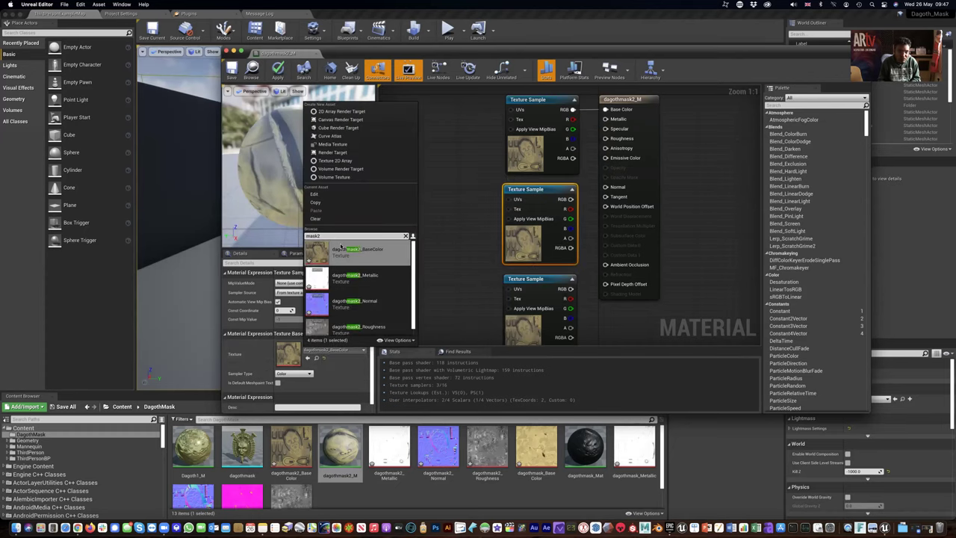
pyautogui.click(319, 305)
pyautogui.moveTo(572, 199); pyautogui.dragTo(605, 188)
pyautogui.moveTo(542, 190); pyautogui.dragTo(446, 172)
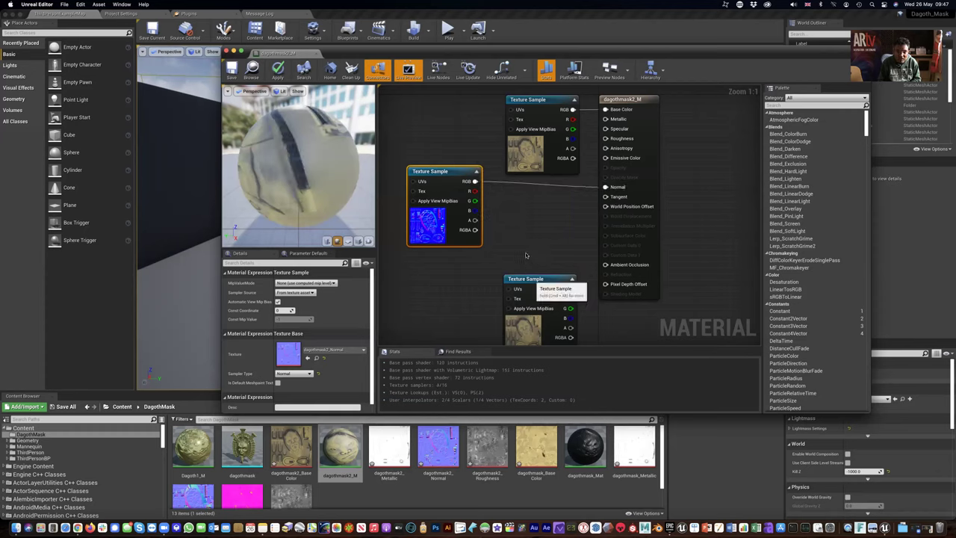
# - Assign dagothmask2_Metallic to the lowest Texture Sample and connect its RGB output to the material's Metallic input
pyautogui.moveTo(531, 280); pyautogui.dragTo(518, 238)
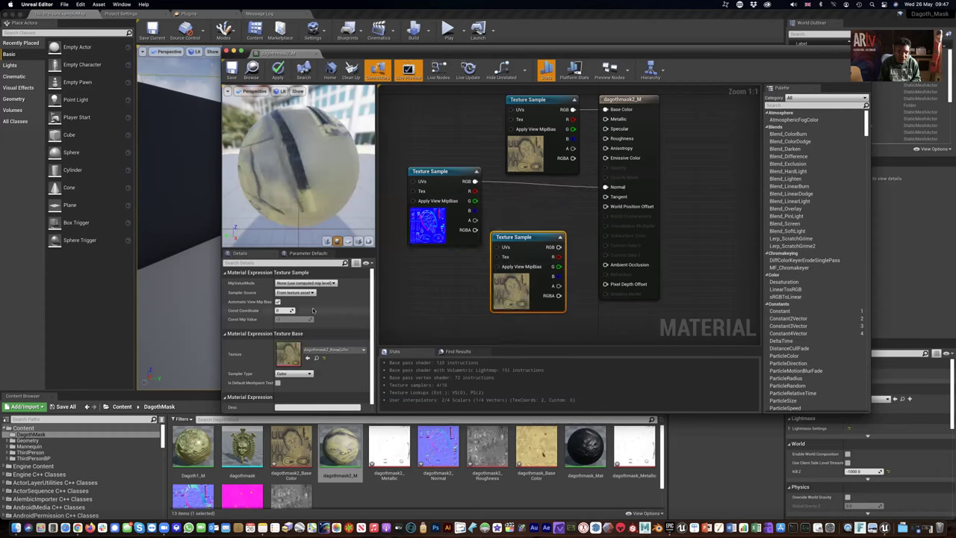
pyautogui.click(320, 350)
pyautogui.write('mas2')
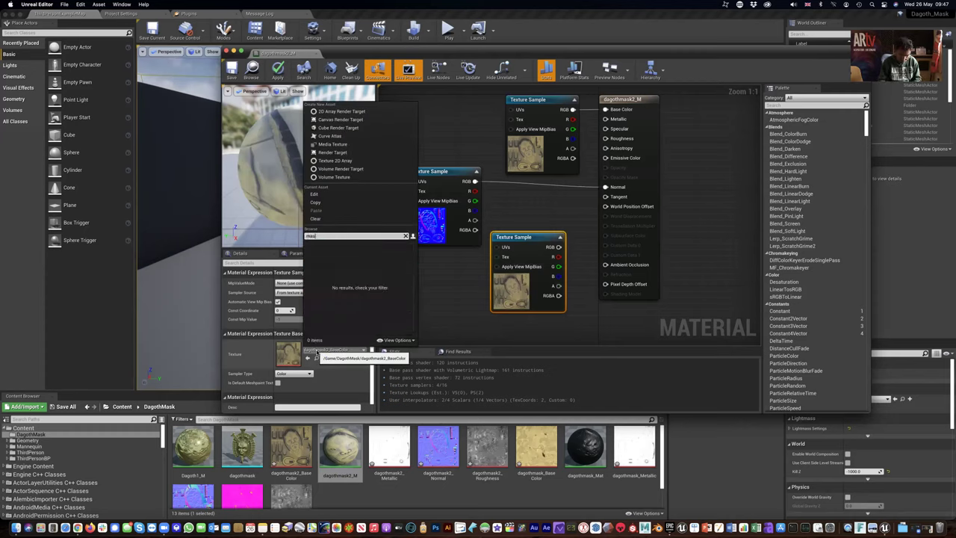
pyautogui.press('BackSpace')
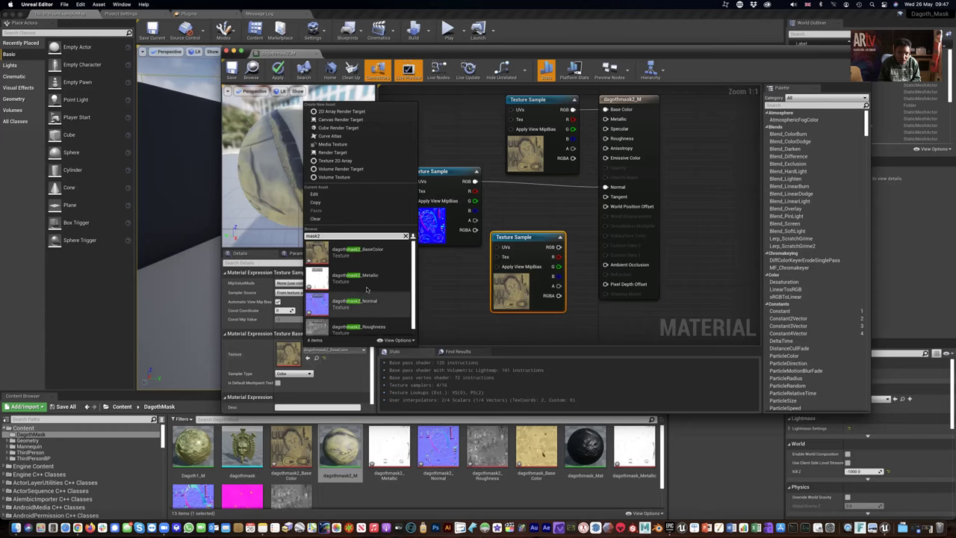
pyautogui.click(357, 276)
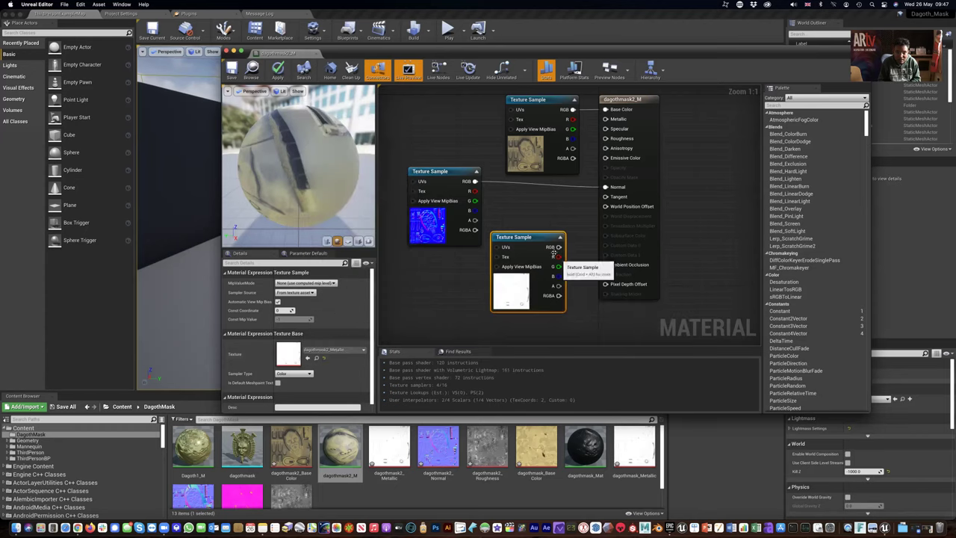
pyautogui.moveTo(594, 214); pyautogui.dragTo(611, 128)
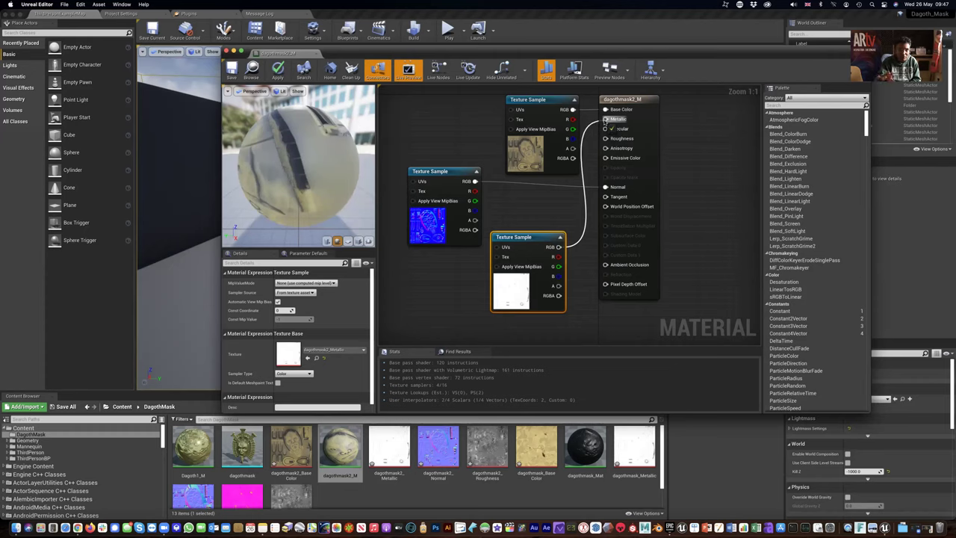
pyautogui.moveTo(606, 124); pyautogui.dragTo(606, 120)
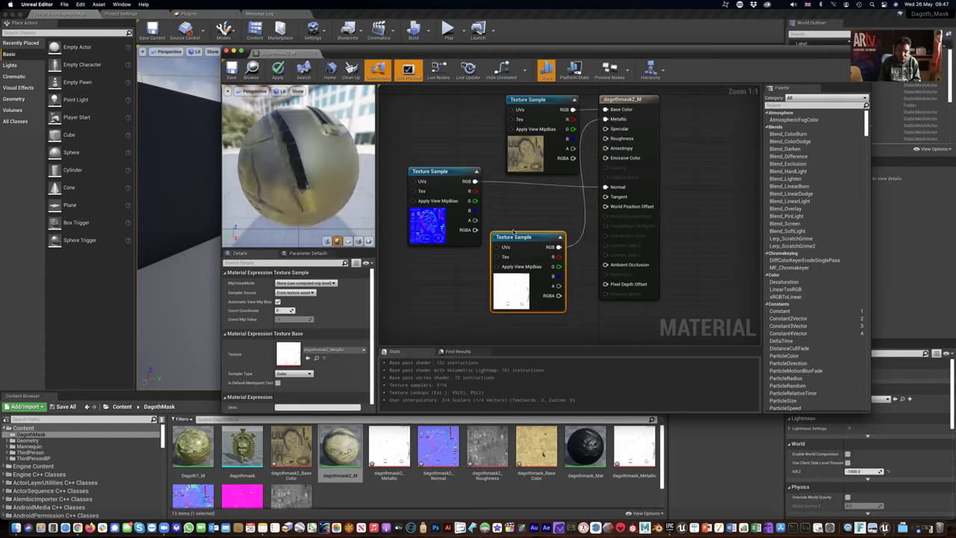
# - Move the Metallic Texture Sample up beside the Normal one, duplicate it, and place the copy below the Normal node
pyautogui.moveTo(514, 237); pyautogui.dragTo(527, 198)
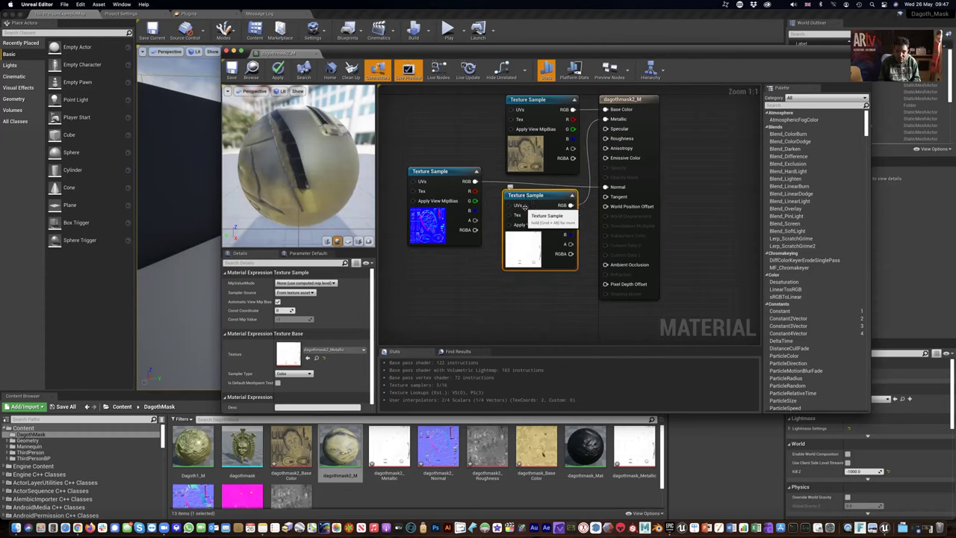
pyautogui.hotkey('ctrl', 'w')
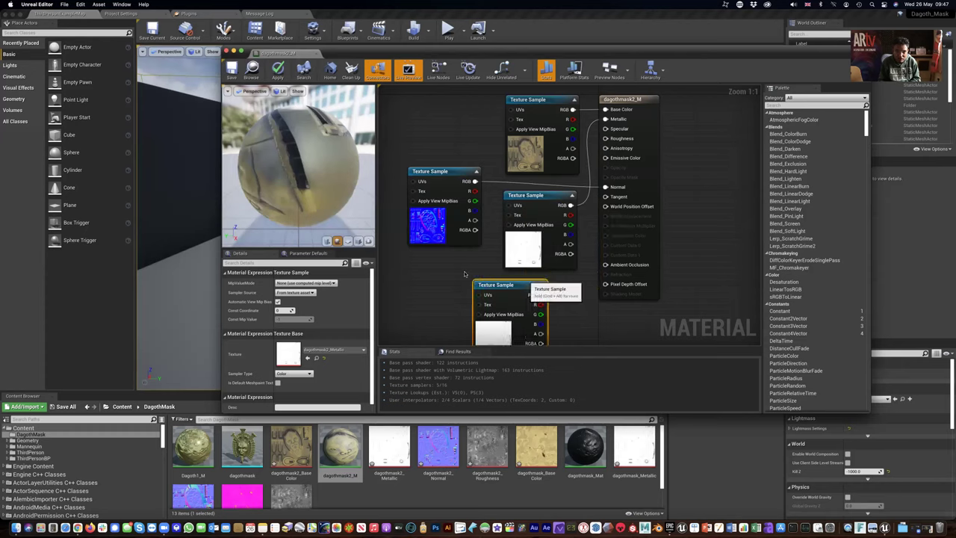
pyautogui.moveTo(527, 284); pyautogui.dragTo(462, 272)
pyautogui.moveTo(506, 298); pyautogui.dragTo(505, 272, button='right')
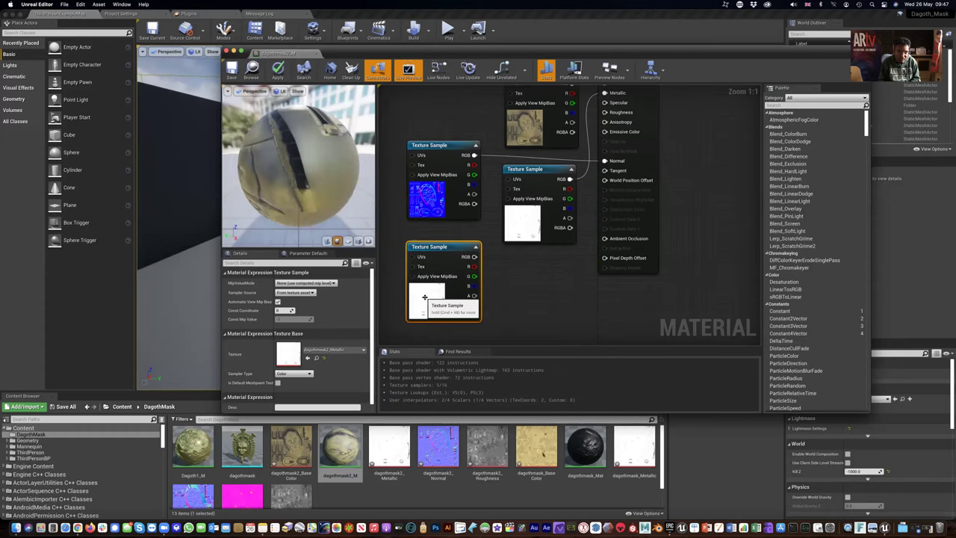
# - Assign dagothmask2_Roughness to the new Texture Sample and connect its RGB output to the material's Roughness input
pyautogui.click(316, 350)
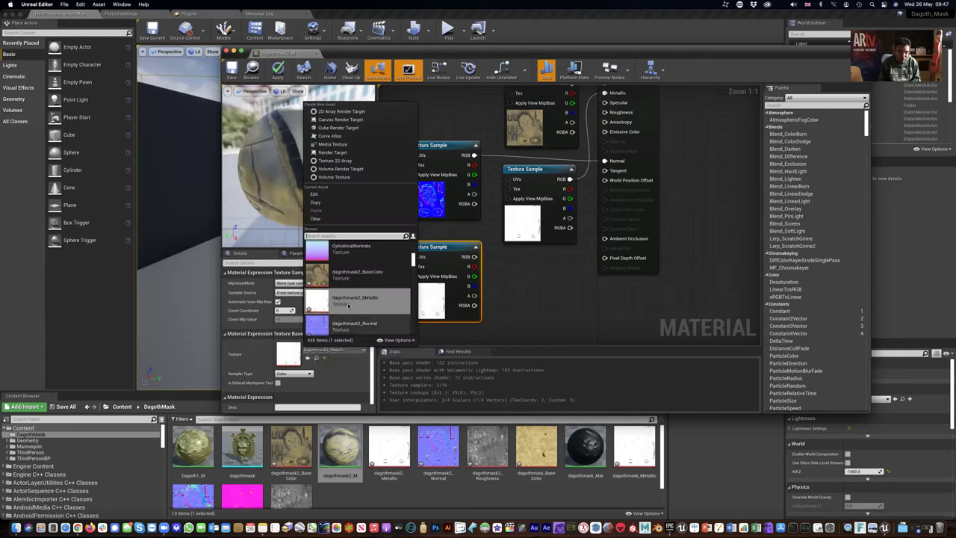
pyautogui.scroll(-3, 360, 269)
pyautogui.click(360, 268)
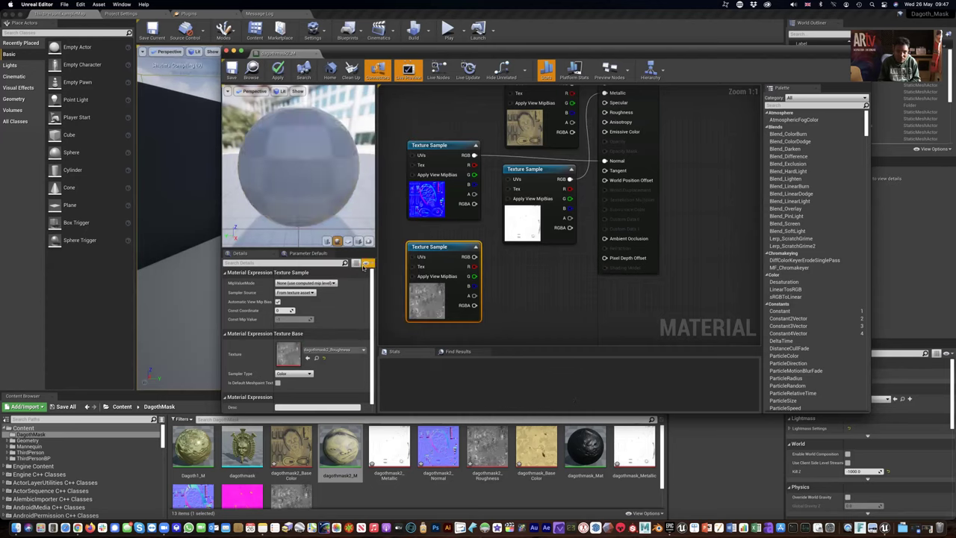
pyautogui.moveTo(475, 257); pyautogui.dragTo(606, 115)
# - Arrange the Texture Sample nodes in the order Base Color, Metallic, Roughness, Normal, and save and close the dagothmask2_M material
pyautogui.scroll(2, 563, 230)
pyautogui.moveTo(563, 230); pyautogui.dragTo(562, 238, button='right')
pyautogui.moveTo(541, 203); pyautogui.dragTo(534, 191)
pyautogui.moveTo(438, 179); pyautogui.dragTo(524, 280)
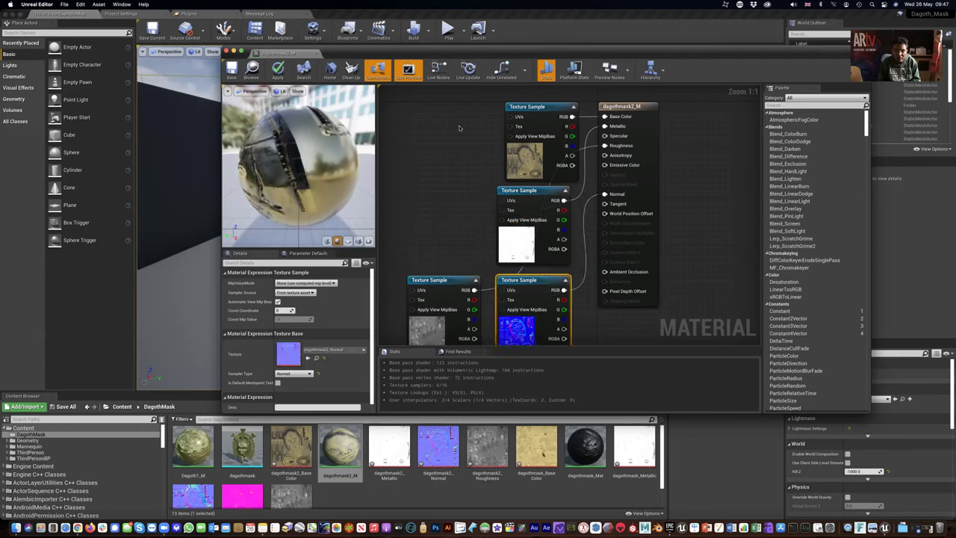
pyautogui.moveTo(543, 103); pyautogui.dragTo(432, 106)
pyautogui.moveTo(525, 190); pyautogui.dragTo(499, 130)
pyautogui.moveTo(464, 282); pyautogui.dragTo(466, 217)
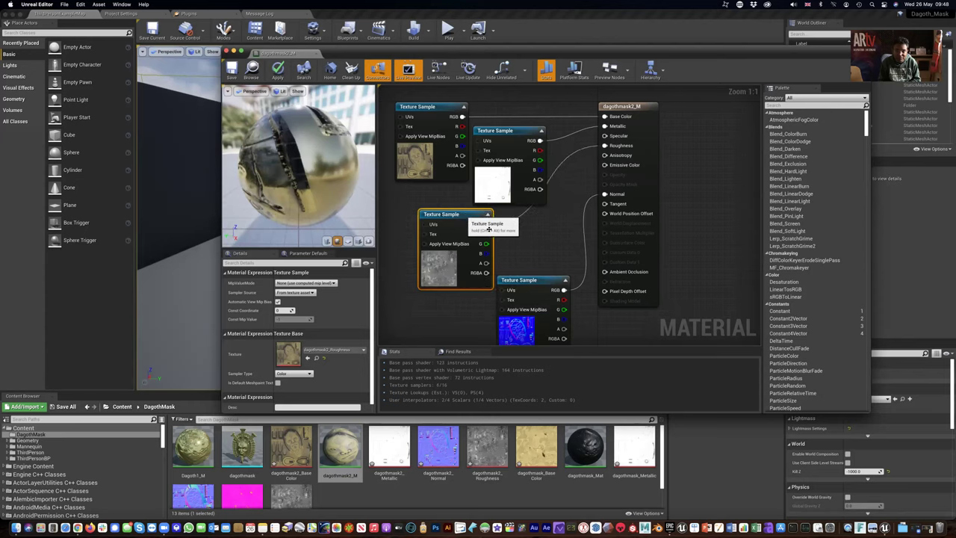
pyautogui.moveTo(562, 254); pyautogui.dragTo(559, 204, button='right')
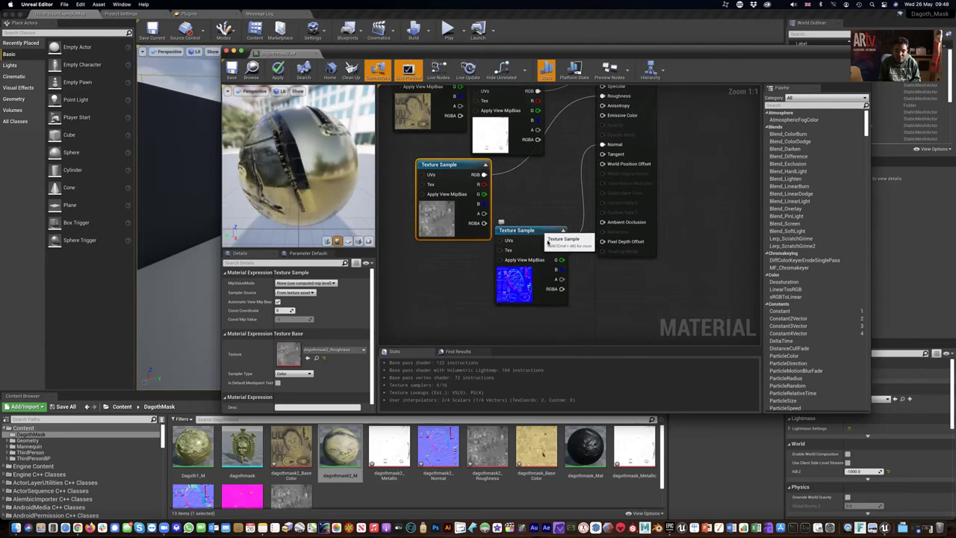
pyautogui.moveTo(547, 241); pyautogui.dragTo(560, 271)
pyautogui.moveTo(473, 164); pyautogui.dragTo(526, 163)
pyautogui.moveTo(534, 262); pyautogui.dragTo(495, 247)
pyautogui.moveTo(442, 195); pyautogui.dragTo(446, 267, button='right')
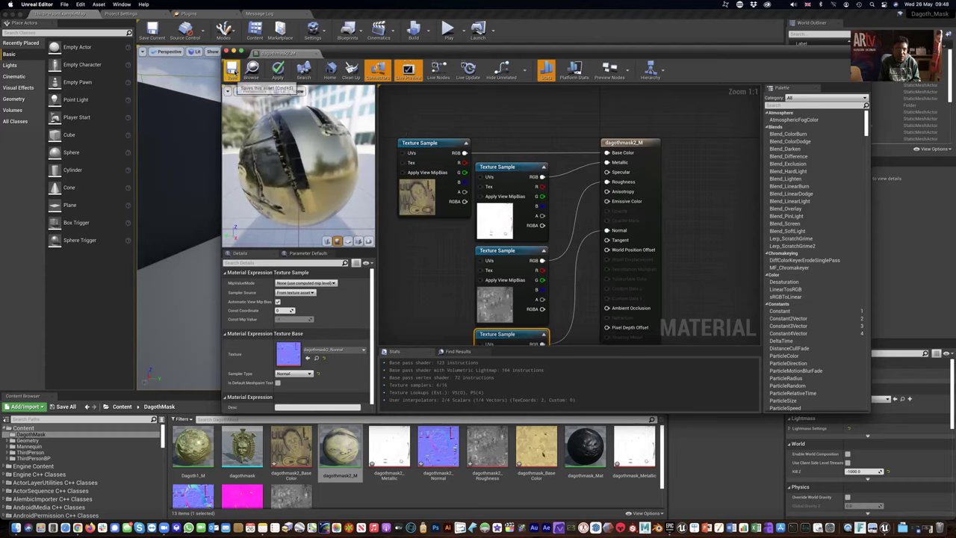
pyautogui.click(232, 71)
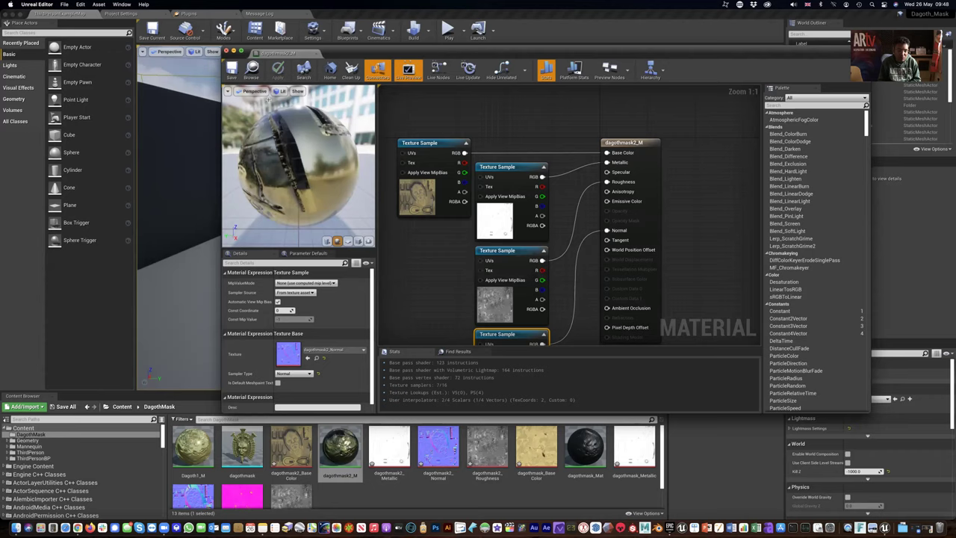
pyautogui.click(227, 52)
pyautogui.moveTo(192, 454); pyautogui.dragTo(331, 455)
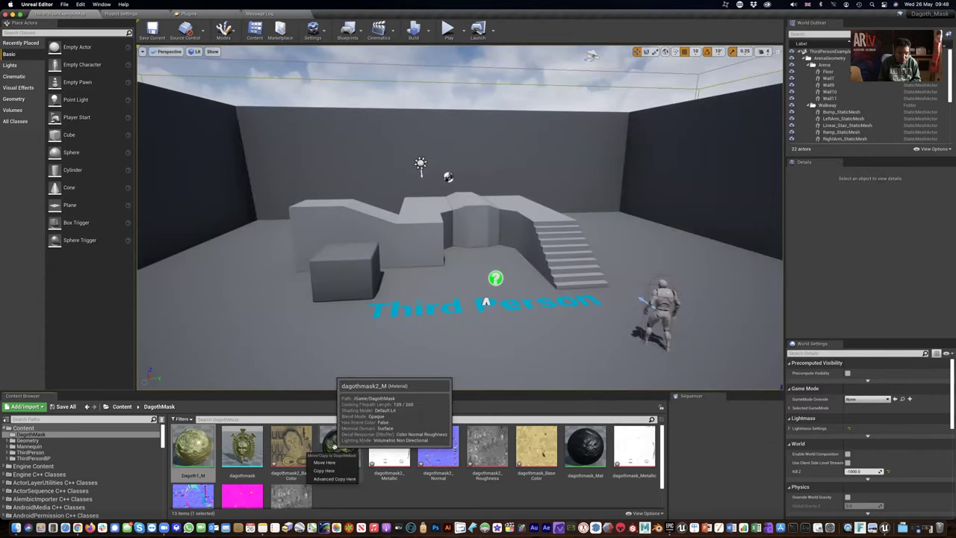
pyautogui.click(336, 447)
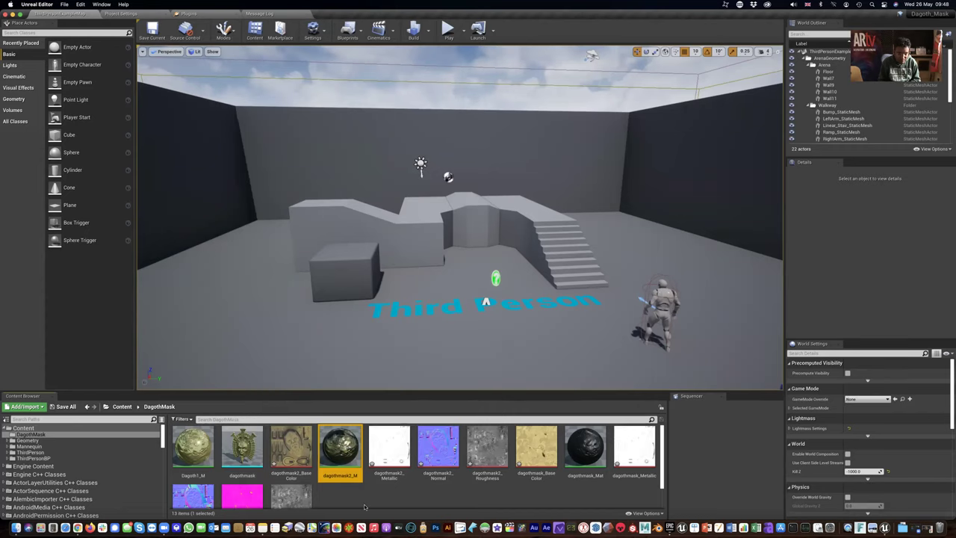
pyautogui.click(375, 495)
pyautogui.scroll(-1, 375, 495)
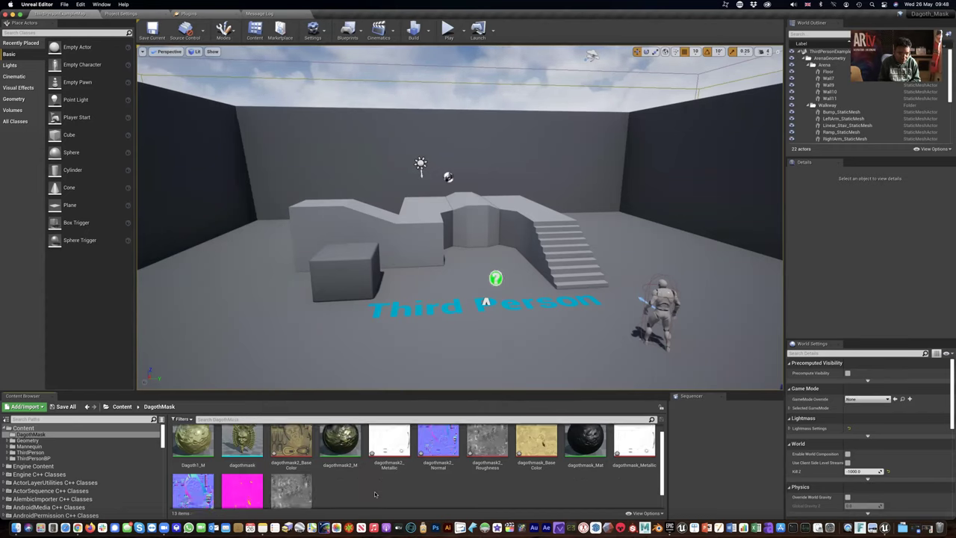
pyautogui.click(342, 465)
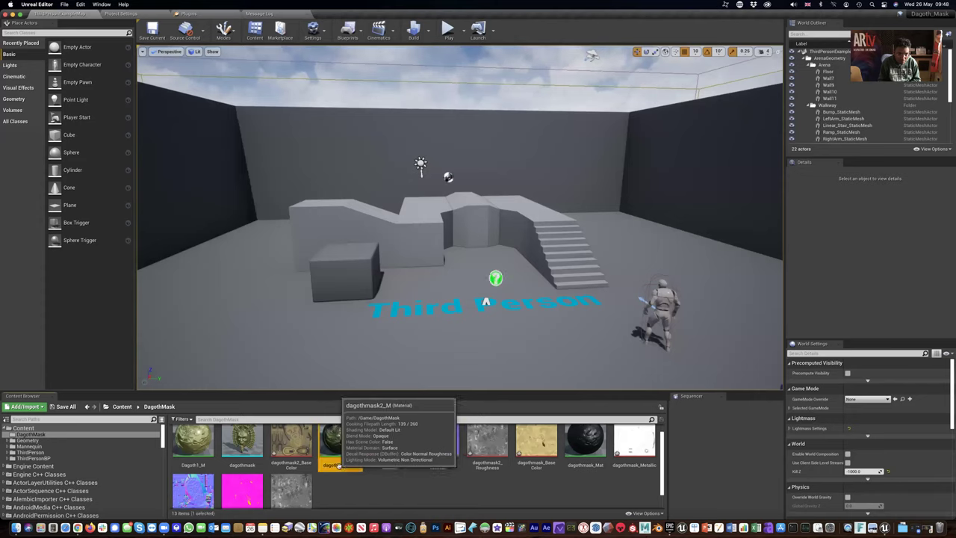
pyautogui.click(344, 487)
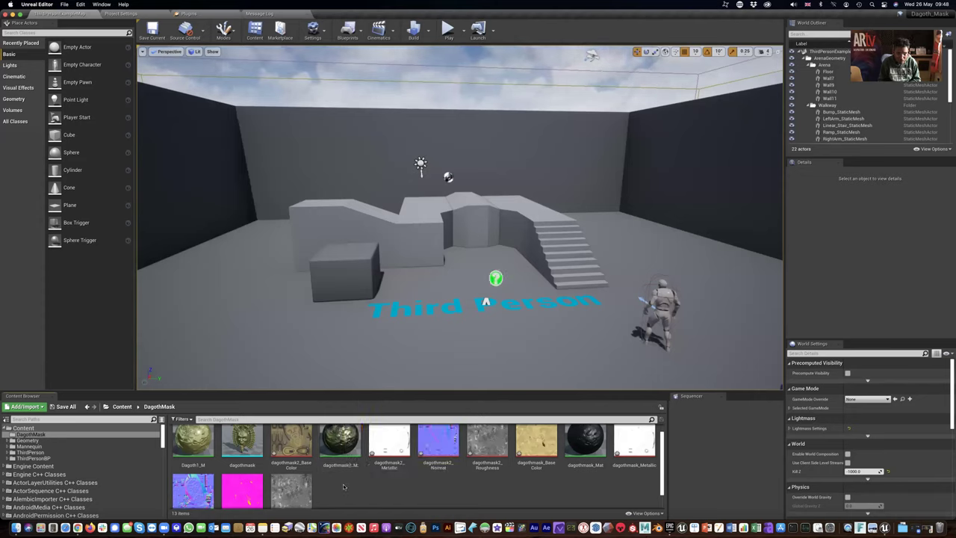
# - Create a new folder named Textures inside the DagothMask folder
pyautogui.rightClick(343, 486)
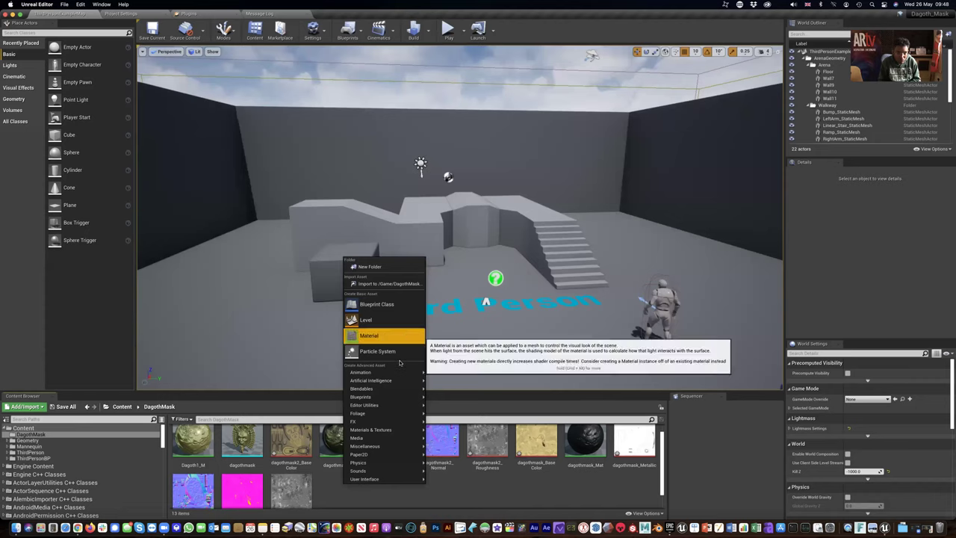
pyautogui.click(370, 267)
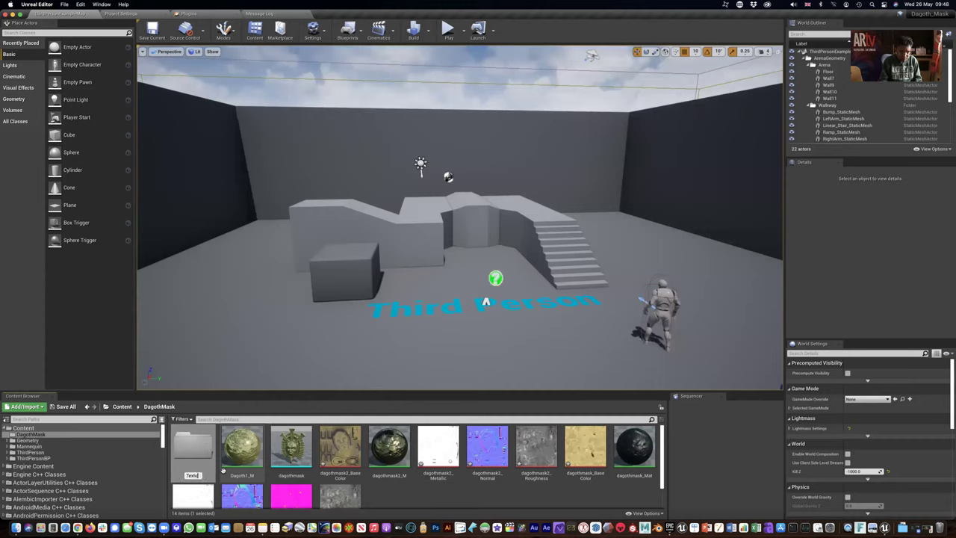
pyautogui.write('Textures')
pyautogui.press('Return')
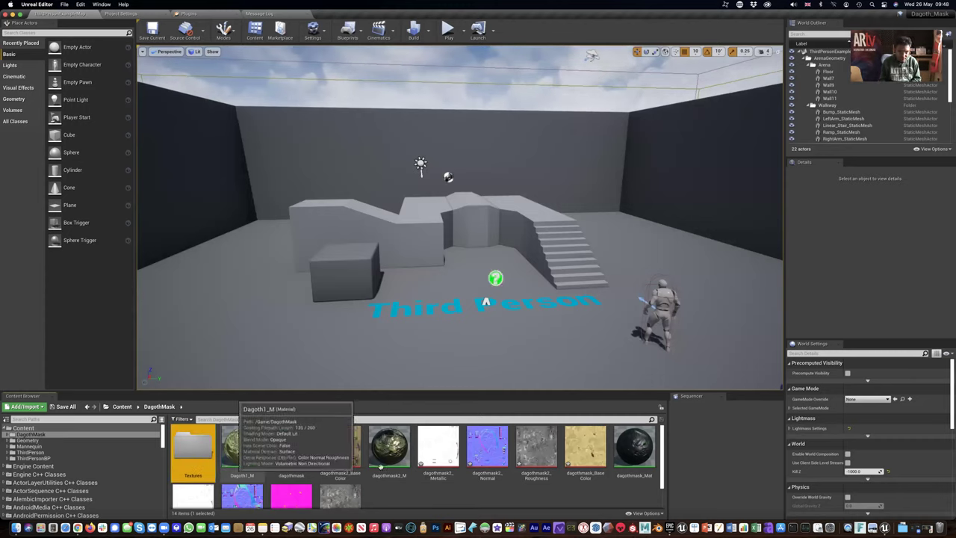
# - Select the assets from dagothmask2_Metallic through dagothmask_Roughness and move them into the Textures folder
pyautogui.click(436, 451)
pyautogui.keyDown('shift'); pyautogui.click(342, 494); pyautogui.keyUp('shift')
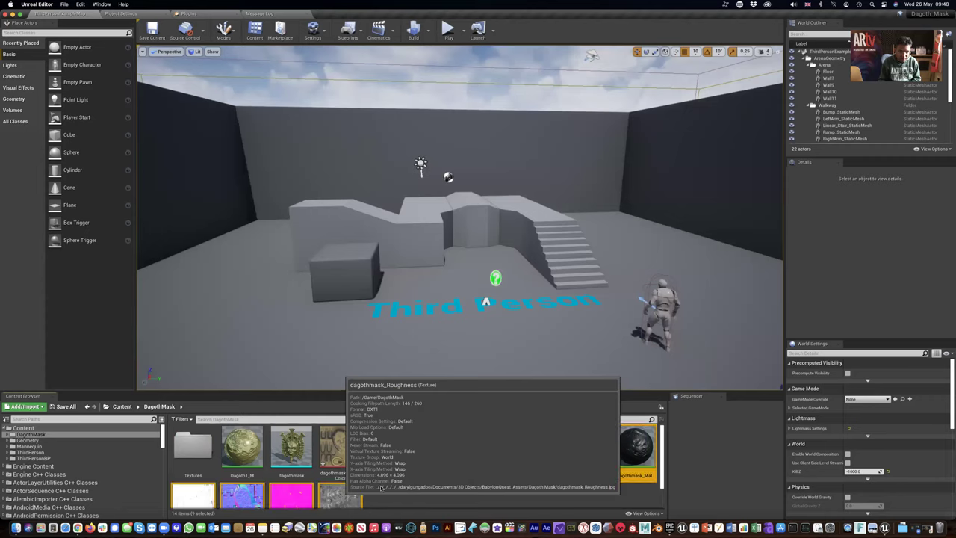
pyautogui.moveTo(241, 484); pyautogui.dragTo(196, 447)
pyautogui.click(212, 454)
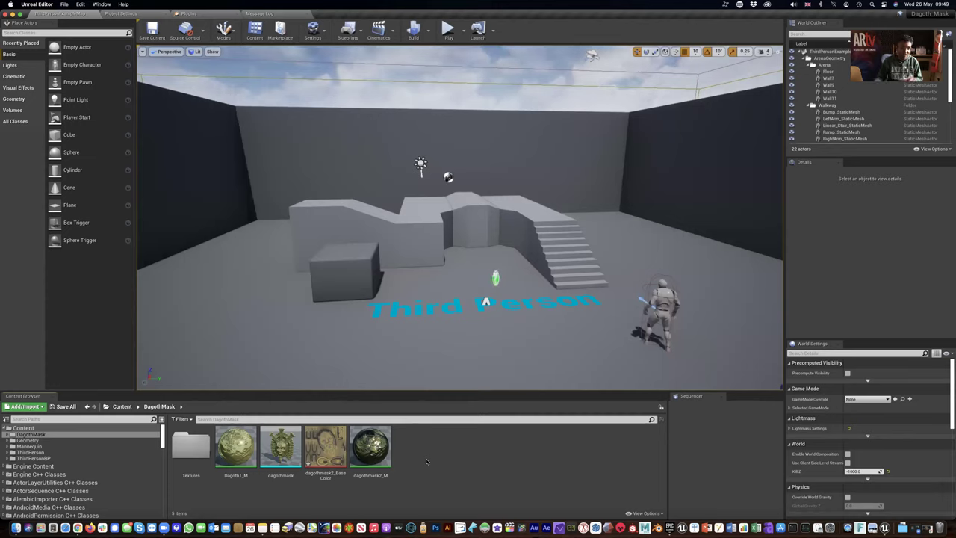
# - Place the dagothmask mesh on the open floor near the dark wall and raise it to a Z location of about 280
pyautogui.moveTo(315, 344); pyautogui.dragTo(315, 343, button='right')
pyautogui.moveTo(314, 342); pyautogui.dragTo(314, 343)
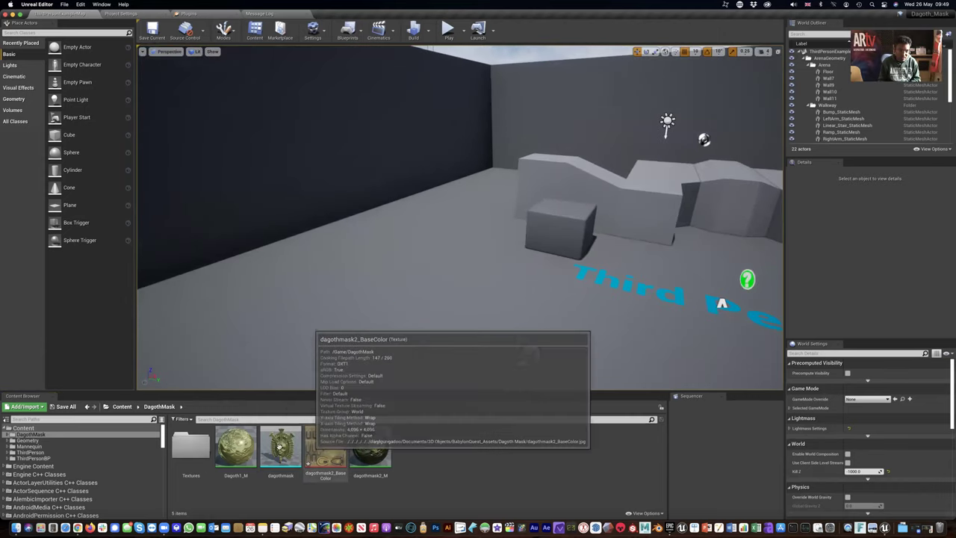
pyautogui.moveTo(280, 446); pyautogui.dragTo(296, 301)
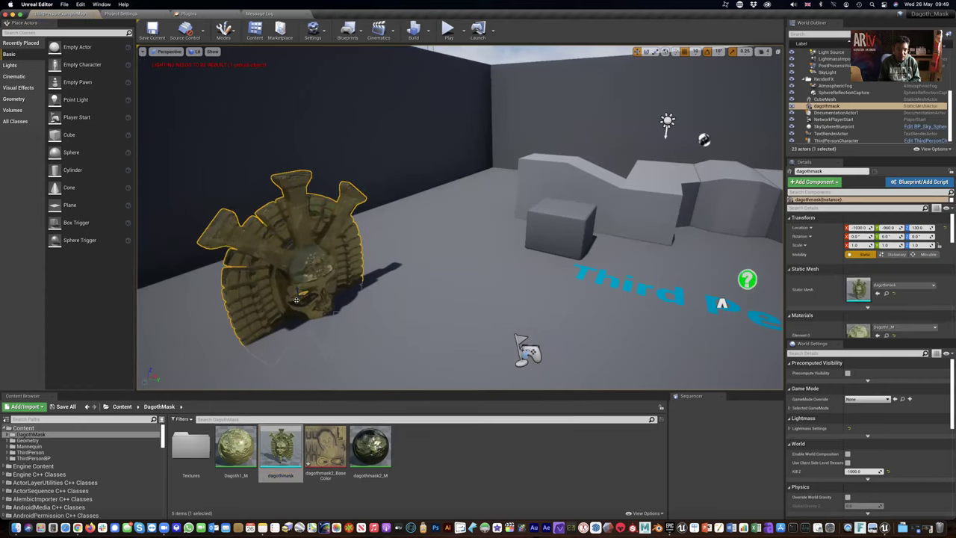
pyautogui.moveTo(297, 299); pyautogui.dragTo(297, 240)
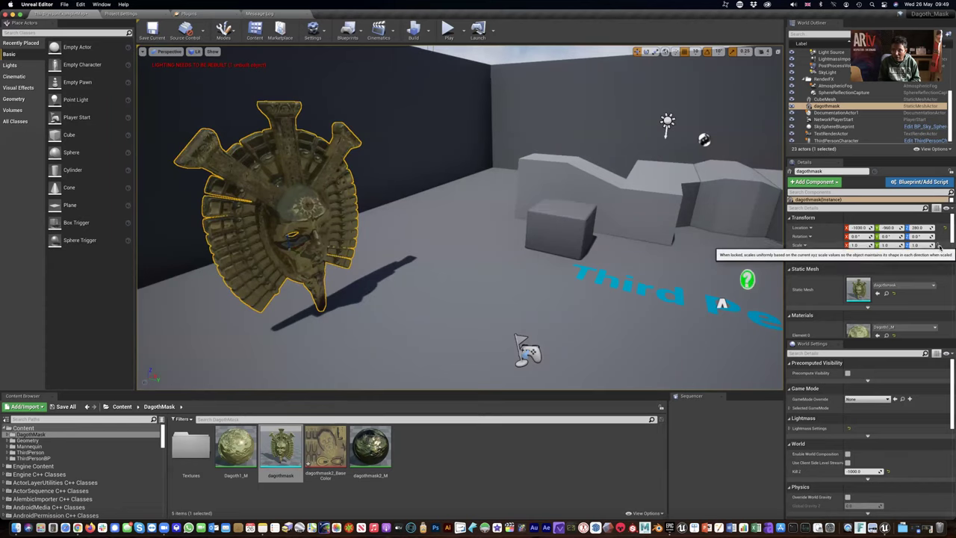
# - Set the placed mask's scale uniformly to 0.5
pyautogui.click(860, 245)
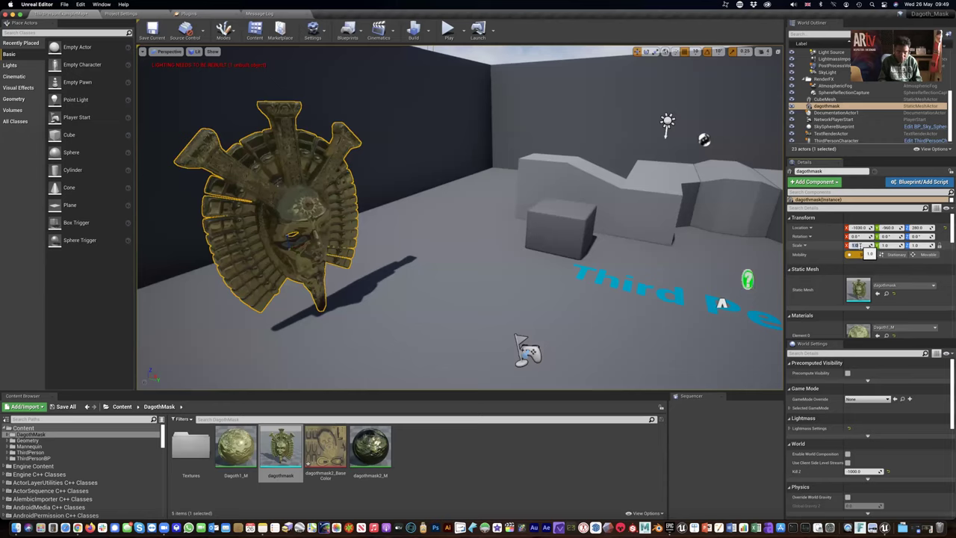
pyautogui.write('0.5')
pyautogui.press('Return')
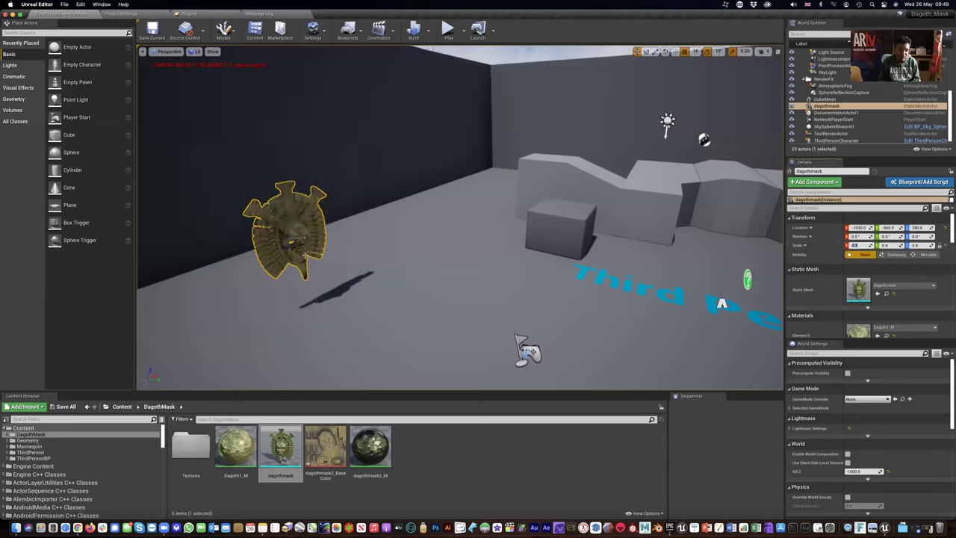
# - Duplicate the mask in the level and move the copy sideways so both masks stand side by side
pyautogui.click(352, 248)
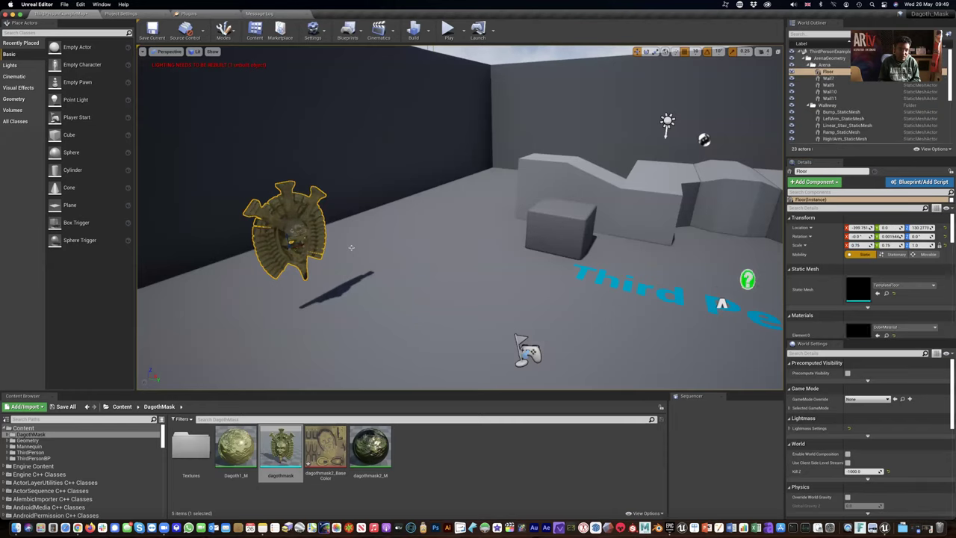
pyautogui.moveTo(351, 247); pyautogui.dragTo(351, 247, button='right')
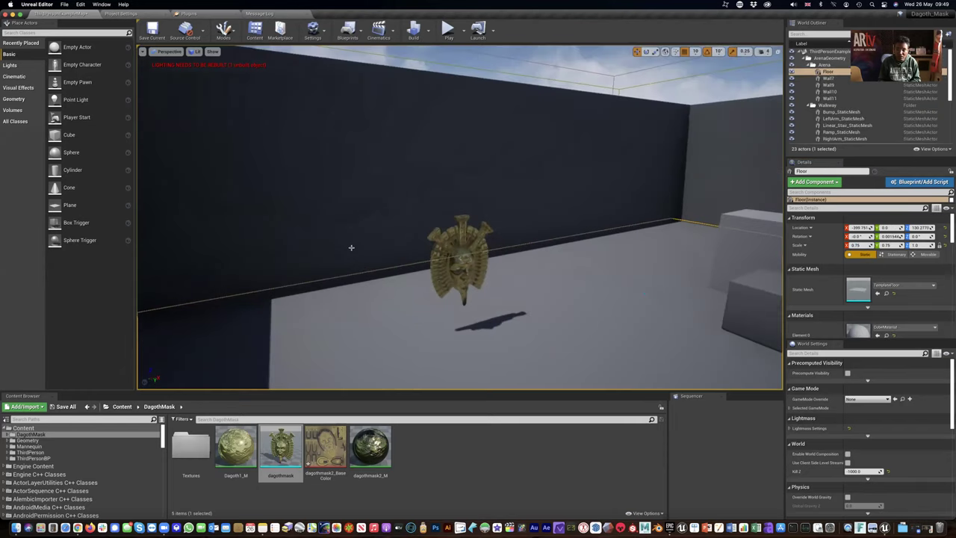
pyautogui.click(460, 270)
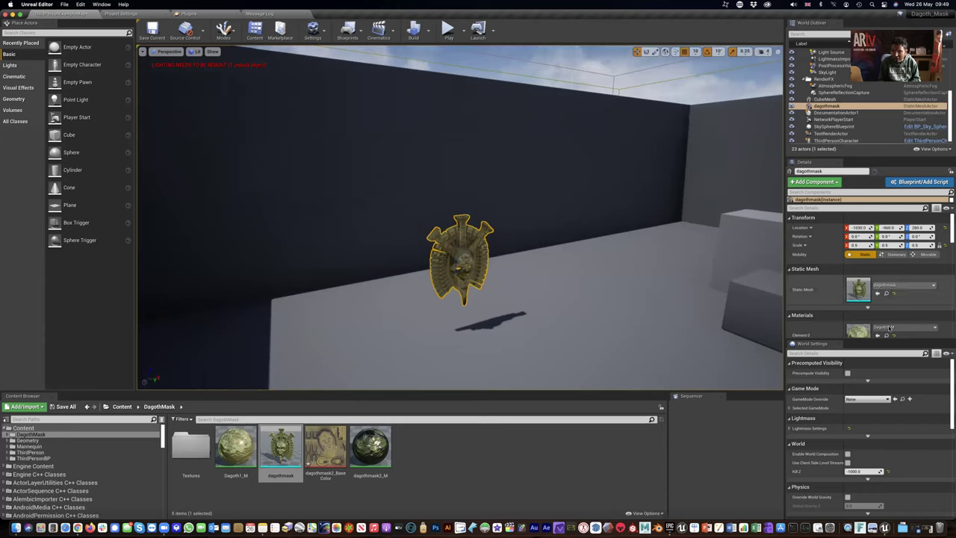
pyautogui.scroll(-1, 893, 313)
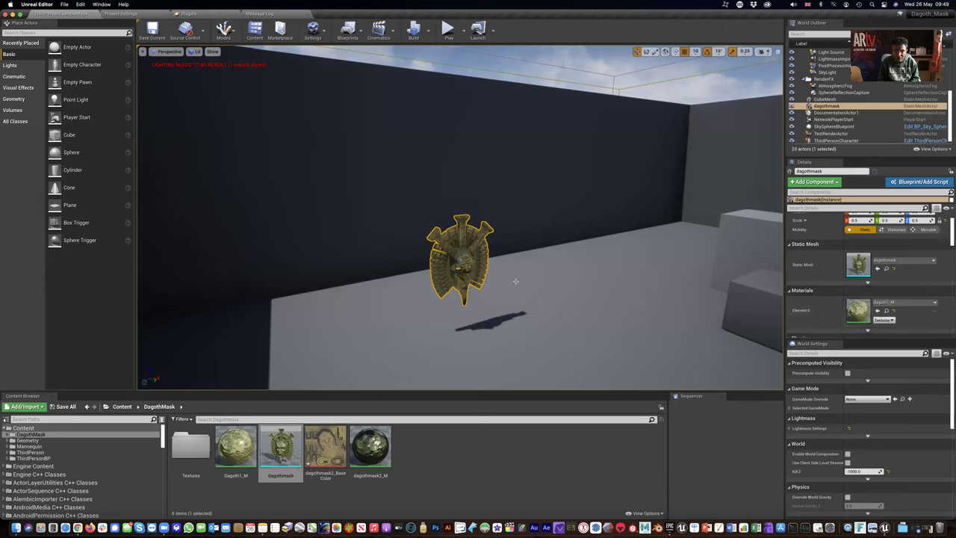
pyautogui.click(462, 260)
pyautogui.click(463, 257)
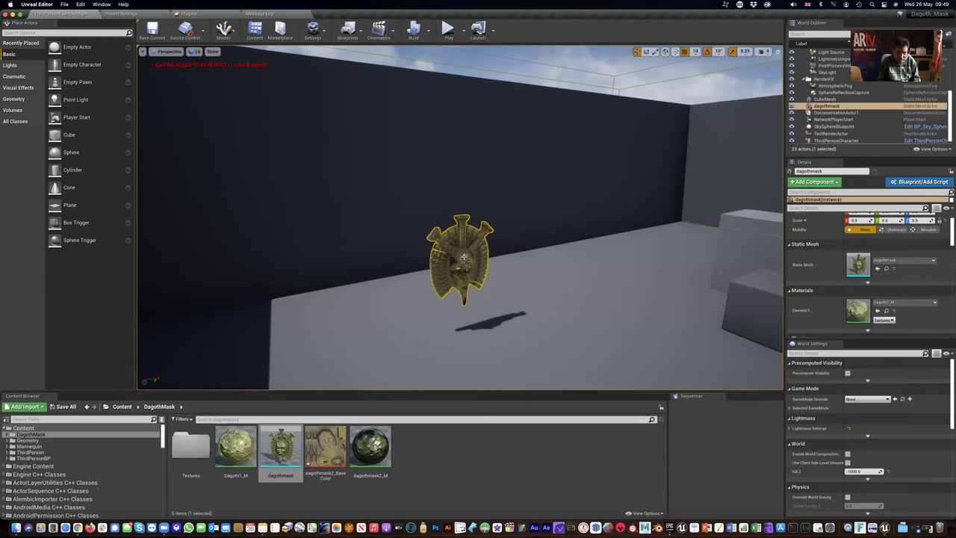
pyautogui.press('super+w')
pyautogui.moveTo(462, 257); pyautogui.dragTo(570, 256)
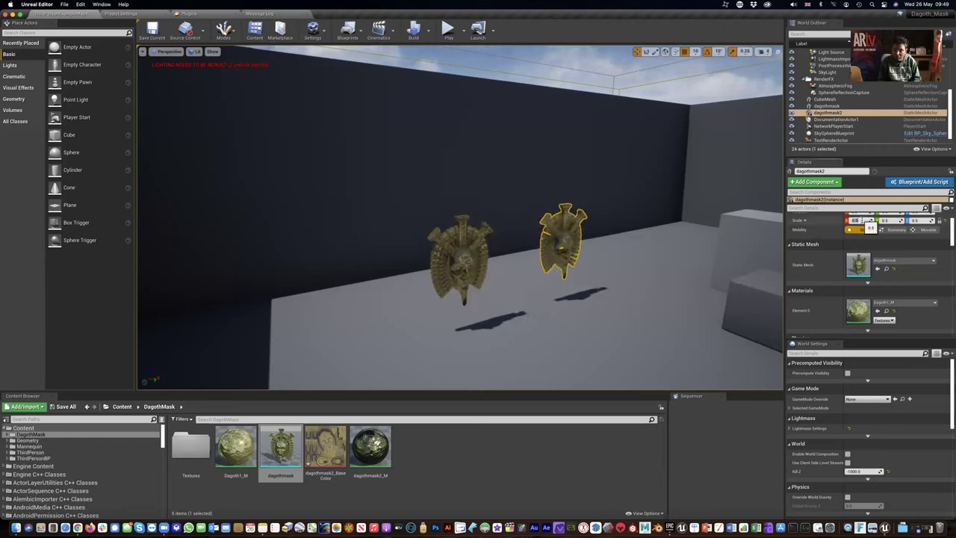
# - Set the duplicate mask's scale uniformly to 1 and assign dagothmask2_M as its Element 0 material
pyautogui.write('1')
pyautogui.press('Return')
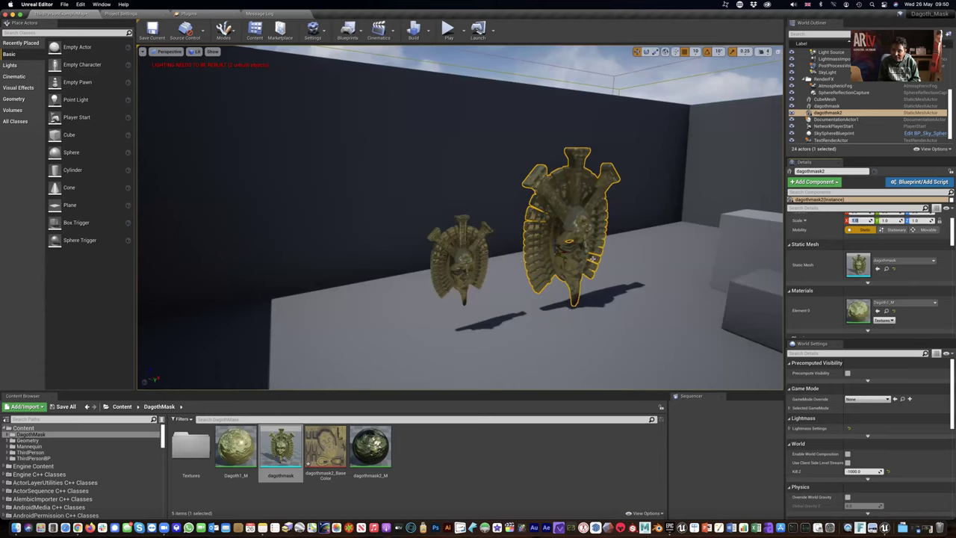
pyautogui.moveTo(592, 260); pyautogui.dragTo(606, 259, button='right')
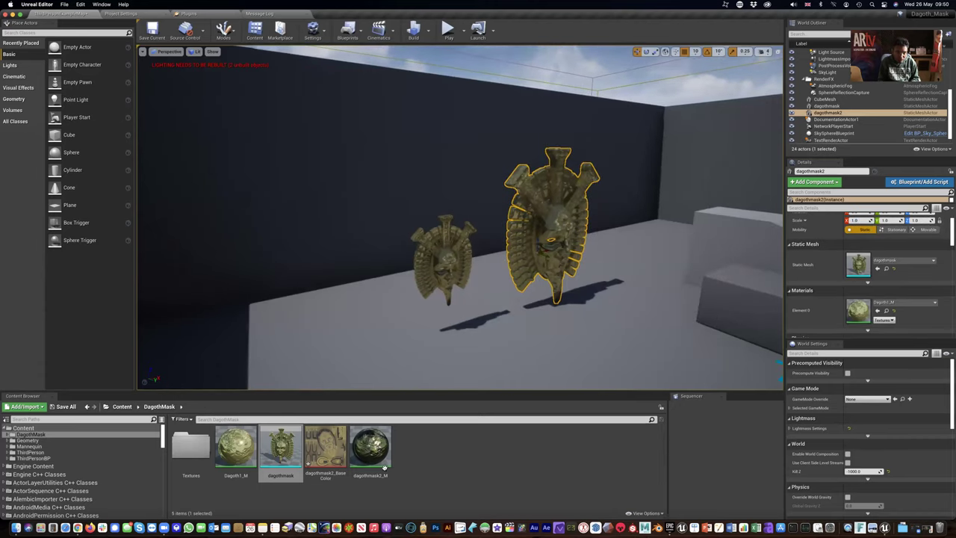
pyautogui.click(908, 302)
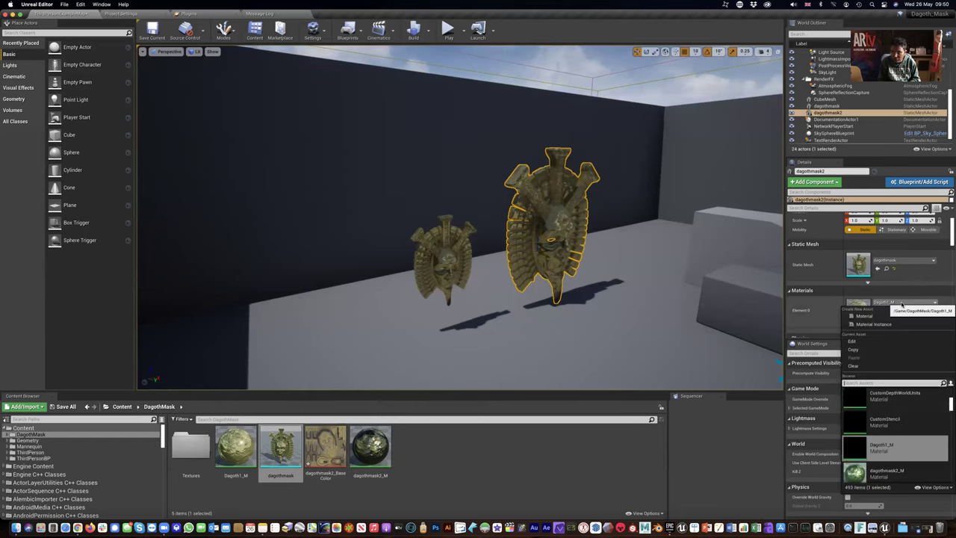
pyautogui.click(873, 474)
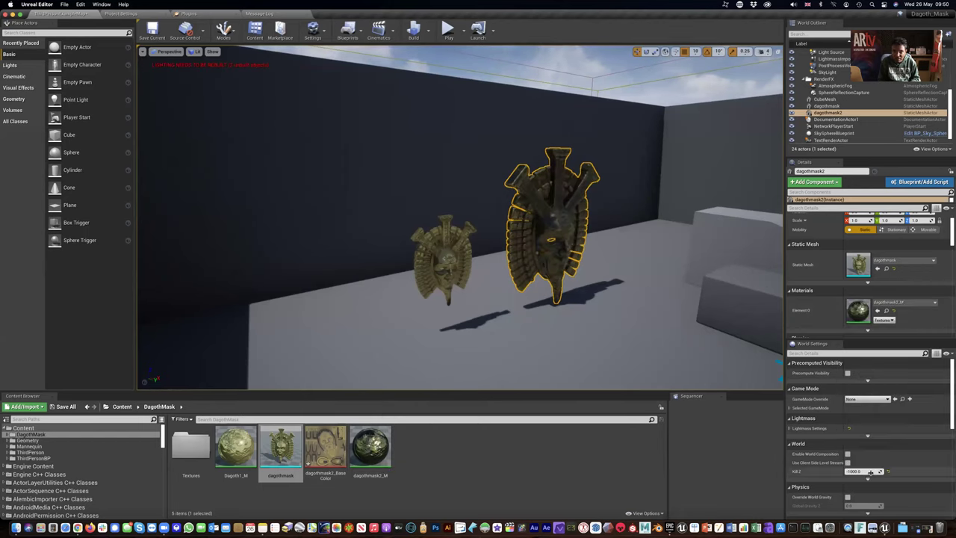
# - Compare the two Dagoth masks in the level from the front and up close, looking at their metal surfaces and reflections
pyautogui.moveTo(524, 260); pyautogui.dragTo(525, 261, button='right')
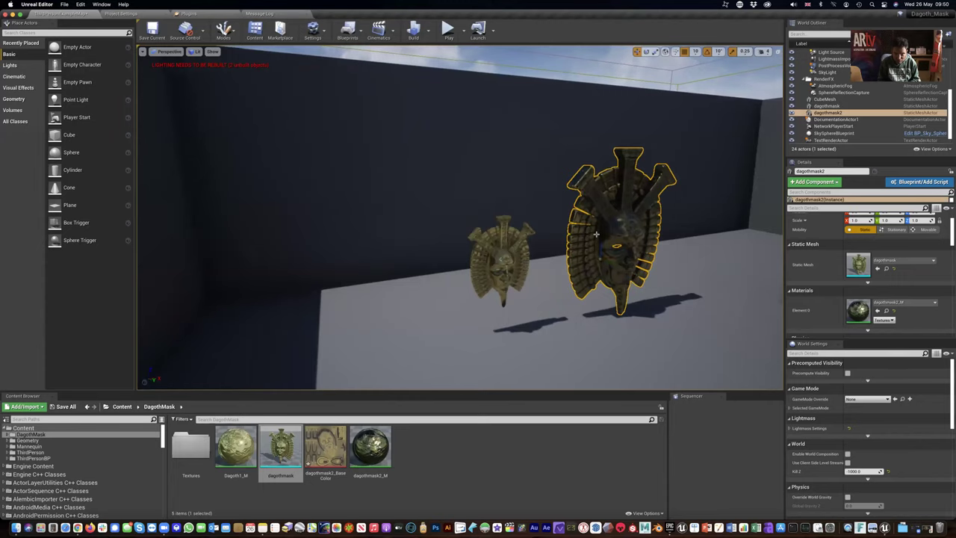
pyautogui.moveTo(596, 234); pyautogui.dragTo(596, 234, button='right')
pyautogui.press('w')
pyautogui.press('a')
pyautogui.press('s')
pyautogui.keyDown('alt'); pyautogui.moveTo(596, 234); pyautogui.dragTo(587, 234); pyautogui.keyUp('alt')
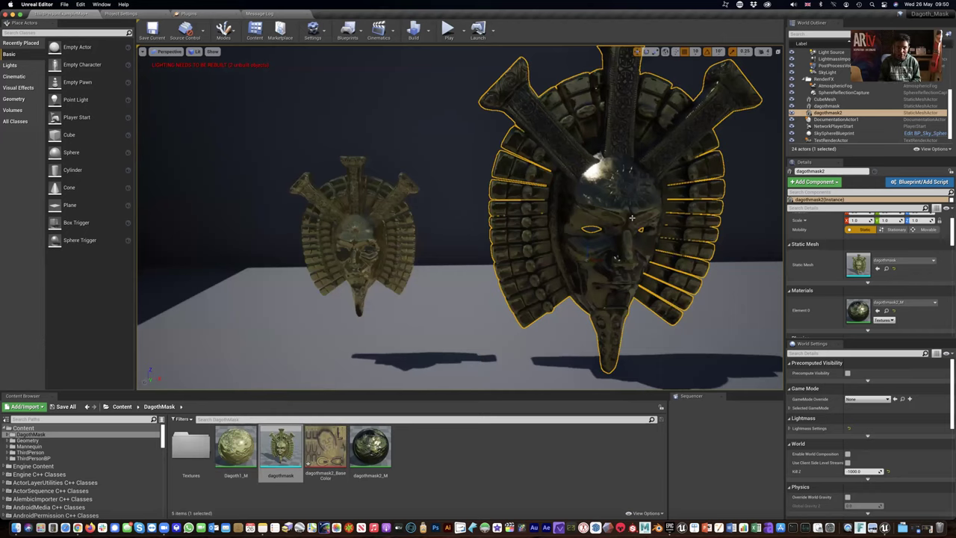
pyautogui.keyDown('alt'); pyautogui.moveTo(584, 213); pyautogui.dragTo(584, 213); pyautogui.keyUp('alt')
pyautogui.scroll(5, 585, 213)
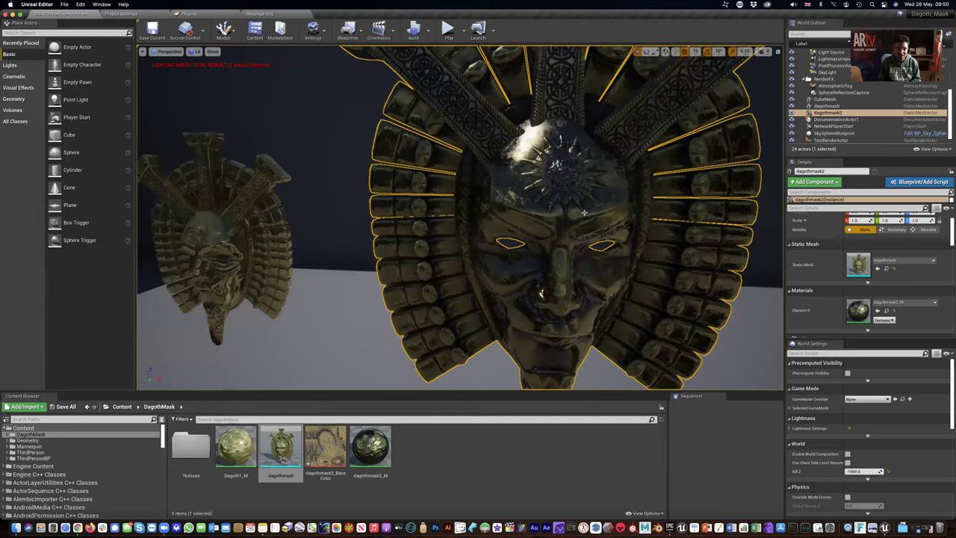
pyautogui.press('d')
pyautogui.moveTo(584, 213); pyautogui.dragTo(584, 213, button='right')
pyautogui.keyDown('alt'); pyautogui.moveTo(584, 213); pyautogui.dragTo(579, 208); pyautogui.keyUp('alt')
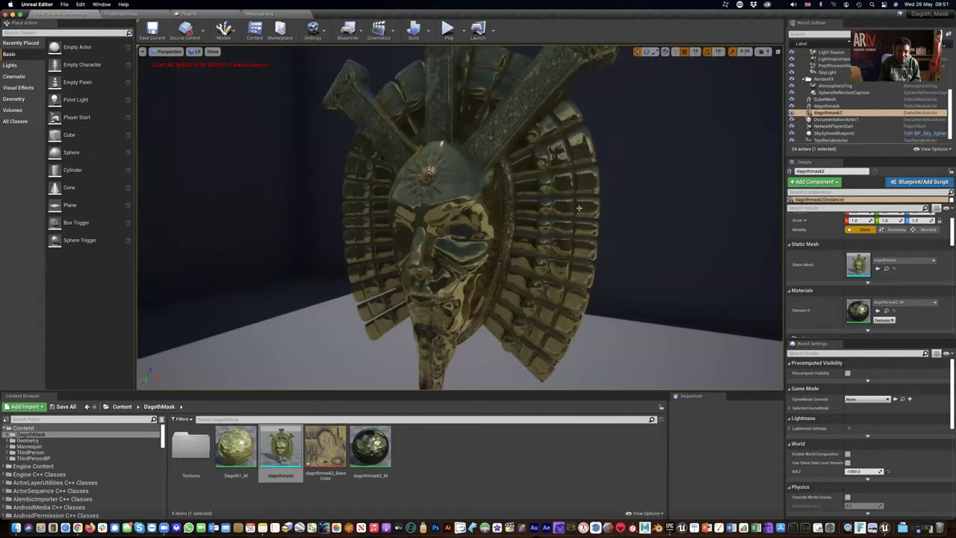
# - Examine the face and headdress rib detail on both masks at close range, ending with both in full view
pyautogui.keyDown('alt'); pyautogui.moveTo(472, 277); pyautogui.dragTo(393, 279); pyautogui.keyUp('alt')
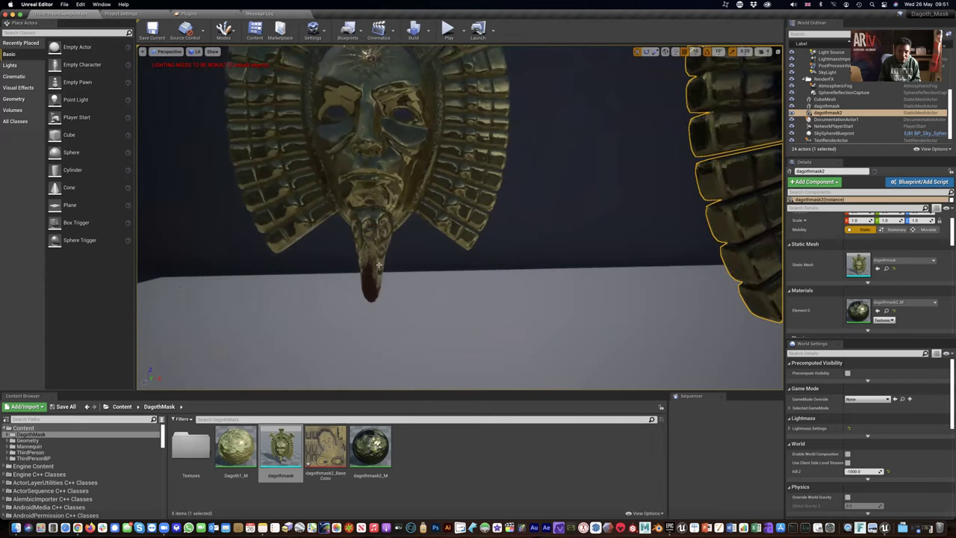
pyautogui.keyDown('alt'); pyautogui.moveTo(370, 191); pyautogui.dragTo(428, 244); pyautogui.keyUp('alt')
pyautogui.keyDown('alt'); pyautogui.moveTo(514, 164); pyautogui.dragTo(514, 201); pyautogui.keyUp('alt')
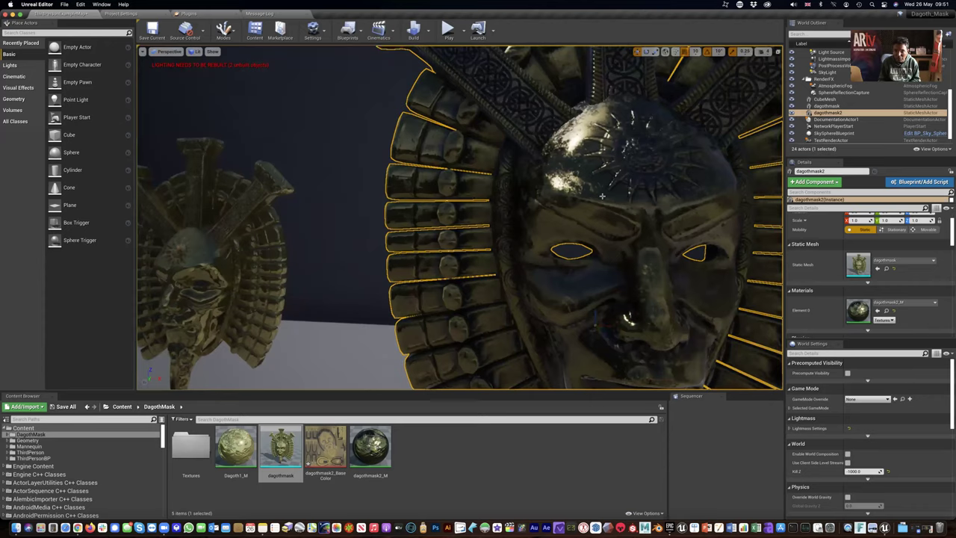
pyautogui.moveTo(602, 196); pyautogui.dragTo(529, 242, button='middle')
pyautogui.scroll(-4, 545, 246)
pyautogui.scroll(-1, 528, 242)
pyautogui.scroll(-4, 528, 242)
pyautogui.scroll(10, 528, 242)
pyautogui.moveTo(528, 242); pyautogui.dragTo(480, 224)
pyautogui.moveTo(489, 260); pyautogui.dragTo(516, 186)
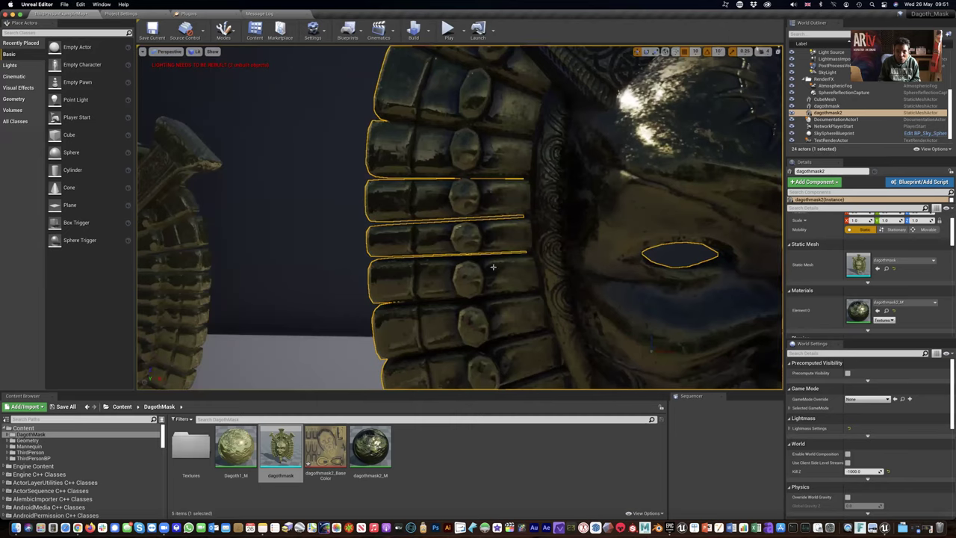
pyautogui.scroll(-10, 623, 183)
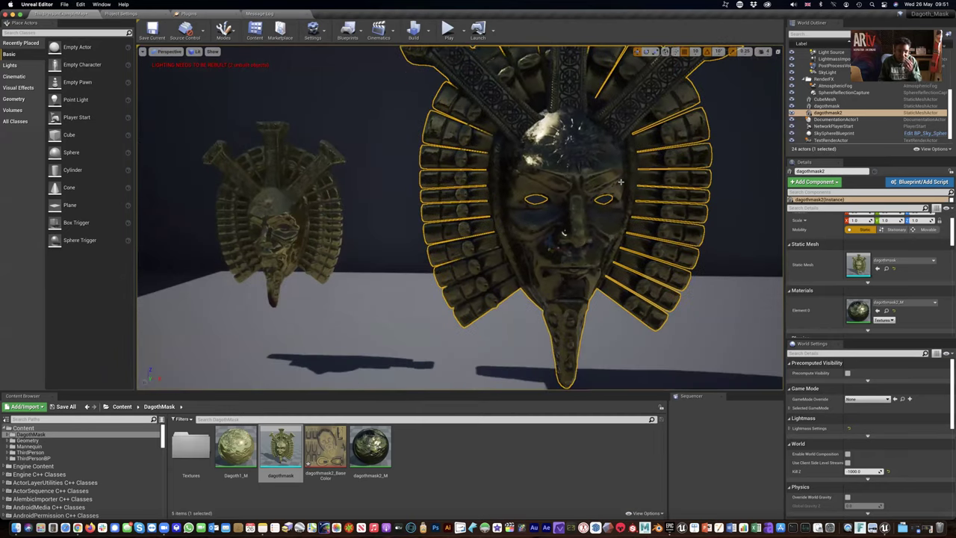
pyautogui.moveTo(621, 181); pyautogui.dragTo(647, 128)
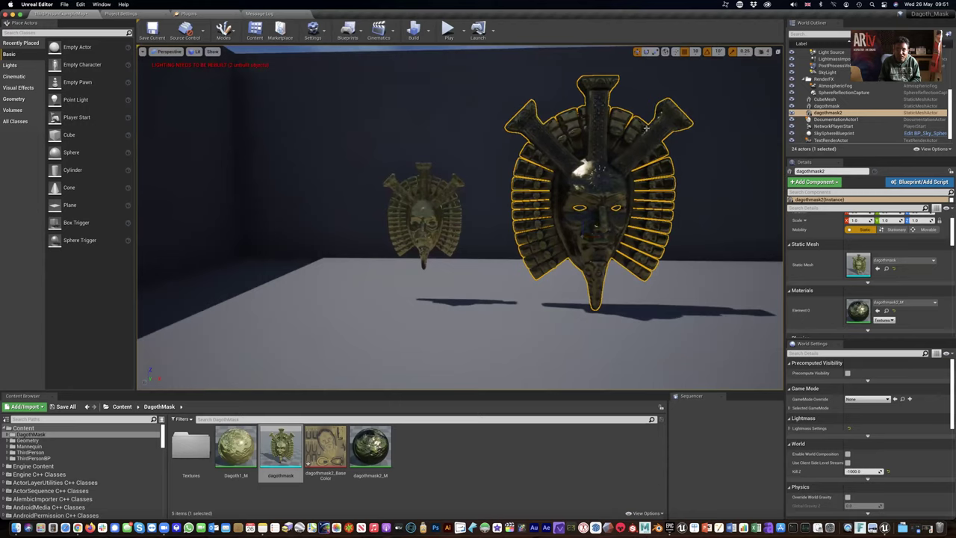
# - Play the level and walk the character around both masks to inspect their fronts and backs, ending the play session when done
pyautogui.click(447, 29)
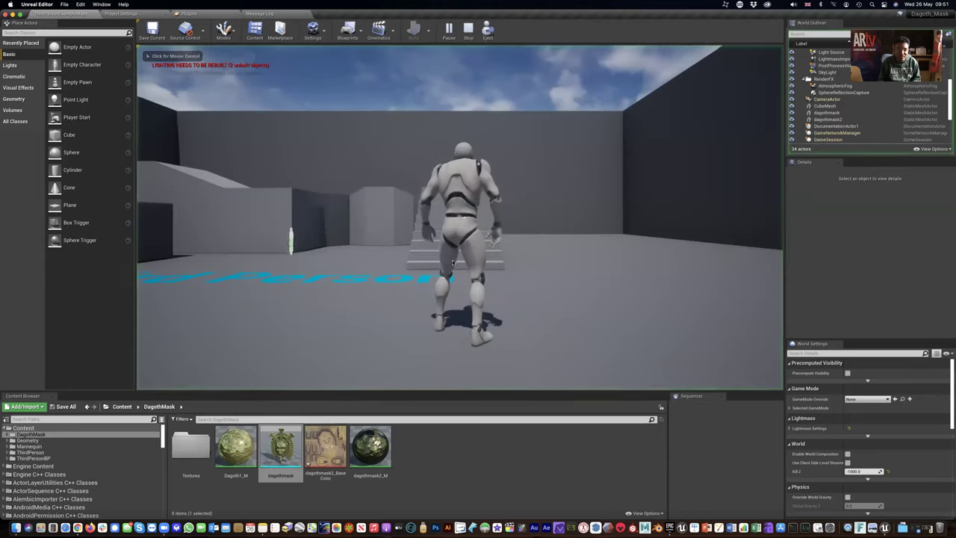
pyautogui.press('w')
pyautogui.press('w')
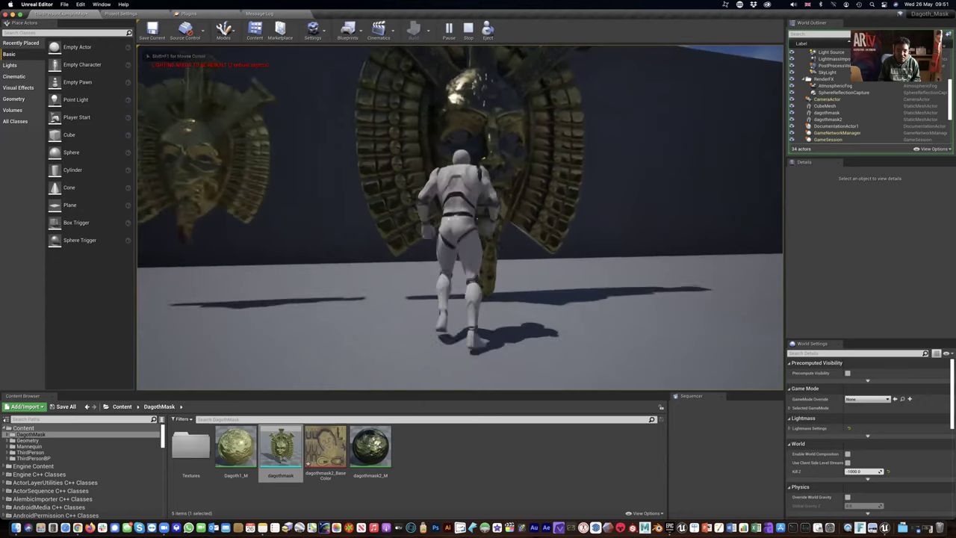
pyautogui.press('w')
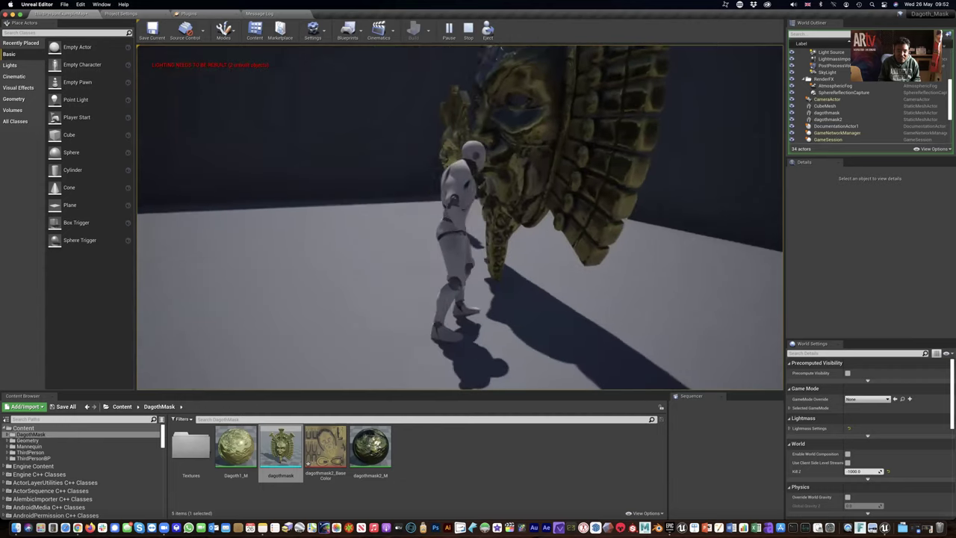
pyautogui.press('w')
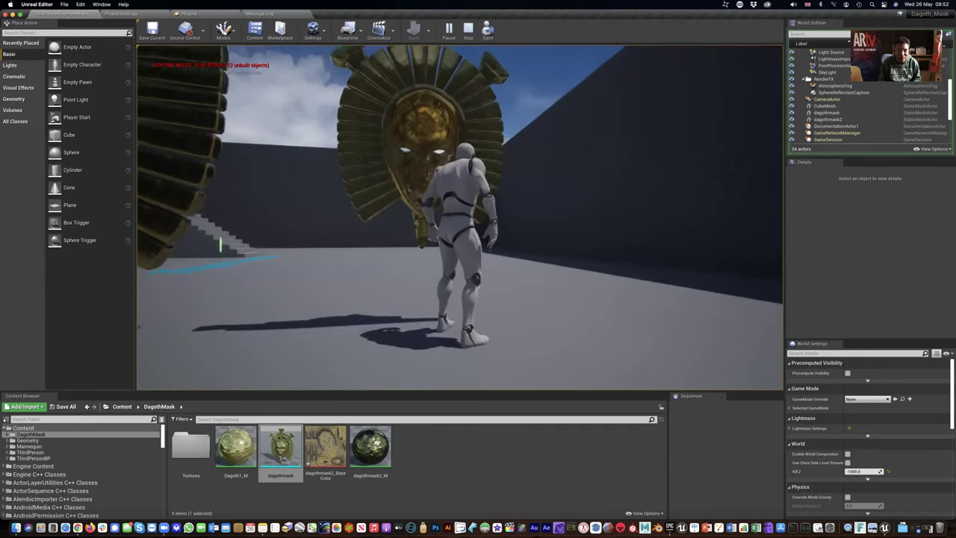
pyautogui.press('w')
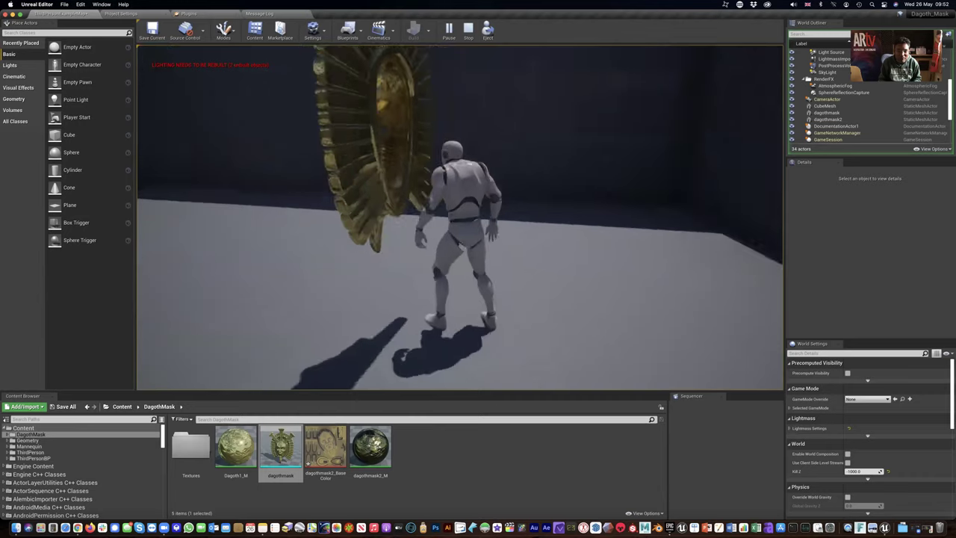
pyautogui.press('w')
pyautogui.press('w')
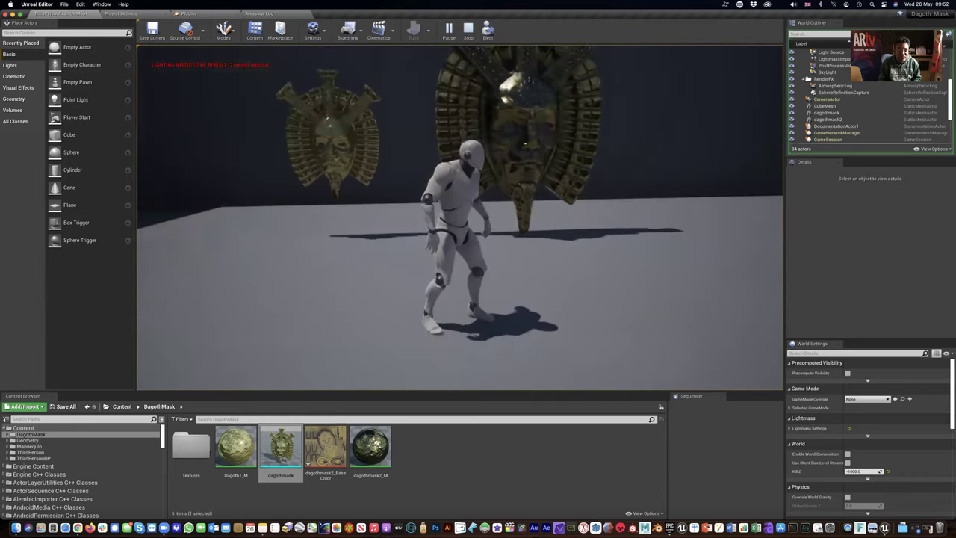
pyautogui.press('s')
pyautogui.press('w')
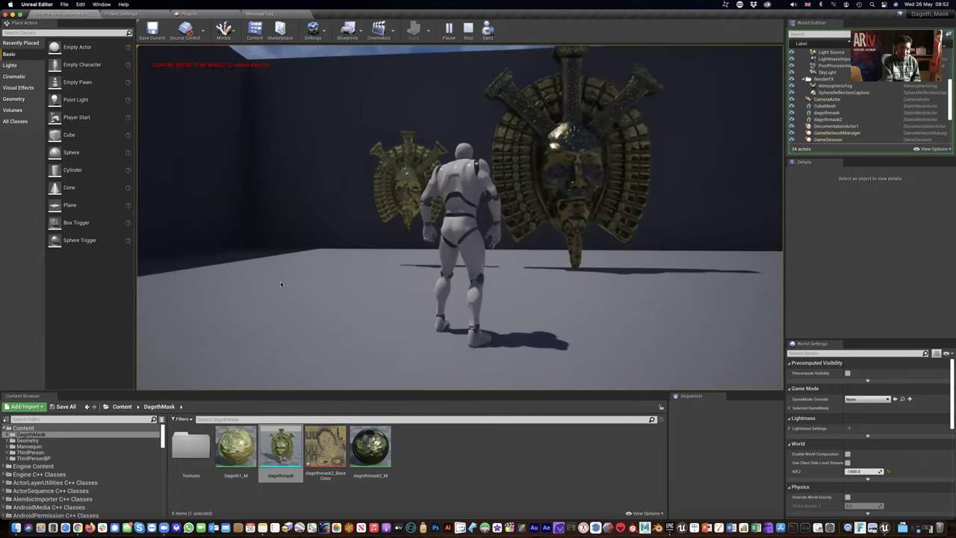
pyautogui.press('Escape')
# - Save all unsaved levels and assets in the Dagoth_Mask project
pyautogui.moveTo(492, 207); pyautogui.dragTo(527, 207, button='right')
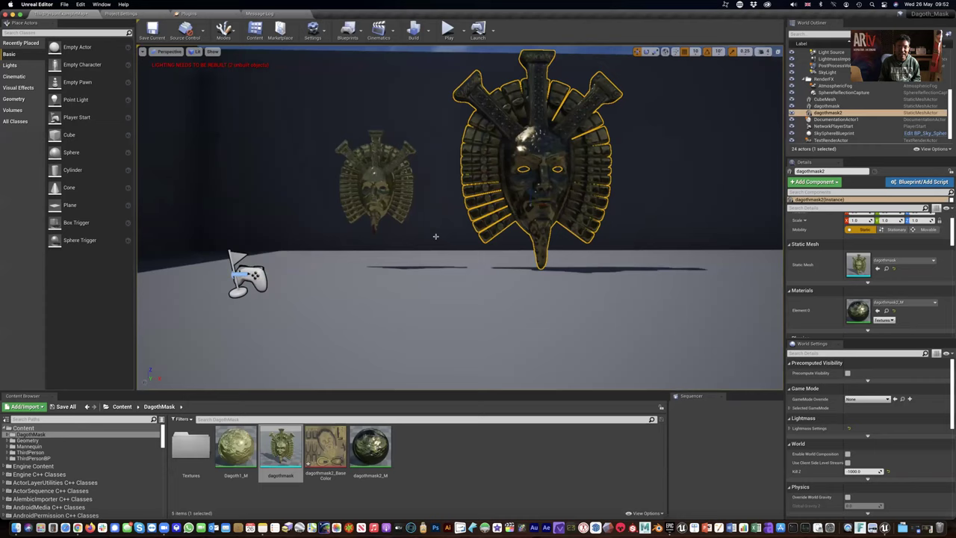
pyautogui.click(440, 232)
pyautogui.moveTo(440, 231)
pyautogui.mouseDown(button='right')
pyautogui.moveTo(493, 205)
pyautogui.moveTo(440, 262)
pyautogui.moveTo(440, 232)
pyautogui.moveTo(523, 284)
pyautogui.moveTo(525, 251)
pyautogui.moveTo(445, 254)
pyautogui.moveTo(440, 231)
pyautogui.mouseUp(button='right')
pyautogui.scroll(-10, 440, 232)
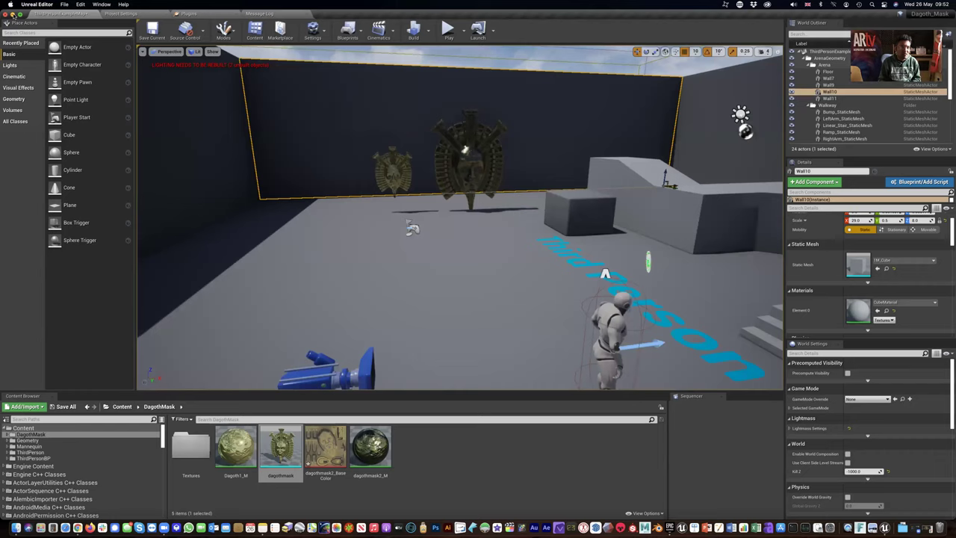
pyautogui.click(66, 4)
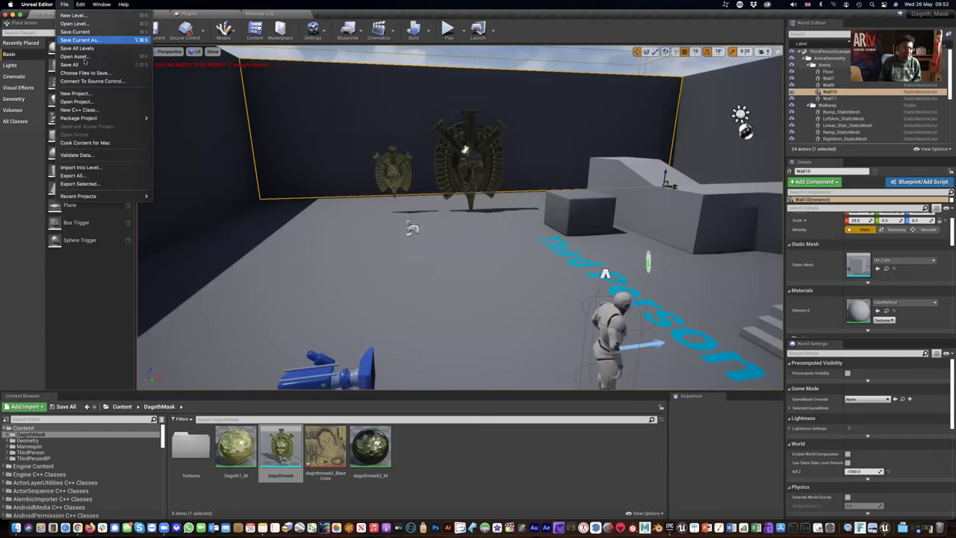
pyautogui.click(84, 65)
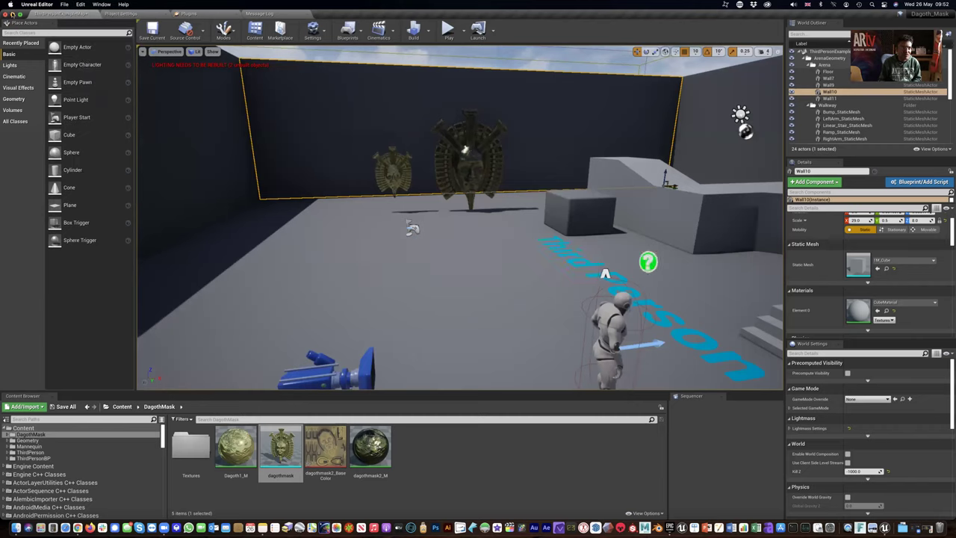
# - Minimize the Unreal editor and open BabylonHarp.blend in Blender from the source folder of BabylonianHarp, inside 3D Objects and BabylonQuest_Assets
pyautogui.click(9, 15)
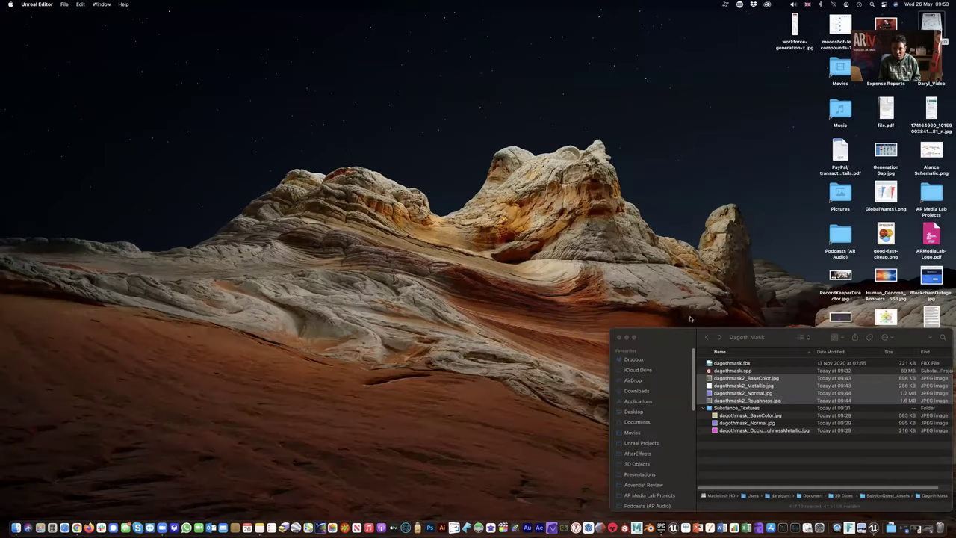
pyautogui.click(691, 338)
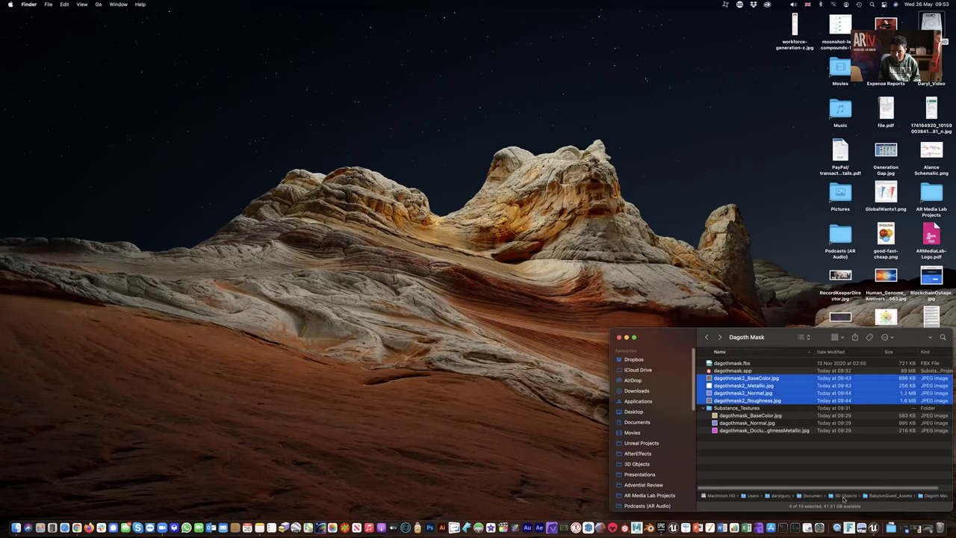
pyautogui.doubleClick(846, 497)
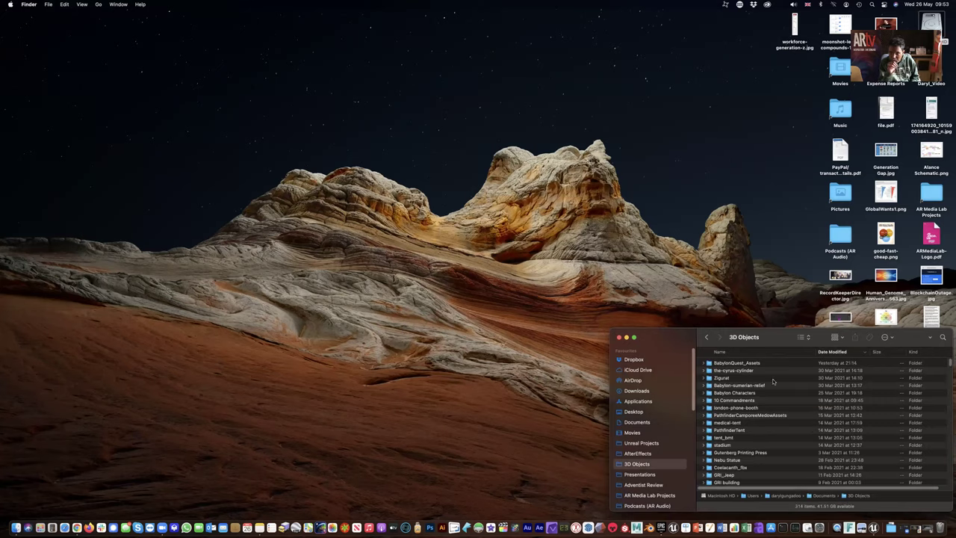
pyautogui.doubleClick(745, 364)
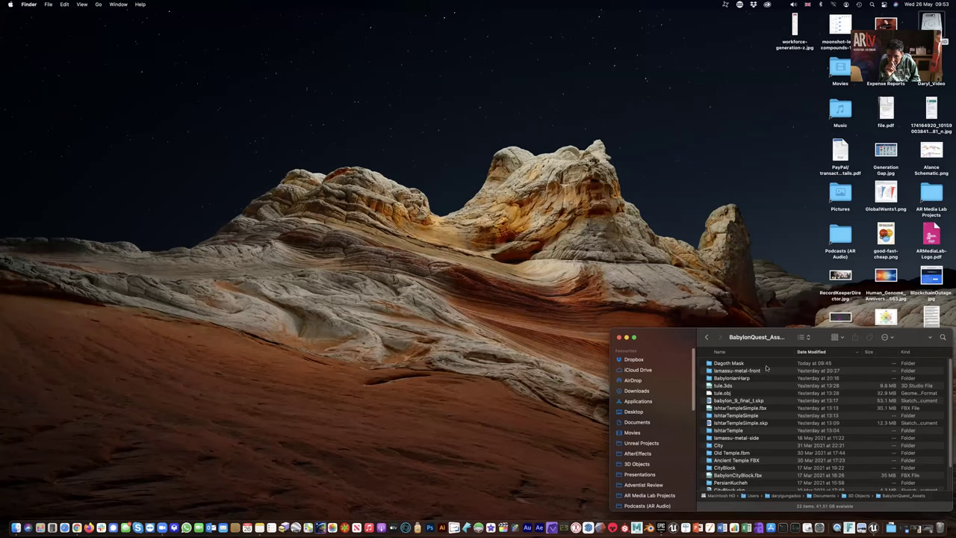
pyautogui.doubleClick(733, 378)
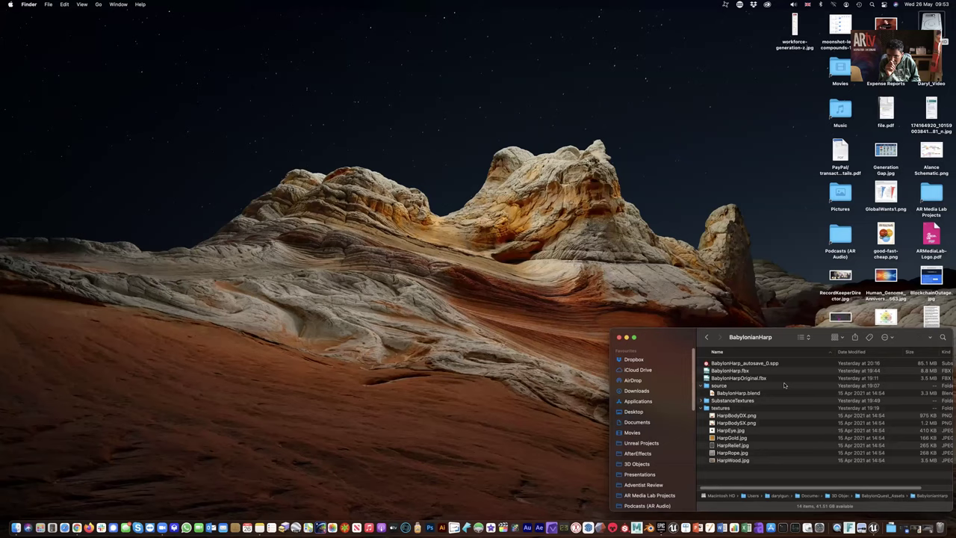
pyautogui.click(748, 396)
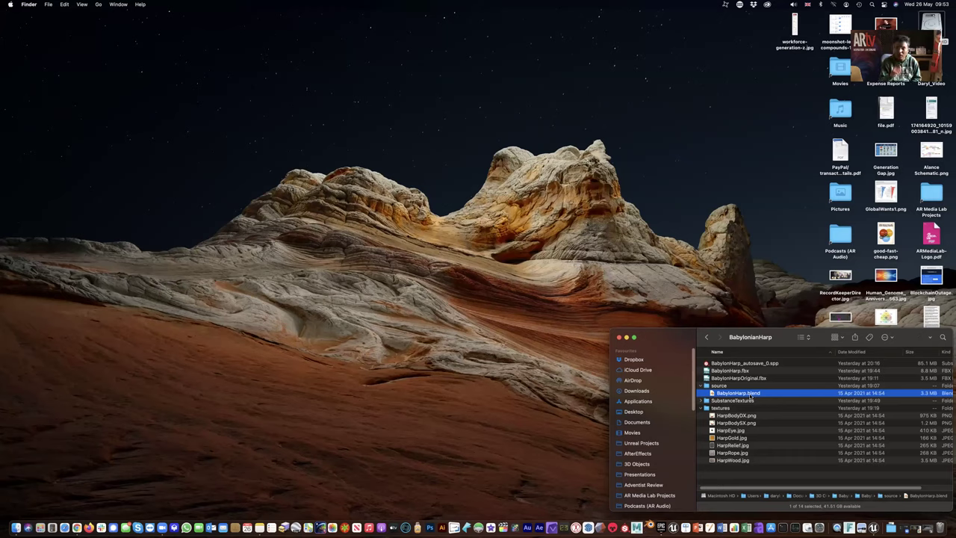
pyautogui.doubleClick(748, 394)
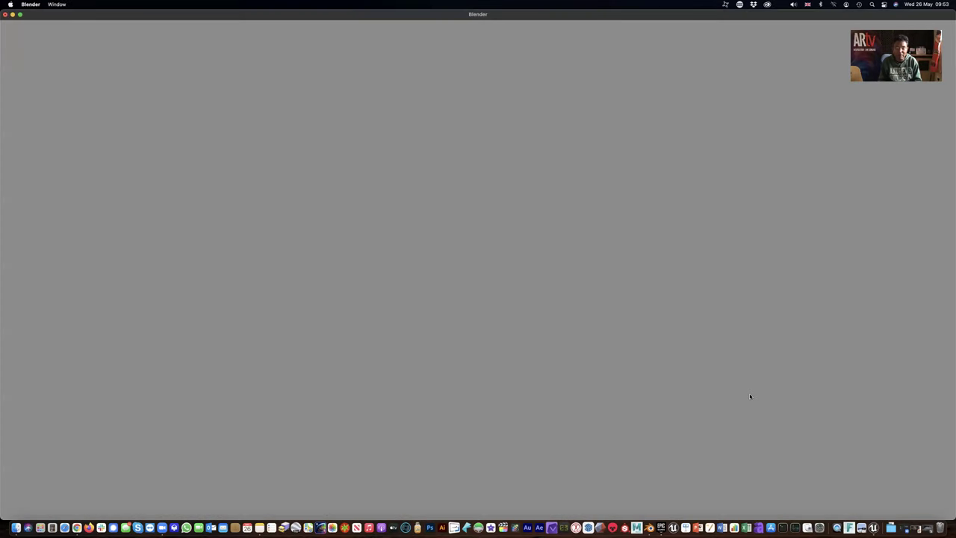
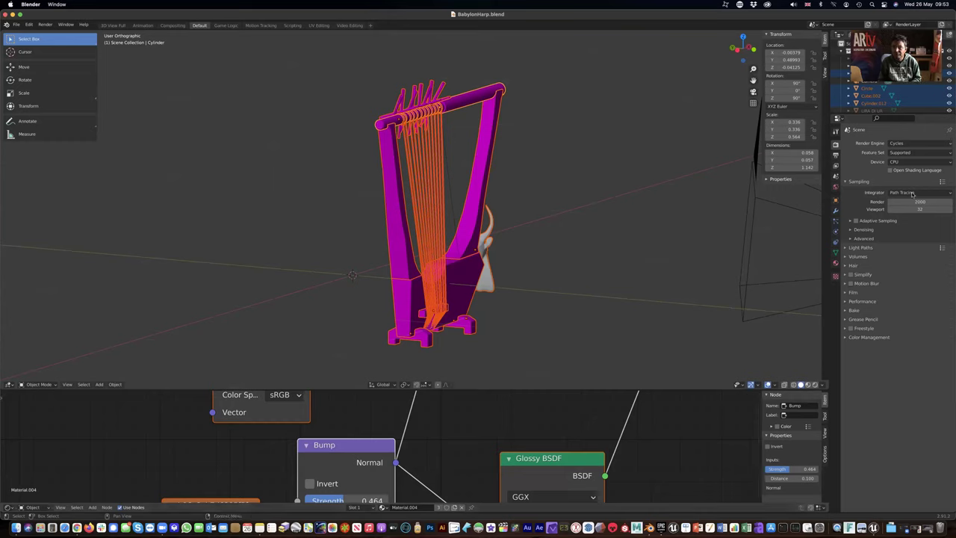
# - Rename the harp strings object BezierCurve.011 as Strings
pyautogui.click(395, 223)
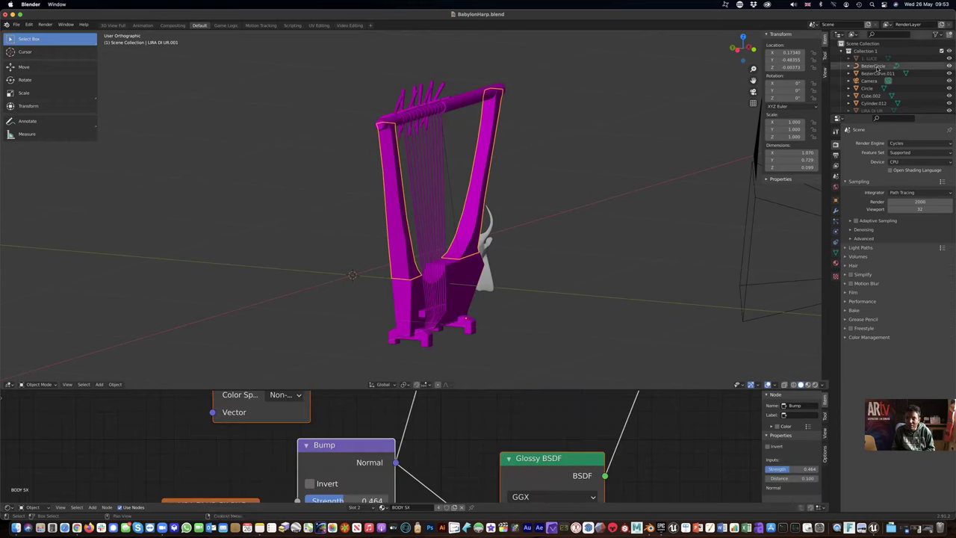
pyautogui.click(889, 67)
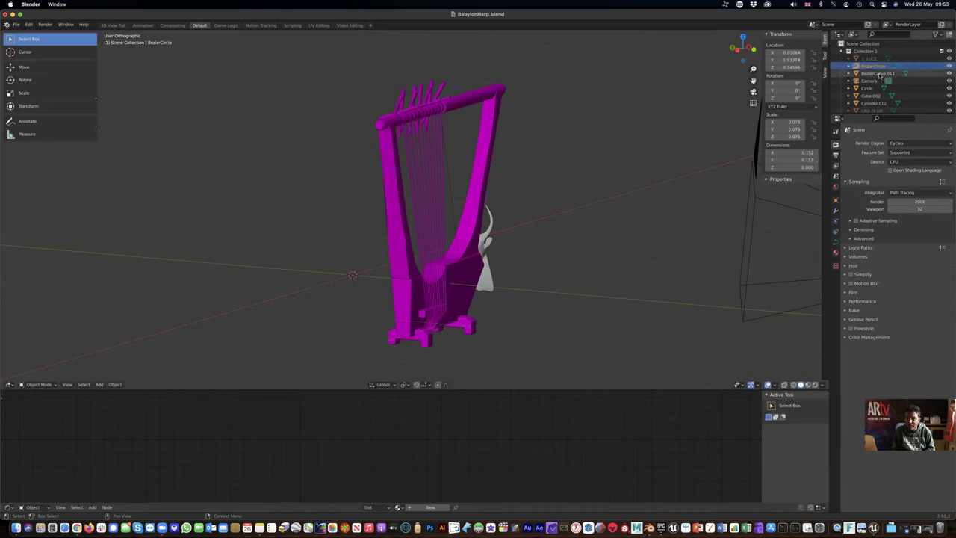
pyautogui.click(880, 74)
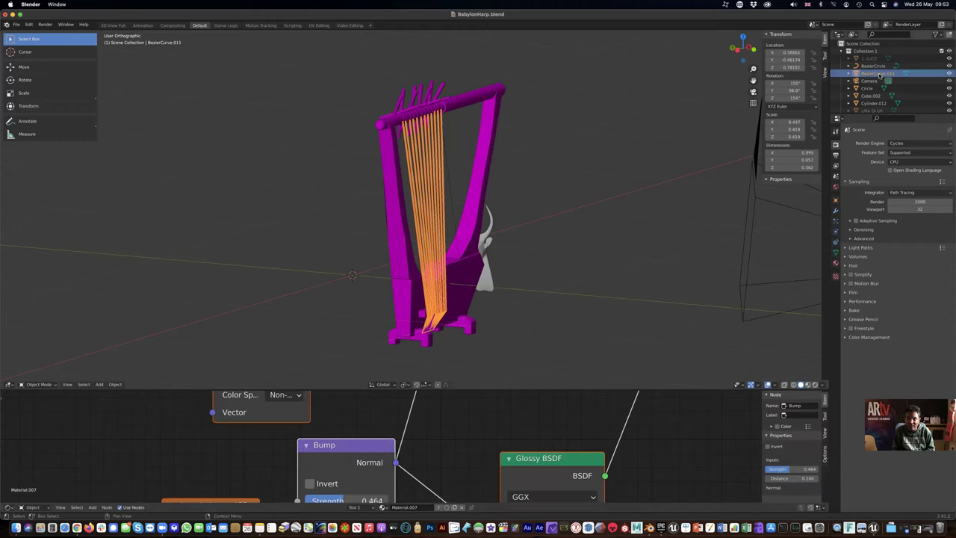
pyautogui.rightClick(877, 74)
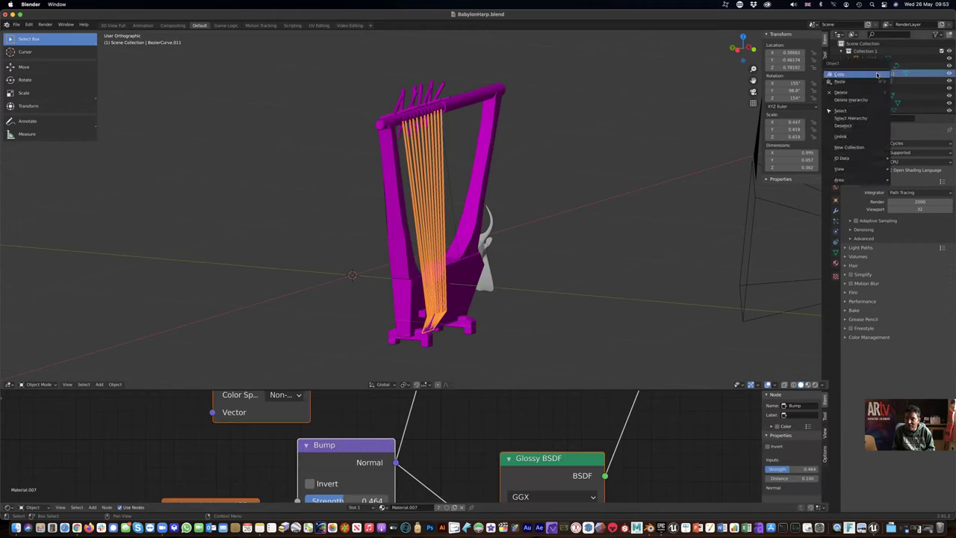
pyautogui.click(877, 74)
pyautogui.doubleClick(878, 74)
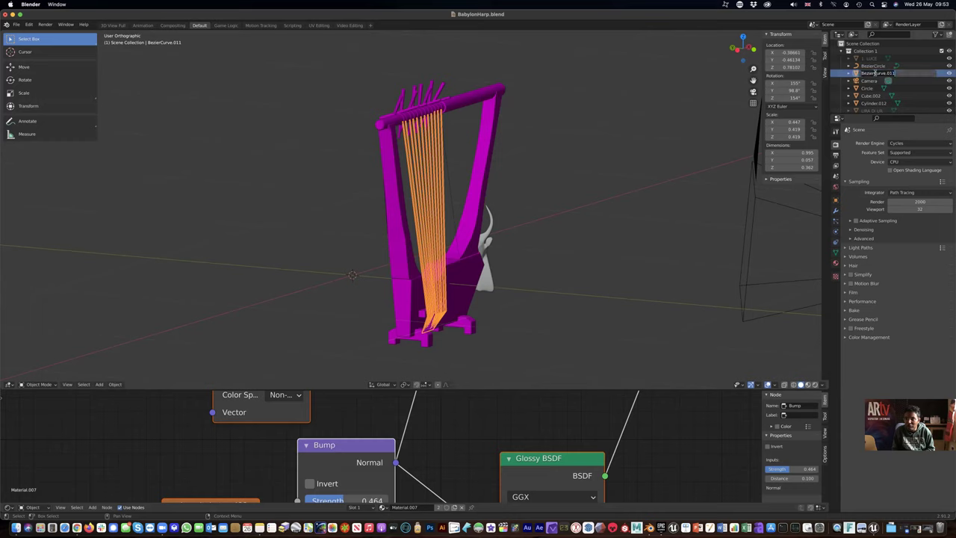
pyautogui.write('Strings')
pyautogui.press('Return')
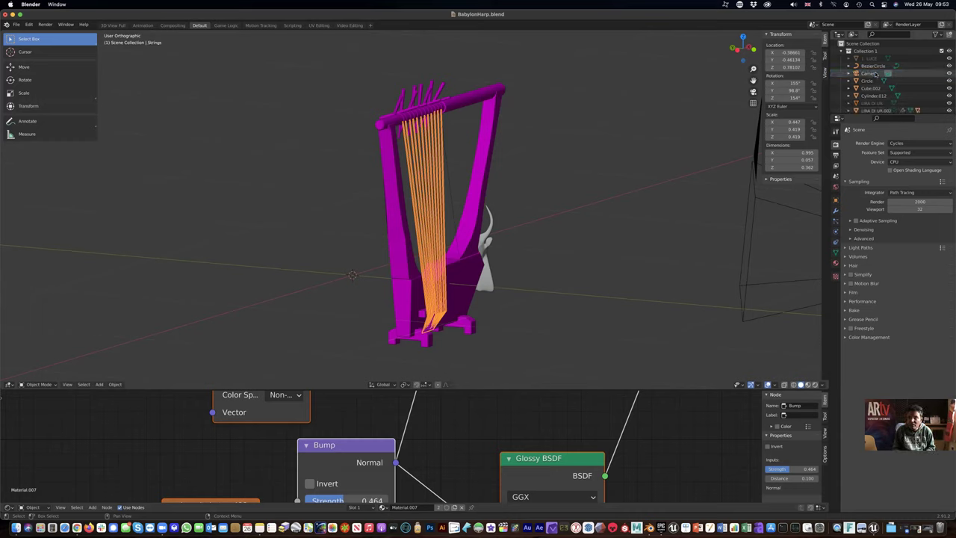
# - Delete the Camera object from the harp scene
pyautogui.click(872, 73)
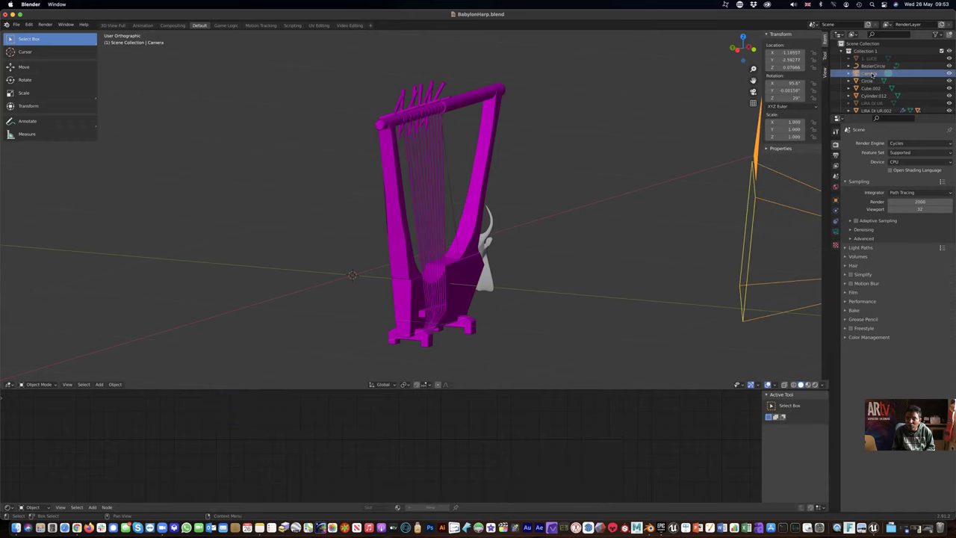
pyautogui.hscroll(-10, 656, 224)
pyautogui.moveTo(655, 224); pyautogui.dragTo(620, 175, button='middle')
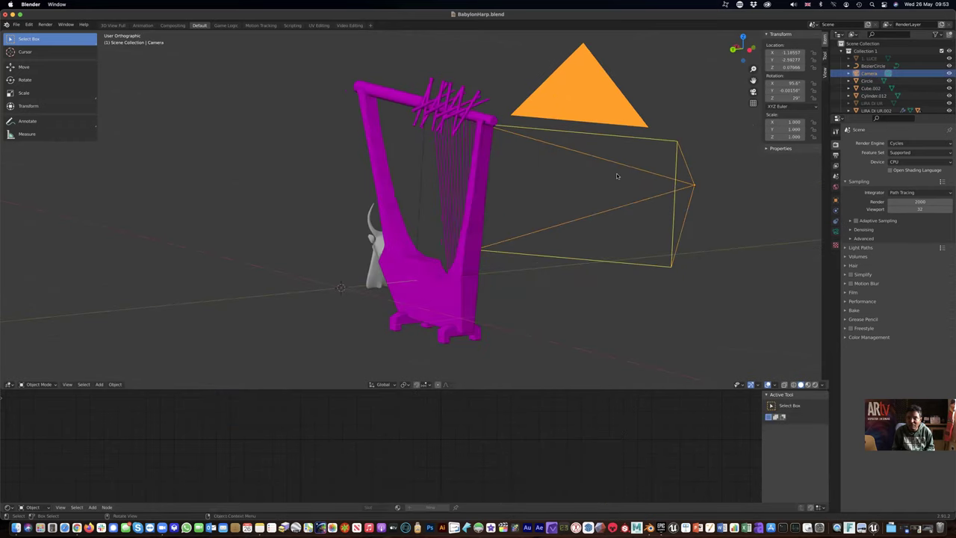
pyautogui.press('x')
# - Delete the Circle object that forms the rings around the harp's crossbar
pyautogui.click(868, 74)
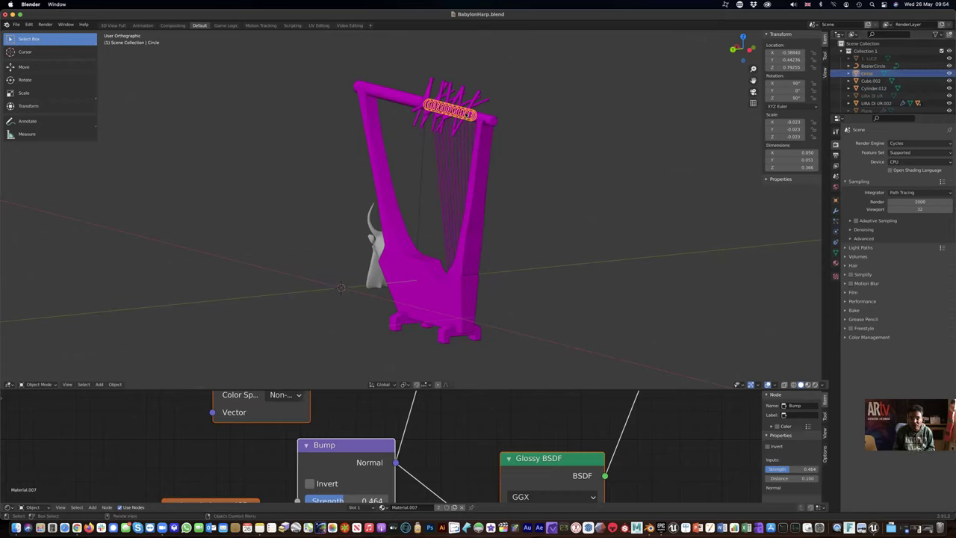
pyautogui.hscroll(10, 469, 115)
pyautogui.hscroll(-10, 468, 115)
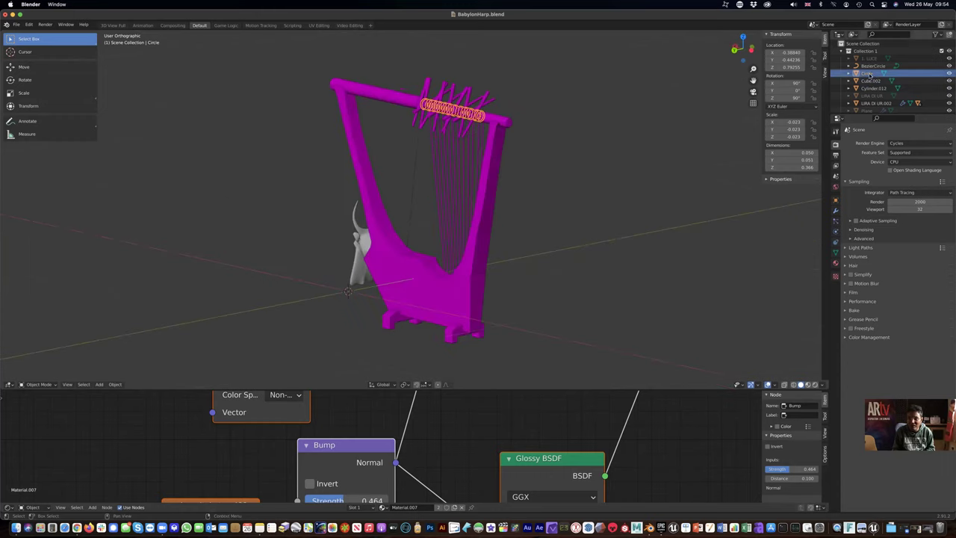
pyautogui.press('x')
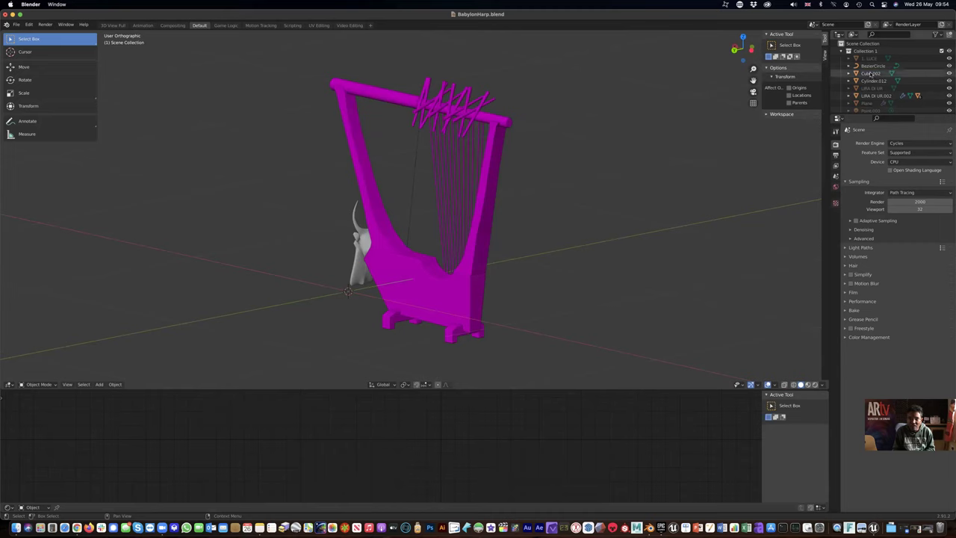
# - Rename Cube.002, the small block at the lower end of the strings, as Wood
pyautogui.click(870, 73)
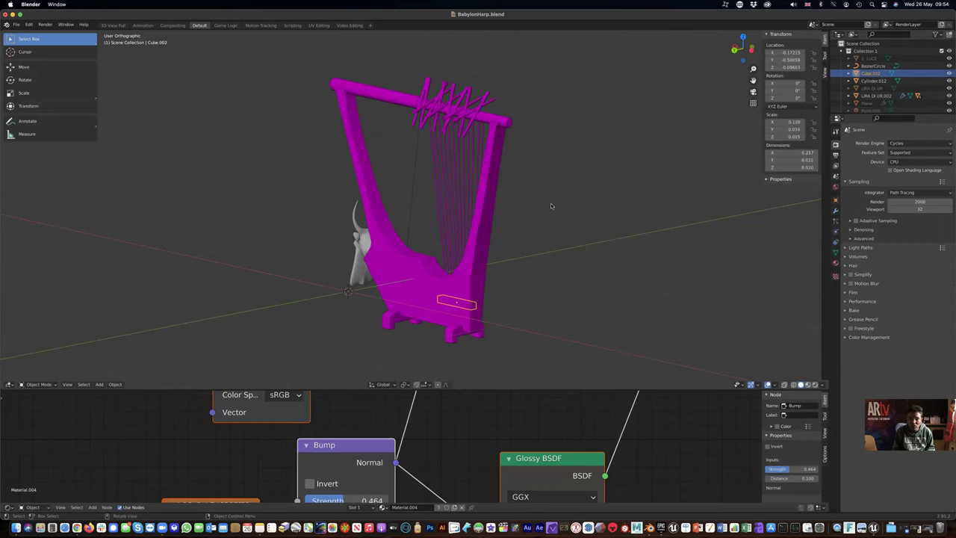
pyautogui.hscroll(10, 552, 207)
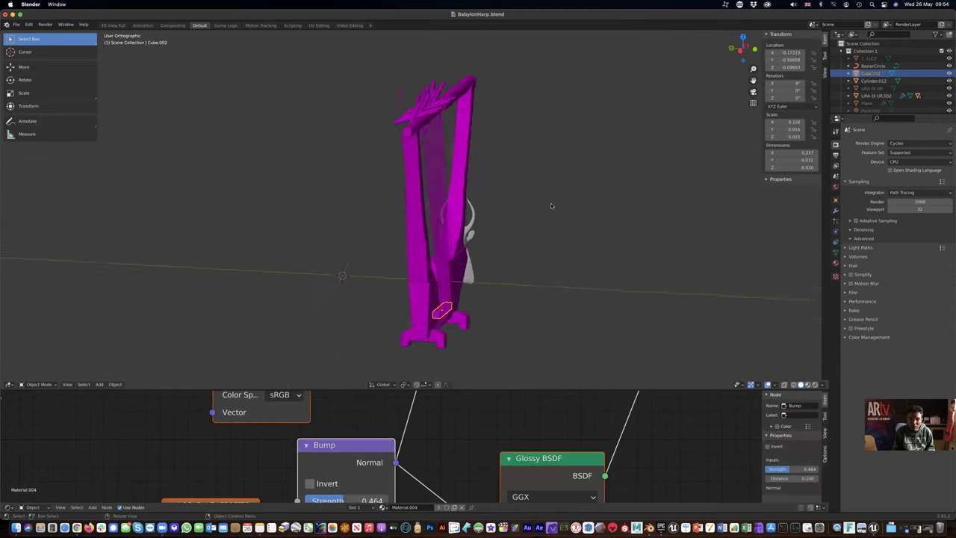
pyautogui.doubleClick(874, 73)
pyautogui.write('Wiod')
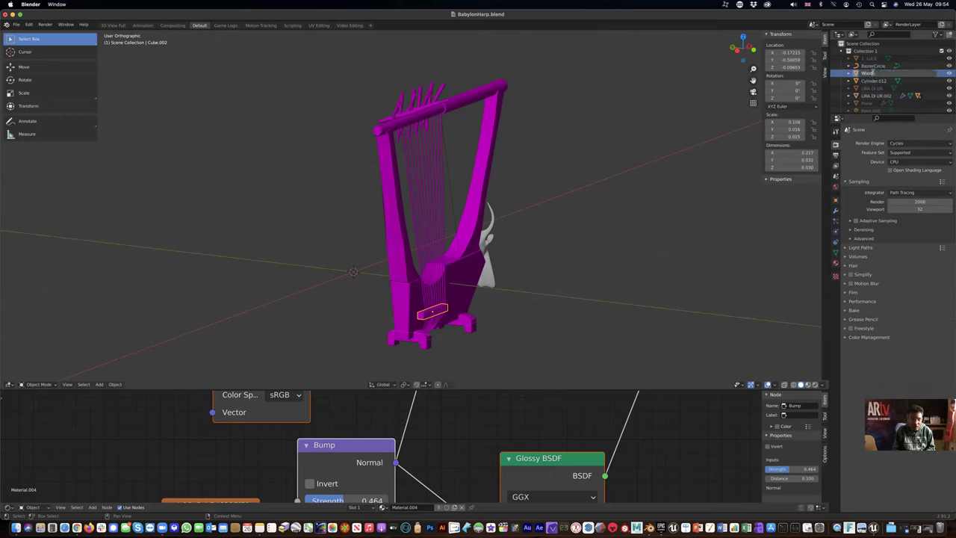
pyautogui.press('Return')
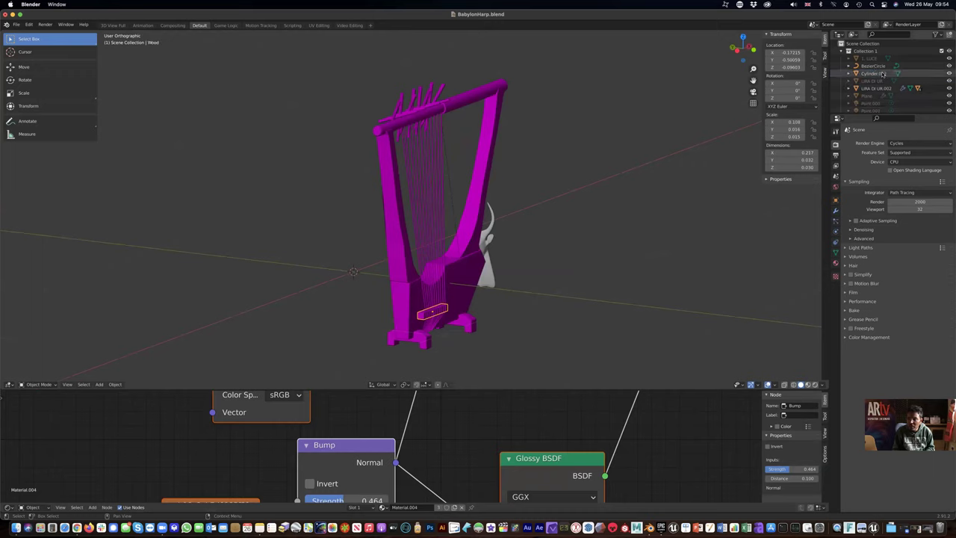
# - Rename Cylinder.012, the pegs on the harp's crossbar, as TunePegs
pyautogui.click(874, 74)
pyautogui.doubleClick(876, 74)
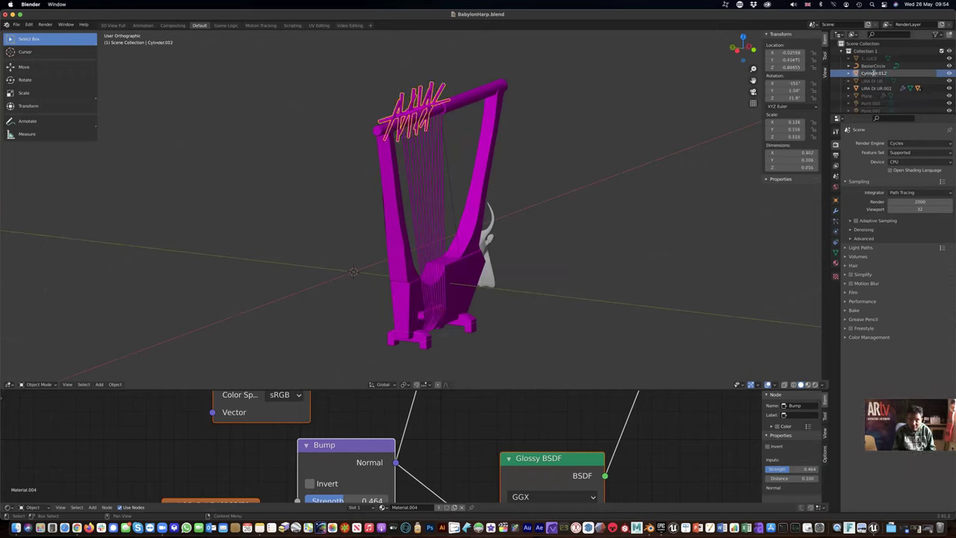
pyautogui.hotkey('ctrl', 'a')
pyautogui.press('BackSpace')
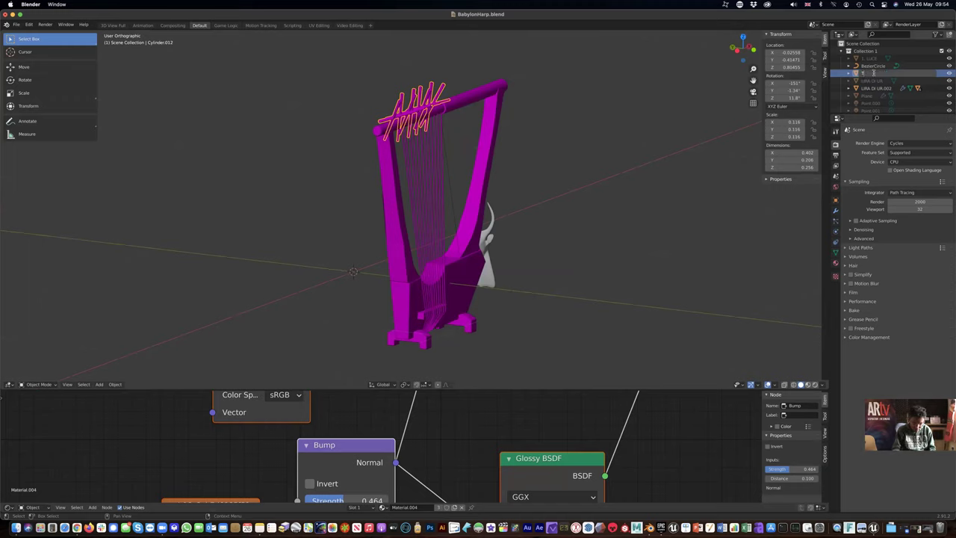
pyautogui.write('TunePegs')
pyautogui.press('Return')
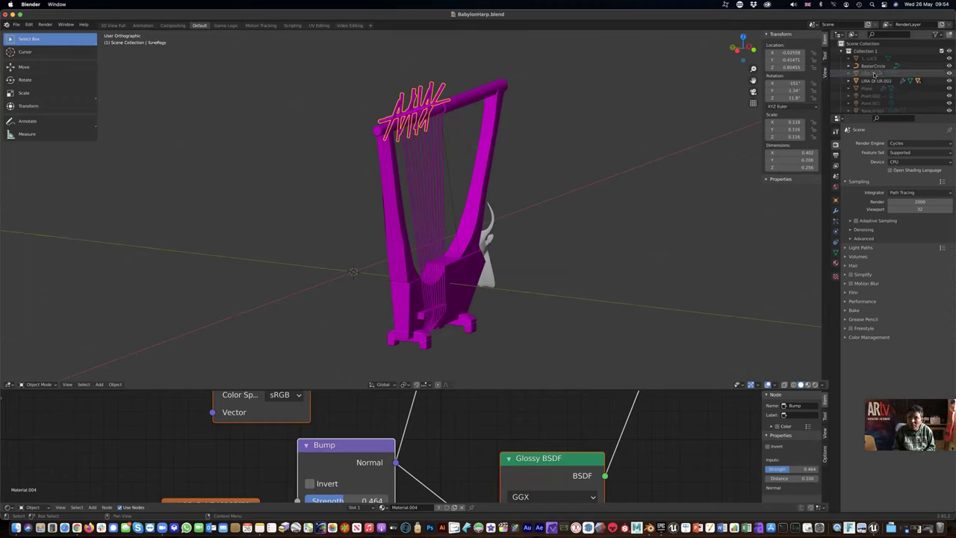
# - Rename LIRA DI UR.002, the harp's sound box, as HarpBox
pyautogui.click(876, 75)
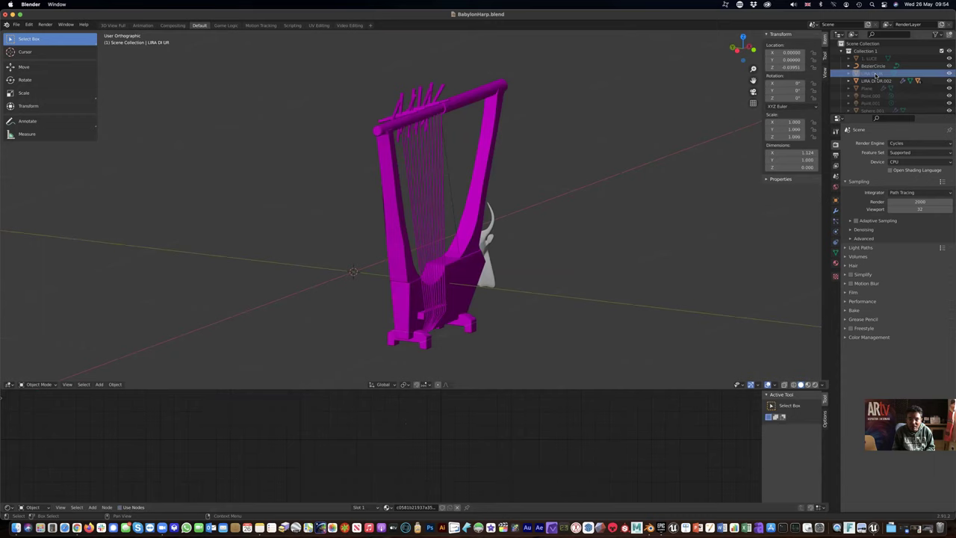
pyautogui.click(882, 81)
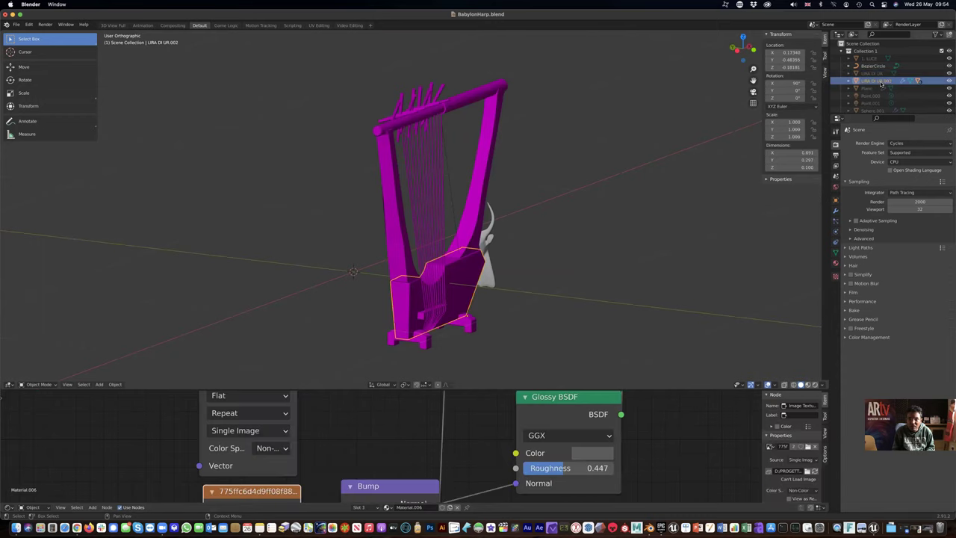
pyautogui.scroll(-1, 880, 81)
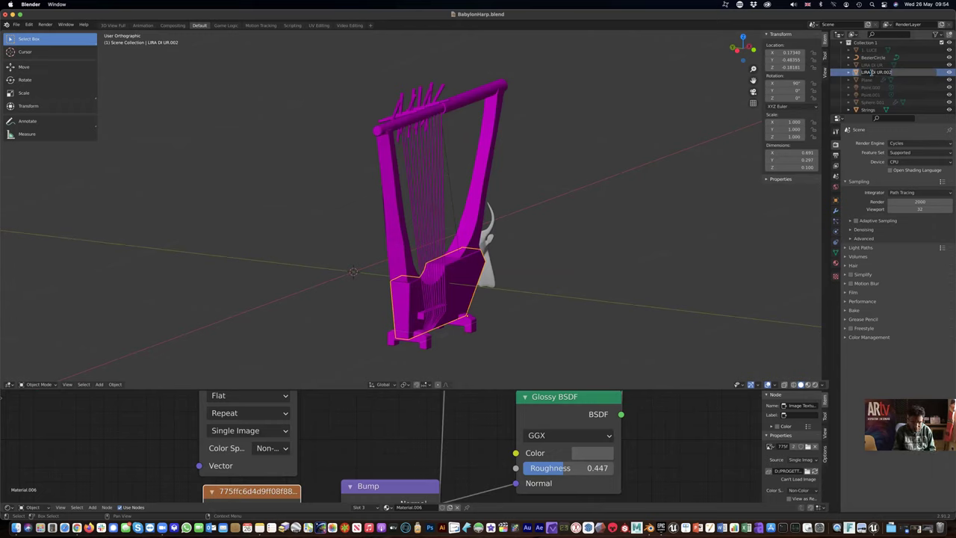
pyautogui.doubleClick(871, 72)
pyautogui.write('H')
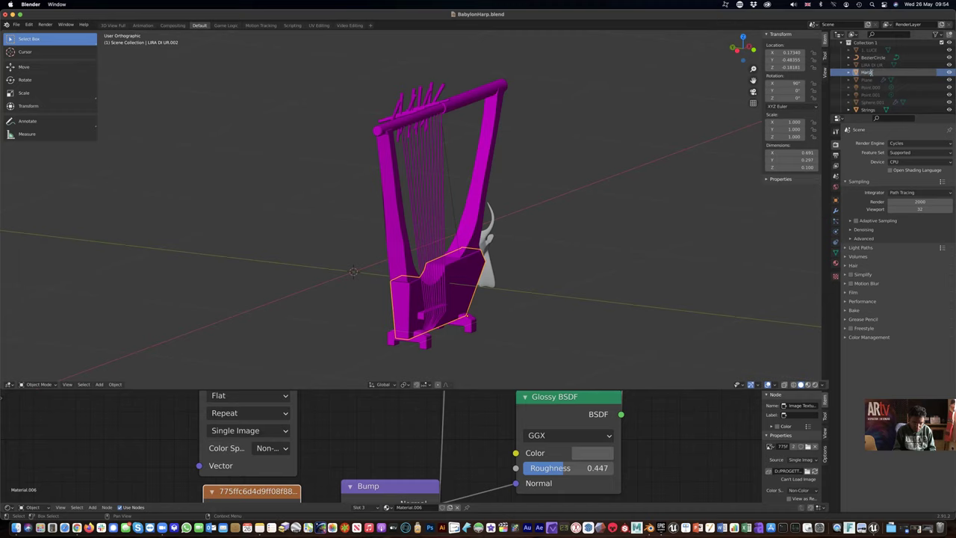
pyautogui.write('arpBox')
pyautogui.press('Return')
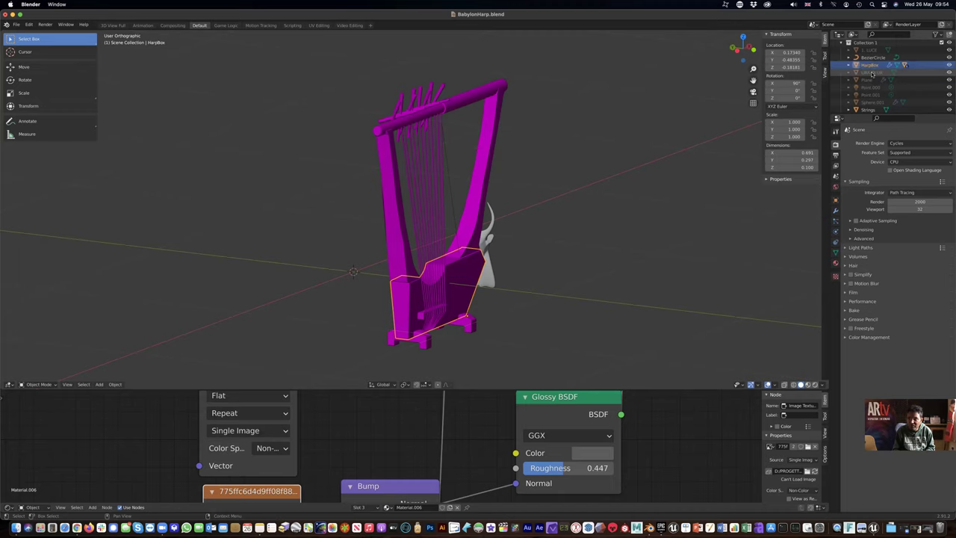
# - Check the harp from several sides for the LIRA DI UR object and delete the Plane object
pyautogui.click(900, 72)
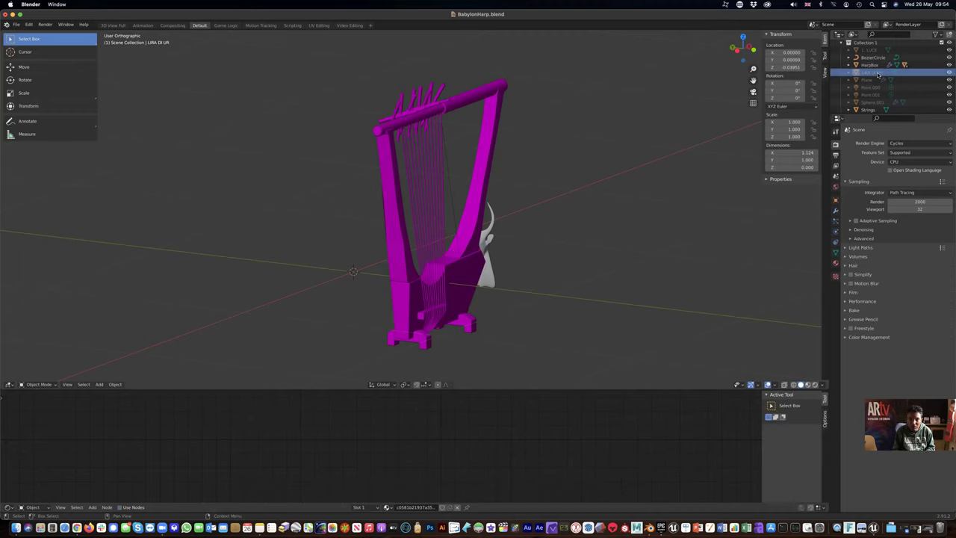
pyautogui.hscroll(10, 553, 249)
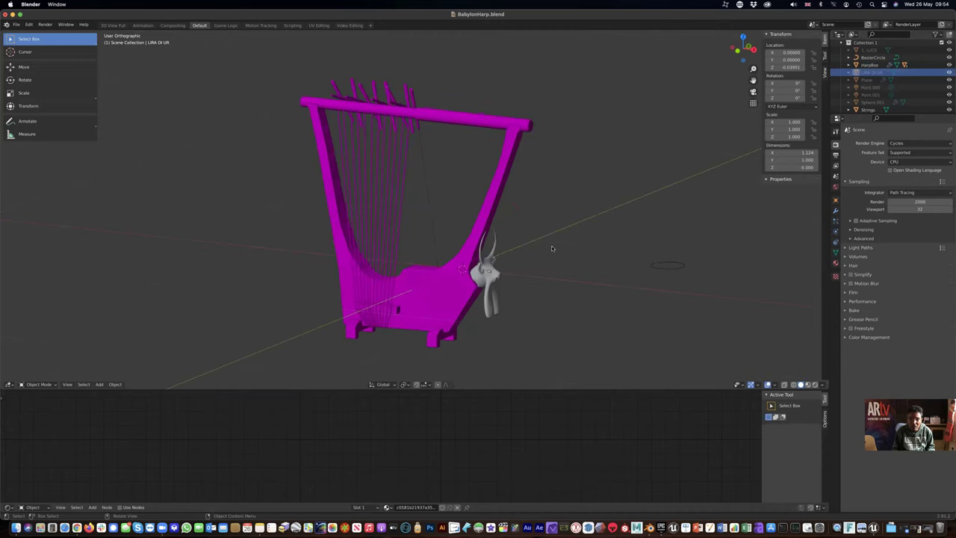
pyautogui.hscroll(15, 553, 249)
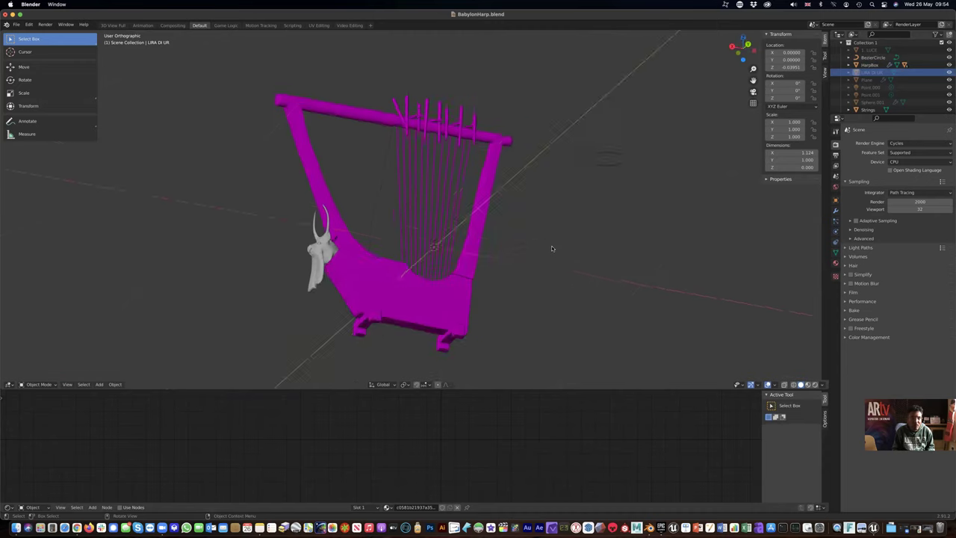
pyautogui.hscroll(15, 552, 249)
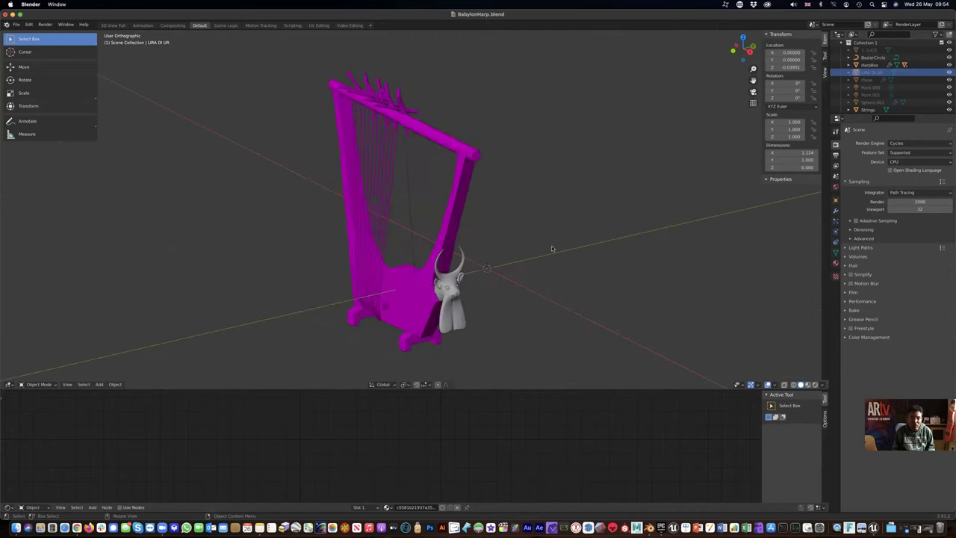
pyautogui.hscroll(15, 552, 248)
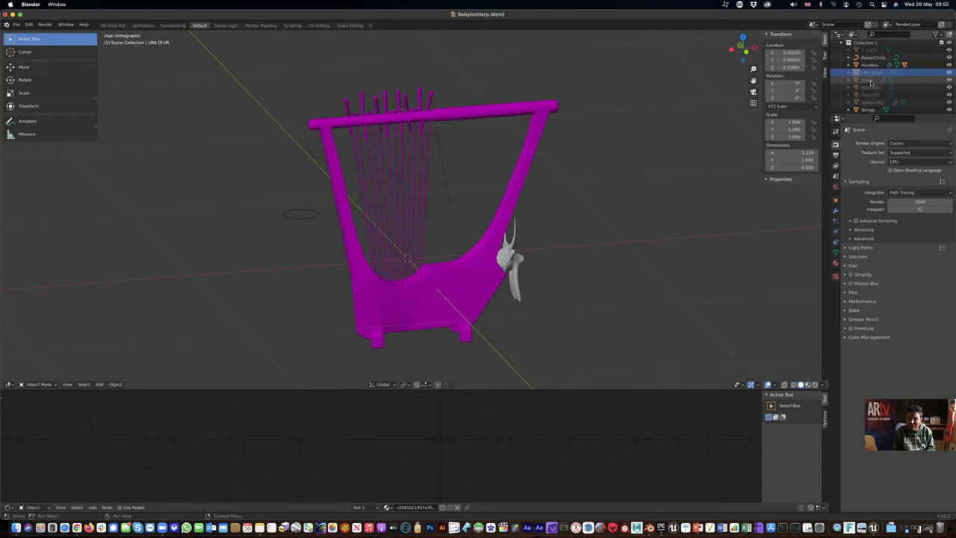
pyautogui.click(870, 82)
pyautogui.moveTo(522, 220); pyautogui.dragTo(722, 242, button='middle')
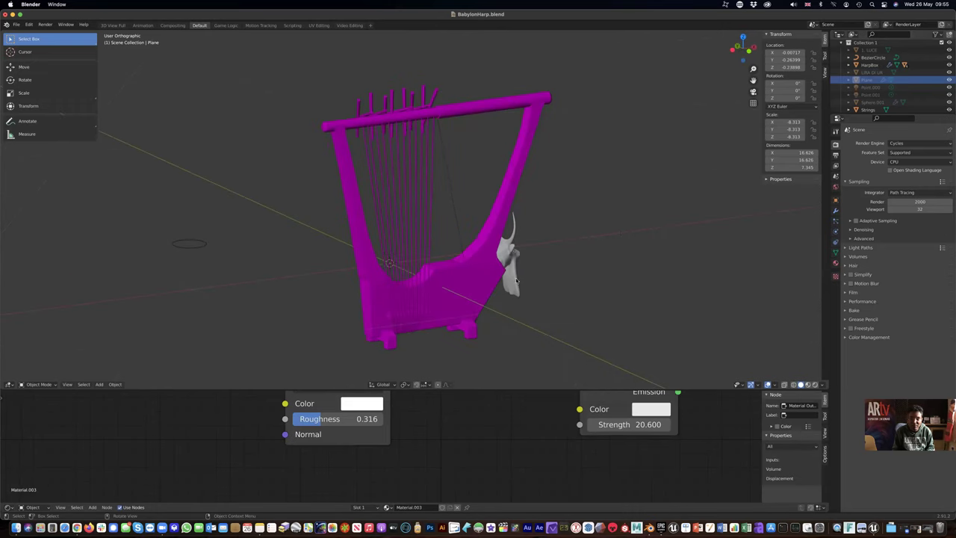
# - Delete the leftover Point.000, Point.001 and Sphere.001 objects from Collection 1
pyautogui.click(870, 81)
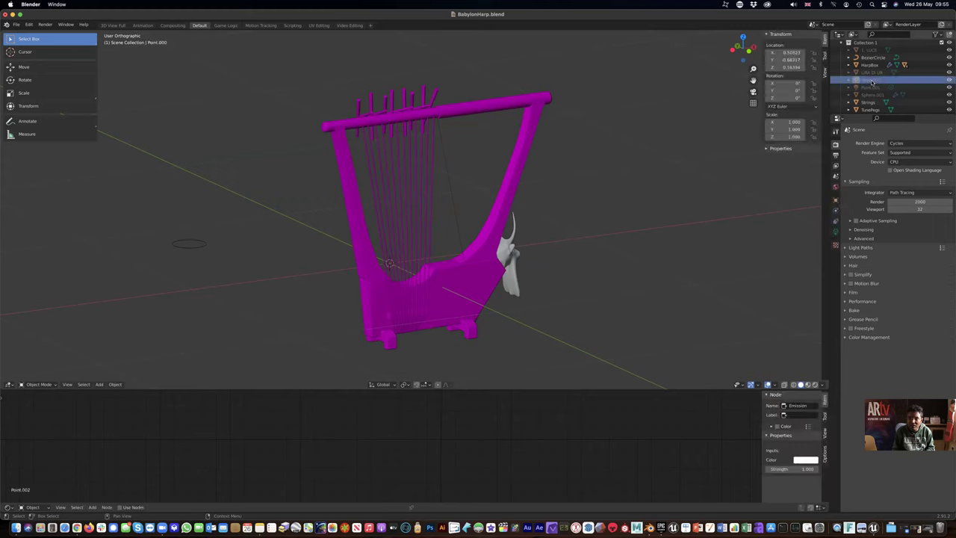
pyautogui.press('x')
pyautogui.click(878, 81)
pyautogui.press('x')
pyautogui.click(878, 83)
pyautogui.scroll(5, 557, 192)
pyautogui.scroll(-8, 557, 192)
pyautogui.scroll(8, 557, 192)
pyautogui.scroll(-4, 558, 192)
# - Check which harp parts TunePegs, Wood and HarpBox cover, and delete the stray BezierCircle curve
pyautogui.click(869, 90)
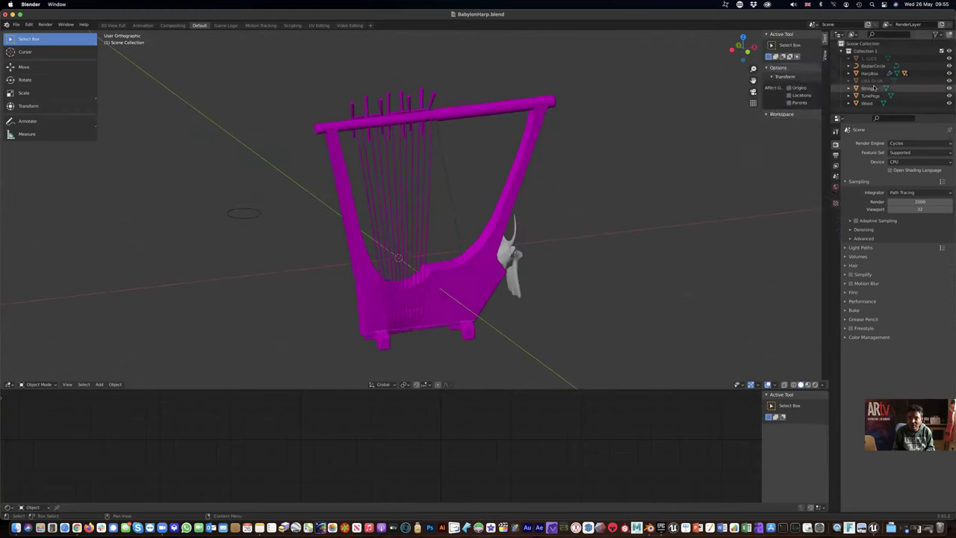
pyautogui.click(881, 97)
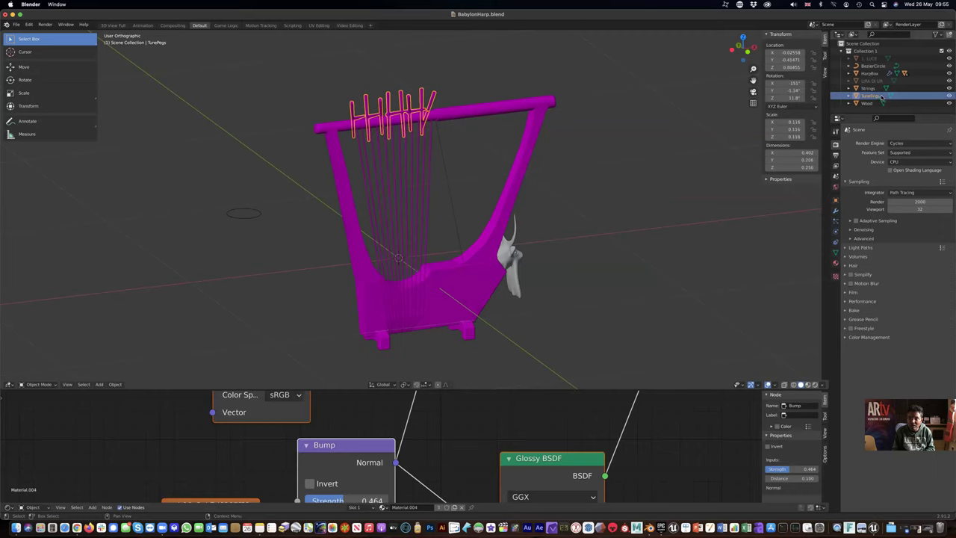
pyautogui.click(871, 103)
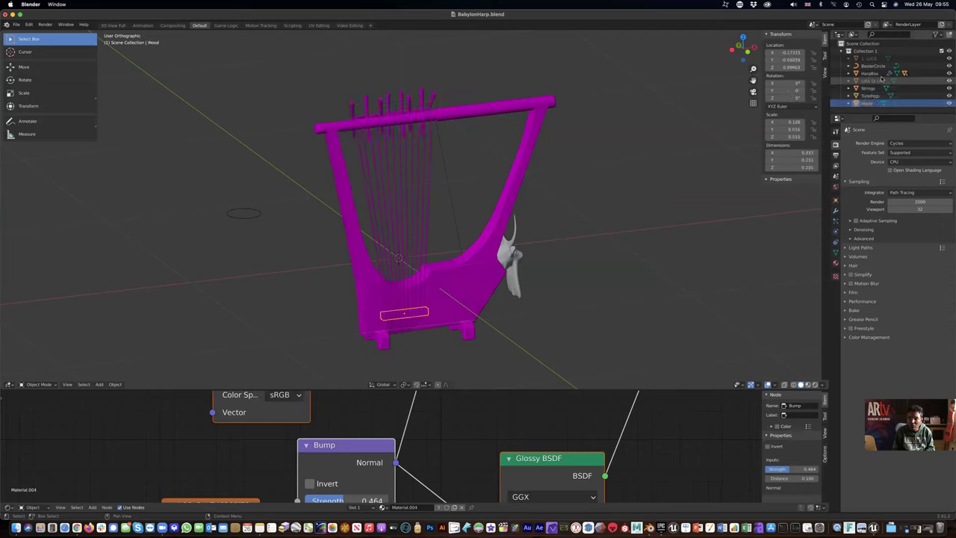
pyautogui.click(872, 73)
pyautogui.click(877, 67)
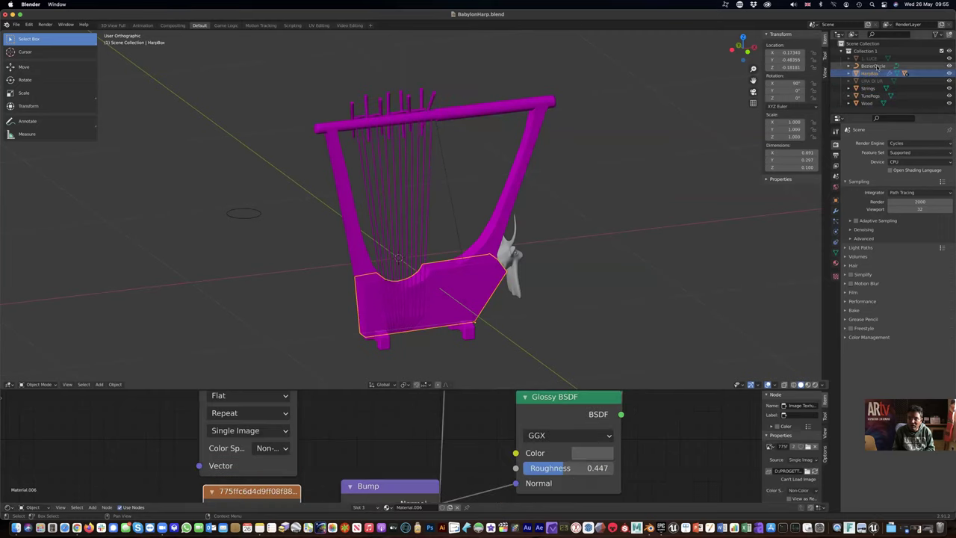
pyautogui.moveTo(331, 227); pyautogui.dragTo(233, 216, button='middle')
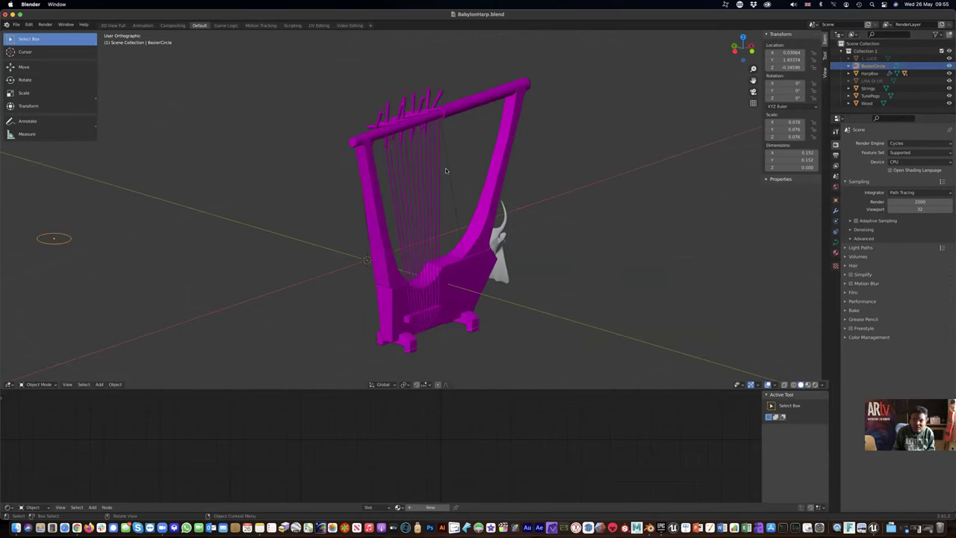
pyautogui.press('x')
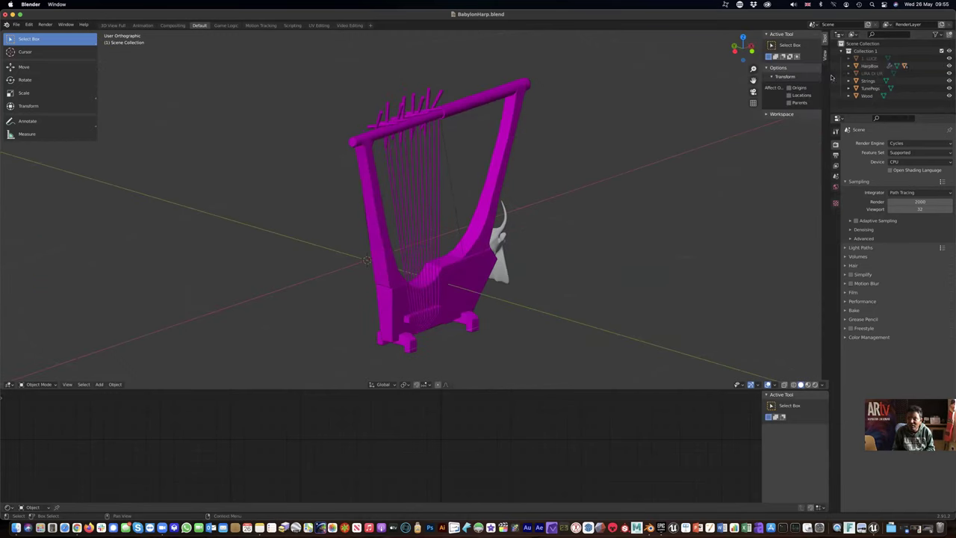
# - Delete the leftover 1. LUCE object from Collection 1
pyautogui.click(876, 61)
pyautogui.moveTo(537, 218); pyautogui.dragTo(537, 219, button='middle')
pyautogui.hscroll(-10, 536, 219)
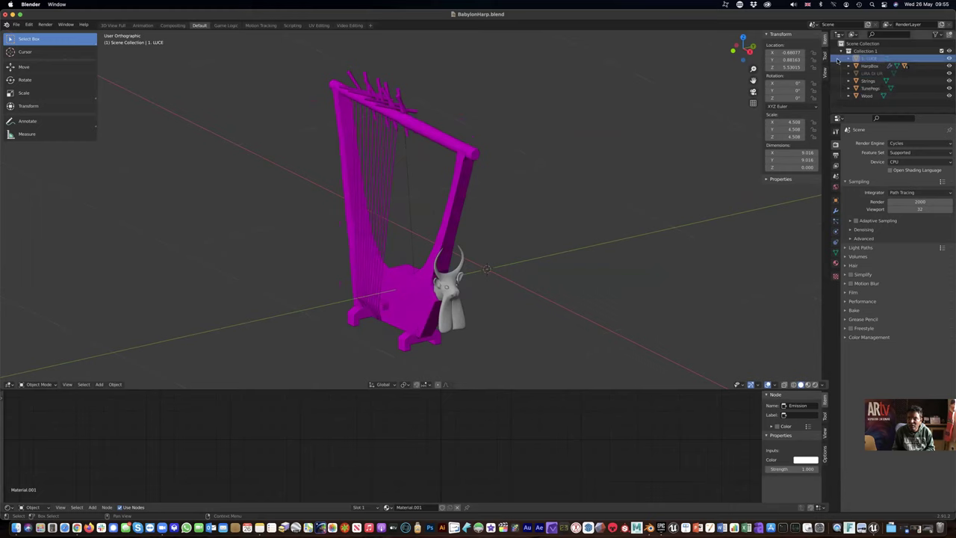
pyautogui.click(849, 59)
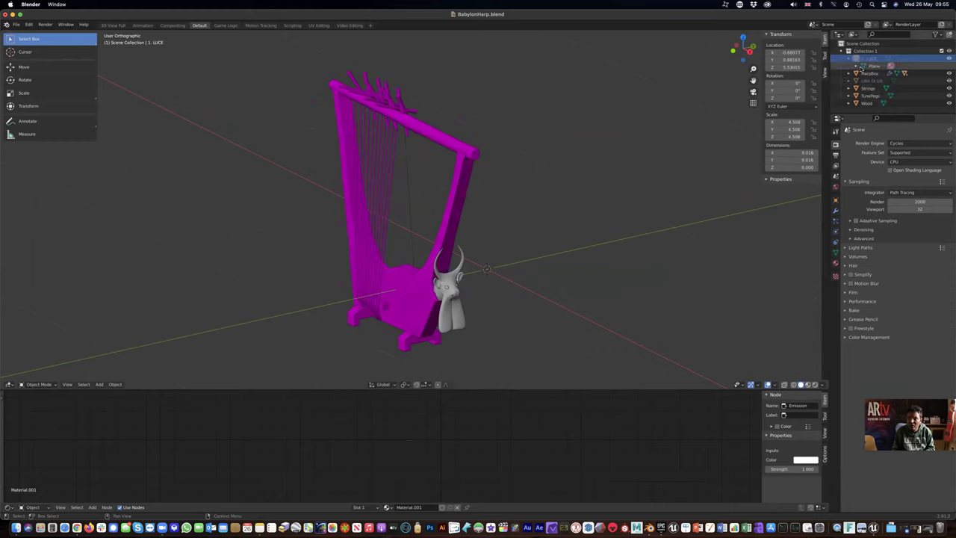
pyautogui.press('Delete')
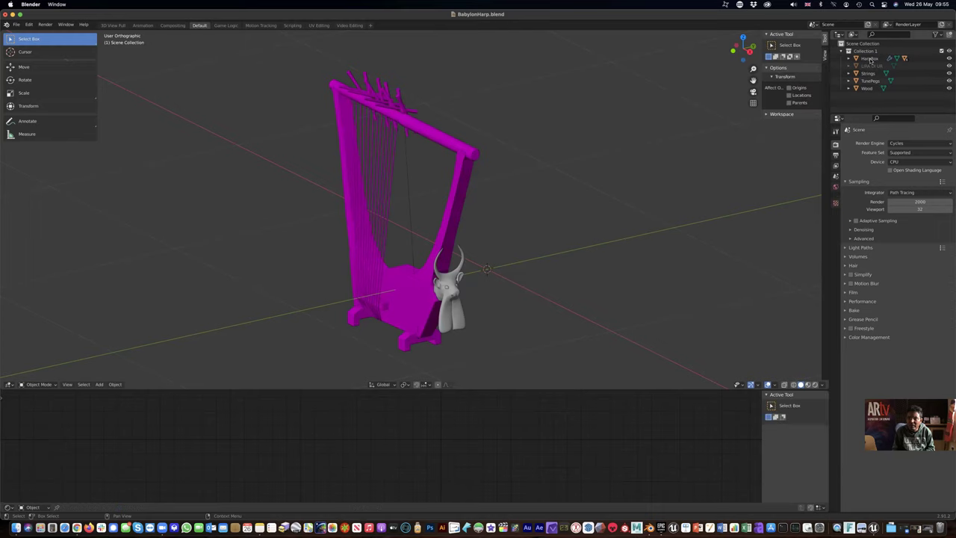
# - Inspect the mesh data and material nested under the LIRA DI UR object
pyautogui.click(860, 66)
pyautogui.click(850, 66)
pyautogui.click(874, 74)
pyautogui.click(856, 75)
pyautogui.click(885, 82)
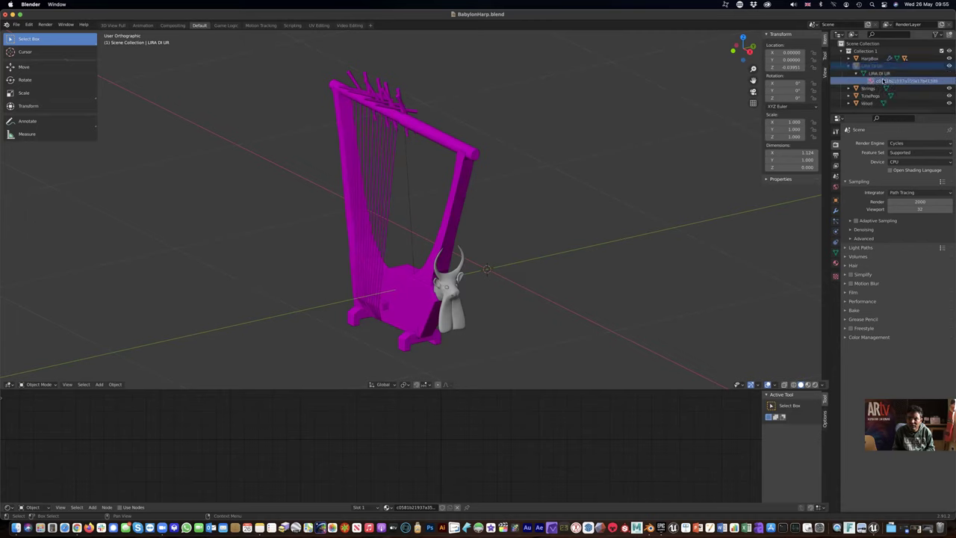
pyautogui.moveTo(465, 327); pyautogui.dragTo(459, 327, button='middle')
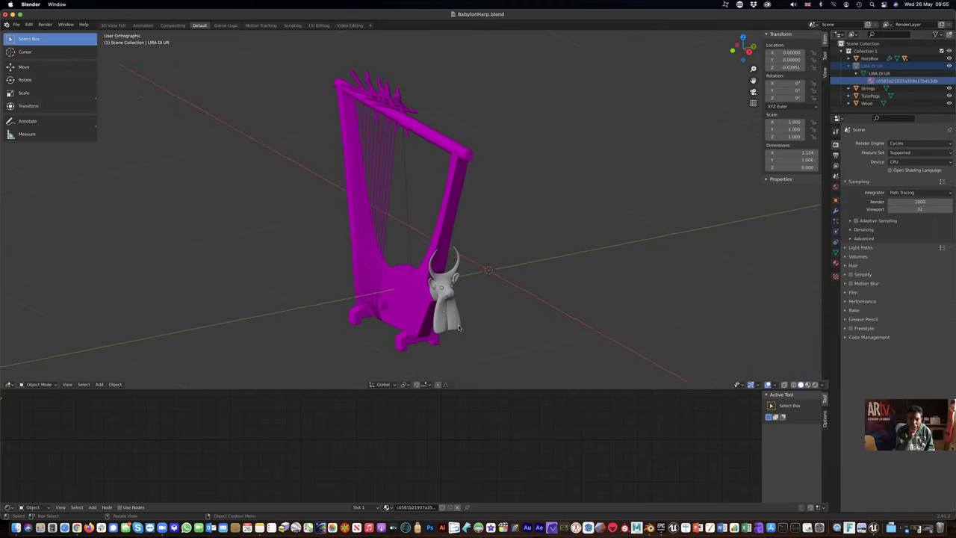
# - Find the bull's head among the objects nested under HarpBox and examine the harp from several sides
pyautogui.click(442, 308)
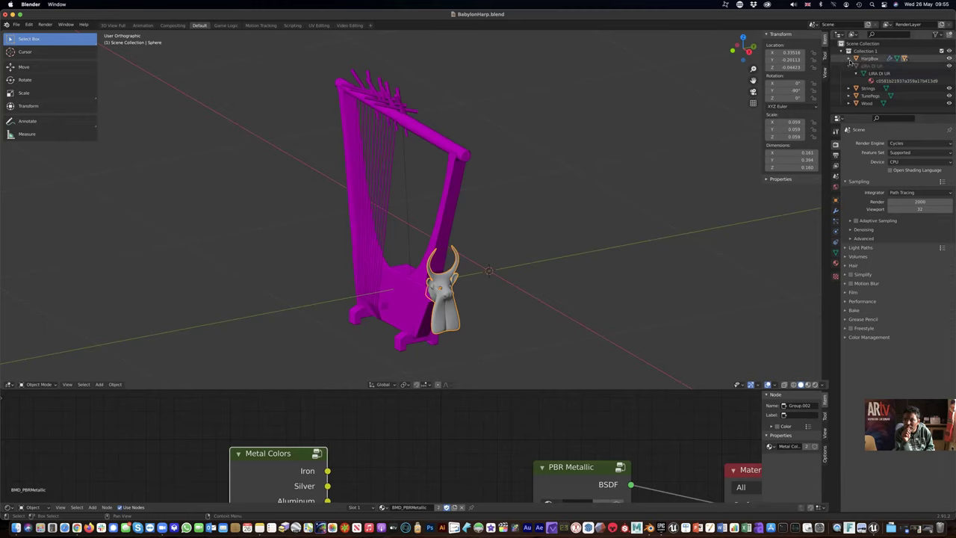
pyautogui.click(849, 59)
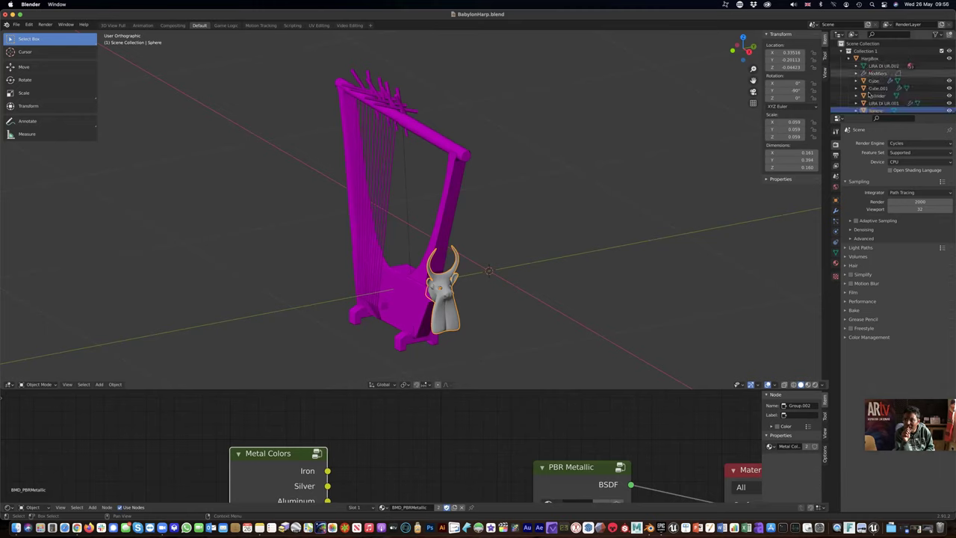
pyautogui.scroll(-1, 887, 93)
pyautogui.scroll(2, 887, 89)
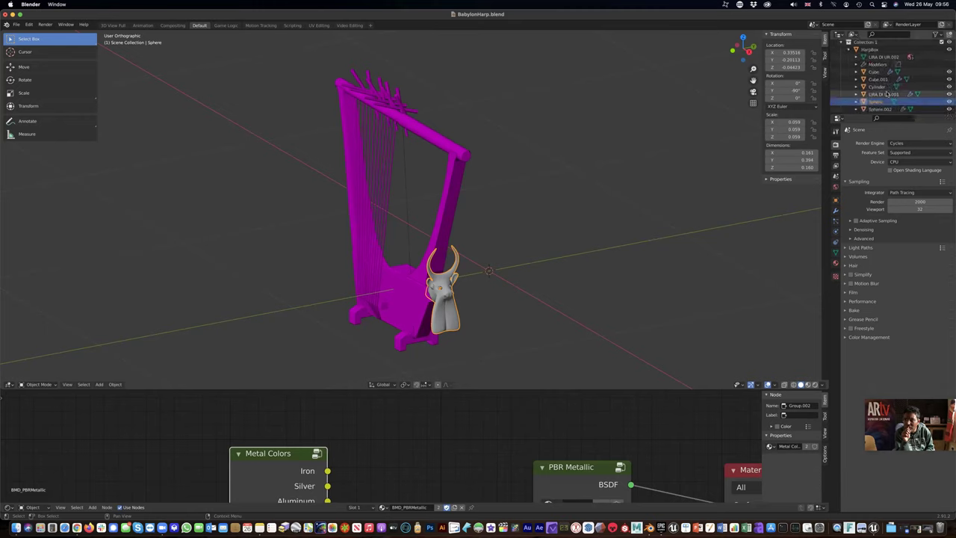
pyautogui.click(884, 67)
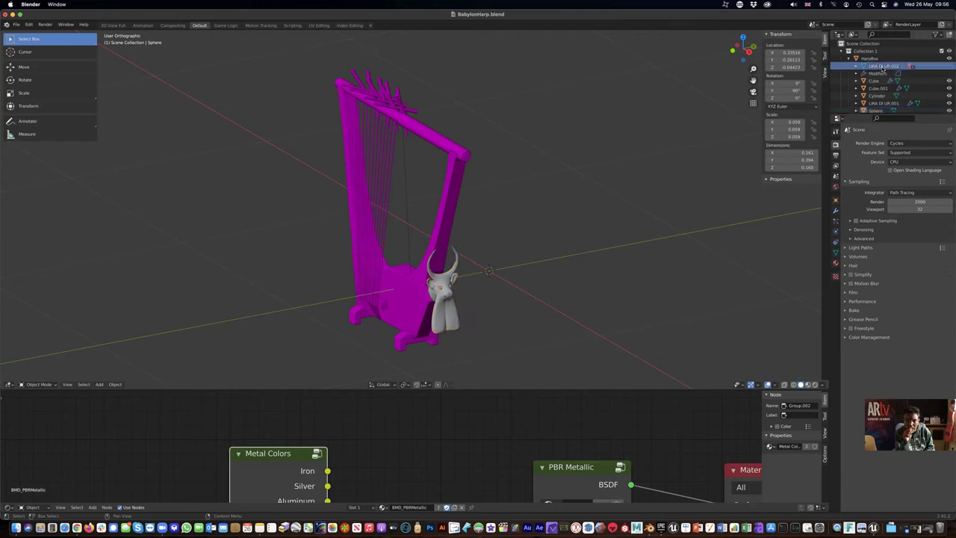
pyautogui.hscroll(10, 472, 278)
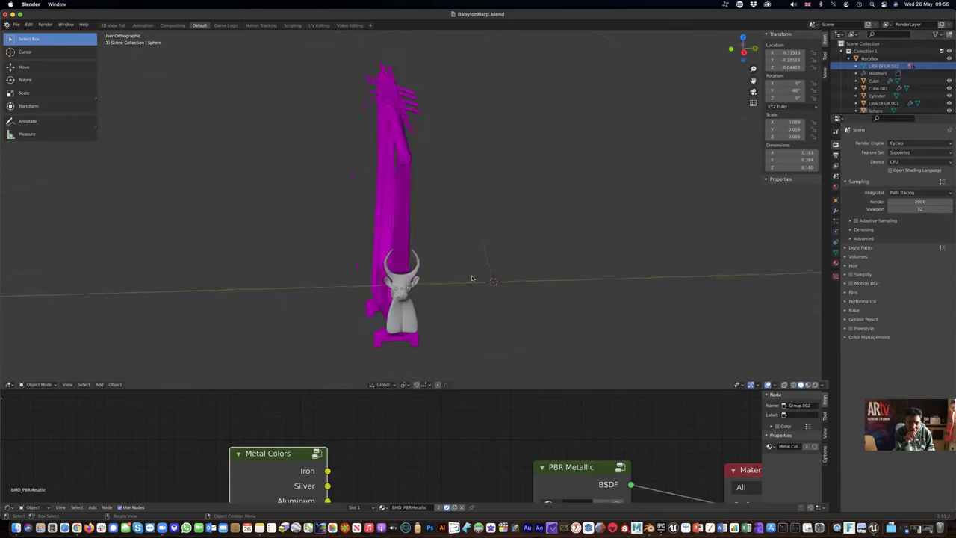
pyautogui.hscroll(15, 471, 277)
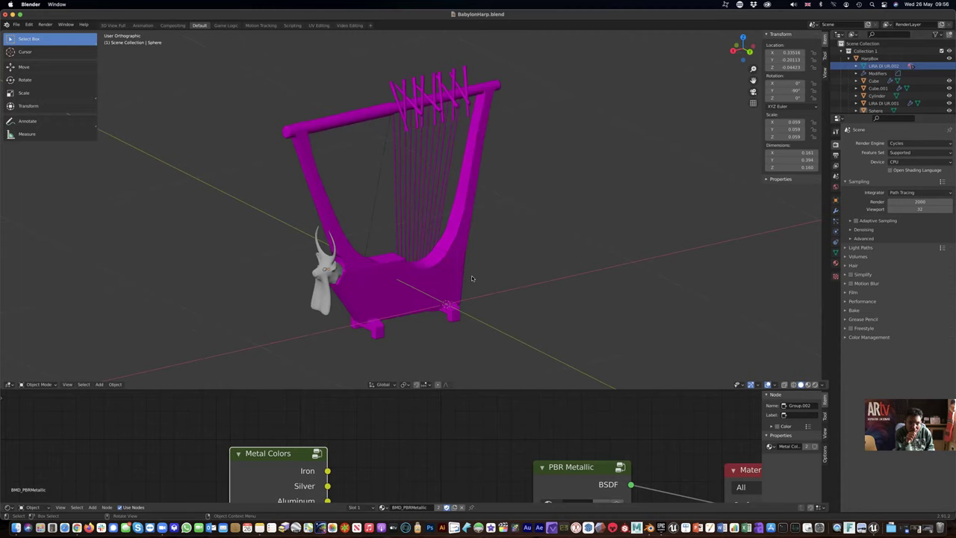
pyautogui.hscroll(10, 471, 278)
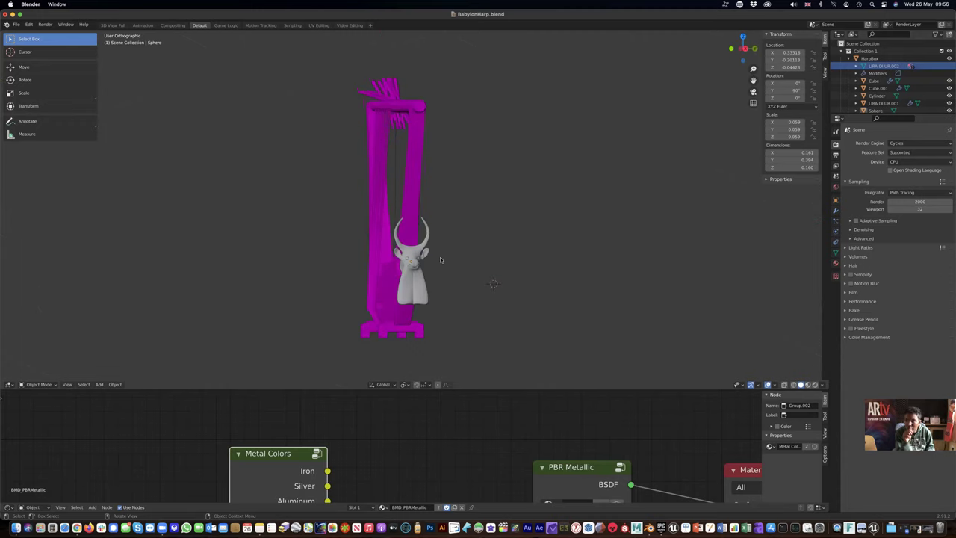
# - Rename the Cube object, the harp's front foot, as FrontFoot
pyautogui.click(880, 81)
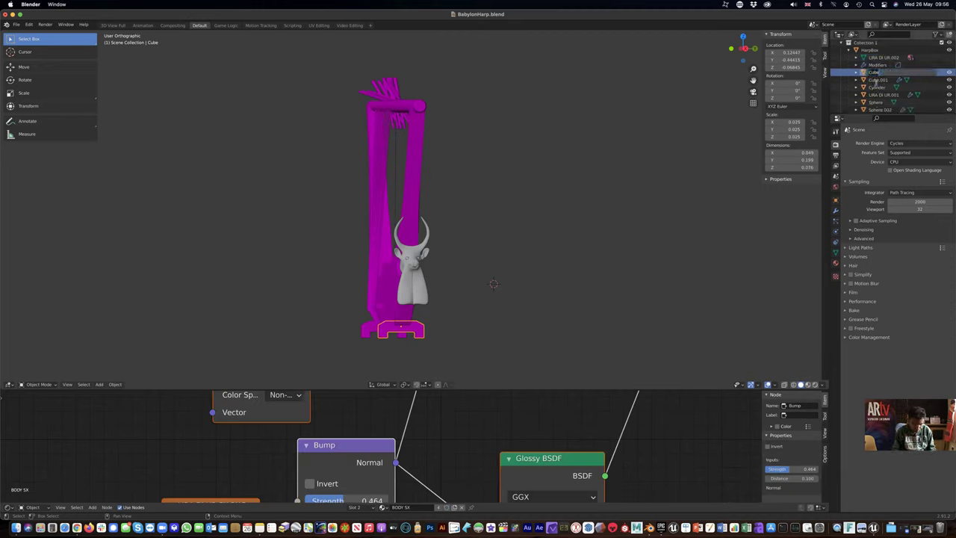
pyautogui.write('FrontPeg')
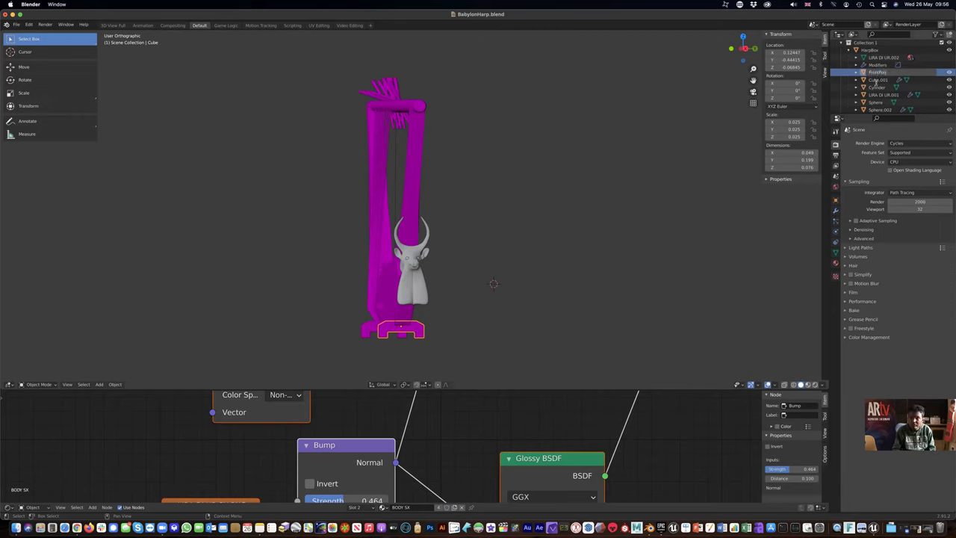
pyautogui.press('Return')
# - Check which harp parts Cylinder, FrontFoot and Cube.001 cover, viewing the base from the side
pyautogui.click(882, 80)
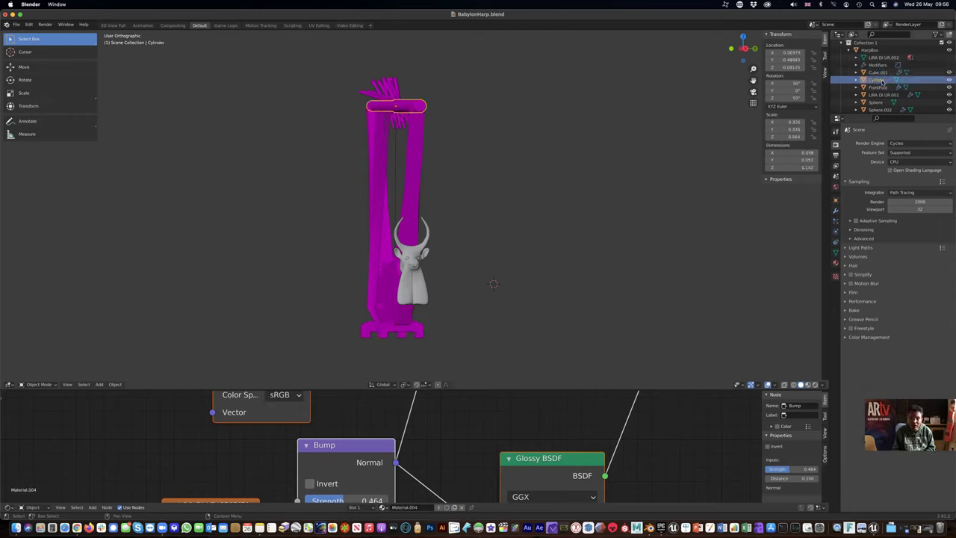
pyautogui.click(885, 88)
pyautogui.click(885, 72)
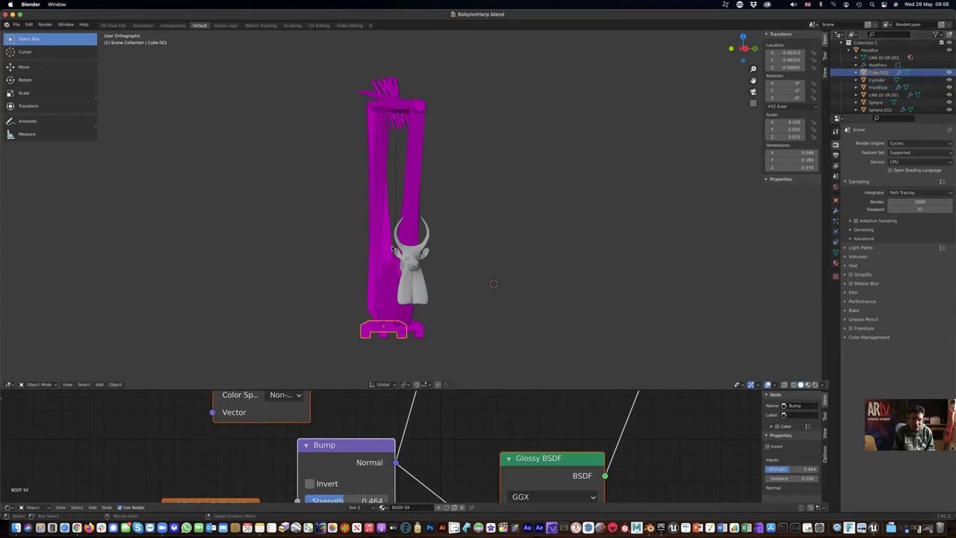
pyautogui.click(381, 291)
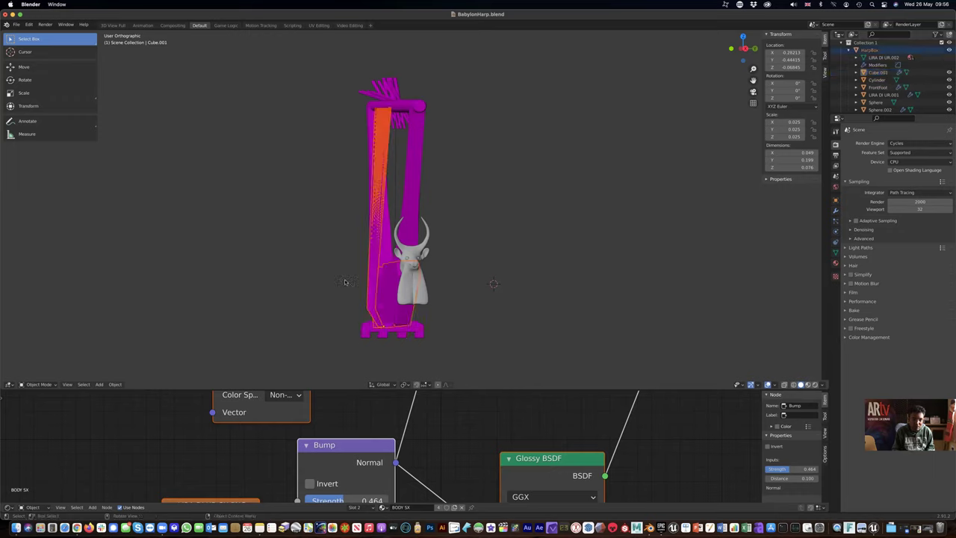
pyautogui.moveTo(341, 277); pyautogui.dragTo(371, 300)
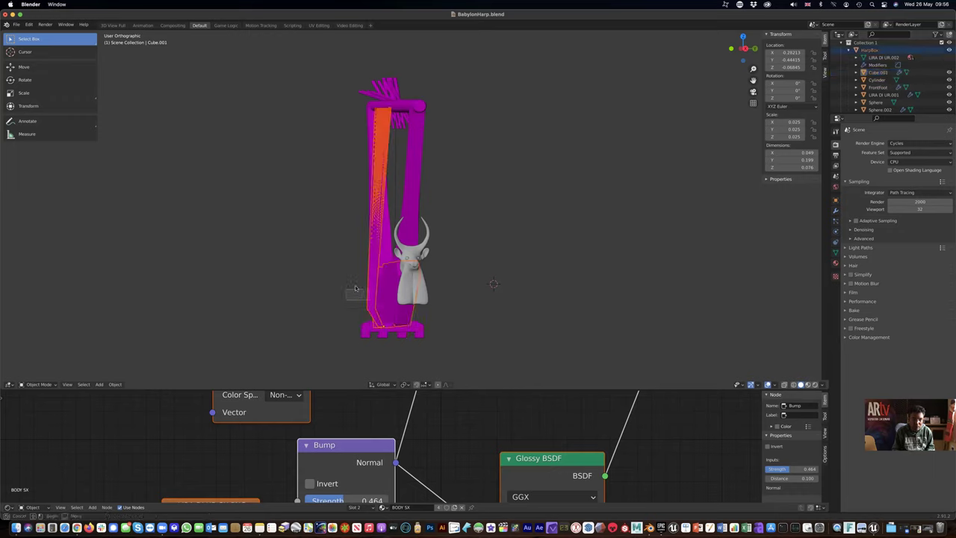
pyautogui.hscroll(-10, 356, 288)
pyautogui.hscroll(-3, 357, 290)
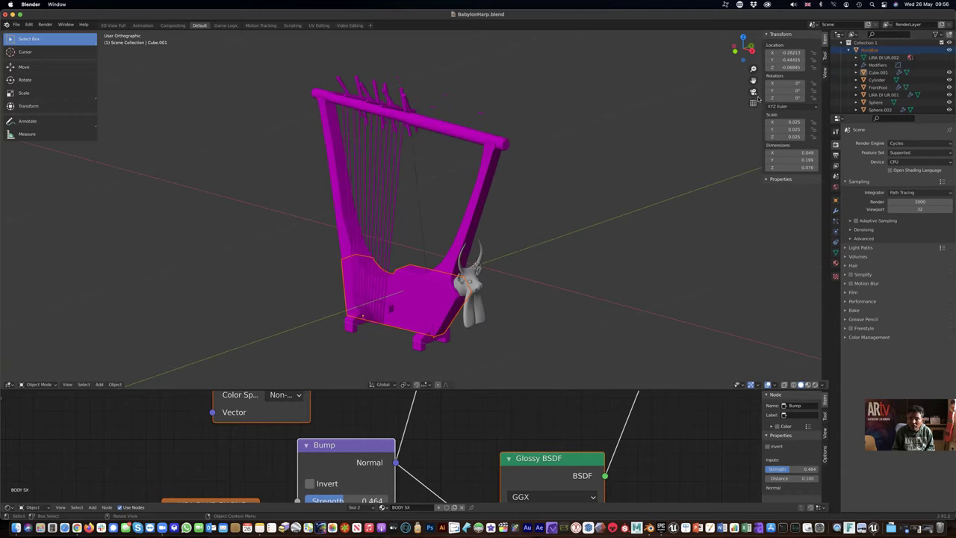
# - Rename Cube.001, the harp's rear foot, as BackFoot
pyautogui.click(880, 73)
pyautogui.doubleClick(883, 73)
pyautogui.write('bac')
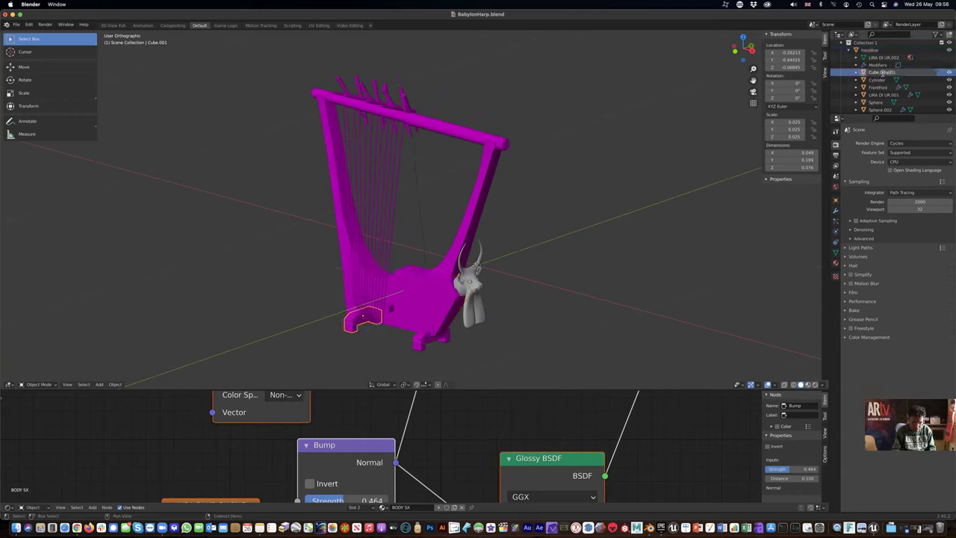
pyautogui.press('Return')
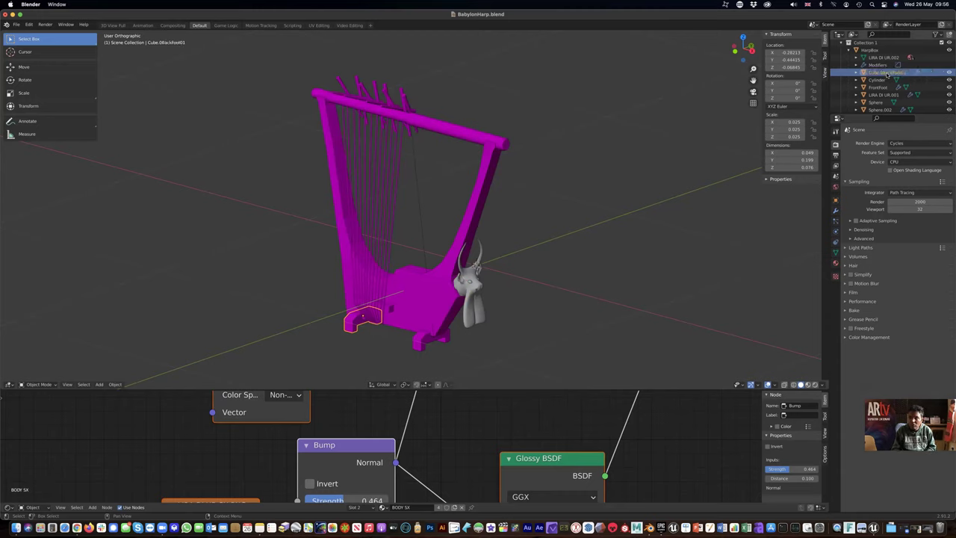
pyautogui.doubleClick(886, 73)
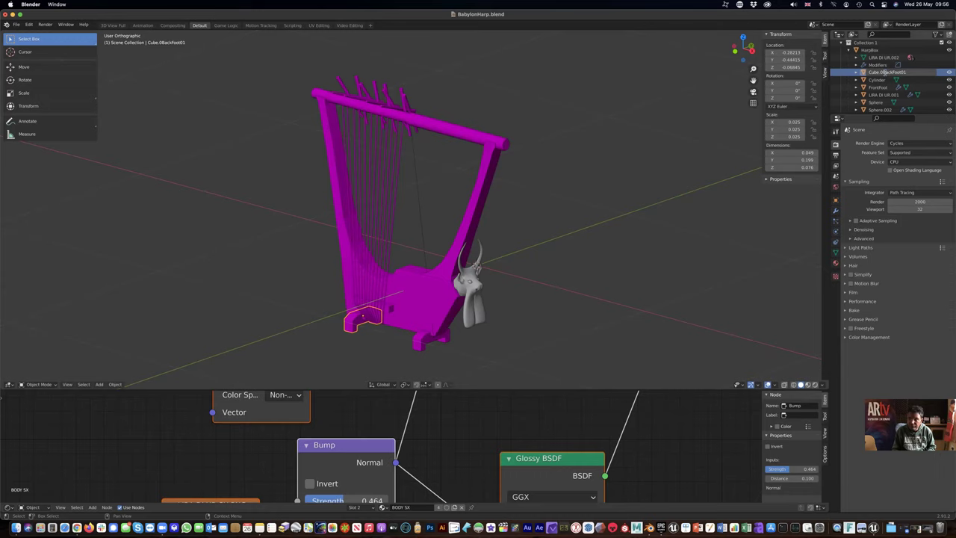
pyautogui.doubleClick(885, 73)
pyautogui.press('super+a')
pyautogui.write('BackFoot')
pyautogui.press('Return')
# - Rename LIRA DI UR.001, the harp's two uprights, as Arms
pyautogui.click(883, 88)
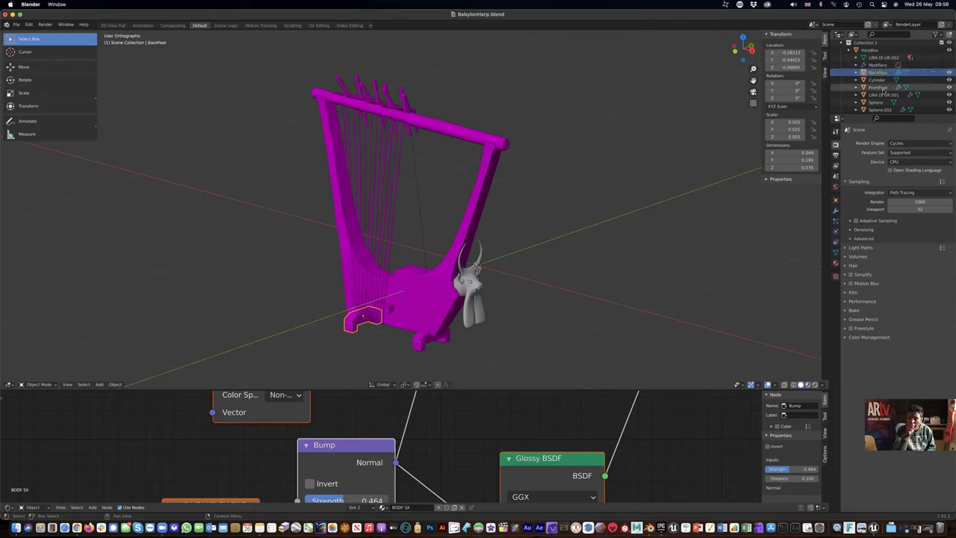
pyautogui.click(884, 96)
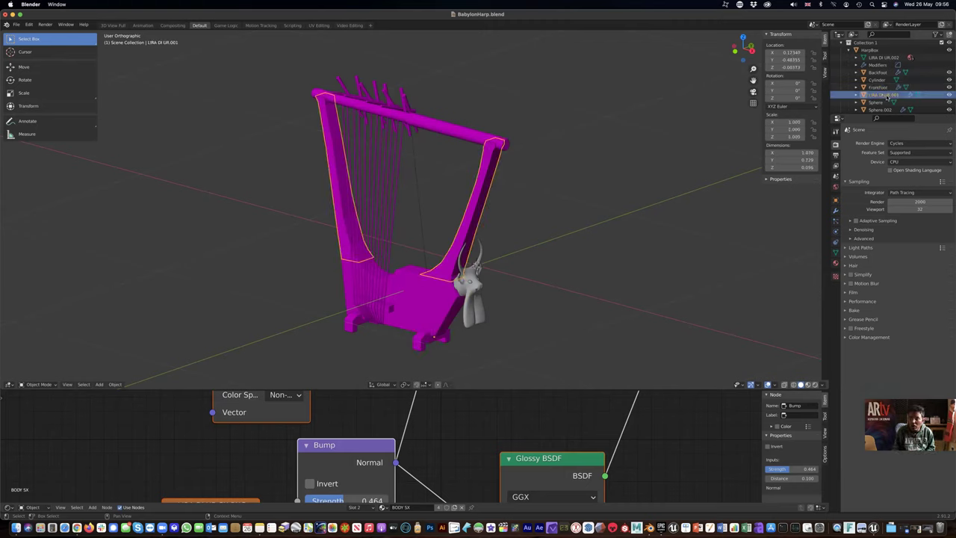
pyautogui.scroll(-3, 887, 97)
pyautogui.doubleClick(883, 73)
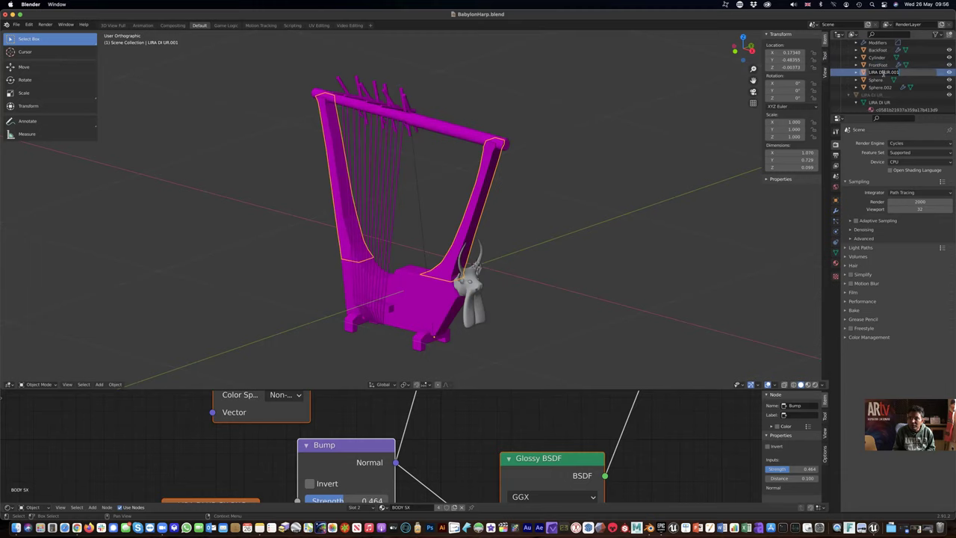
pyautogui.write('A')
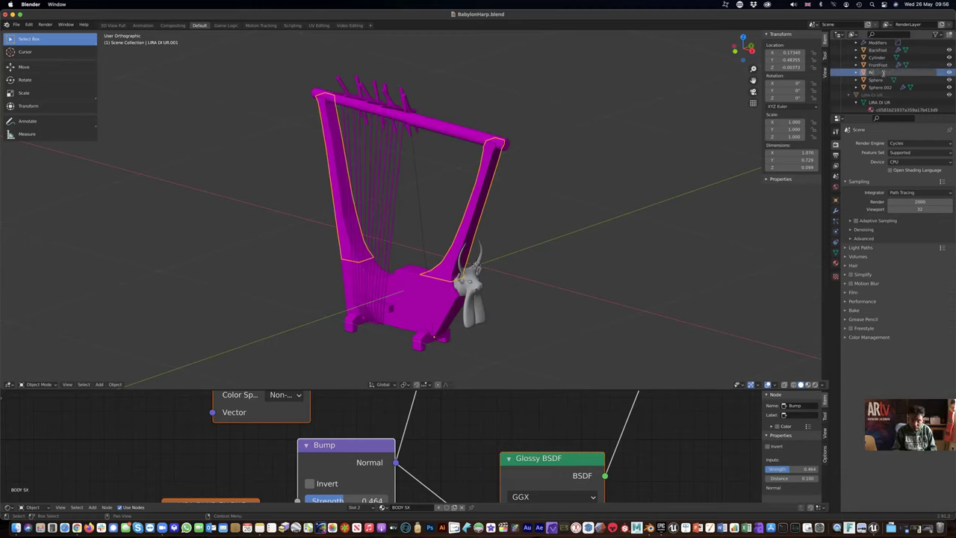
pyautogui.press('Return')
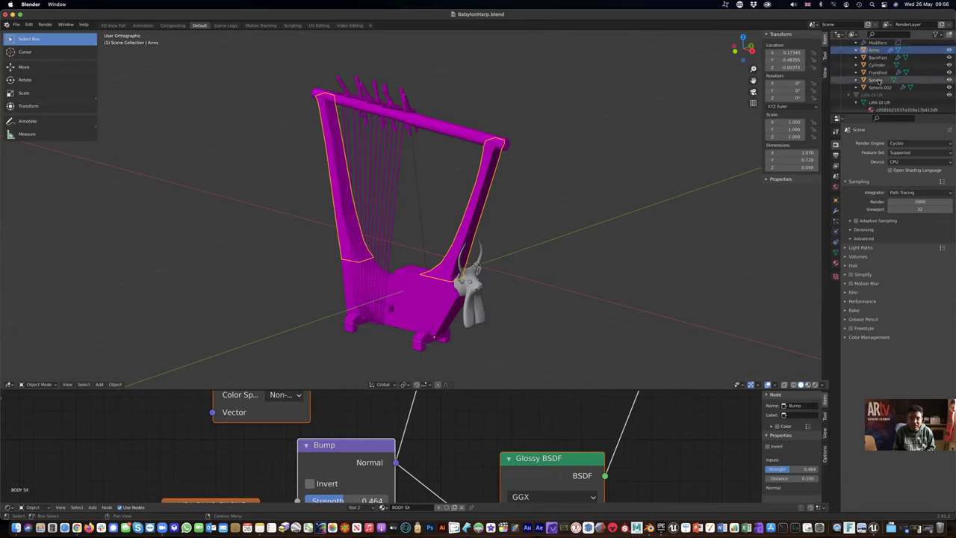
# - Rename the Sphere object, the bull's head, as Face
pyautogui.click(878, 80)
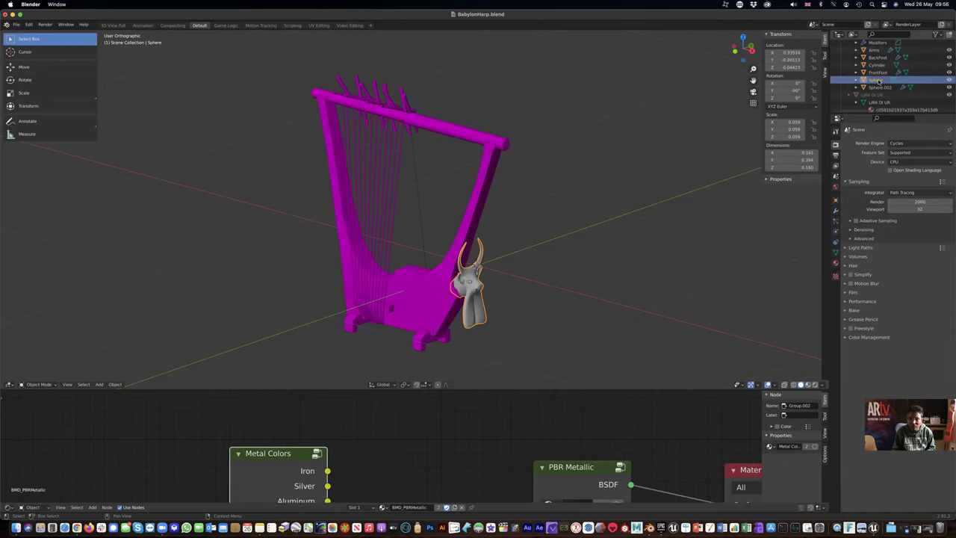
pyautogui.scroll(-1, 879, 79)
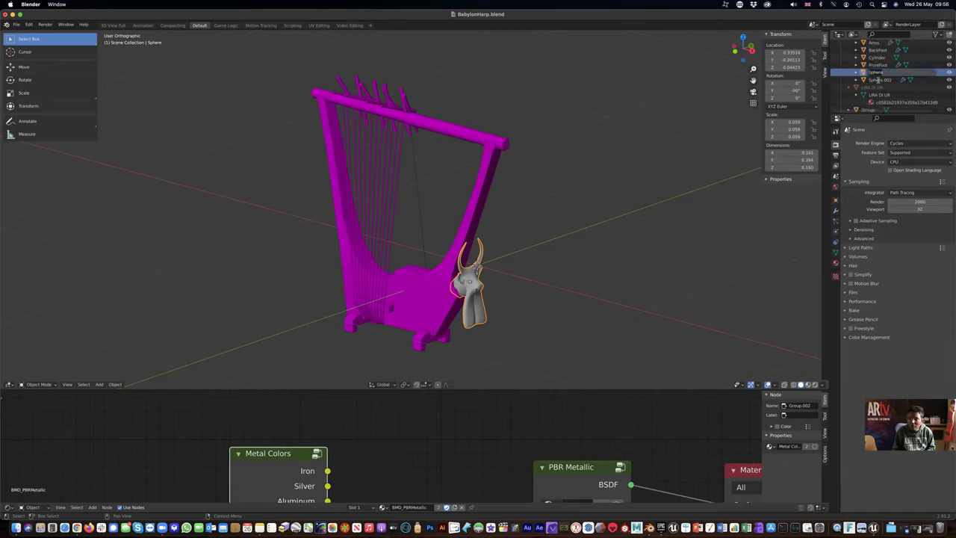
pyautogui.doubleClick(876, 72)
pyautogui.write('Face')
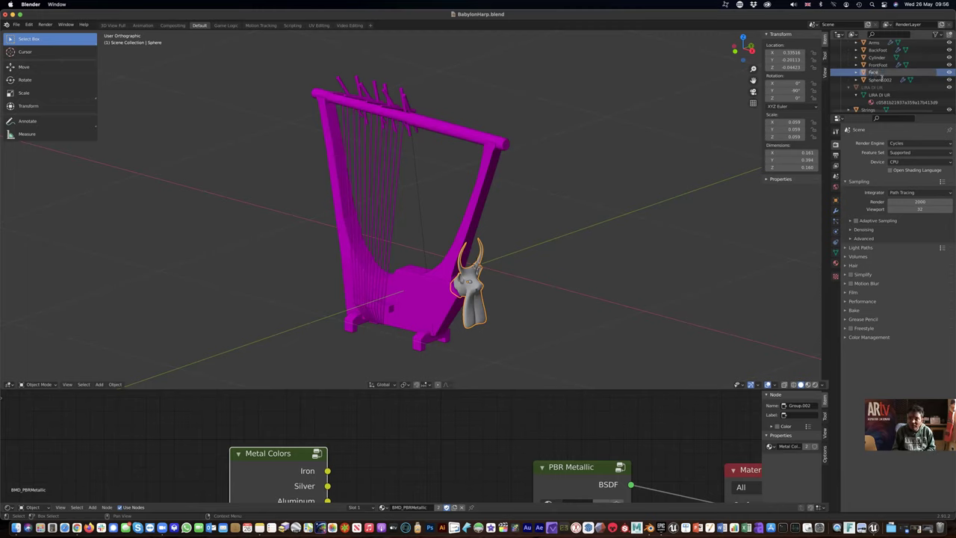
pyautogui.press('Return')
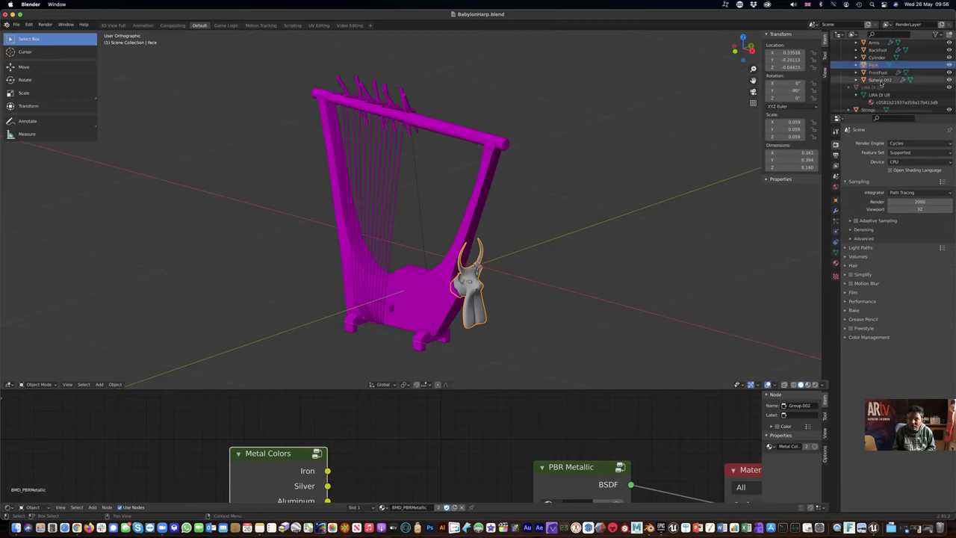
# - Rename Sphere.002, the eyes of the bull's head, as Eyes
pyautogui.click(882, 80)
pyautogui.moveTo(529, 268); pyautogui.dragTo(463, 318, button='middle')
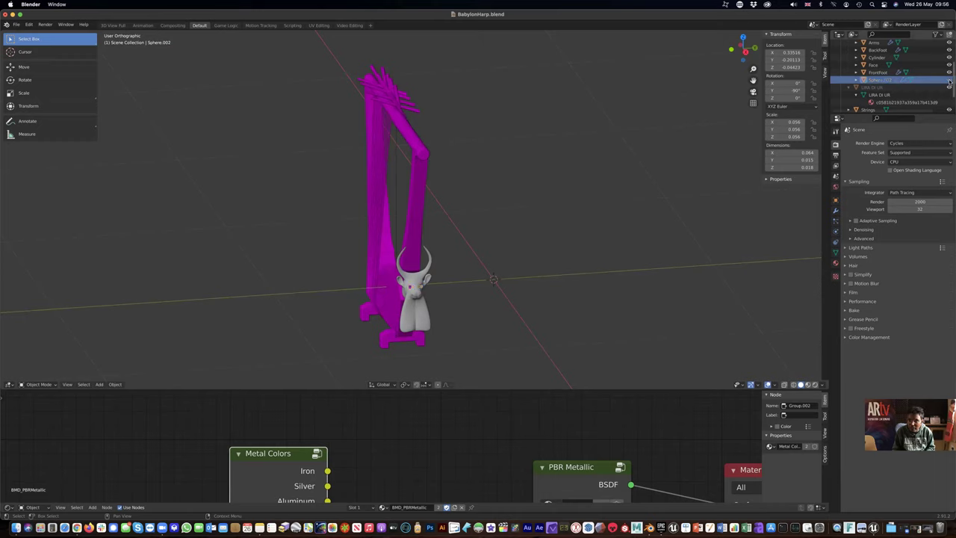
pyautogui.doubleClick(880, 80)
pyautogui.scroll(-1, 883, 82)
pyautogui.write('Eyes')
pyautogui.press('Return')
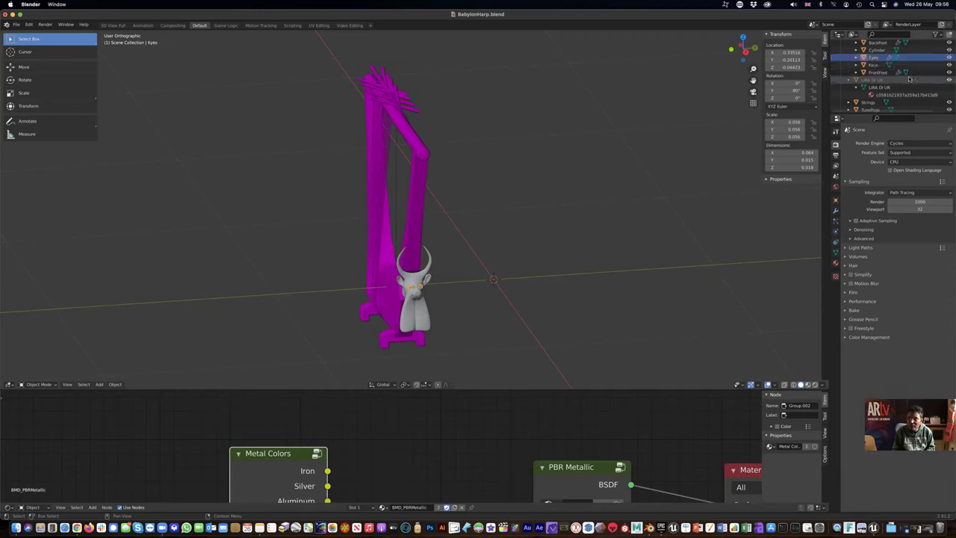
# - Examine which harp parts the Face, FrontFoot, LIRA DI UR and HarpBox entries correspond to in the model
pyautogui.click(875, 66)
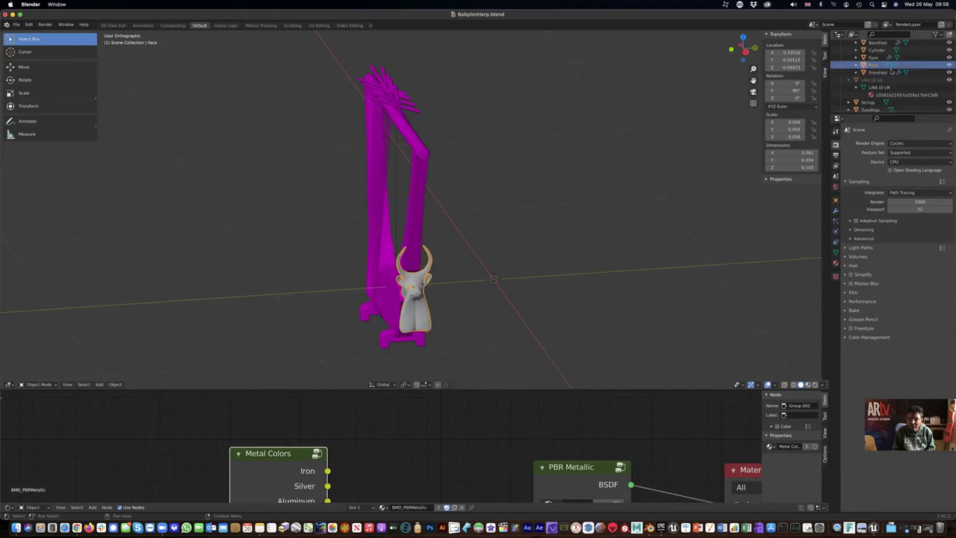
pyautogui.click(878, 72)
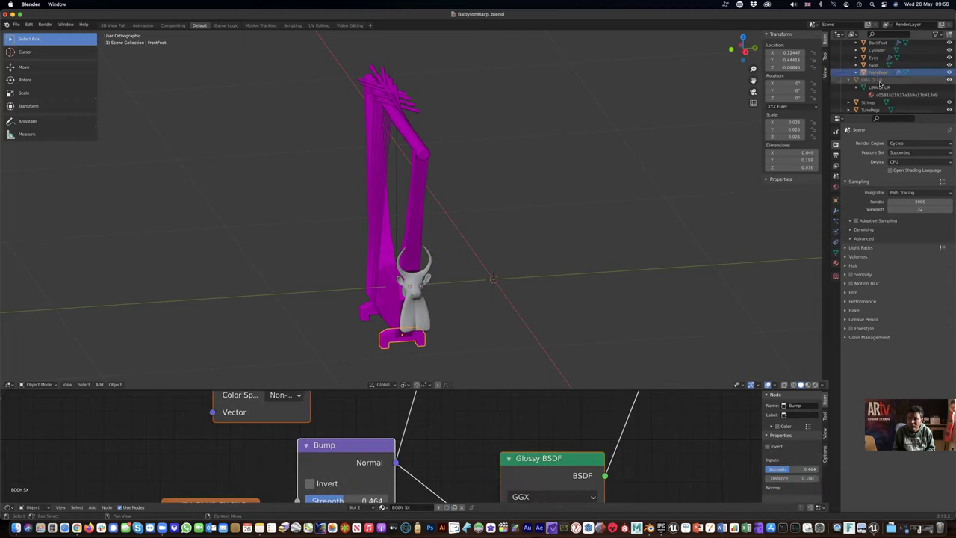
pyautogui.click(881, 80)
pyautogui.click(881, 87)
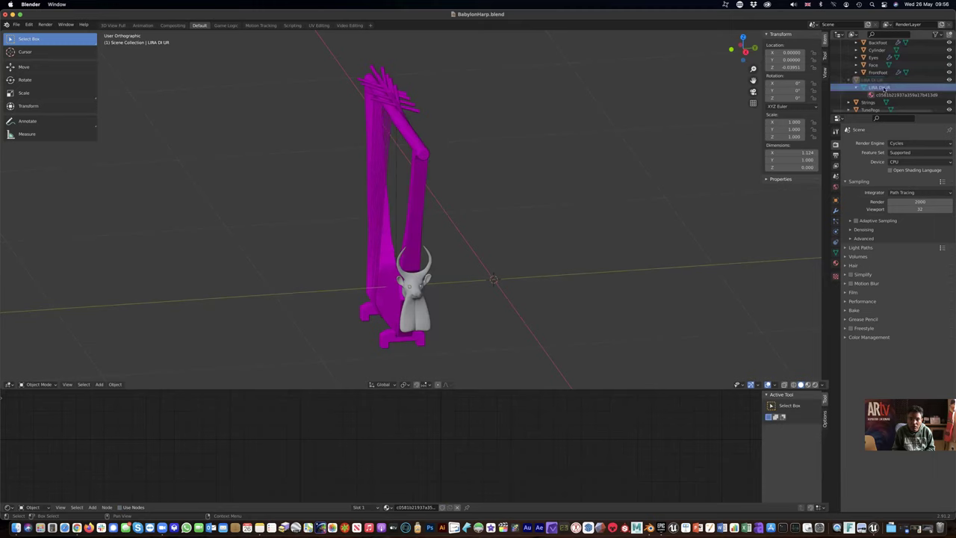
pyautogui.click(398, 331)
pyautogui.moveTo(396, 323); pyautogui.dragTo(446, 316, button='middle')
pyautogui.click(450, 296)
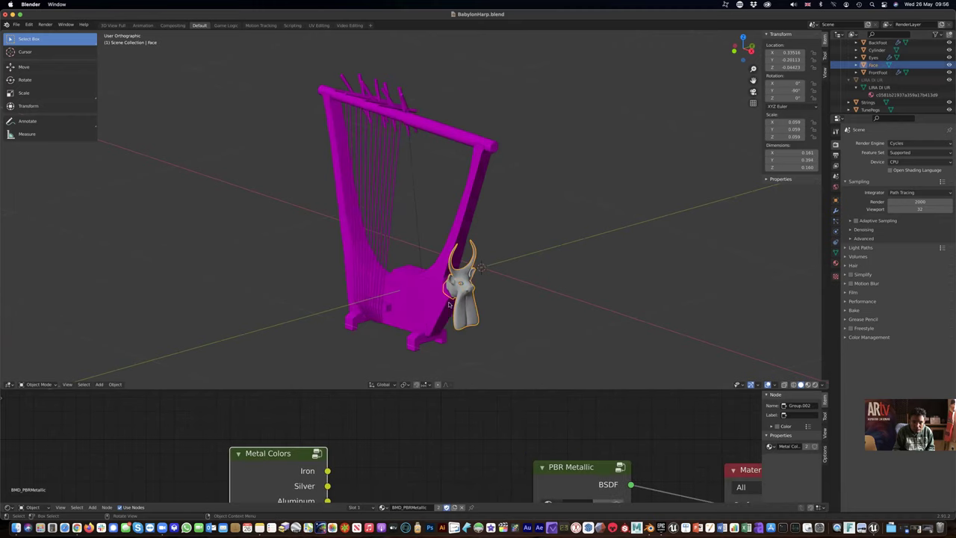
pyautogui.click(448, 312)
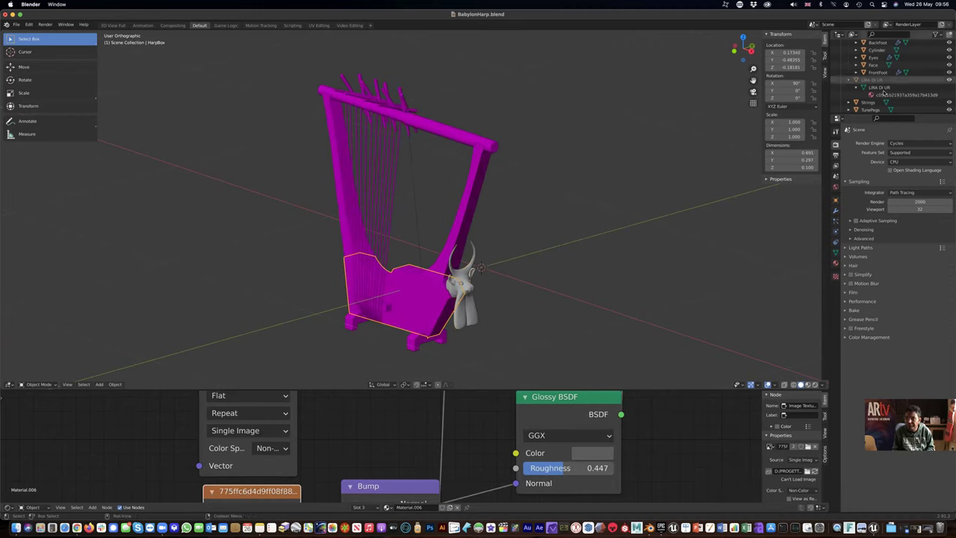
# - Examine HarpBox and its nested entries, including the LIRA DI UR.002 mesh data, modifiers, Arms and BackFoot
pyautogui.scroll(1, 897, 91)
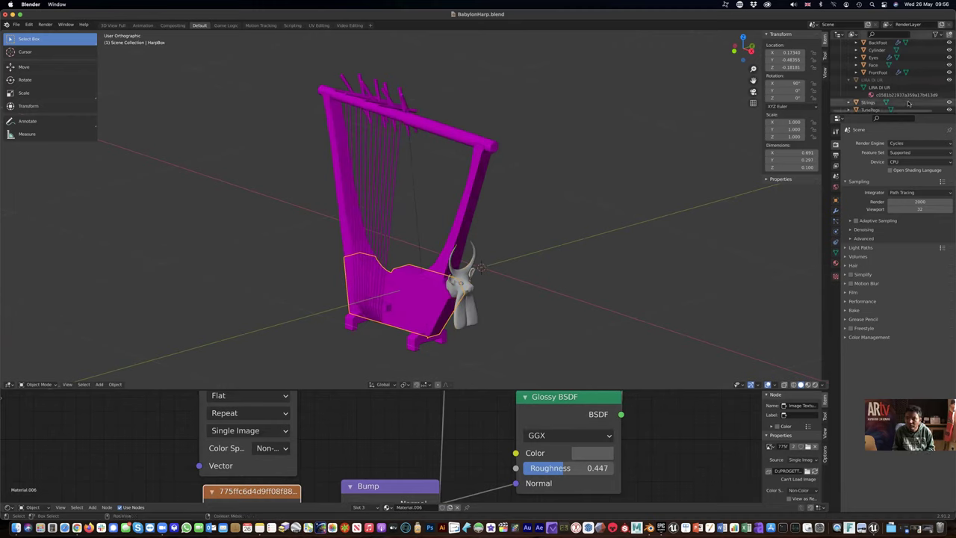
pyautogui.scroll(5, 908, 92)
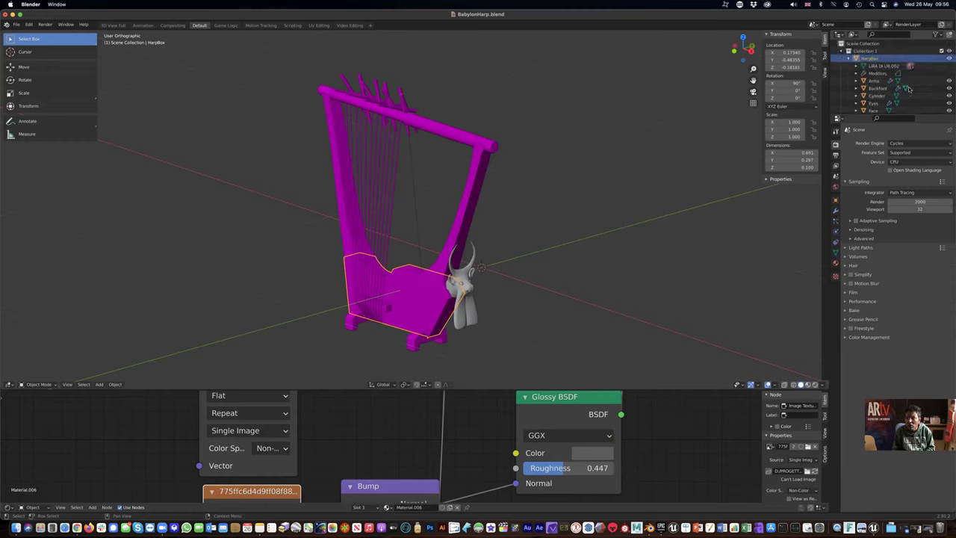
pyautogui.click(894, 66)
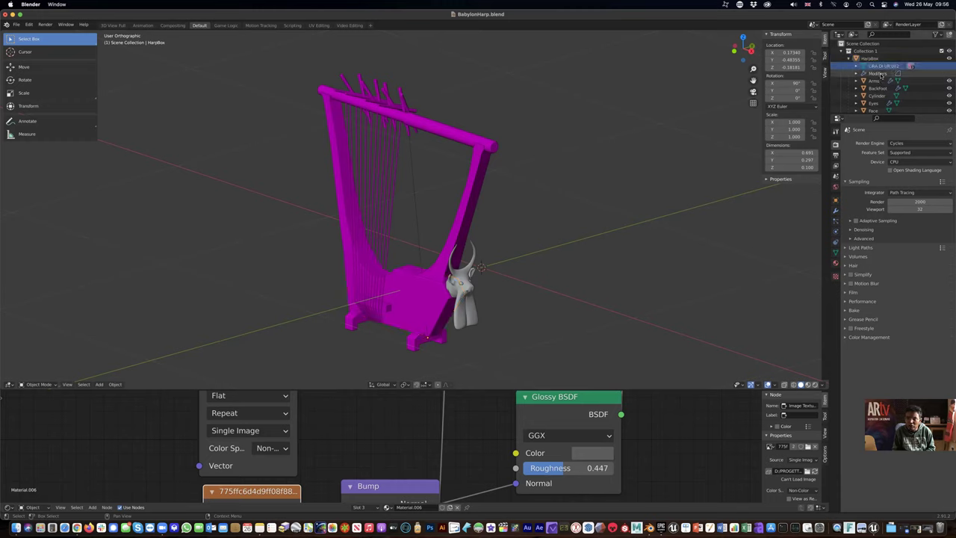
pyautogui.click(880, 73)
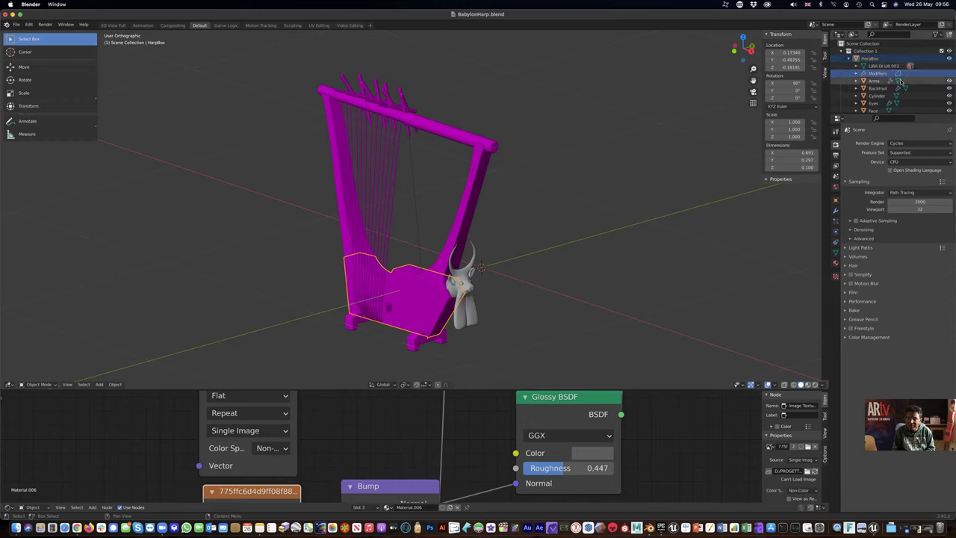
pyautogui.click(884, 66)
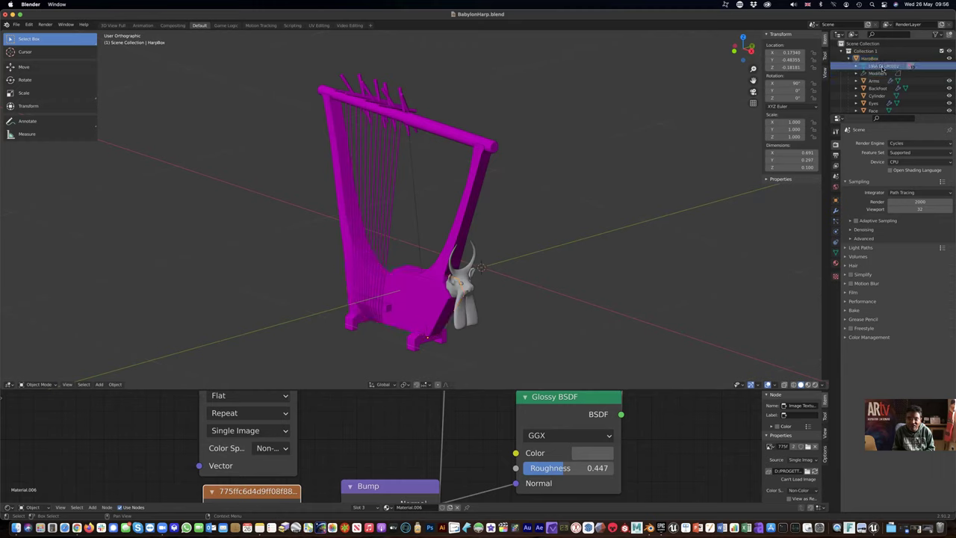
pyautogui.click(892, 73)
pyautogui.click(894, 81)
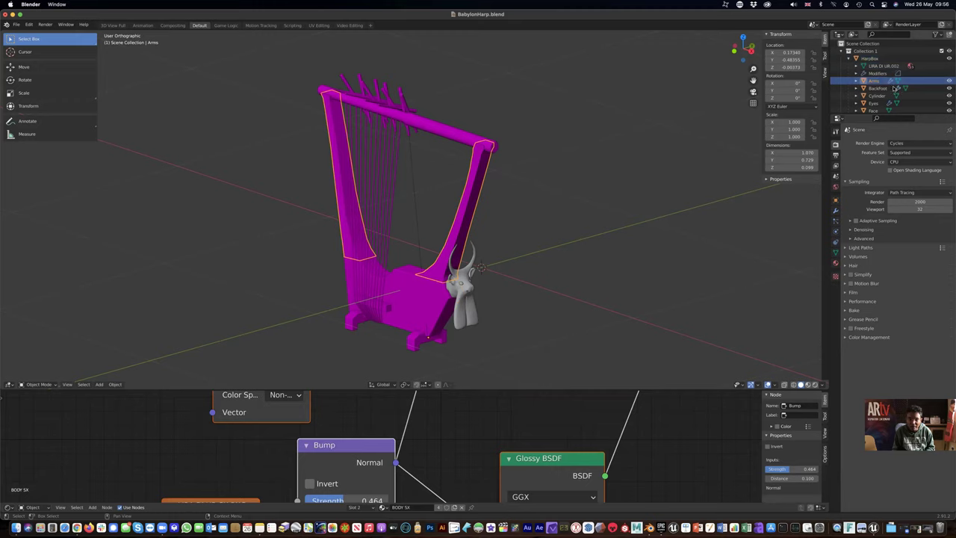
pyautogui.click(875, 88)
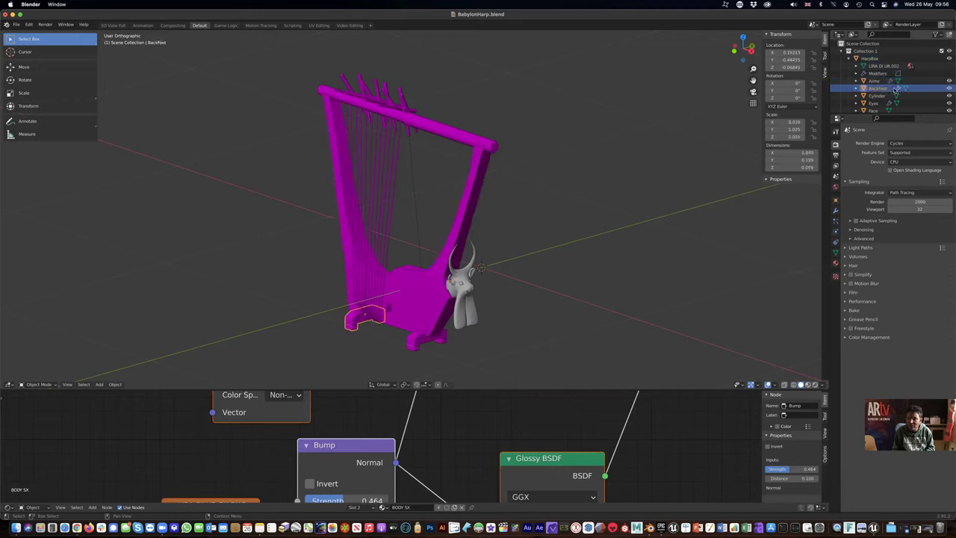
pyautogui.click(878, 59)
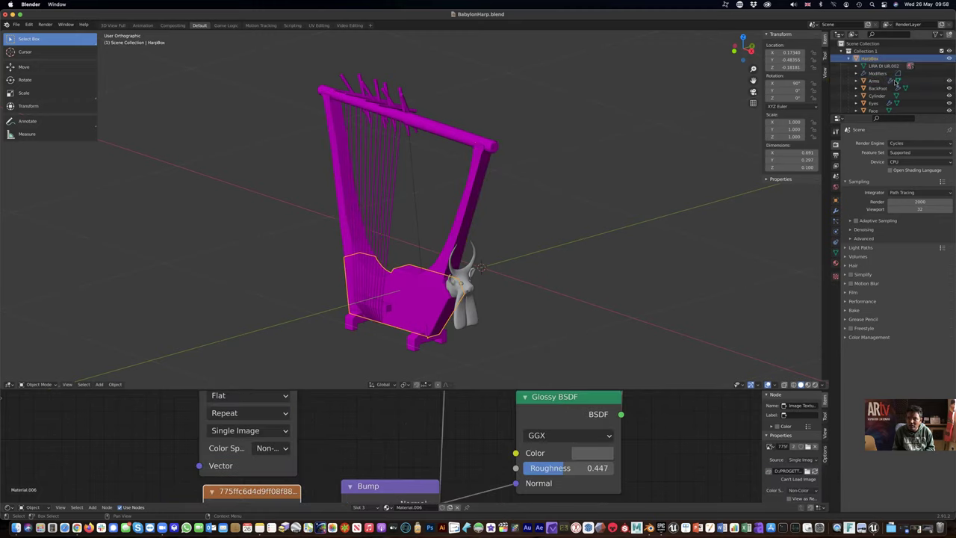
# - Collapse and hide the leftover LIRA DI UR object listed between HarpBox and Strings, and delete it
pyautogui.scroll(-5, 895, 80)
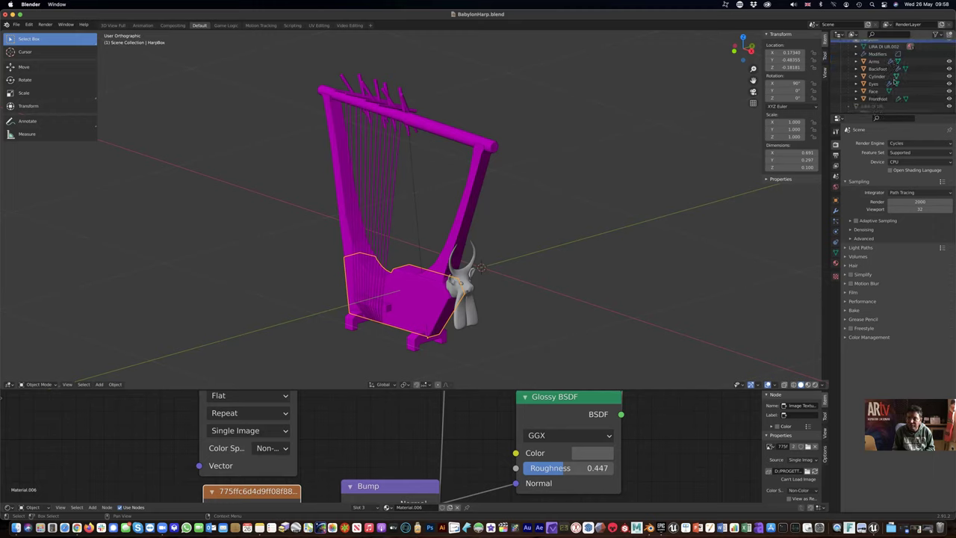
pyautogui.click(882, 78)
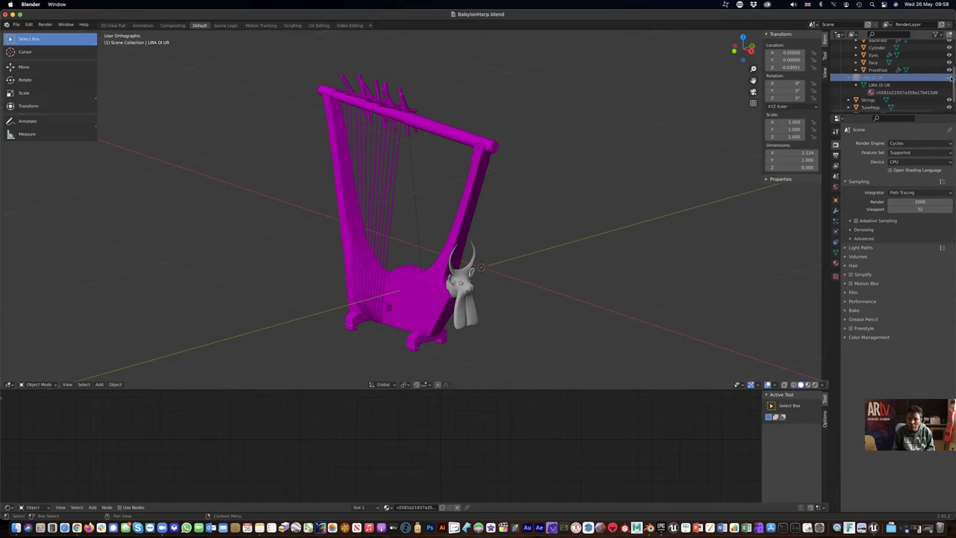
pyautogui.click(887, 91)
pyautogui.click(860, 85)
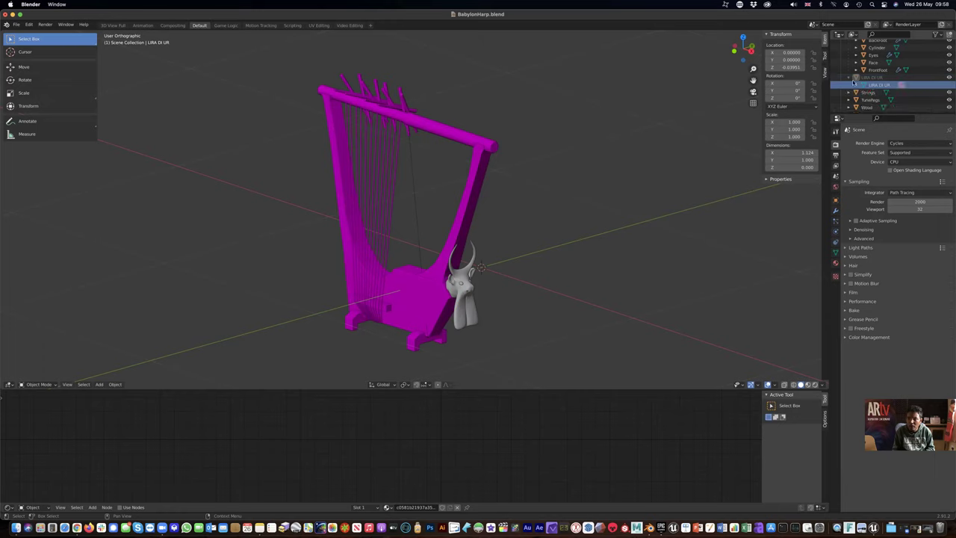
pyautogui.click(856, 78)
pyautogui.click(893, 85)
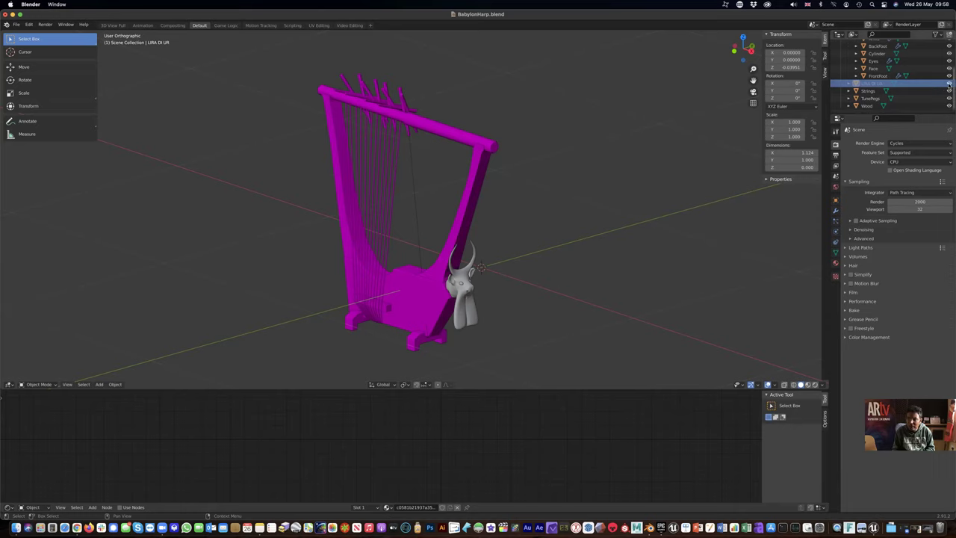
pyautogui.hscroll(-5, 493, 245)
pyautogui.hscroll(10, 492, 246)
pyautogui.moveTo(492, 247); pyautogui.dragTo(540, 227, button='middle')
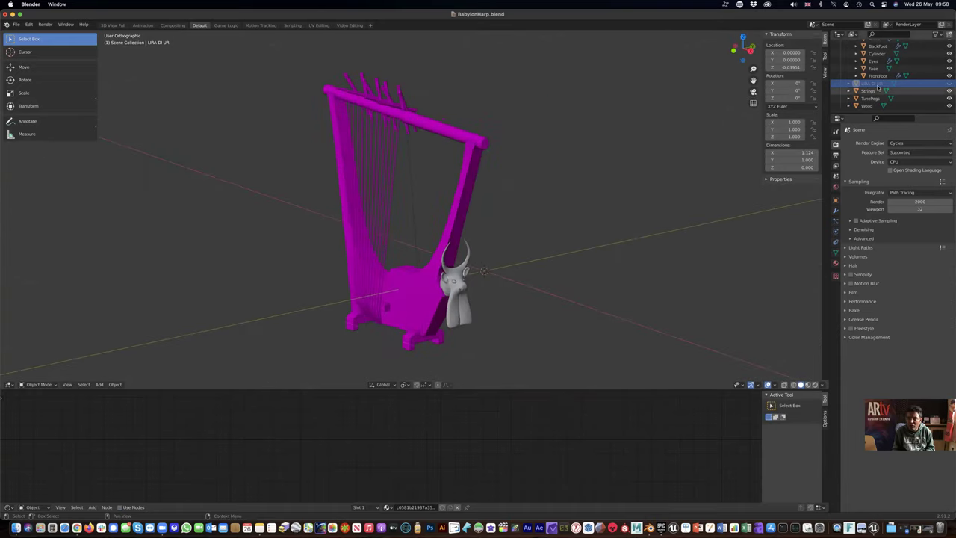
# - Check the Strings, TunePegs and Wood objects against their parts on the harp
pyautogui.click(872, 90)
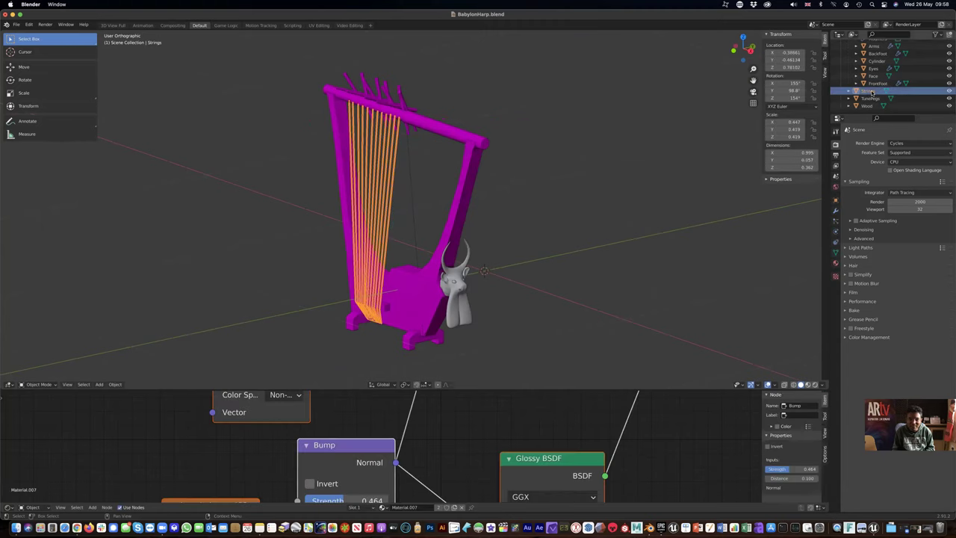
pyautogui.click(870, 98)
pyautogui.click(869, 106)
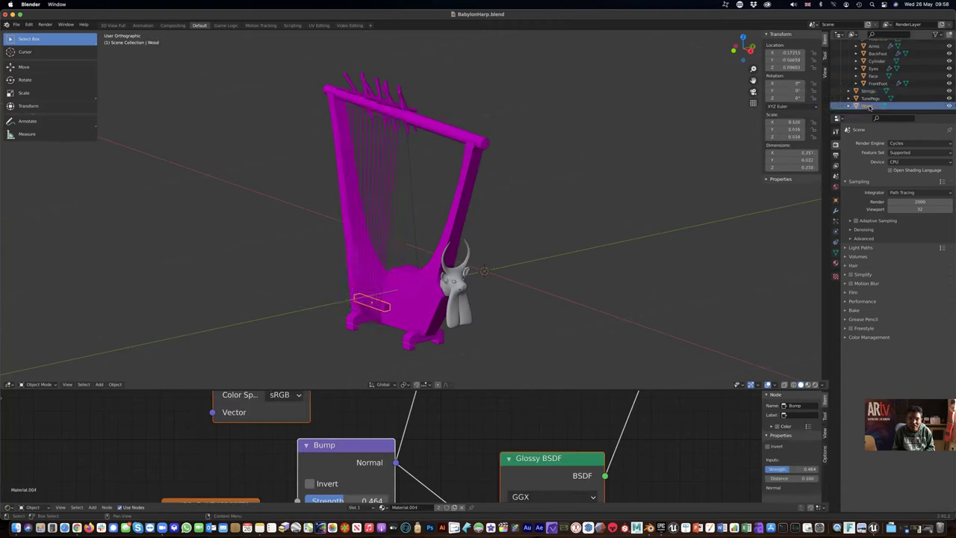
pyautogui.scroll(4, 886, 84)
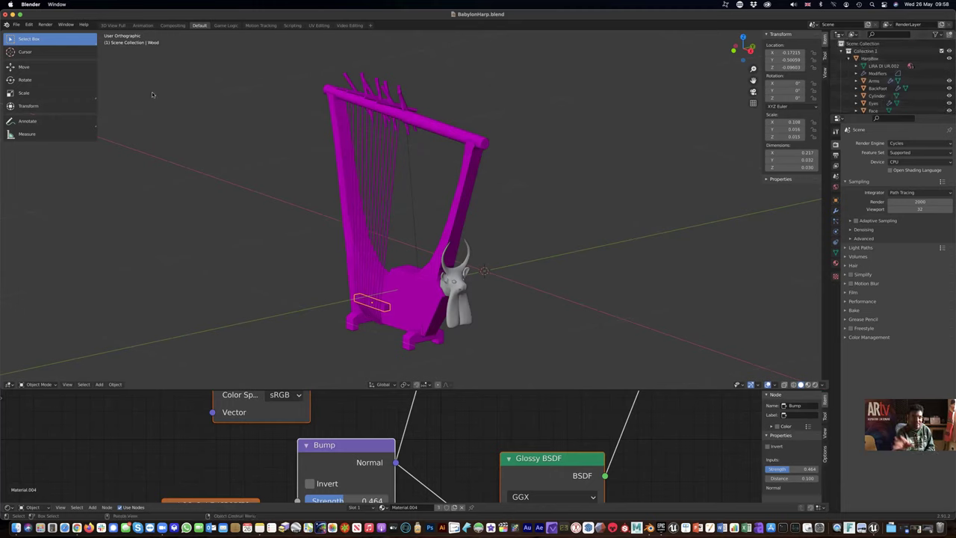
# - Start an FBX export of the harp and set its destination to the BabylonianHarp folder, the parent of source
pyautogui.click(16, 25)
pyautogui.moveTo(41, 126)
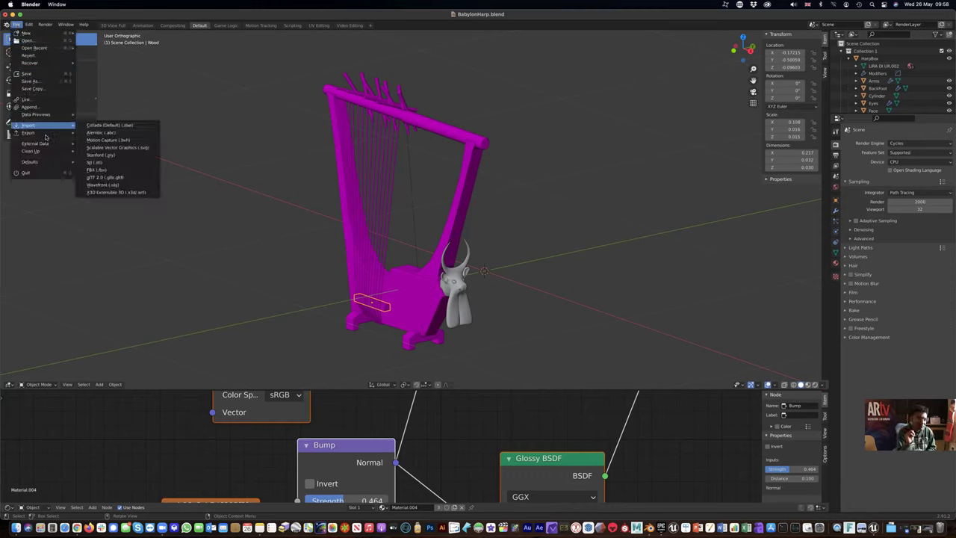
pyautogui.moveTo(62, 137)
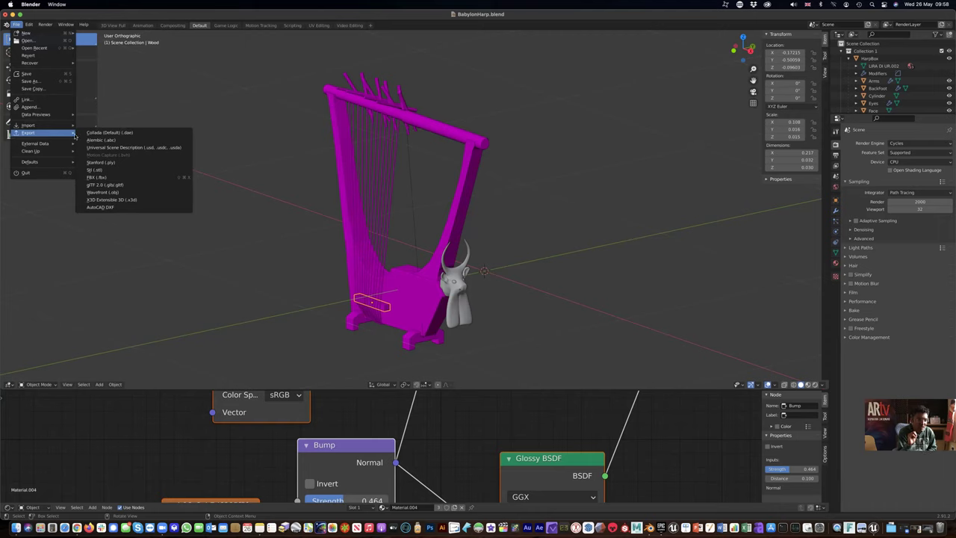
pyautogui.click(109, 180)
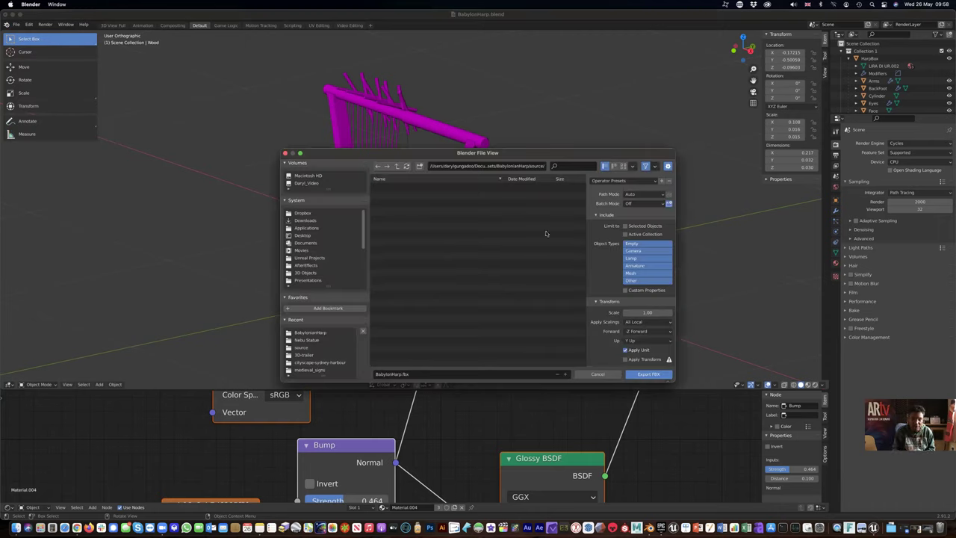
pyautogui.click(538, 166)
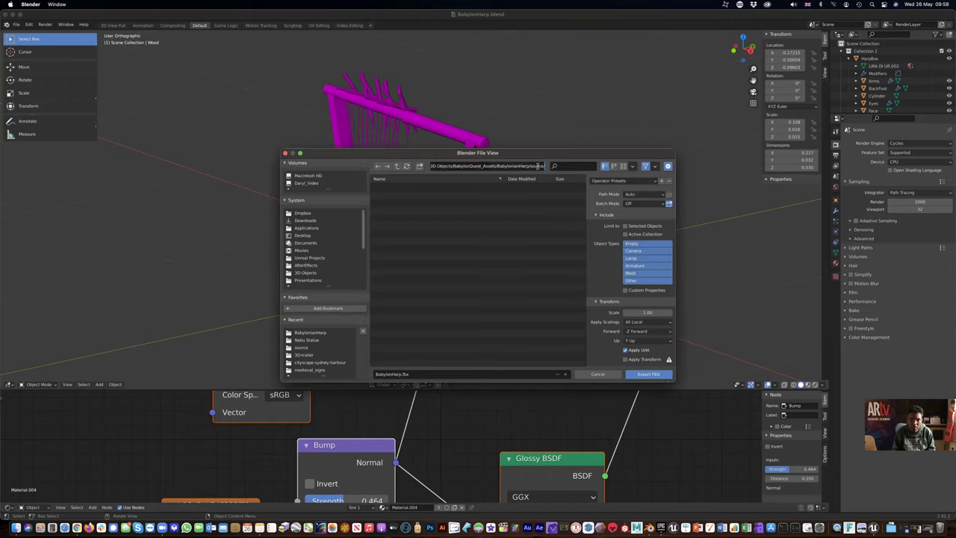
pyautogui.press('BackSpace')
pyautogui.press('BackSpace')
pyautogui.press('BackSpace')
pyautogui.press('BackSpace')
pyautogui.press('BackSpace')
pyautogui.press('BackSpace')
pyautogui.press('BackSpace')
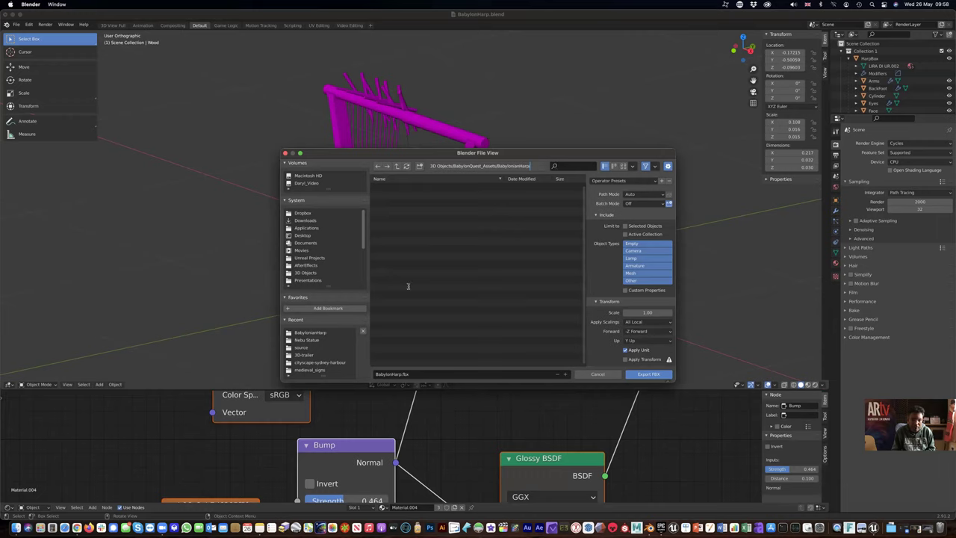
# - Name the export file PowersHarp.fbx and export the harp as FBX
pyautogui.click(396, 373)
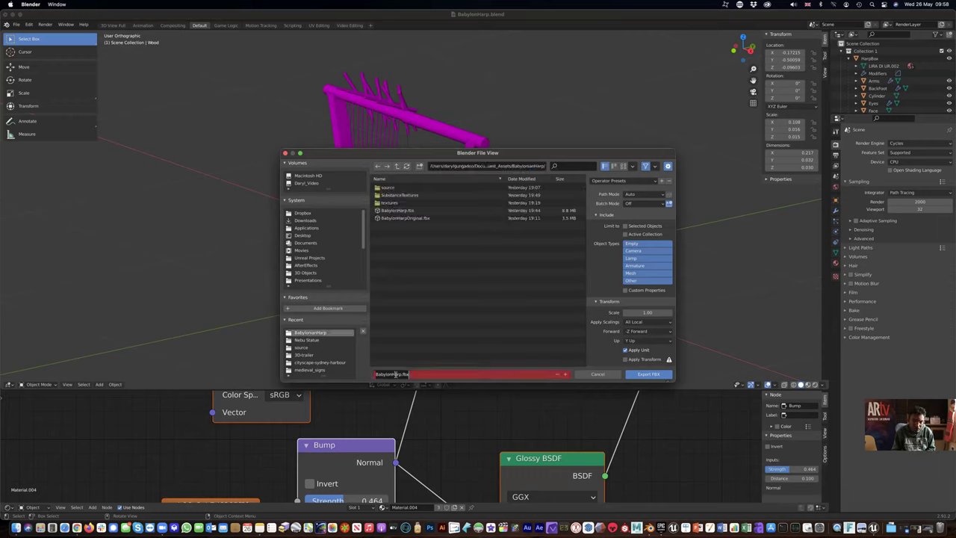
pyautogui.click(376, 374)
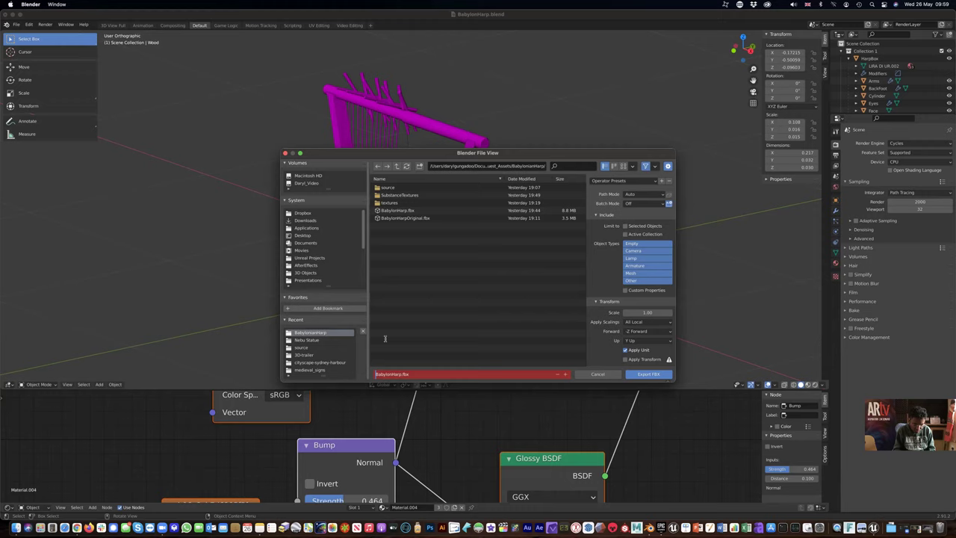
pyautogui.press('Delete')
pyautogui.press('Delete')
pyautogui.press('Delete')
pyautogui.press('Delete')
pyautogui.press('Delete')
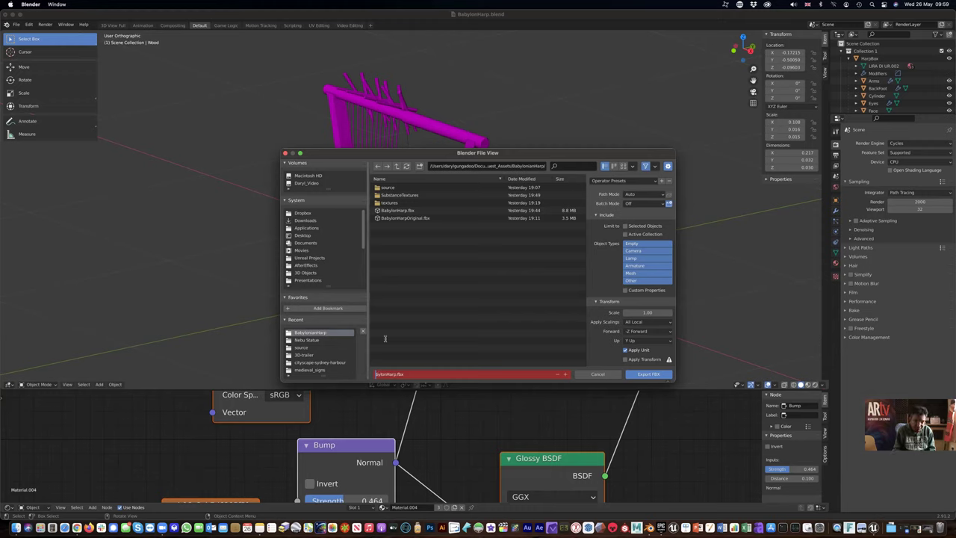
pyautogui.press('Delete')
pyautogui.write('Powers')
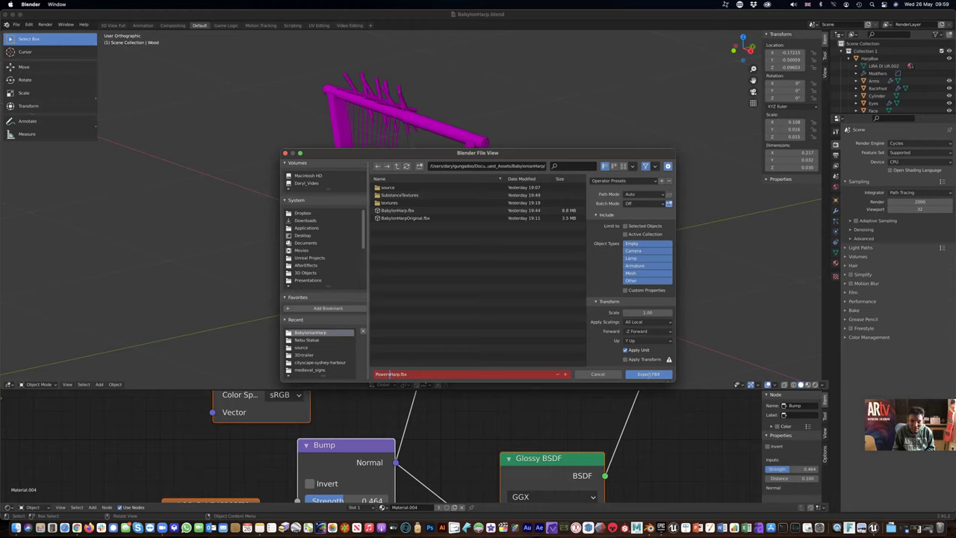
pyautogui.click(648, 374)
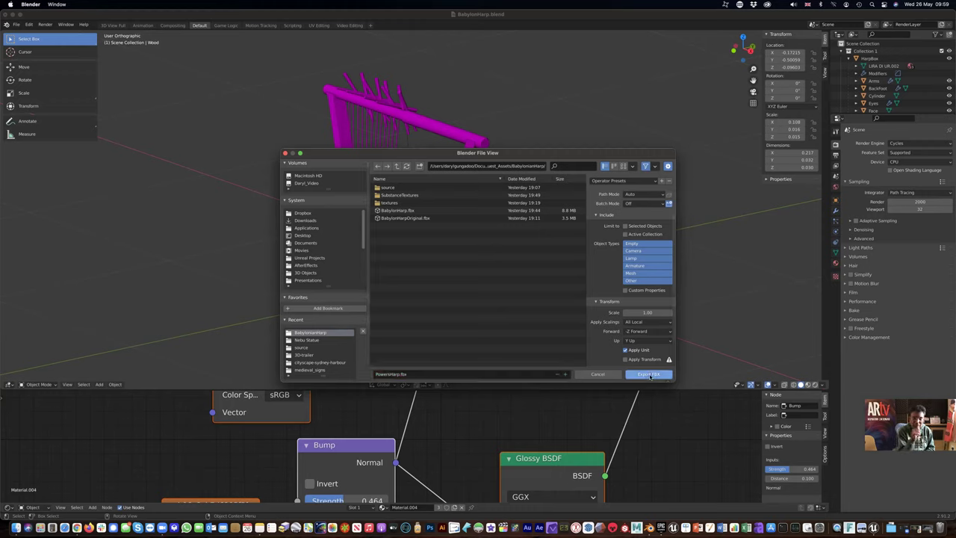
pyautogui.click(649, 374)
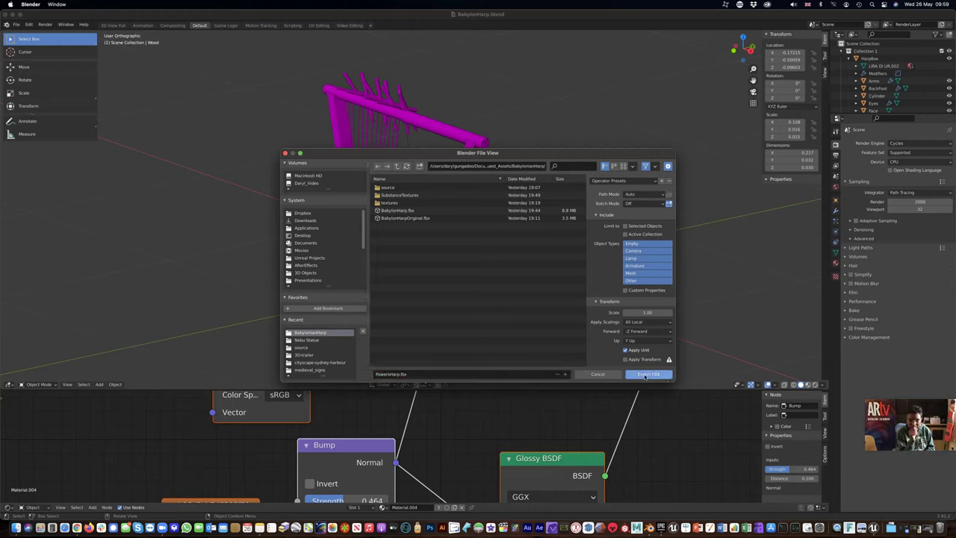
pyautogui.click(646, 375)
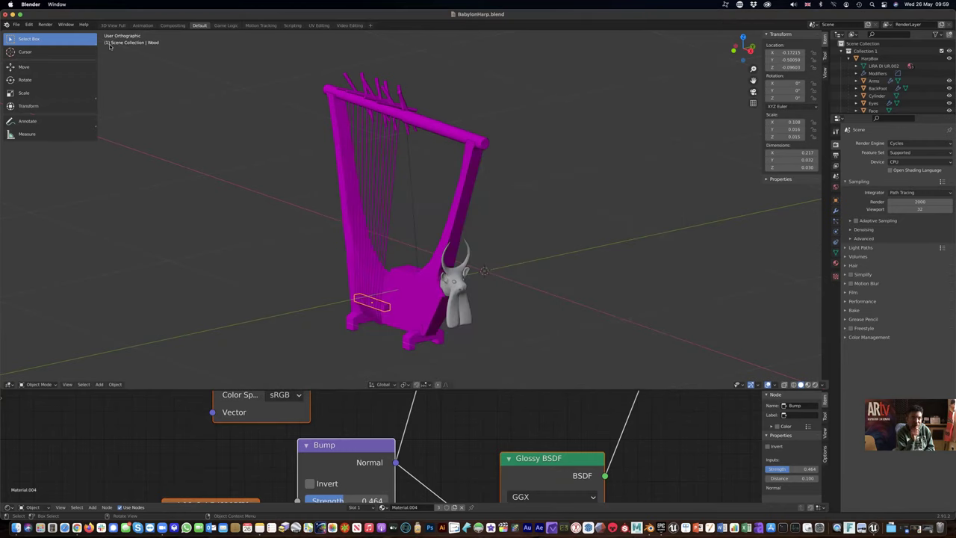
# - Switch to Finder and bring the BabylonianHarp folder window fully into view to check the exported file
pyautogui.click(12, 14)
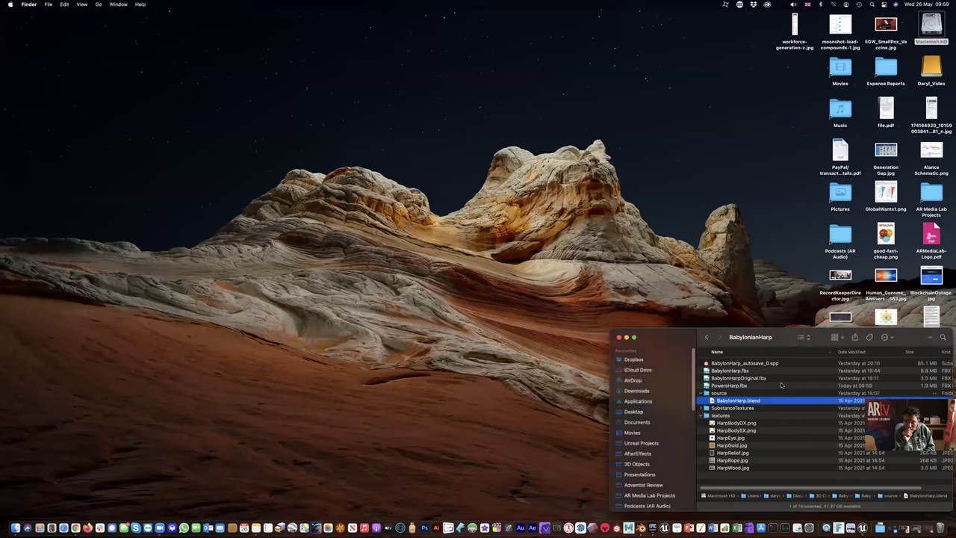
pyautogui.moveTo(689, 337); pyautogui.dragTo(634, 302)
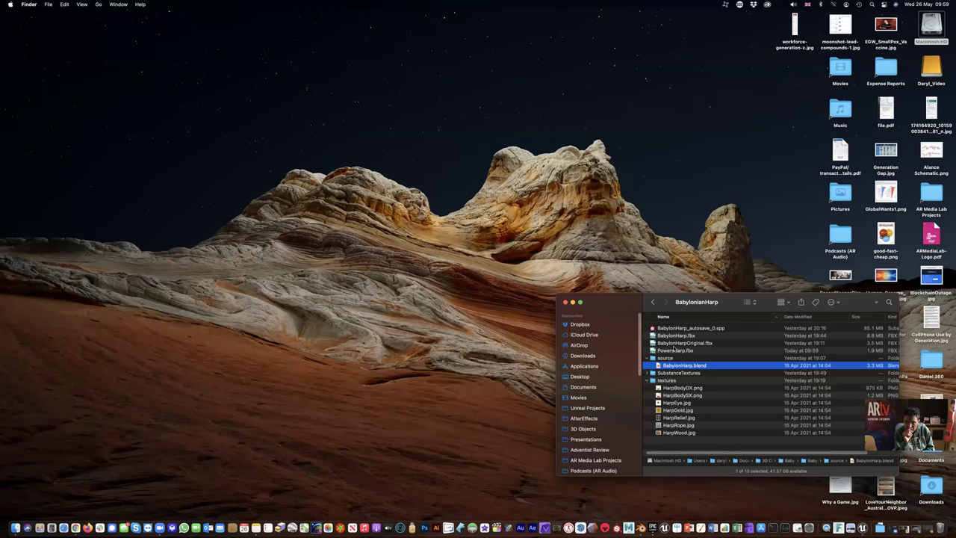
# - Open the exported PowersHarp.fbx in FBX Review, orbit around the harp, and locate its file among the FBX files in the BabylonianHarp folder
pyautogui.click(677, 350)
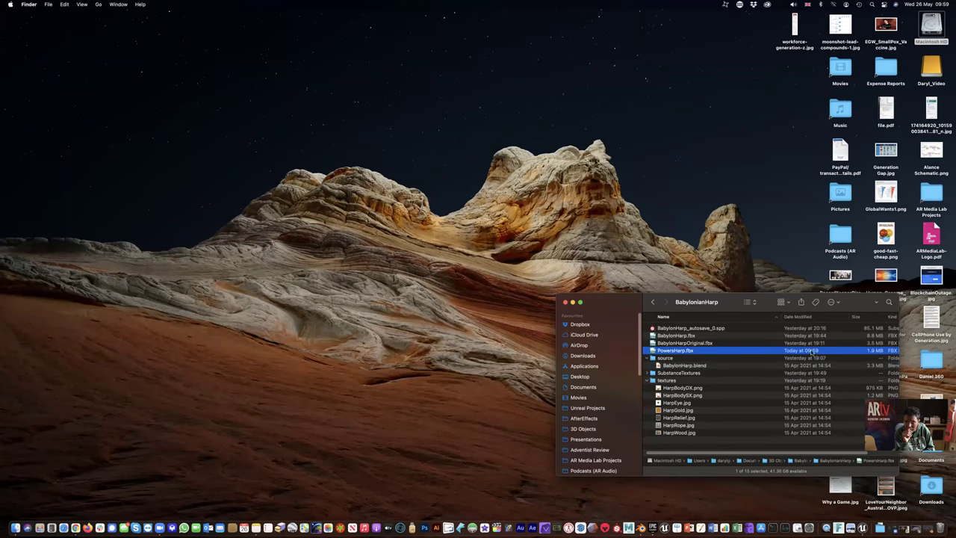
pyautogui.doubleClick(670, 350)
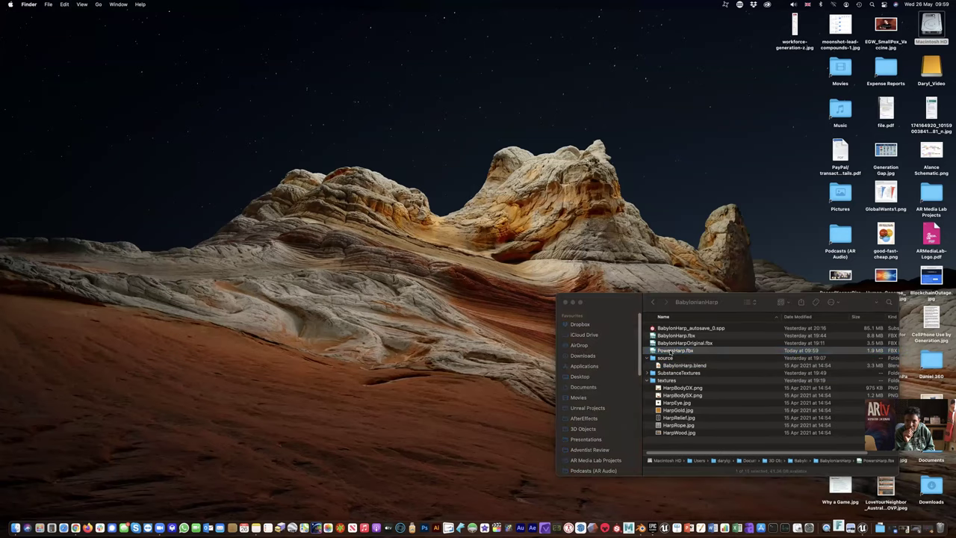
pyautogui.moveTo(372, 204); pyautogui.dragTo(407, 224)
pyautogui.moveTo(443, 223); pyautogui.dragTo(465, 214)
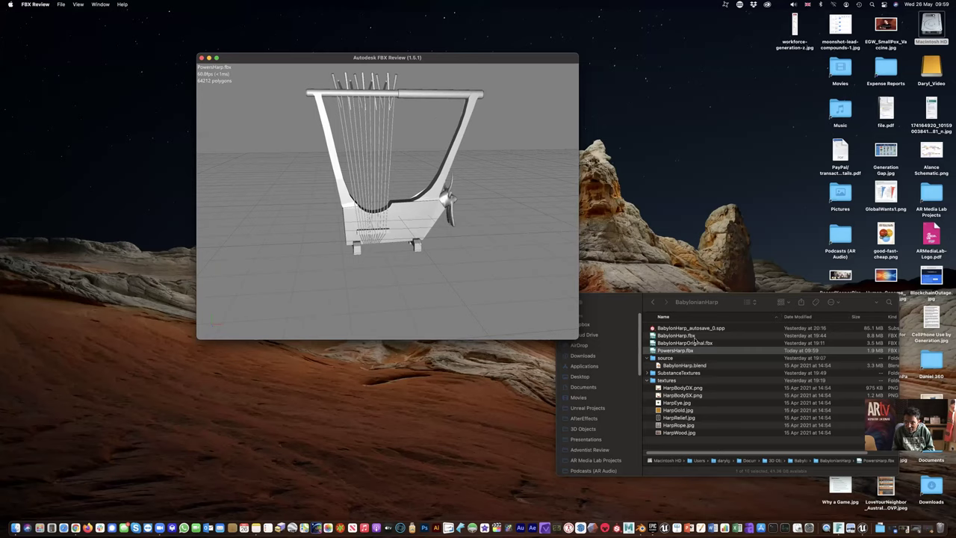
pyautogui.click(692, 338)
pyautogui.click(692, 337)
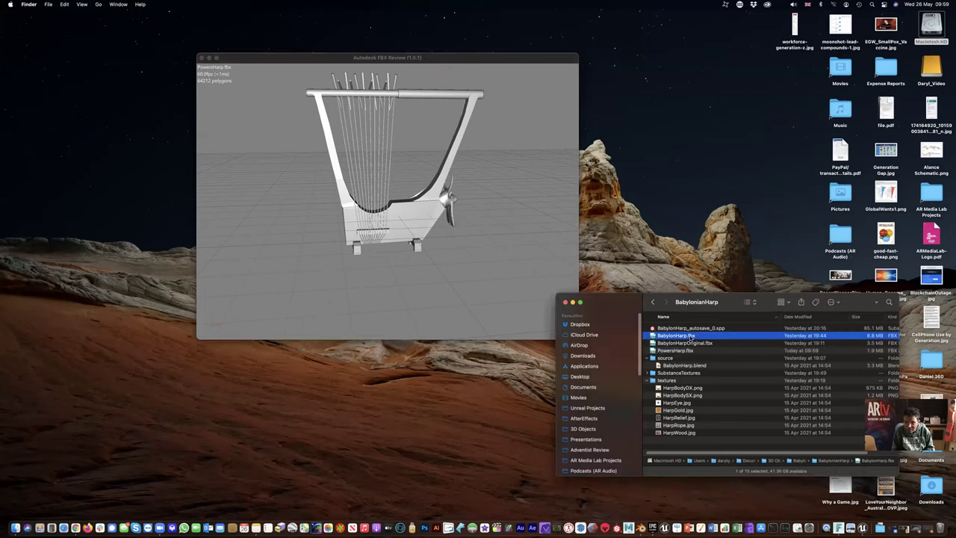
pyautogui.click(689, 351)
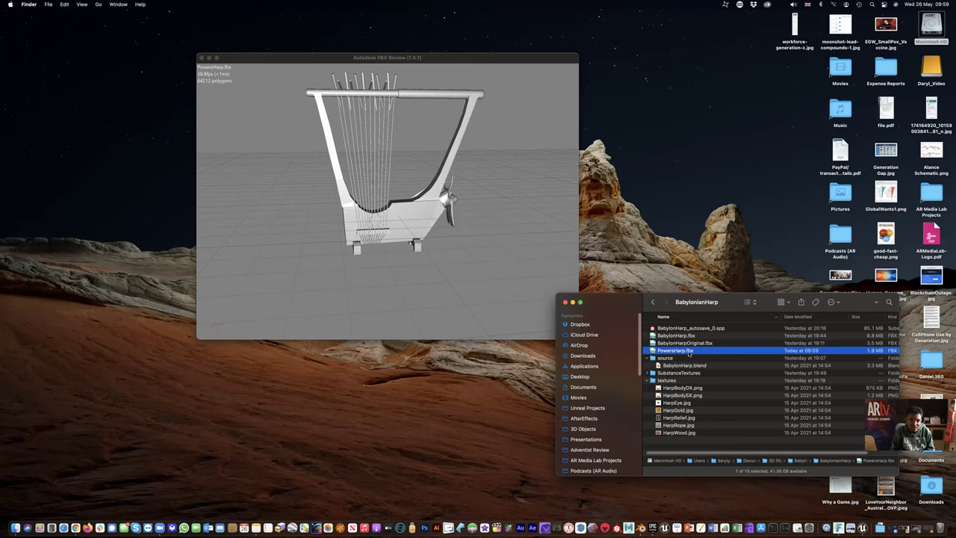
# - Inspect the harp in FBX Review from the bull's head side and close the preview
pyautogui.click(452, 247)
pyautogui.moveTo(404, 236)
pyautogui.mouseDown()
pyautogui.moveTo(364, 236)
pyautogui.moveTo(441, 238)
pyautogui.moveTo(355, 225)
pyautogui.moveTo(415, 232)
pyautogui.mouseUp()
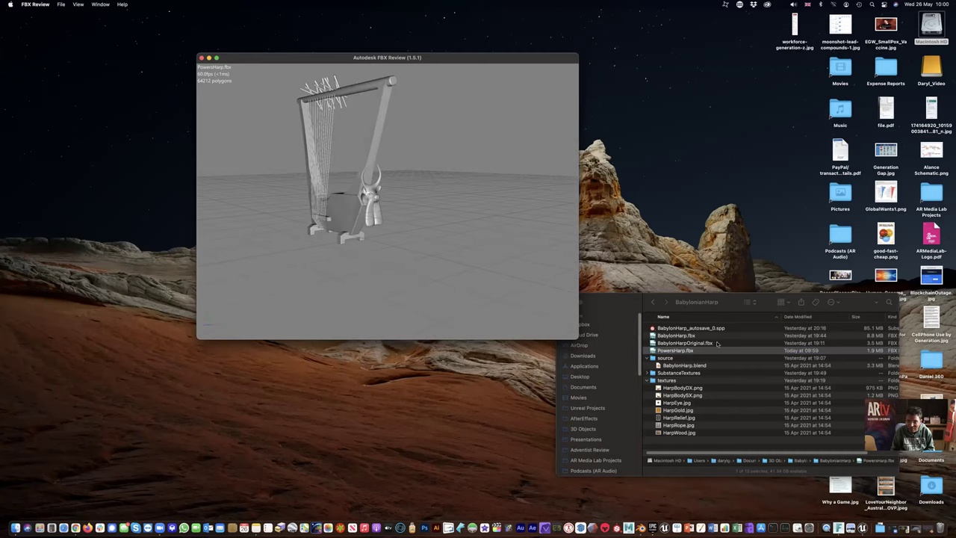
pyautogui.click(688, 351)
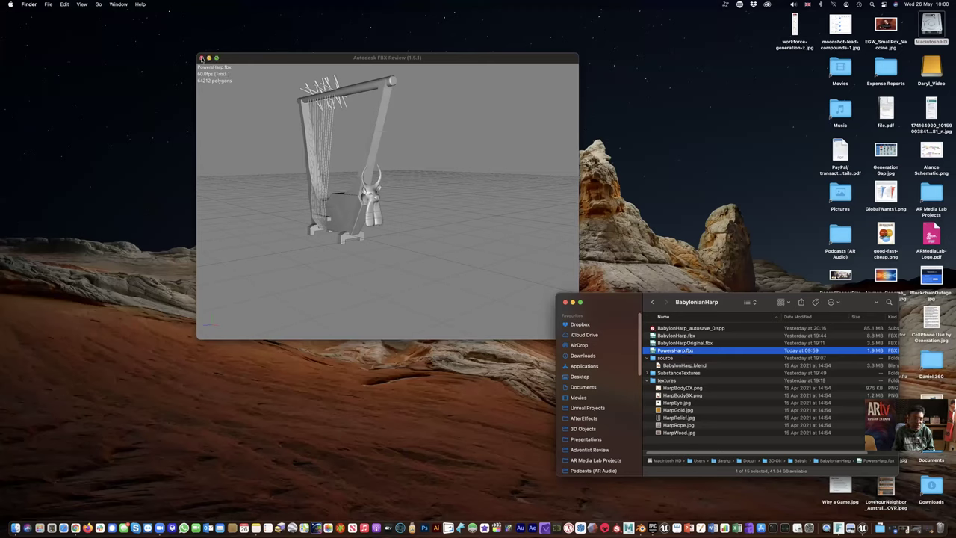
pyautogui.click(201, 58)
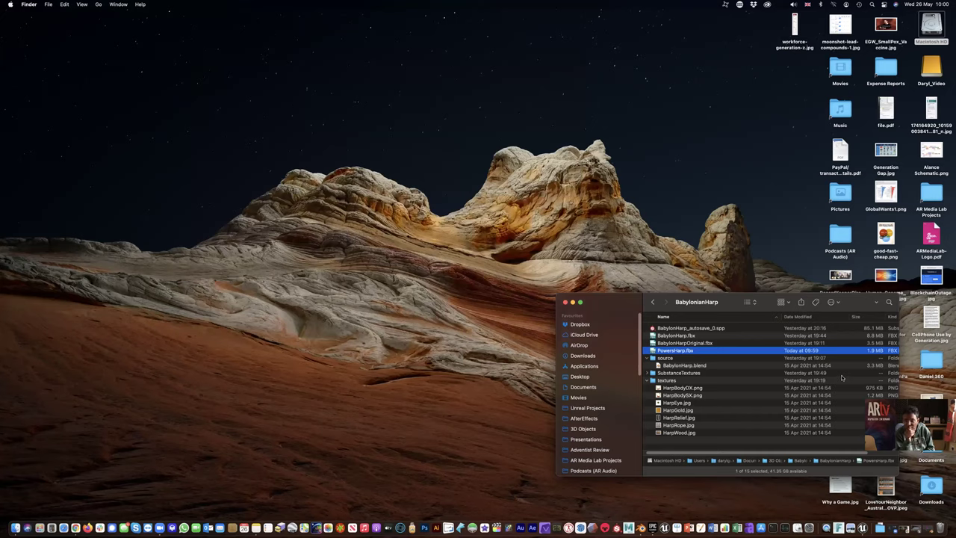
# - Quit Blender without saving the changes to BabylonHarp.blend and launch Substance Painter
pyautogui.click(680, 345)
pyautogui.click(686, 352)
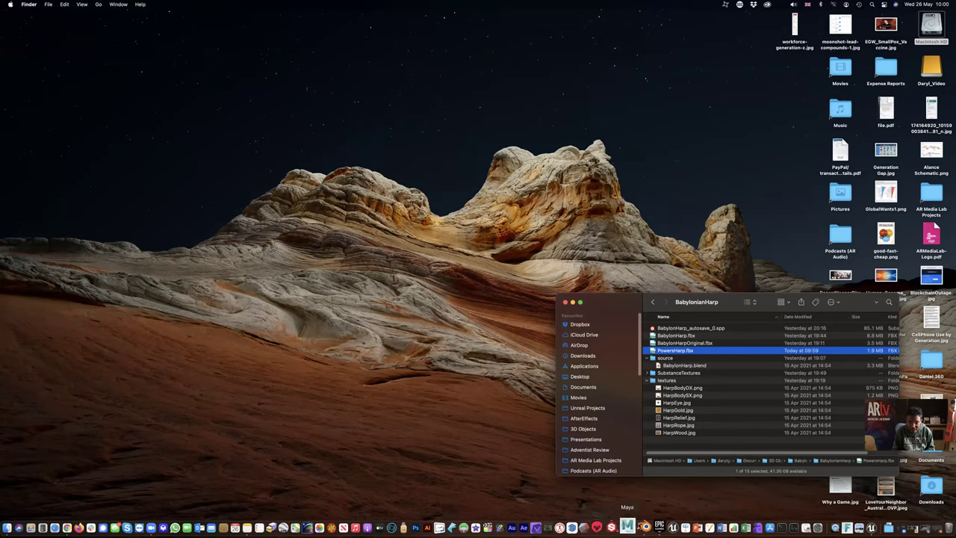
pyautogui.click(639, 525)
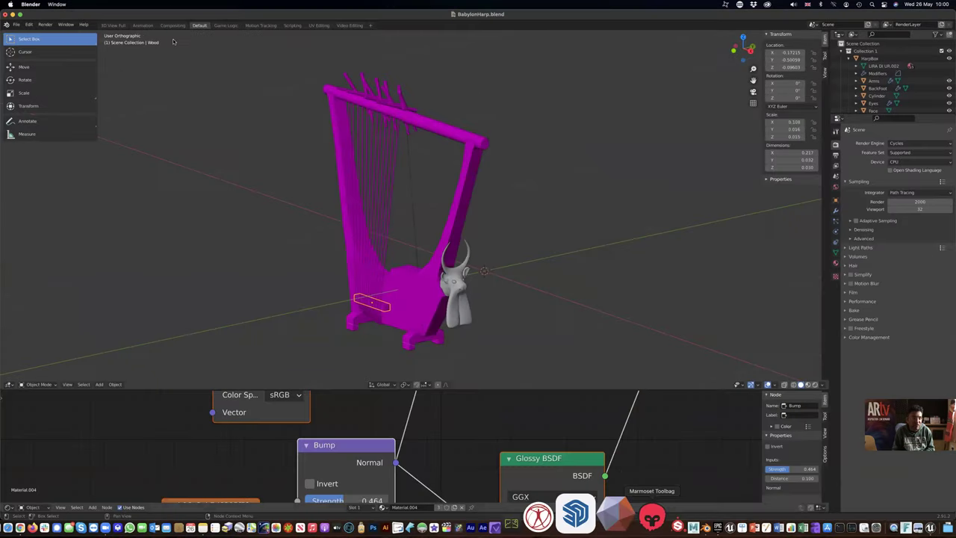
pyautogui.click(31, 5)
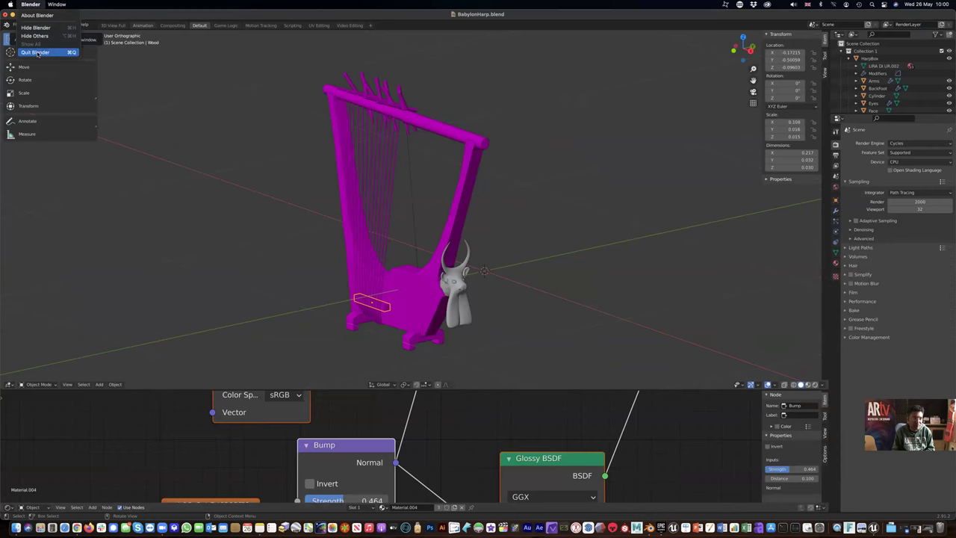
pyautogui.click(36, 52)
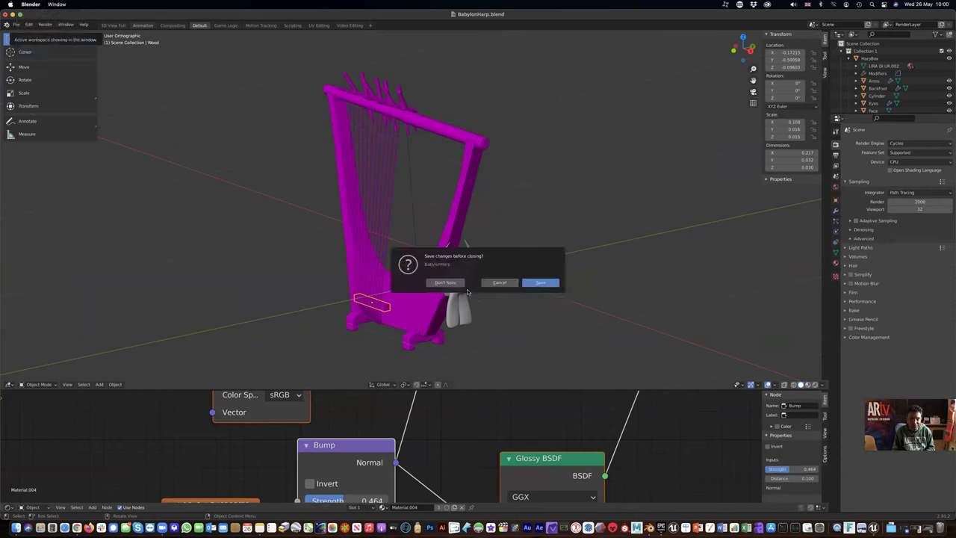
pyautogui.click(446, 282)
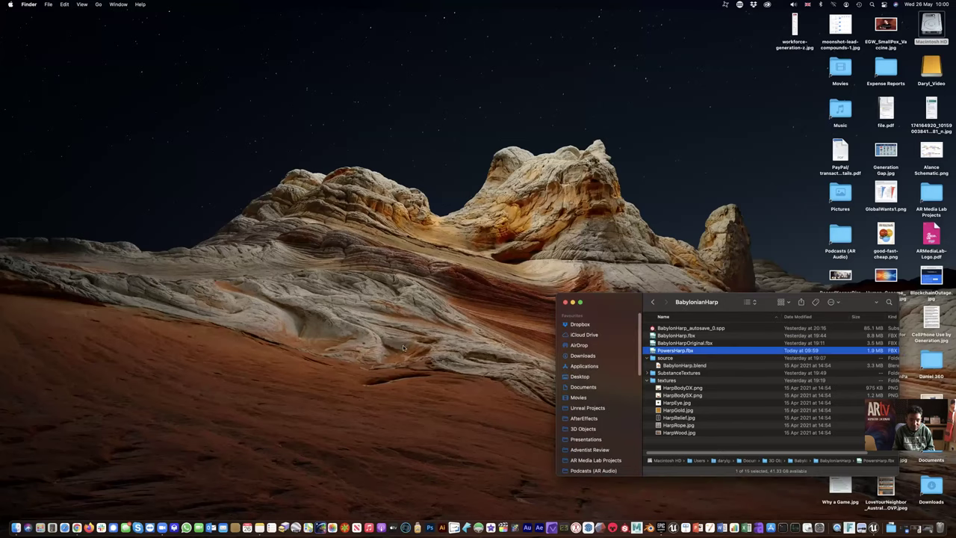
pyautogui.click(625, 523)
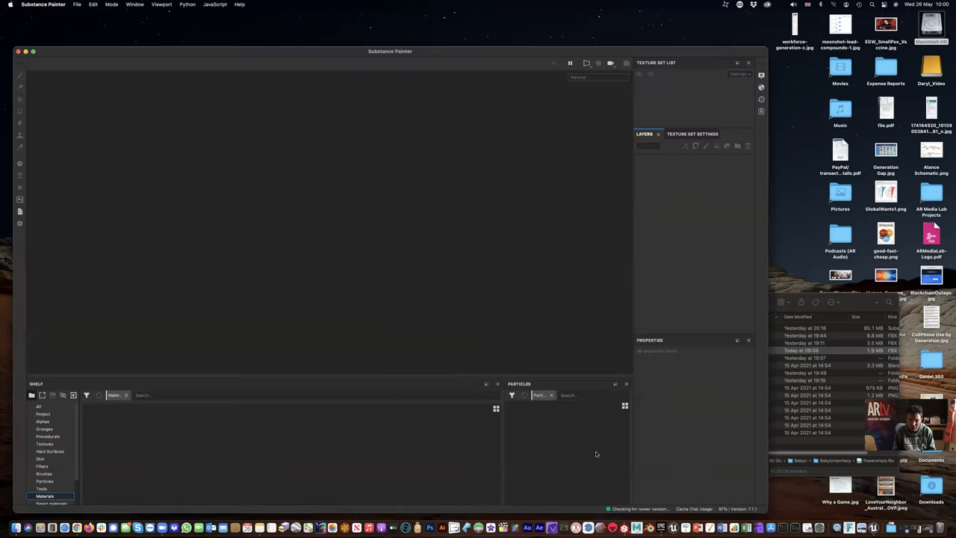
# - Switch to Finder and preview the HarpWood.jpg, HarpRope.jpg and HarpRelief.jpg textures
pyautogui.click(848, 389)
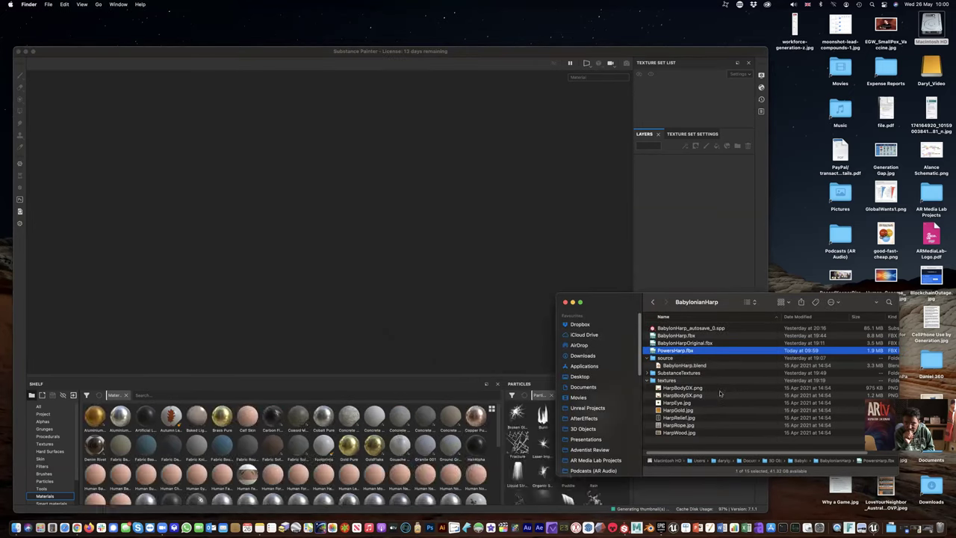
pyautogui.click(674, 433)
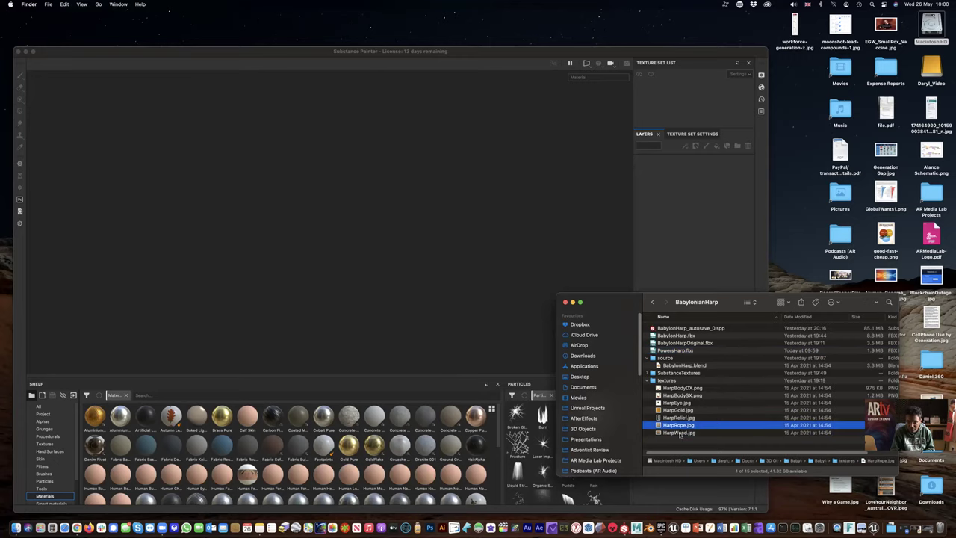
pyautogui.press('space')
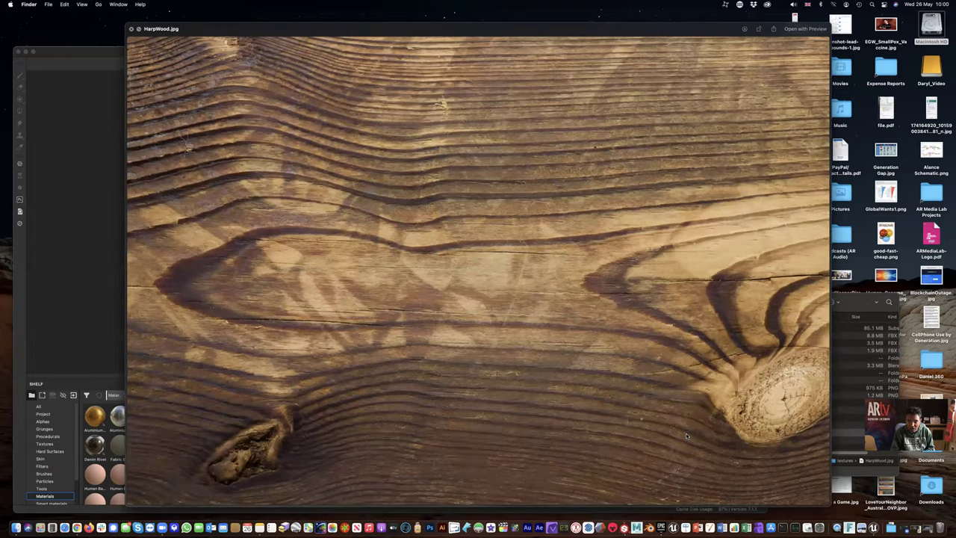
pyautogui.press('space')
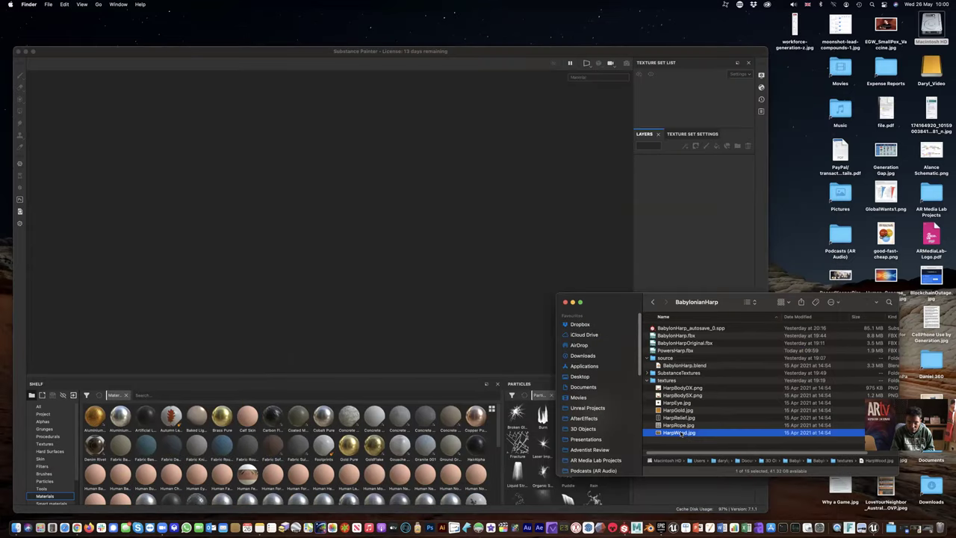
pyautogui.press('space')
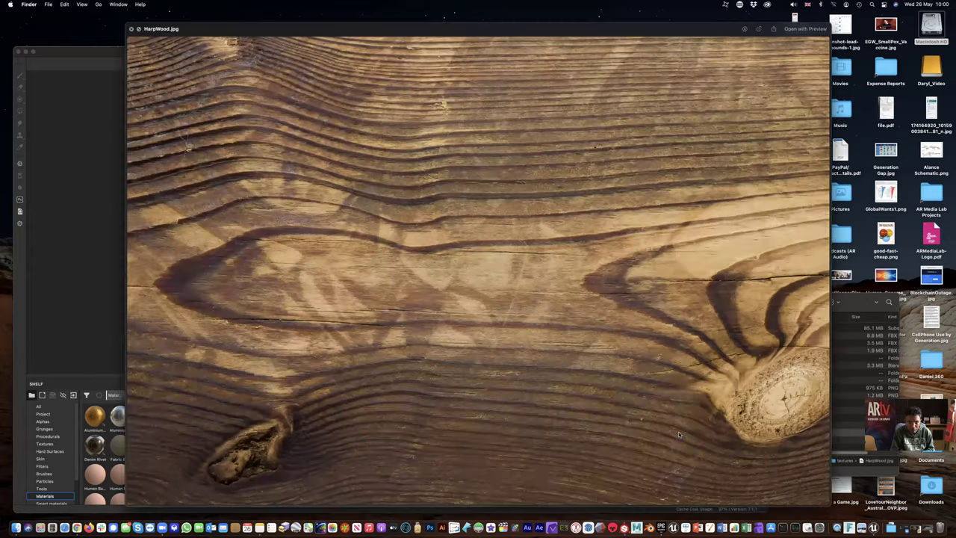
pyautogui.press('space')
pyautogui.press('Up')
pyautogui.press('space')
pyautogui.press('space')
pyautogui.press('Up')
pyautogui.press('space')
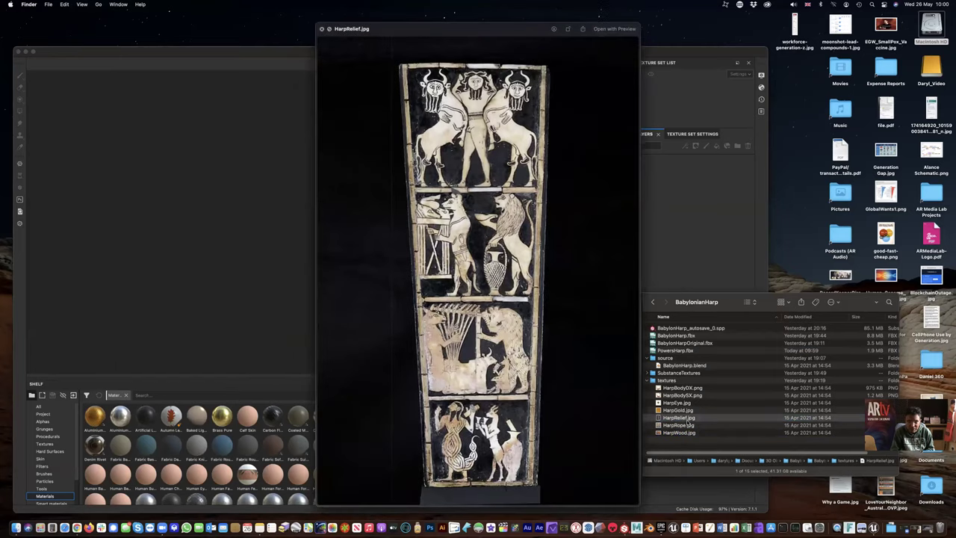
# - Preview the HarpGold.jpg and HarpEye.jpg textures
pyautogui.press('space')
pyautogui.click(682, 411)
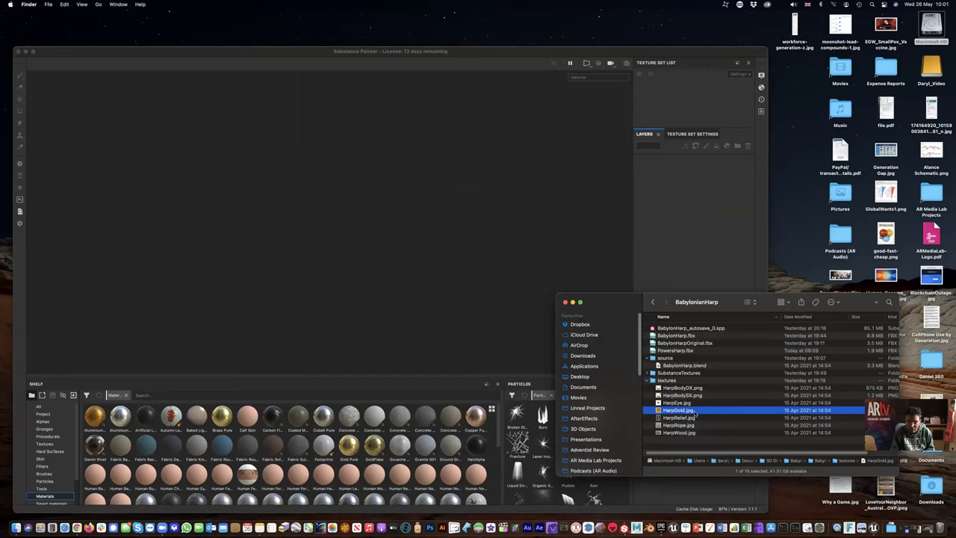
pyautogui.press('space')
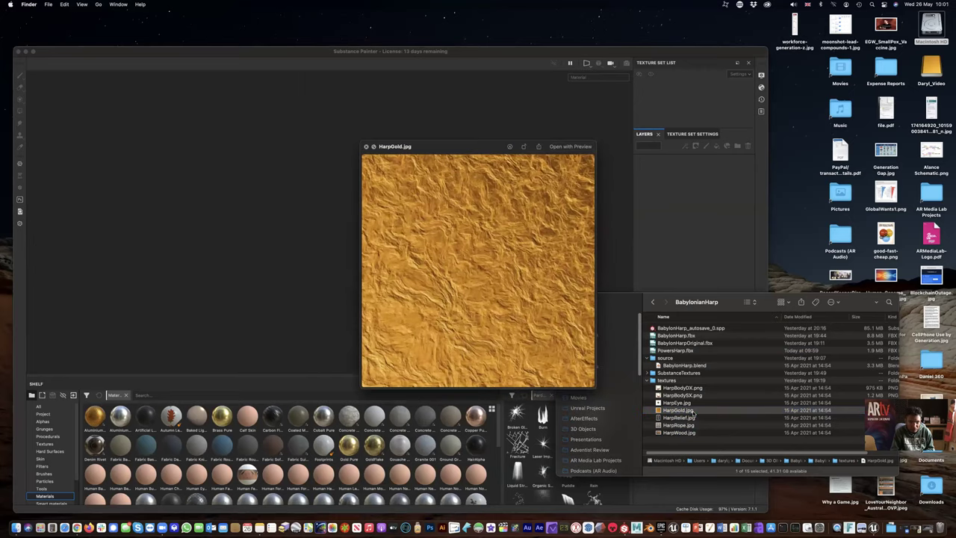
pyautogui.press('space')
pyautogui.click(682, 403)
pyautogui.press('space')
pyautogui.press('space')
# - Preview the HarpBodySX.png and HarpBodyDX.png textures and move the folder window higher on the screen
pyautogui.click(691, 396)
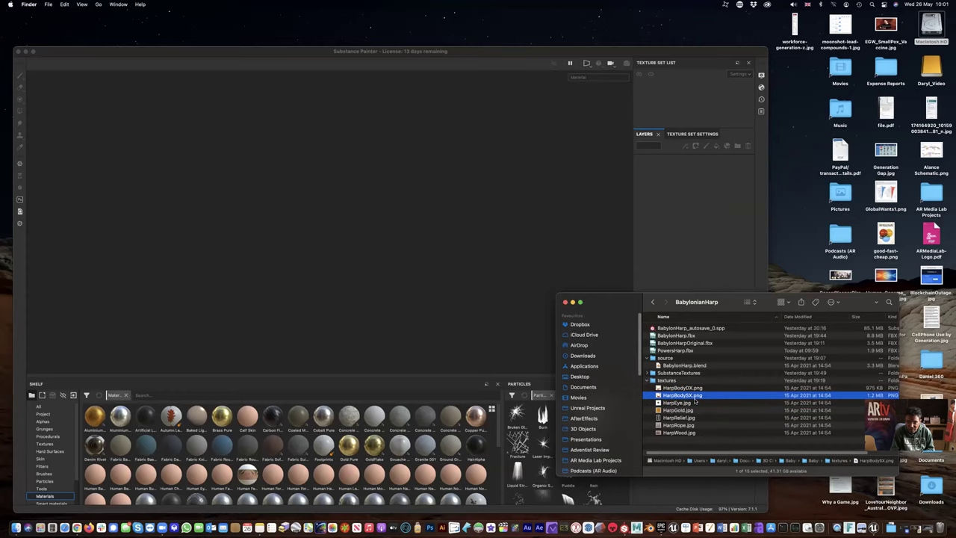
pyautogui.hscroll(2, 697, 397)
pyautogui.hscroll(-2, 697, 398)
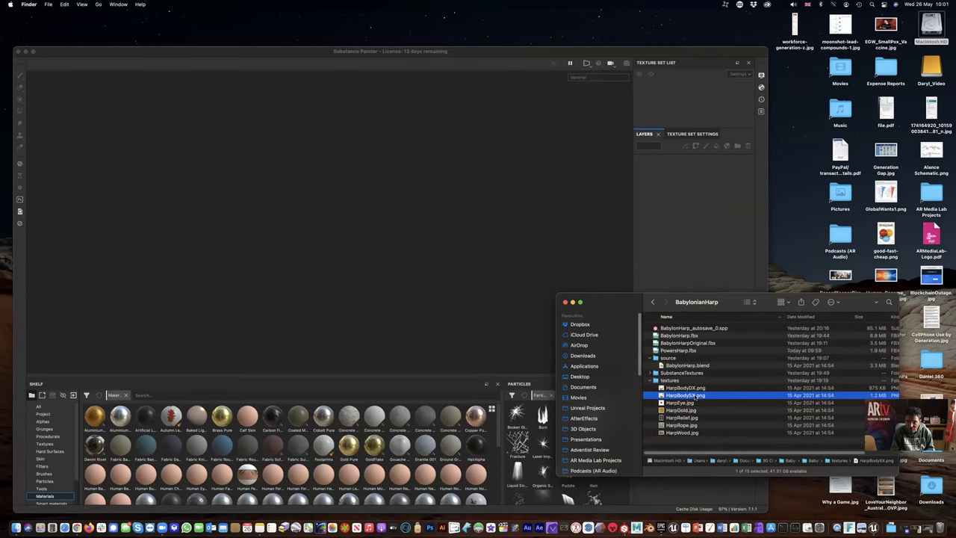
pyautogui.press('space')
pyautogui.press('space')
pyautogui.moveTo(727, 302); pyautogui.dragTo(728, 262)
pyautogui.press('Up')
pyautogui.press('space')
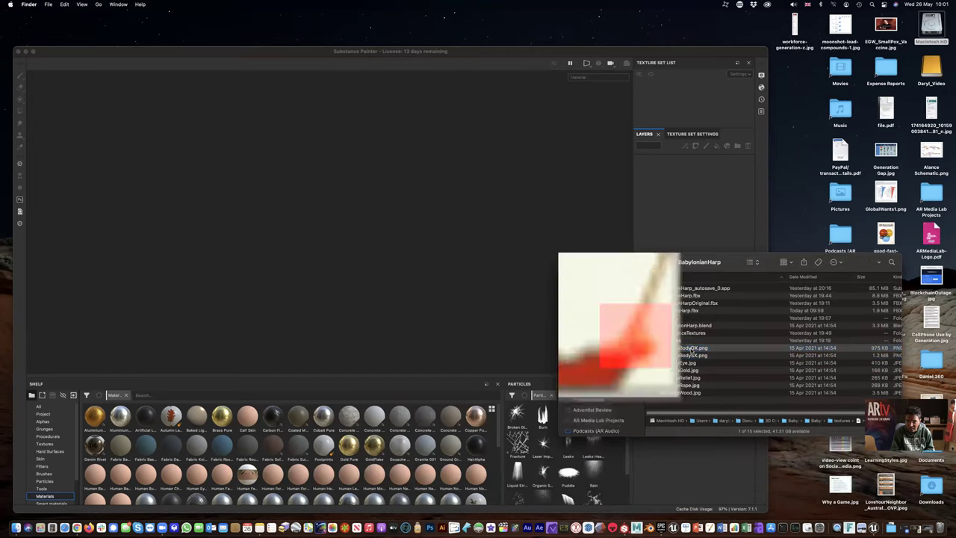
pyautogui.press('space')
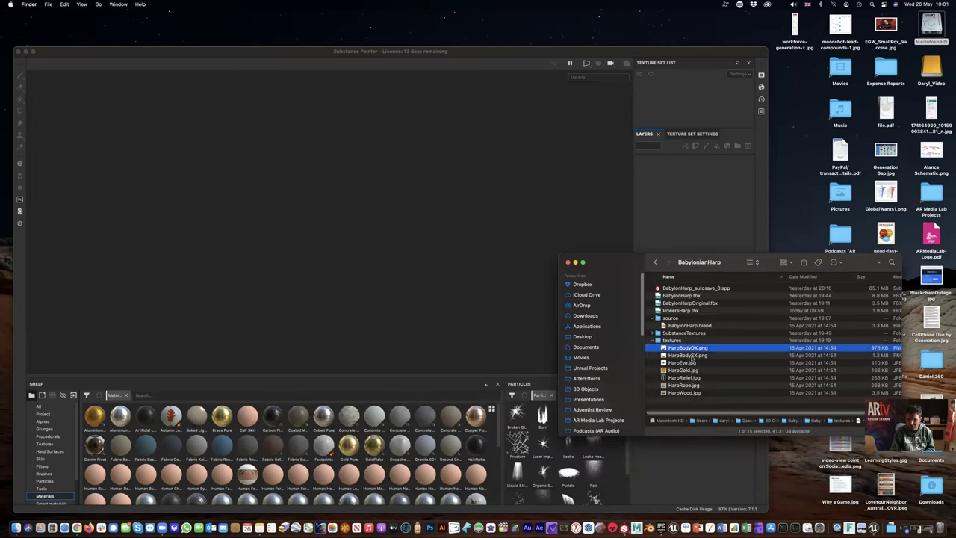
pyautogui.press('Down')
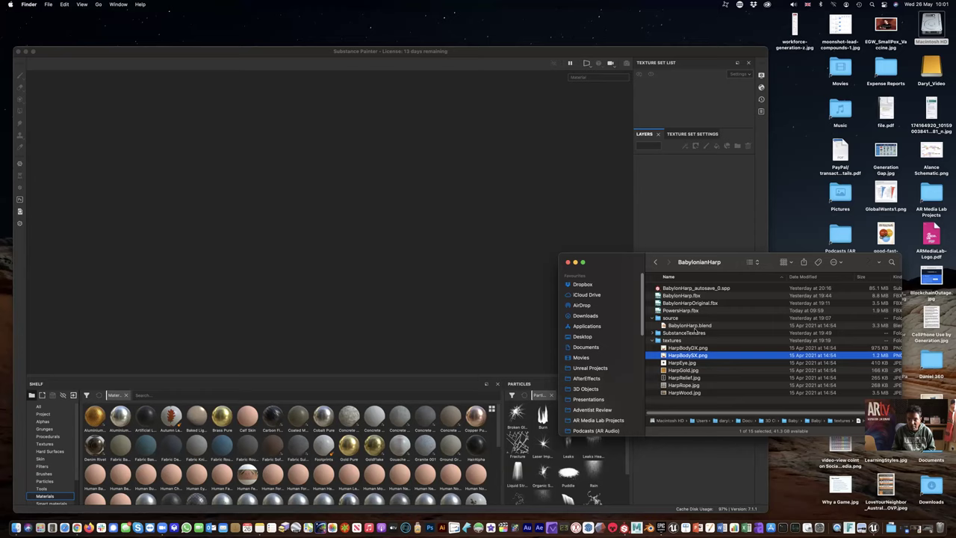
# - Return to Substance Painter's new project setup and browse to BabylonianHarp's textures folder for the mesh map import
pyautogui.click(367, 278)
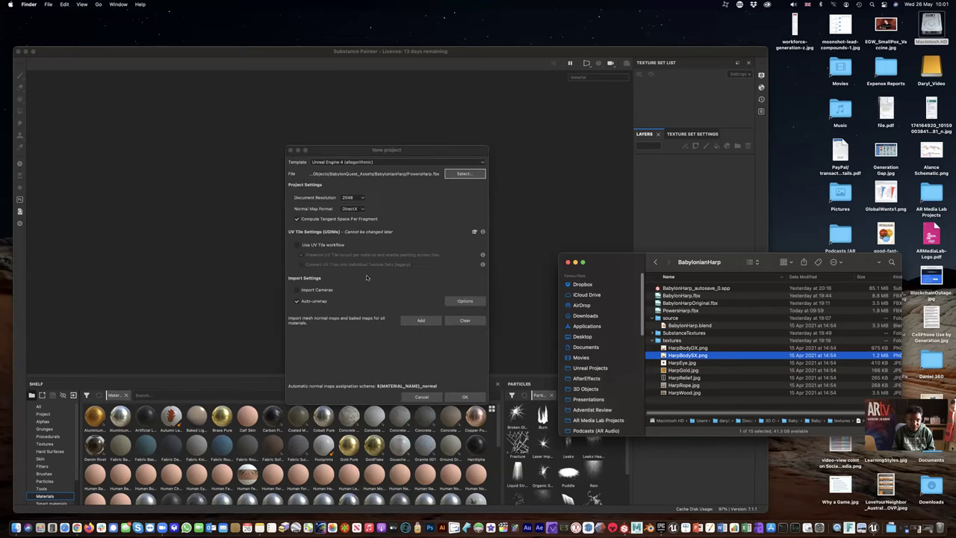
pyautogui.click(421, 321)
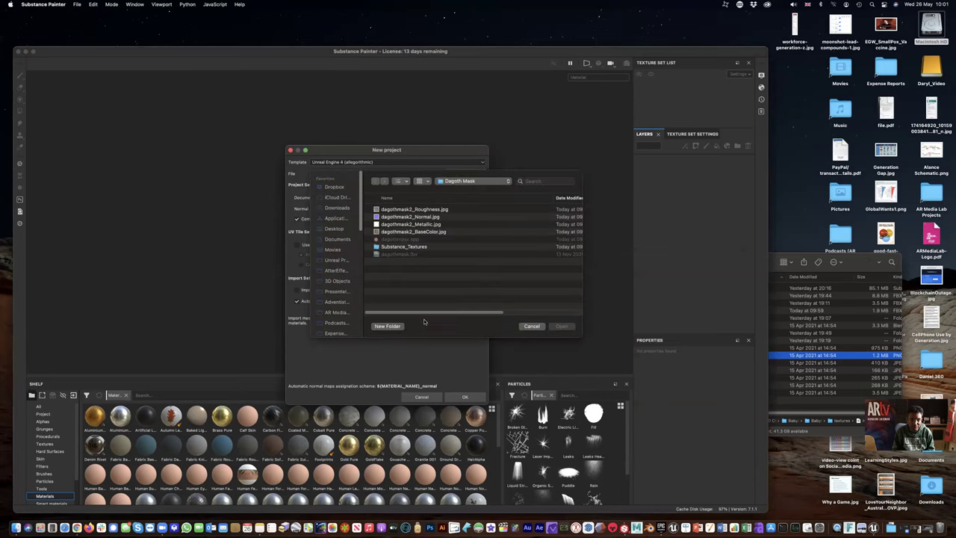
pyautogui.click(457, 182)
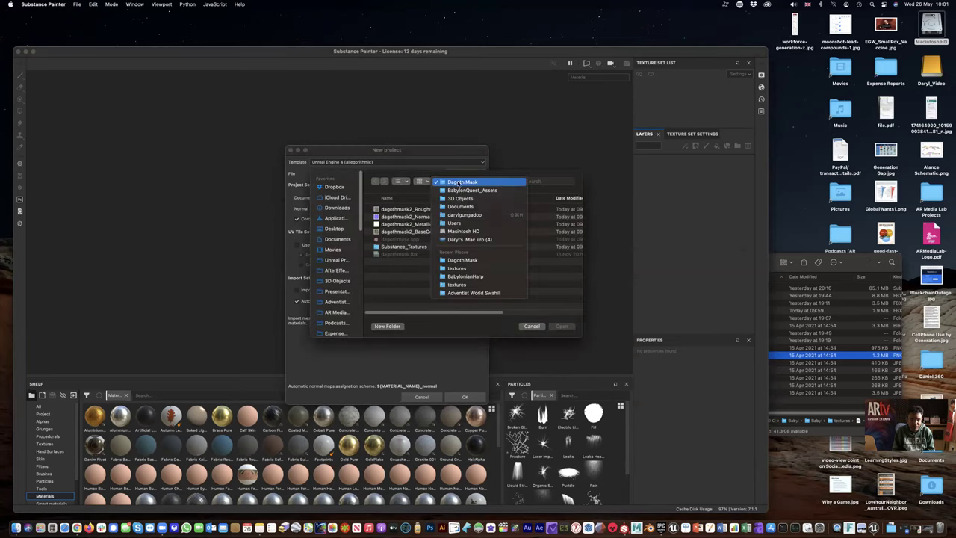
pyautogui.click(461, 190)
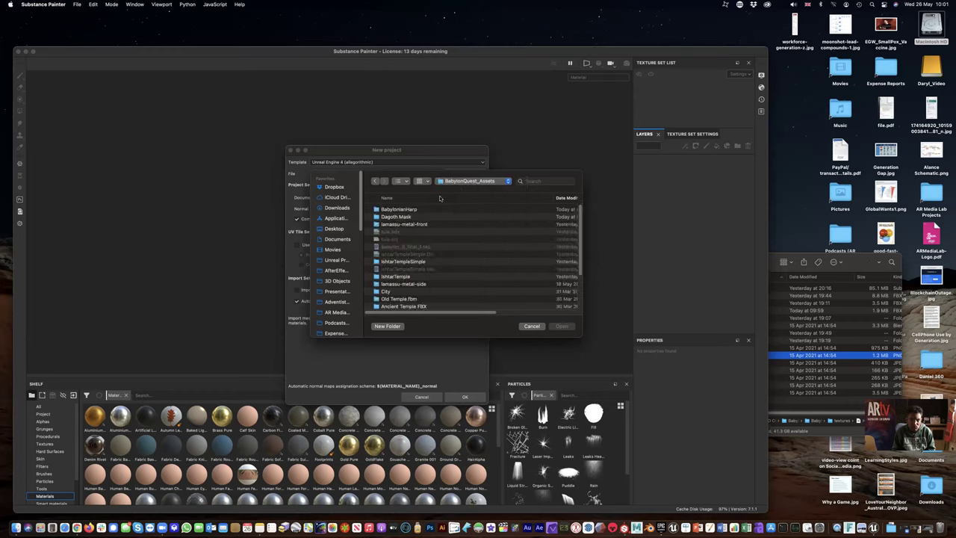
pyautogui.doubleClick(398, 209)
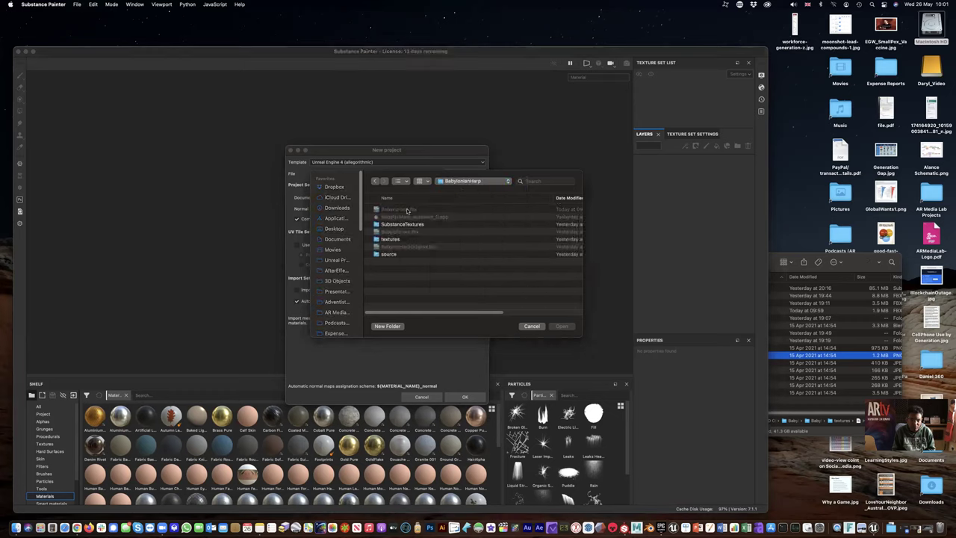
pyautogui.click(391, 240)
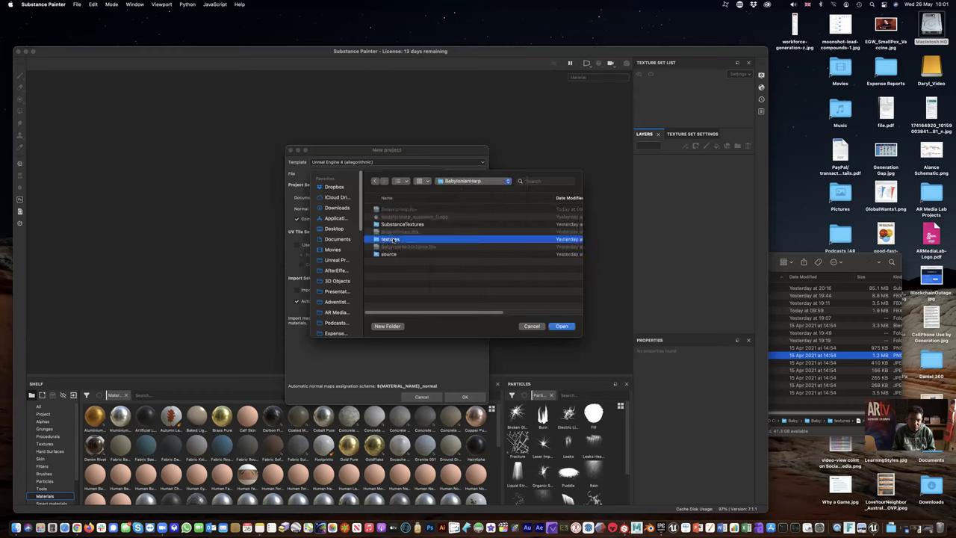
pyautogui.doubleClick(391, 239)
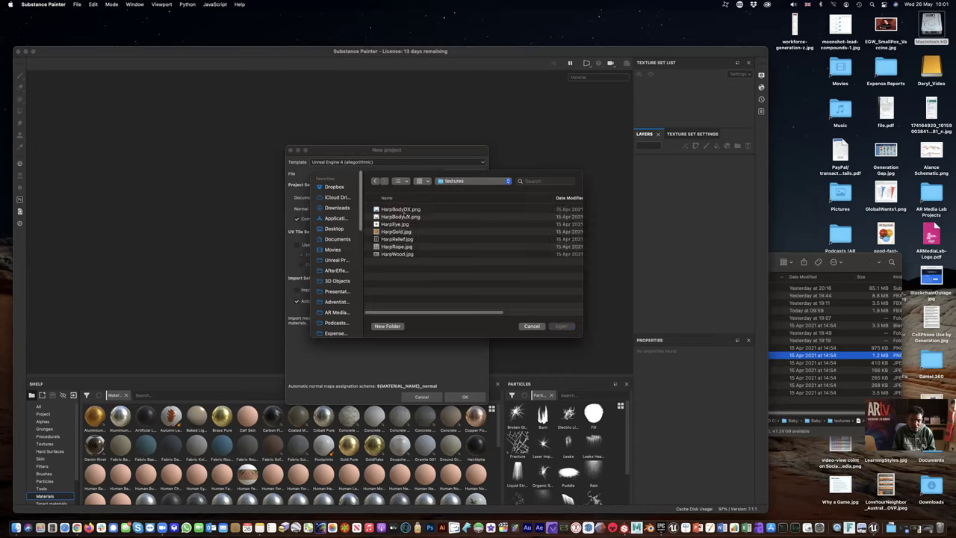
# - Add all the images from HarpBodyDX.png through HarpWood.jpg and create the project with the PowersHarp.fbx mesh
pyautogui.click(401, 210)
pyautogui.keyDown('shift'); pyautogui.click(402, 255); pyautogui.keyUp('shift')
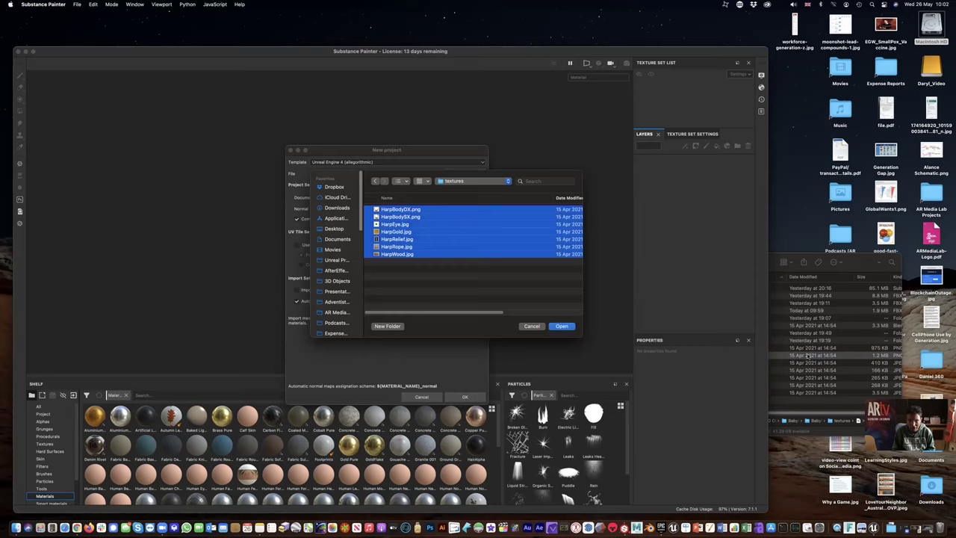
pyautogui.click(562, 327)
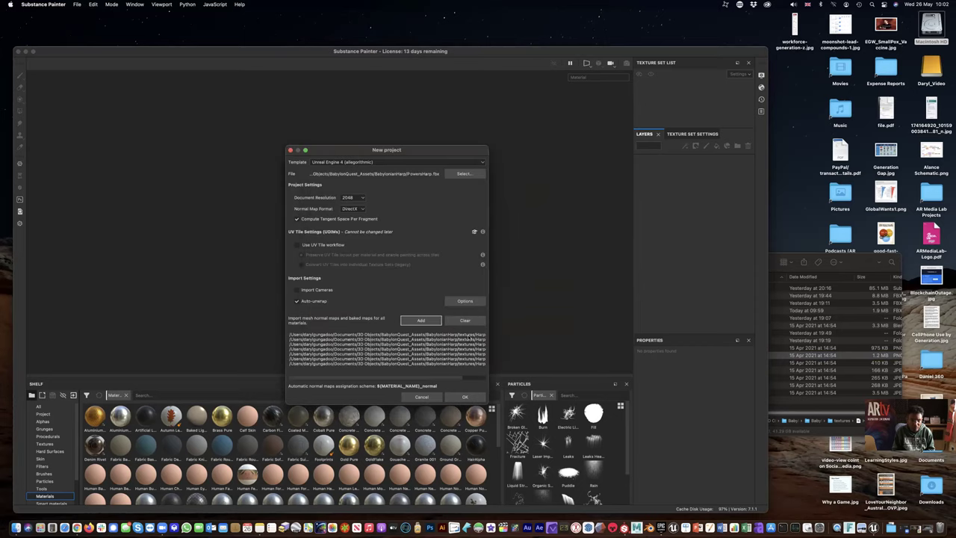
pyautogui.click(464, 396)
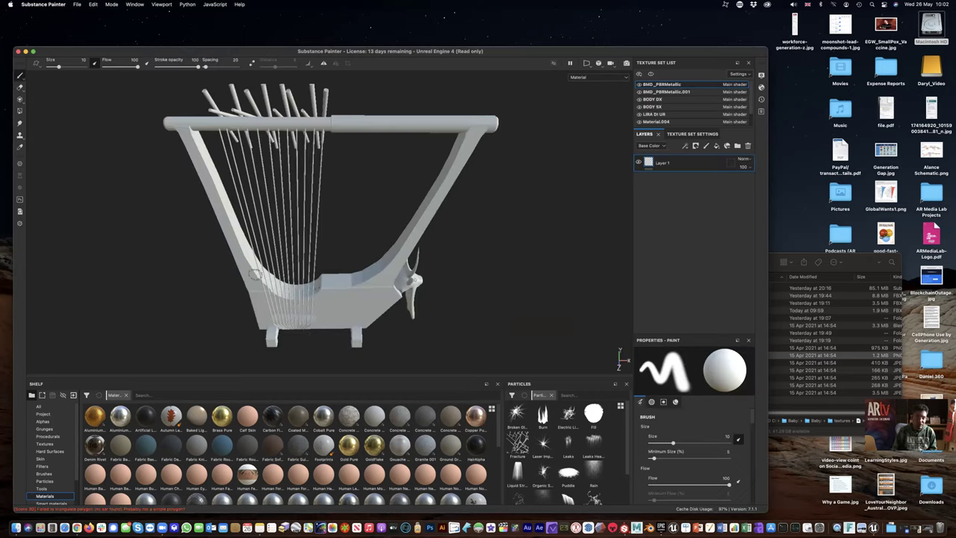
# - Toggle the BMD_PBRMetallic texture set's visibility to identify its part of the harp, and rename the set as Head
pyautogui.moveTo(312, 270)
pyautogui.keyDown('alt'); pyautogui.mouseDown()
pyautogui.moveTo(350, 279)
pyautogui.moveTo(326, 251)
pyautogui.moveTo(208, 213)
pyautogui.moveTo(191, 247)
pyautogui.moveTo(366, 252)
pyautogui.moveTo(305, 252)
pyautogui.mouseUp(); pyautogui.keyUp('alt')
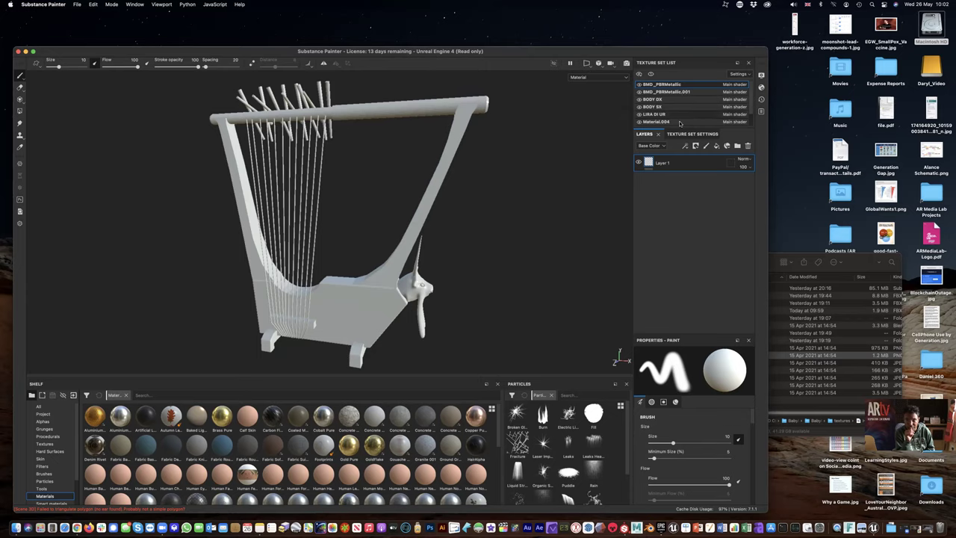
pyautogui.scroll(-2, 690, 109)
pyautogui.scroll(2, 690, 109)
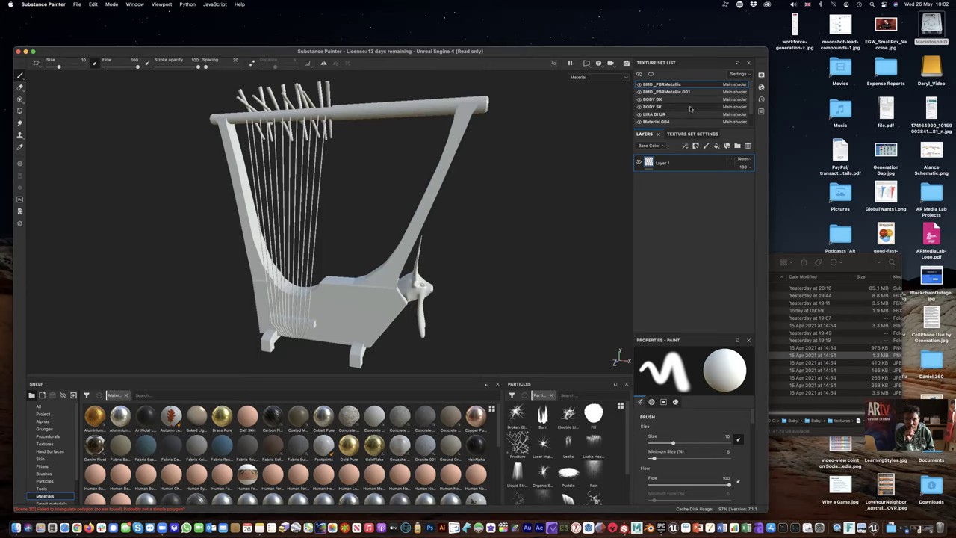
pyautogui.click(639, 85)
pyautogui.click(638, 84)
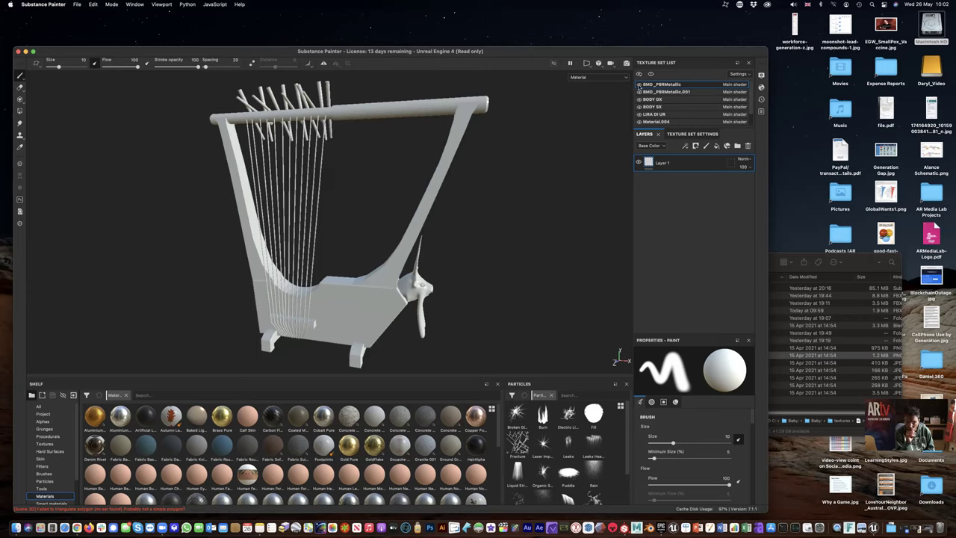
pyautogui.click(638, 85)
pyautogui.click(639, 85)
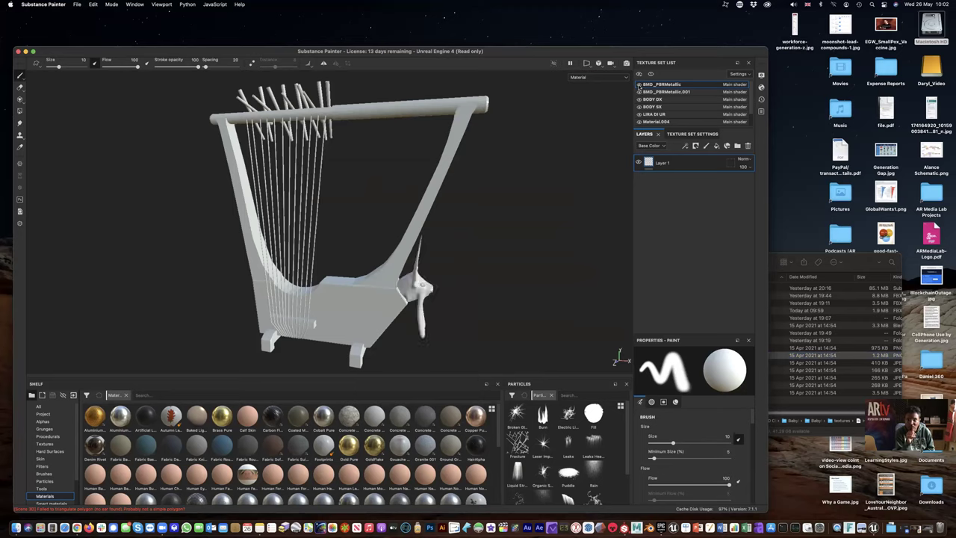
pyautogui.click(639, 84)
pyautogui.click(639, 84)
pyautogui.doubleClick(661, 85)
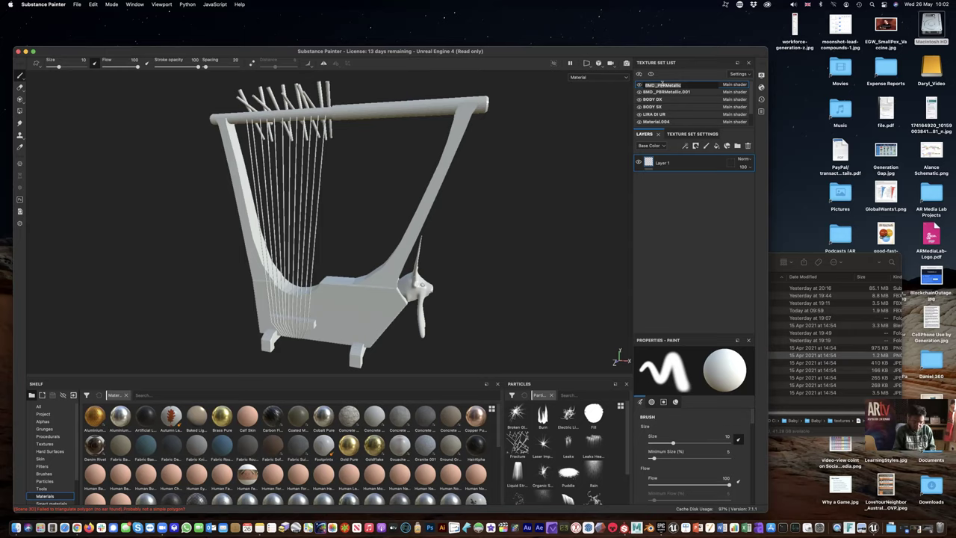
pyautogui.write('Ha')
pyautogui.press('Return')
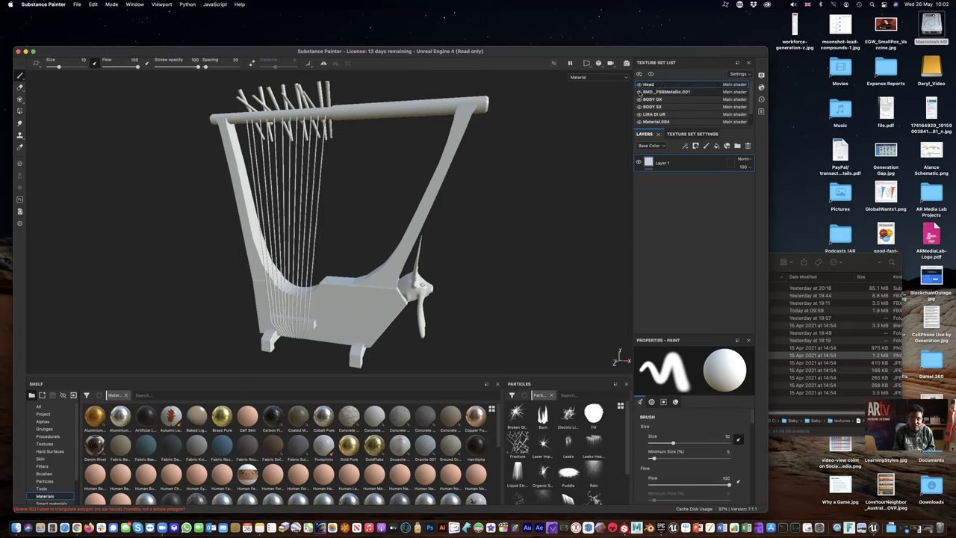
# - Rename the BMD_PBRMetallic.001 texture set as TopFrontTube
pyautogui.doubleClick(675, 92)
pyautogui.write('TTop')
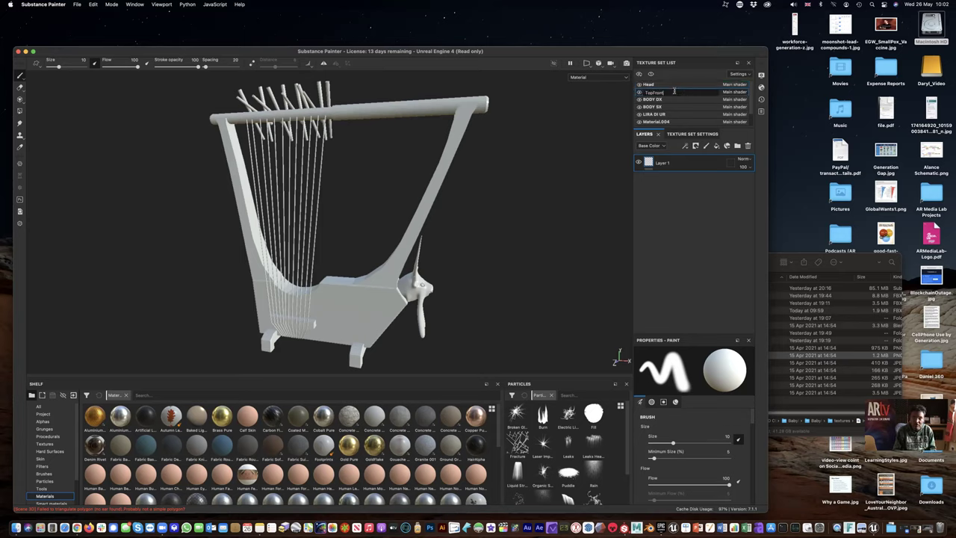
pyautogui.write('Front')
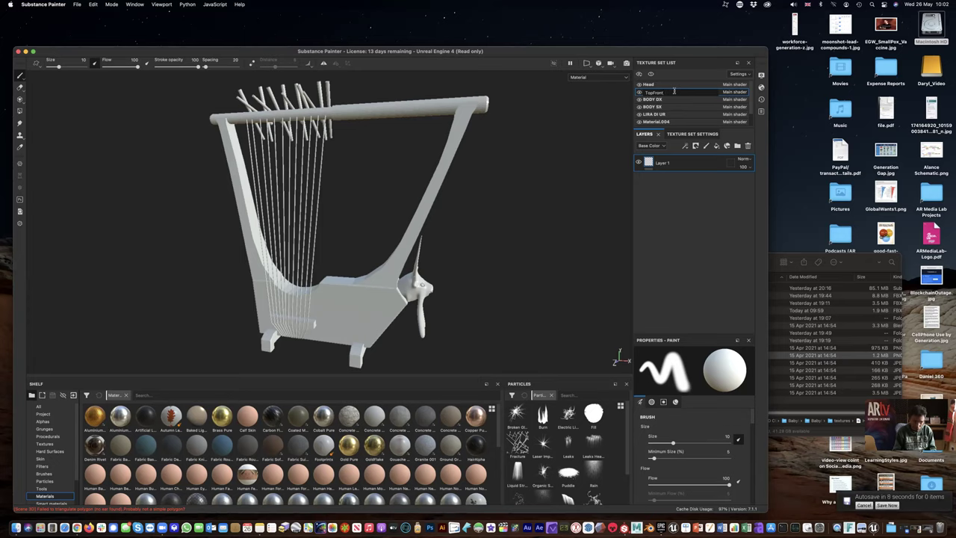
pyautogui.write('Tube')
pyautogui.click(657, 100)
# - Toggle the visibility of the BODY DX and BODY SX texture sets from both sides of the harp to identify their parts
pyautogui.click(639, 100)
pyautogui.click(639, 100)
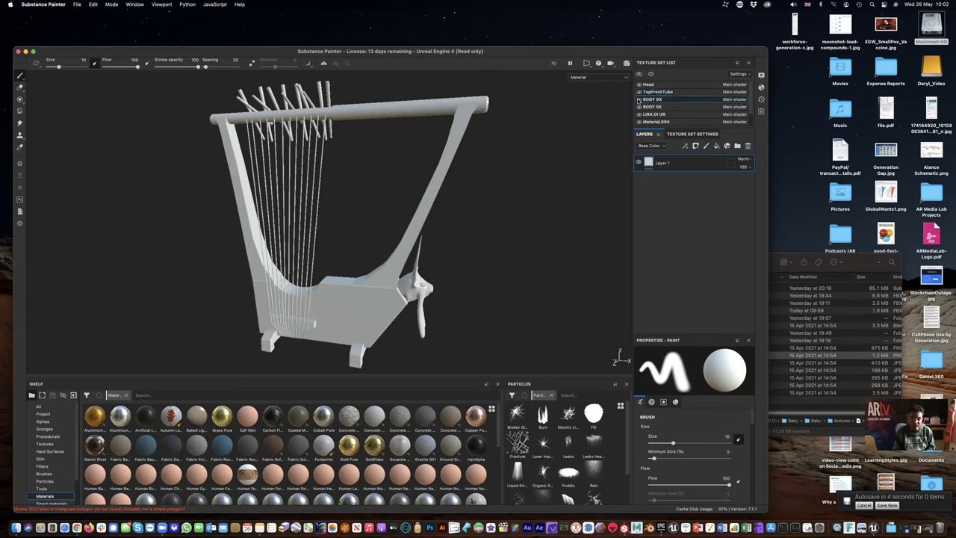
pyautogui.keyDown('alt'); pyautogui.moveTo(456, 302); pyautogui.dragTo(575, 190); pyautogui.keyUp('alt')
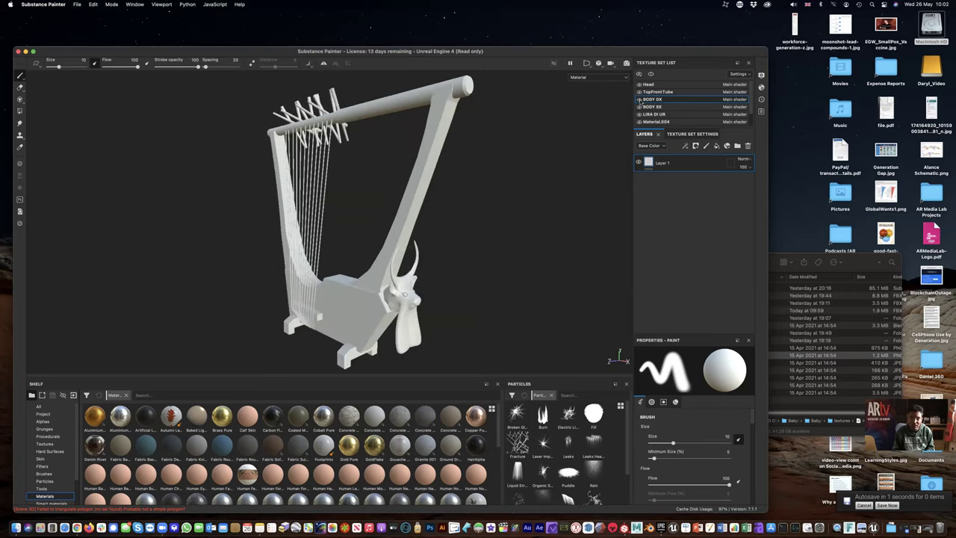
pyautogui.click(639, 100)
pyautogui.click(639, 100)
pyautogui.keyDown('alt'); pyautogui.moveTo(455, 279); pyautogui.dragTo(271, 277); pyautogui.keyUp('alt')
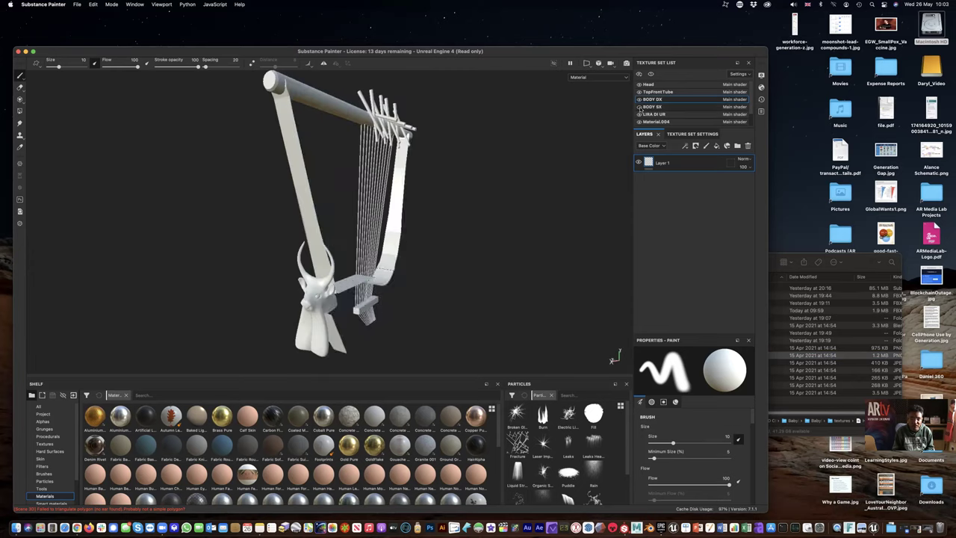
pyautogui.click(641, 109)
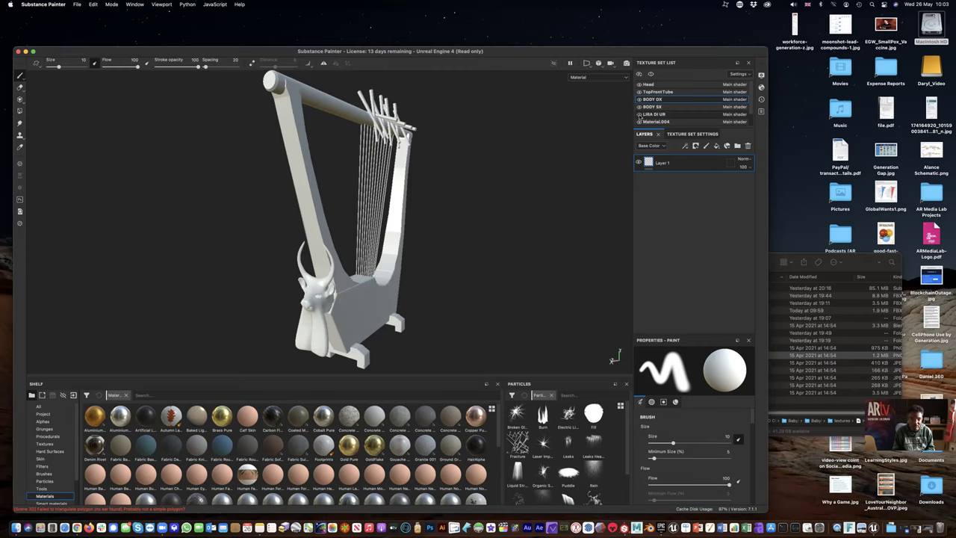
# - Rename the LIRA DI UR texture set as Eyes
pyautogui.click(662, 115)
pyautogui.doubleClick(661, 114)
pyautogui.write('Eyes')
pyautogui.press('Return')
# - Identify the part covered by the Material.004 texture set by toggling its visibility, and rename the set as Pegs
pyautogui.scroll(-2, 650, 110)
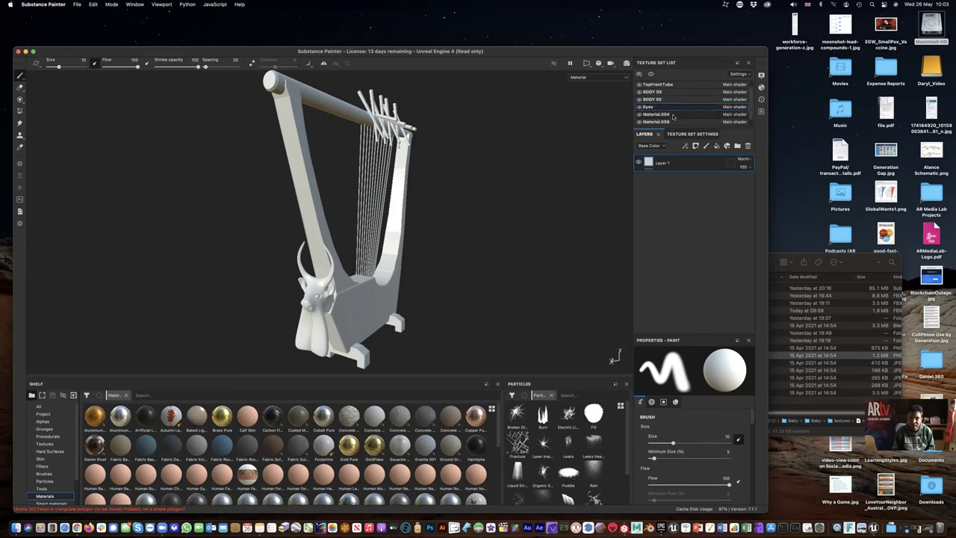
pyautogui.click(640, 108)
pyautogui.click(639, 108)
pyautogui.click(639, 108)
pyautogui.click(640, 107)
pyautogui.doubleClick(656, 109)
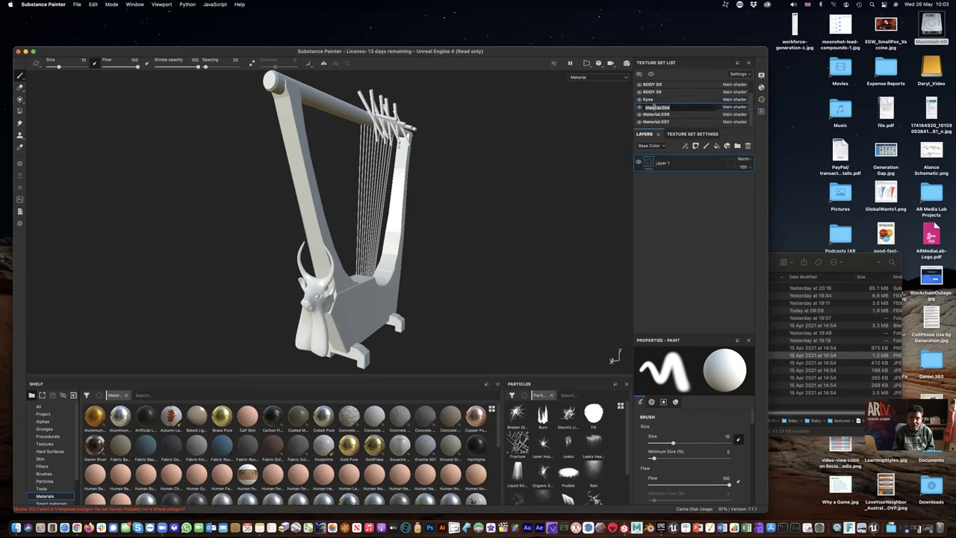
pyautogui.click(825, 361)
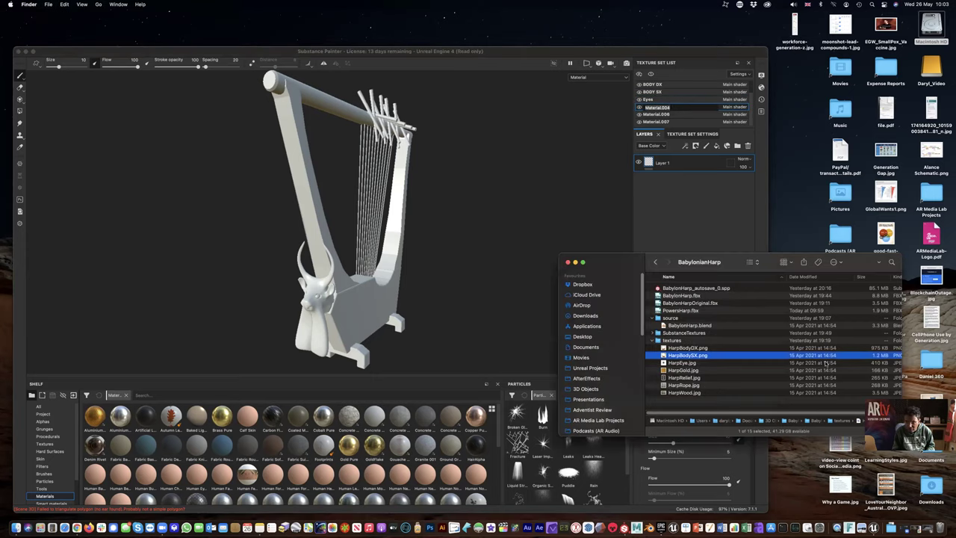
pyautogui.click(656, 105)
pyautogui.doubleClick(659, 107)
pyautogui.write('Pegs')
pyautogui.press('Return')
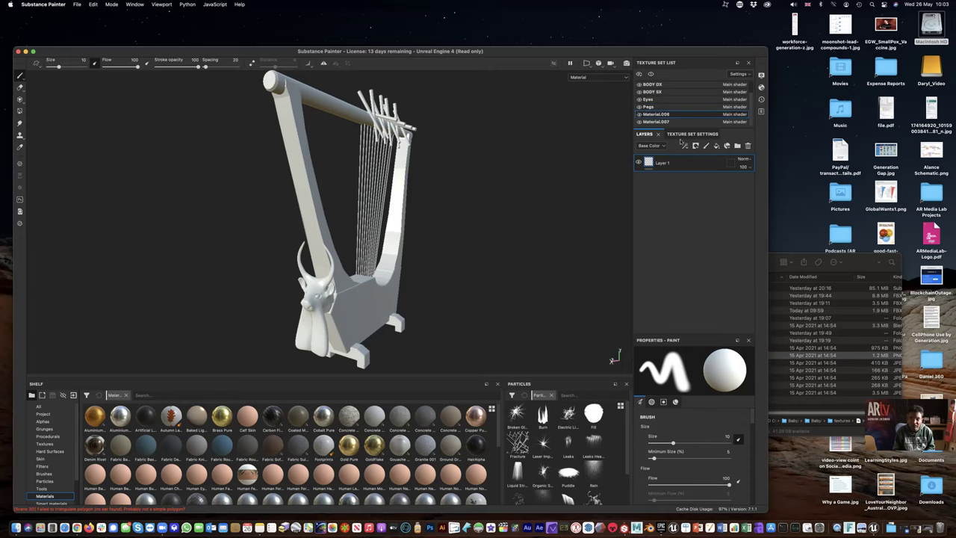
# - Preview HarpRelief.jpg from the textures folder and rename the Material.006 texture set as Relief
pyautogui.click(798, 344)
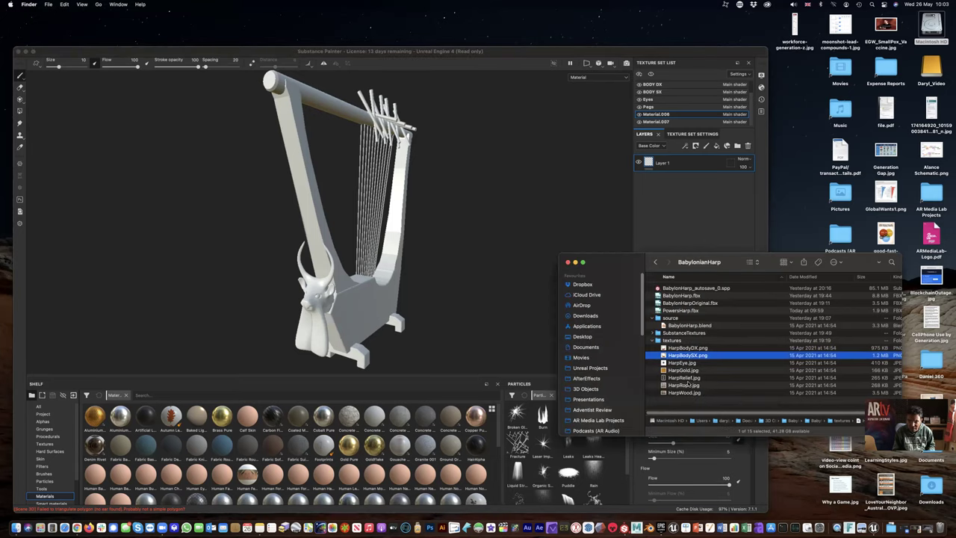
pyautogui.doubleClick(680, 378)
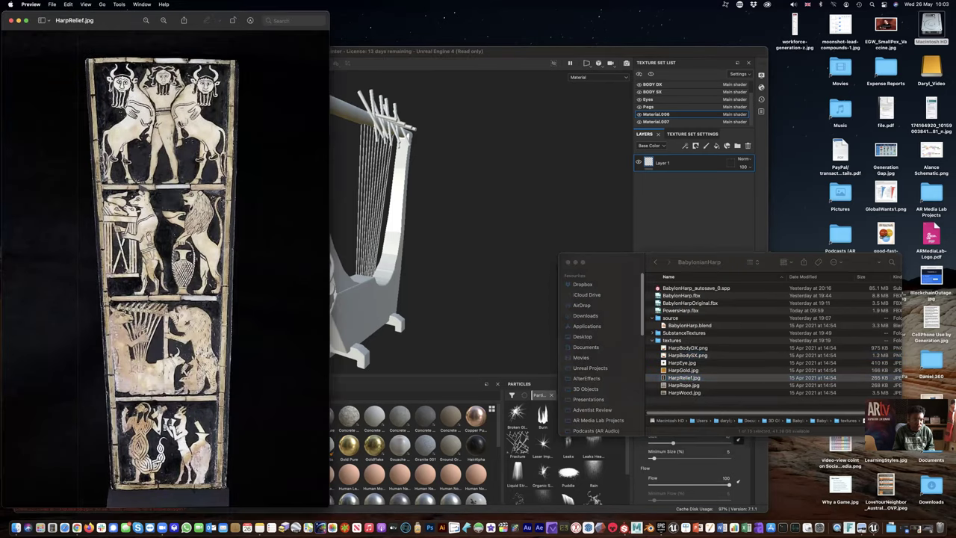
pyautogui.click(11, 20)
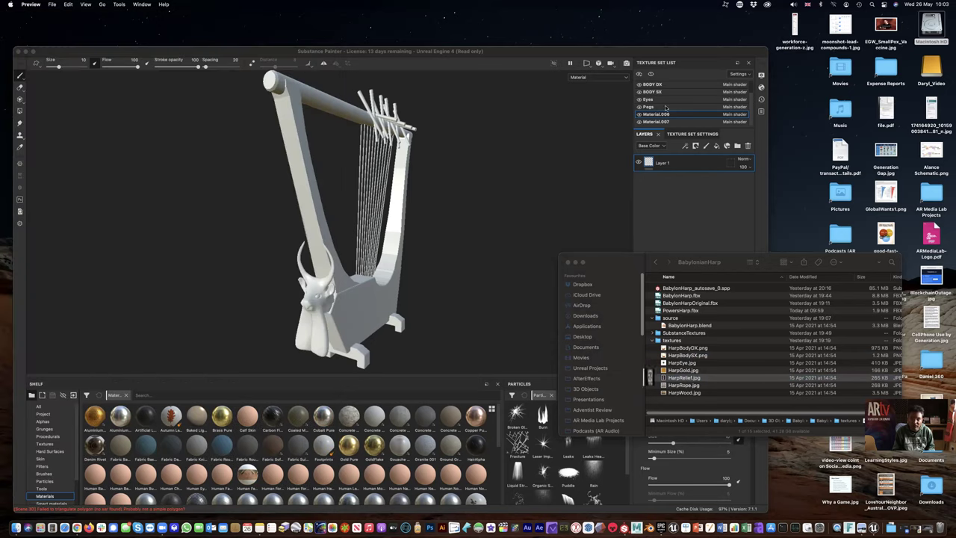
pyautogui.click(664, 116)
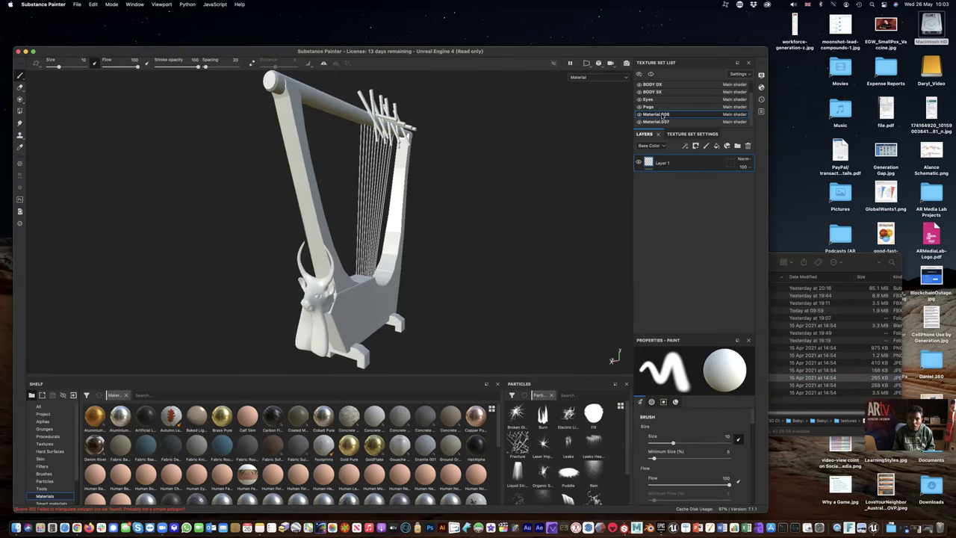
pyautogui.write('Relief')
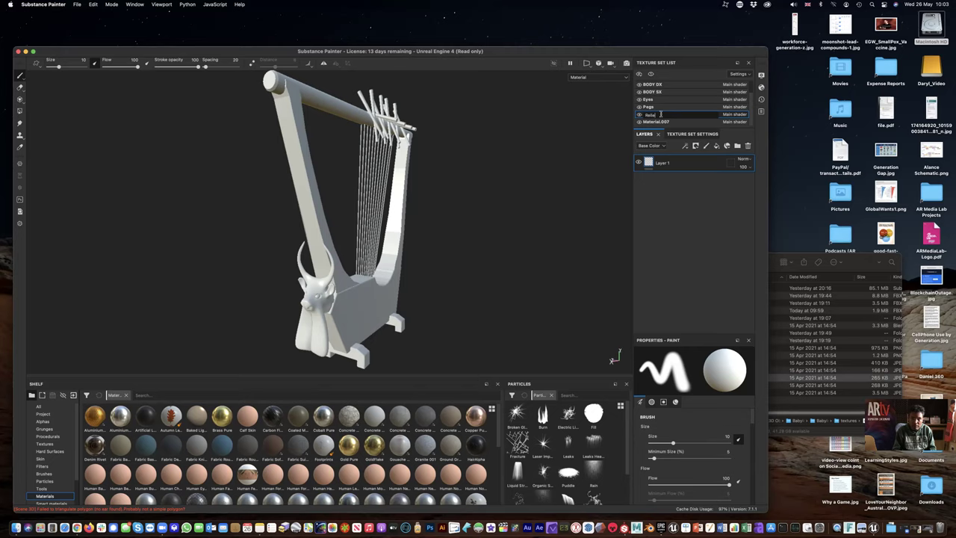
pyautogui.press('Return')
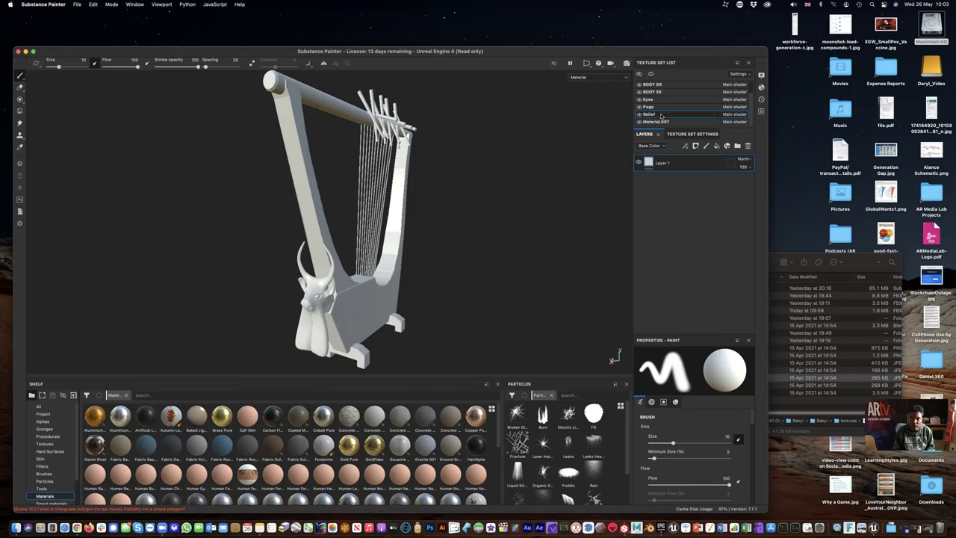
# - Rename the Material.007 texture set as Strings
pyautogui.click(658, 123)
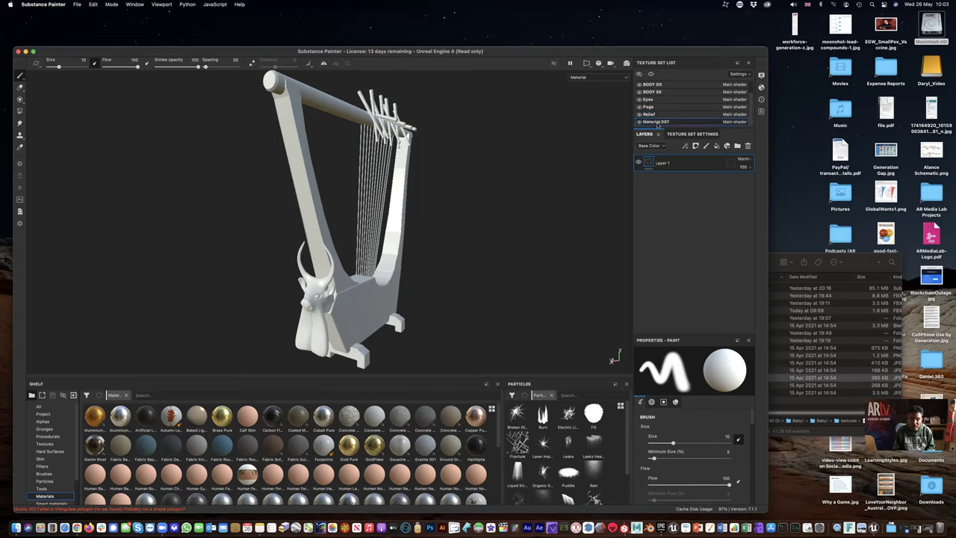
pyautogui.doubleClick(657, 123)
pyautogui.write('Strings')
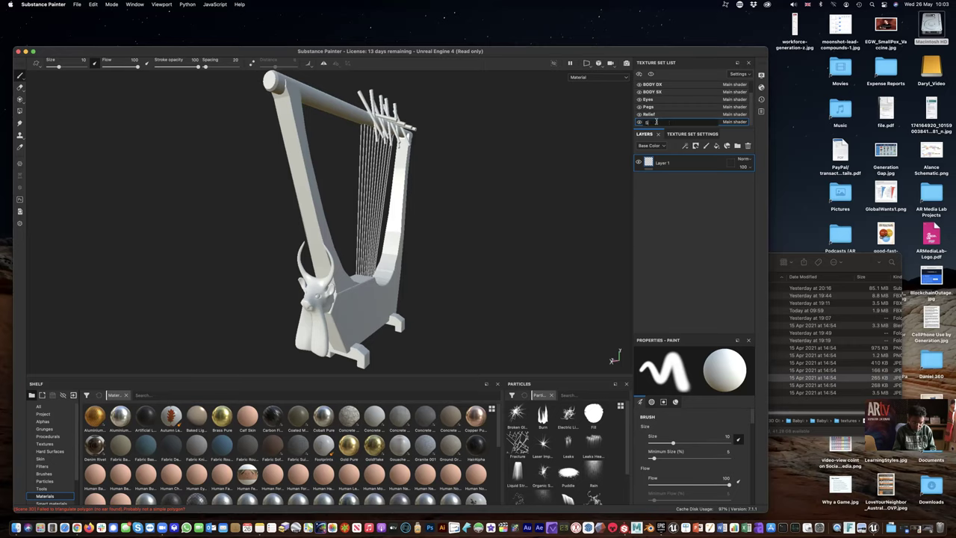
pyautogui.press('Return')
pyautogui.scroll(2, 664, 117)
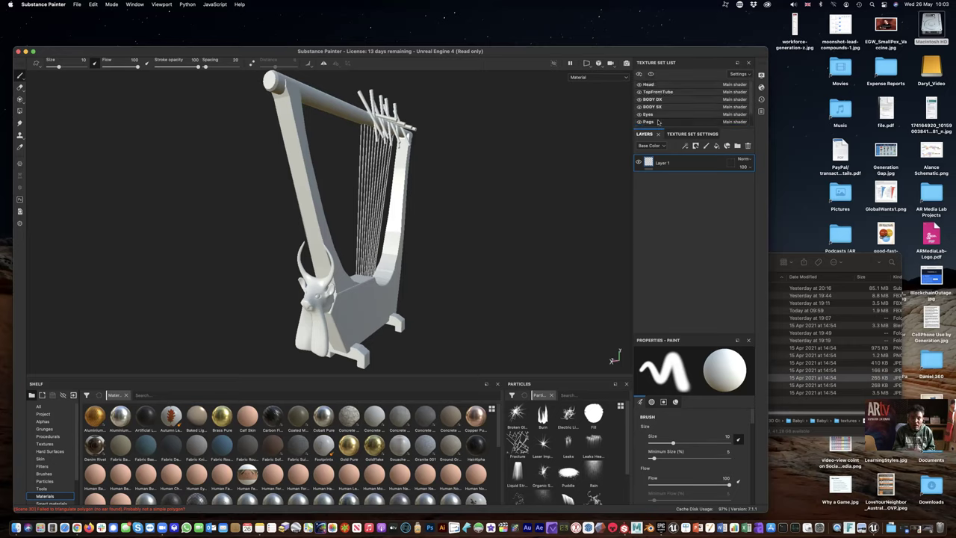
# - Replace the default paint layer of the Relief texture set with a fill layer
pyautogui.scroll(-2, 659, 118)
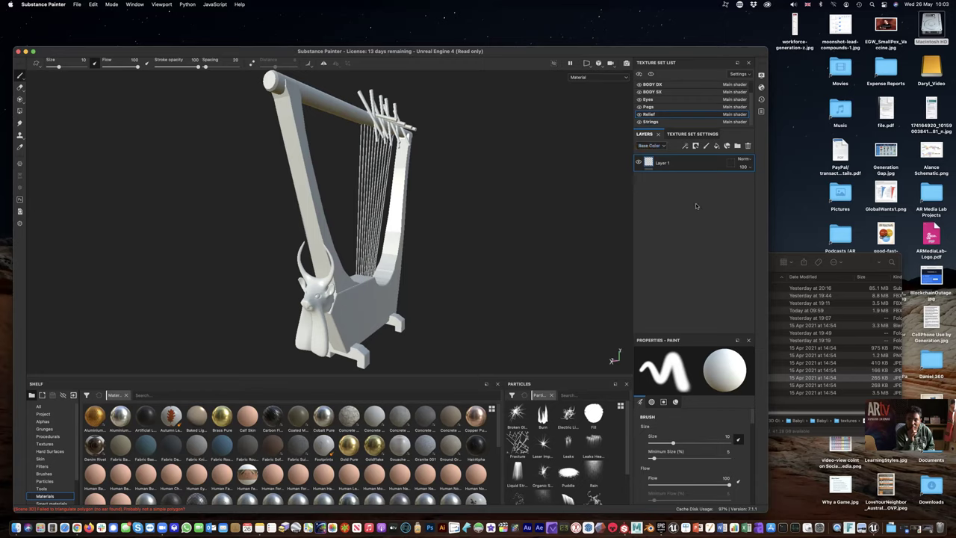
pyautogui.click(640, 163)
pyautogui.click(639, 163)
pyautogui.press('Delete')
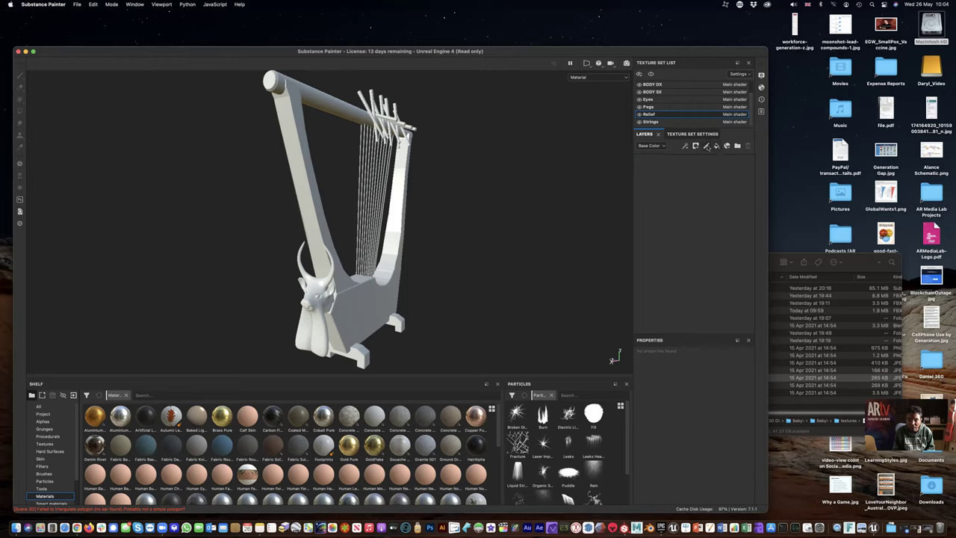
pyautogui.click(707, 146)
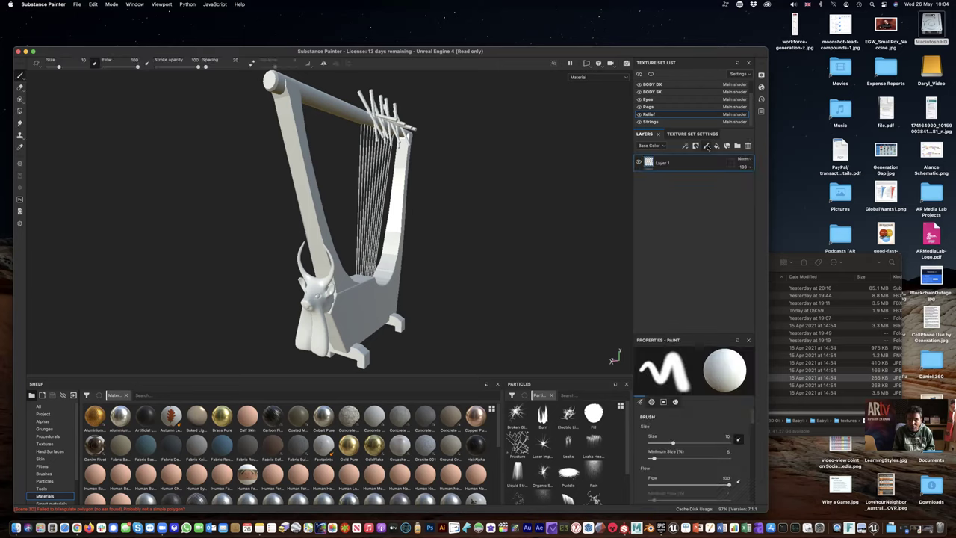
pyautogui.press('super+z')
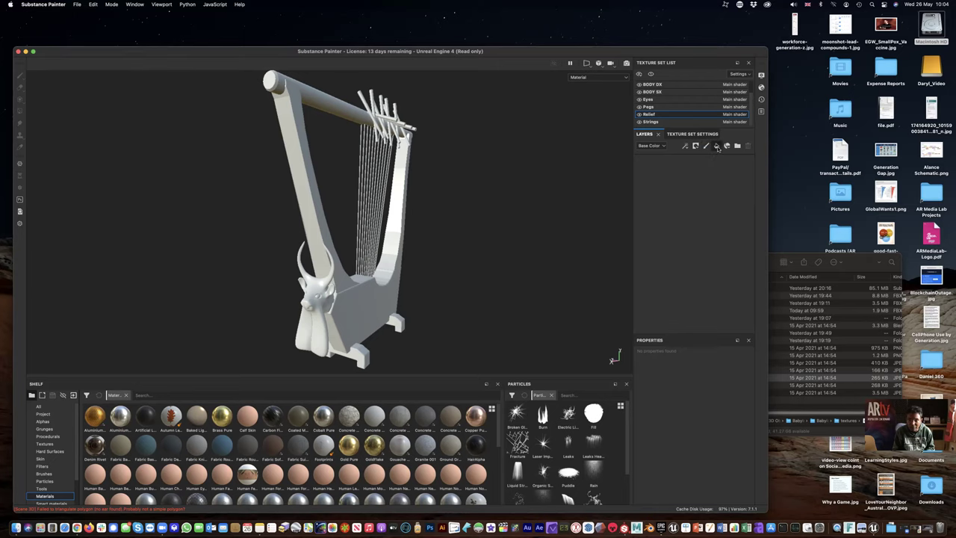
pyautogui.click(718, 147)
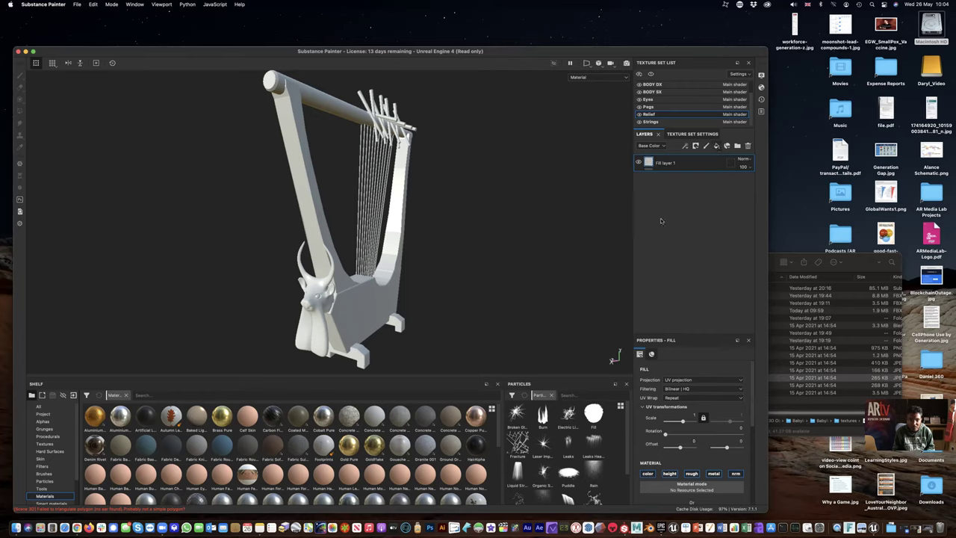
# - Assign the project's HarpRelief image as the fill layer's base color and check it on the front relief strip of the harp
pyautogui.click(51, 416)
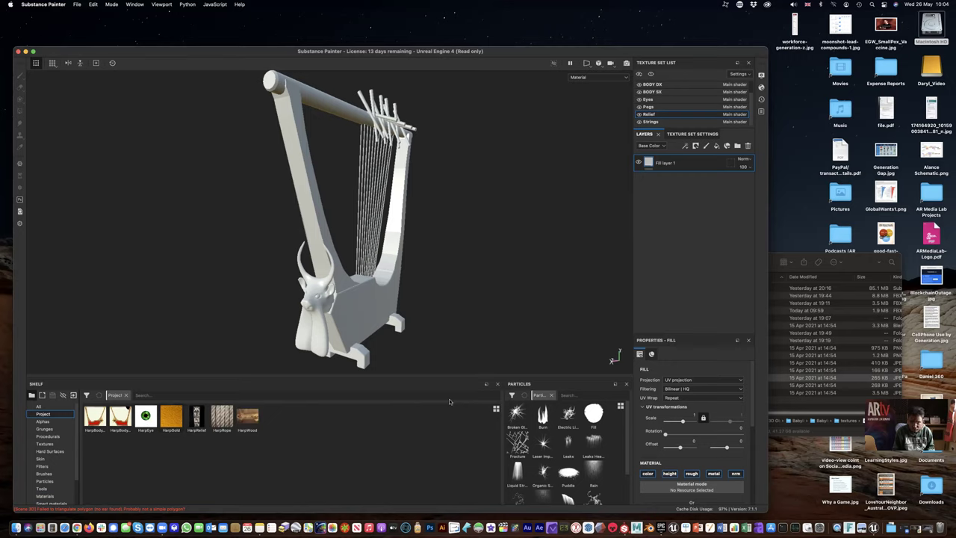
pyautogui.scroll(-3, 706, 455)
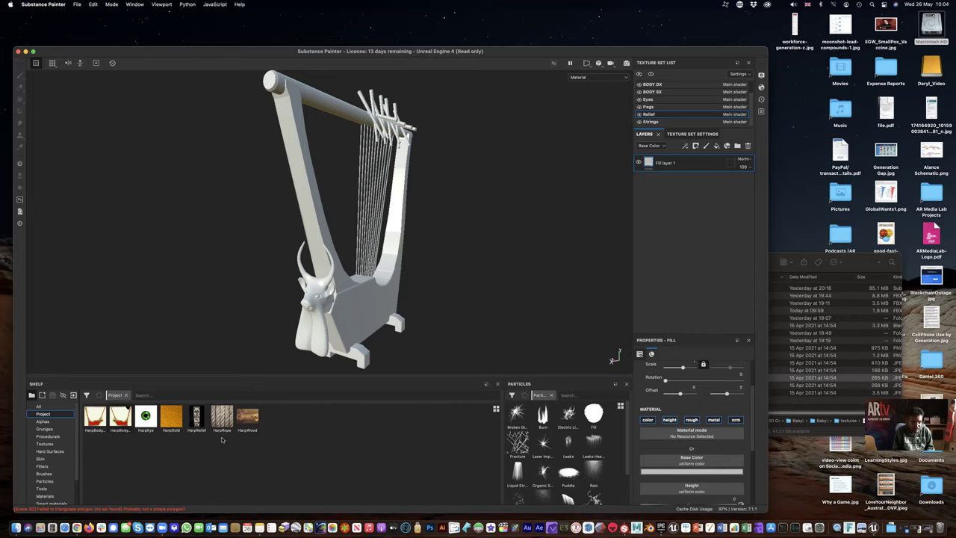
pyautogui.moveTo(197, 416); pyautogui.dragTo(684, 468)
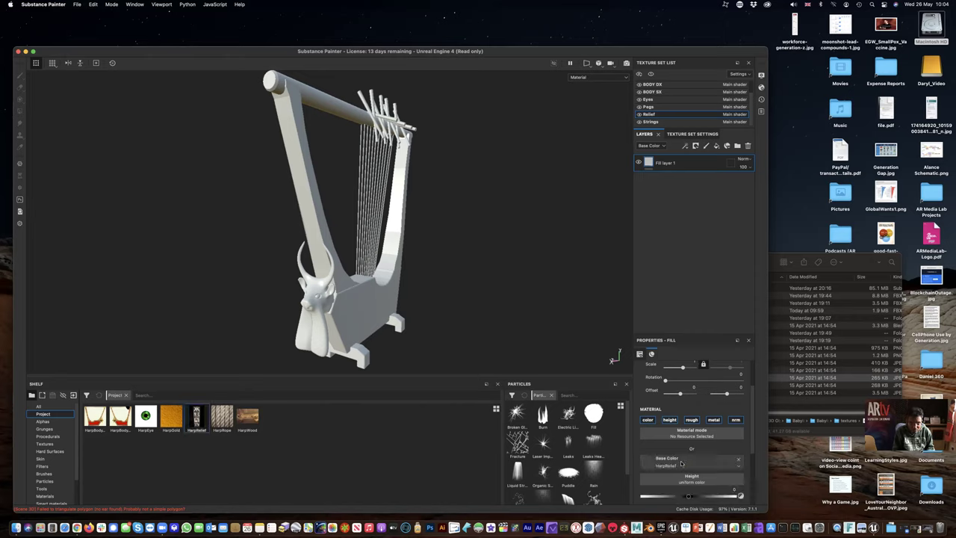
pyautogui.scroll(4, 341, 298)
pyautogui.scroll(3, 340, 299)
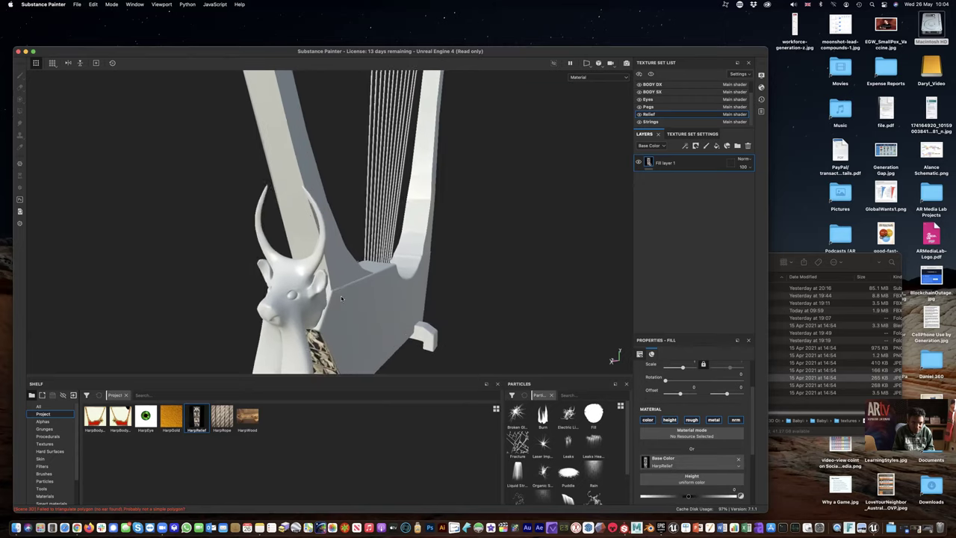
pyautogui.keyDown('alt'); pyautogui.moveTo(323, 326); pyautogui.dragTo(215, 200); pyautogui.keyUp('alt')
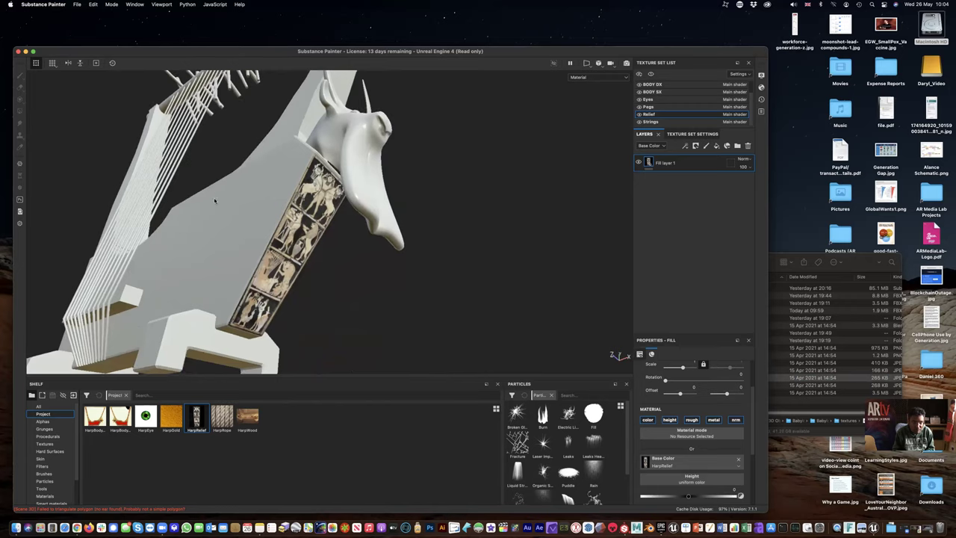
pyautogui.click(250, 252)
pyautogui.moveTo(263, 260)
pyautogui.keyDown('alt'); pyautogui.mouseDown()
pyautogui.moveTo(240, 261)
pyautogui.moveTo(258, 270)
pyautogui.mouseUp(); pyautogui.keyUp('alt')
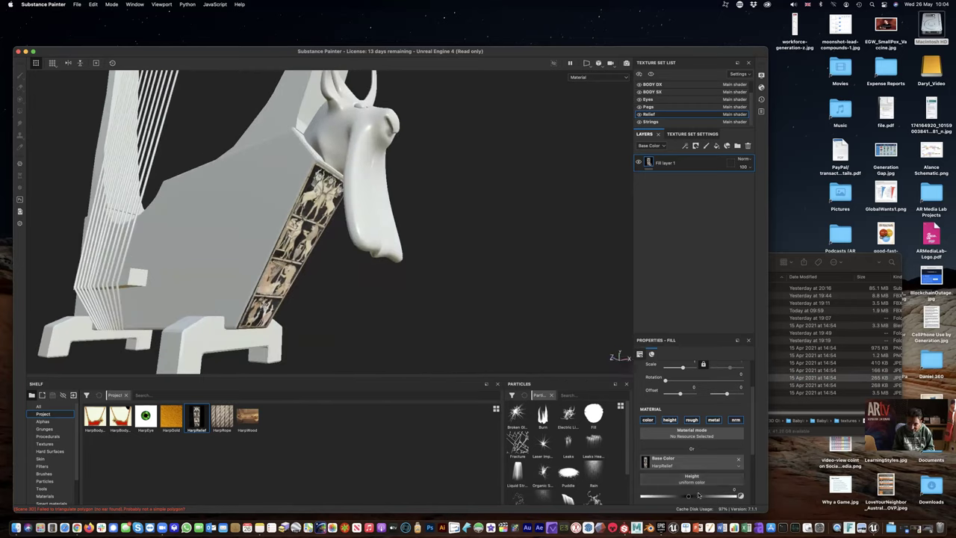
# - Turn off the height, roughness, metallic and normal channels of the Relief fill layer, leaving only color
pyautogui.click(689, 420)
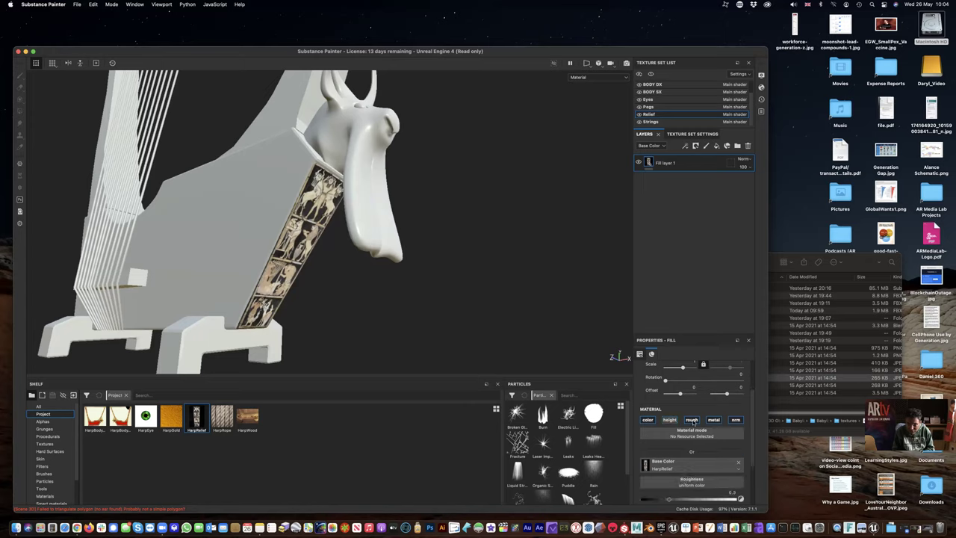
pyautogui.click(715, 420)
pyautogui.click(736, 421)
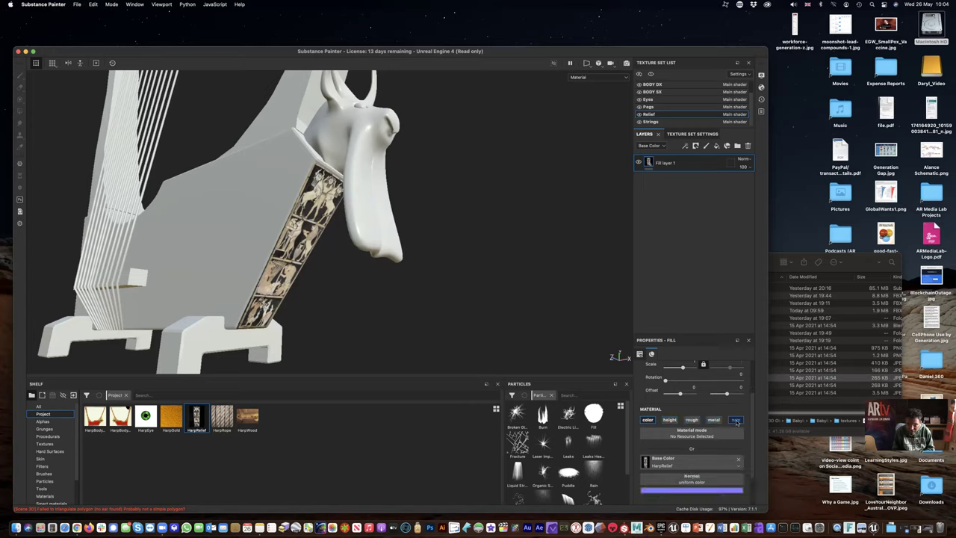
pyautogui.click(736, 421)
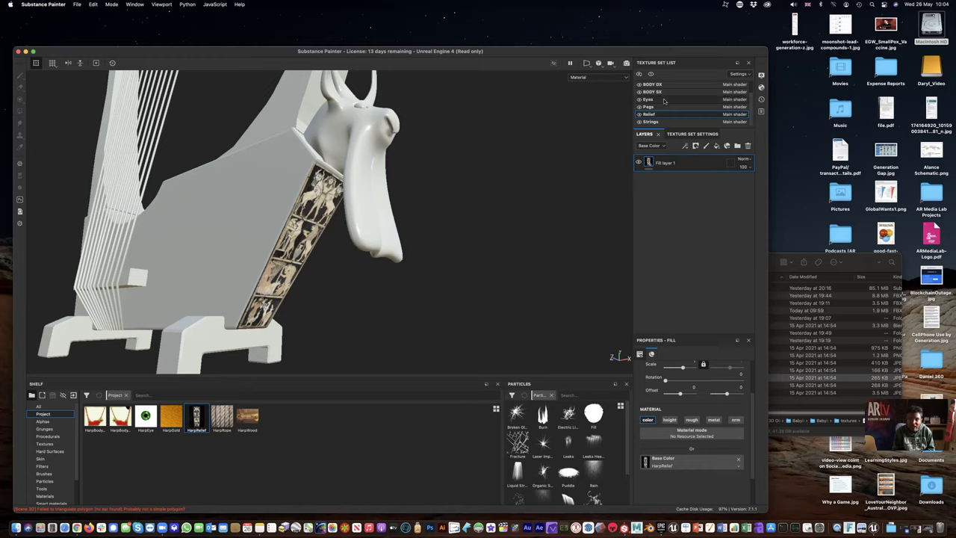
# - Replace the default layer of the Eyes texture set with a fill layer that uses only the color channel
pyautogui.click(662, 100)
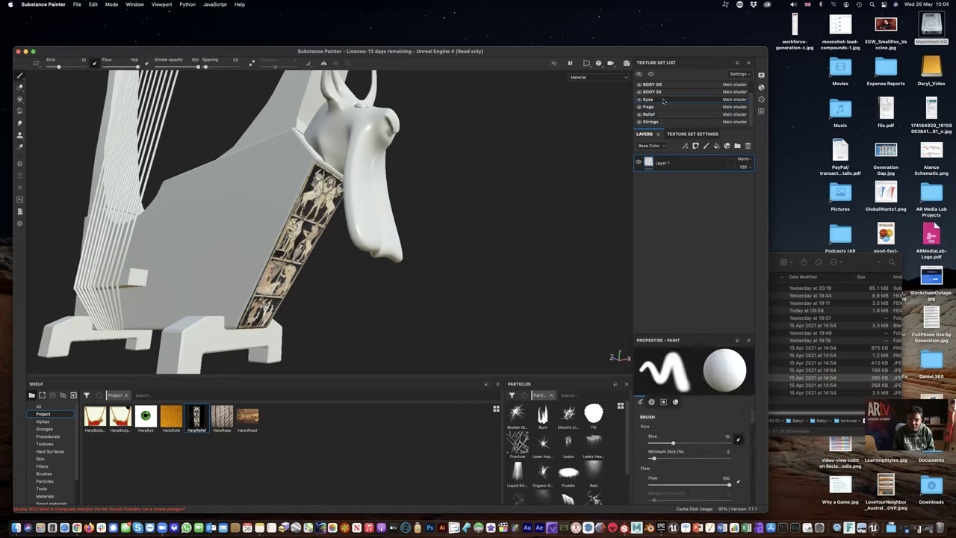
pyautogui.doubleClick(682, 166)
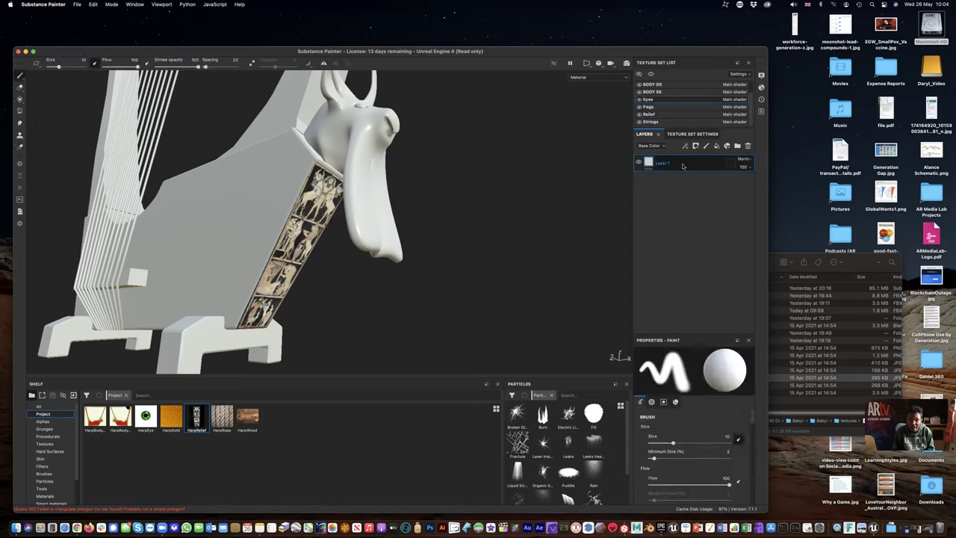
pyautogui.press('Delete')
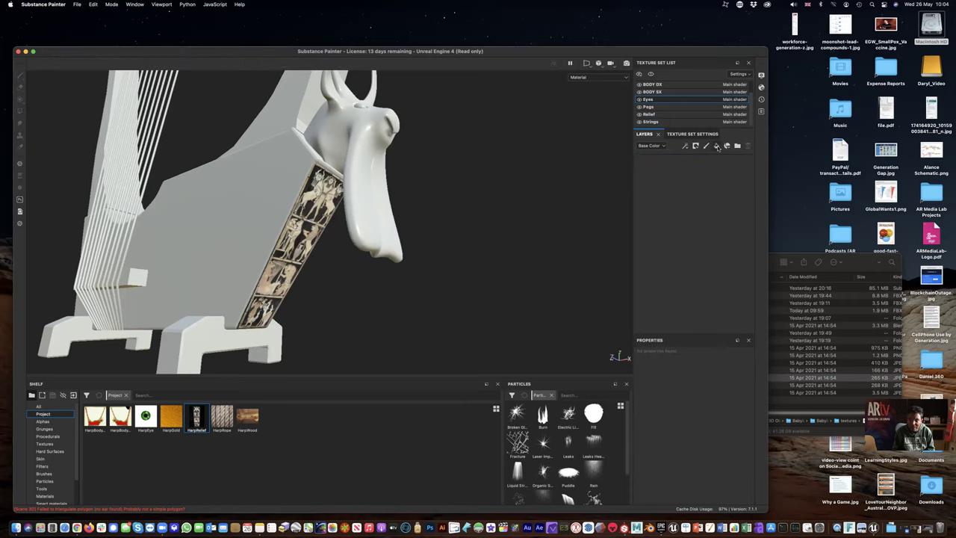
pyautogui.click(717, 146)
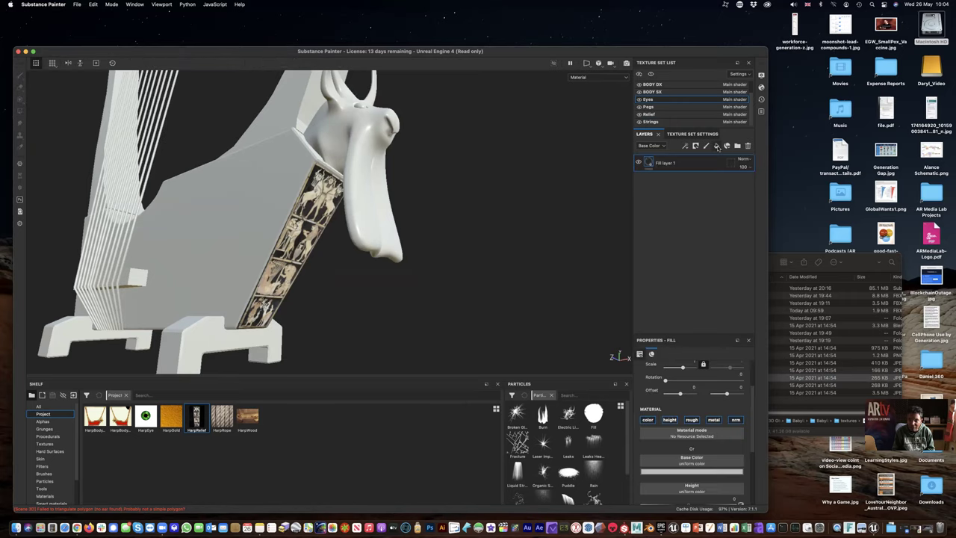
pyautogui.click(670, 420)
pyautogui.click(692, 419)
pyautogui.click(713, 419)
pyautogui.click(735, 420)
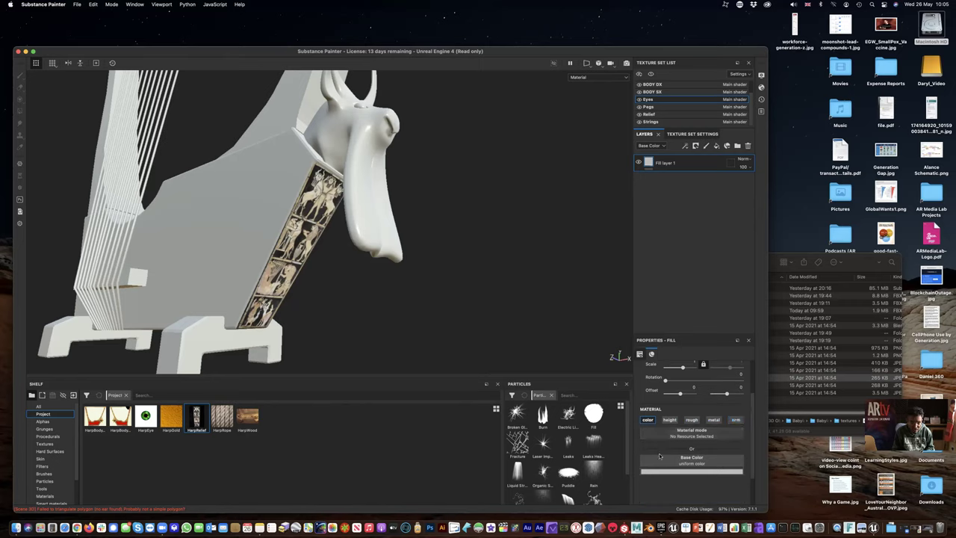
# - Assign the HarpEye image as the base color of the Eyes fill layer and inspect both eyes up close
pyautogui.moveTo(146, 420); pyautogui.dragTo(687, 465)
pyautogui.keyDown('alt'); pyautogui.moveTo(434, 226); pyautogui.dragTo(363, 218); pyautogui.keyUp('alt')
pyautogui.scroll(-2, 363, 218)
pyautogui.scroll(8, 363, 218)
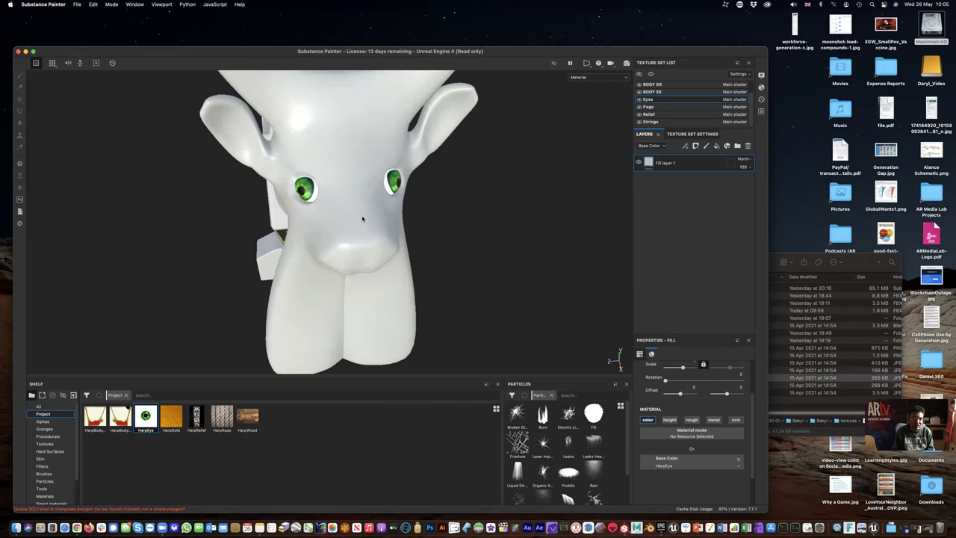
pyautogui.scroll(8, 363, 218)
pyautogui.keyDown('alt'); pyautogui.moveTo(436, 247); pyautogui.dragTo(356, 269); pyautogui.keyUp('alt')
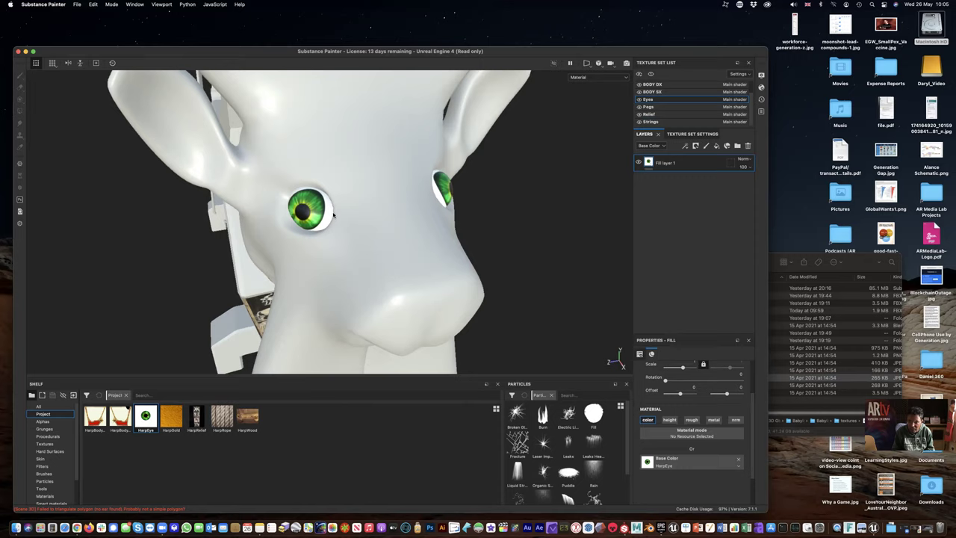
# - Set the UV scale of the Eyes fill layer to 0.8 and check the fit of the iris on both eyes
pyautogui.scroll(2, 639, 394)
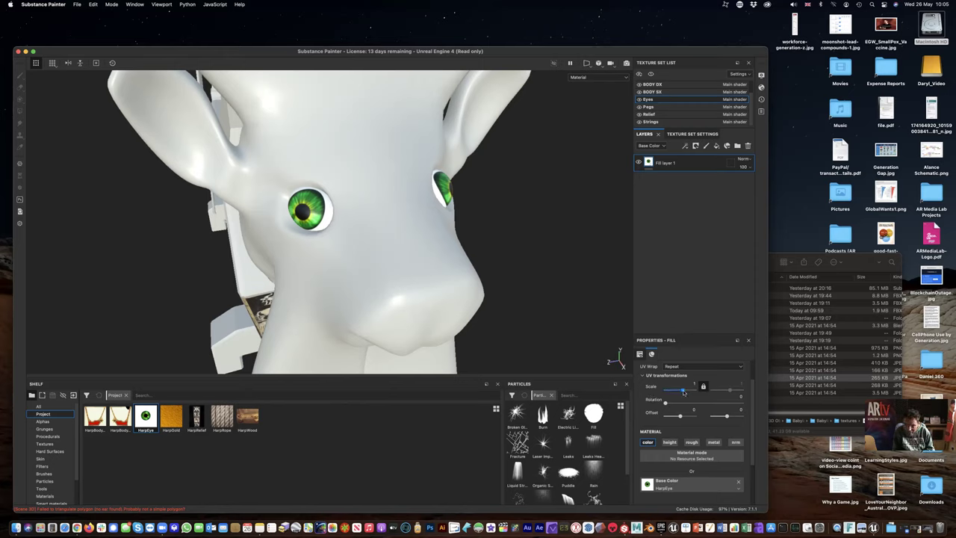
pyautogui.moveTo(683, 391); pyautogui.dragTo(682, 393)
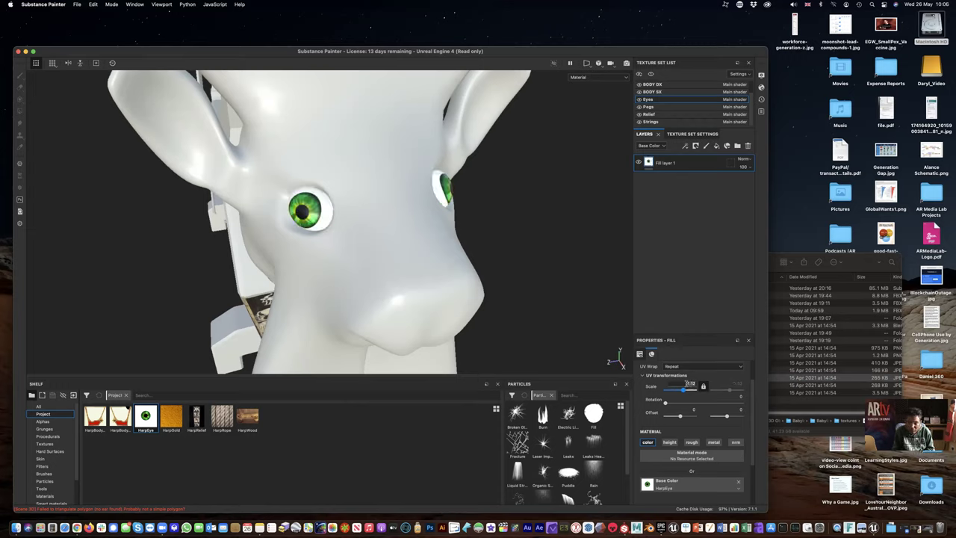
pyautogui.click(683, 390)
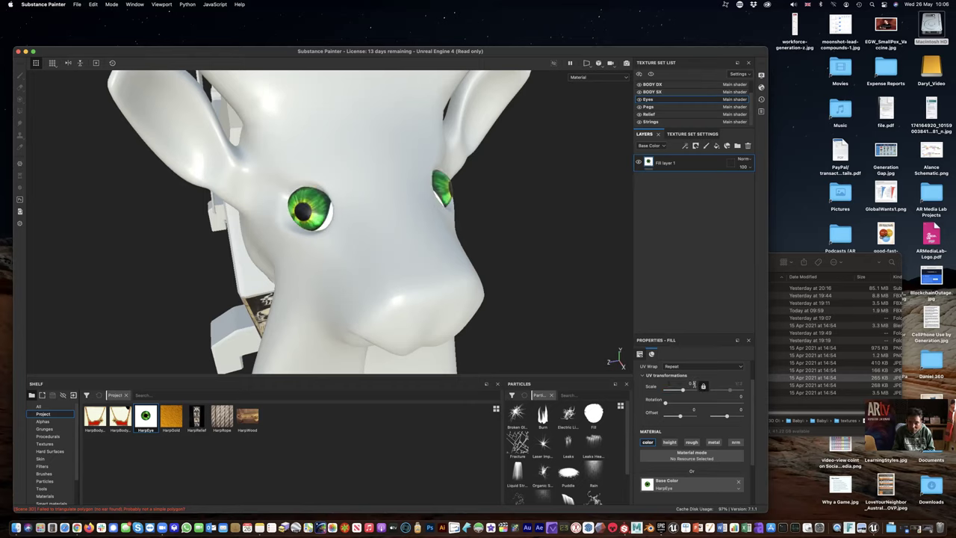
pyautogui.scroll(-1, 694, 385)
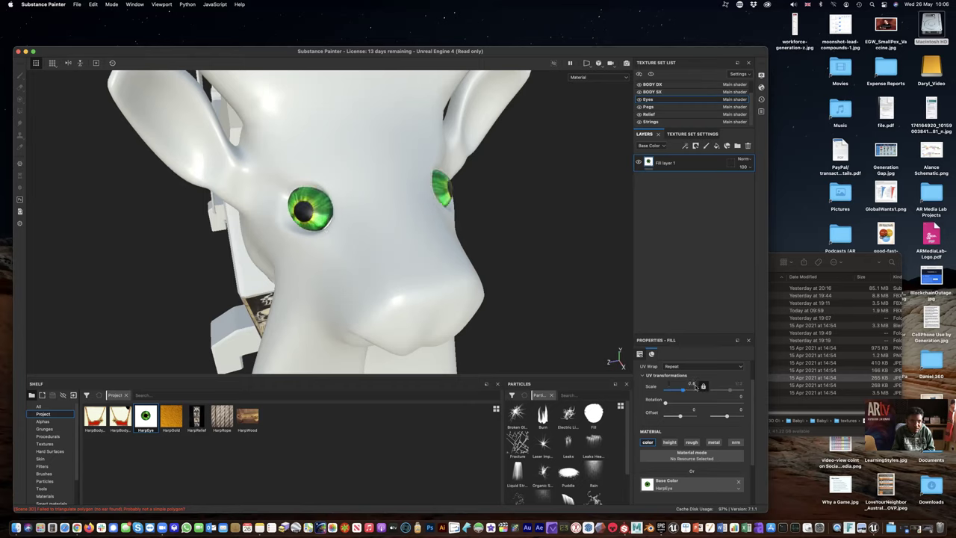
pyautogui.keyDown('alt'); pyautogui.moveTo(393, 284); pyautogui.dragTo(524, 277); pyautogui.keyUp('alt')
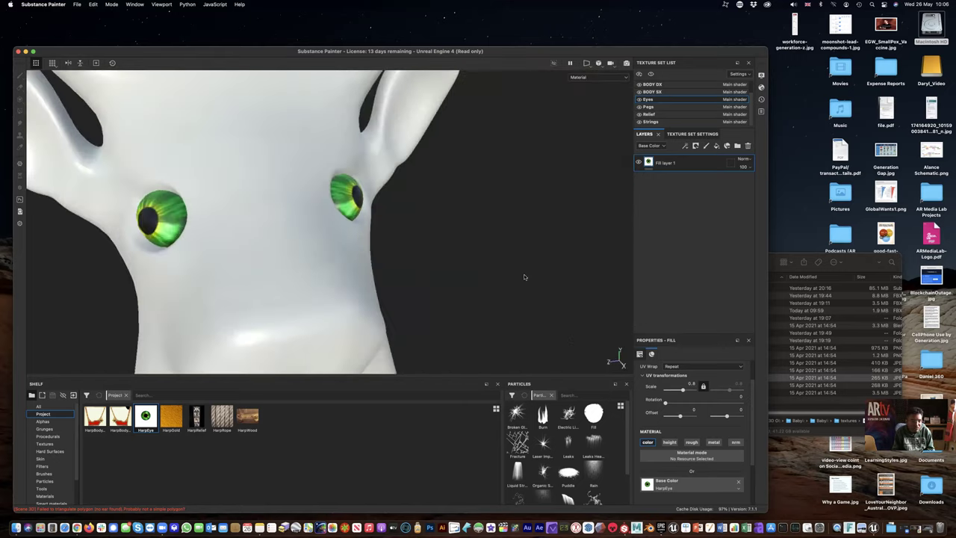
pyautogui.scroll(-10, 292, 291)
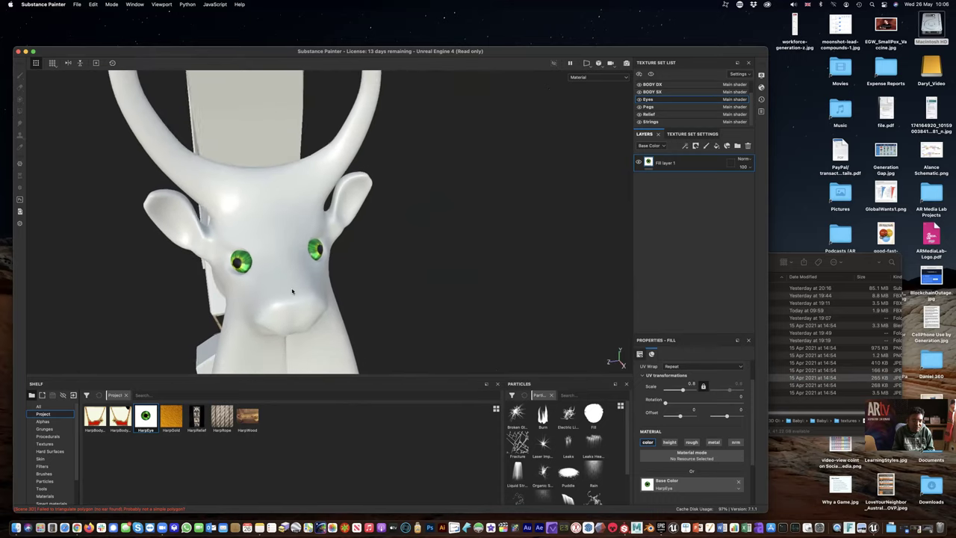
pyautogui.keyDown('alt'); pyautogui.moveTo(256, 304); pyautogui.dragTo(366, 245); pyautogui.keyUp('alt')
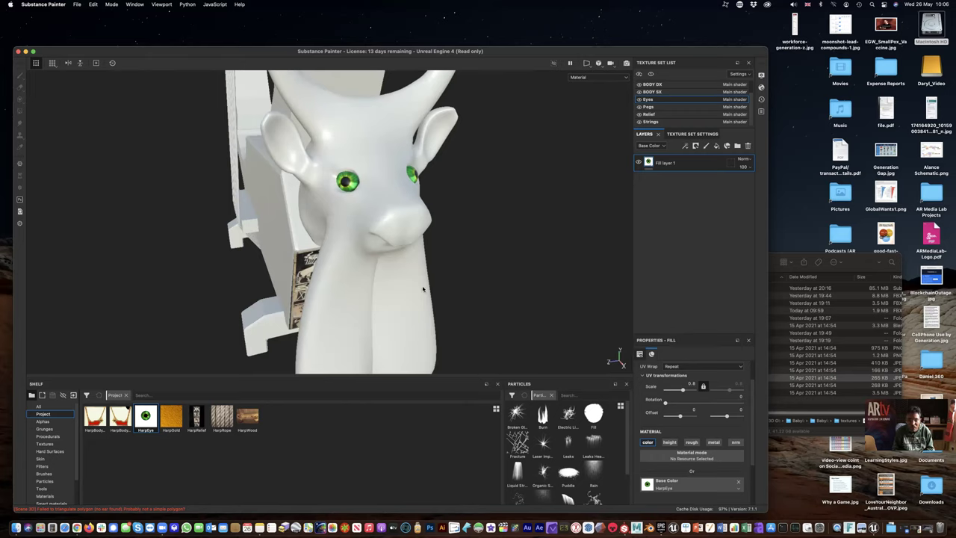
# - Rotate the eye texture's UVs to 313.89 and check the pupils on both sides of the head
pyautogui.moveTo(665, 403)
pyautogui.mouseDown()
pyautogui.moveTo(698, 404)
pyautogui.moveTo(656, 404)
pyautogui.mouseUp()
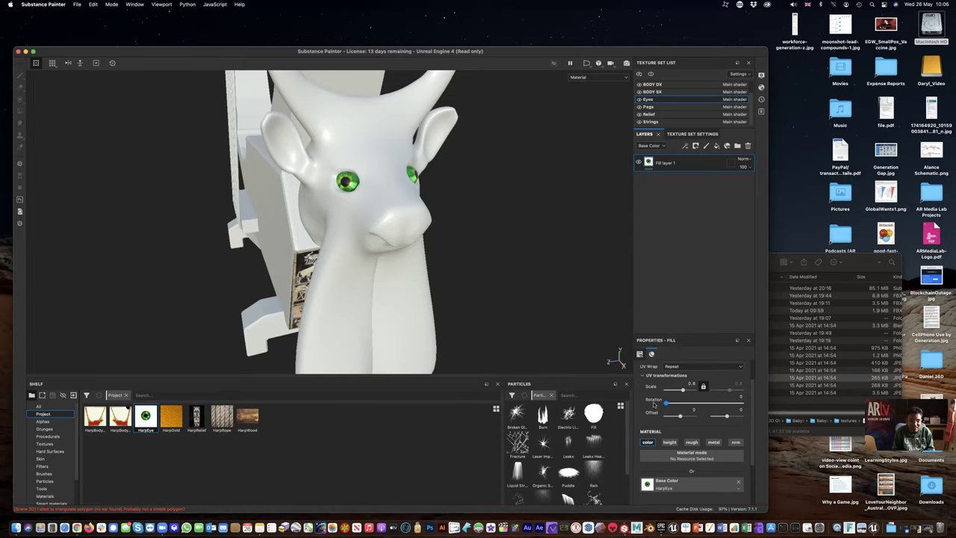
pyautogui.moveTo(665, 404); pyautogui.dragTo(732, 402)
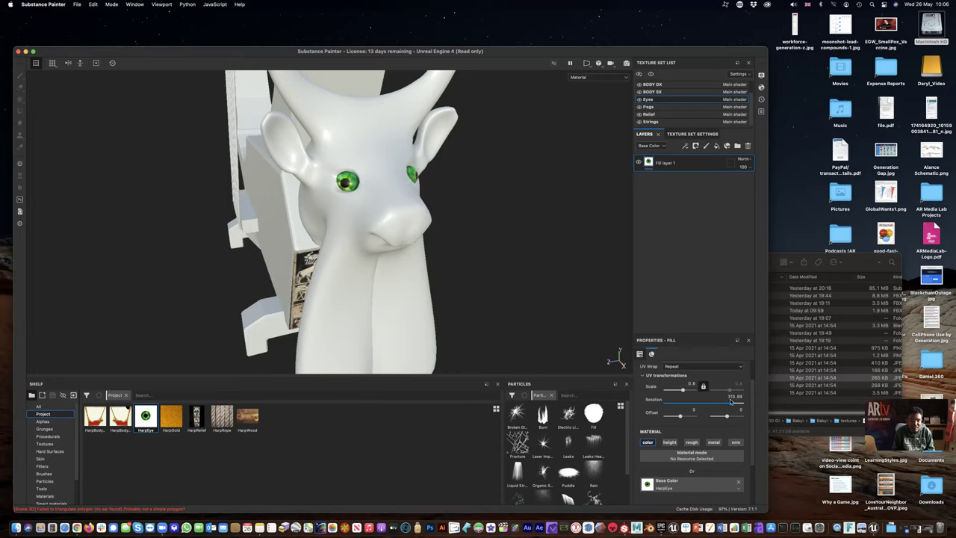
pyautogui.keyDown('alt'); pyautogui.moveTo(288, 216); pyautogui.dragTo(182, 196); pyautogui.keyUp('alt')
pyautogui.keyDown('alt'); pyautogui.moveTo(439, 229); pyautogui.dragTo(455, 335); pyautogui.keyUp('alt')
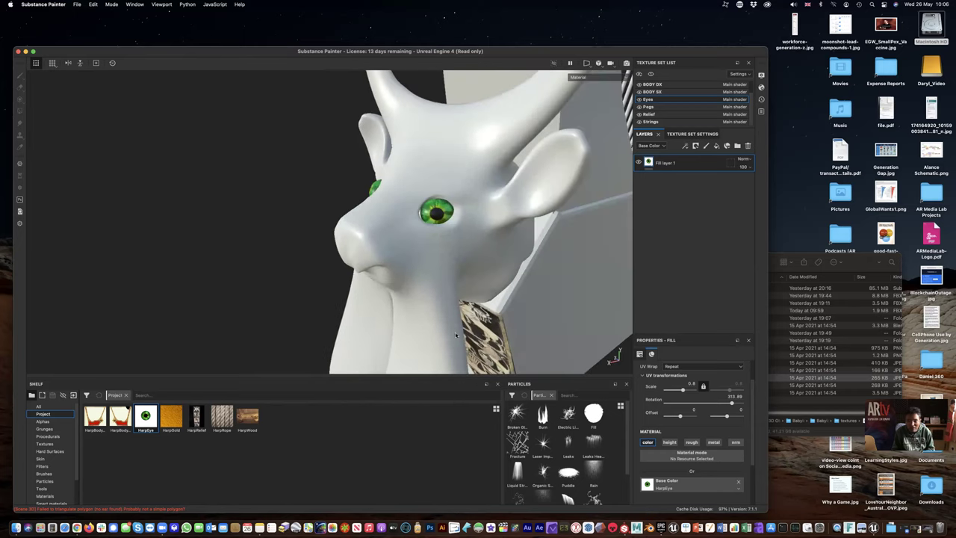
# - Set the UV scale of the Eyes fill layer to 0.76 and review the eyes and the whole harp
pyautogui.doubleClick(693, 384)
pyautogui.write('0.7')
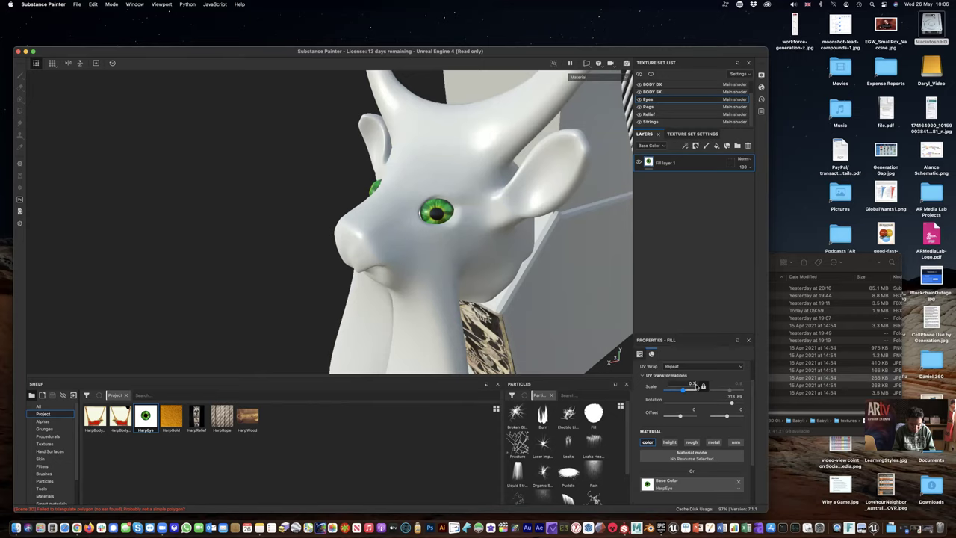
pyautogui.write('6')
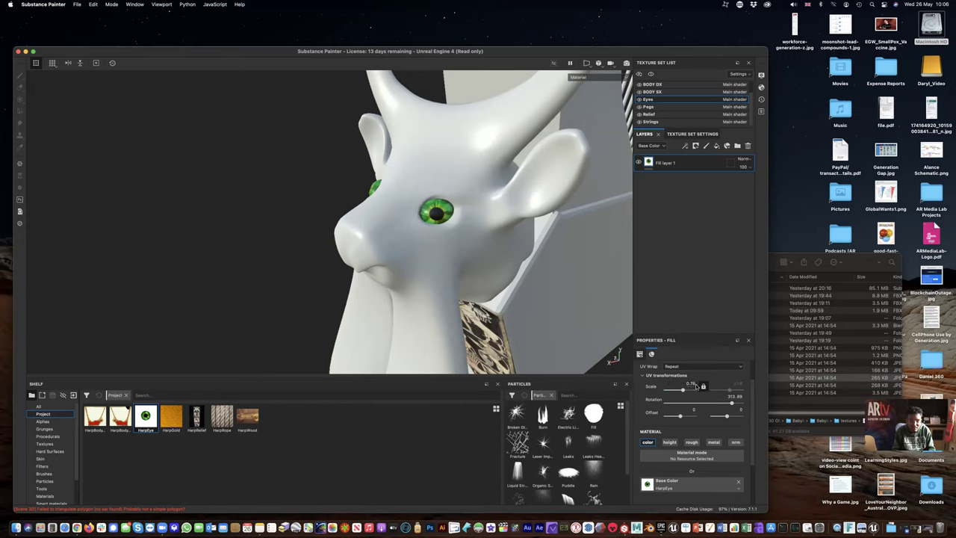
pyautogui.press('Return')
pyautogui.keyDown('alt'); pyautogui.moveTo(454, 276); pyautogui.dragTo(341, 273); pyautogui.keyUp('alt')
pyautogui.keyDown('alt'); pyautogui.moveTo(251, 284); pyautogui.dragTo(190, 288); pyautogui.keyUp('alt')
pyautogui.keyDown('alt'); pyautogui.moveTo(191, 288); pyautogui.dragTo(111, 273, button='right'); pyautogui.keyUp('alt')
pyautogui.keyDown('alt'); pyautogui.moveTo(166, 267); pyautogui.dragTo(394, 258); pyautogui.keyUp('alt')
pyautogui.scroll(-5, 395, 258)
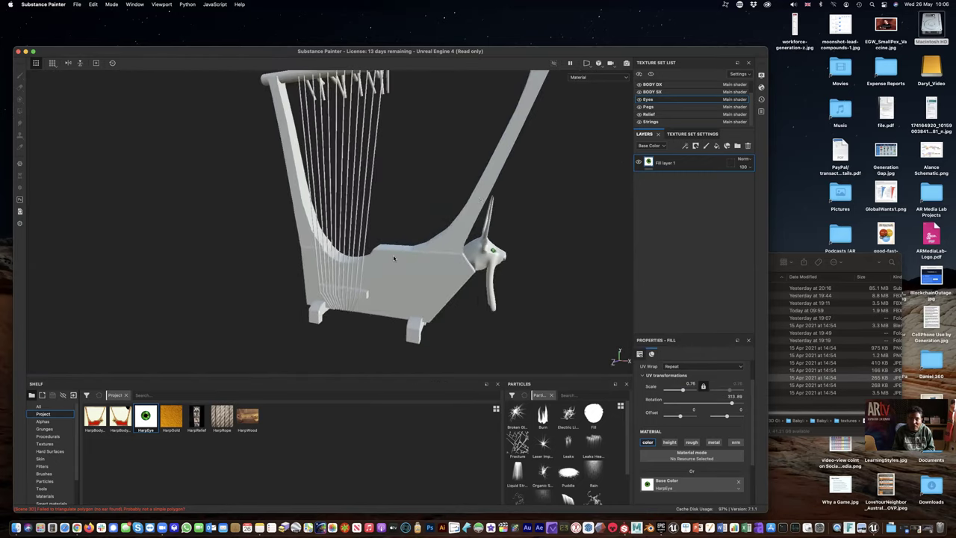
# - Toggle the BODY DX texture set's visibility to identify its part, and replace its paint layer with a color-only fill layer
pyautogui.click(667, 85)
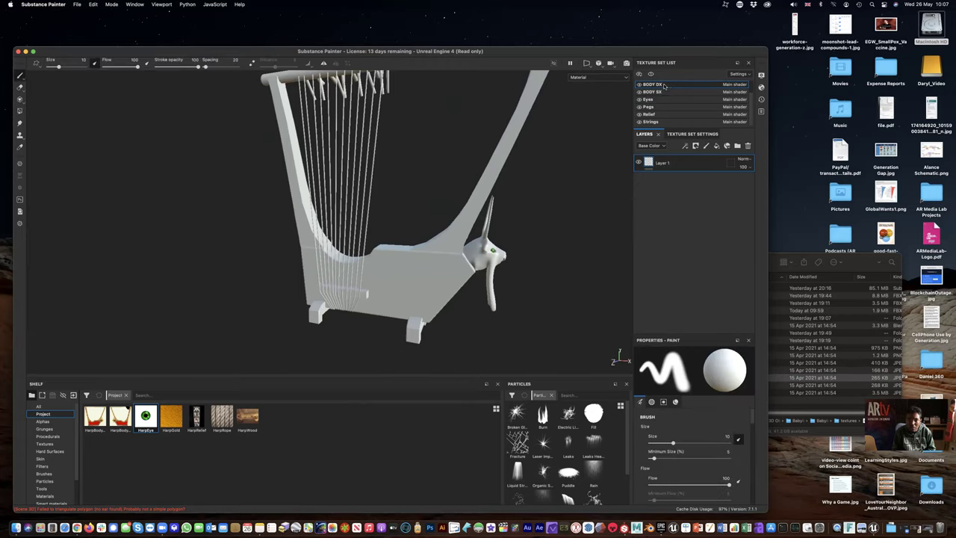
pyautogui.keyDown('alt'); pyautogui.moveTo(396, 311); pyautogui.dragTo(419, 246); pyautogui.keyUp('alt')
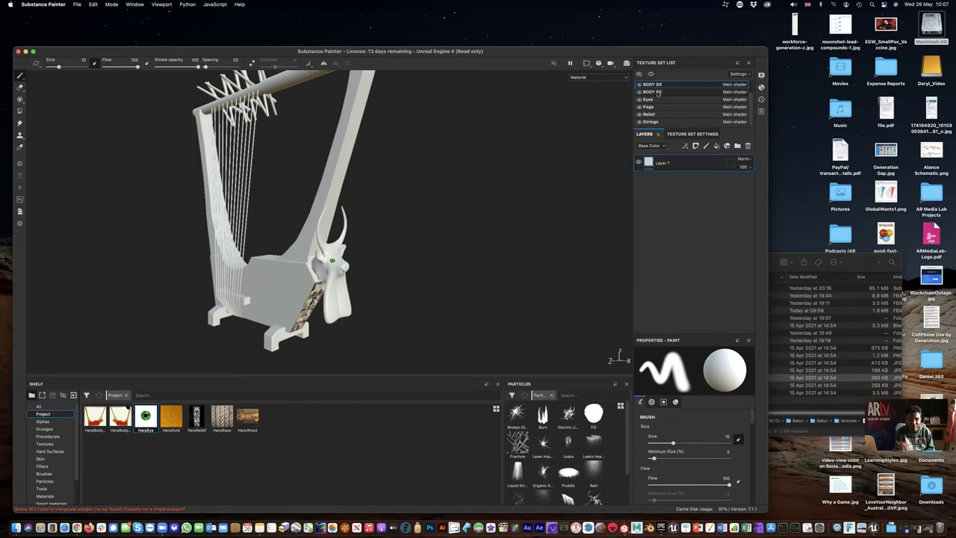
pyautogui.click(639, 84)
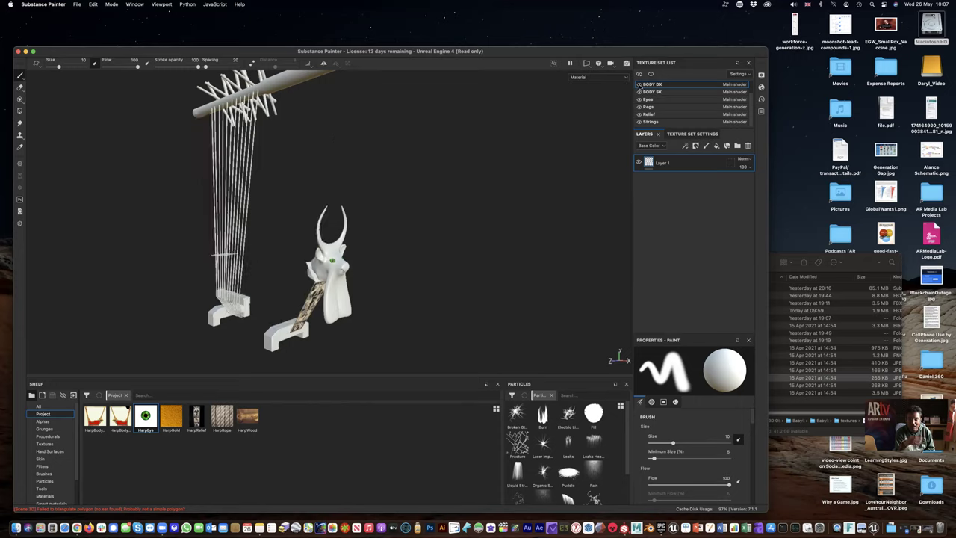
pyautogui.click(639, 85)
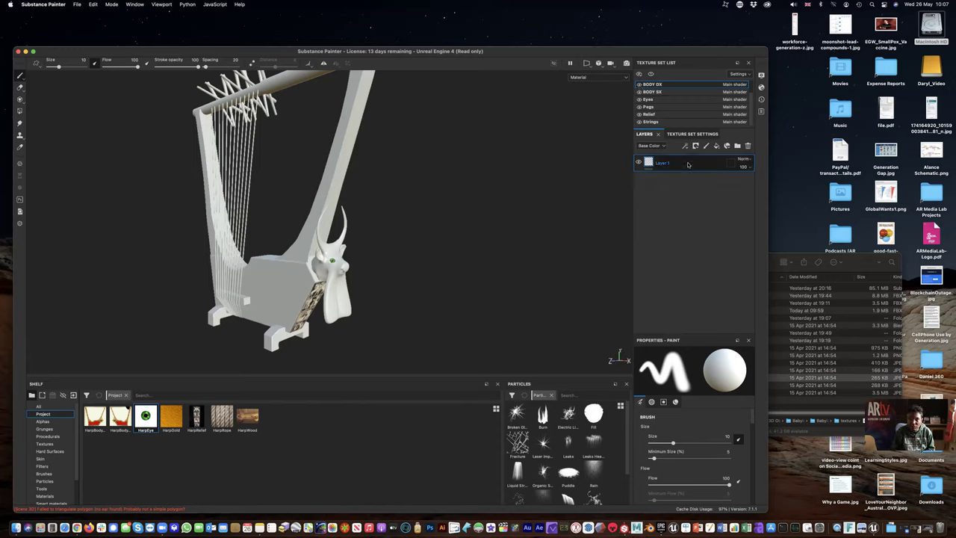
pyautogui.press('Delete')
pyautogui.click(717, 146)
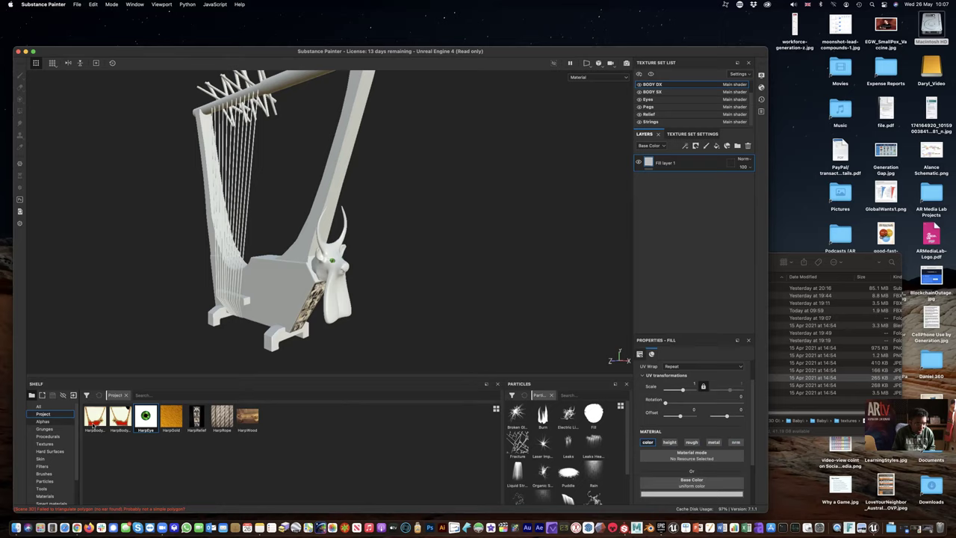
# - Assign the HarpBodyDX image as the base color of the BODY DX fill layer and inspect both sides of the harp
pyautogui.moveTo(95, 427)
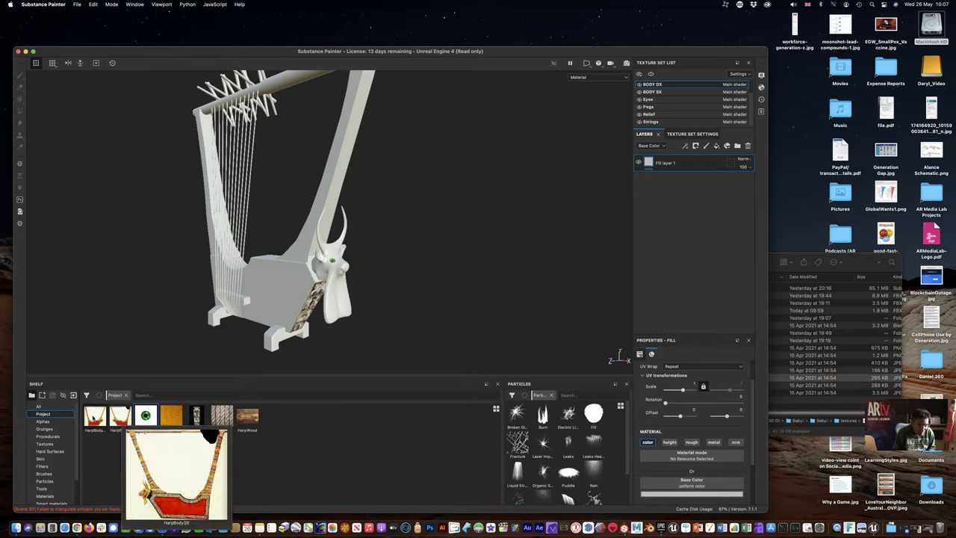
pyautogui.moveTo(93, 418)
pyautogui.mouseDown()
pyautogui.moveTo(334, 431)
pyautogui.moveTo(647, 471)
pyautogui.moveTo(671, 487)
pyautogui.mouseUp()
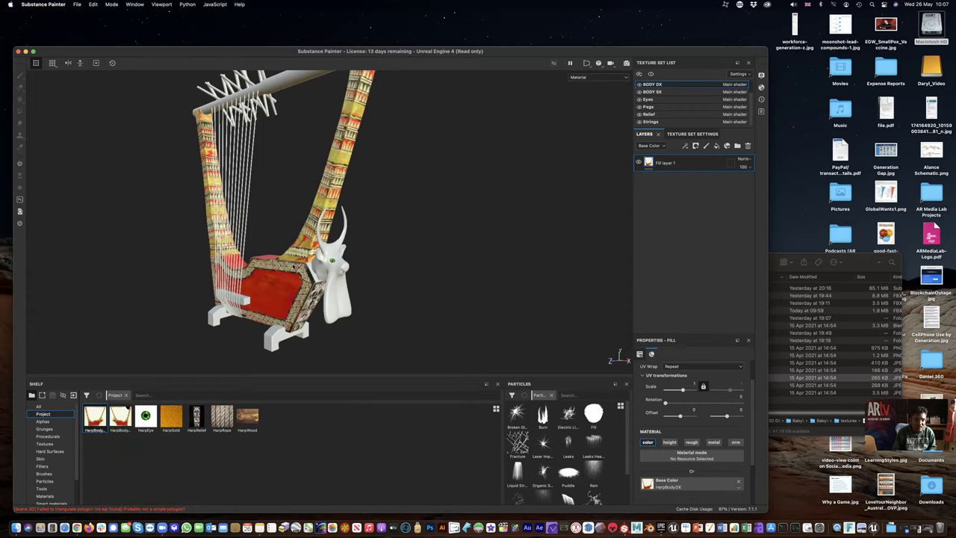
pyautogui.scroll(-3, 276, 266)
pyautogui.scroll(5, 275, 266)
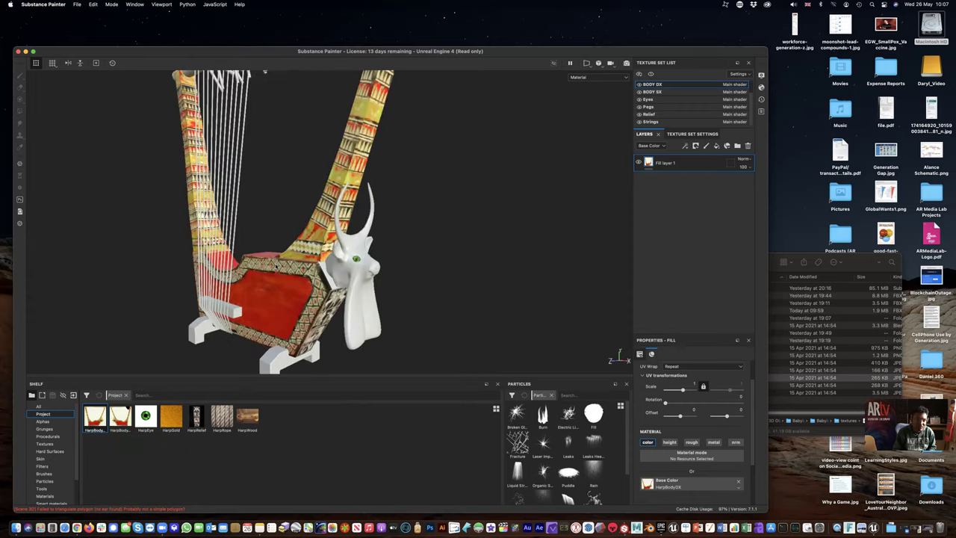
pyautogui.scroll(4, 276, 265)
pyautogui.scroll(-3, 276, 266)
pyautogui.keyDown('alt'); pyautogui.moveTo(276, 266); pyautogui.dragTo(94, 267); pyautogui.keyUp('alt')
pyautogui.keyDown('alt'); pyautogui.moveTo(370, 280); pyautogui.dragTo(258, 278); pyautogui.keyUp('alt')
pyautogui.keyDown('alt'); pyautogui.moveTo(426, 262); pyautogui.dragTo(334, 240, button='middle'); pyautogui.keyUp('alt')
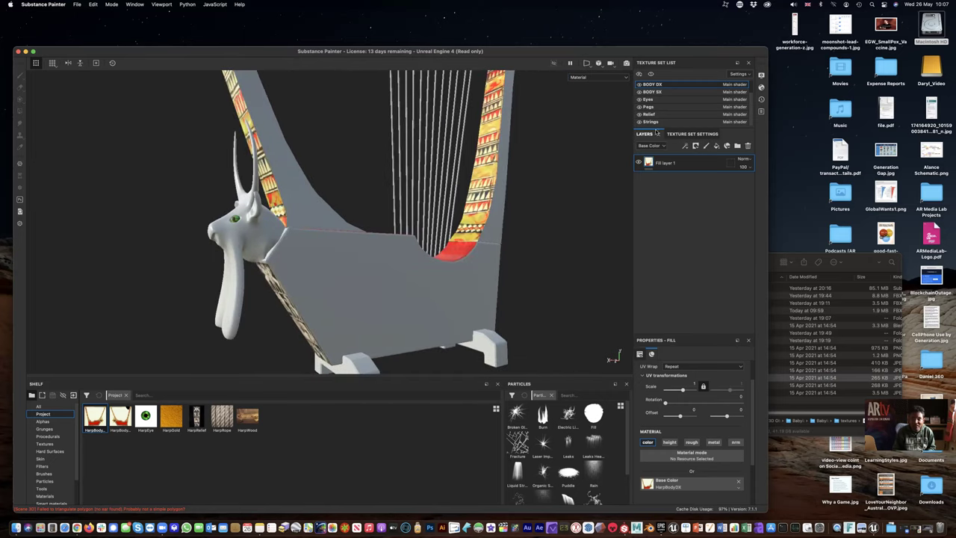
# - Replace the BODY SX texture set's paint layer with a fill layer that has only the color channel active
pyautogui.click(652, 91)
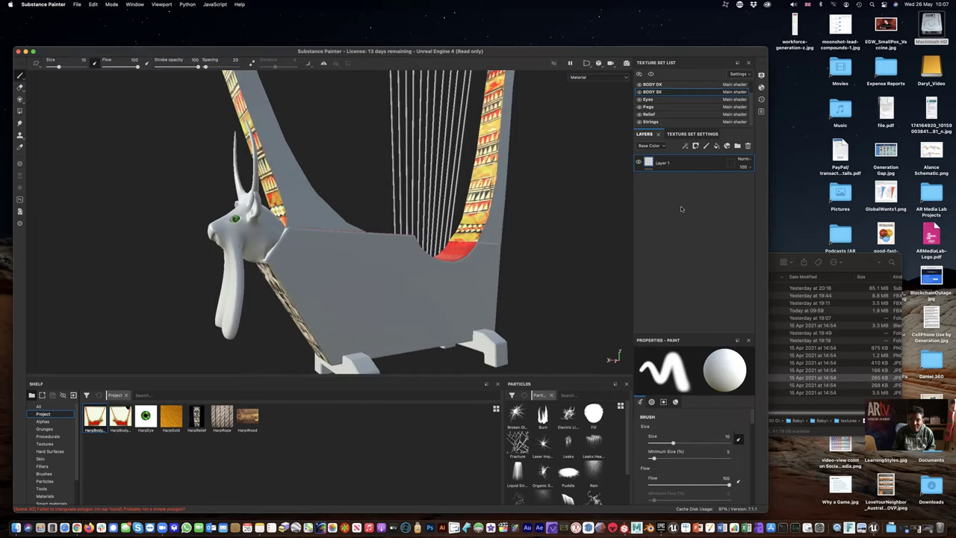
pyautogui.press('Delete')
pyautogui.click(717, 147)
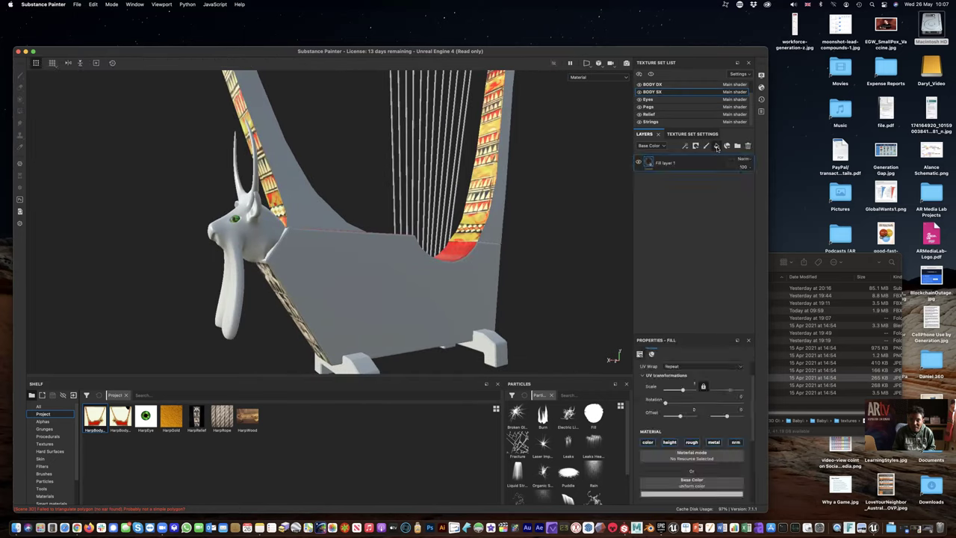
pyautogui.click(669, 443)
pyautogui.click(692, 443)
pyautogui.click(712, 445)
pyautogui.click(736, 444)
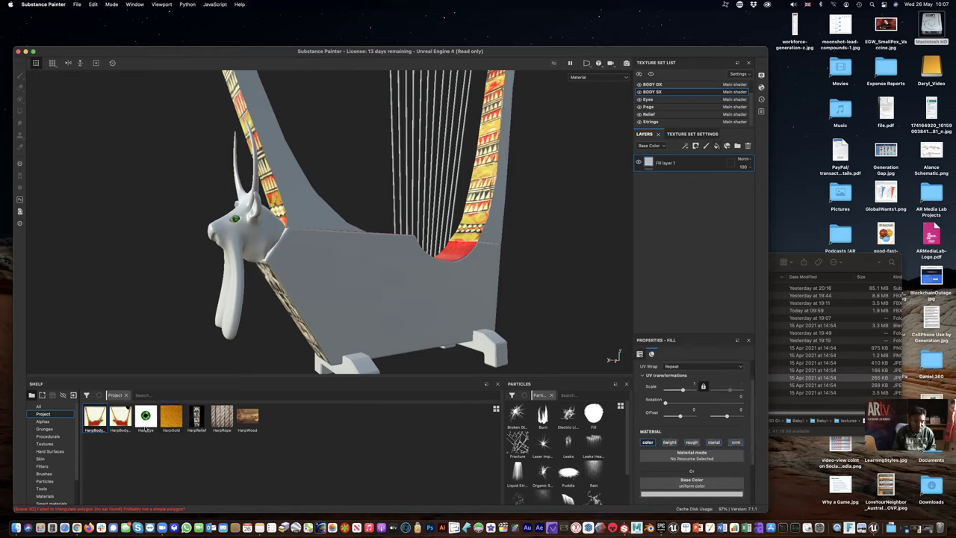
# - Assign the HarpBodySX image as the base color of the BODY SX fill layer
pyautogui.click(121, 425)
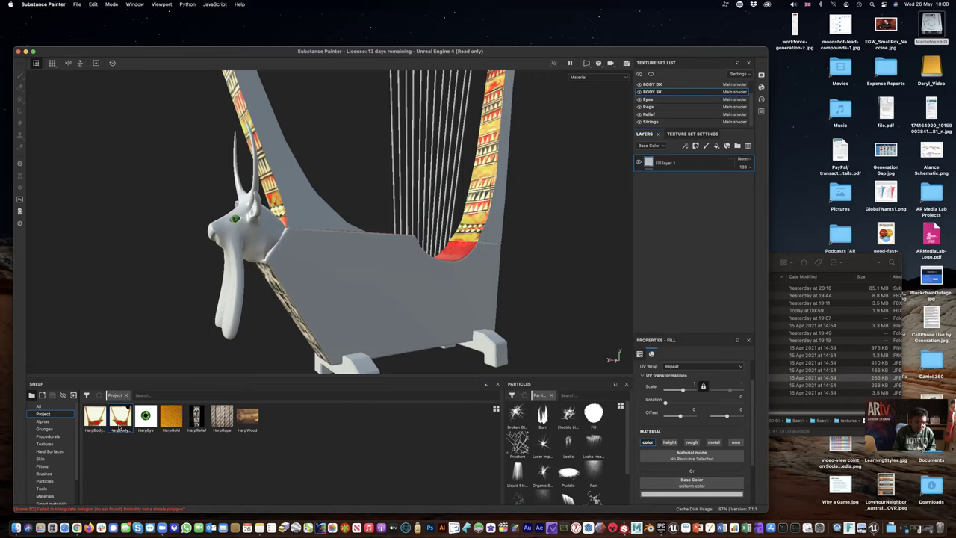
pyautogui.moveTo(120, 428)
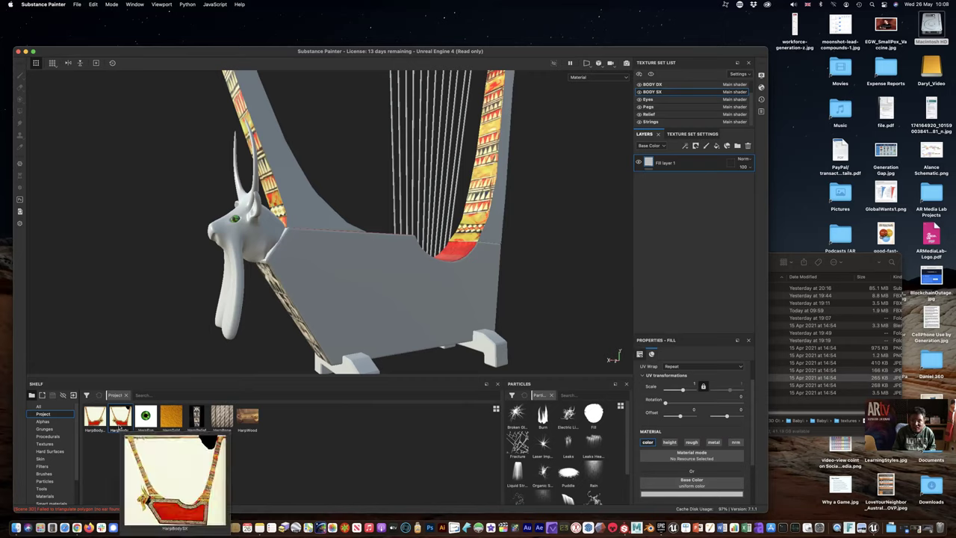
pyautogui.moveTo(132, 425); pyautogui.dragTo(692, 487)
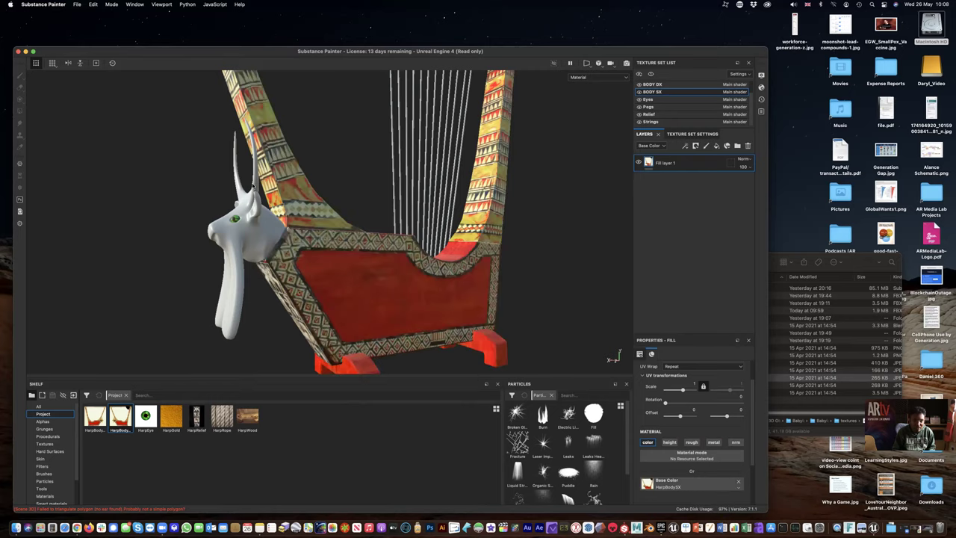
# - Examine the textured harp body up close, including the border pattern, the string area and the feet
pyautogui.keyDown('alt'); pyautogui.moveTo(286, 239); pyautogui.dragTo(290, 261); pyautogui.keyUp('alt')
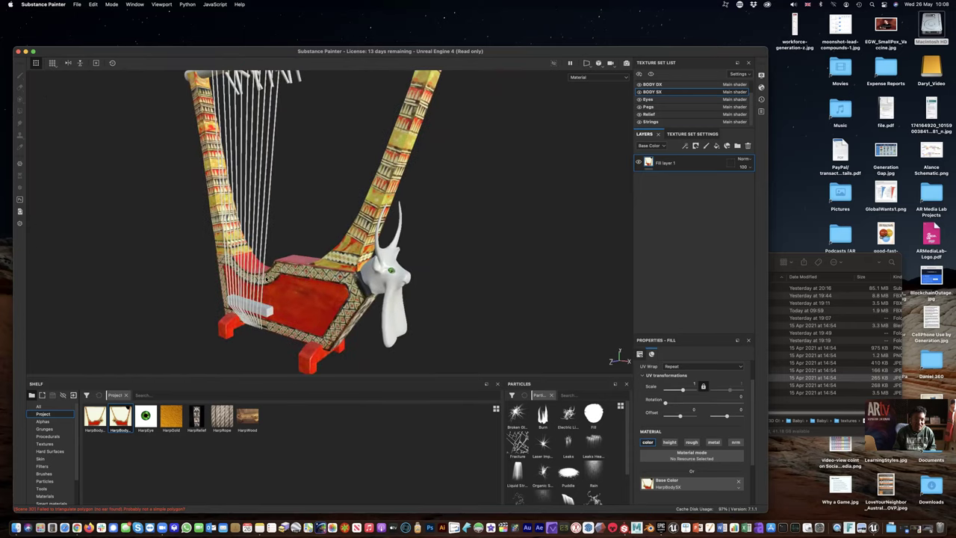
pyautogui.scroll(8, 259, 298)
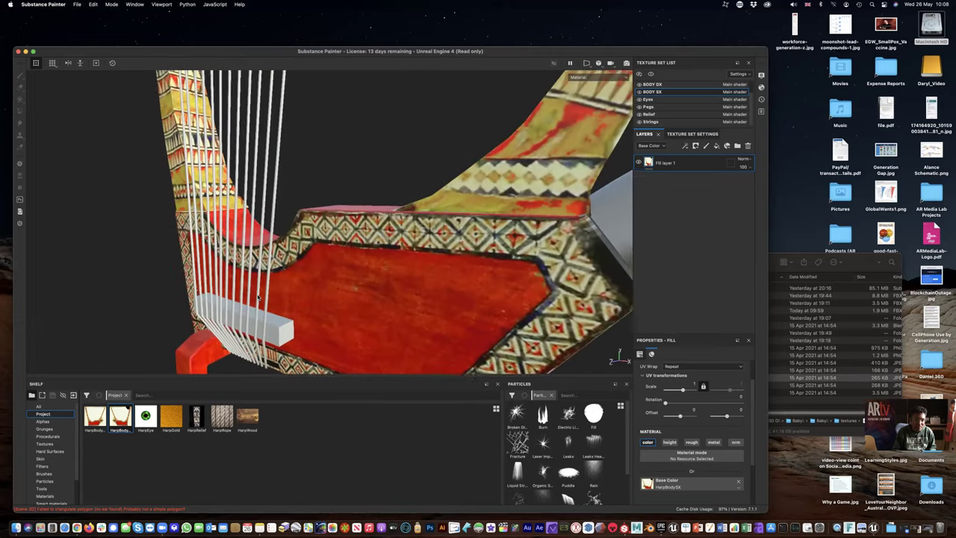
pyautogui.scroll(5, 259, 297)
pyautogui.scroll(-7, 259, 298)
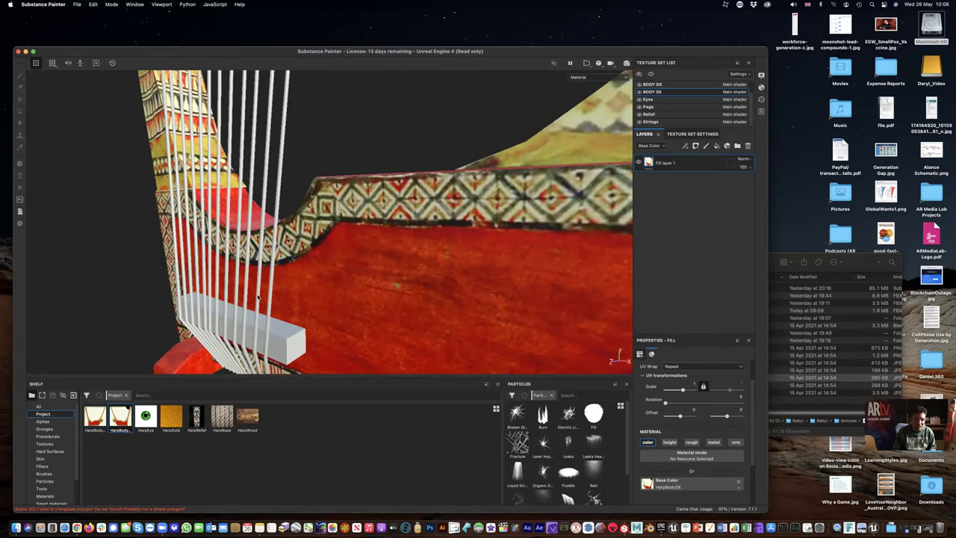
pyautogui.keyDown('alt'); pyautogui.moveTo(258, 297); pyautogui.dragTo(316, 275); pyautogui.keyUp('alt')
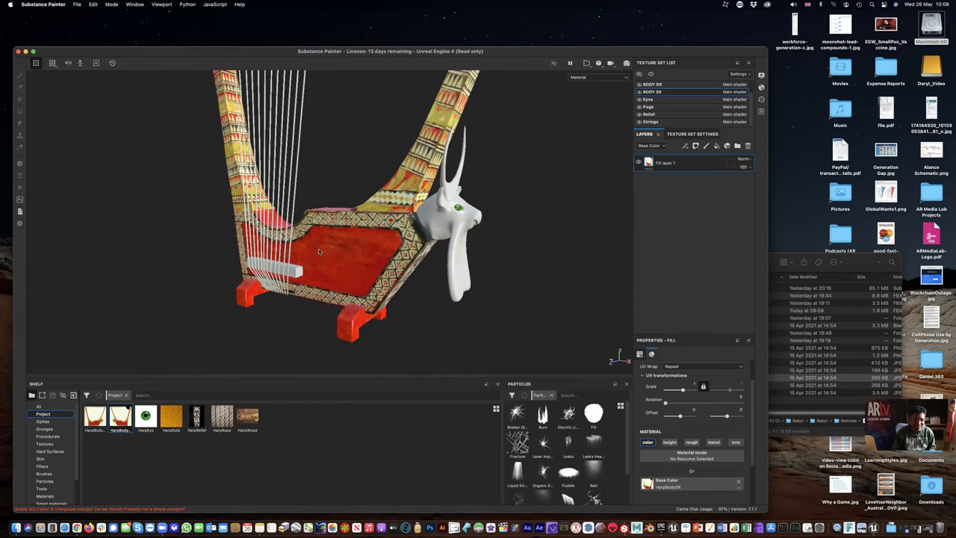
pyautogui.scroll(6, 316, 275)
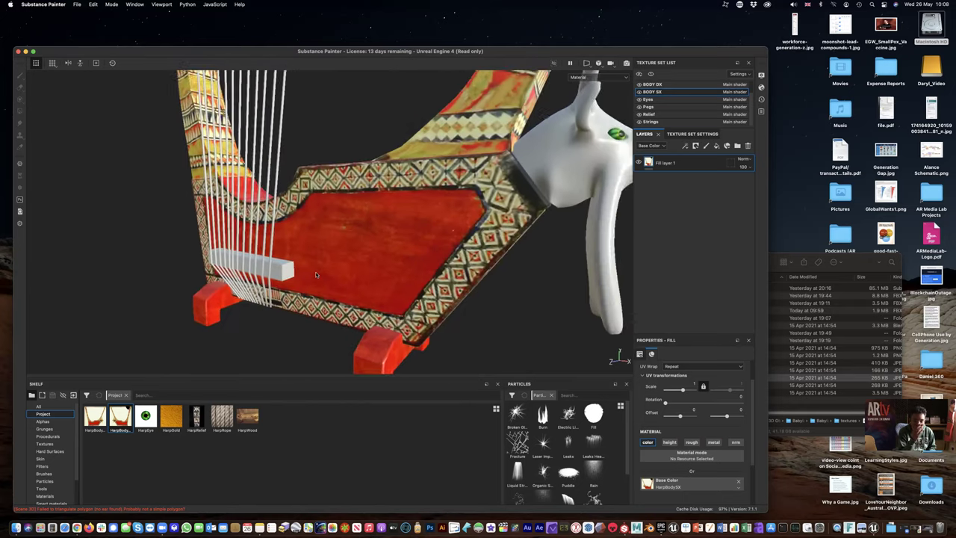
pyautogui.scroll(-5, 316, 275)
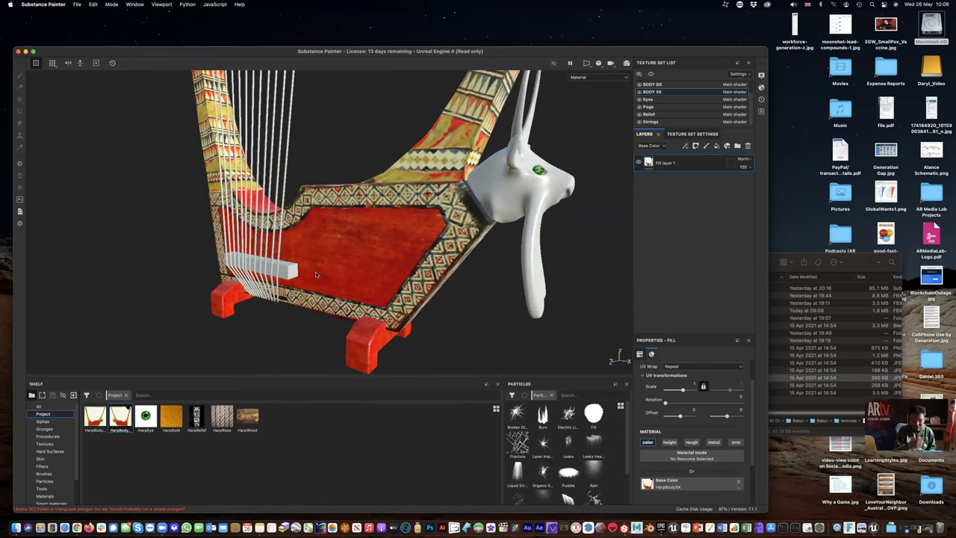
pyautogui.keyDown('alt'); pyautogui.moveTo(334, 263); pyautogui.dragTo(325, 262); pyautogui.keyUp('alt')
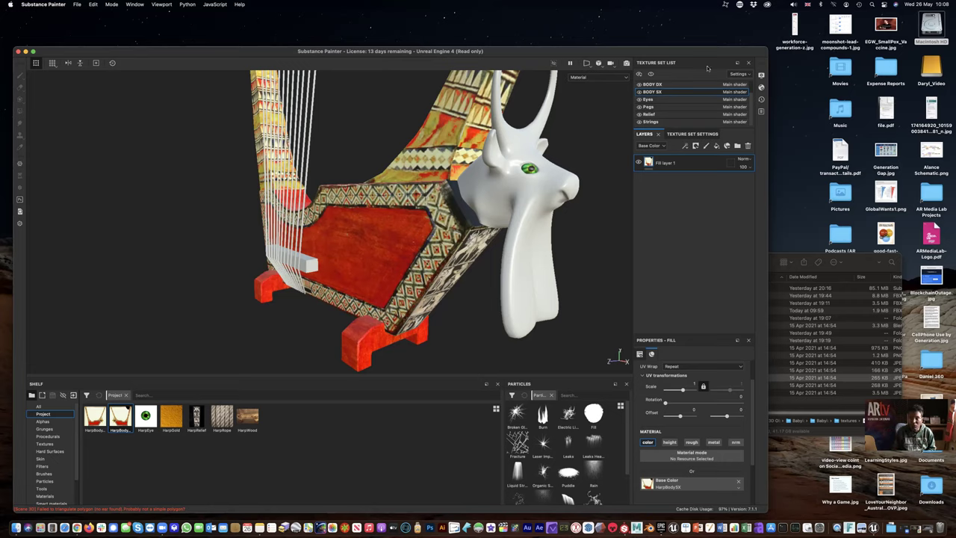
# - Review the layers of the BODY DX, Pegs, Relief and Head texture sets to find those still without a texture
pyautogui.click(662, 84)
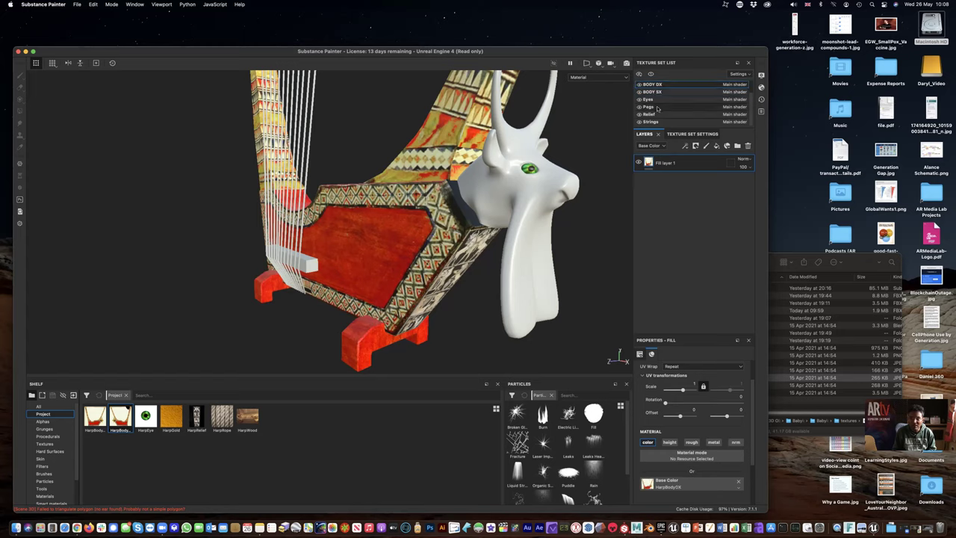
pyautogui.click(657, 107)
pyautogui.click(664, 116)
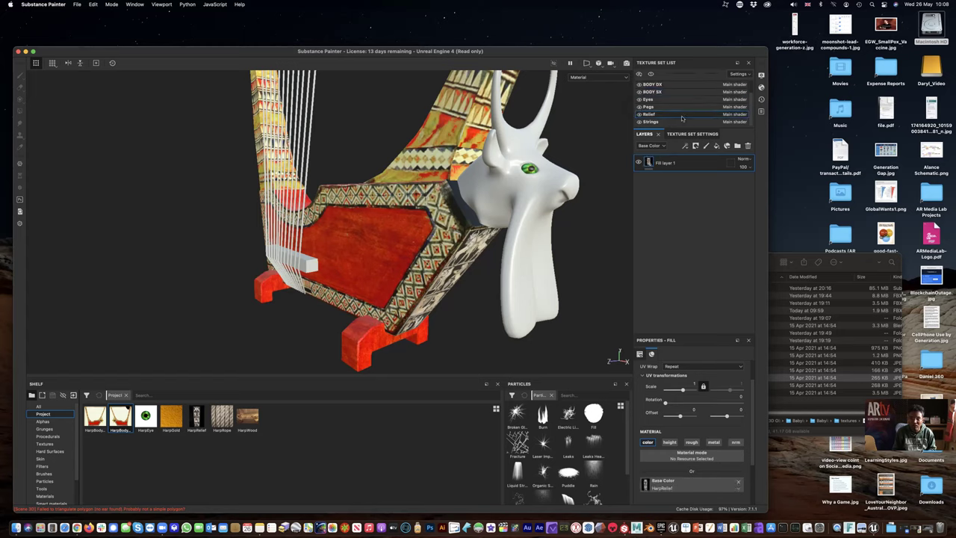
pyautogui.scroll(2, 682, 118)
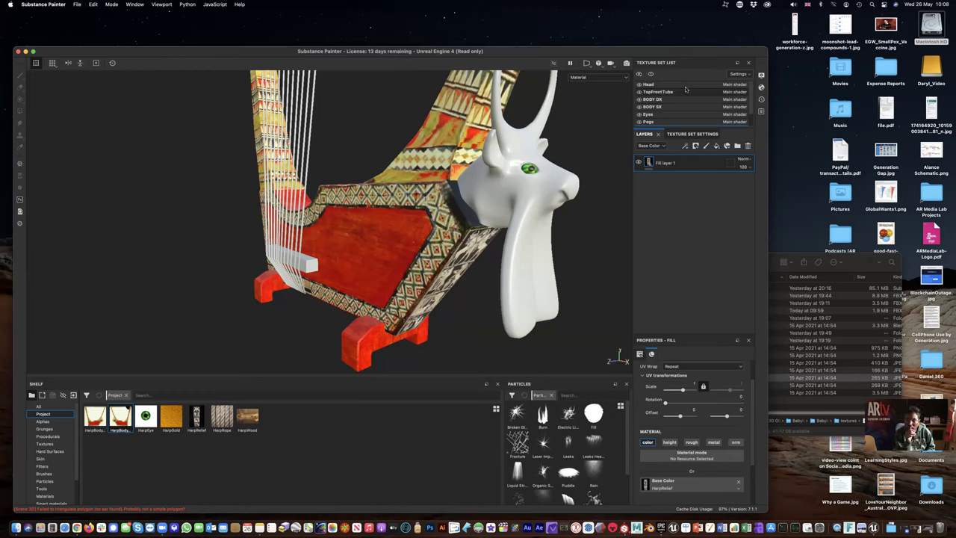
pyautogui.click(642, 84)
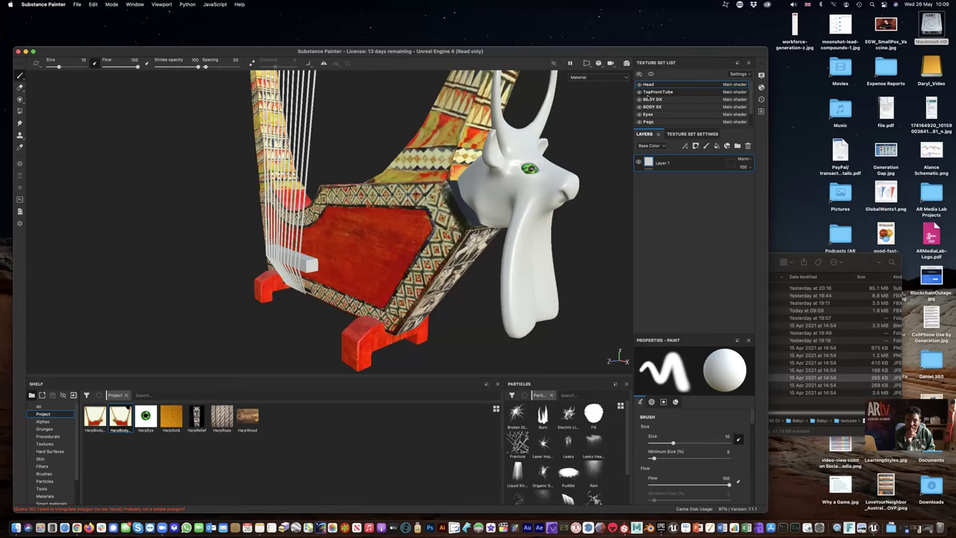
pyautogui.scroll(-2, 666, 109)
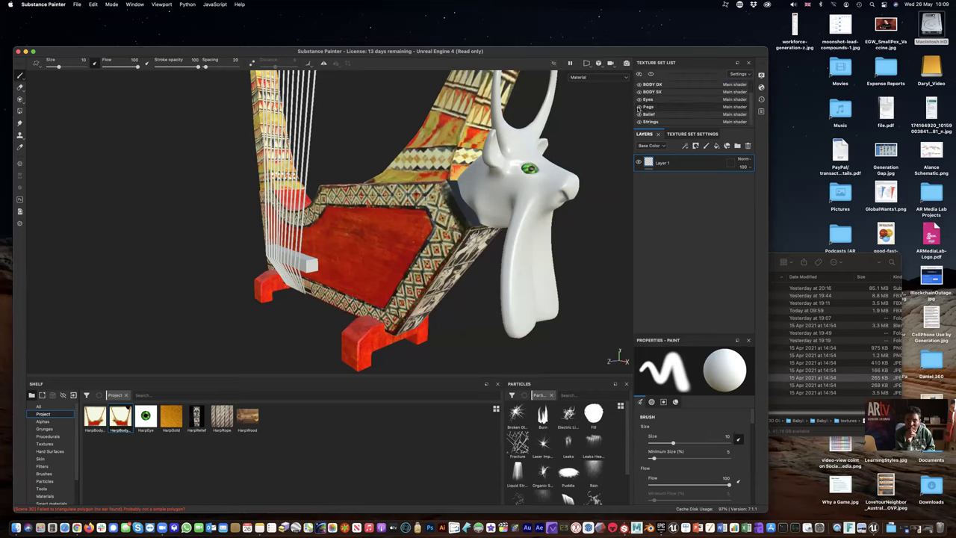
# - Replace the Pegs texture set's paint layer with a fill layer that has only the color channel active
pyautogui.click(639, 109)
pyautogui.click(639, 109)
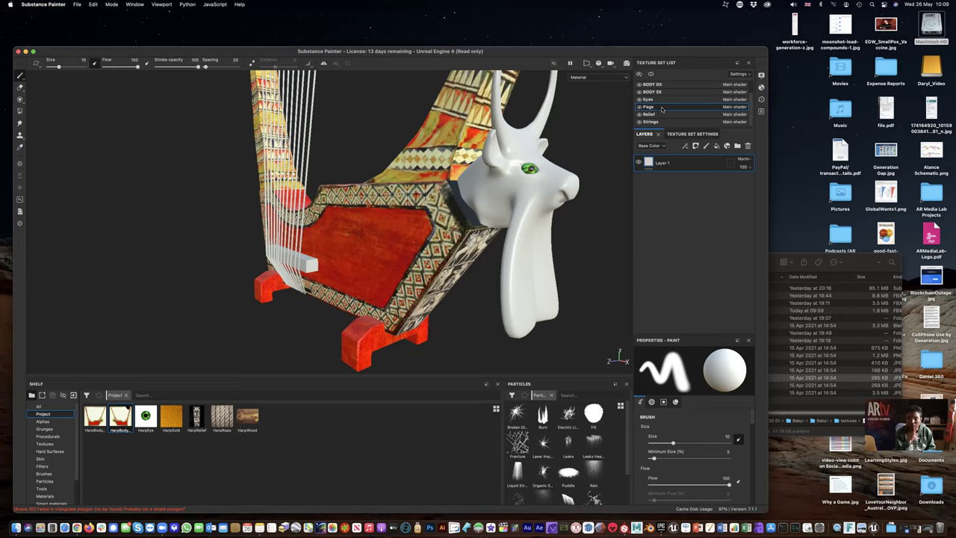
pyautogui.click(680, 165)
pyautogui.press('Delete')
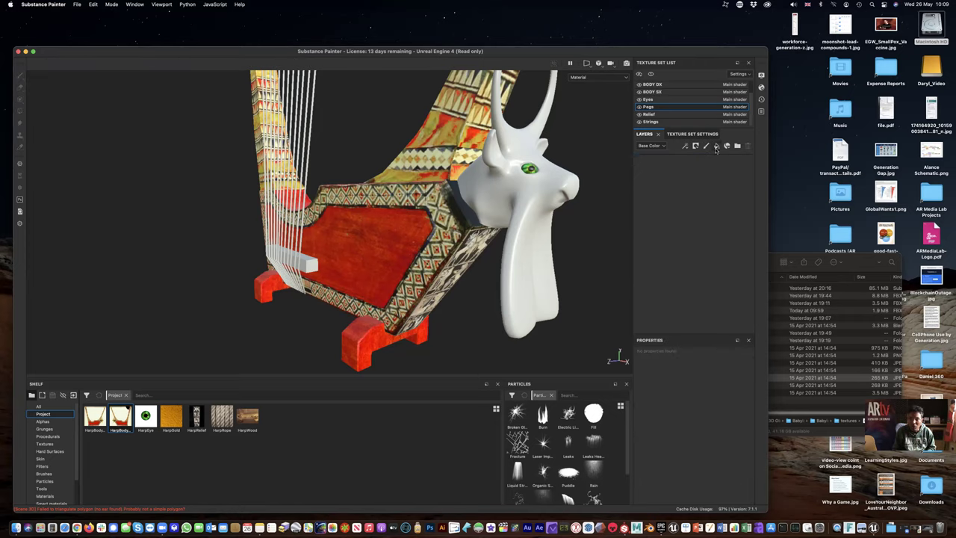
pyautogui.click(716, 148)
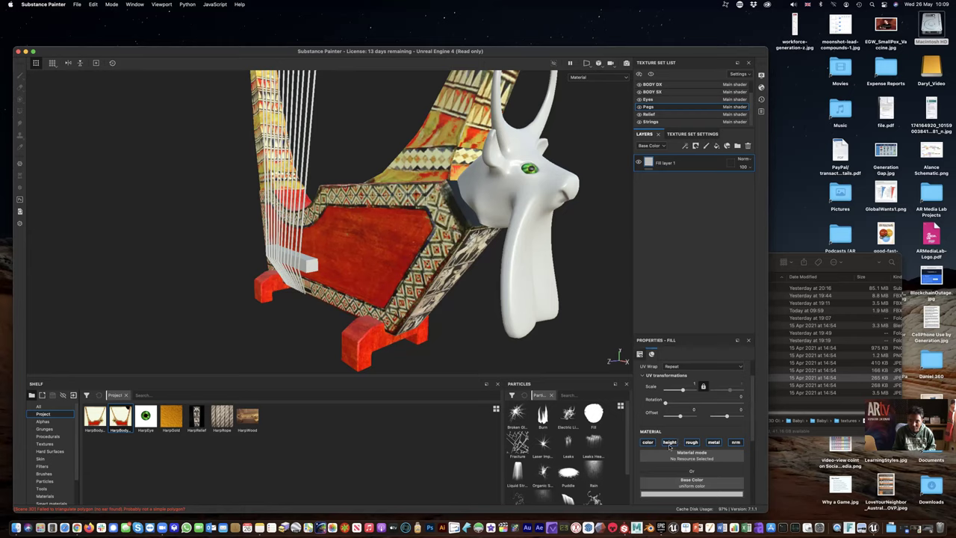
pyautogui.click(695, 446)
pyautogui.click(716, 445)
pyautogui.click(736, 445)
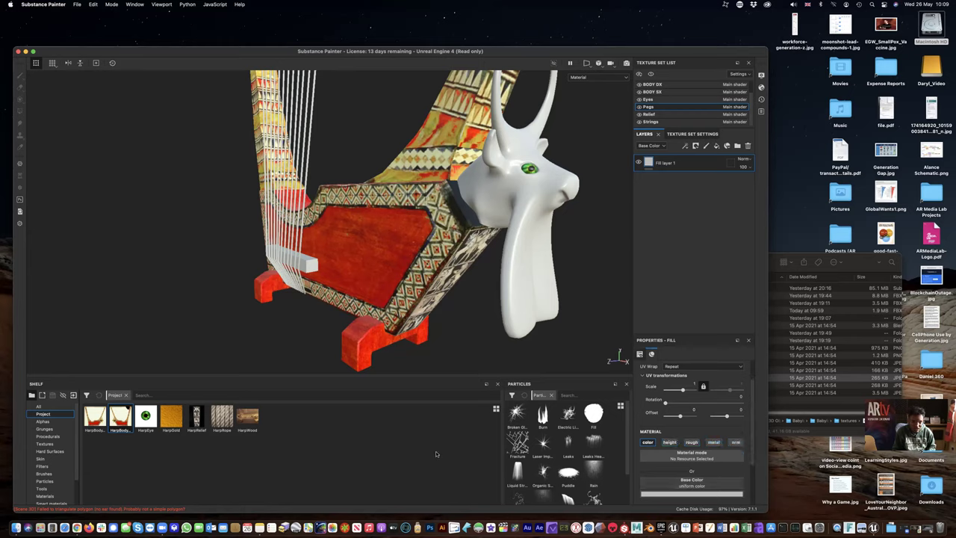
# - Assign the HarpWood image as the base color of the Pegs fill layer and inspect the string block, pegs and crossbar
pyautogui.moveTo(247, 419); pyautogui.dragTo(662, 486)
pyautogui.scroll(5, 277, 260)
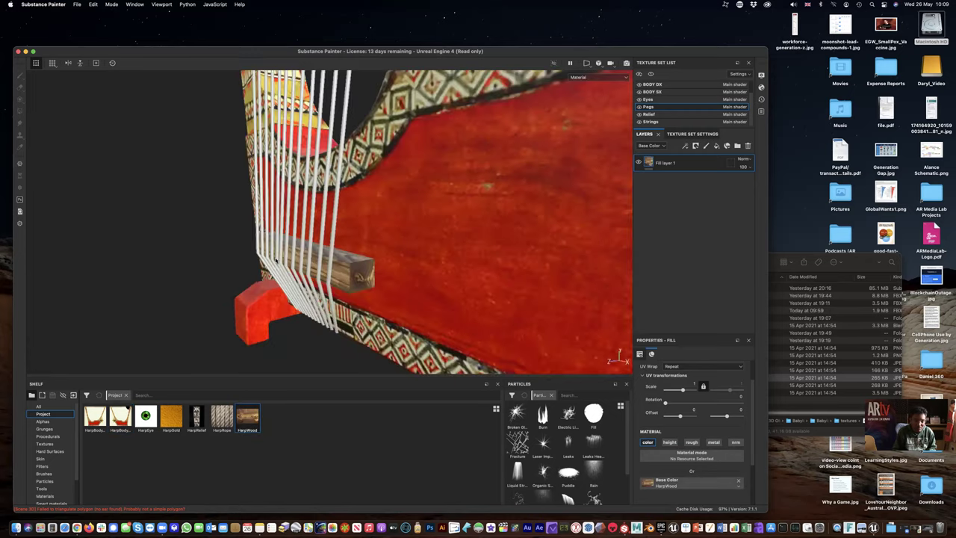
pyautogui.scroll(5, 277, 260)
pyautogui.keyDown('alt'); pyautogui.moveTo(322, 246); pyautogui.dragTo(386, 266); pyautogui.keyUp('alt')
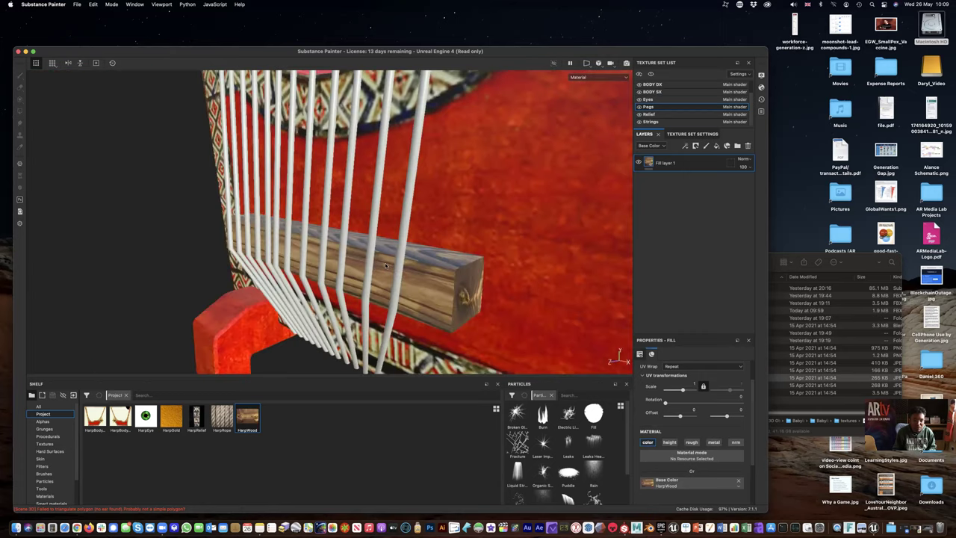
pyautogui.scroll(-8, 385, 266)
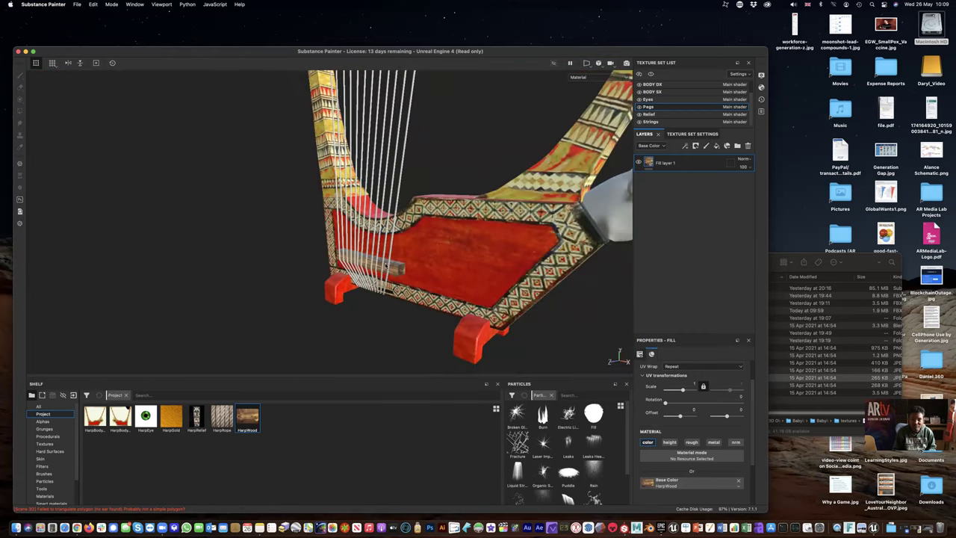
pyautogui.keyDown('alt'); pyautogui.moveTo(470, 223); pyautogui.dragTo(430, 248); pyautogui.keyUp('alt')
pyautogui.keyDown('alt'); pyautogui.moveTo(312, 163); pyautogui.dragTo(422, 260); pyautogui.keyUp('alt')
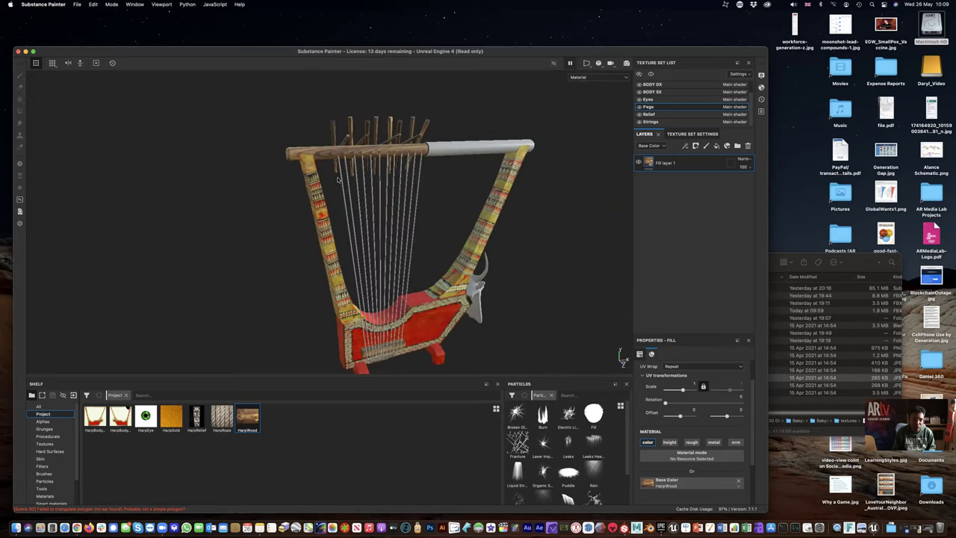
# - Examine the wood-textured pegs and string block from several angles, including the block's end, and the front part of the crossbar
pyautogui.scroll(10, 344, 156)
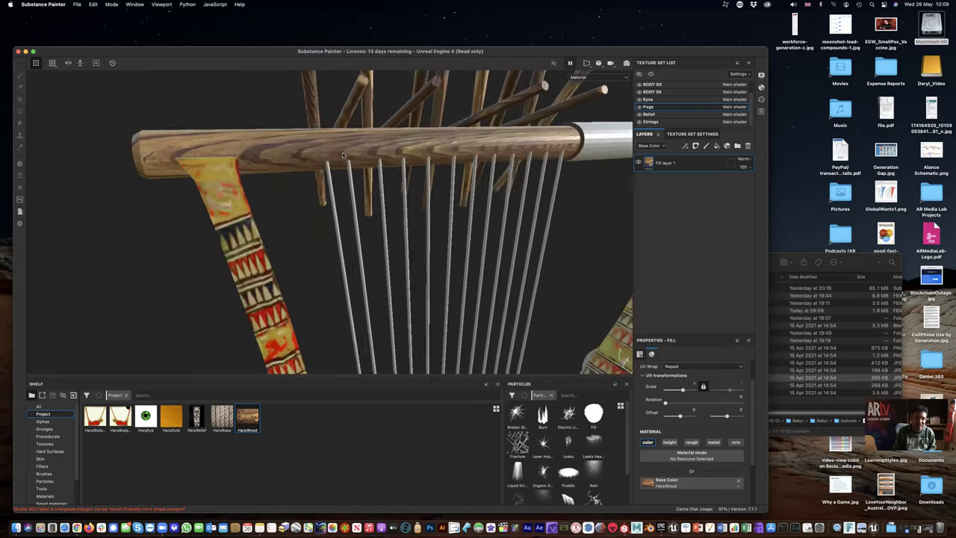
pyautogui.keyDown('alt'); pyautogui.moveTo(343, 156); pyautogui.dragTo(462, 158); pyautogui.keyUp('alt')
pyautogui.keyDown('alt'); pyautogui.moveTo(400, 161); pyautogui.dragTo(244, 158); pyautogui.keyUp('alt')
pyautogui.scroll(6, 243, 158)
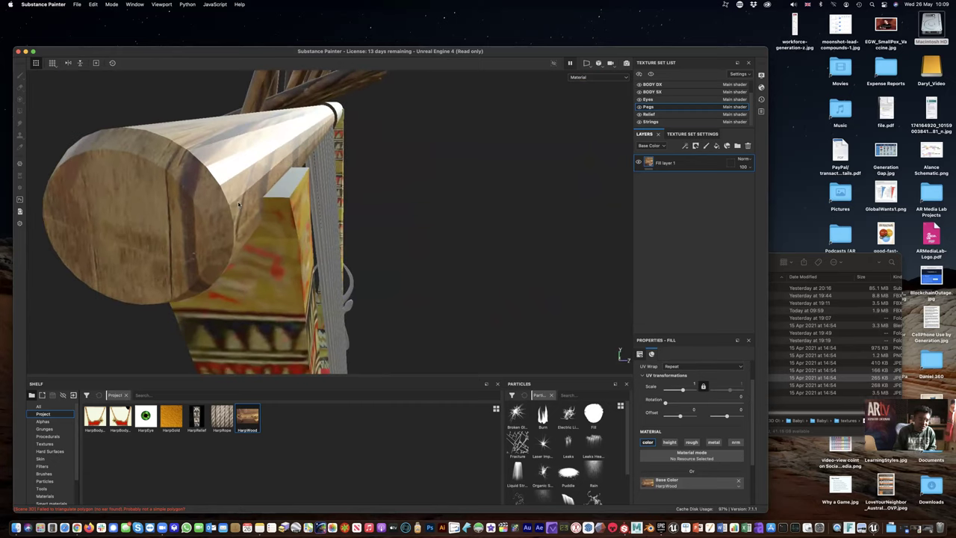
pyautogui.keyDown('alt'); pyautogui.moveTo(299, 174); pyautogui.dragTo(458, 170); pyautogui.keyUp('alt')
pyautogui.scroll(5, 459, 169)
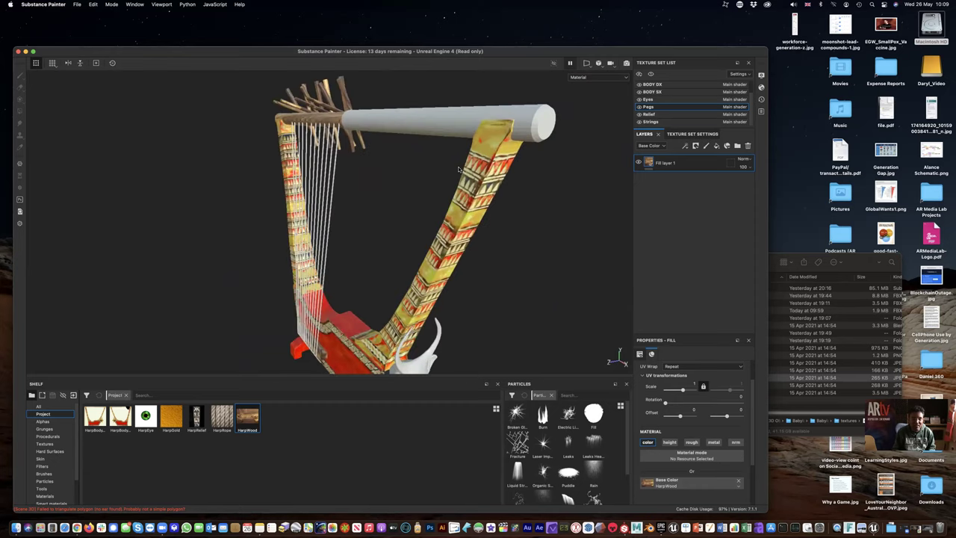
pyautogui.keyDown('alt'); pyautogui.moveTo(460, 170); pyautogui.dragTo(468, 211, button='middle'); pyautogui.keyUp('alt')
pyautogui.keyDown('alt'); pyautogui.moveTo(466, 209); pyautogui.dragTo(428, 165); pyautogui.keyUp('alt')
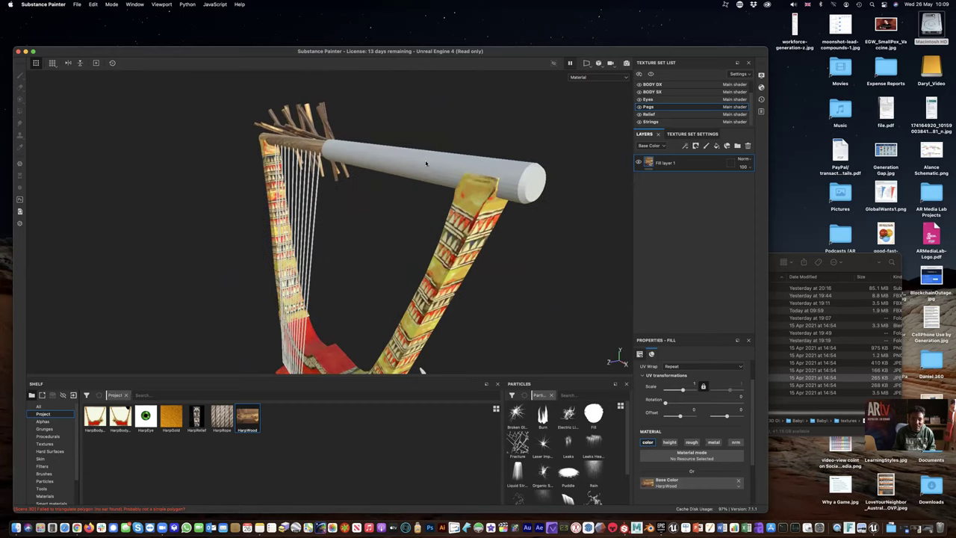
# - Add a fill layer to the Strings texture set with the HarpRope image as base color and inspect the strings up close
pyautogui.click(657, 121)
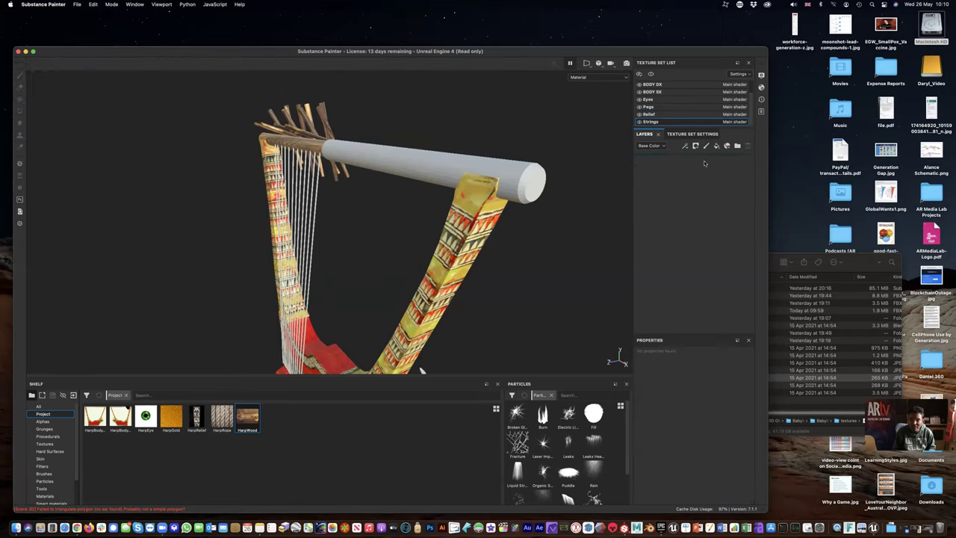
pyautogui.click(717, 146)
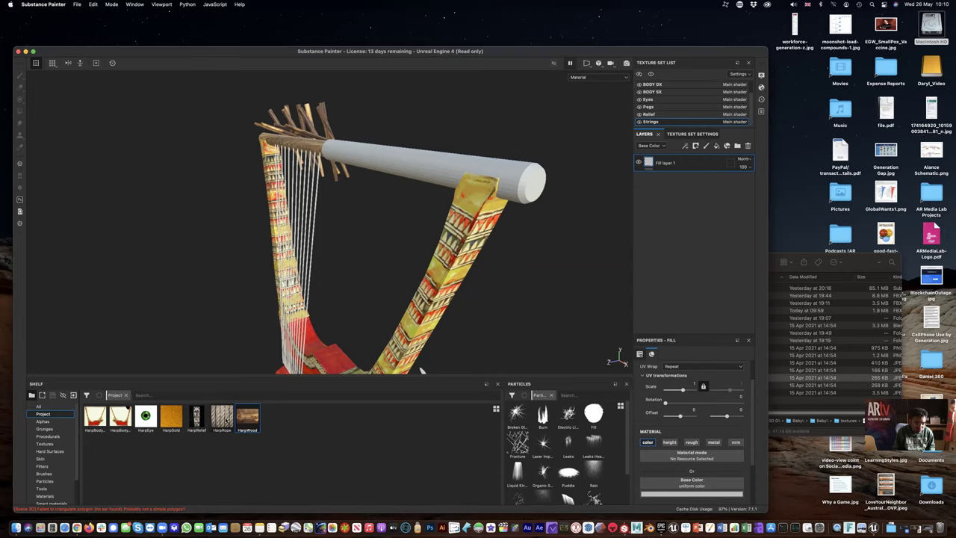
pyautogui.moveTo(221, 417); pyautogui.dragTo(703, 486)
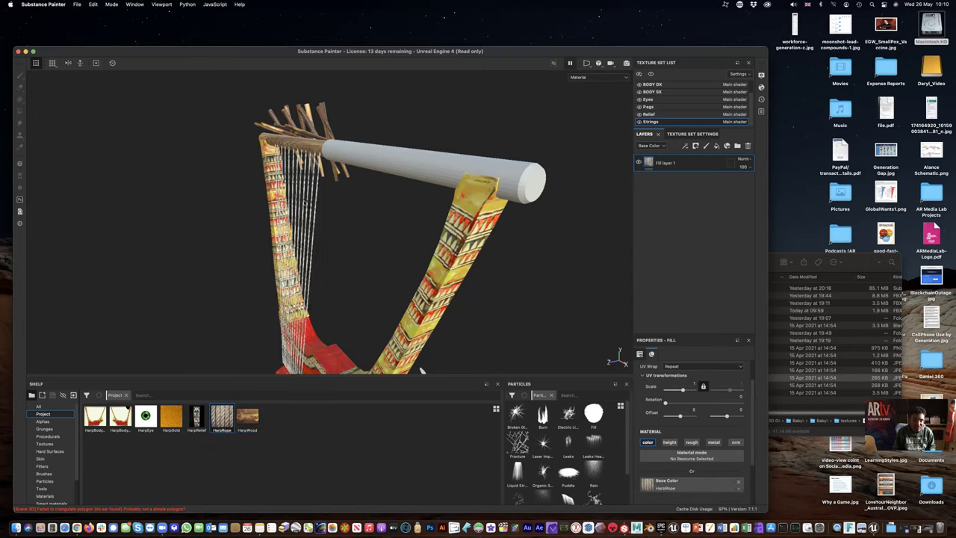
pyautogui.scroll(5, 295, 203)
pyautogui.scroll(6, 295, 203)
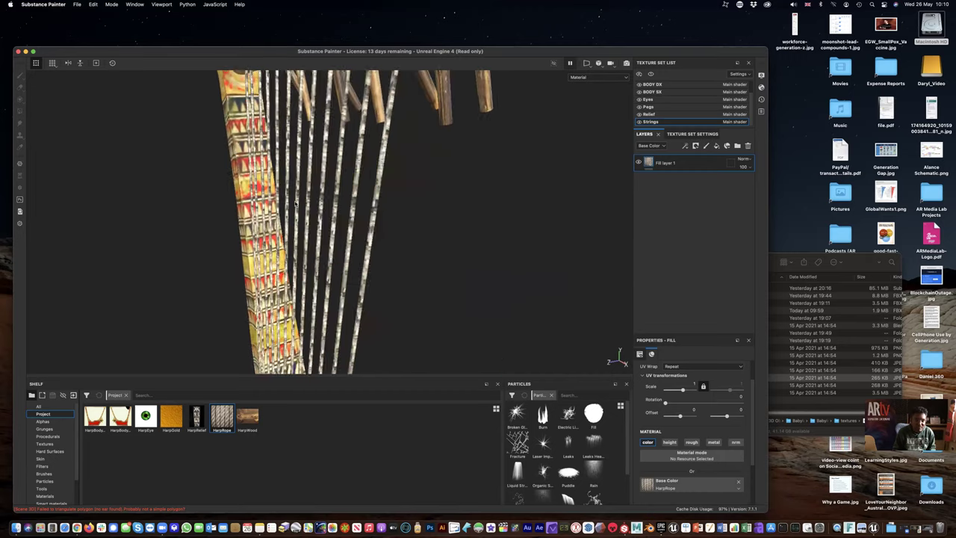
pyautogui.keyDown('alt'); pyautogui.moveTo(340, 231); pyautogui.dragTo(469, 231); pyautogui.keyUp('alt')
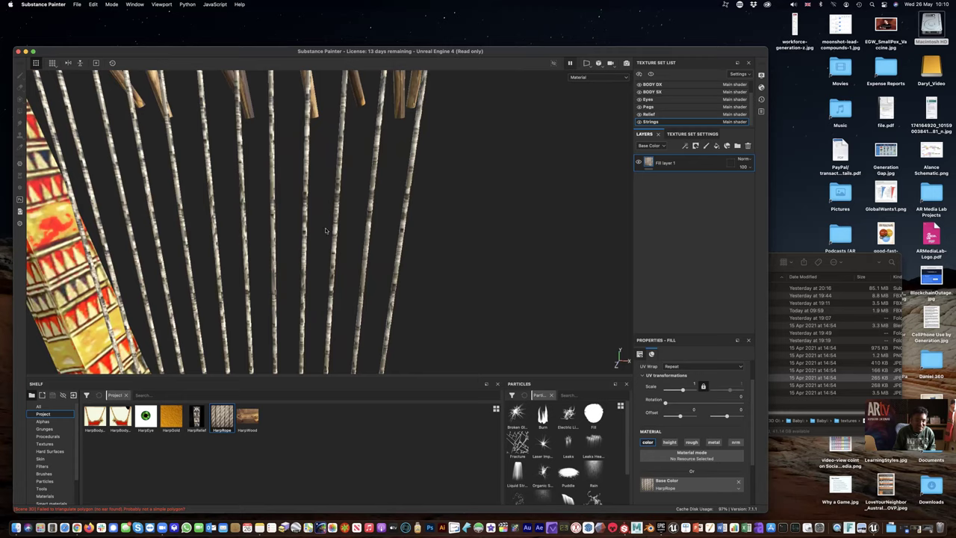
pyautogui.keyDown('alt'); pyautogui.moveTo(286, 235); pyautogui.dragTo(296, 255); pyautogui.keyUp('alt')
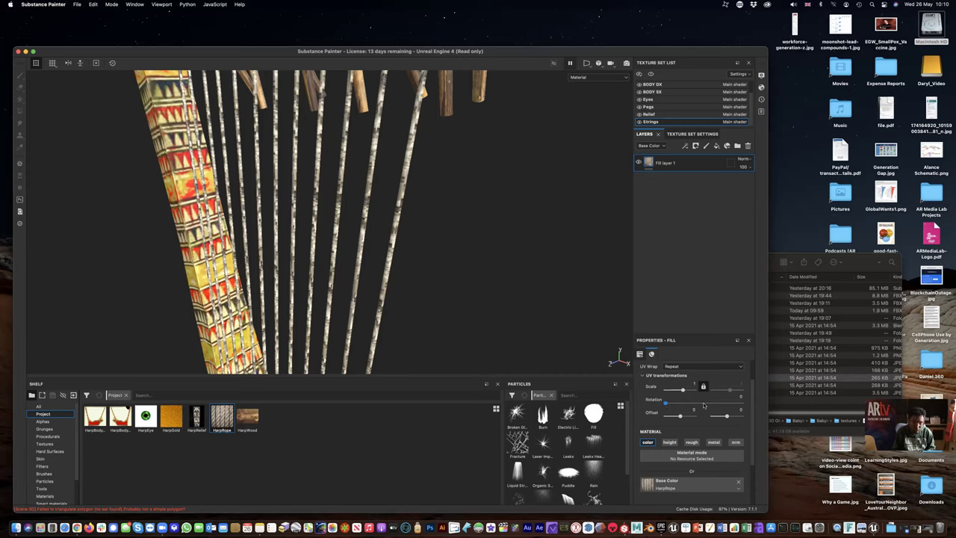
# - Adjust the Strings fill layer's UV transformations to a scale of 1.38 and a rotation of about 17.73
pyautogui.moveTo(666, 405)
pyautogui.mouseDown()
pyautogui.moveTo(699, 404)
pyautogui.moveTo(653, 405)
pyautogui.mouseUp()
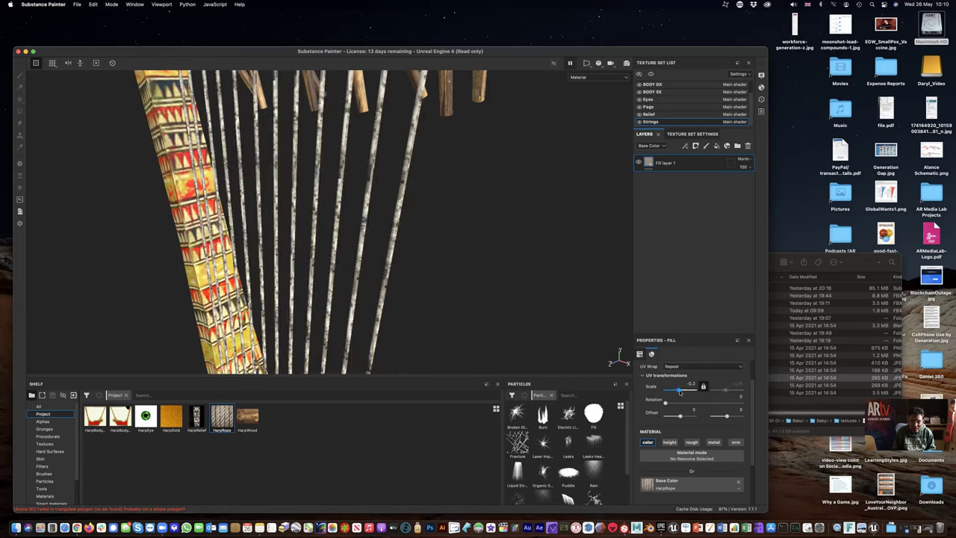
pyautogui.moveTo(681, 391); pyautogui.dragTo(683, 392)
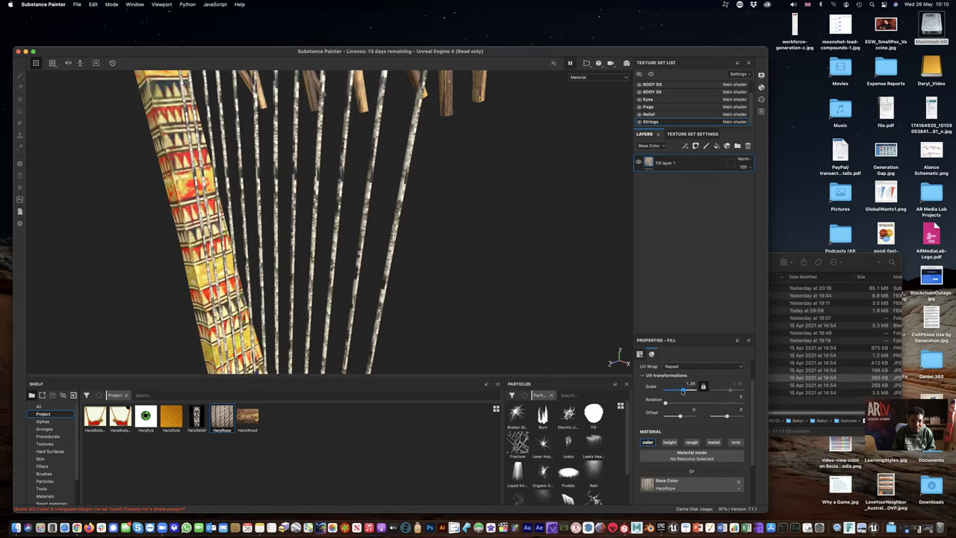
pyautogui.moveTo(665, 402); pyautogui.dragTo(668, 404)
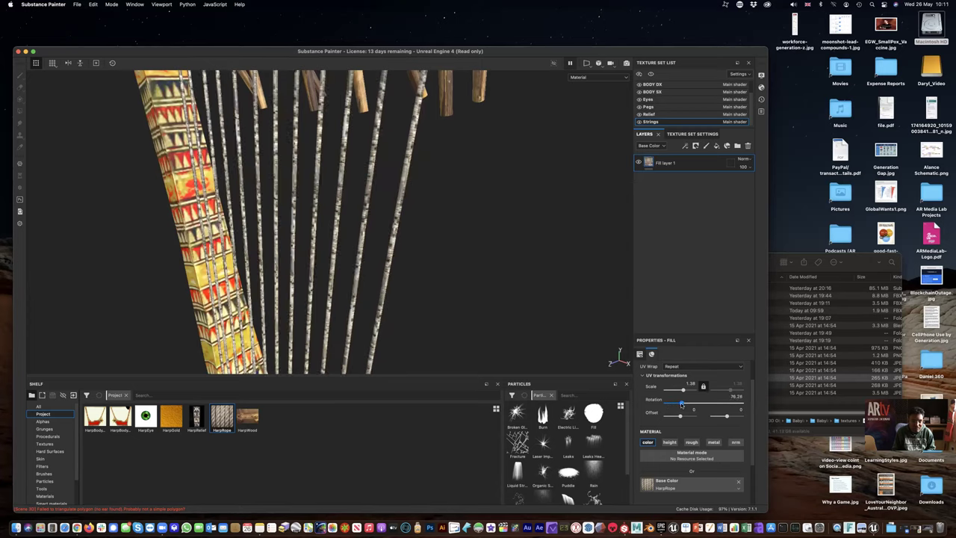
pyautogui.moveTo(682, 404)
pyautogui.mouseDown()
pyautogui.moveTo(694, 406)
pyautogui.moveTo(670, 404)
pyautogui.mouseUp()
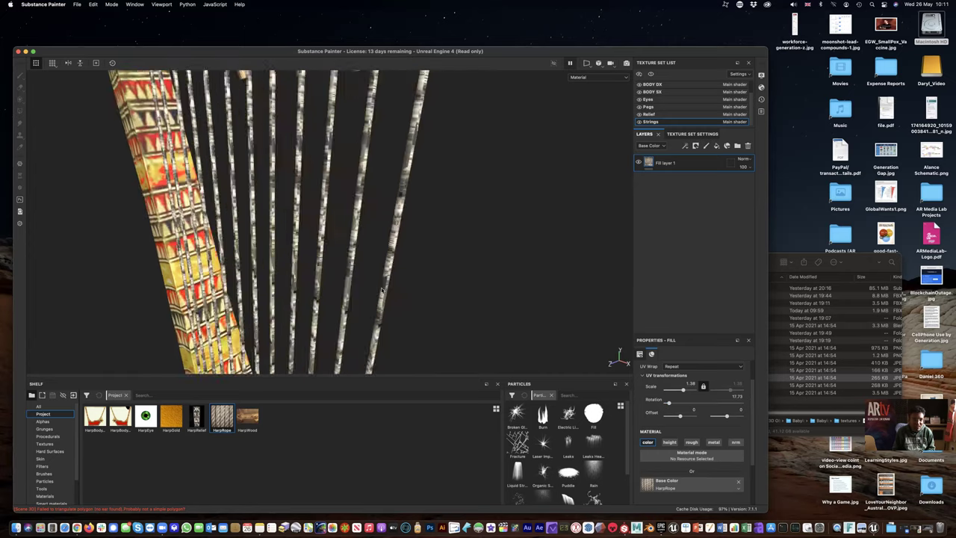
# - Check the whole harp and the Relief layer, and toggle the Strings texture set's visibility off and on to identify its part
pyautogui.scroll(-5, 389, 295)
pyautogui.keyDown('alt'); pyautogui.moveTo(398, 303); pyautogui.dragTo(396, 239); pyautogui.keyUp('alt')
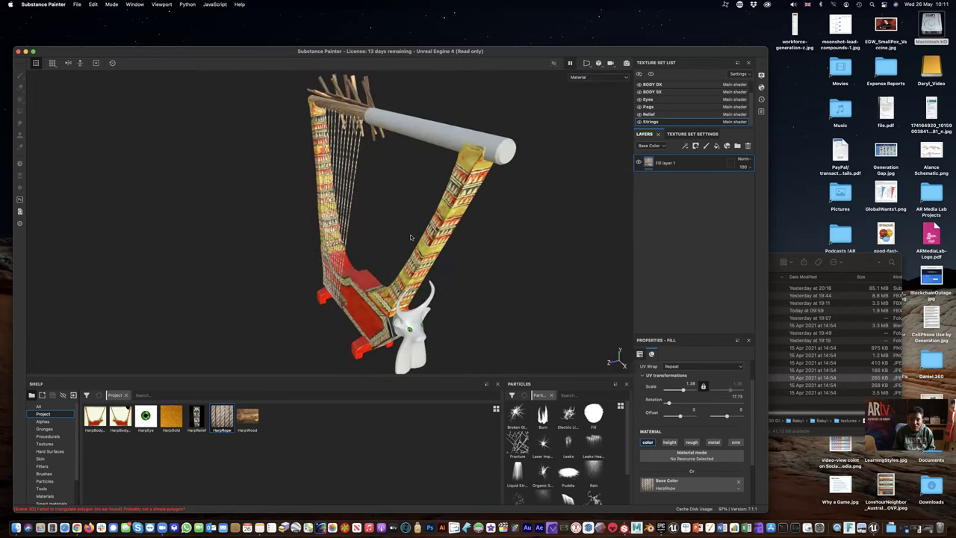
pyautogui.click(658, 114)
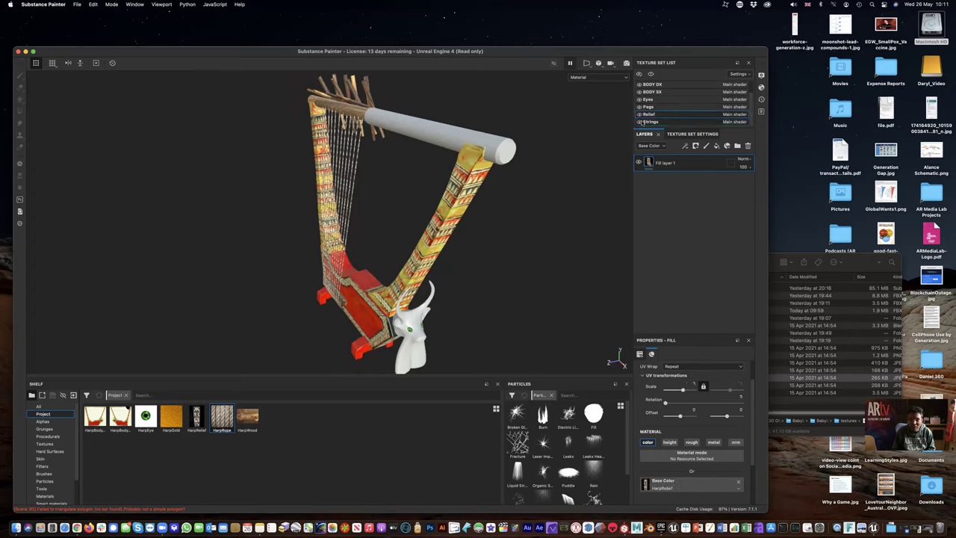
pyautogui.click(640, 123)
pyautogui.click(641, 124)
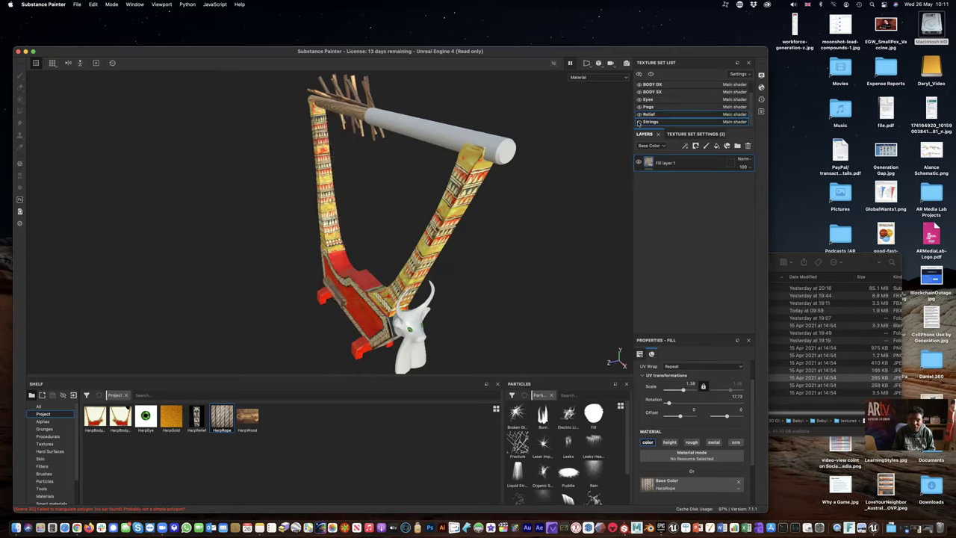
pyautogui.click(639, 122)
# - Replace the TopFrontTube texture set's paint layer with a fill layer that has only the color channel active
pyautogui.scroll(2, 649, 109)
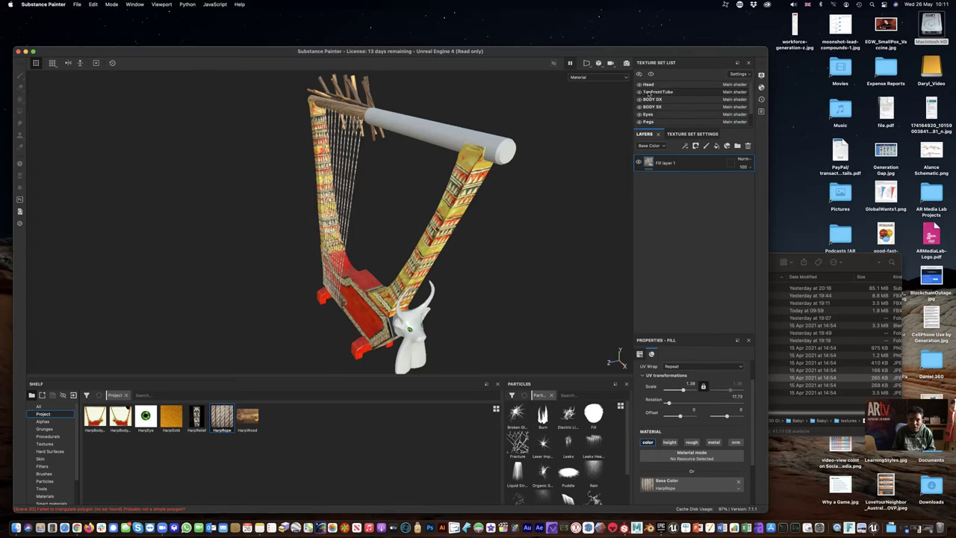
pyautogui.click(647, 91)
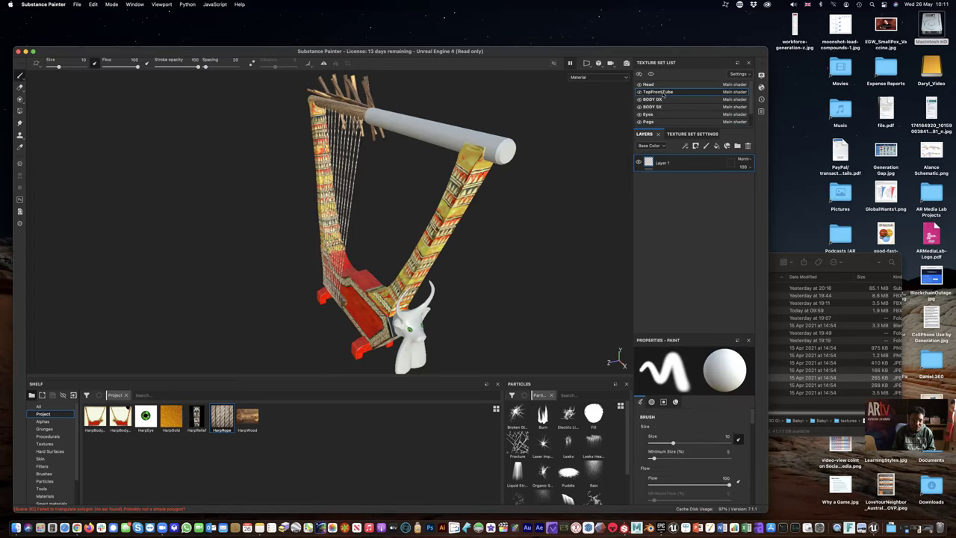
pyautogui.click(683, 162)
pyautogui.press('Delete')
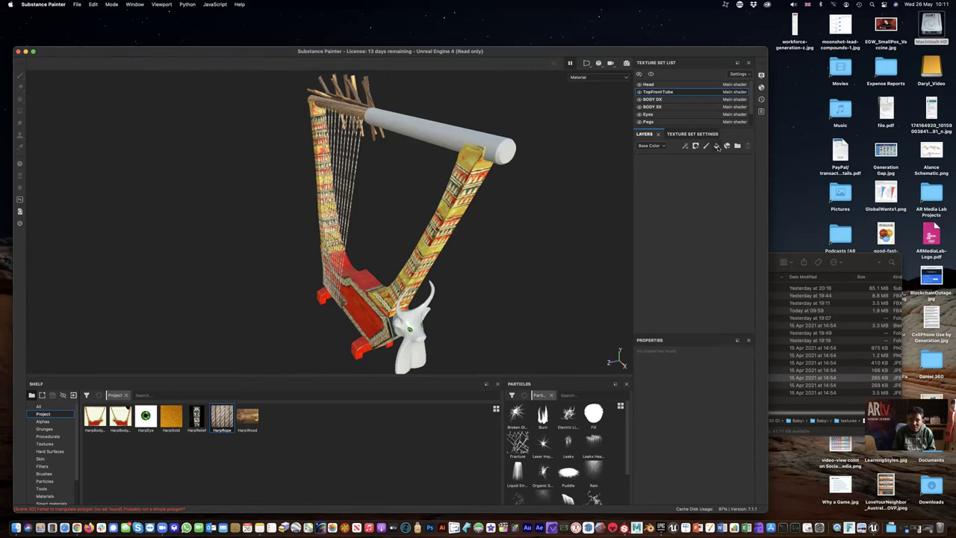
pyautogui.click(716, 146)
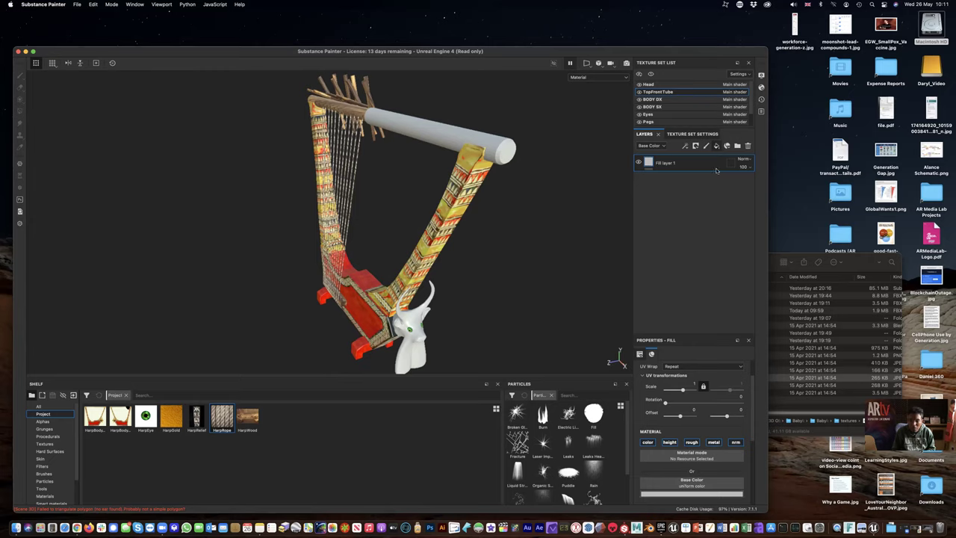
pyautogui.click(670, 442)
pyautogui.click(692, 443)
pyautogui.click(713, 442)
pyautogui.click(736, 442)
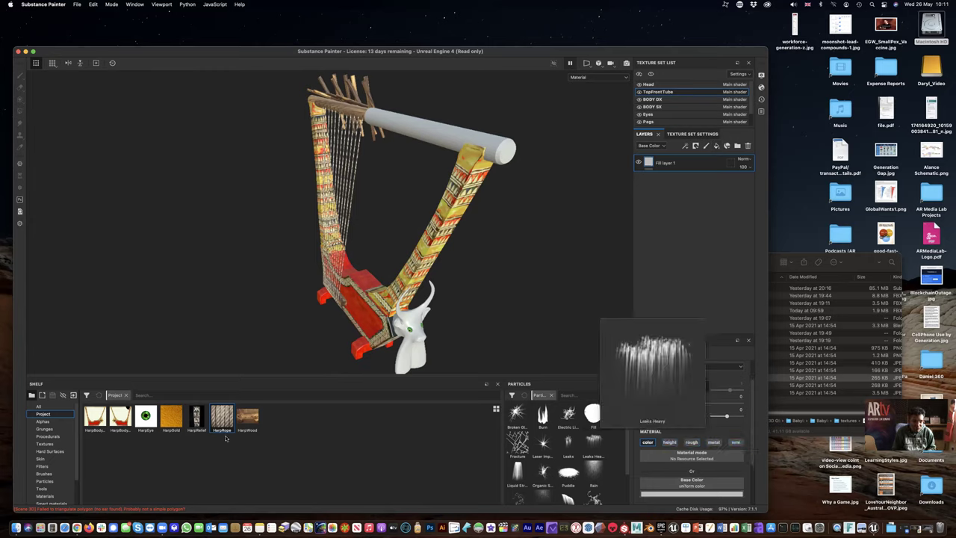
# - Try the HarpWood image as the TopFrontTube fill's base color with a UV scale of 0.2, checking the crossbar's grain
pyautogui.moveTo(255, 422); pyautogui.dragTo(665, 484)
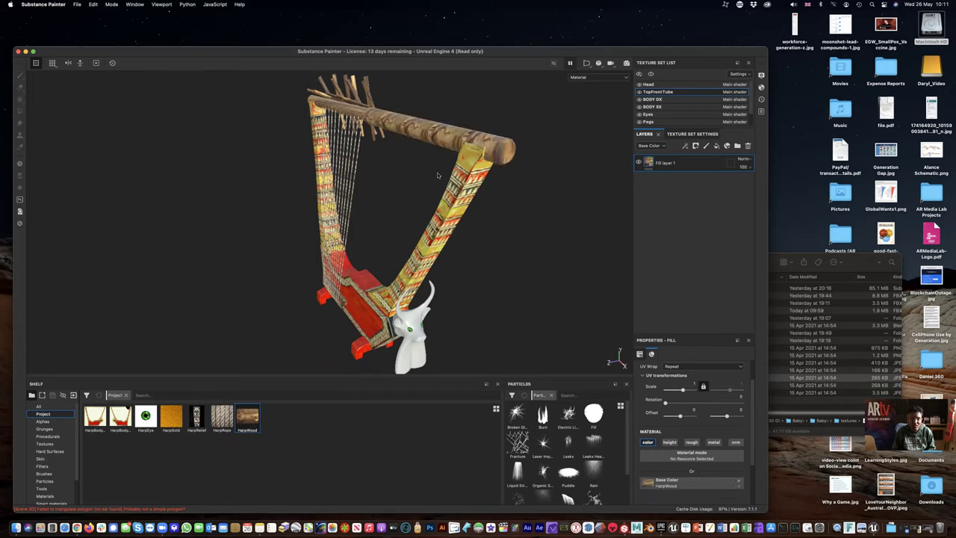
pyautogui.keyDown('alt'); pyautogui.moveTo(438, 175); pyautogui.dragTo(479, 133); pyautogui.keyUp('alt')
pyautogui.scroll(4, 479, 133)
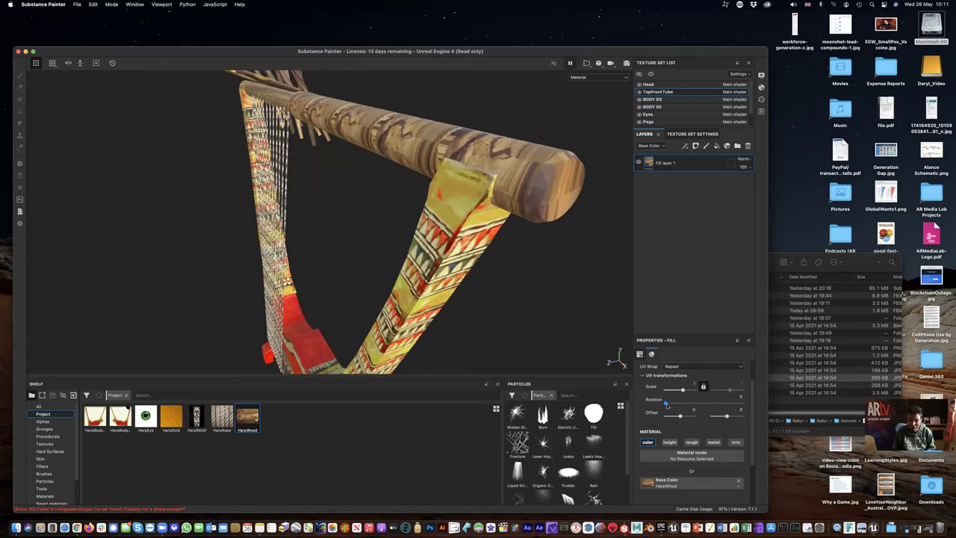
pyautogui.moveTo(666, 404); pyautogui.dragTo(682, 390)
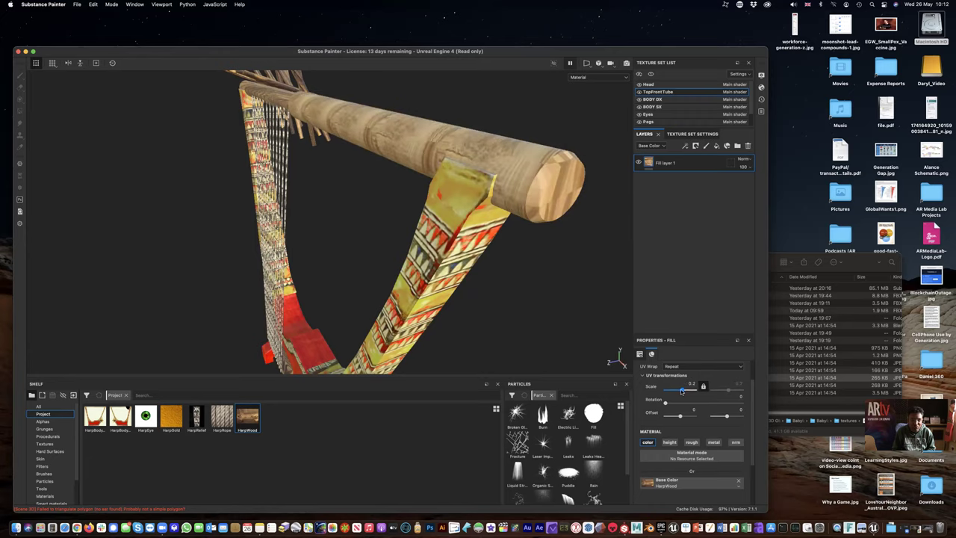
pyautogui.moveTo(389, 233)
pyautogui.keyDown('alt'); pyautogui.mouseDown()
pyautogui.moveTo(525, 215)
pyautogui.moveTo(412, 203)
pyautogui.moveTo(241, 224)
pyautogui.moveTo(505, 246)
pyautogui.moveTo(423, 227)
pyautogui.moveTo(339, 242)
pyautogui.moveTo(405, 237)
pyautogui.moveTo(384, 239)
pyautogui.mouseUp(); pyautogui.keyUp('alt')
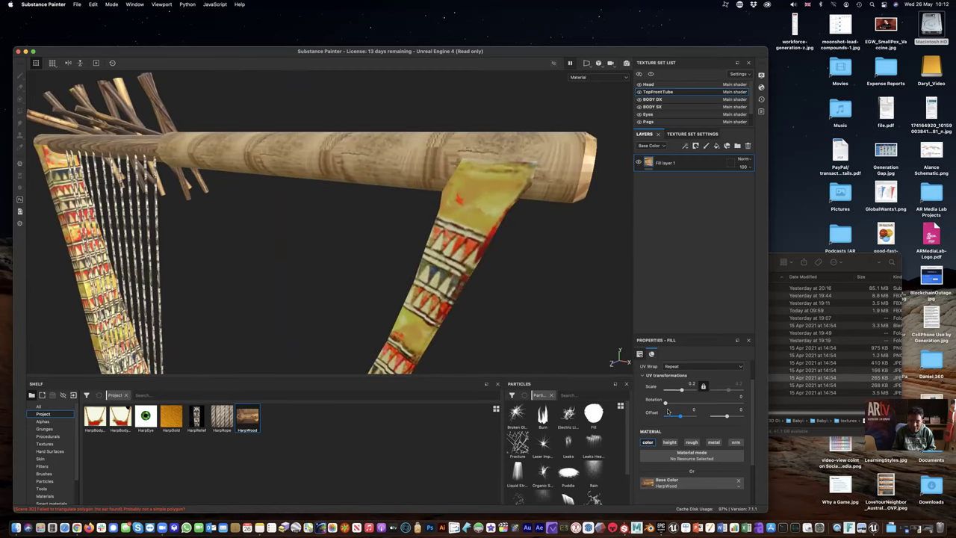
pyautogui.moveTo(666, 402)
pyautogui.mouseDown()
pyautogui.moveTo(685, 404)
pyautogui.moveTo(660, 404)
pyautogui.mouseUp()
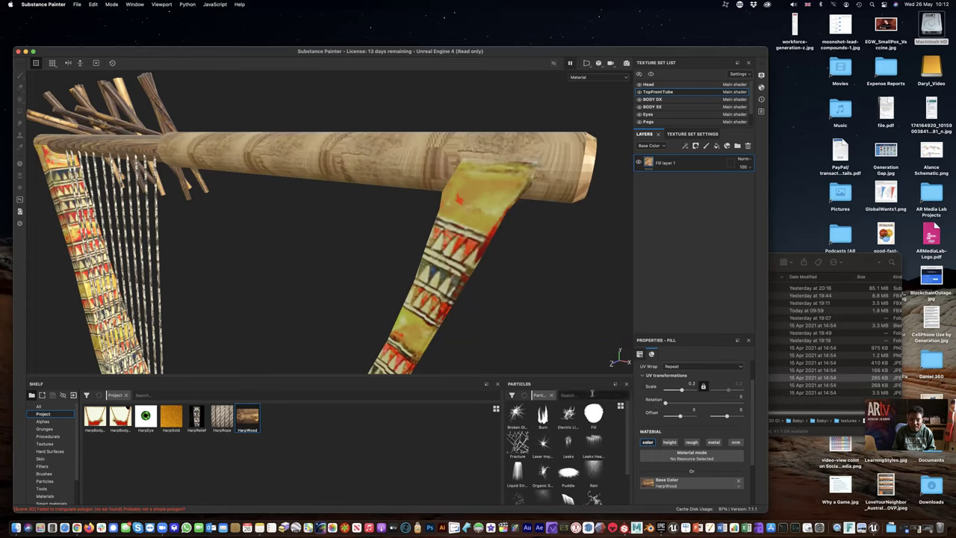
# - Assign the HarpGold image as the TopFrontTube fill's base color, set the UV scale to 1, and view the crossbar
pyautogui.moveTo(171, 418); pyautogui.dragTo(667, 487)
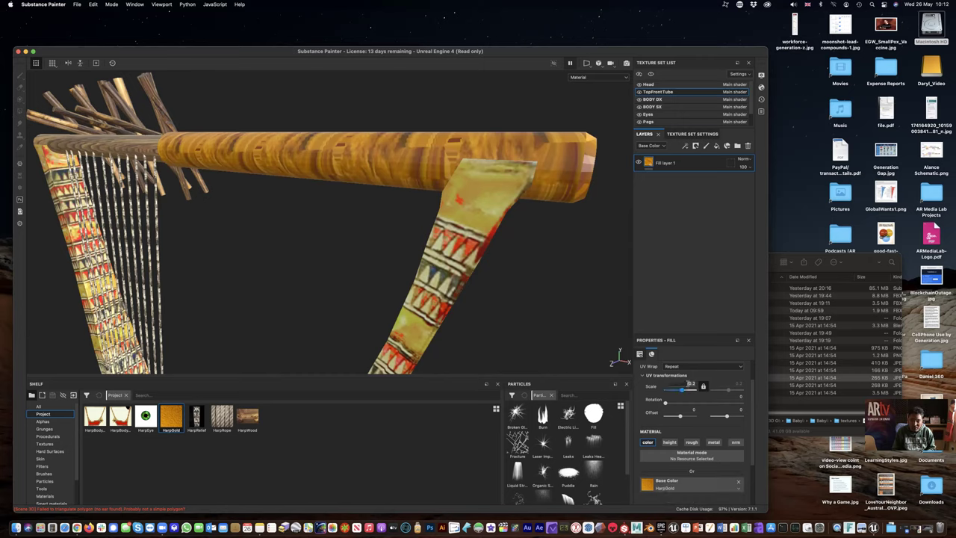
pyautogui.moveTo(691, 383); pyautogui.dragTo(702, 383)
pyautogui.write('1')
pyautogui.press('Return')
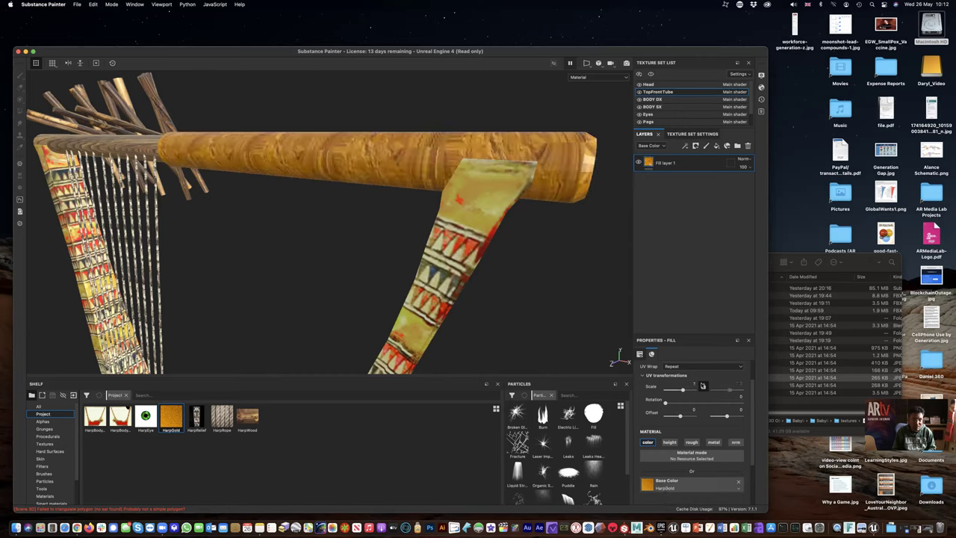
pyautogui.press('f')
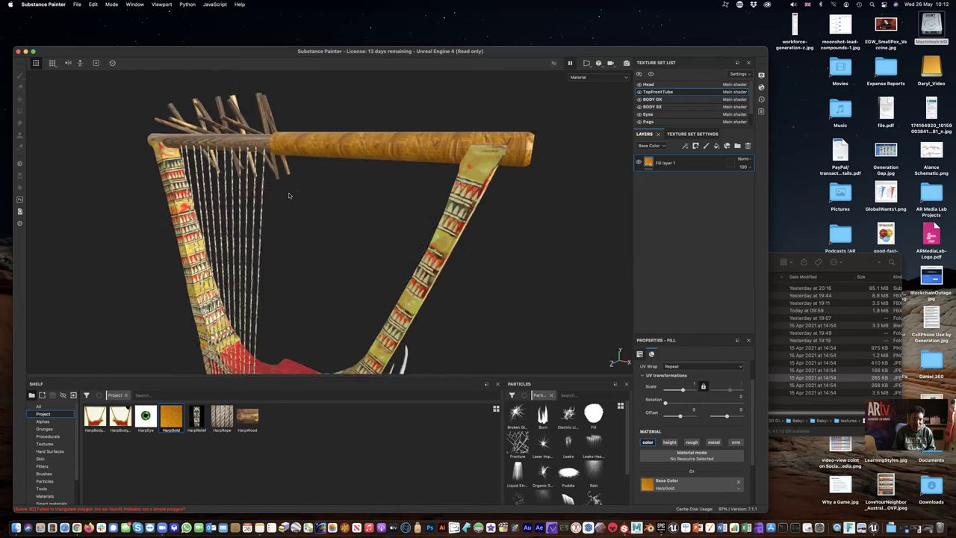
pyautogui.scroll(3, 290, 196)
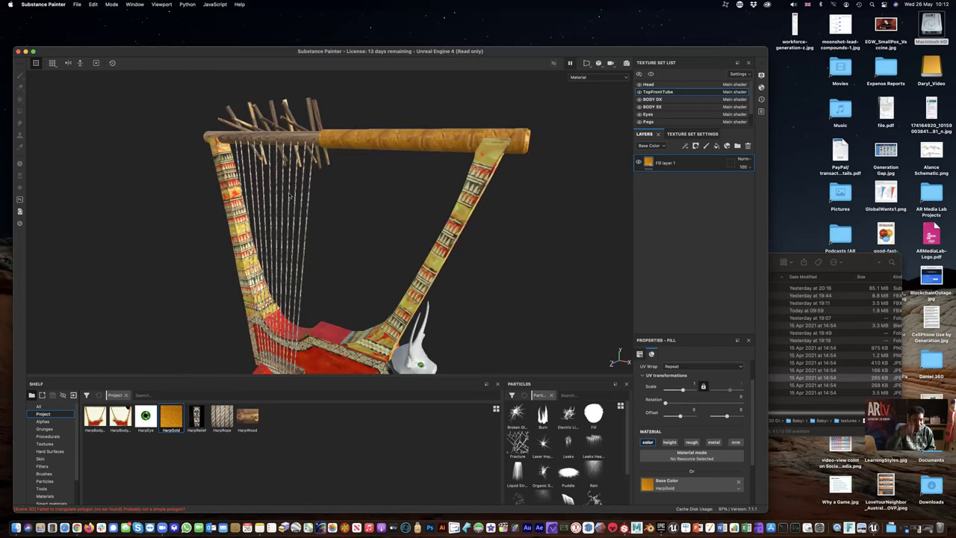
# - Switch to Finder and view HarpBodyDX.png from the textures folder as a reference for the harp's crossbar and head, closing it when done
pyautogui.click(76, 526)
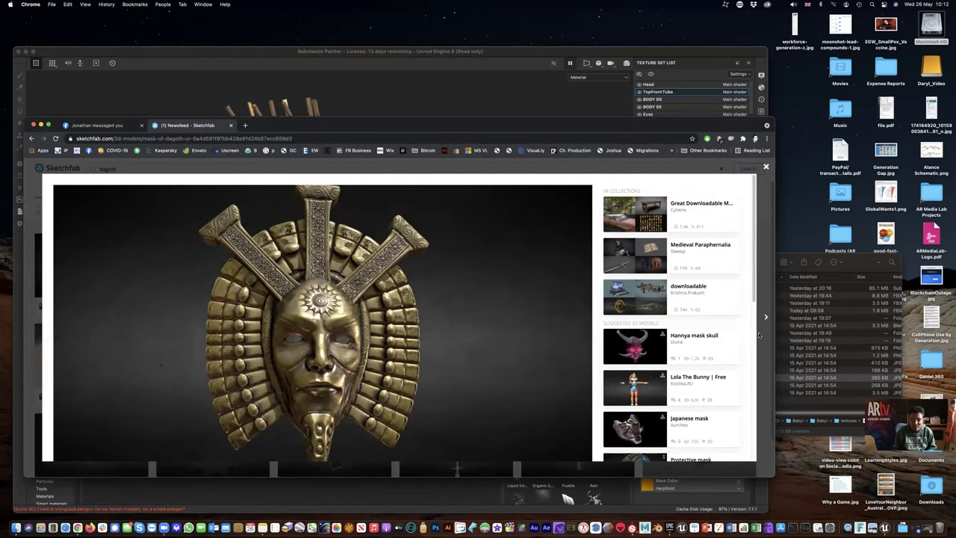
pyautogui.click(807, 350)
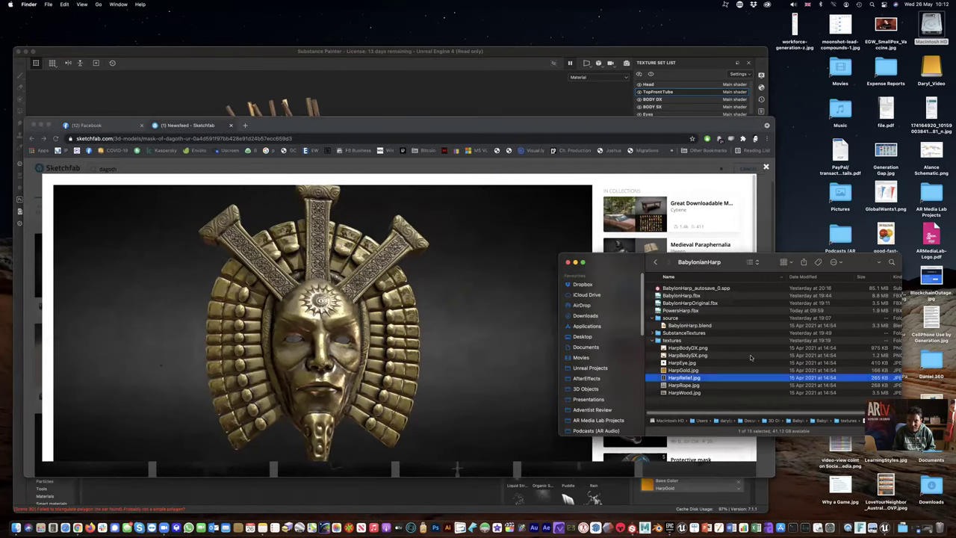
pyautogui.doubleClick(681, 348)
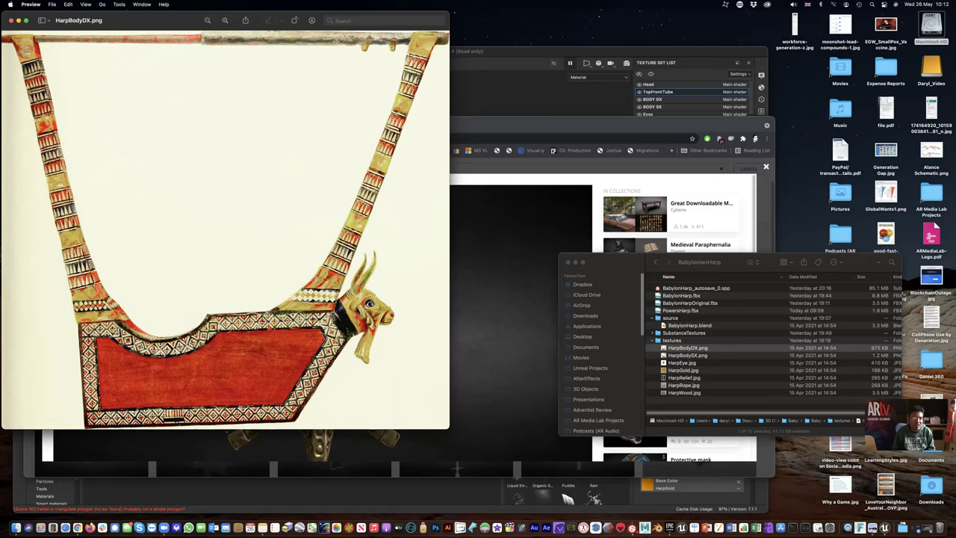
pyautogui.click(10, 20)
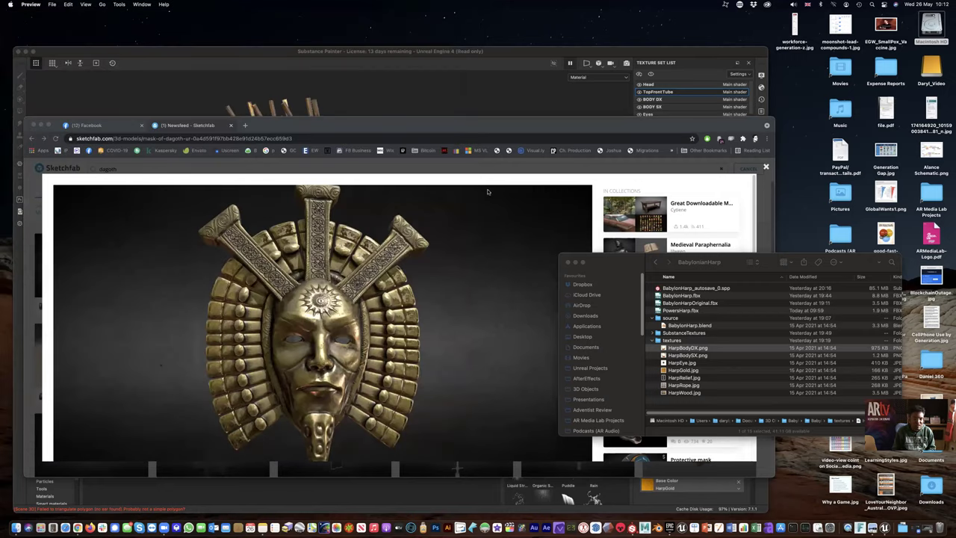
# - In Chrome, close the Mask of Dagoth Ur model and search Sketchfab for "lira", refining the query to "lira ur"
pyautogui.click(766, 166)
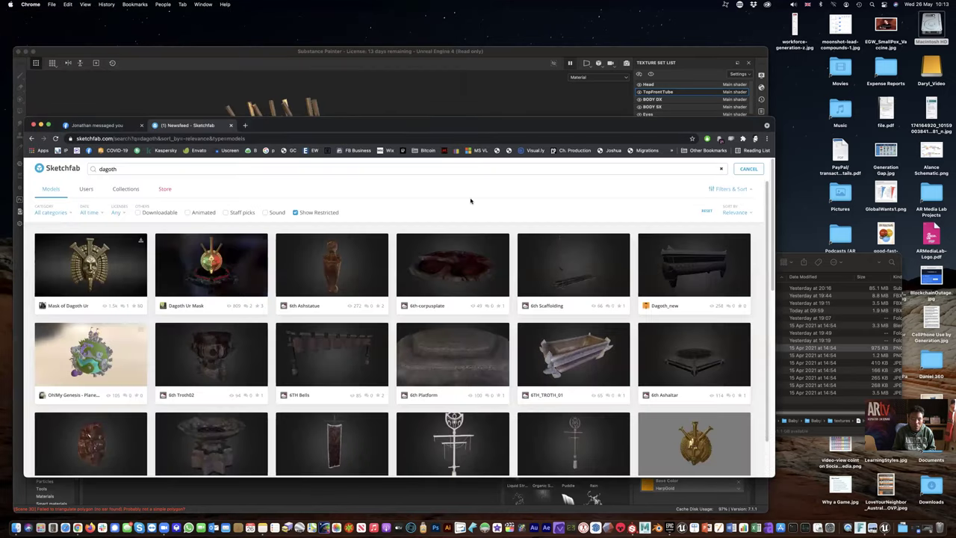
pyautogui.write('li')
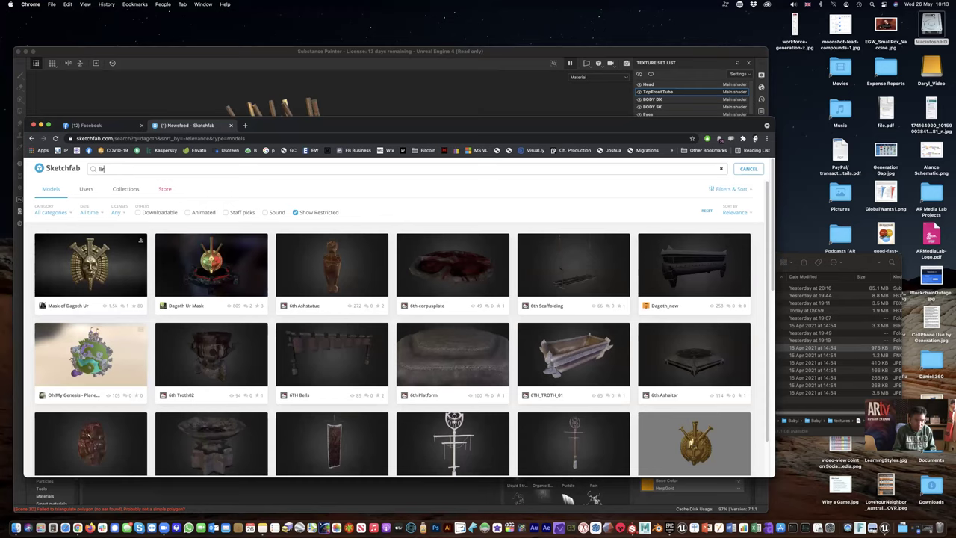
pyautogui.write('ra')
pyautogui.press('Return')
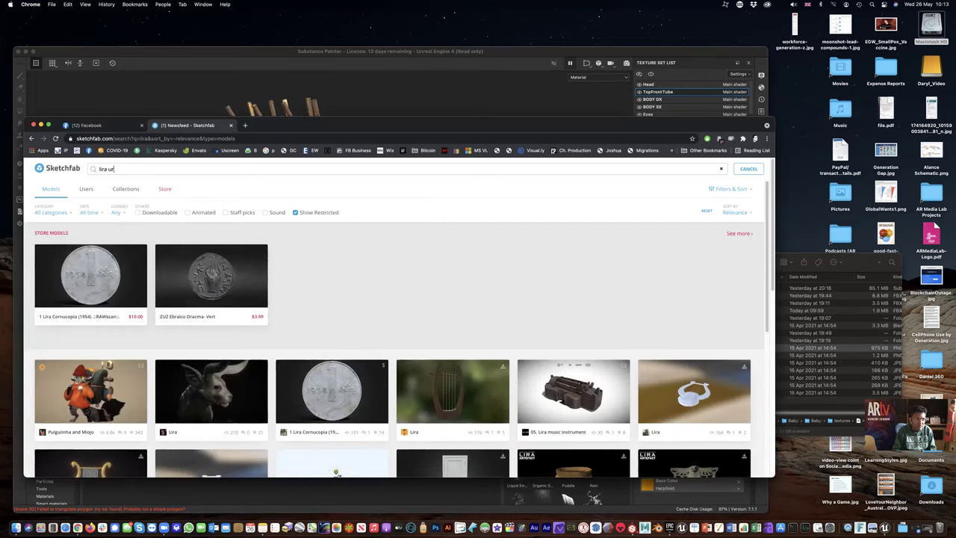
pyautogui.write('ur')
pyautogui.press('Return')
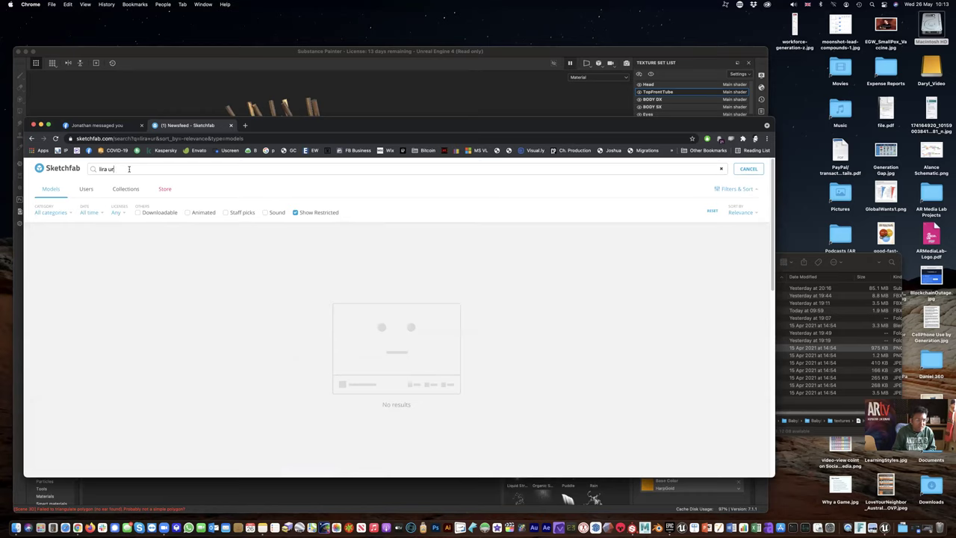
# - Search Sketchfab for "lira" again, limit the results to downloadable models, and look through them for the original harp
pyautogui.press('Return')
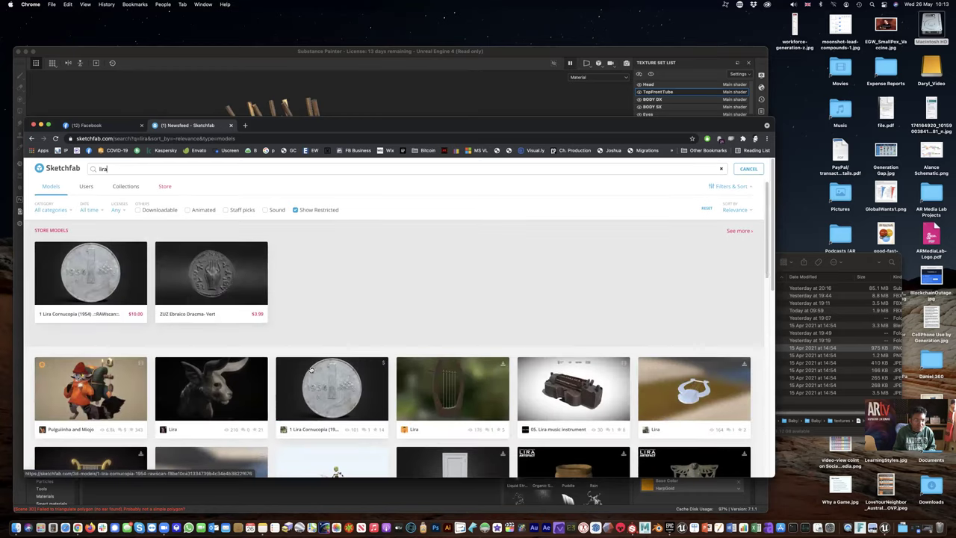
pyautogui.click(139, 211)
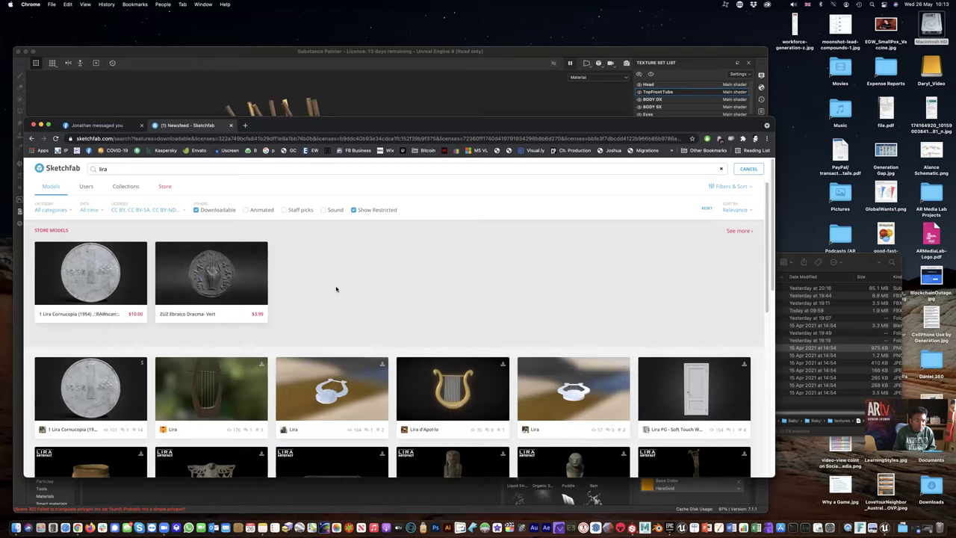
pyautogui.scroll(-10, 336, 289)
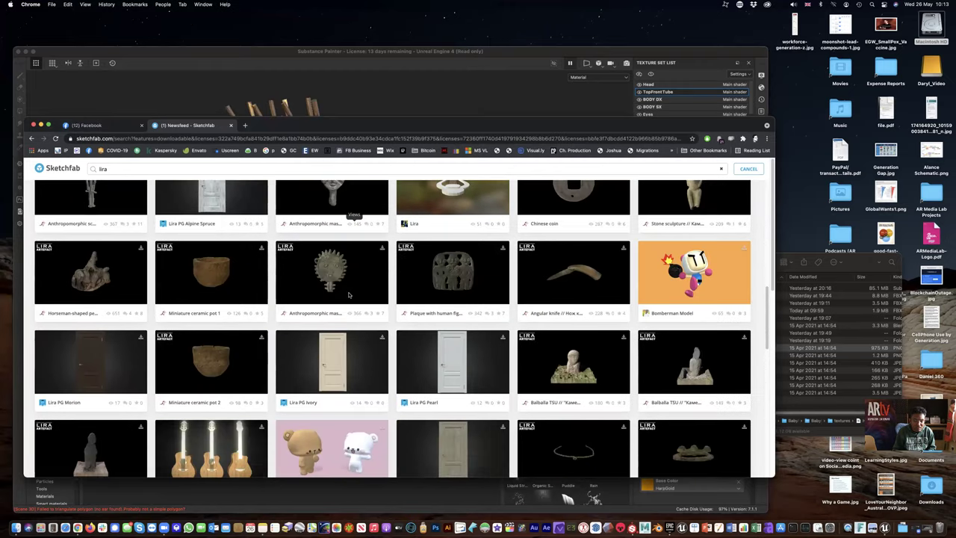
pyautogui.scroll(-10, 349, 295)
pyautogui.scroll(20, 350, 295)
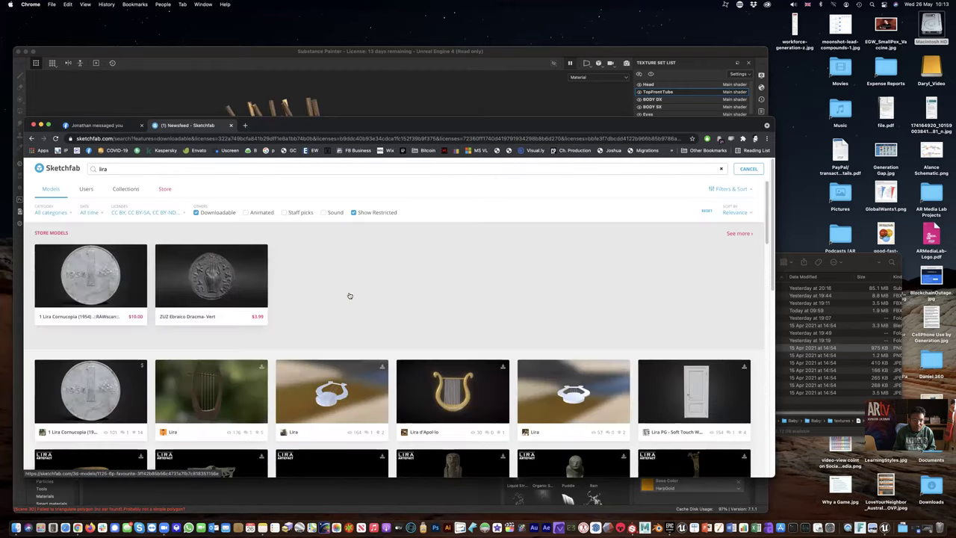
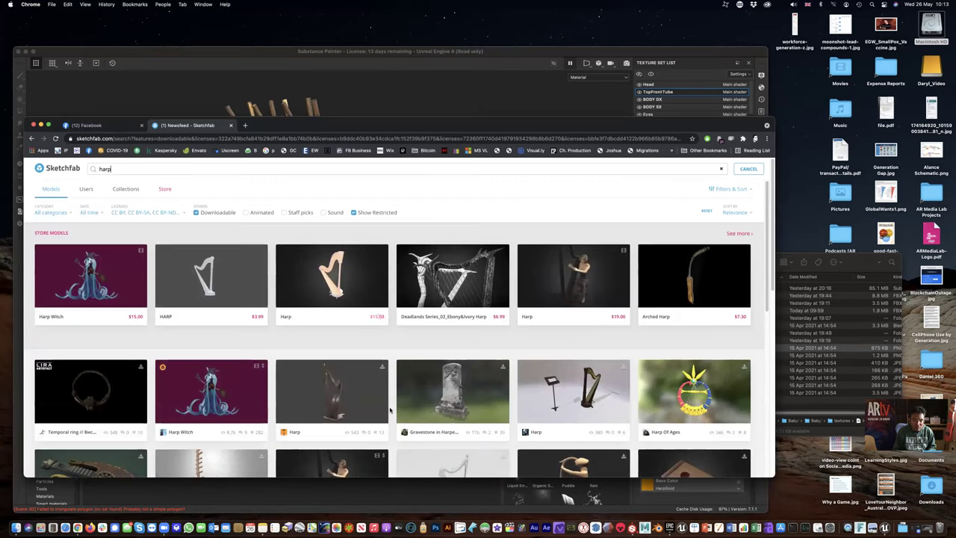
# - Browse the harp models found on Sketchfab and run a new model search for "ur"
pyautogui.scroll(-10, 431, 380)
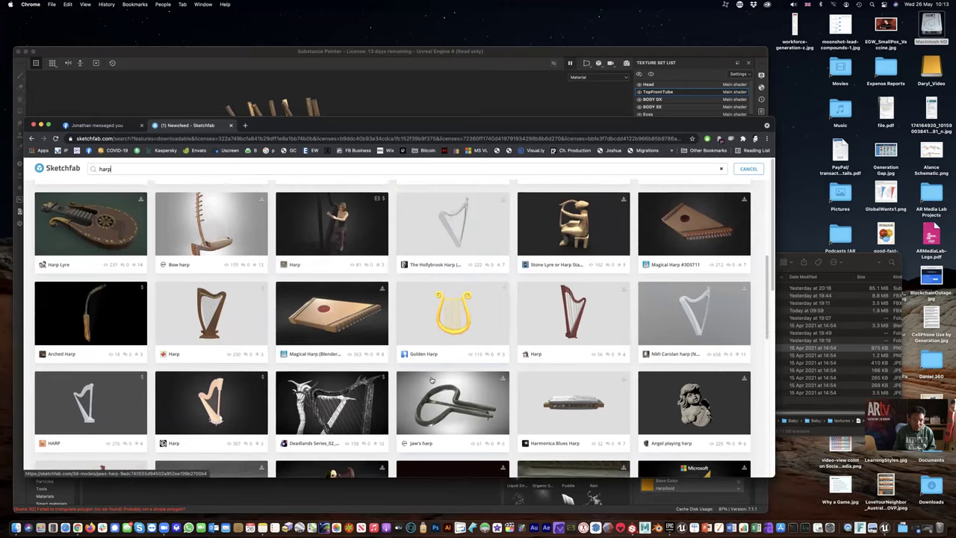
pyautogui.scroll(-15, 431, 380)
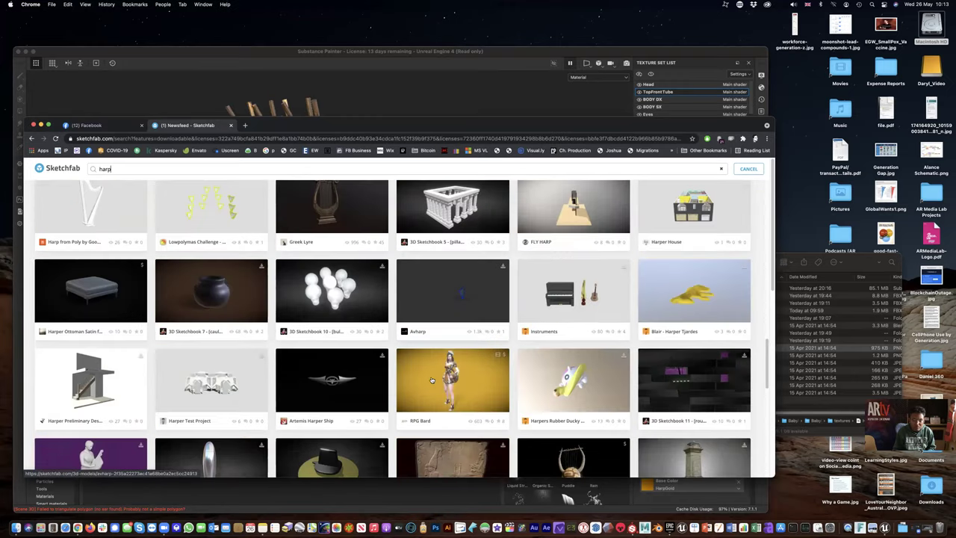
pyautogui.scroll(-6, 442, 379)
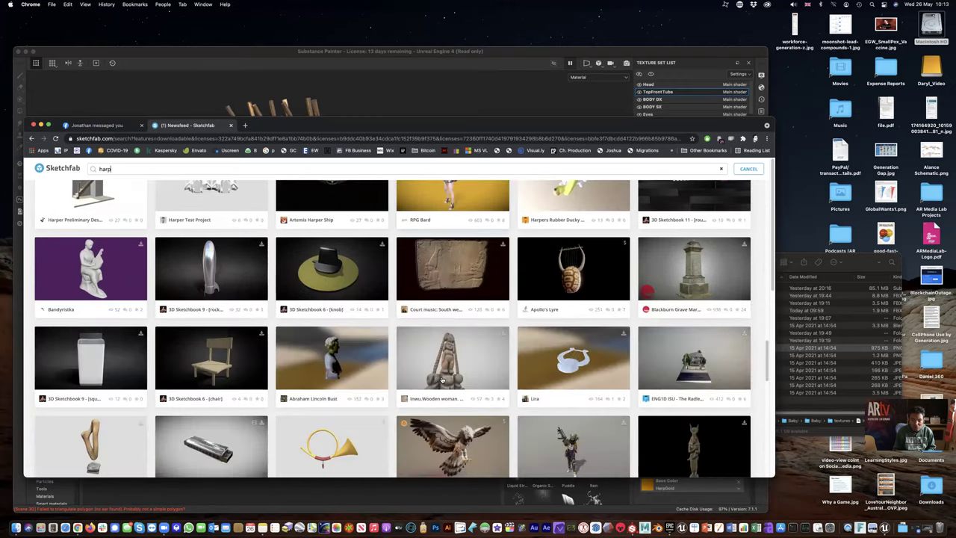
pyautogui.scroll(20, 426, 351)
pyautogui.doubleClick(112, 170)
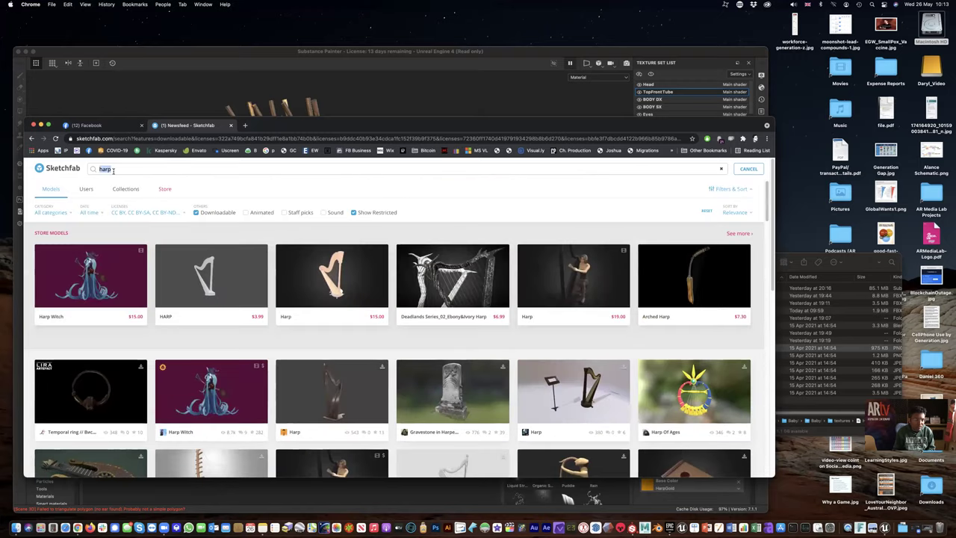
pyautogui.write('ur')
pyautogui.press('Return')
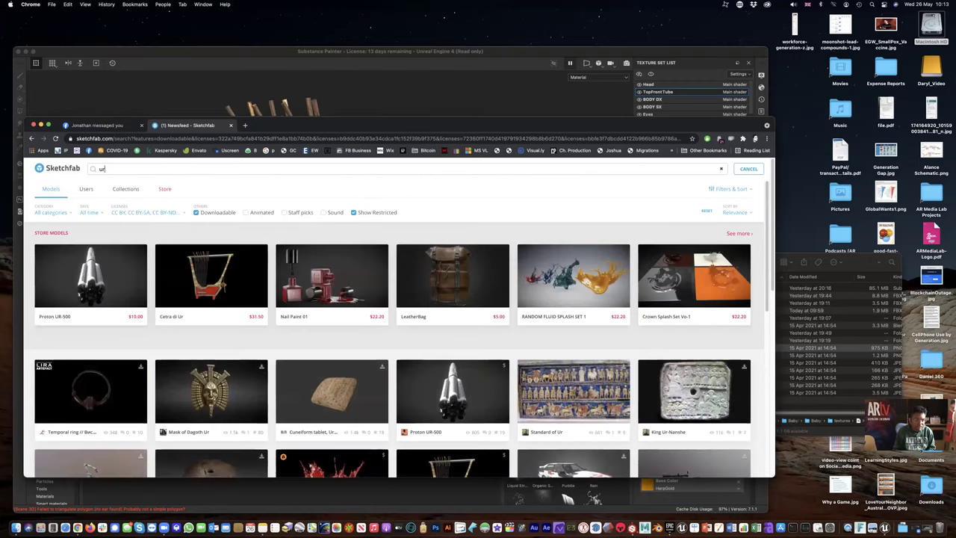
# - Open the Cetra di Ur model, inspect its top tube and decorated frame from several angles, and close the preview
pyautogui.click(210, 295)
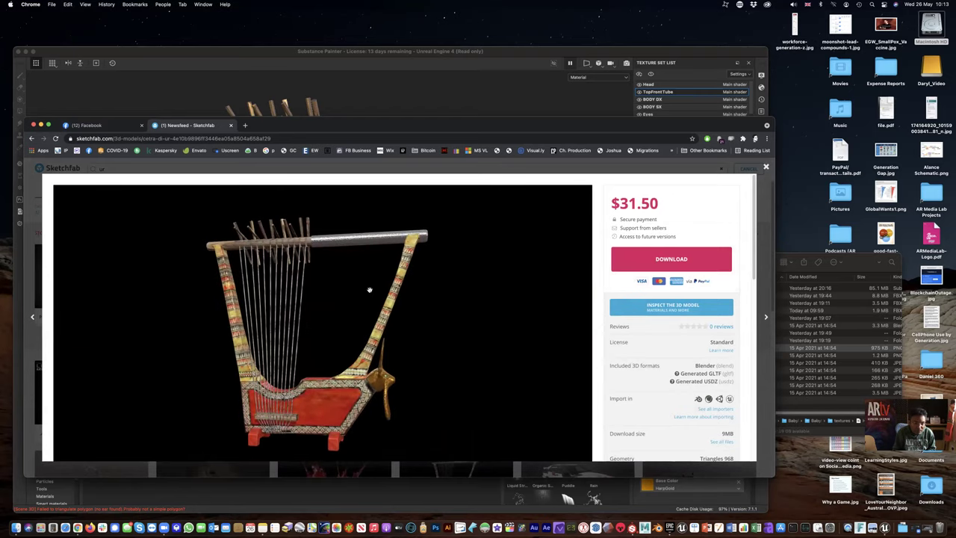
pyautogui.moveTo(403, 311)
pyautogui.mouseDown()
pyautogui.moveTo(352, 320)
pyautogui.moveTo(334, 344)
pyautogui.moveTo(299, 307)
pyautogui.moveTo(249, 278)
pyautogui.mouseUp()
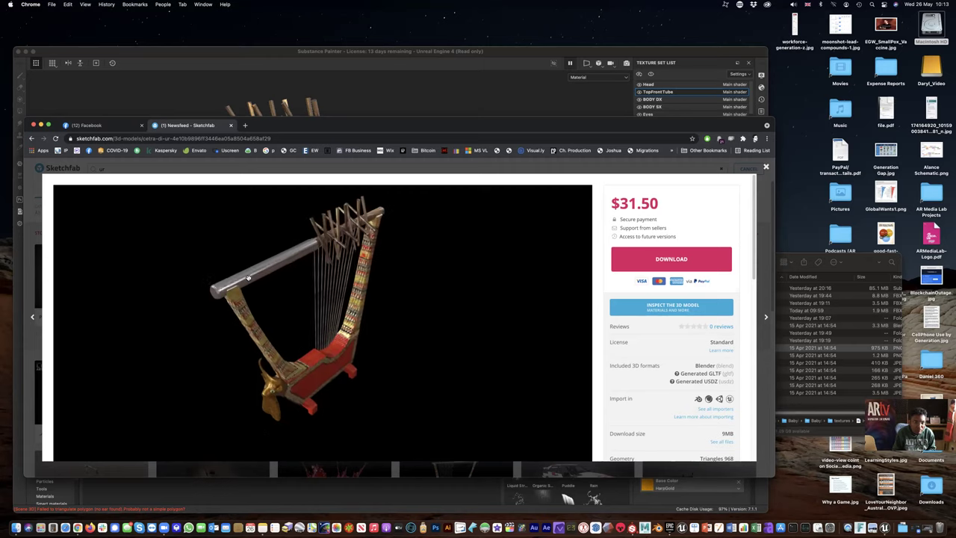
pyautogui.scroll(5, 248, 277)
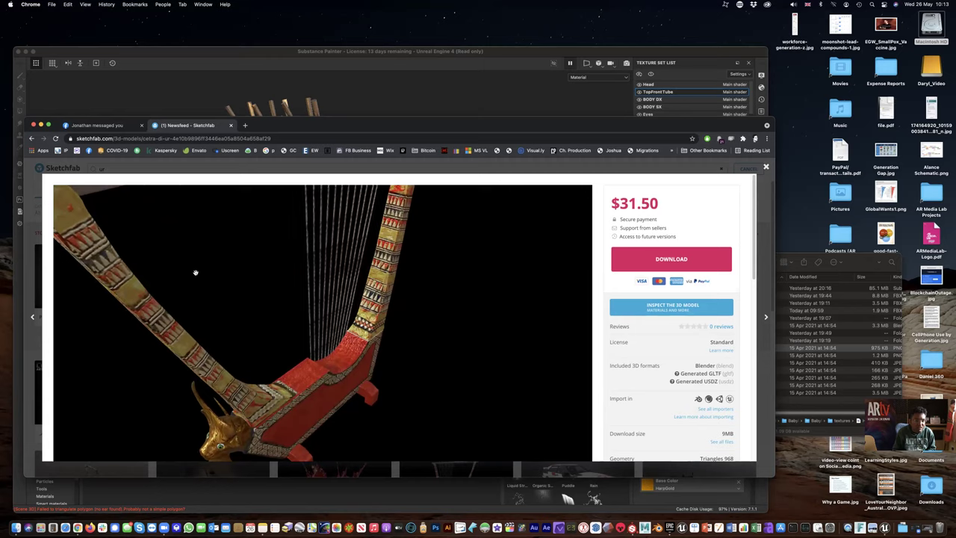
pyautogui.moveTo(192, 271)
pyautogui.mouseDown()
pyautogui.moveTo(306, 359)
pyautogui.moveTo(343, 361)
pyautogui.moveTo(380, 348)
pyautogui.moveTo(386, 356)
pyautogui.moveTo(269, 354)
pyautogui.moveTo(363, 354)
pyautogui.mouseUp()
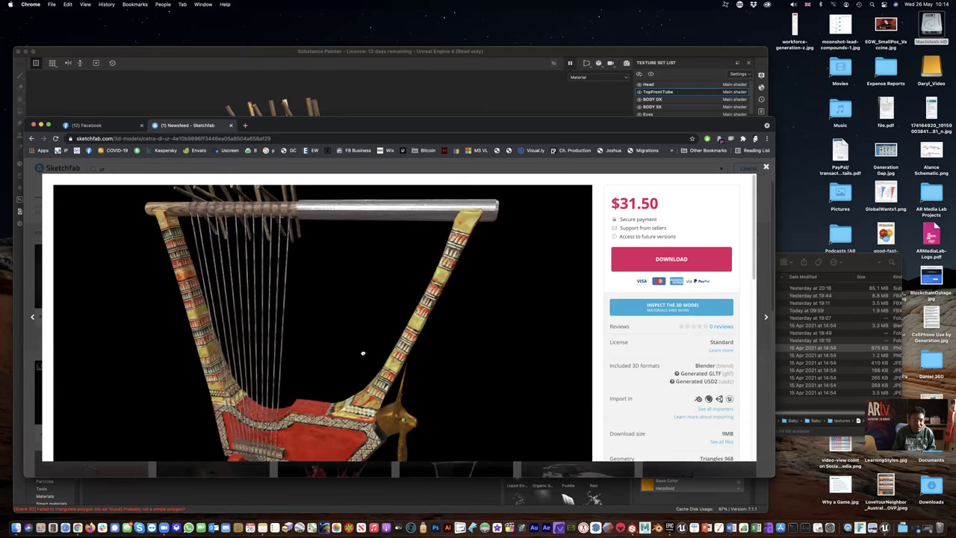
pyautogui.click(766, 168)
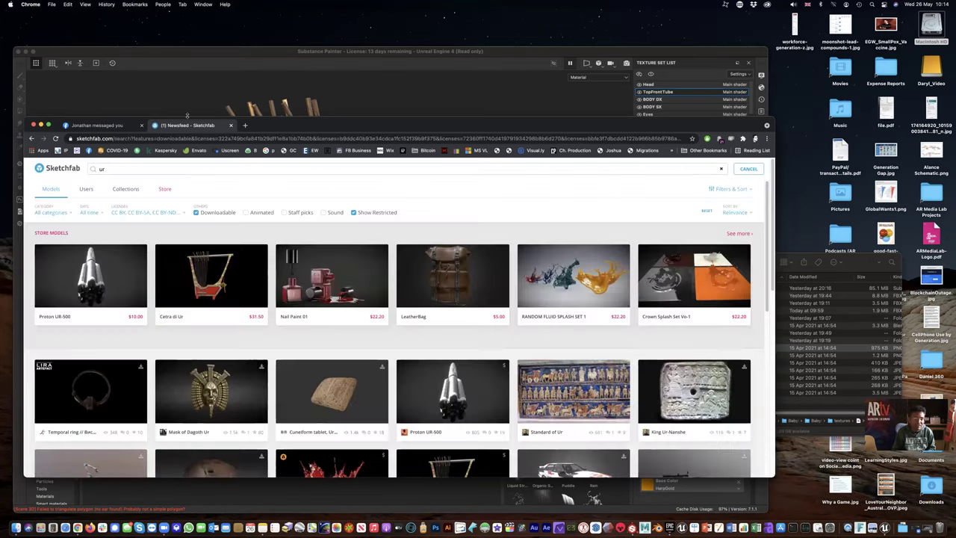
# - Minimize the browser to return to Substance Painter and hide Fill layer 1 of the TopFrontTube texture set
pyautogui.click(41, 125)
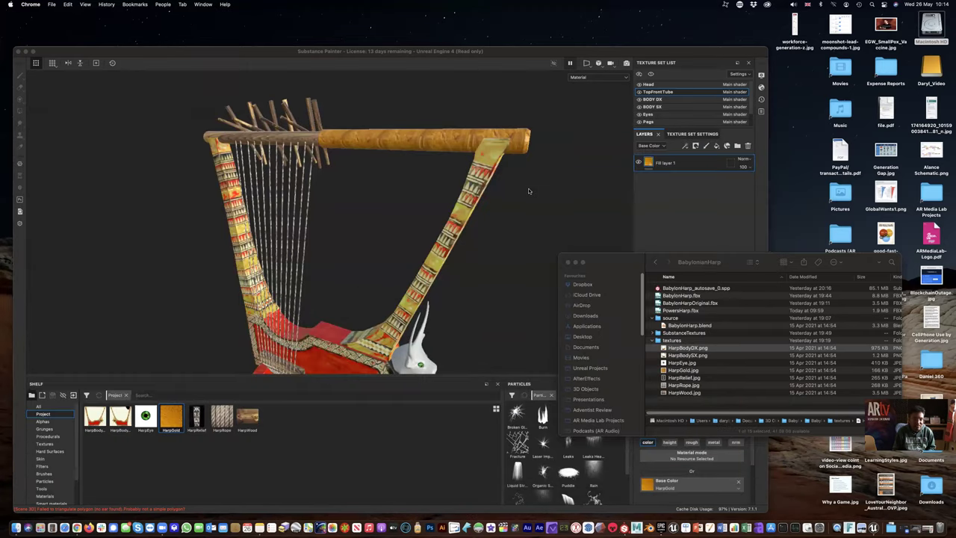
pyautogui.click(550, 192)
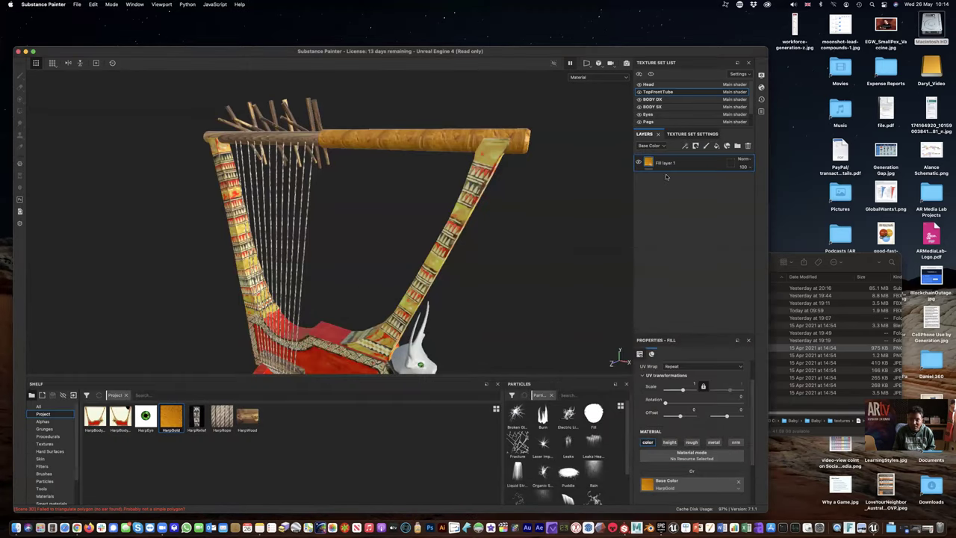
pyautogui.click(639, 162)
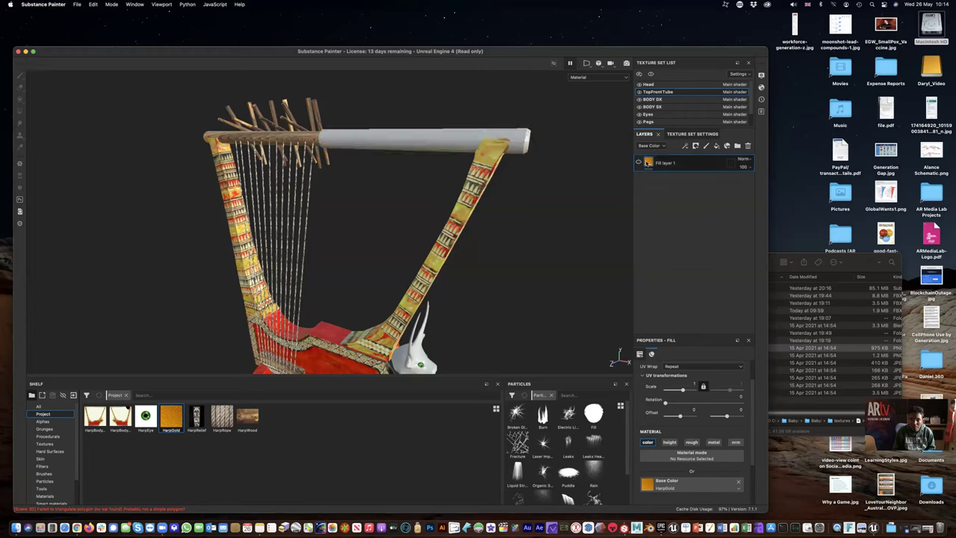
pyautogui.click(639, 162)
pyautogui.click(639, 162)
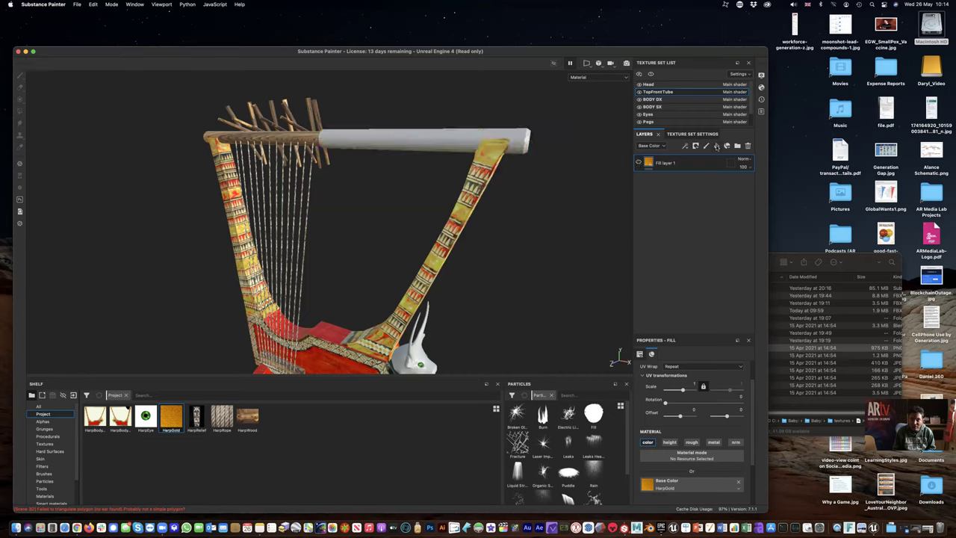
# - Add a color-only fill layer to the TopFrontTube with HarpWood as base color and a UV scale of 0.1
pyautogui.click(716, 146)
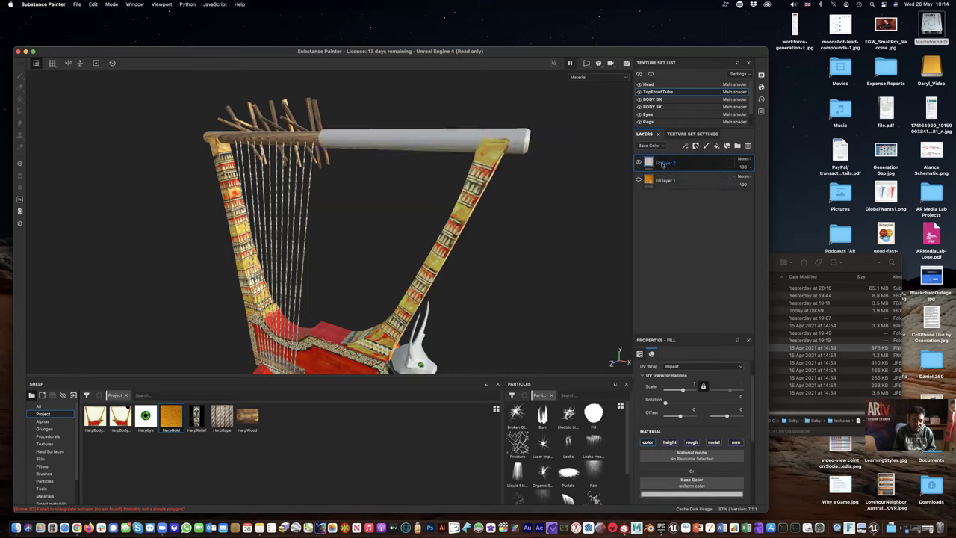
pyautogui.click(670, 442)
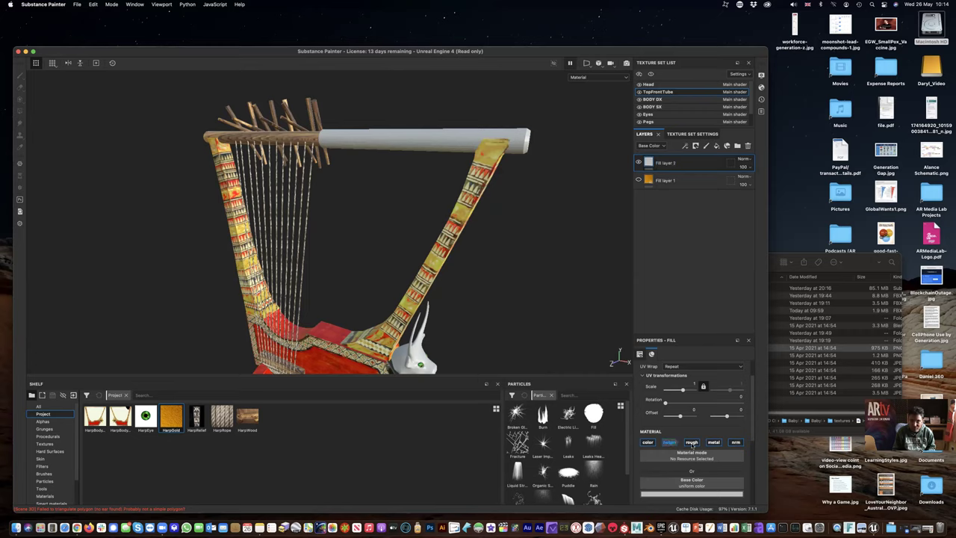
pyautogui.moveTo(249, 420); pyautogui.dragTo(691, 483)
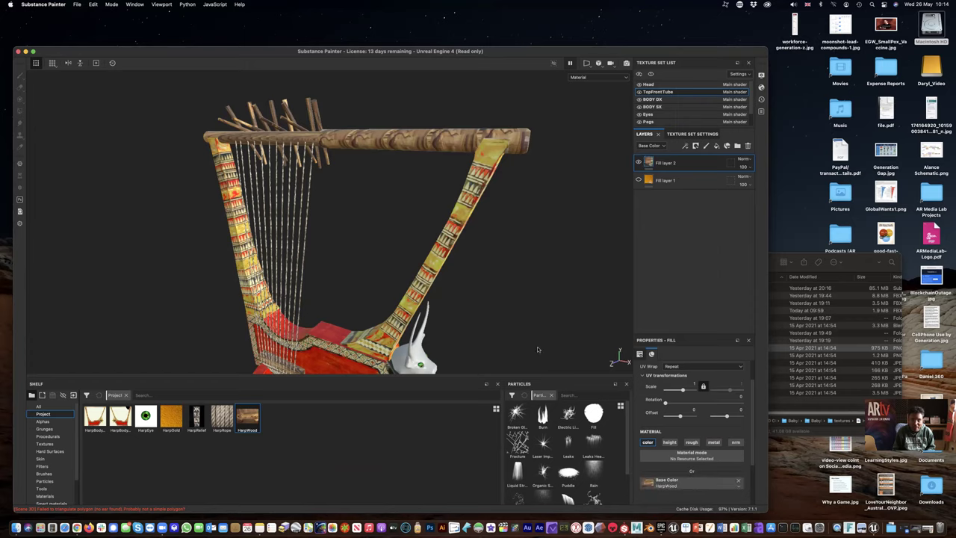
pyautogui.moveTo(667, 404)
pyautogui.mouseDown()
pyautogui.moveTo(715, 406)
pyautogui.moveTo(642, 405)
pyautogui.moveTo(681, 394)
pyautogui.mouseUp()
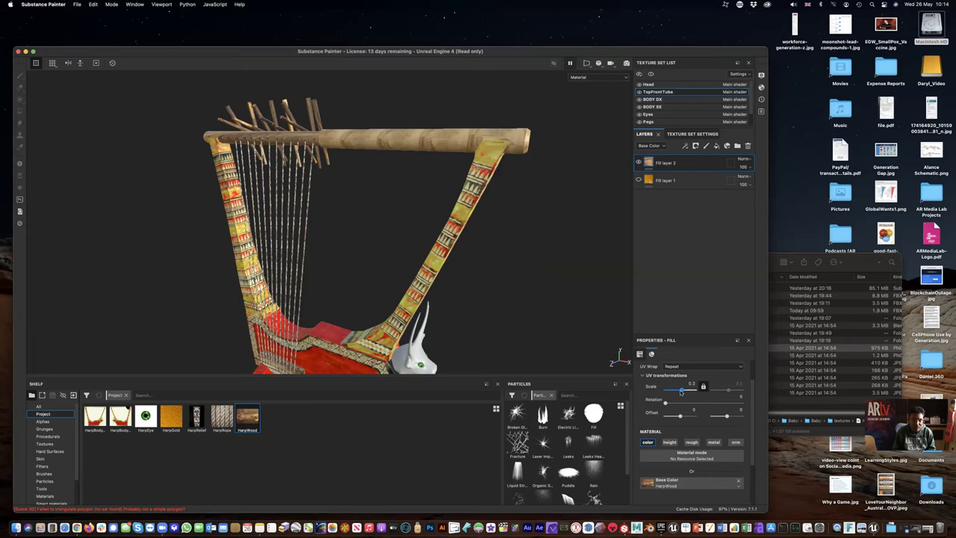
pyautogui.moveTo(665, 404); pyautogui.dragTo(643, 401)
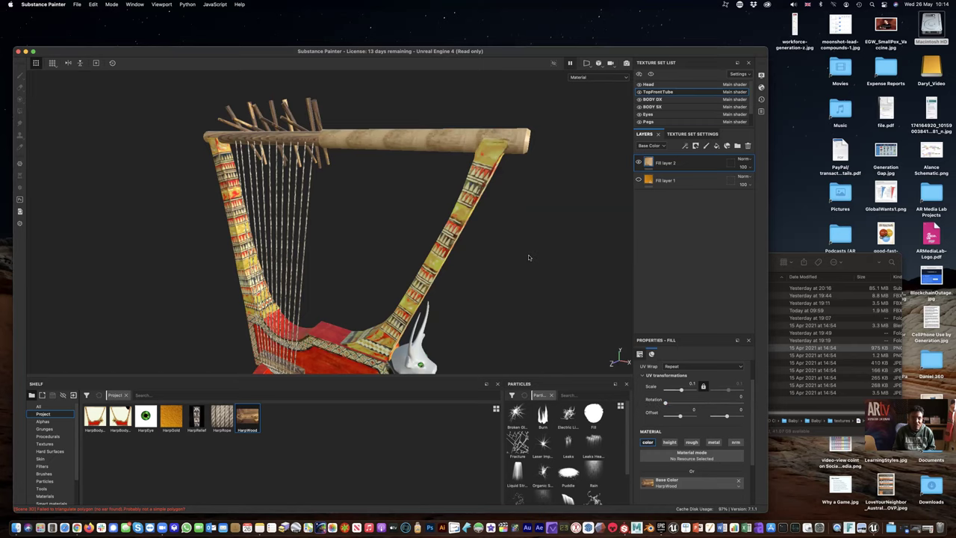
# - Hide the HarpWood layer, add another fill layer above it, and show the Materials category in the shelf
pyautogui.scroll(-3, 530, 258)
pyautogui.click(717, 146)
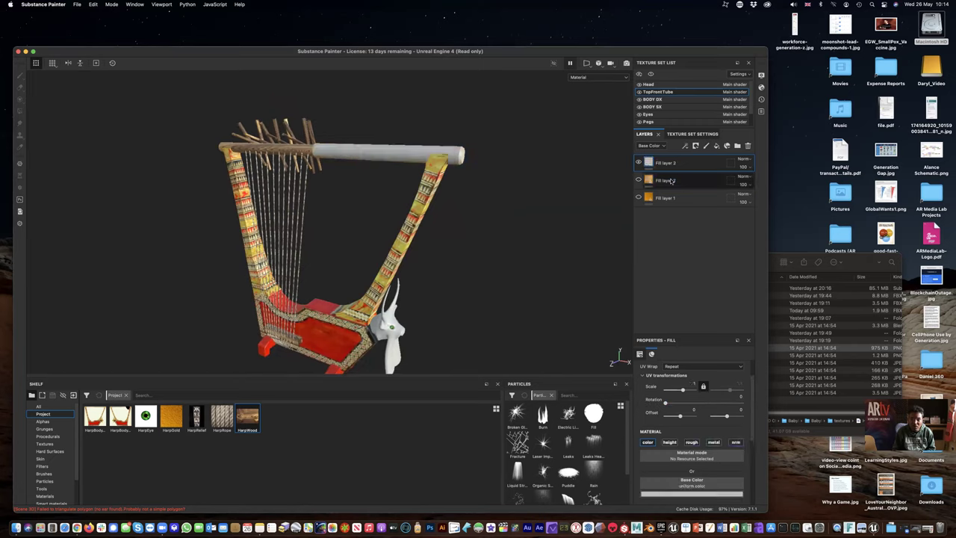
pyautogui.click(38, 407)
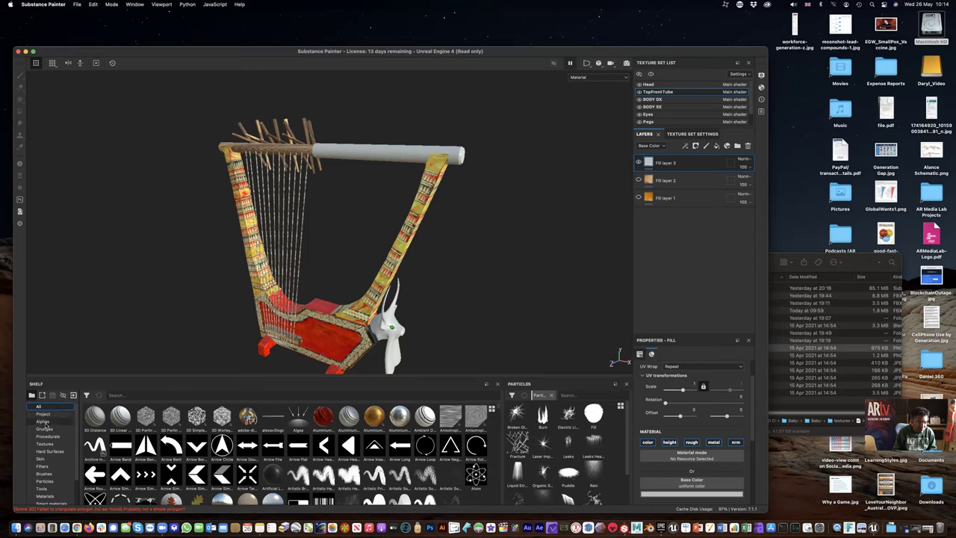
pyautogui.click(46, 482)
pyautogui.click(50, 496)
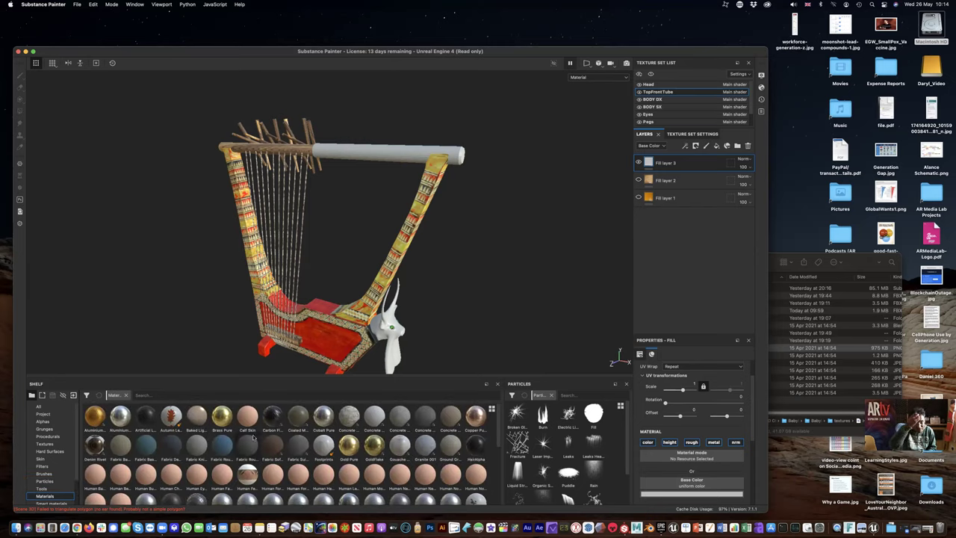
# - Try the Fabric Soft Denim material as the new fill layer's base color and inspect the tube up close
pyautogui.moveTo(275, 449)
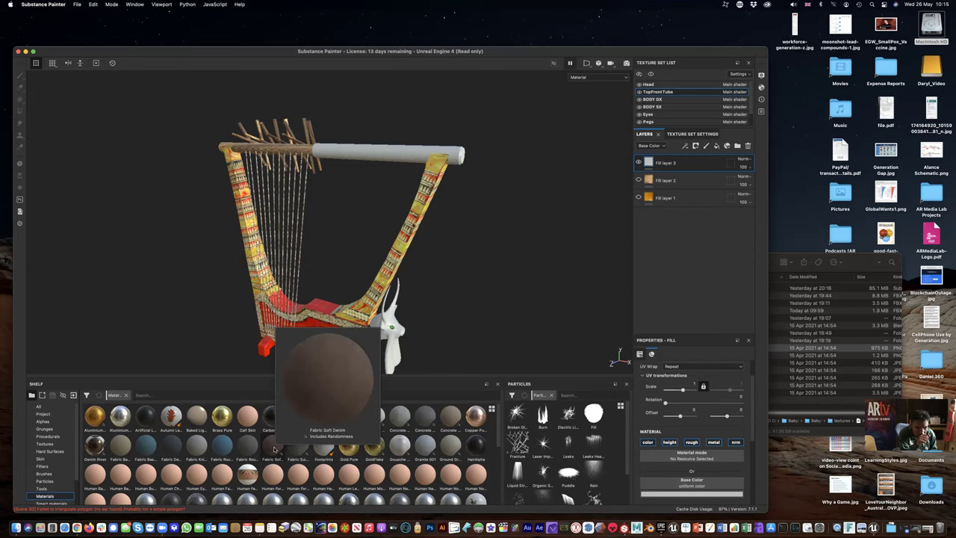
pyautogui.moveTo(274, 449); pyautogui.dragTo(680, 484)
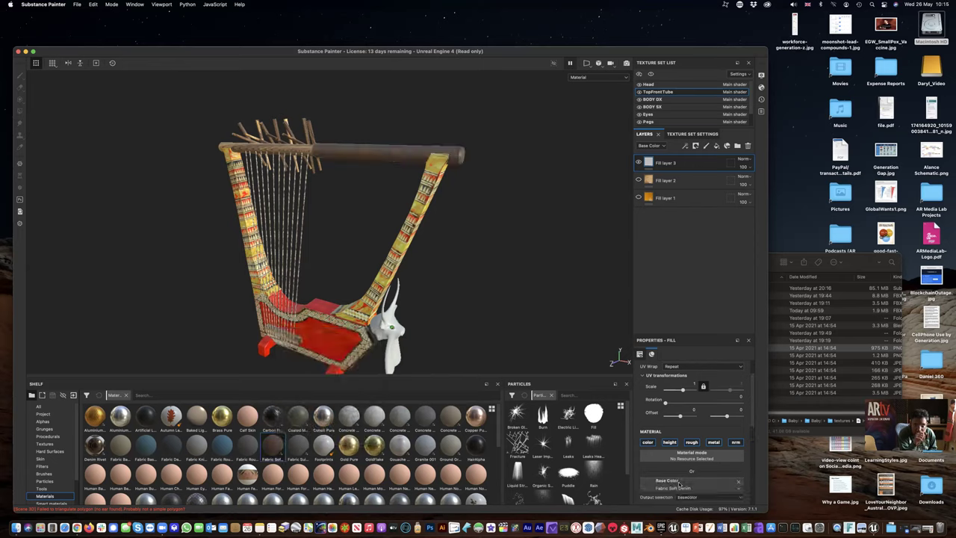
pyautogui.scroll(-1, 386, 161)
pyautogui.scroll(4, 387, 162)
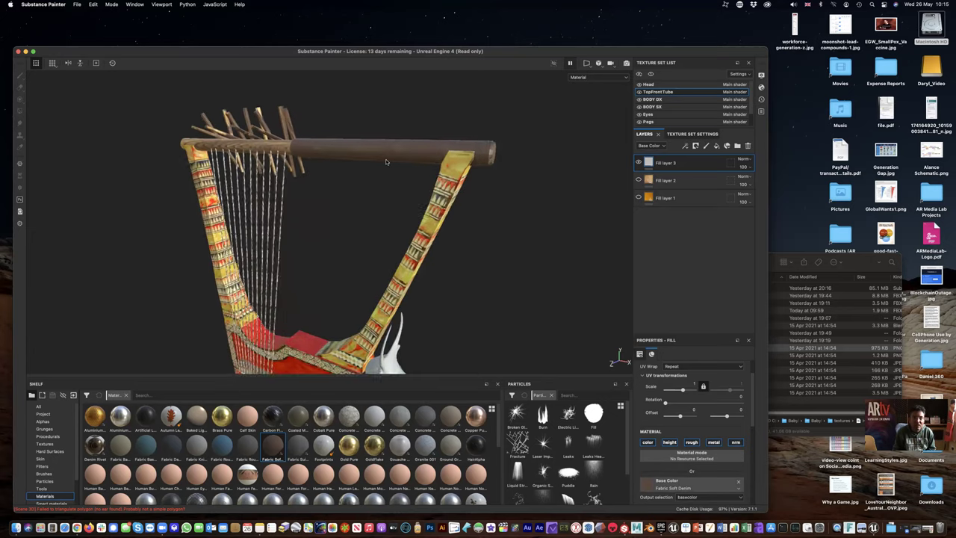
pyautogui.scroll(6, 387, 162)
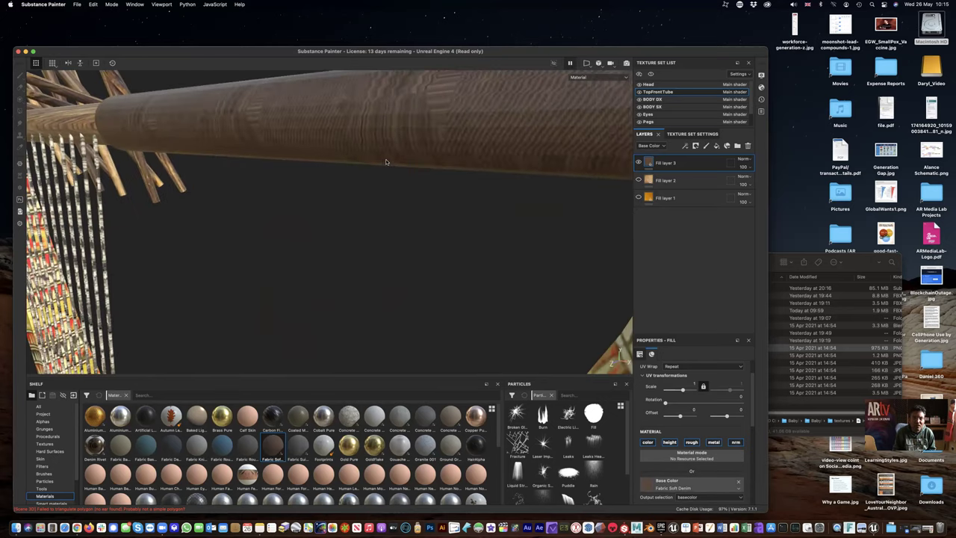
pyautogui.scroll(-3, 386, 162)
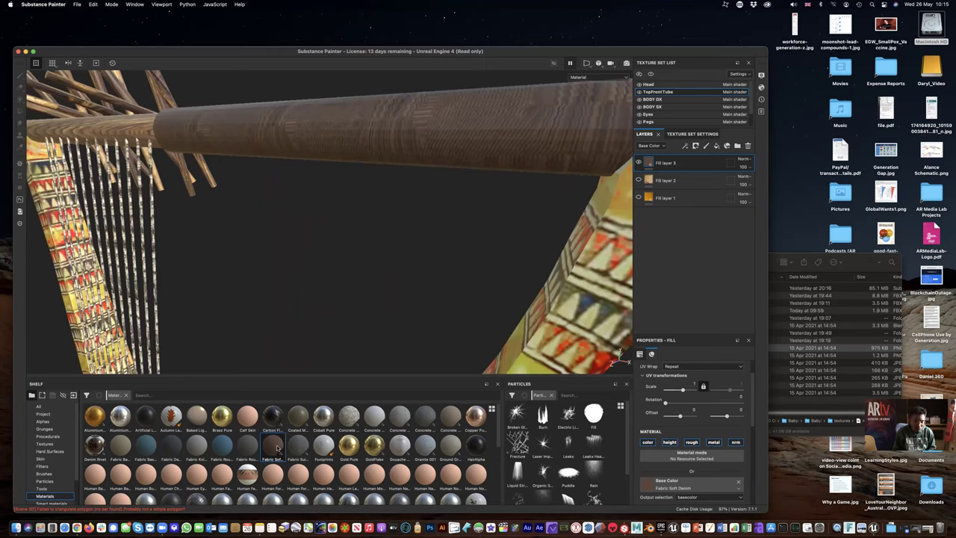
pyautogui.moveTo(277, 448)
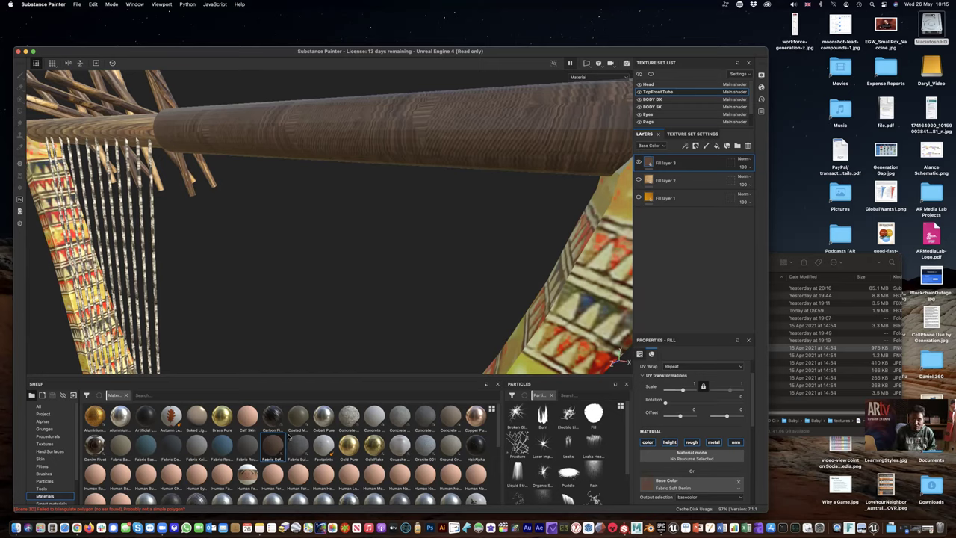
# - Clear the fabric from the base color, try GoldFlake in its place, and clear that too
pyautogui.click(739, 483)
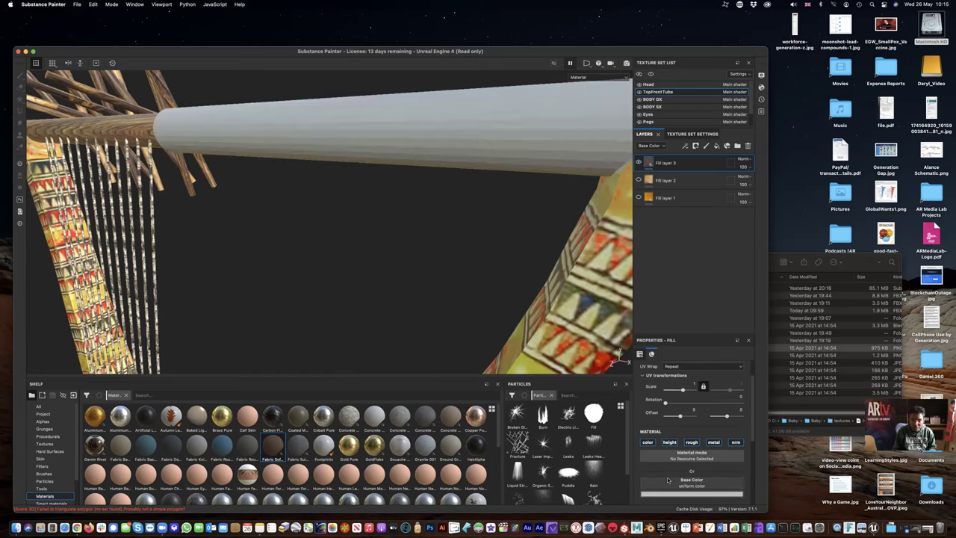
pyautogui.moveTo(377, 443); pyautogui.dragTo(690, 485)
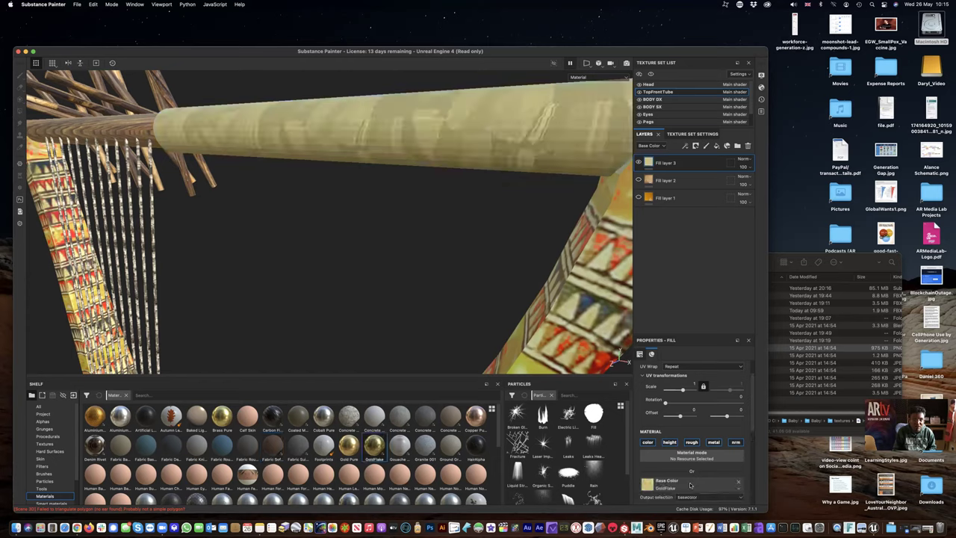
pyautogui.click(738, 483)
# - Apply the Gold Pure material to Fill layer 3 and inspect the tube from another angle
pyautogui.moveTo(359, 448); pyautogui.dragTo(695, 489)
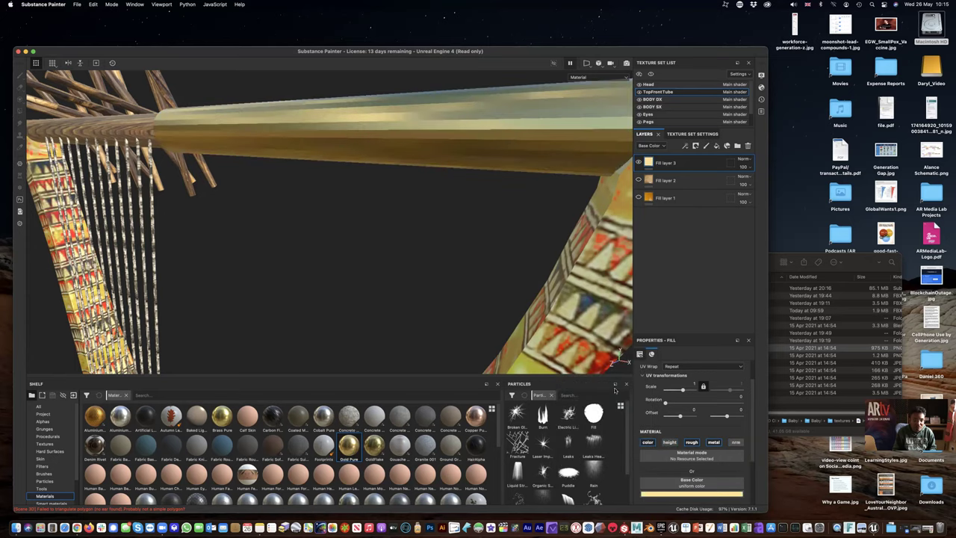
pyautogui.scroll(5, 422, 189)
pyautogui.scroll(-8, 421, 189)
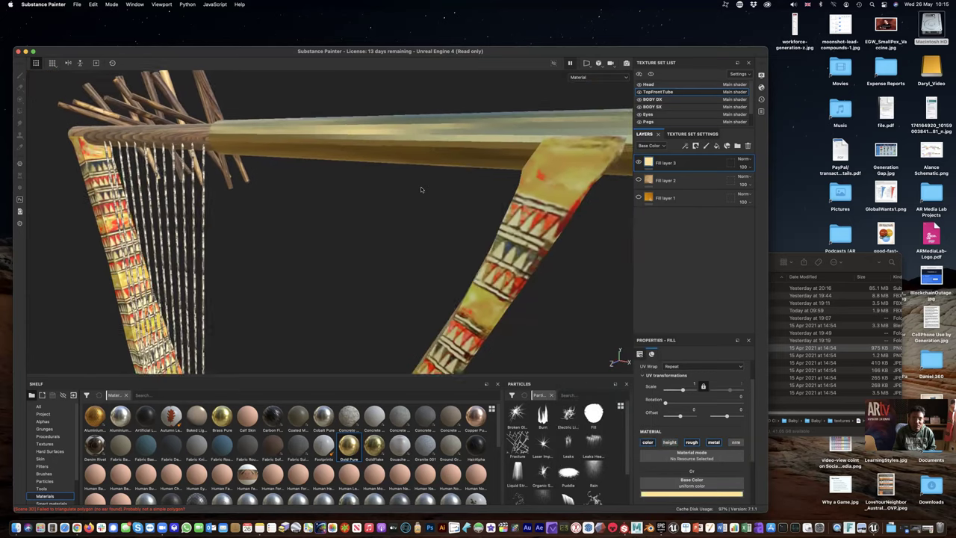
pyautogui.keyDown('alt'); pyautogui.moveTo(420, 189); pyautogui.dragTo(328, 216); pyautogui.keyUp('alt')
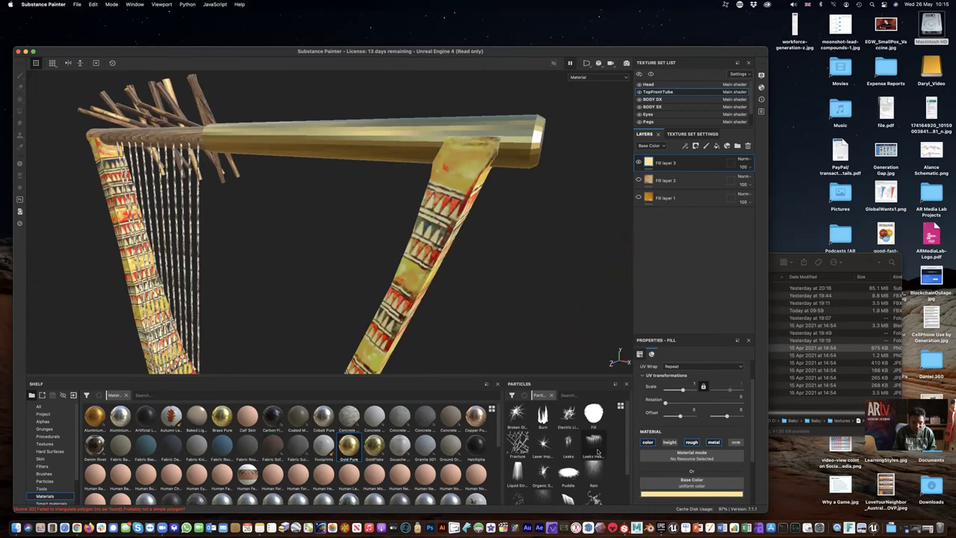
# - Search the shelf materials for "leather" and assign Leather bag as the base color of Fill layer 3
pyautogui.click(159, 395)
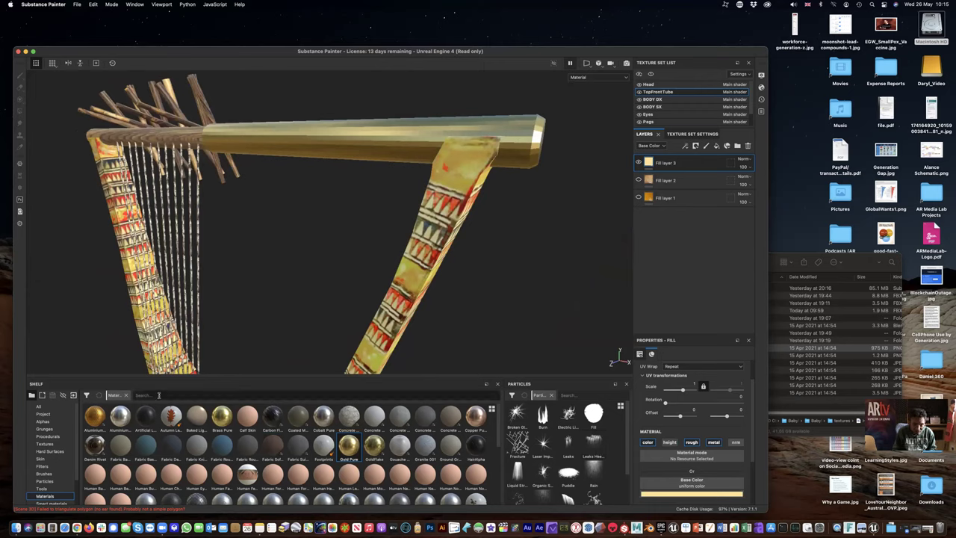
pyautogui.write('leather')
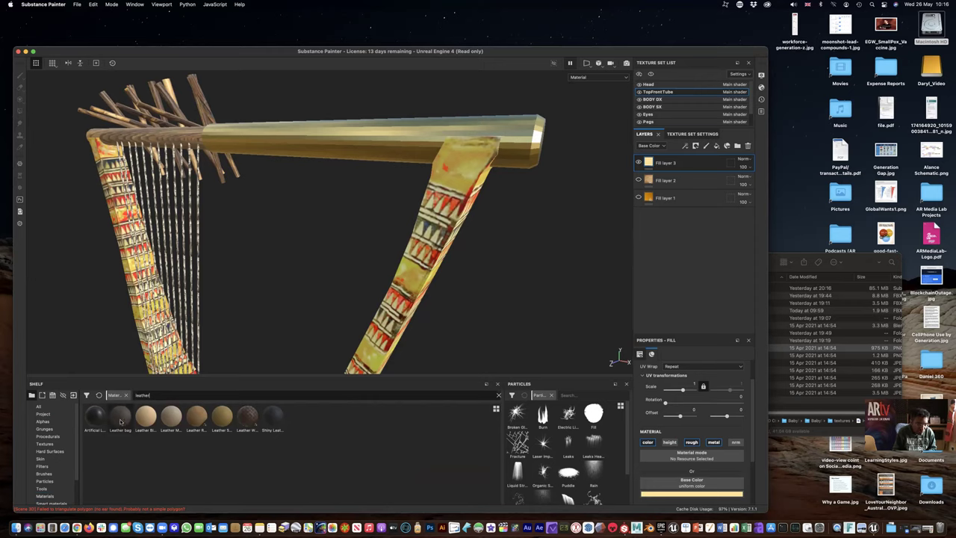
pyautogui.moveTo(120, 422)
pyautogui.moveTo(120, 422); pyautogui.dragTo(675, 487)
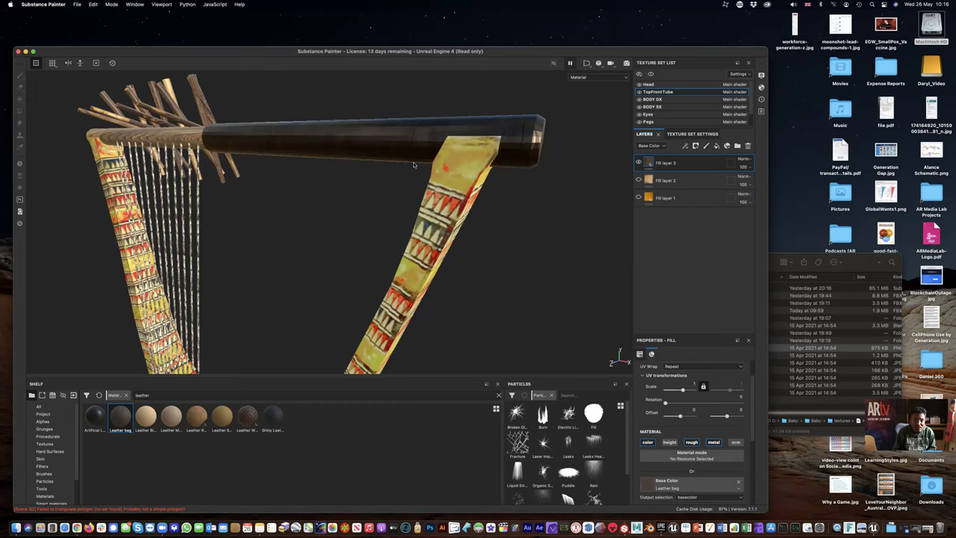
# - Apply the Leather Wrap material to Fill layer 3 of the top front tube in place of Leather bag
pyautogui.scroll(-3, 406, 162)
pyautogui.scroll(8, 406, 163)
pyautogui.scroll(4, 406, 162)
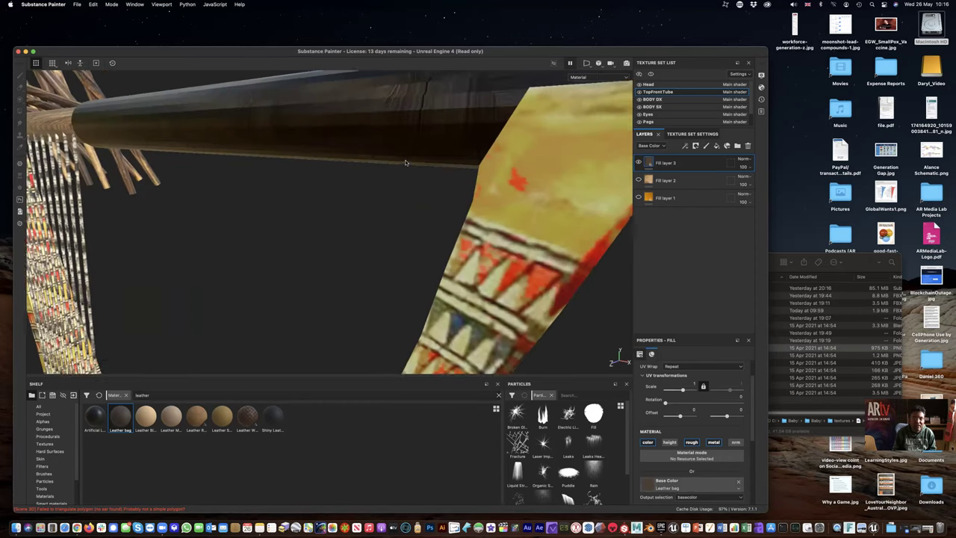
pyautogui.keyDown('alt'); pyautogui.moveTo(454, 101); pyautogui.dragTo(358, 232); pyautogui.keyUp('alt')
pyautogui.click(196, 418)
pyautogui.click(246, 418)
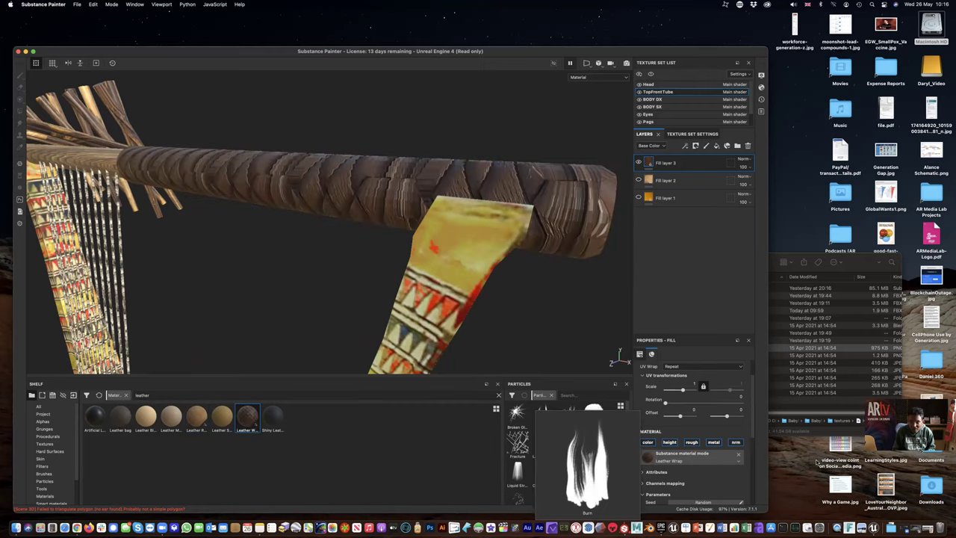
# - Try a UV scale of 5.52 and a rotation of 44.33 on the Leather Wrap fill, and inspect the tube from several angles
pyautogui.moveTo(683, 391); pyautogui.dragTo(687, 393)
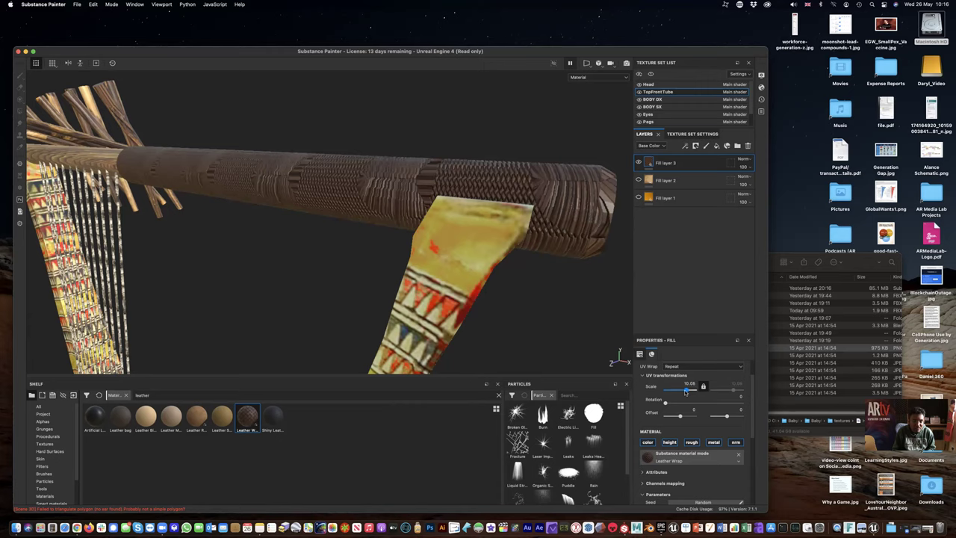
pyautogui.moveTo(686, 391); pyautogui.dragTo(675, 403)
pyautogui.scroll(3, 361, 272)
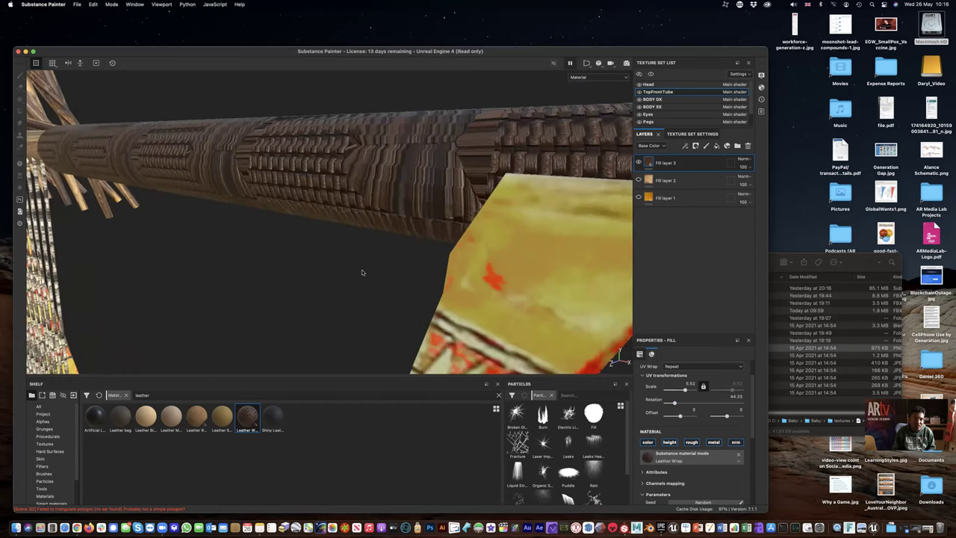
pyautogui.scroll(5, 363, 273)
pyautogui.scroll(-4, 362, 273)
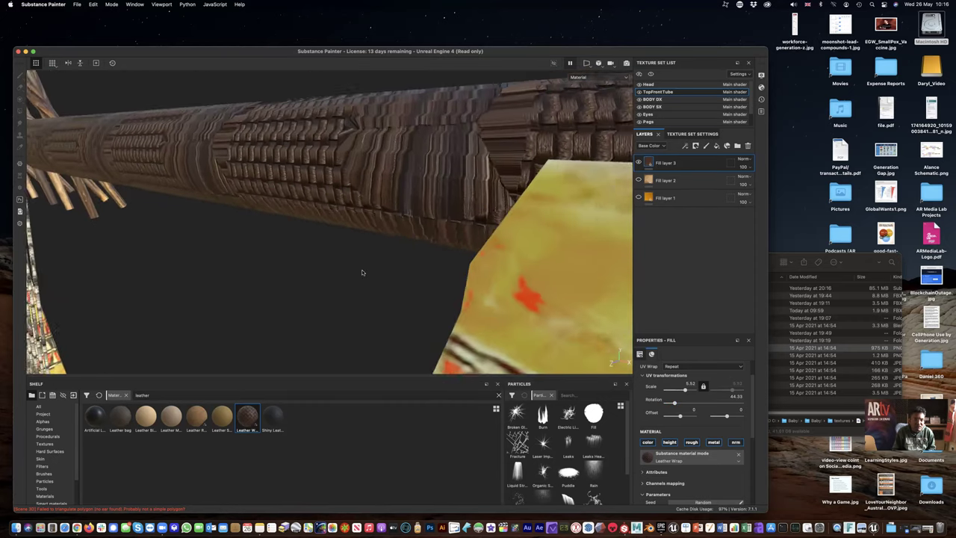
pyautogui.scroll(-3, 361, 272)
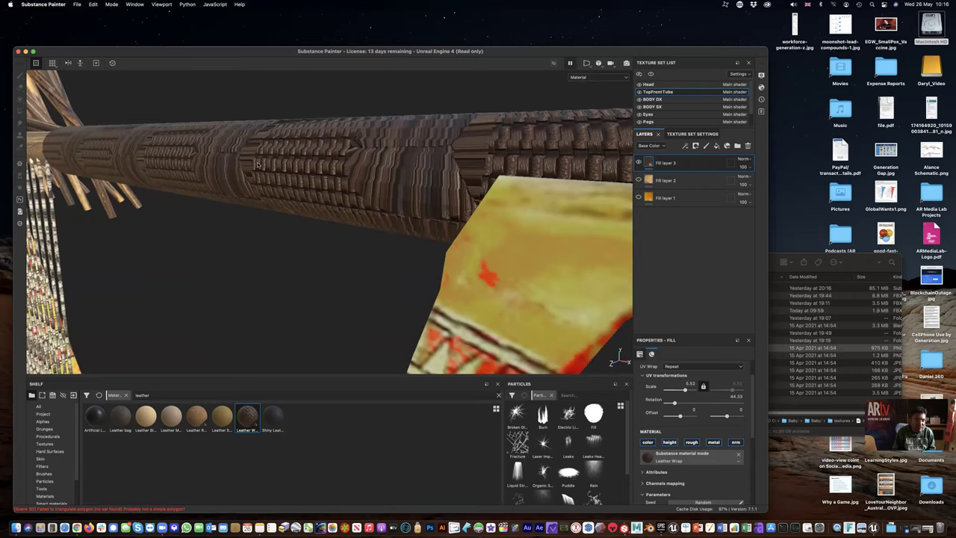
pyautogui.scroll(-4, 371, 254)
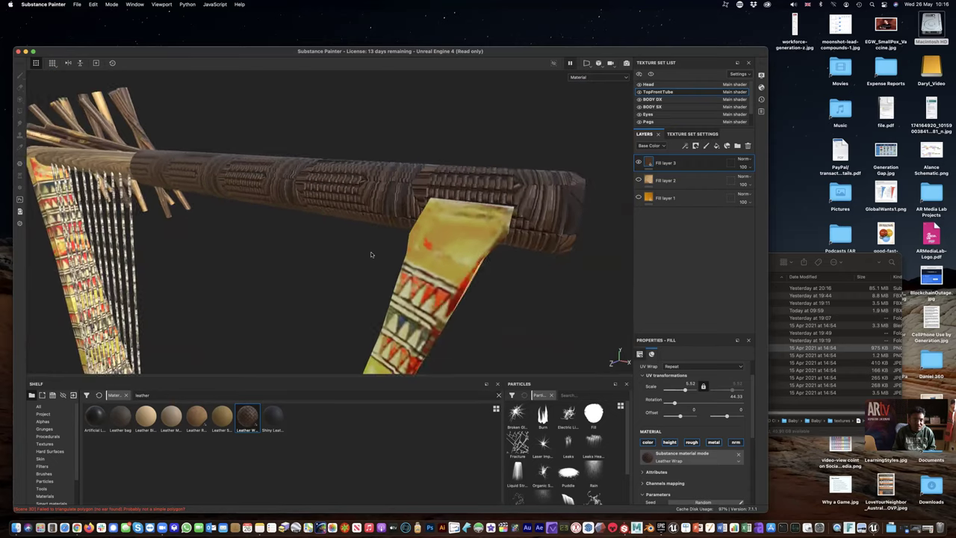
pyautogui.keyDown('alt'); pyautogui.moveTo(327, 261); pyautogui.dragTo(463, 222); pyautogui.keyUp('alt')
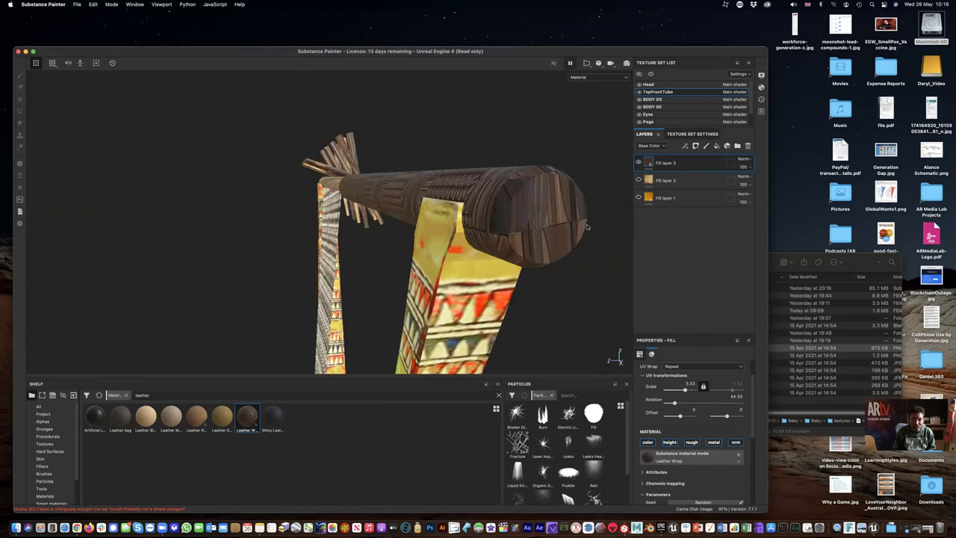
pyautogui.keyDown('alt'); pyautogui.moveTo(357, 240); pyautogui.dragTo(296, 218); pyautogui.keyUp('alt')
pyautogui.scroll(5, 355, 142)
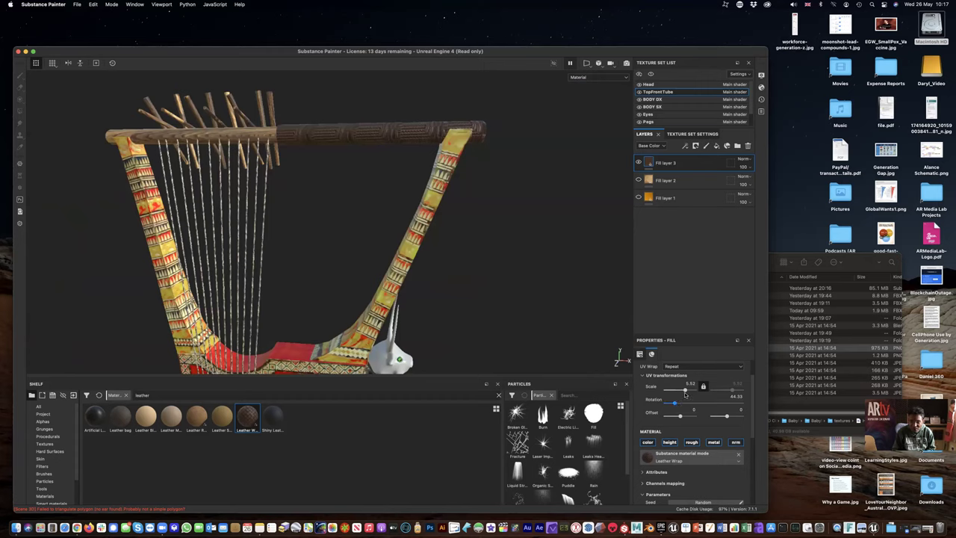
# - Try a UV scale below 1 for the Leather Wrap fill and inspect the tube up close
pyautogui.moveTo(686, 392); pyautogui.dragTo(682, 391)
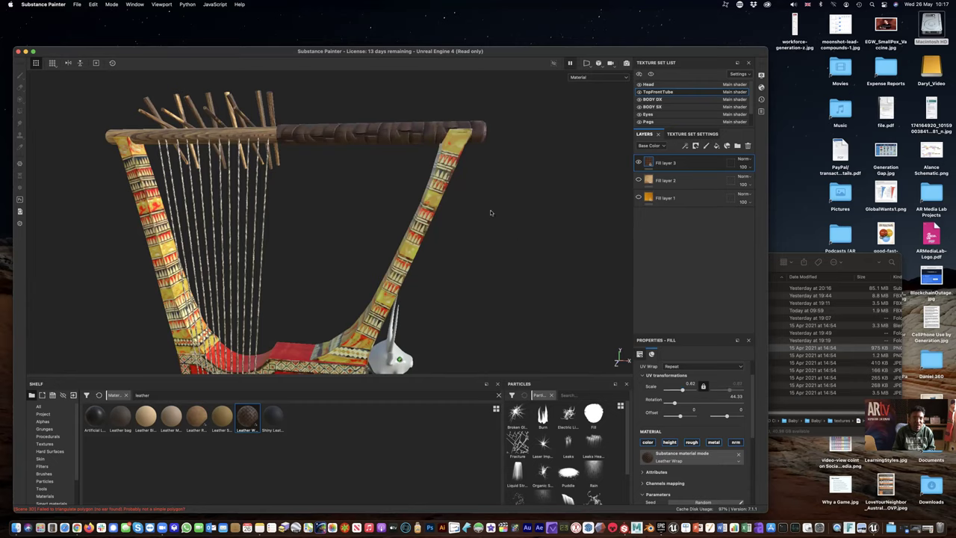
pyautogui.scroll(-3, 480, 208)
pyautogui.scroll(5, 481, 208)
pyautogui.scroll(5, 481, 208)
pyautogui.keyDown('alt'); pyautogui.moveTo(401, 234); pyautogui.dragTo(496, 196); pyautogui.keyUp('alt')
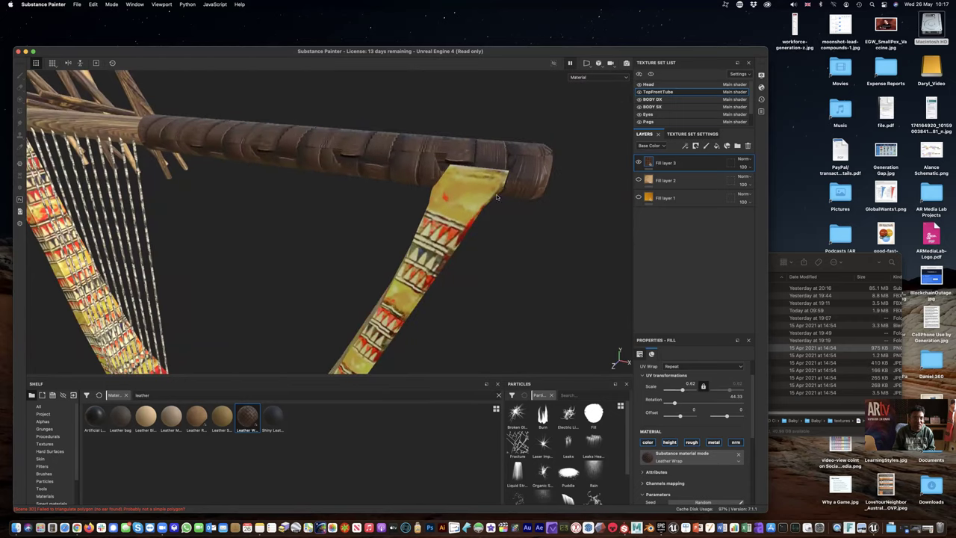
# - Set the Leather Wrap fill's UV scale to about 1.38, rotation to 0 and offsets to 0.27 and -0.03
pyautogui.moveTo(680, 390); pyautogui.dragTo(683, 391)
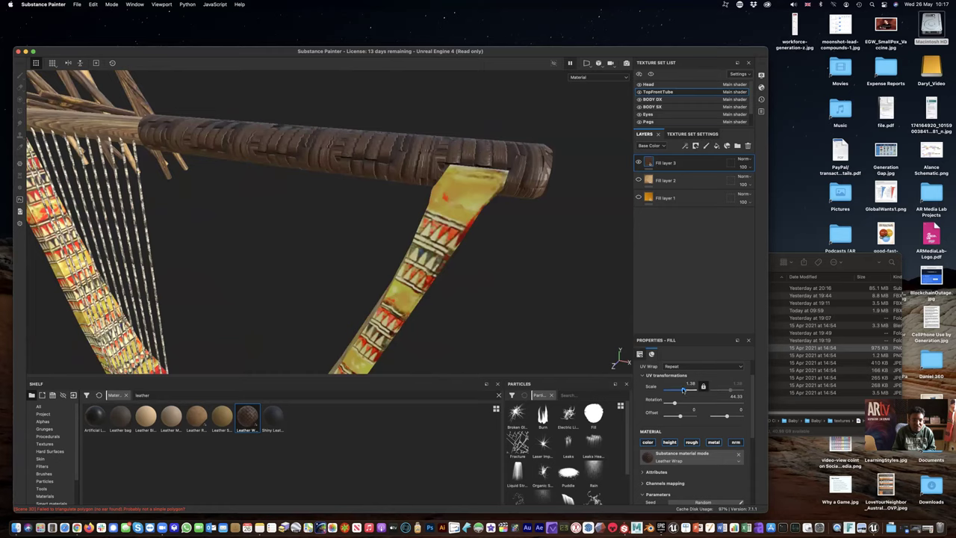
pyautogui.moveTo(683, 390); pyautogui.dragTo(655, 406)
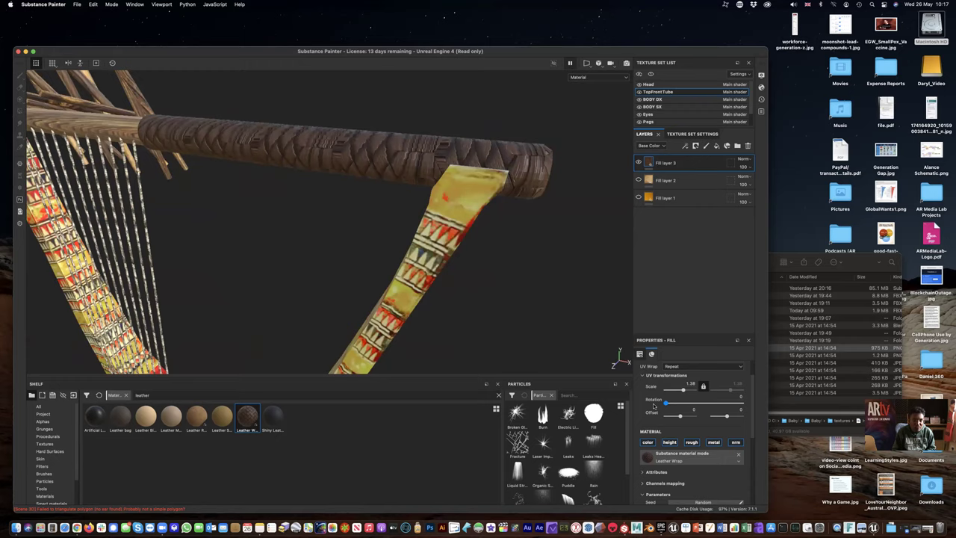
pyautogui.moveTo(680, 418); pyautogui.dragTo(683, 419)
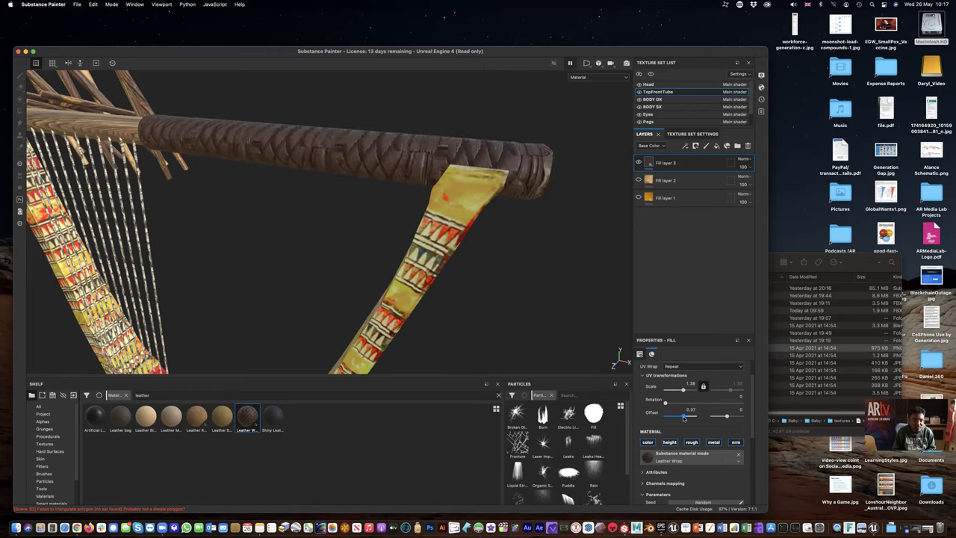
pyautogui.moveTo(725, 418); pyautogui.dragTo(726, 419)
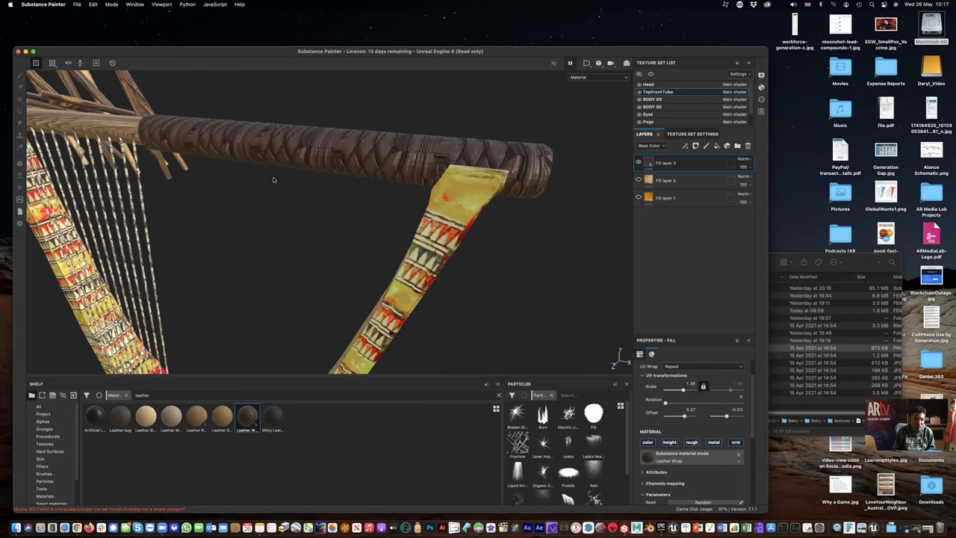
pyautogui.scroll(5, 273, 180)
pyautogui.scroll(-6, 320, 202)
# - Replace the default layer of the Head texture set with a new fill layer
pyautogui.keyDown('alt'); pyautogui.moveTo(321, 202); pyautogui.dragTo(289, 207); pyautogui.keyUp('alt')
pyautogui.keyDown('alt'); pyautogui.moveTo(288, 207); pyautogui.dragTo(339, 192, button='middle'); pyautogui.keyUp('alt')
pyautogui.scroll(4, 384, 278)
pyautogui.keyDown('alt'); pyautogui.moveTo(385, 279); pyautogui.dragTo(396, 250); pyautogui.keyUp('alt')
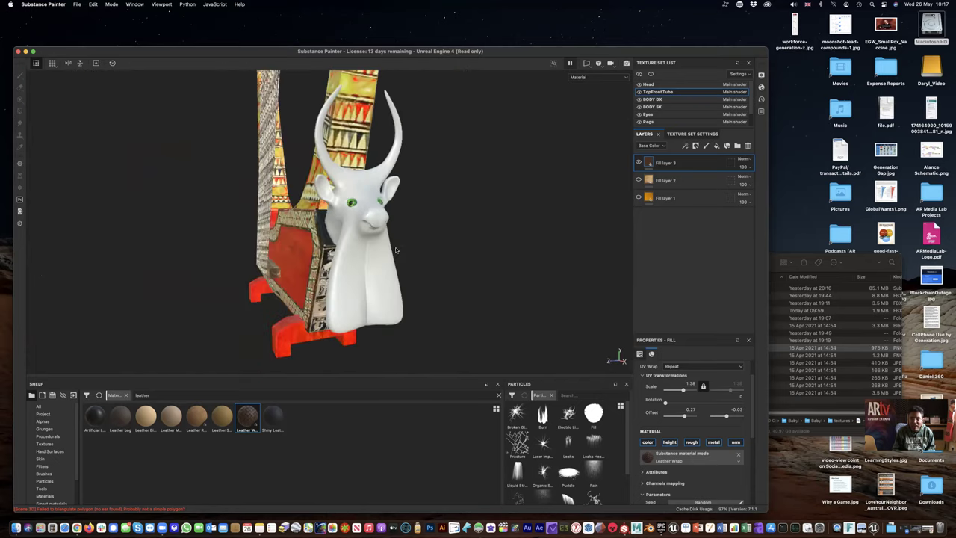
pyautogui.scroll(-2, 676, 111)
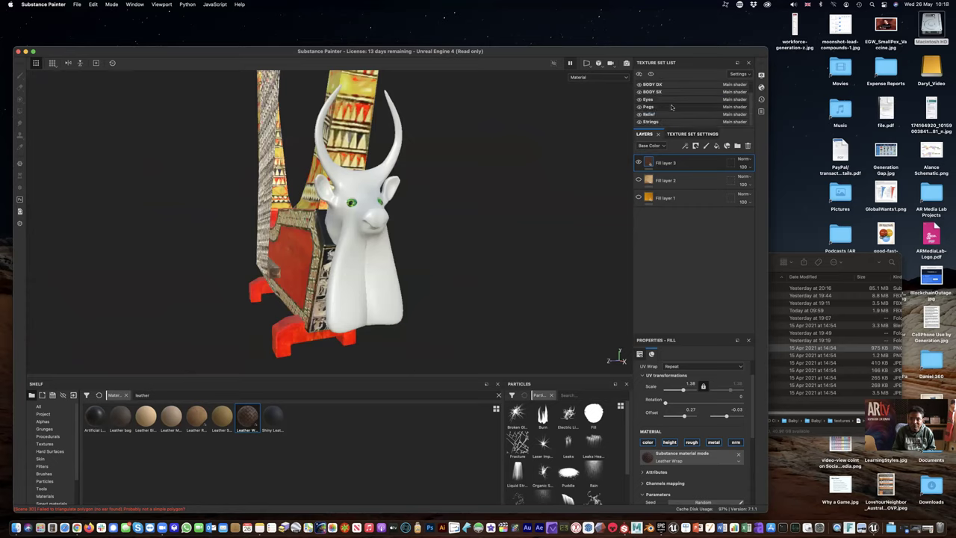
pyautogui.scroll(2, 672, 103)
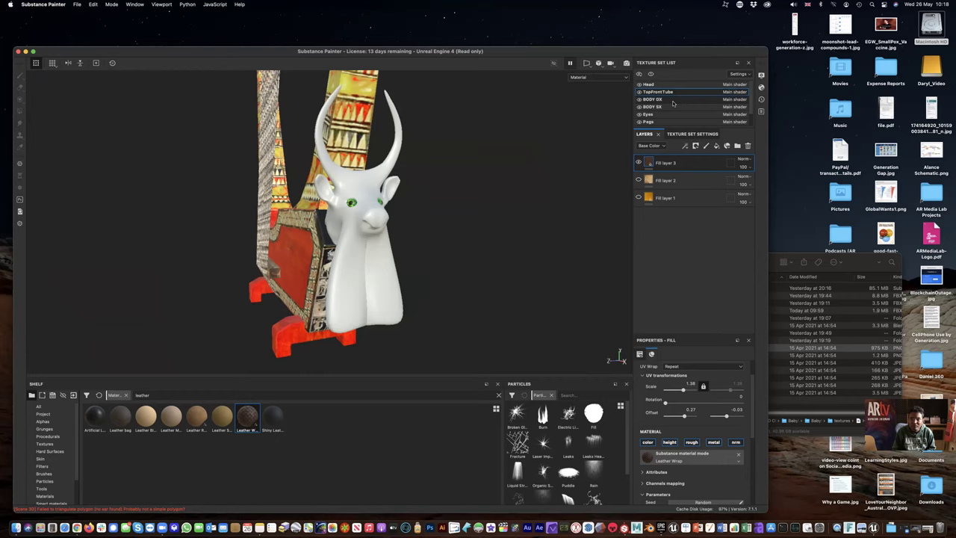
pyautogui.click(656, 85)
pyautogui.click(639, 85)
pyautogui.click(640, 86)
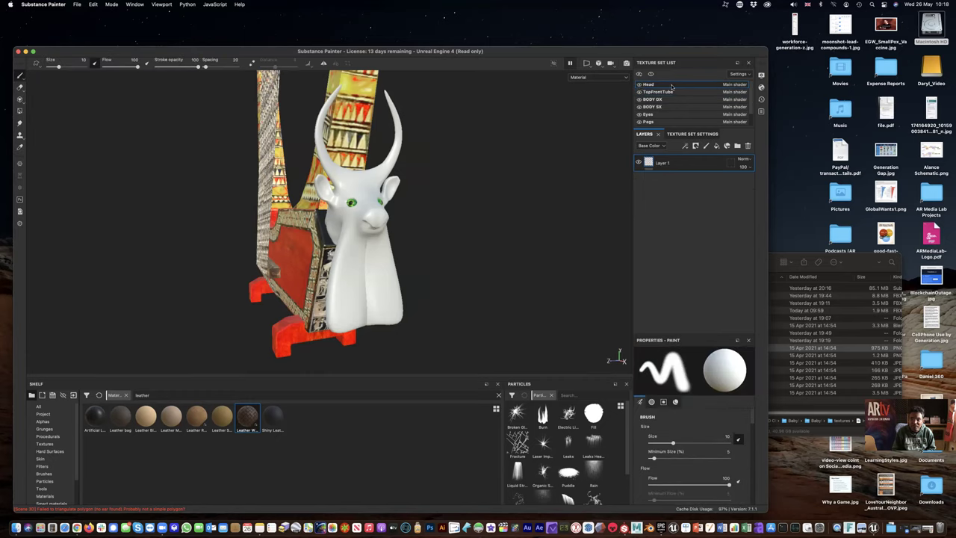
pyautogui.press('Delete')
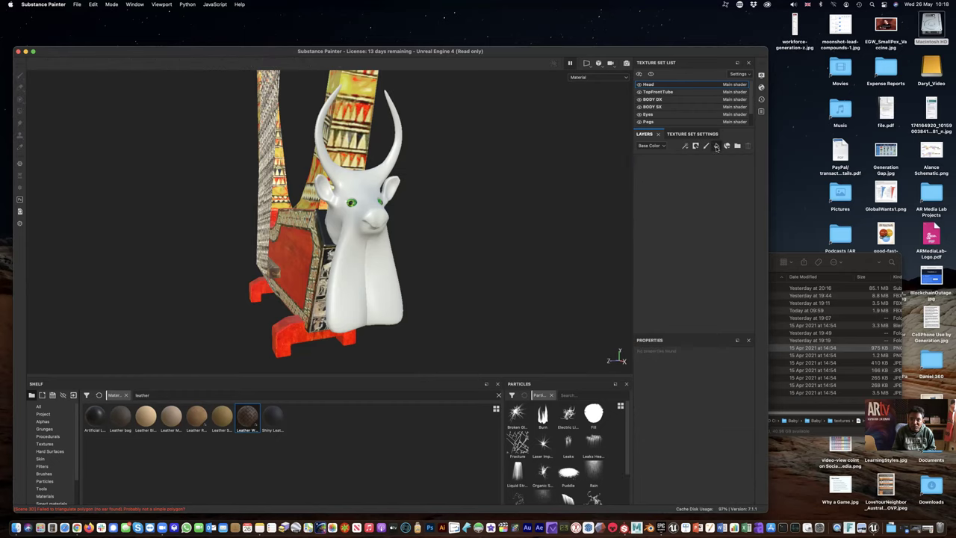
pyautogui.click(716, 146)
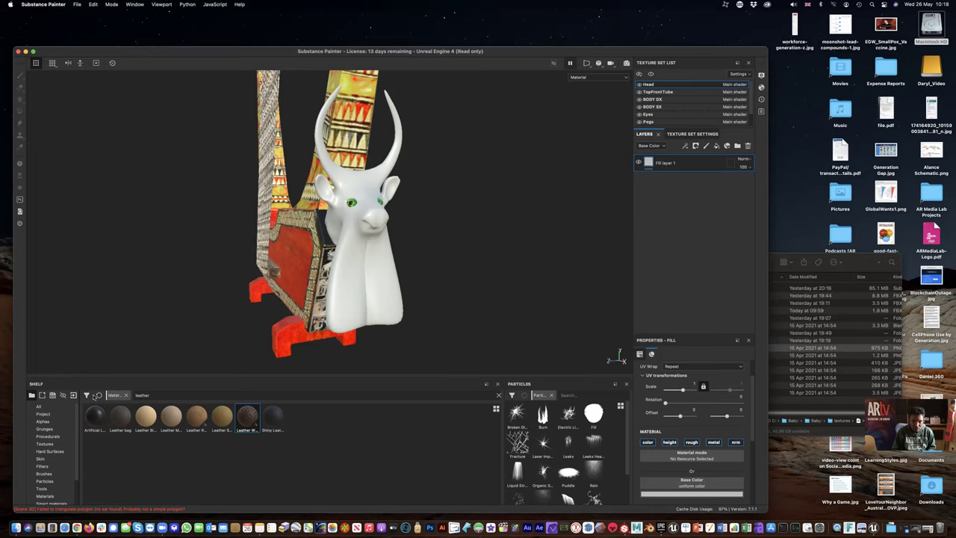
# - Keep only the color channel on the head's fill layer and assign the project's HarpGold image as its base color
pyautogui.click(43, 413)
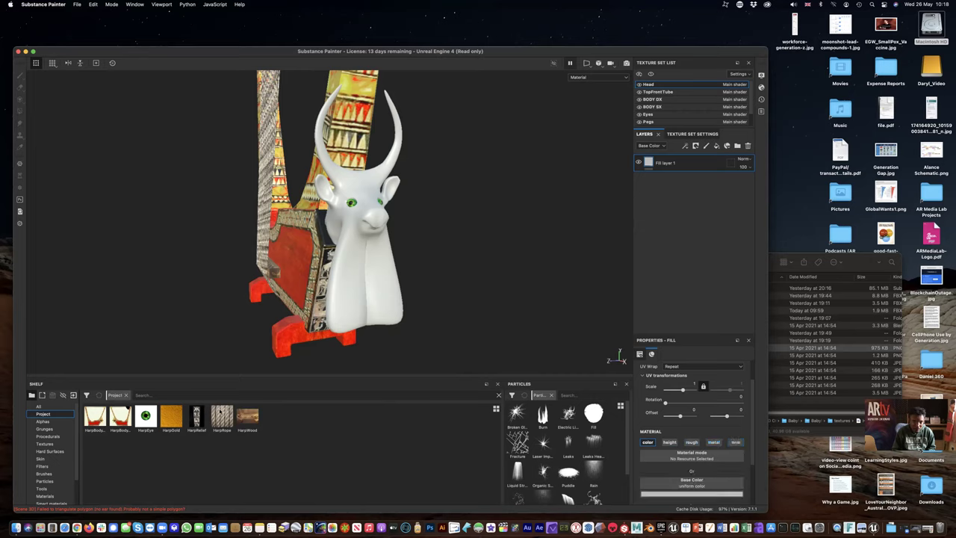
pyautogui.moveTo(171, 417); pyautogui.dragTo(701, 486)
pyautogui.scroll(5, 366, 268)
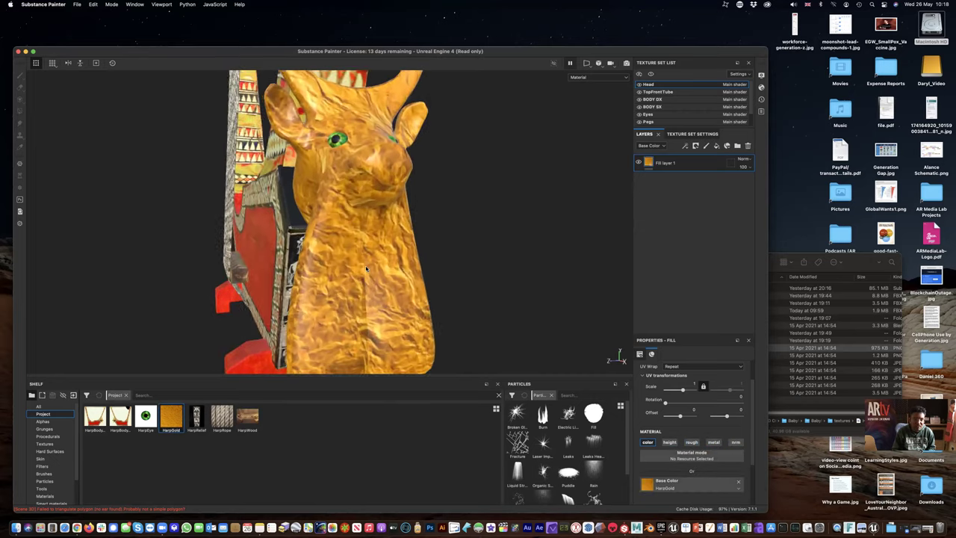
pyautogui.scroll(5, 366, 269)
pyautogui.scroll(-5, 366, 269)
pyautogui.scroll(-4, 366, 269)
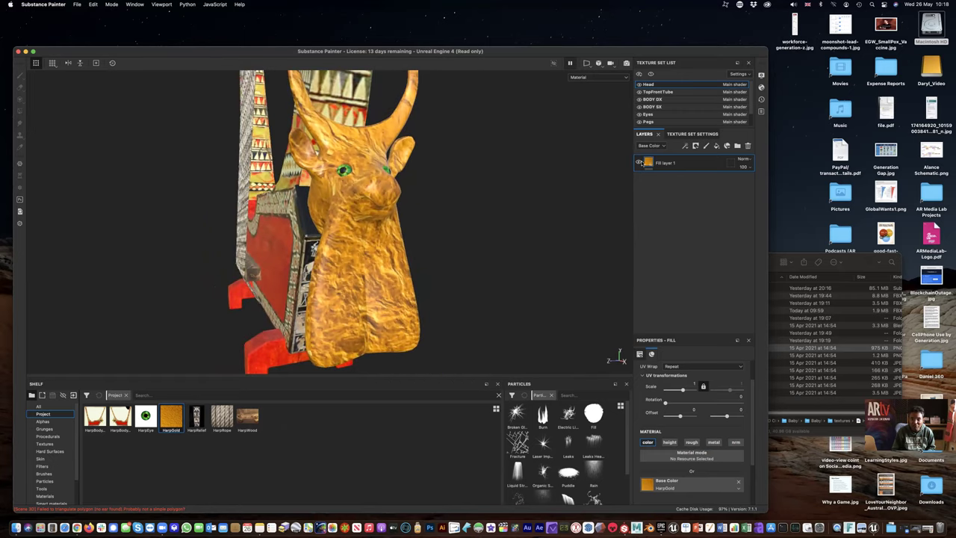
# - Add a second fill layer to the Head texture set and hide the HarpGold Fill layer 1
pyautogui.click(717, 147)
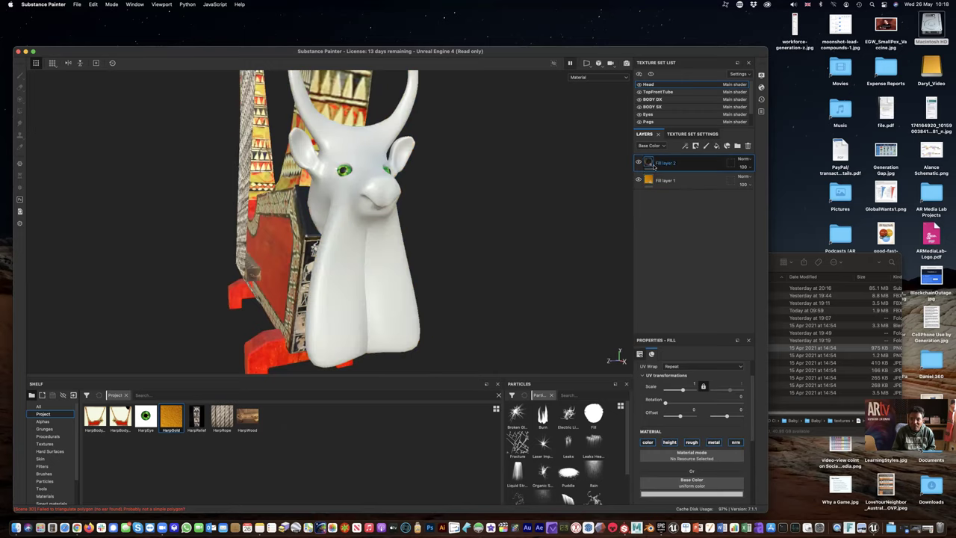
pyautogui.click(639, 182)
# - Browse the shelf materials and apply GoldFlake to Fill layer 2 of the head
pyautogui.scroll(-2, 55, 463)
pyautogui.click(54, 467)
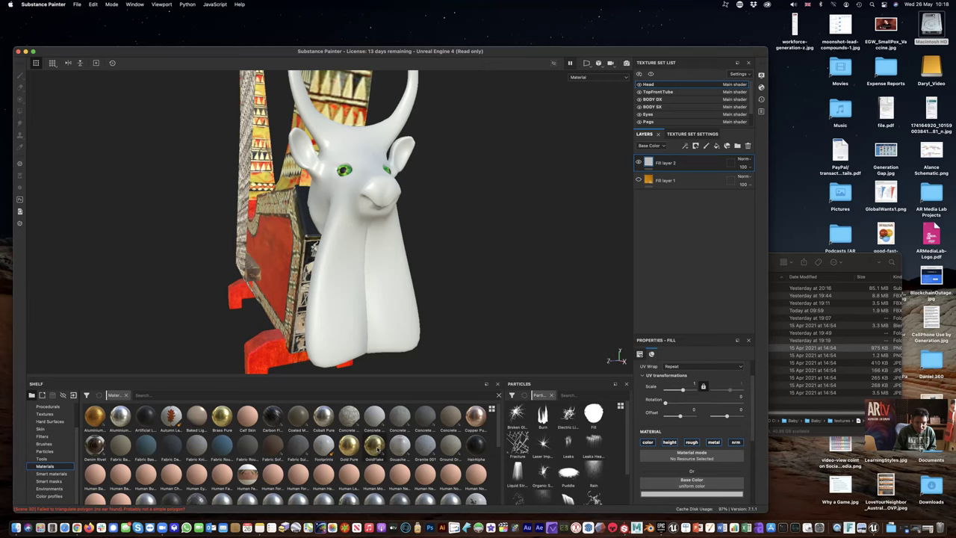
pyautogui.scroll(-5, 377, 449)
pyautogui.scroll(1, 377, 448)
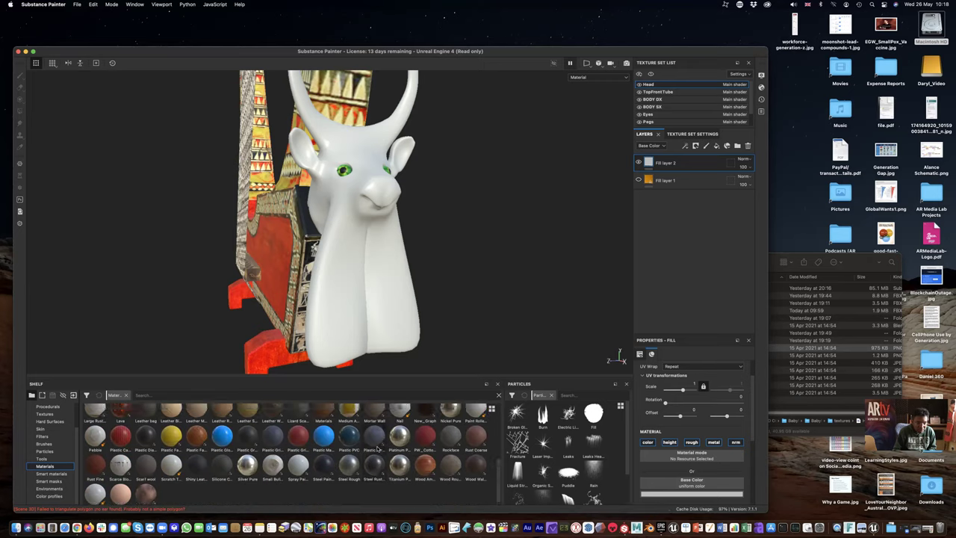
pyautogui.scroll(5, 378, 449)
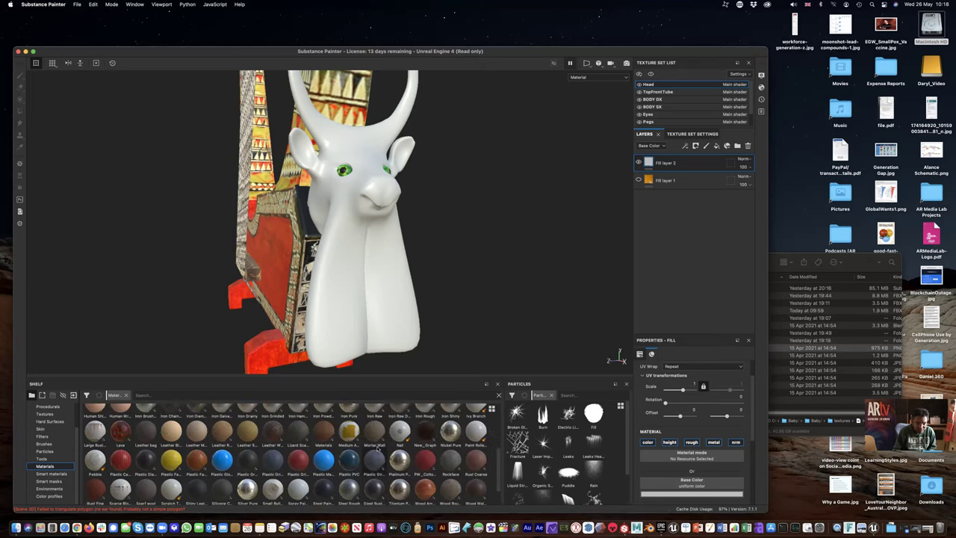
pyautogui.scroll(2, 378, 448)
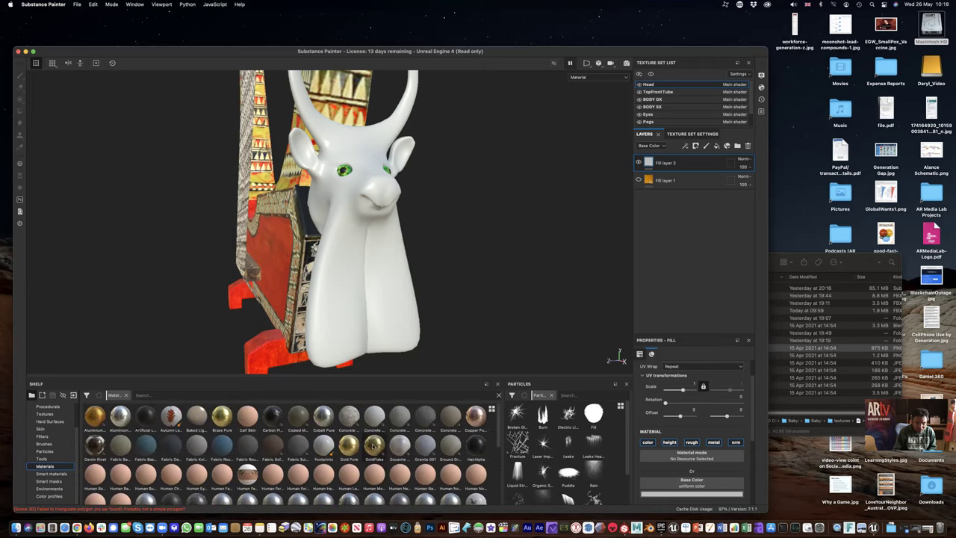
pyautogui.click(374, 446)
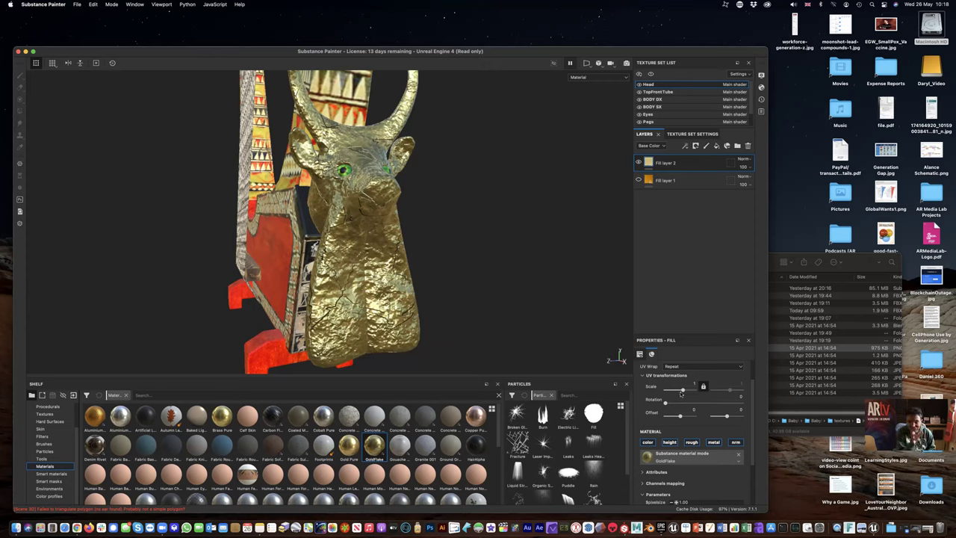
# - Set the GoldFlake fill's UV scale to about 0.95, turn off its normal channel and test the metal channel off and on
pyautogui.moveTo(684, 390); pyautogui.dragTo(682, 392)
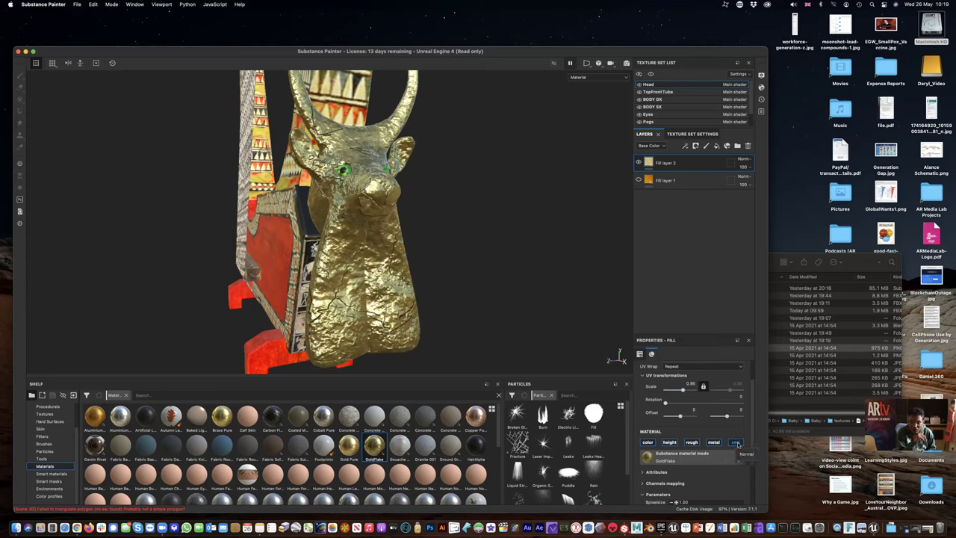
pyautogui.click(737, 443)
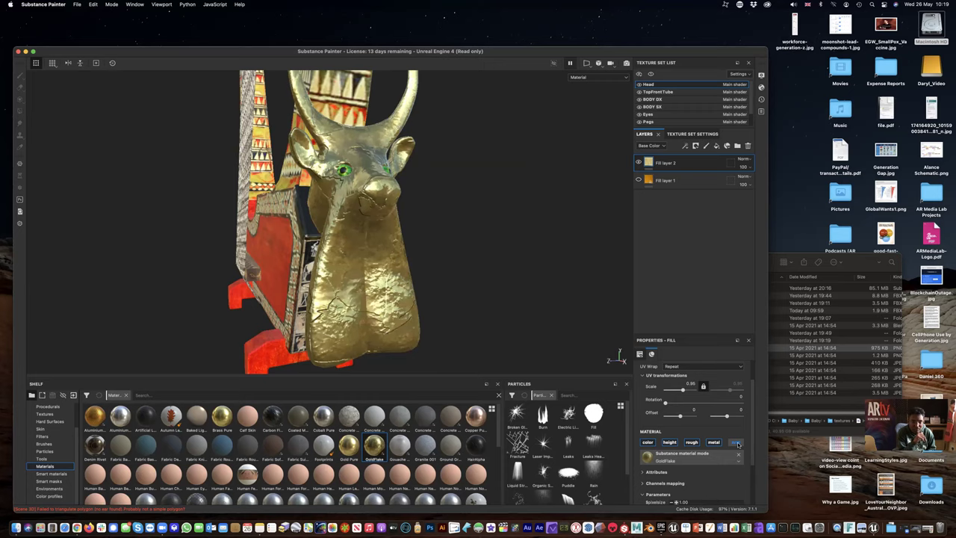
pyautogui.click(737, 443)
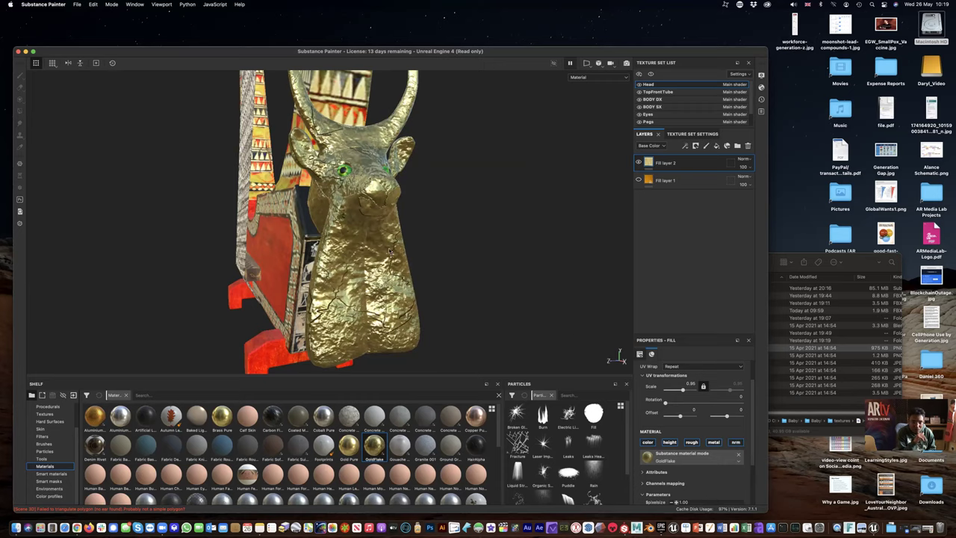
pyautogui.click(737, 443)
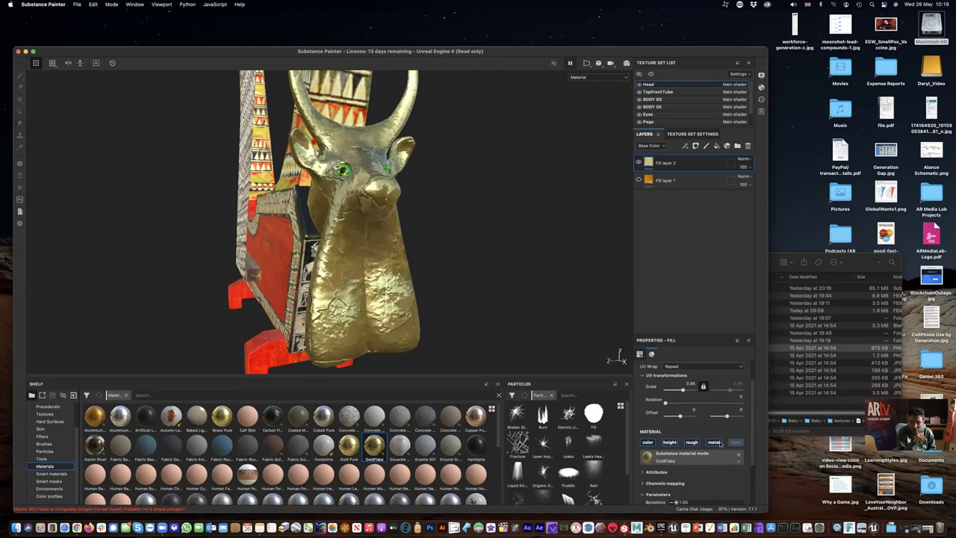
pyautogui.click(716, 443)
pyautogui.click(716, 443)
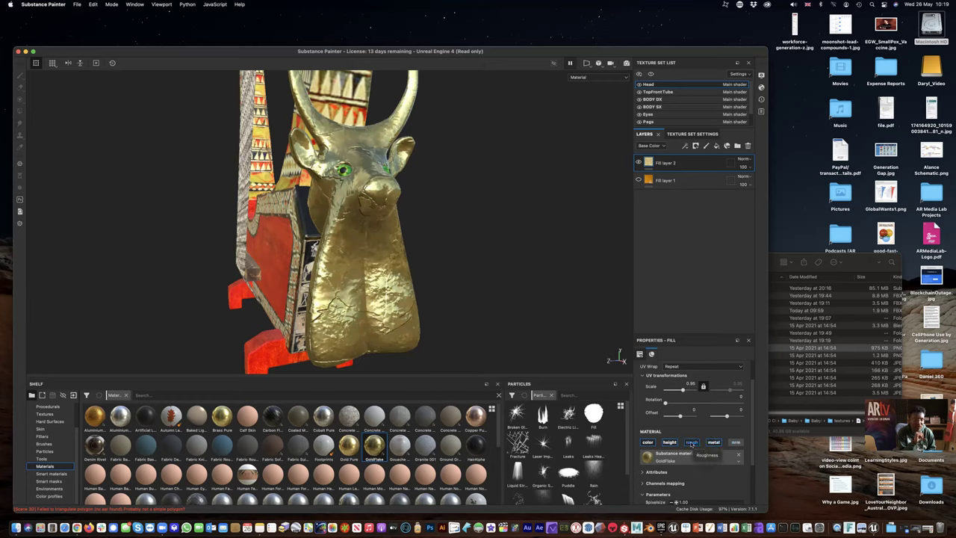
# - Test the roughness channel of the GoldFlake fill off and on, and turn off its height channel
pyautogui.click(692, 443)
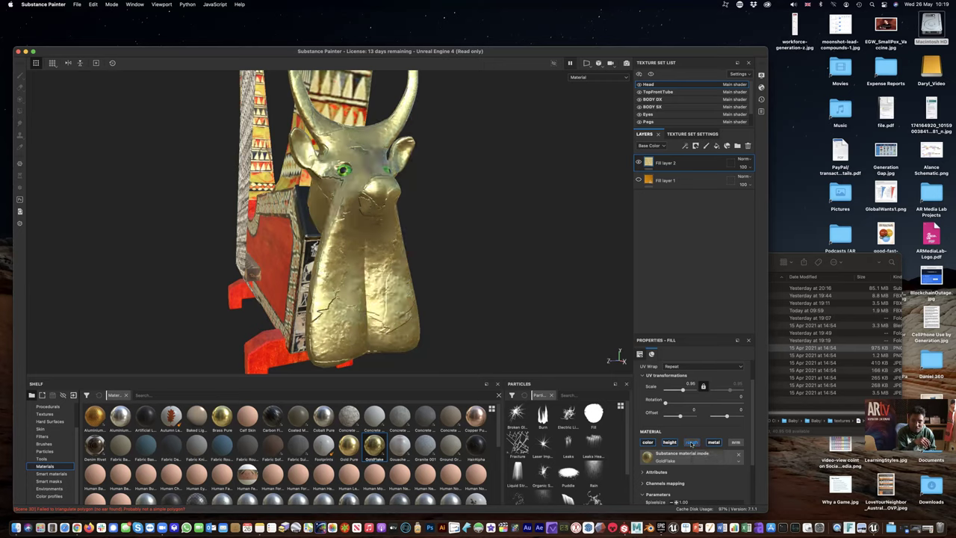
pyautogui.click(691, 443)
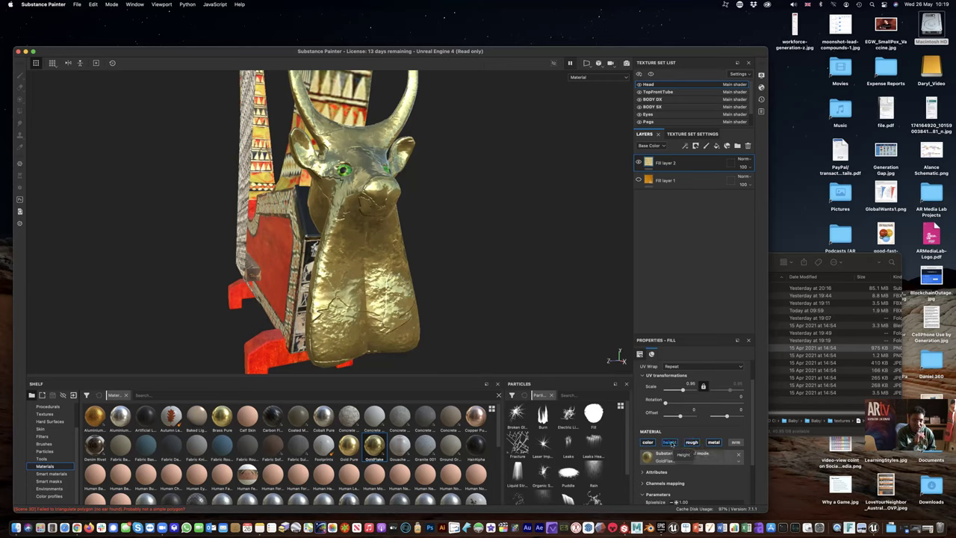
pyautogui.click(670, 443)
# - Examine the gold flake pattern on the front of the bull's neck up close
pyautogui.keyDown('alt'); pyautogui.moveTo(346, 275); pyautogui.dragTo(390, 277); pyautogui.keyUp('alt')
pyautogui.scroll(-3, 363, 274)
pyautogui.scroll(8, 362, 273)
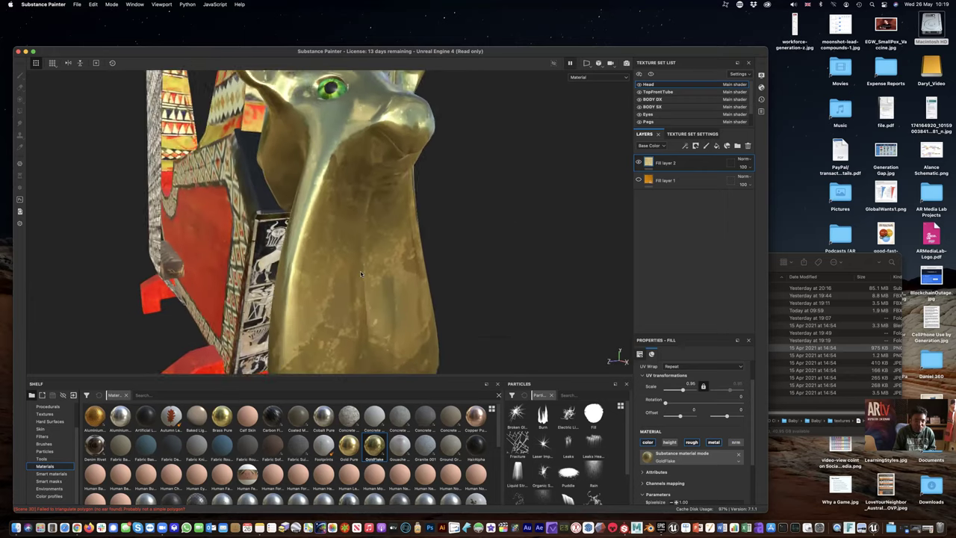
pyautogui.scroll(5, 361, 273)
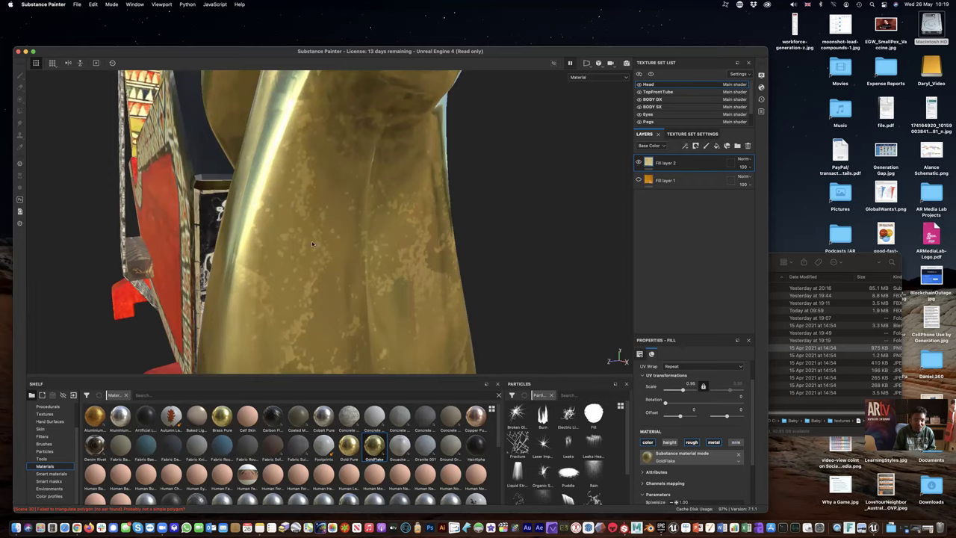
pyautogui.scroll(10, 317, 248)
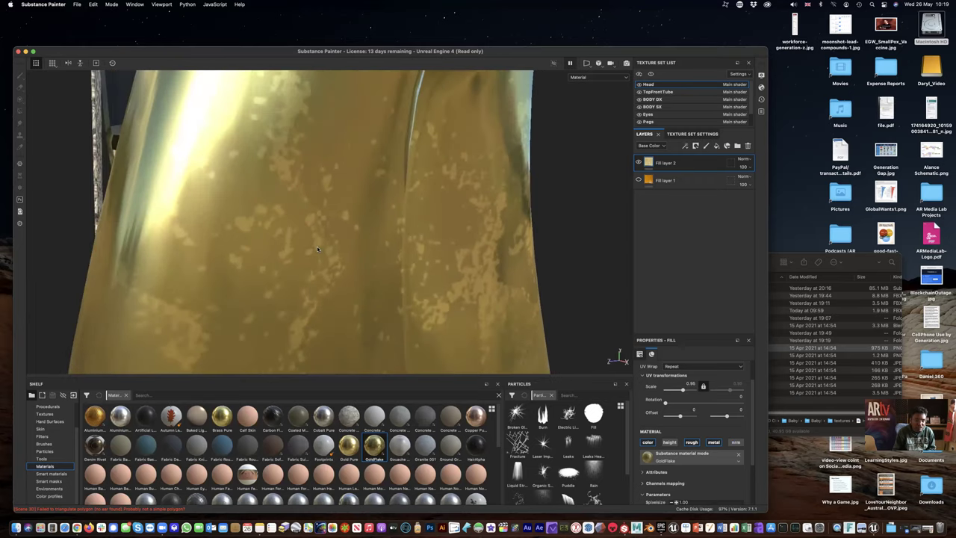
pyautogui.scroll(-10, 317, 249)
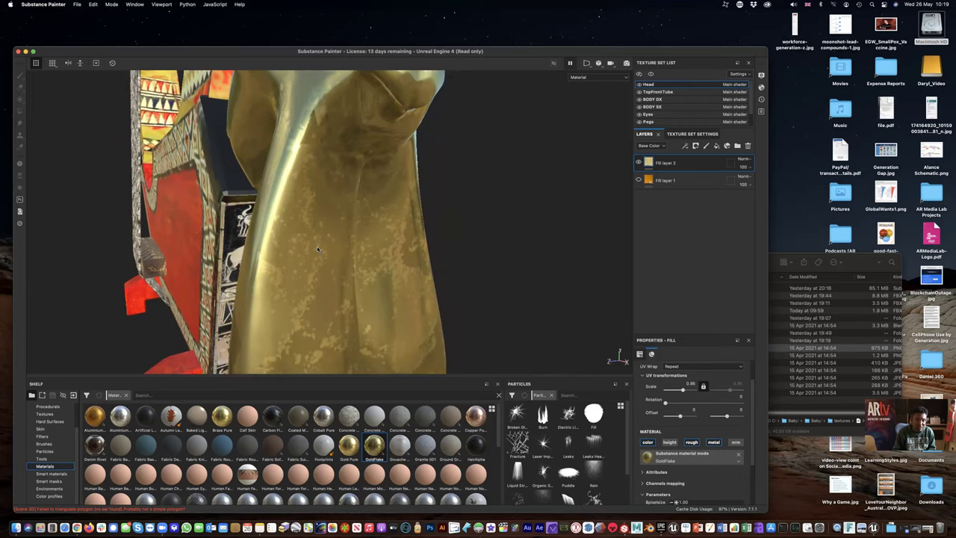
pyautogui.scroll(-3, 318, 249)
pyautogui.scroll(-2, 318, 249)
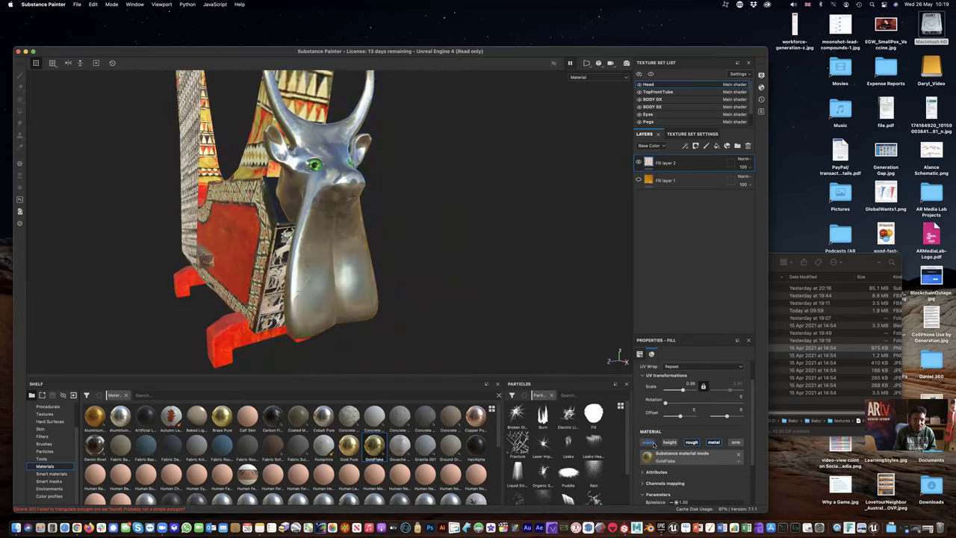
# - Restore the GoldFlake fill's color channel after comparing the head without it, and inspect the gold from several sides
pyautogui.click(648, 442)
pyautogui.keyDown('alt'); pyautogui.moveTo(463, 251); pyautogui.dragTo(311, 237); pyautogui.keyUp('alt')
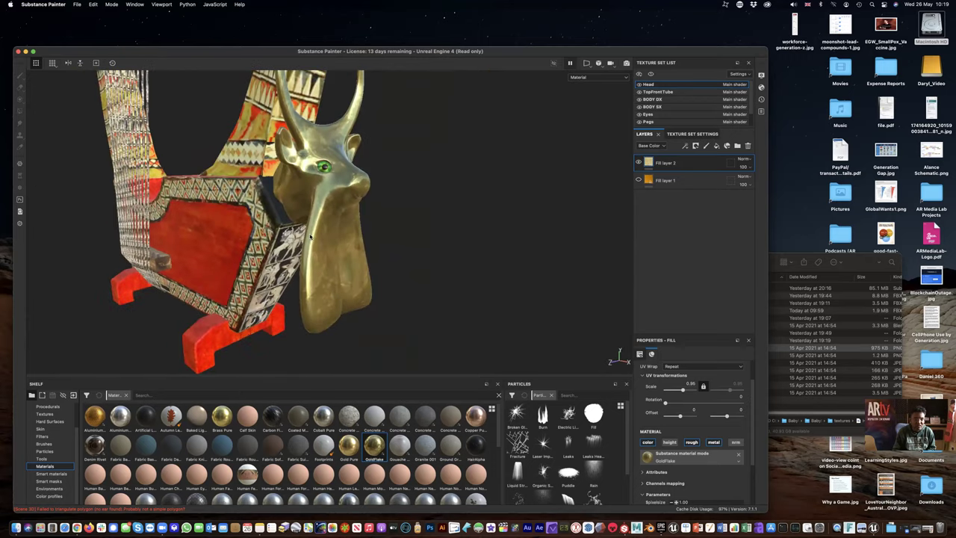
pyautogui.keyDown('alt'); pyautogui.moveTo(274, 236); pyautogui.dragTo(222, 249, button='right'); pyautogui.keyUp('alt')
pyautogui.keyDown('alt'); pyautogui.moveTo(222, 248); pyautogui.dragTo(222, 290, button='middle'); pyautogui.keyUp('alt')
pyautogui.keyDown('alt'); pyautogui.moveTo(222, 290); pyautogui.dragTo(215, 278); pyautogui.keyUp('alt')
pyautogui.keyDown('alt'); pyautogui.moveTo(215, 278); pyautogui.dragTo(278, 274, button='right'); pyautogui.keyUp('alt')
pyautogui.keyDown('alt'); pyautogui.moveTo(278, 273); pyautogui.dragTo(224, 268); pyautogui.keyUp('alt')
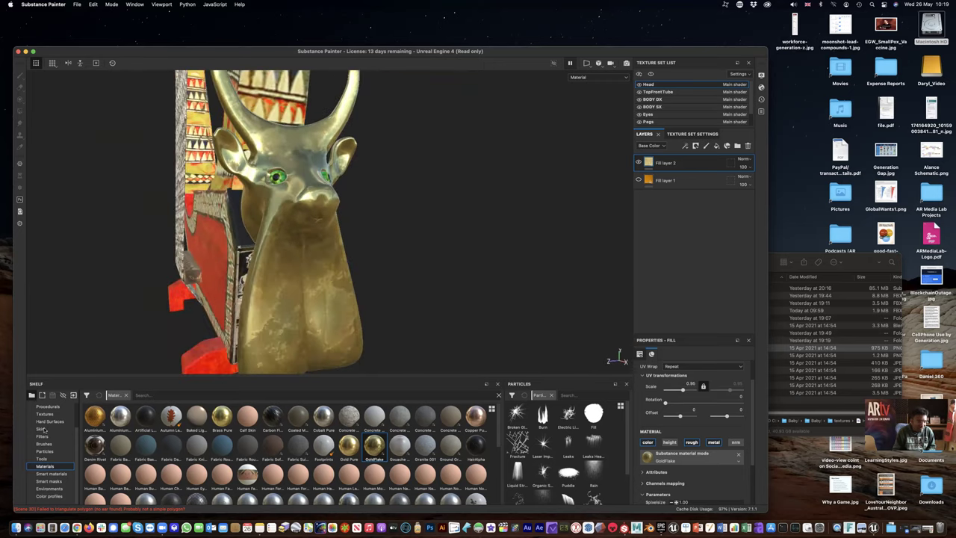
# - Browse the shelf's smart materials and tool presets, select the bullet impact tool and add a paint layer above the head's fill layers
pyautogui.click(55, 474)
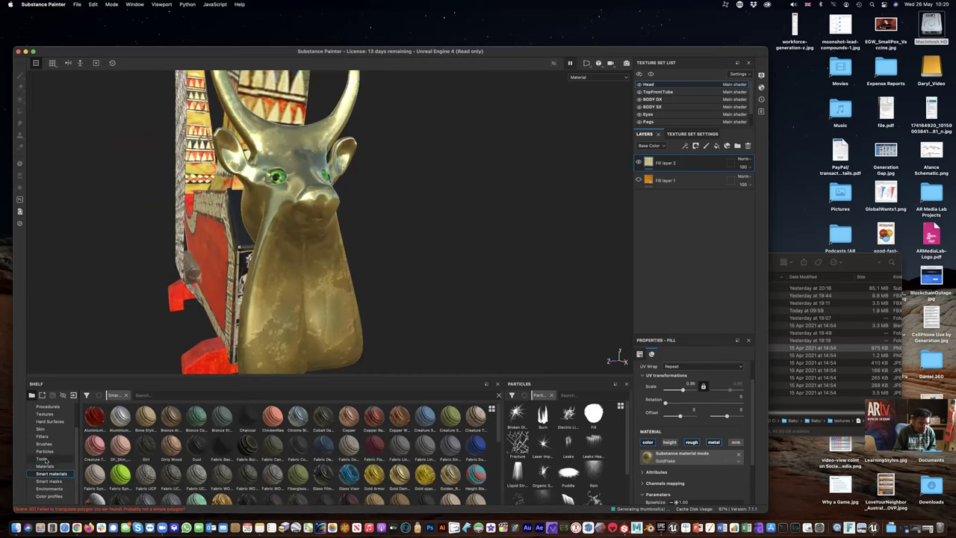
pyautogui.click(44, 460)
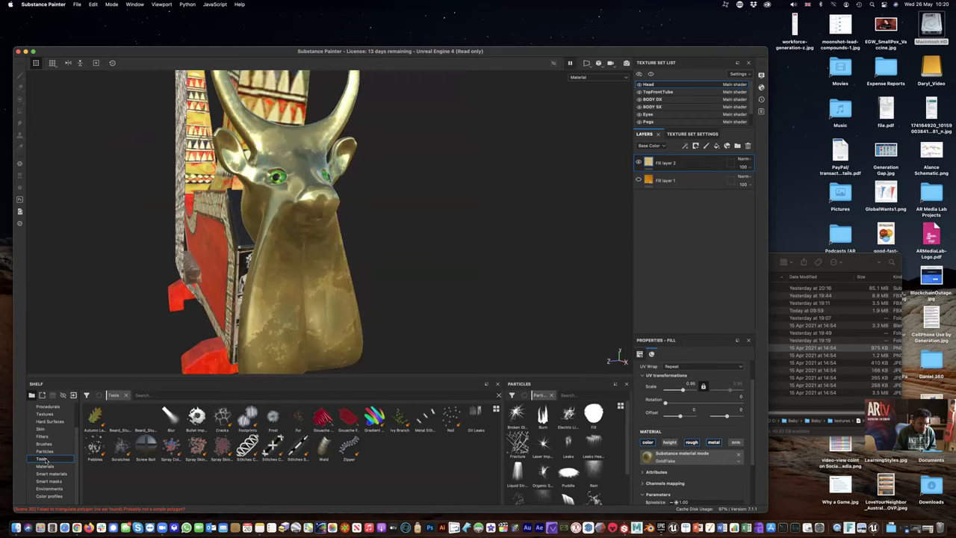
pyautogui.click(196, 416)
pyautogui.click(286, 306)
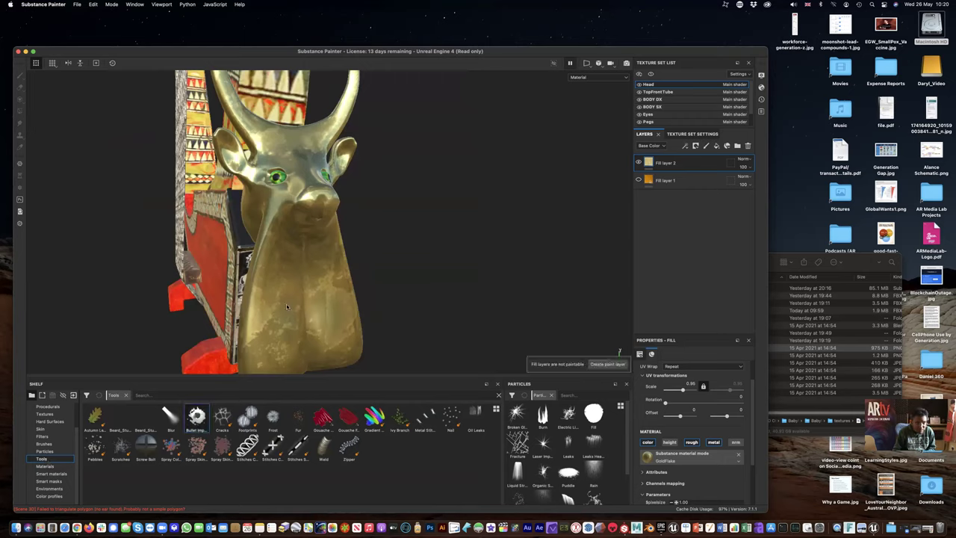
pyautogui.click(707, 147)
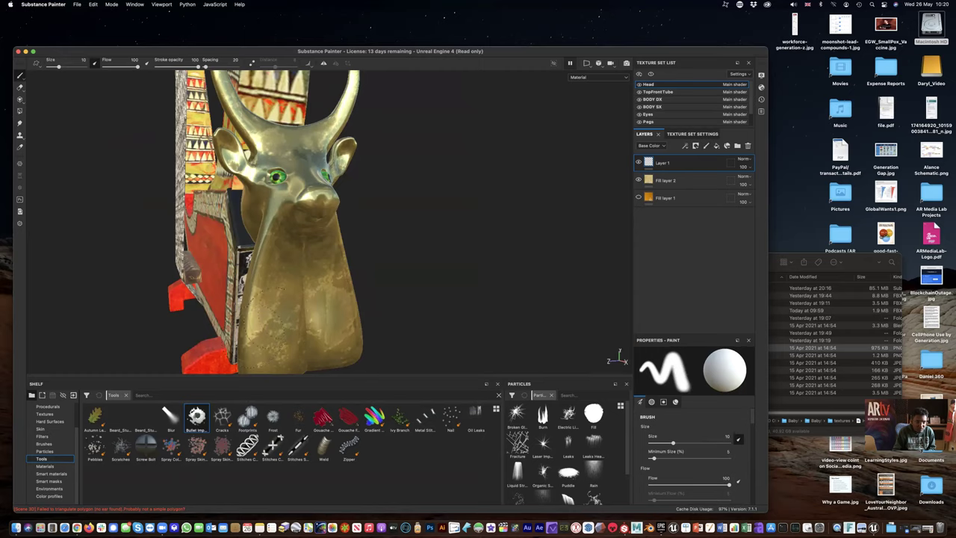
# - Try a plain white dab and a bullet impact stamp on the front of the neck, undoing each
pyautogui.click(299, 302)
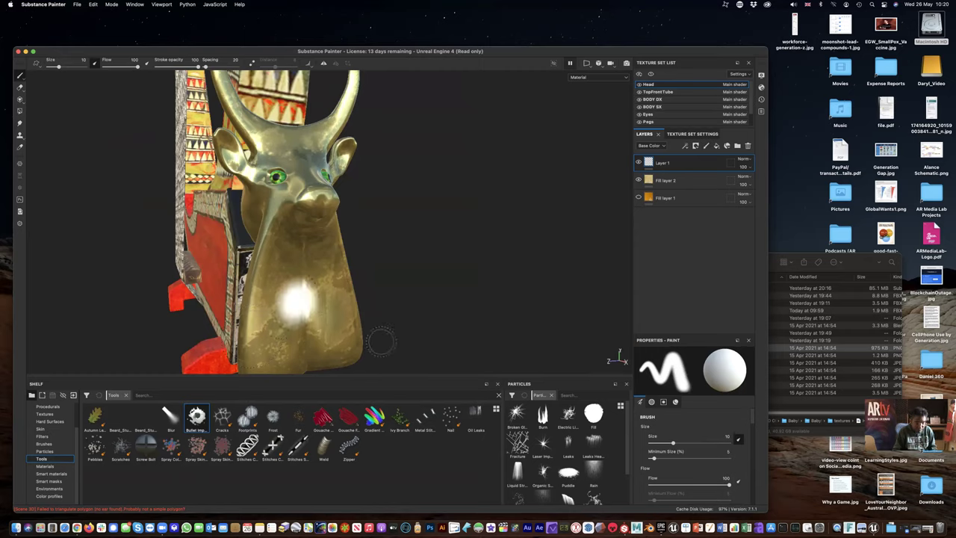
pyautogui.press('super+z')
pyautogui.click(200, 418)
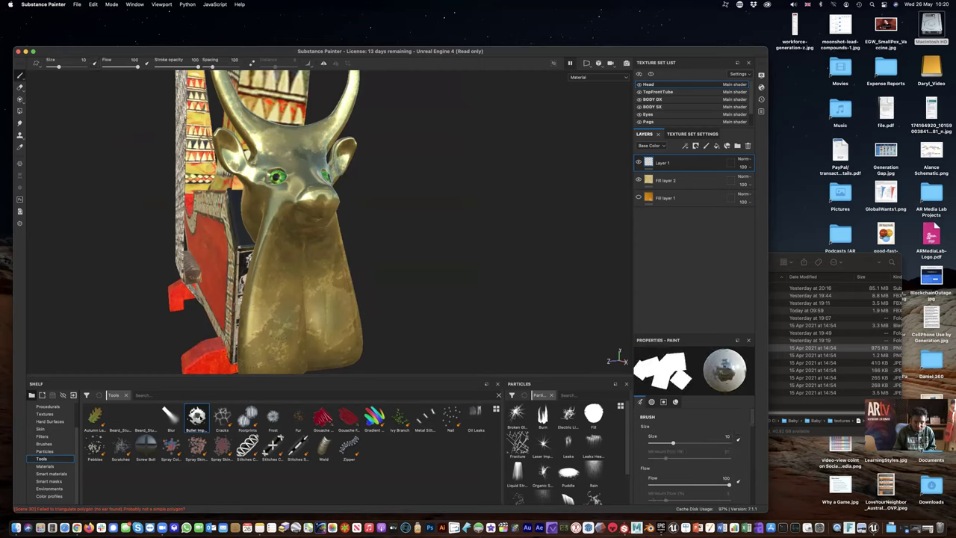
pyautogui.click(291, 306)
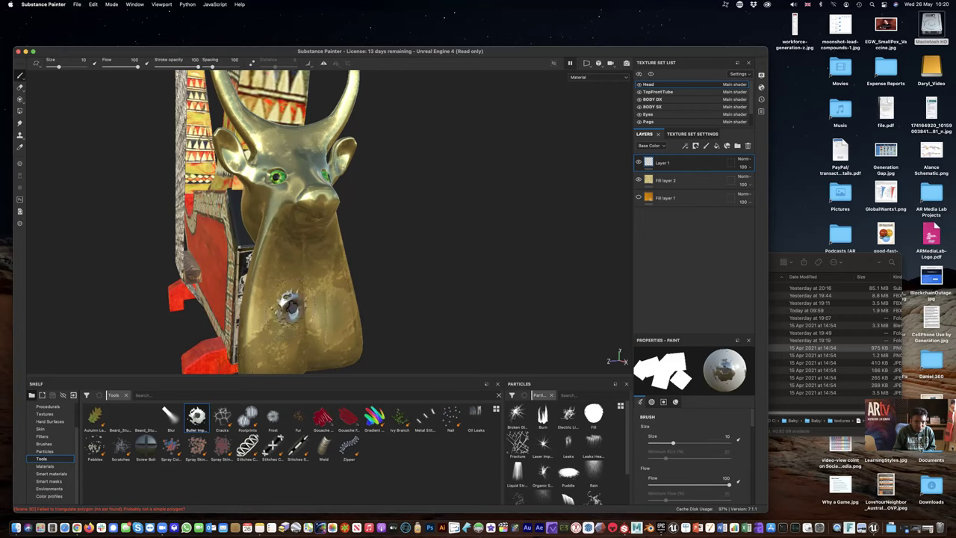
pyautogui.hotkey('ctrl', 'z')
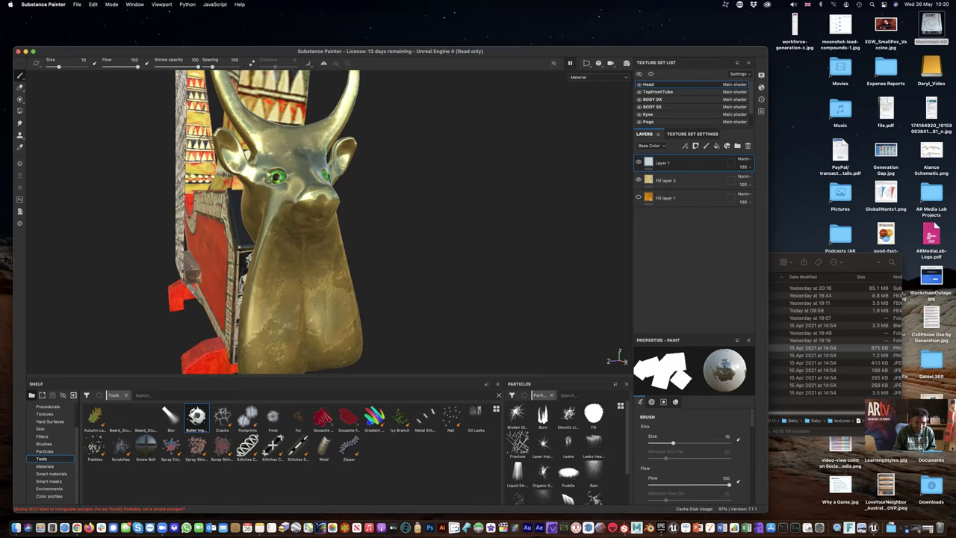
# - Try the Cracks tool on the neck, undo it and test an autumn leaf stamp there
pyautogui.click(222, 419)
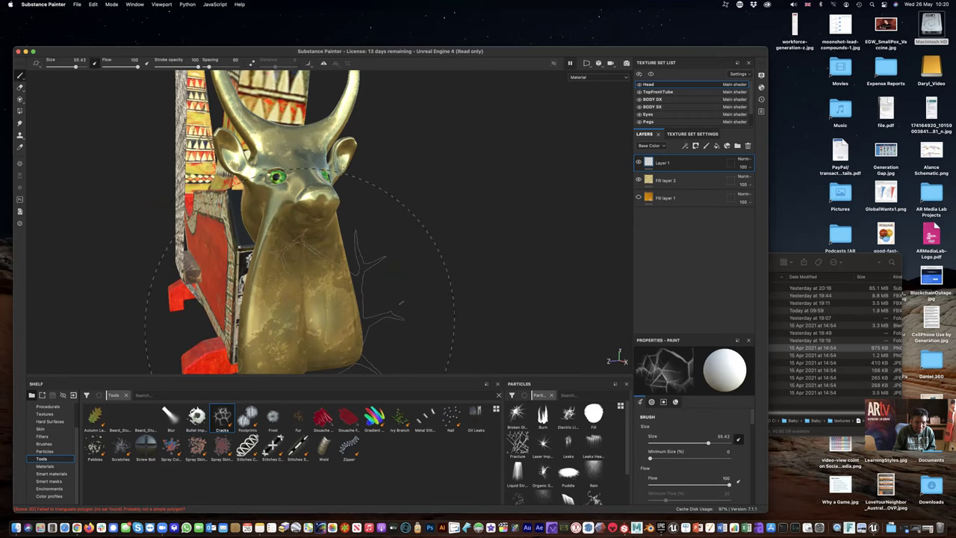
pyautogui.click(302, 328)
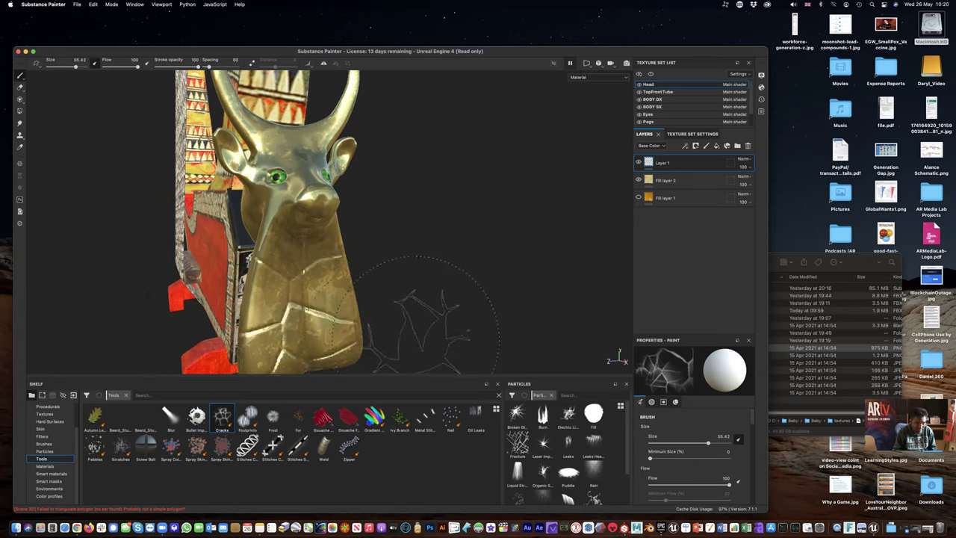
pyautogui.hotkey('ctrl', 'z')
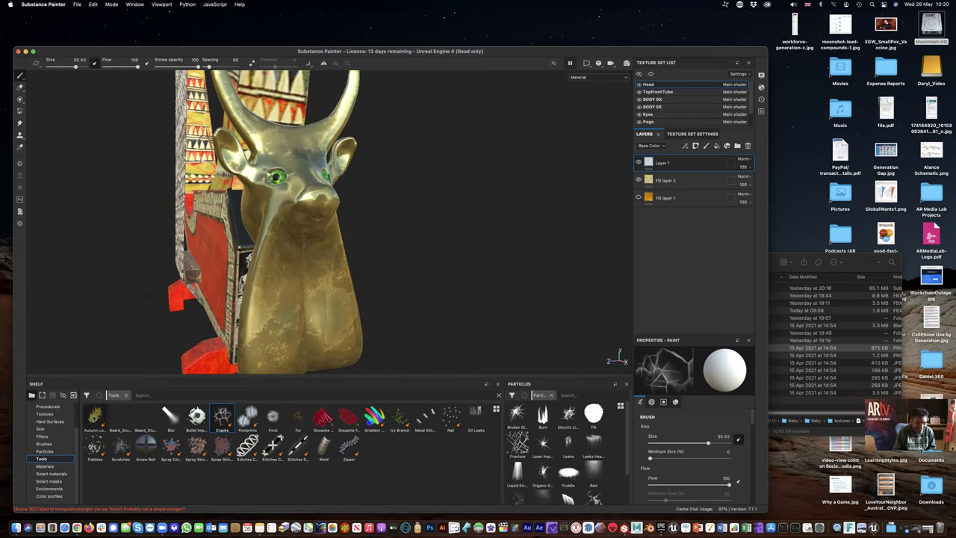
pyautogui.click(94, 417)
pyautogui.click(299, 291)
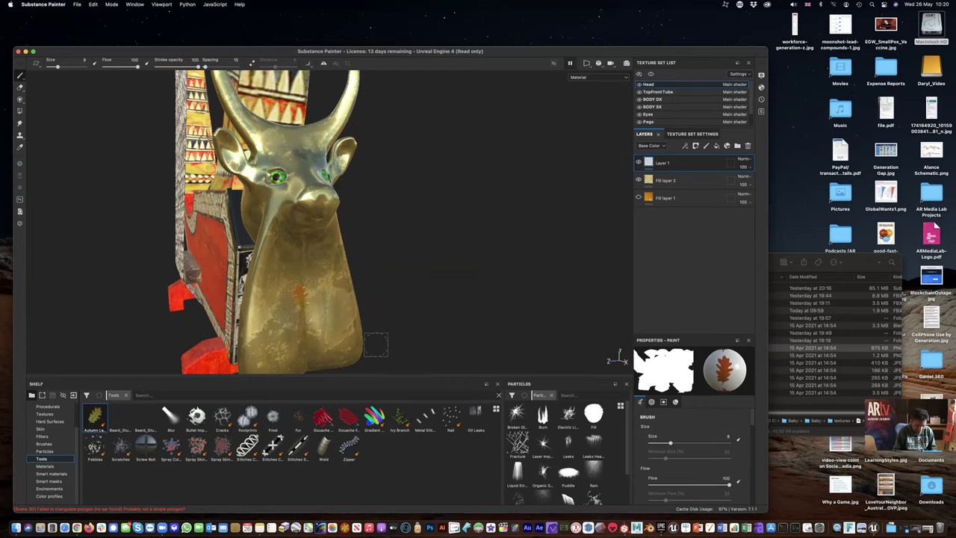
# - Try a skin spray stroke and a Zipper stroke up the front of the neck, undoing each
pyautogui.click(222, 446)
pyautogui.moveTo(289, 289)
pyautogui.mouseDown()
pyautogui.moveTo(329, 342)
pyautogui.moveTo(287, 303)
pyautogui.moveTo(305, 151)
pyautogui.mouseUp()
pyautogui.hotkey('ctrl', 'z')
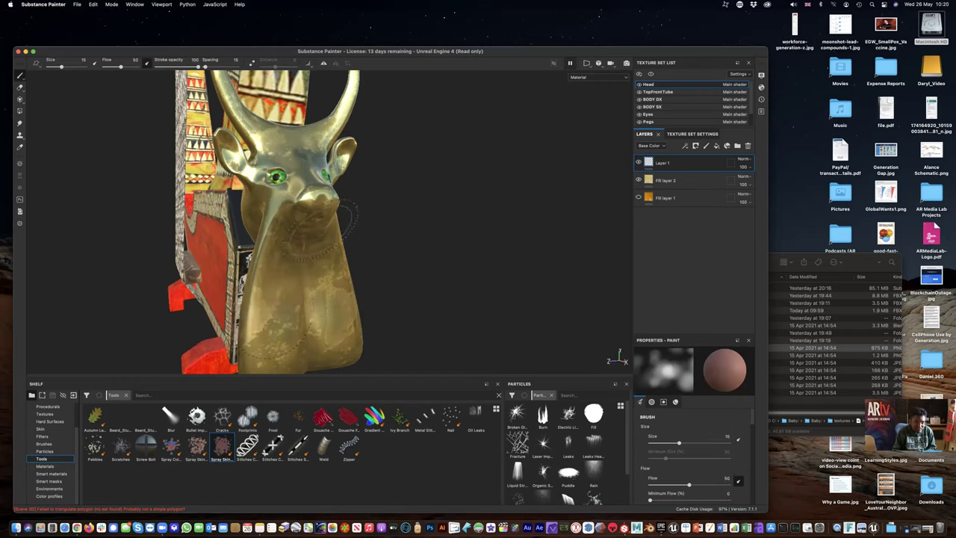
pyautogui.click(348, 447)
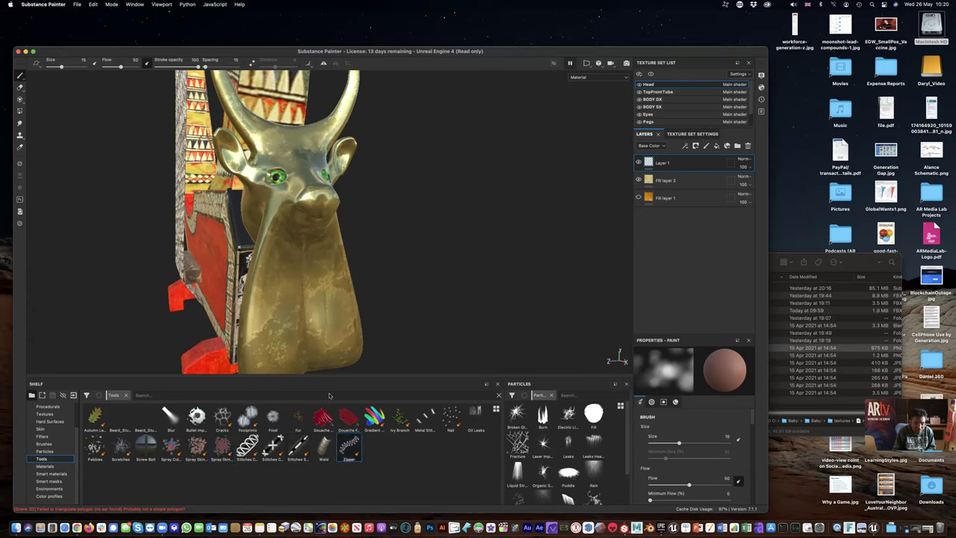
pyautogui.moveTo(305, 358); pyautogui.dragTo(298, 250)
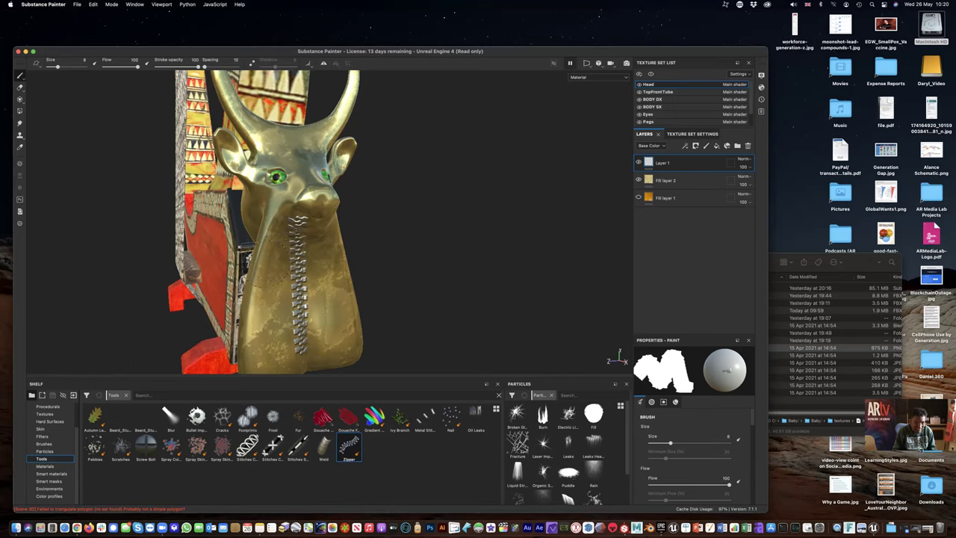
pyautogui.press('super+z')
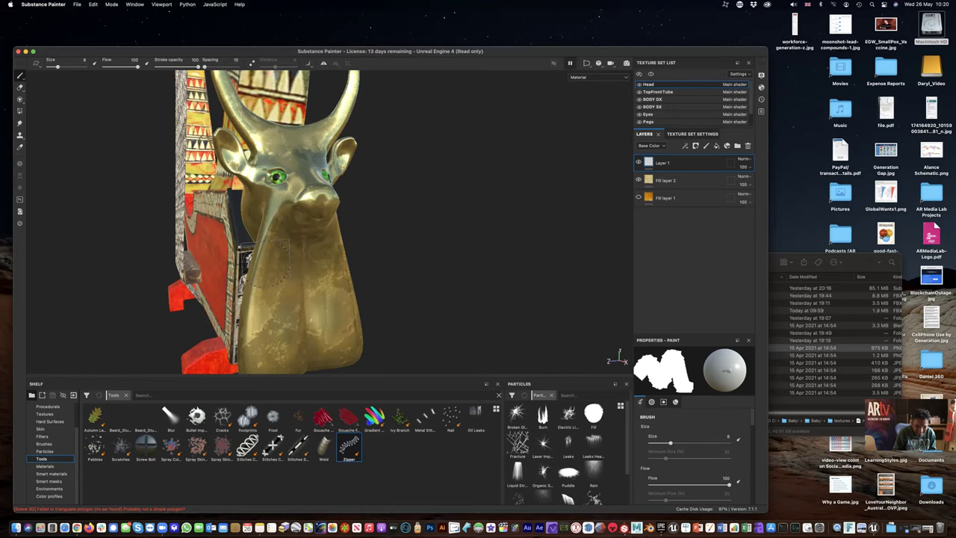
# - Select the Weld tool and undo a trial stroke on the front of the neck
pyautogui.click(324, 448)
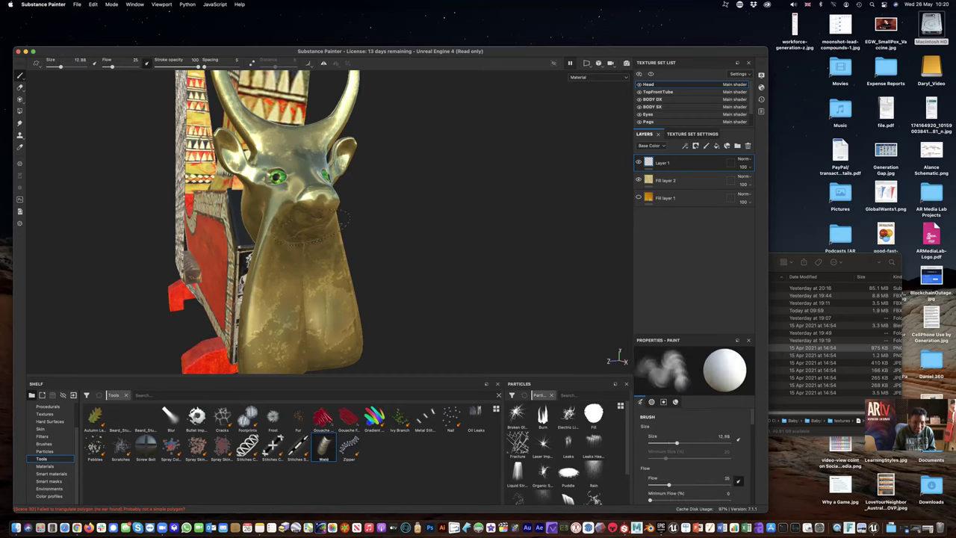
pyautogui.moveTo(273, 231)
pyautogui.mouseDown()
pyautogui.moveTo(295, 252)
pyautogui.moveTo(303, 340)
pyautogui.moveTo(320, 329)
pyautogui.mouseUp()
pyautogui.press('super+z')
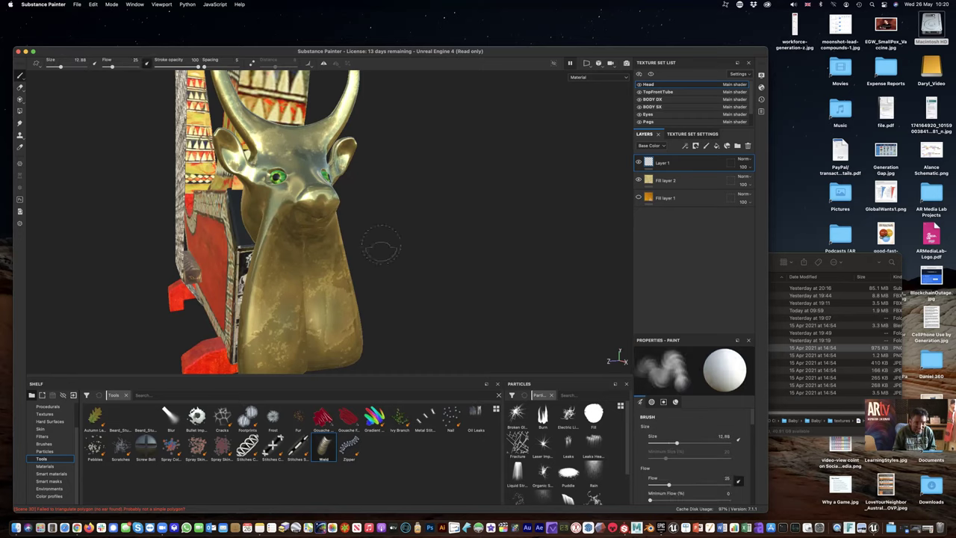
# - Try a Weld stroke at brush size 6.7 along the back edge of the head beside the harp body, and undo it
pyautogui.keyDown('alt'); pyautogui.moveTo(274, 245); pyautogui.dragTo(516, 254); pyautogui.keyUp('alt')
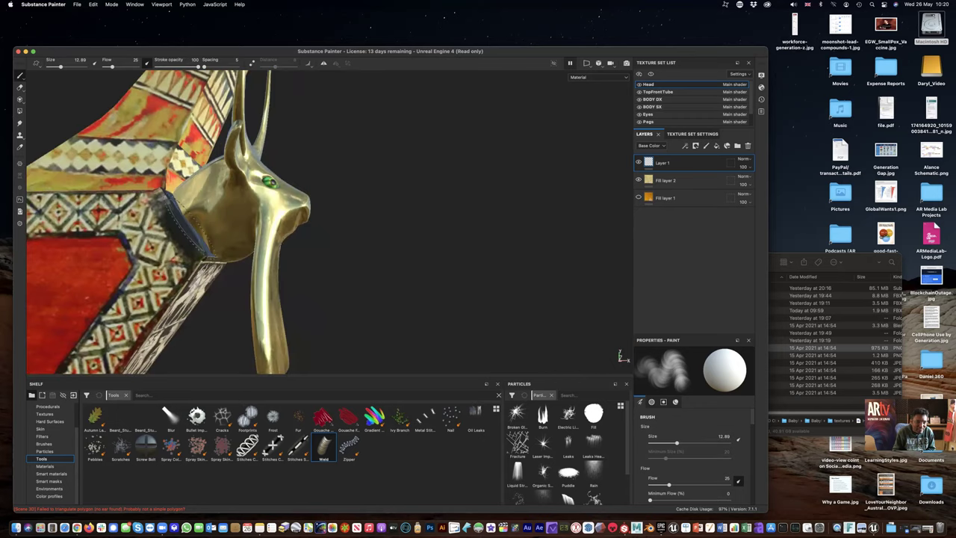
pyautogui.press('[')
pyautogui.press('[')
pyautogui.press('[')
pyautogui.press('[')
pyautogui.press('[')
pyautogui.press('[')
pyautogui.press('[')
pyautogui.press('[')
pyautogui.press('[')
pyautogui.press('[')
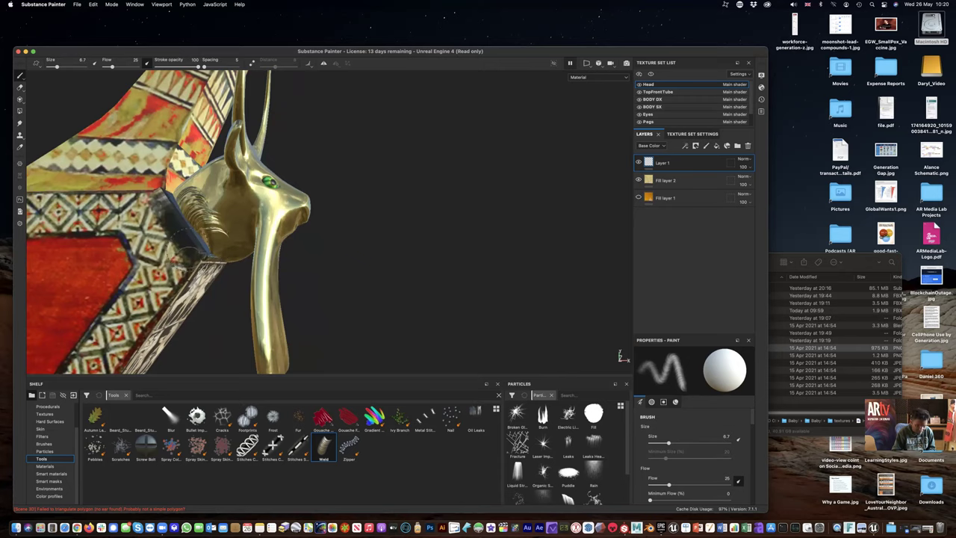
pyautogui.press('super+z')
# - Reduce the Weld brush size to 2.52 and paint a weld bead around the head's back edge where it meets the harp body
pyautogui.press('[')
pyautogui.press('[')
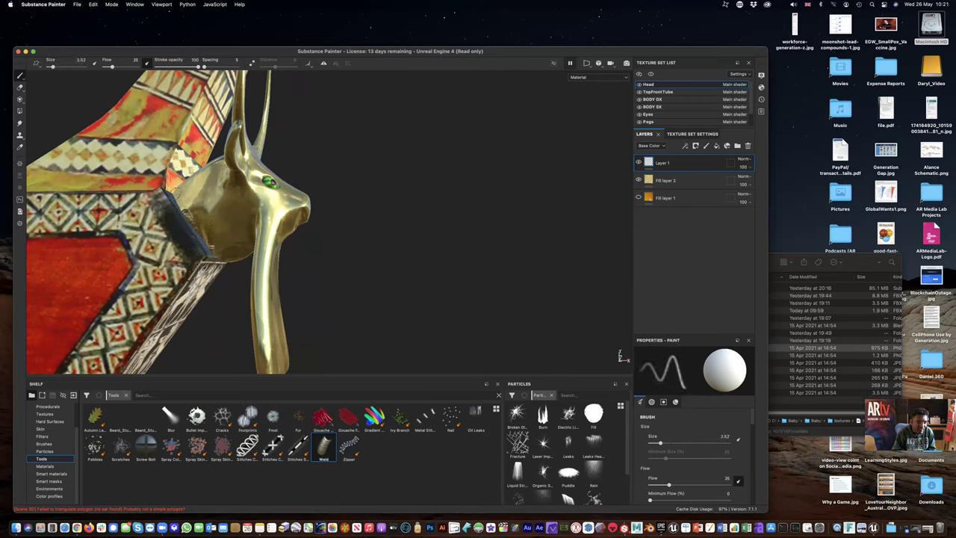
pyautogui.press('[')
pyautogui.moveTo(208, 257)
pyautogui.keyDown('alt'); pyautogui.mouseDown()
pyautogui.moveTo(149, 274)
pyautogui.moveTo(39, 269)
pyautogui.mouseUp(); pyautogui.keyUp('alt')
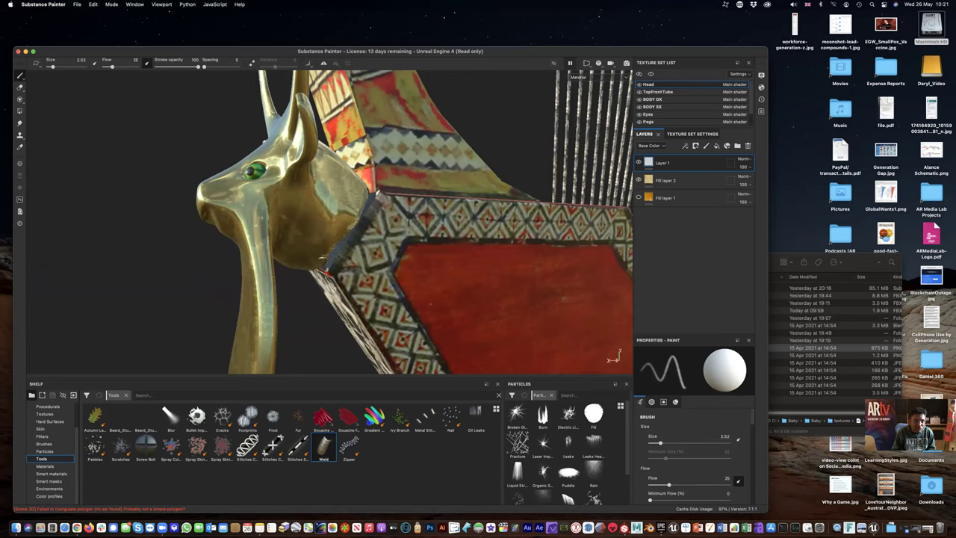
pyautogui.moveTo(340, 269)
pyautogui.keyDown('alt'); pyautogui.mouseDown()
pyautogui.moveTo(424, 164)
pyautogui.moveTo(310, 239)
pyautogui.mouseUp(); pyautogui.keyUp('alt')
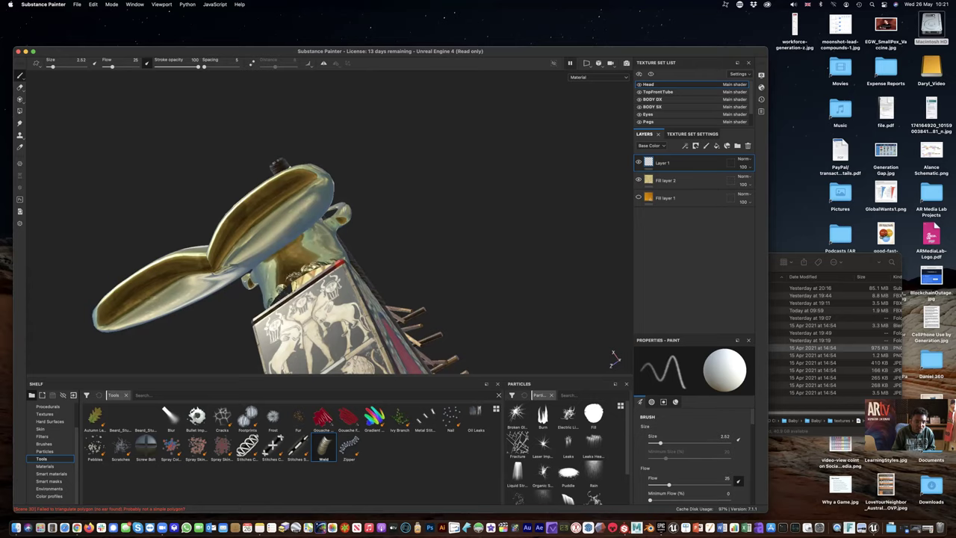
pyautogui.scroll(-4, 323, 270)
pyautogui.scroll(8, 323, 270)
pyautogui.keyDown('alt'); pyautogui.moveTo(321, 275); pyautogui.dragTo(407, 149); pyautogui.keyUp('alt')
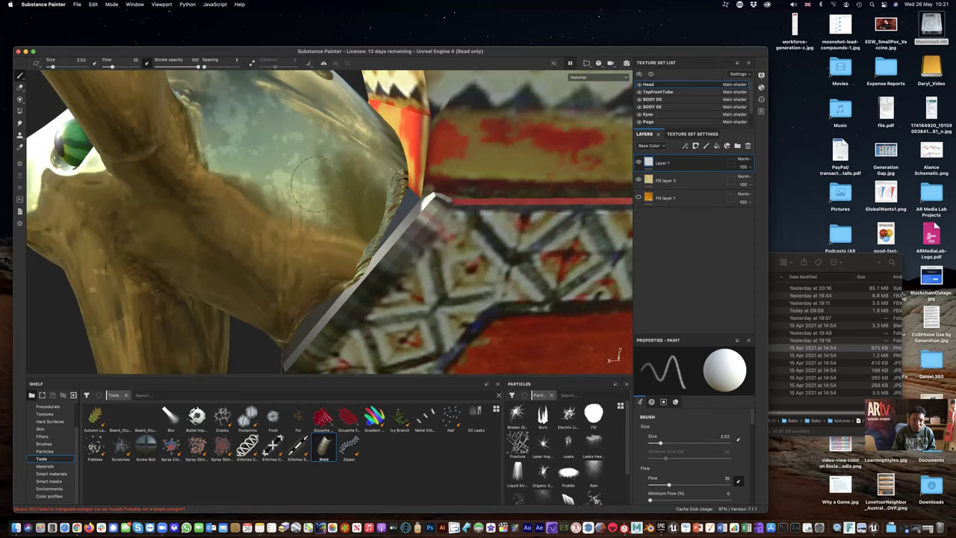
# - Shrink the Weld brush to a size below 1, and delete Layer 1 with its painted weld strokes from the Head texture set
pyautogui.keyDown('alt'); pyautogui.moveTo(313, 185); pyautogui.dragTo(306, 190); pyautogui.keyUp('alt')
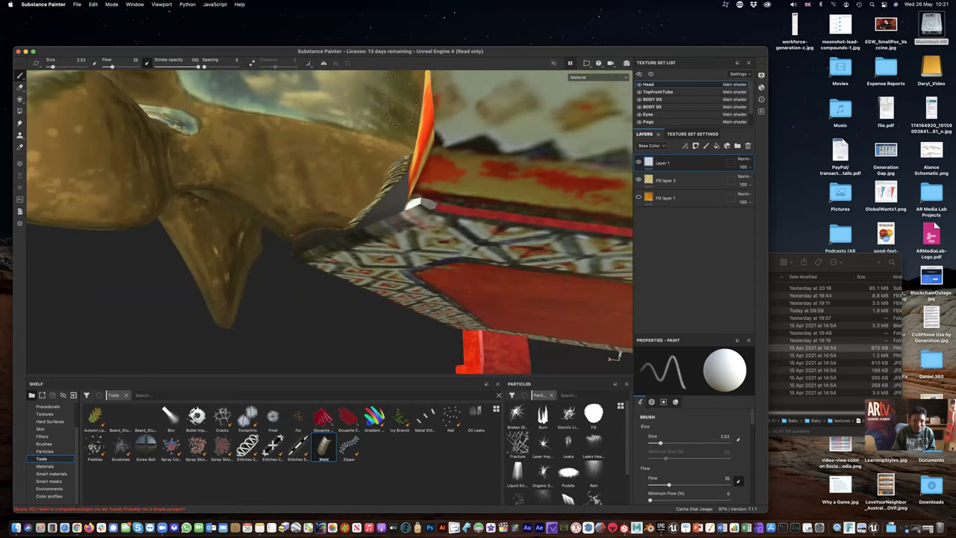
pyautogui.press('[')
pyautogui.press('[')
pyautogui.press('[')
pyautogui.press('[')
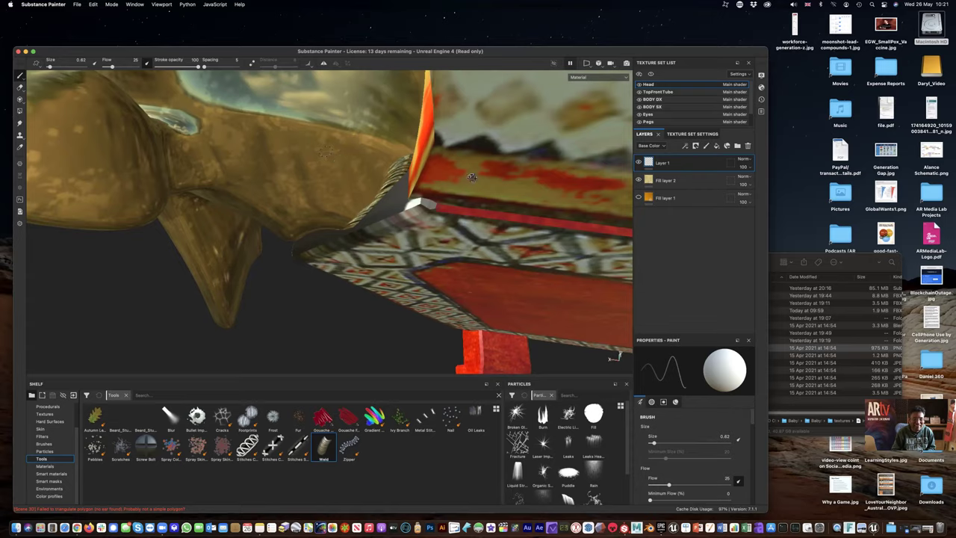
pyautogui.keyDown('alt'); pyautogui.moveTo(472, 177); pyautogui.dragTo(368, 227); pyautogui.keyUp('alt')
pyautogui.scroll(5, 368, 227)
pyautogui.keyDown('alt'); pyautogui.moveTo(318, 252); pyautogui.dragTo(486, 258); pyautogui.keyUp('alt')
pyautogui.scroll(-10, 297, 254)
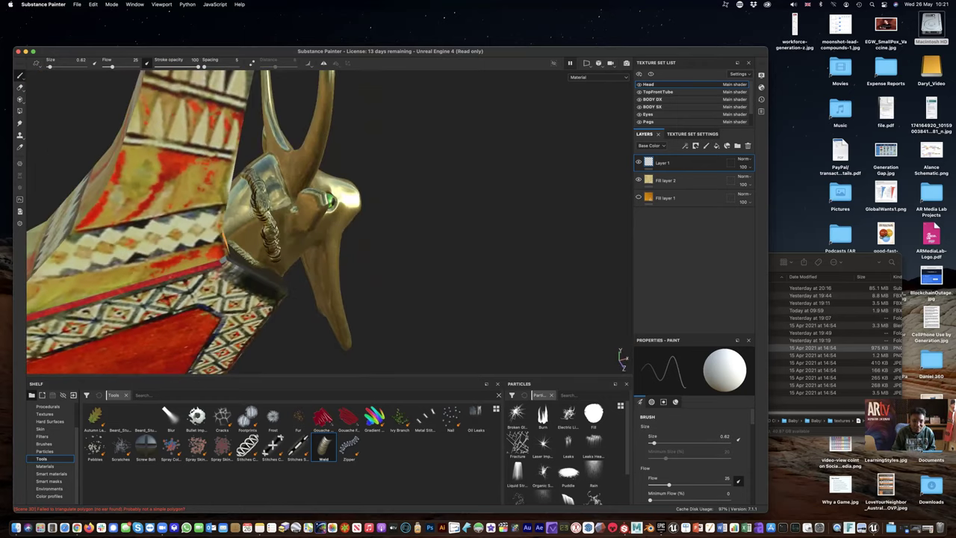
pyautogui.click(639, 162)
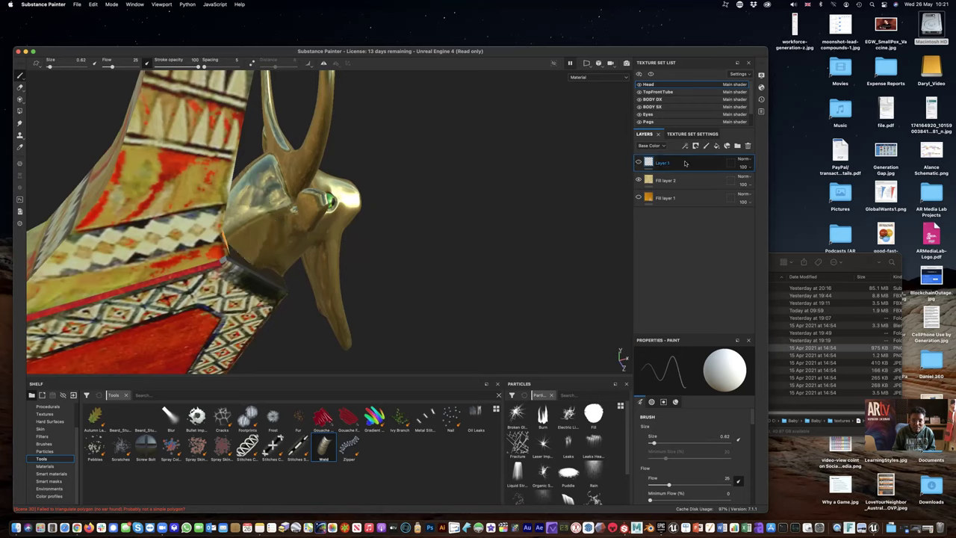
pyautogui.press('Delete')
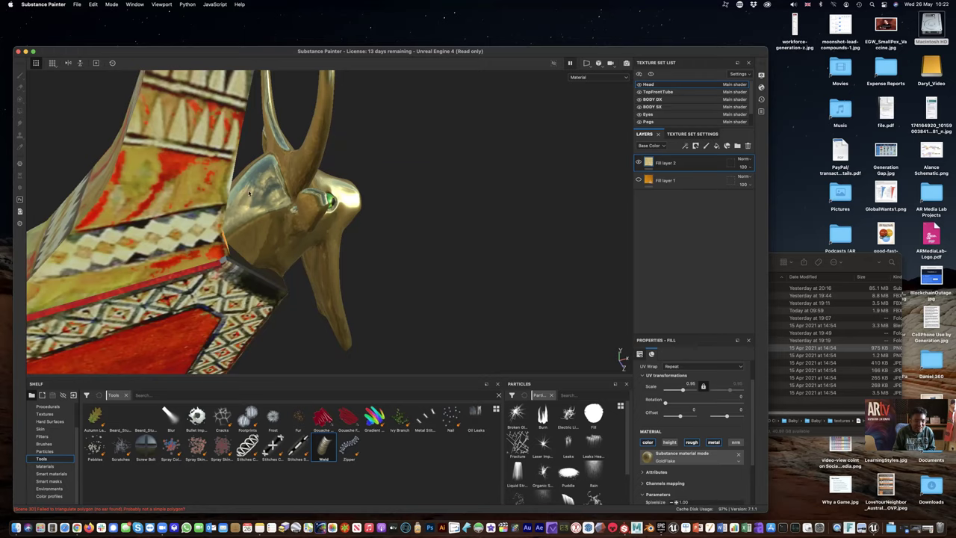
# - Add a new paint layer above Fill layer 2, try a Scratches stroke on the side of the head, and undo it
pyautogui.click(121, 447)
pyautogui.click(706, 147)
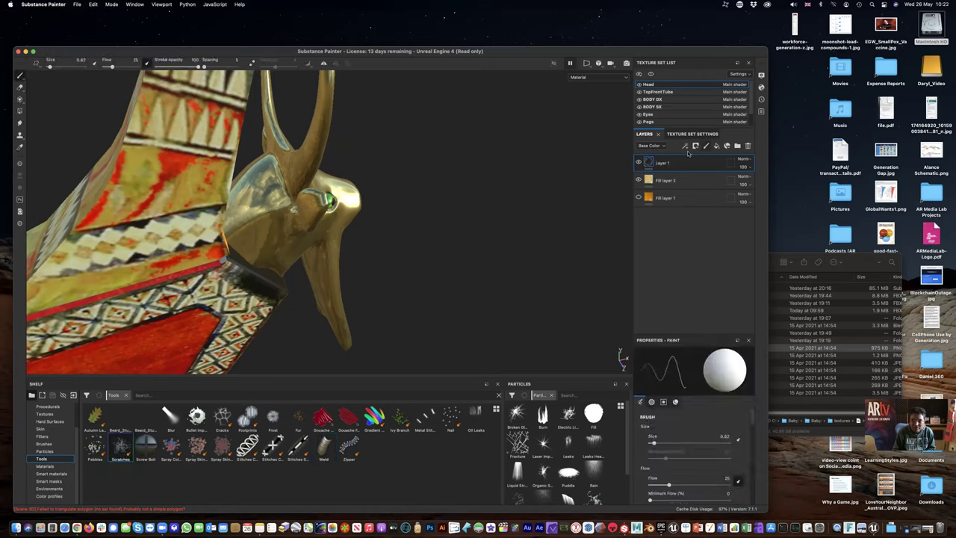
pyautogui.moveTo(253, 190); pyautogui.dragTo(280, 230)
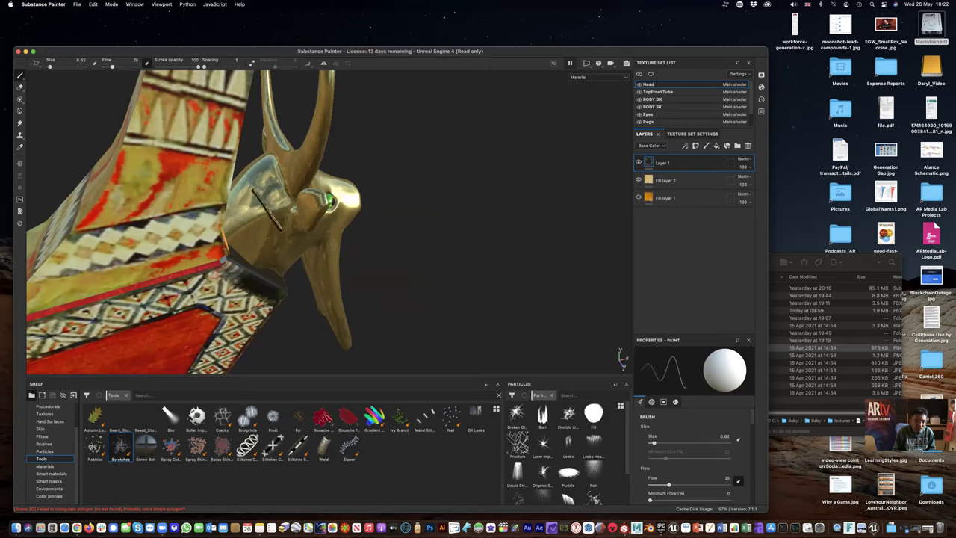
pyautogui.press('super+z')
# - Try the Broken Glass particle brush on the side of the head, and undo it
pyautogui.click(94, 446)
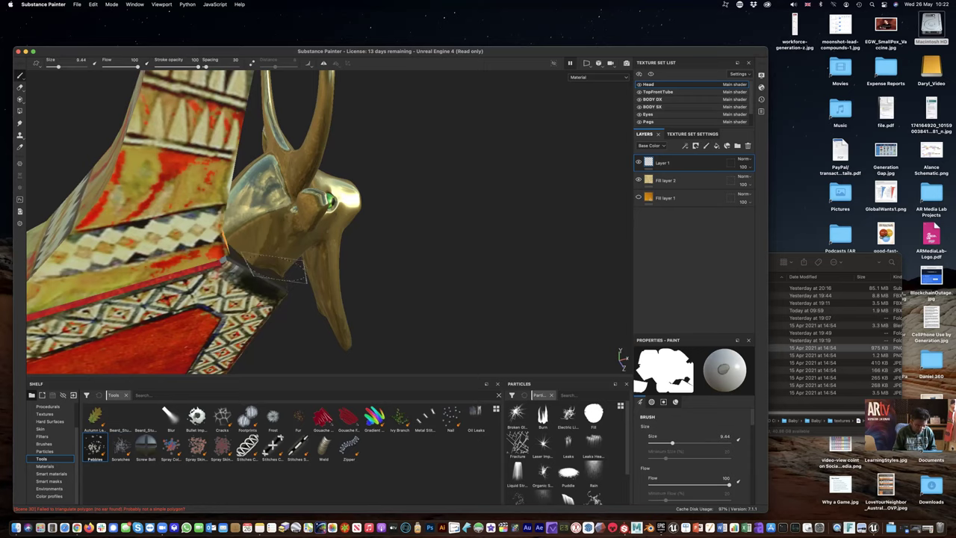
pyautogui.click(44, 451)
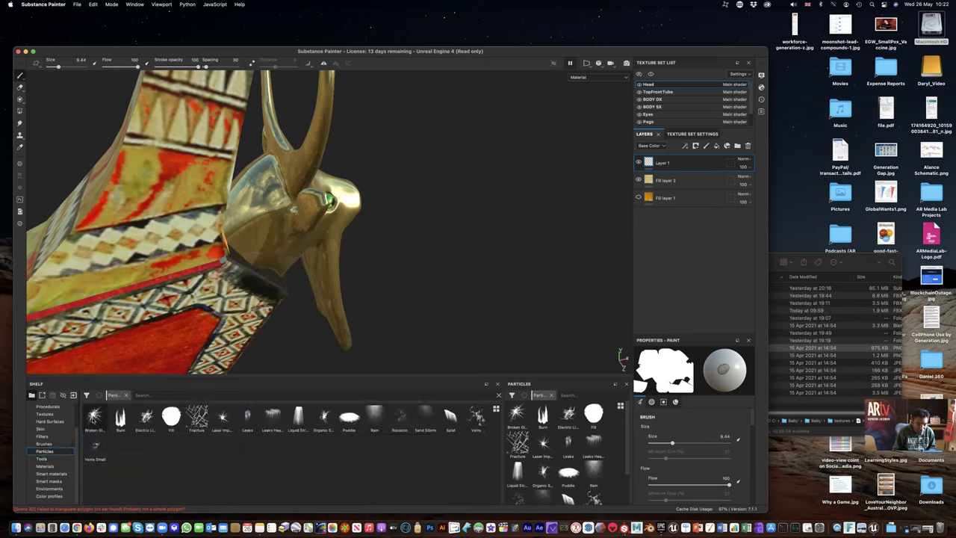
pyautogui.click(94, 418)
pyautogui.click(256, 205)
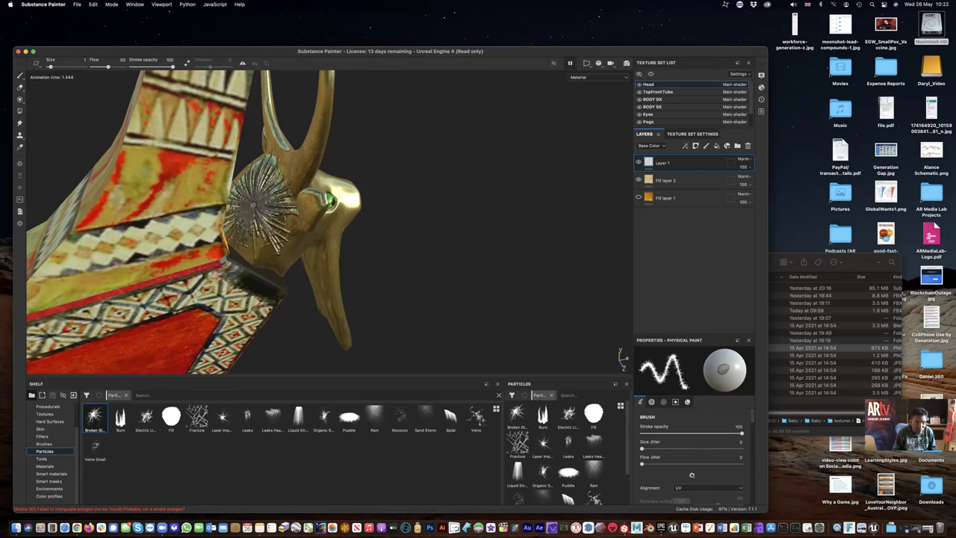
pyautogui.press('super+z')
# - Try the Fracture particle brush across the bull's head and neck, inspect the cracks from several sides, and undo them
pyautogui.click(197, 418)
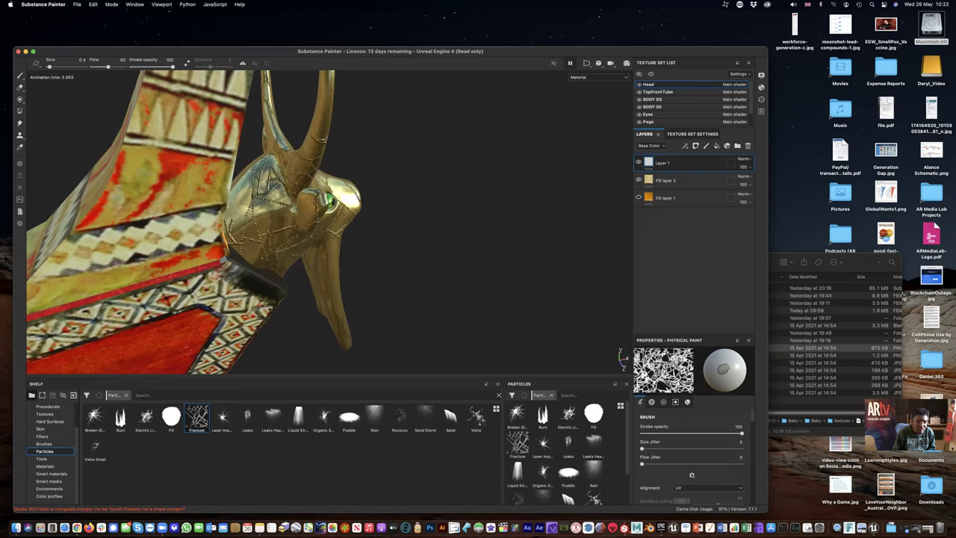
pyautogui.keyDown('alt'); pyautogui.moveTo(287, 179); pyautogui.dragTo(139, 231); pyautogui.keyUp('alt')
pyautogui.keyDown('alt'); pyautogui.moveTo(293, 290); pyautogui.dragTo(325, 256); pyautogui.keyUp('alt')
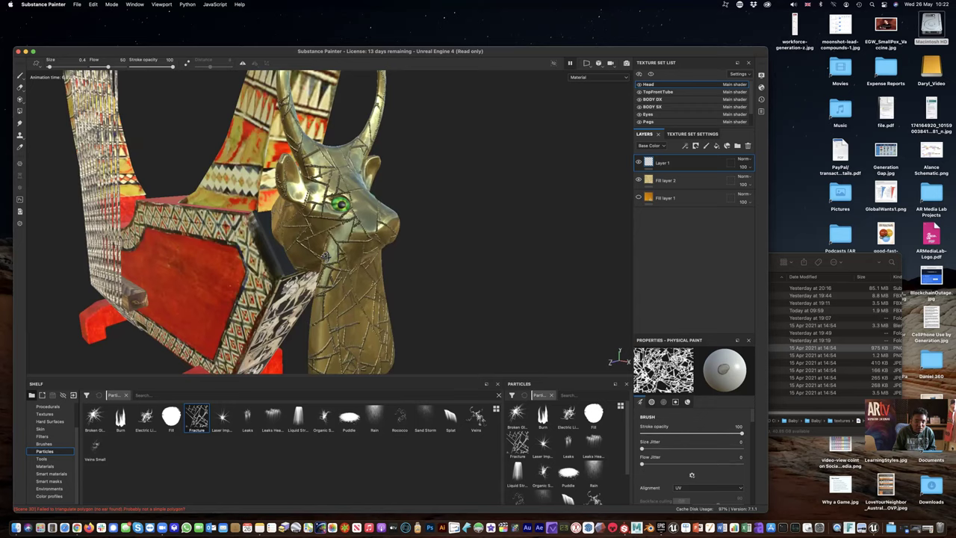
pyautogui.keyDown('alt'); pyautogui.moveTo(176, 267); pyautogui.dragTo(157, 267); pyautogui.keyUp('alt')
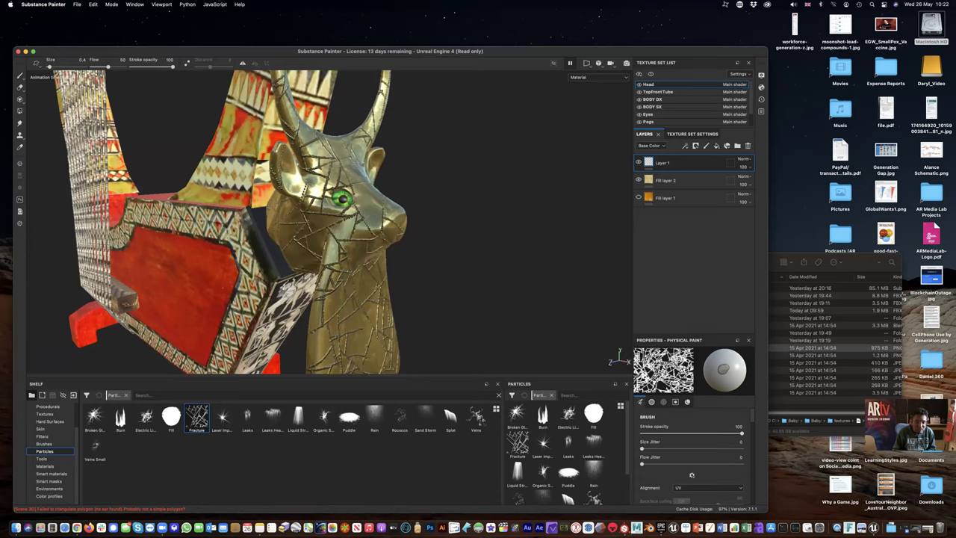
pyautogui.keyDown('alt'); pyautogui.moveTo(314, 263); pyautogui.dragTo(219, 255); pyautogui.keyUp('alt')
pyautogui.keyDown('alt'); pyautogui.moveTo(359, 263); pyautogui.dragTo(426, 268); pyautogui.keyUp('alt')
pyautogui.scroll(-3, 426, 269)
pyautogui.keyDown('alt'); pyautogui.moveTo(425, 269); pyautogui.dragTo(366, 214, button='middle'); pyautogui.keyUp('alt')
pyautogui.scroll(-3, 365, 217)
pyautogui.press('super+z')
# - Try the Leaks Heavy particle brush down the front of the neck
pyautogui.click(272, 418)
pyautogui.click(304, 239)
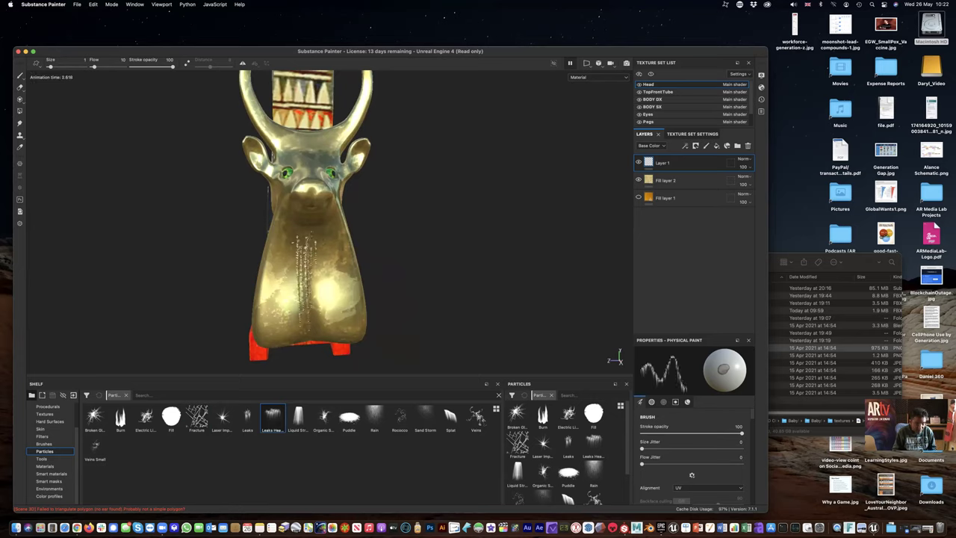
pyautogui.click(299, 418)
# - Try the Rain particle brush over the bull's head and check its effect up close
pyautogui.click(374, 418)
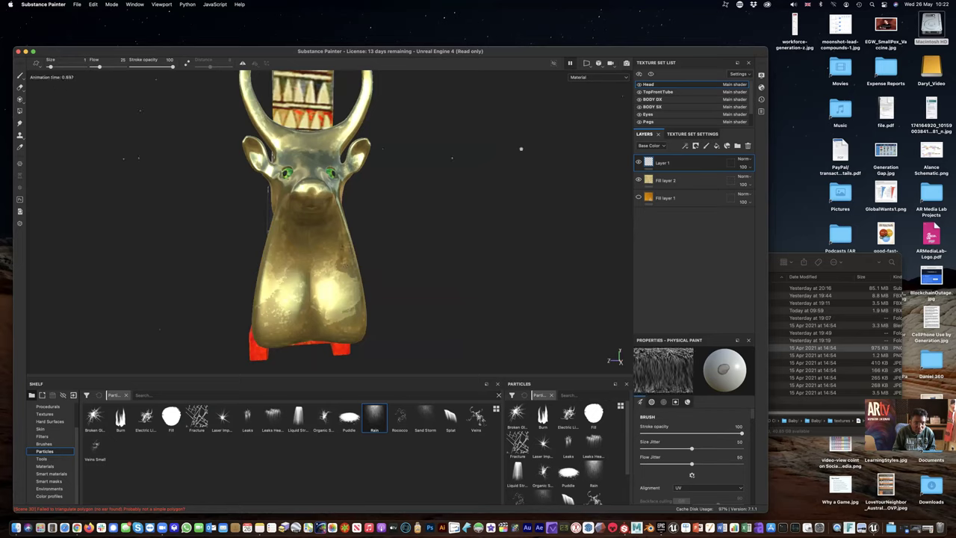
pyautogui.scroll(5, 310, 207)
pyautogui.keyDown('alt'); pyautogui.moveTo(312, 196); pyautogui.dragTo(309, 283, button='middle'); pyautogui.keyUp('alt')
pyautogui.keyDown('alt'); pyautogui.moveTo(309, 286); pyautogui.dragTo(263, 304); pyautogui.keyUp('alt')
pyautogui.keyDown('alt'); pyautogui.moveTo(238, 278); pyautogui.dragTo(418, 286); pyautogui.keyUp('alt')
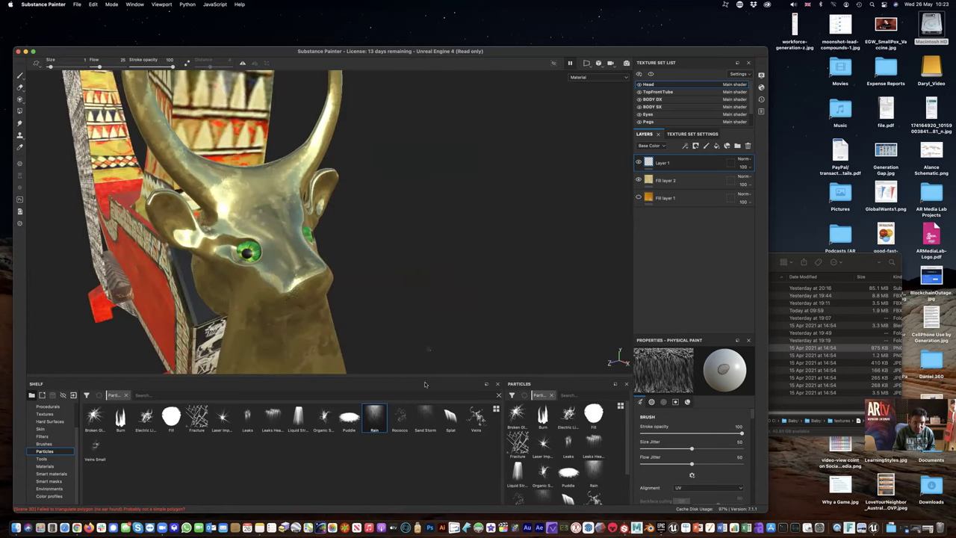
# - Try the Rococo particle brush on the front of the neck, and undo its ornament strokes
pyautogui.click(400, 418)
pyautogui.click(278, 345)
pyautogui.keyDown('alt'); pyautogui.moveTo(291, 297); pyautogui.dragTo(290, 225); pyautogui.keyUp('alt')
pyautogui.scroll(-5, 290, 225)
pyautogui.press('super+z')
pyautogui.press('super+z')
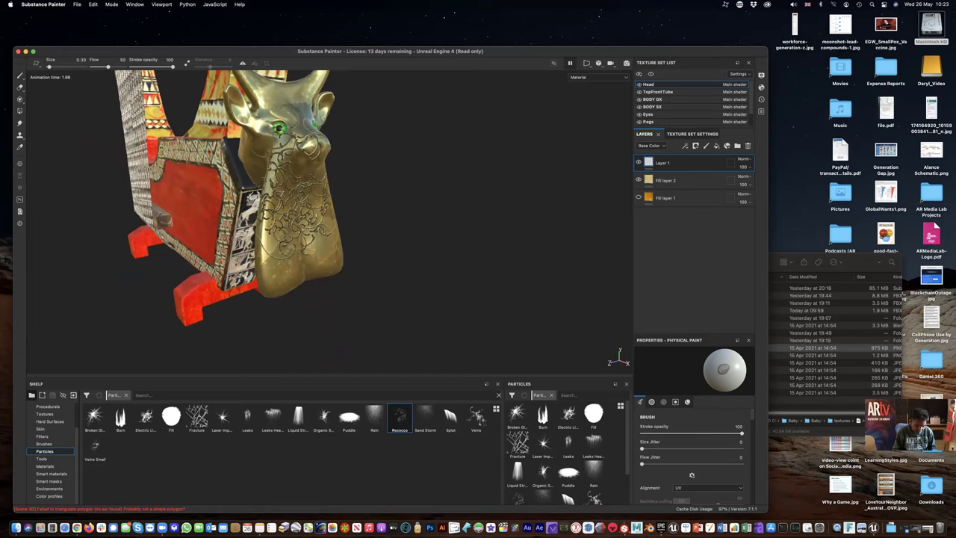
# - Try the Sand Storm and Splat particle brushes on the neck and one horn
pyautogui.click(425, 416)
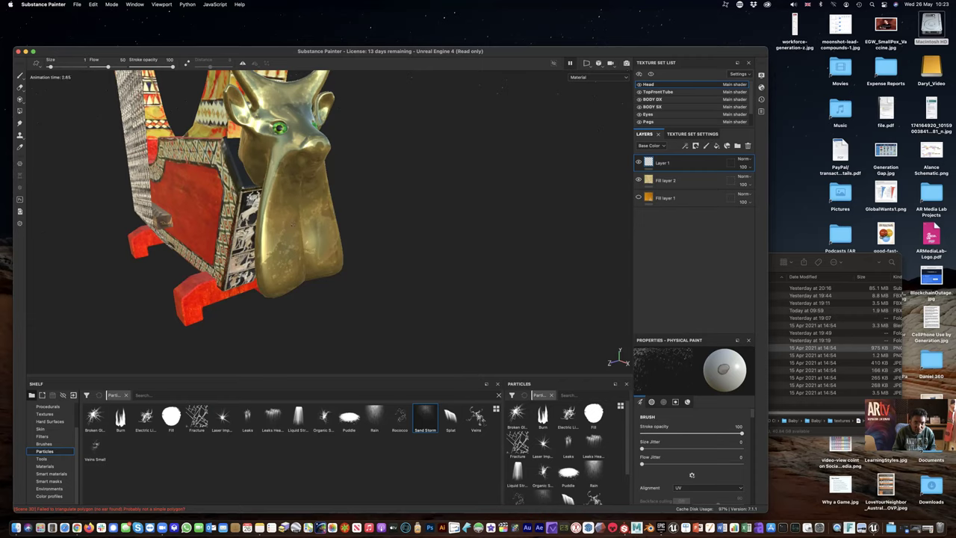
pyautogui.click(450, 417)
pyautogui.click(301, 217)
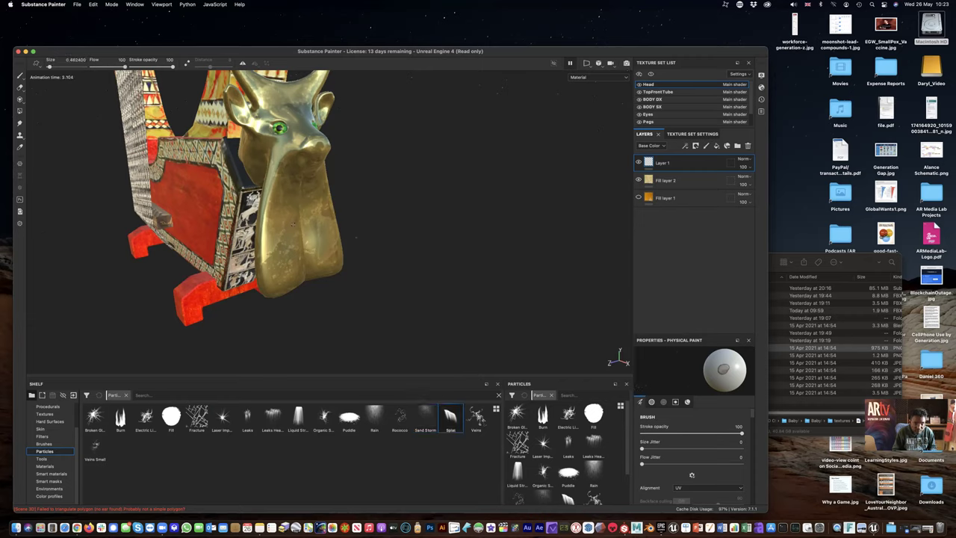
pyautogui.keyDown('alt'); pyautogui.moveTo(358, 236); pyautogui.dragTo(374, 288); pyautogui.keyUp('alt')
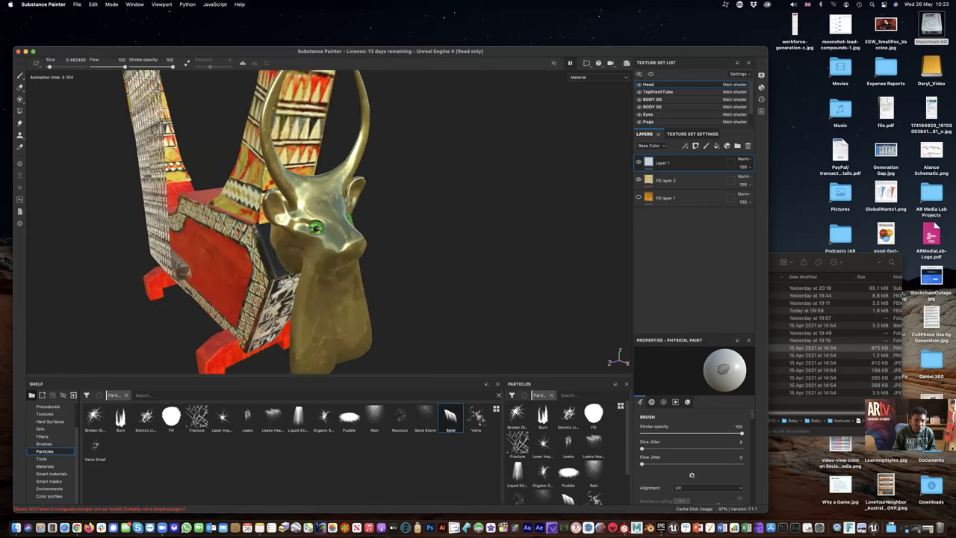
pyautogui.click(273, 85)
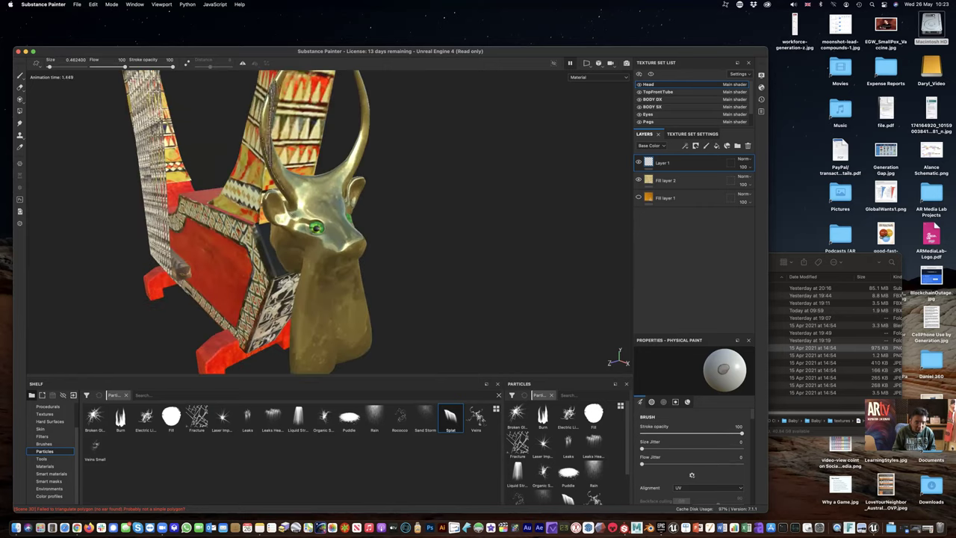
# - Select the Veins Small particle brush and set its flow to 100, stroke opacity to 71 and alpha size ratio to 0.54
pyautogui.click(96, 446)
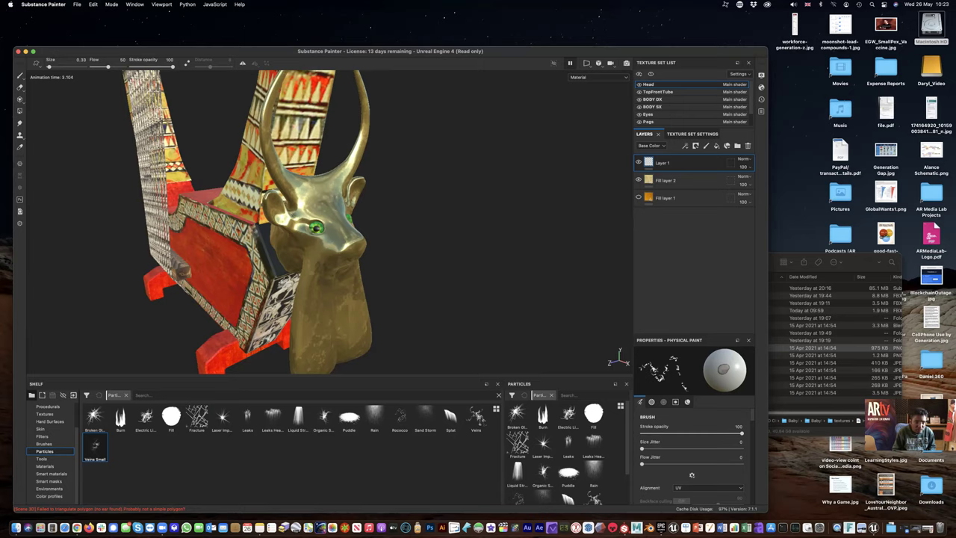
pyautogui.scroll(3, 329, 224)
pyautogui.moveTo(108, 67); pyautogui.dragTo(118, 68)
pyautogui.keyDown('alt'); pyautogui.moveTo(329, 277); pyautogui.dragTo(430, 261); pyautogui.keyUp('alt')
pyautogui.moveTo(742, 433); pyautogui.dragTo(712, 433)
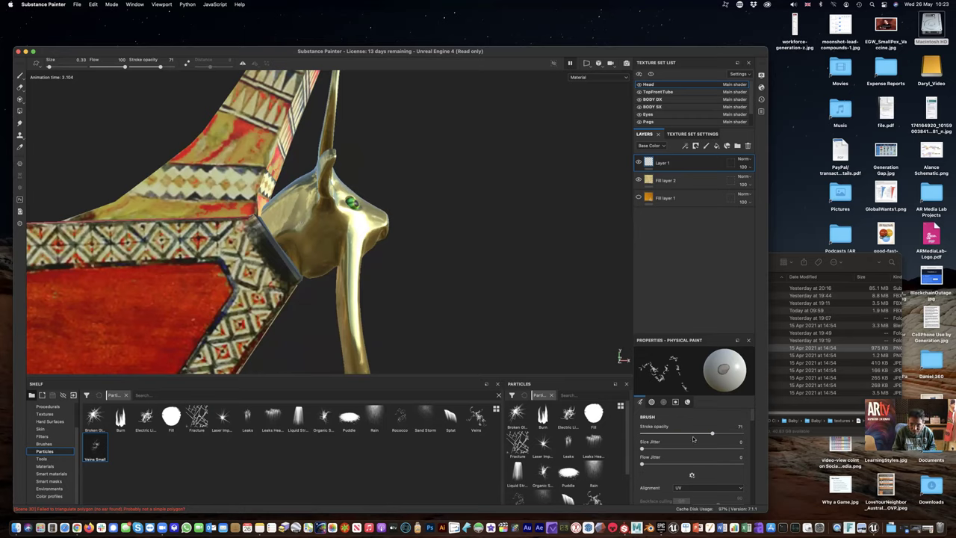
pyautogui.scroll(-5, 694, 459)
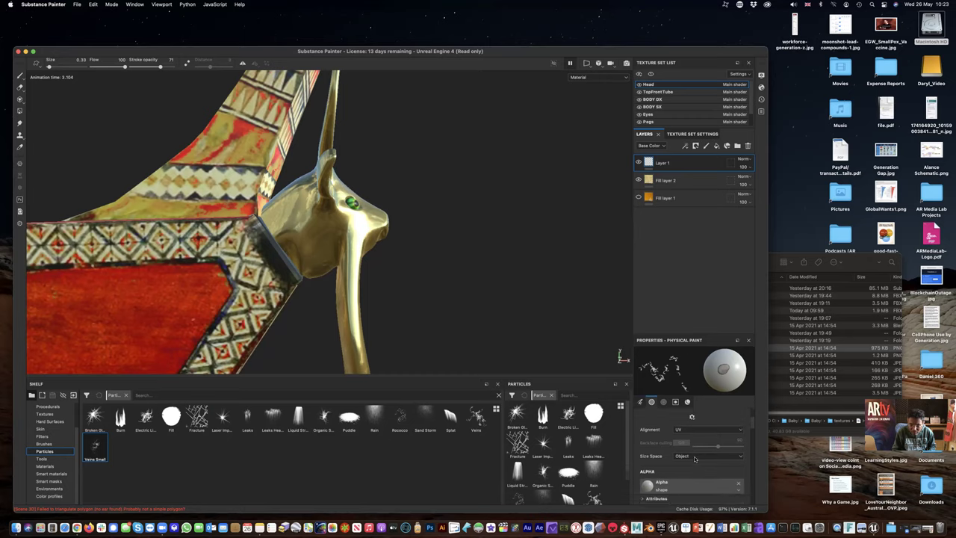
pyautogui.click(699, 475)
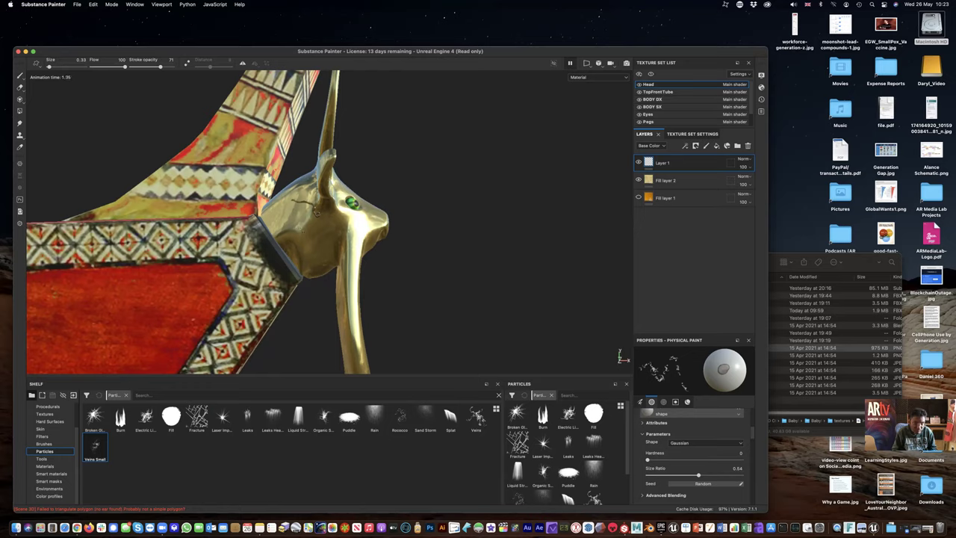
# - Paint small veins on the back of the head near the harp body, checking both sides
pyautogui.keyDown('alt'); pyautogui.moveTo(351, 272); pyautogui.dragTo(131, 275); pyautogui.keyUp('alt')
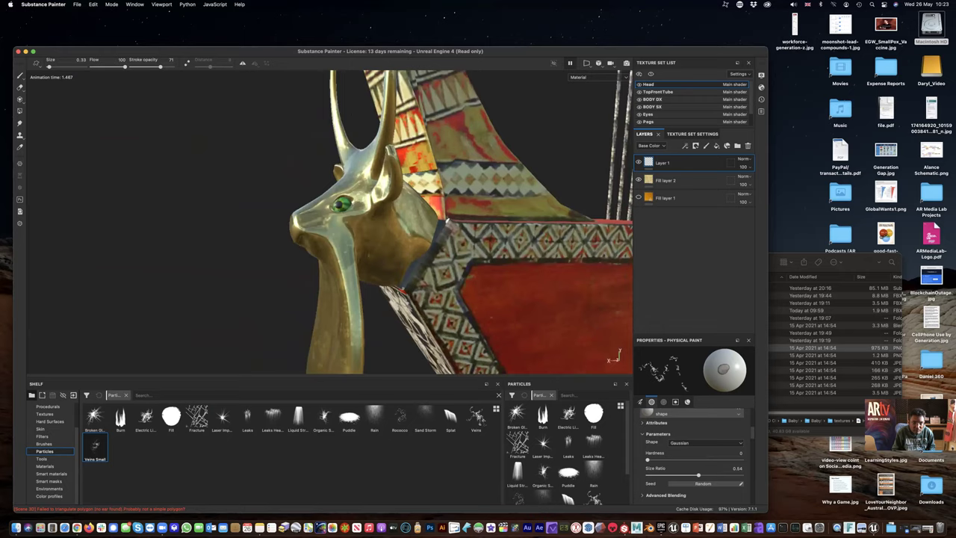
pyautogui.moveTo(406, 229); pyautogui.dragTo(401, 266)
pyautogui.keyDown('alt'); pyautogui.moveTo(385, 248); pyautogui.dragTo(512, 260); pyautogui.keyUp('alt')
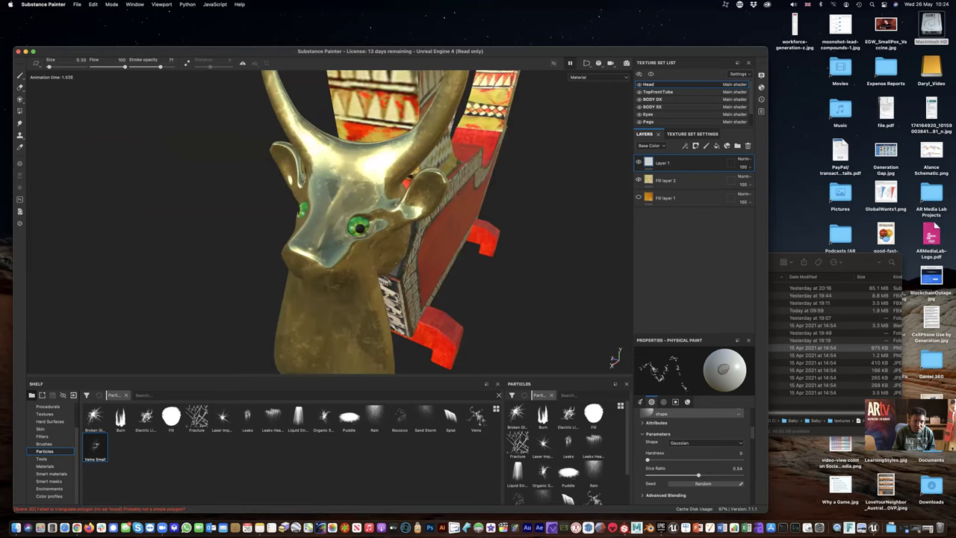
pyautogui.keyDown('alt'); pyautogui.moveTo(357, 273); pyautogui.dragTo(504, 262); pyautogui.keyUp('alt')
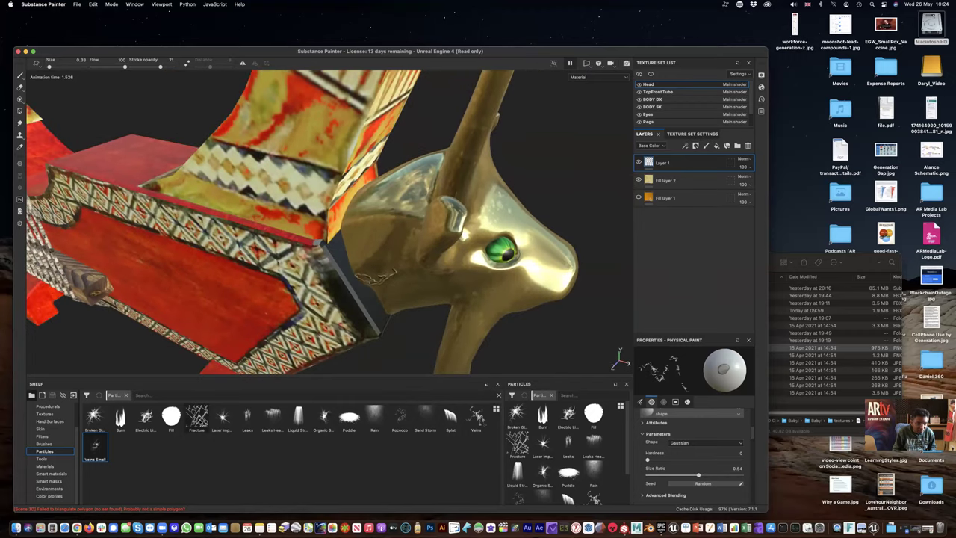
# - Select the Fracture particle brush and review the whole textured harp
pyautogui.click(197, 419)
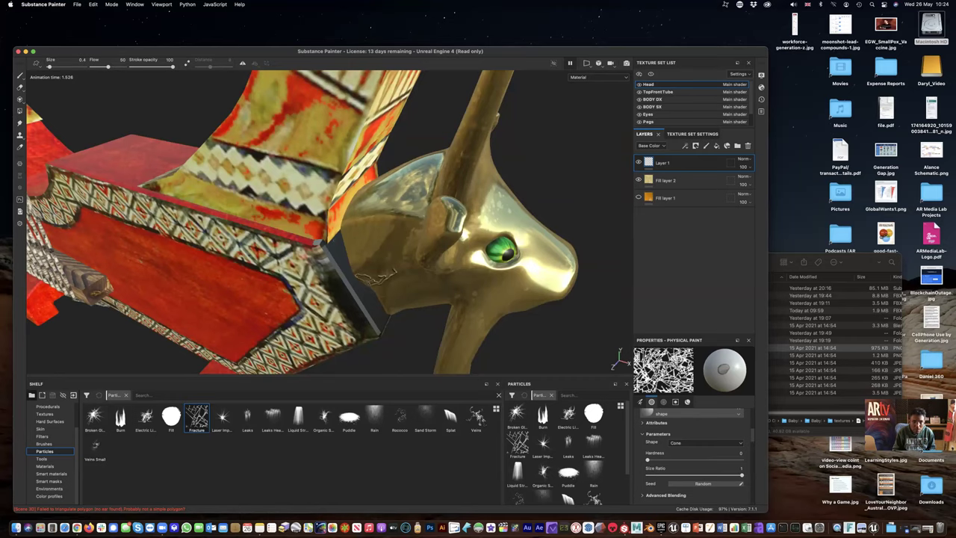
pyautogui.keyDown('alt'); pyautogui.moveTo(568, 323); pyautogui.dragTo(540, 301); pyautogui.keyUp('alt')
pyautogui.scroll(-10, 420, 268)
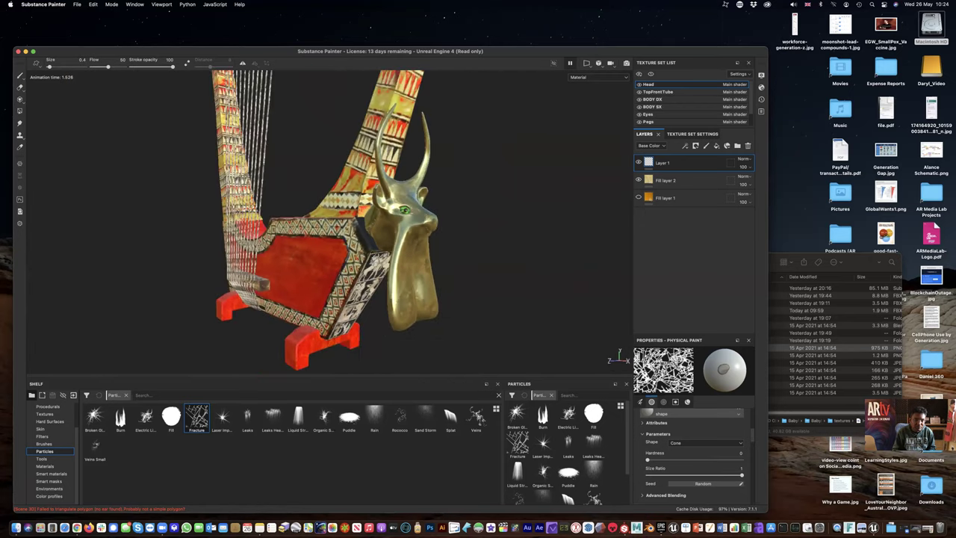
pyautogui.keyDown('alt'); pyautogui.moveTo(423, 263); pyautogui.dragTo(415, 300, button='middle'); pyautogui.keyUp('alt')
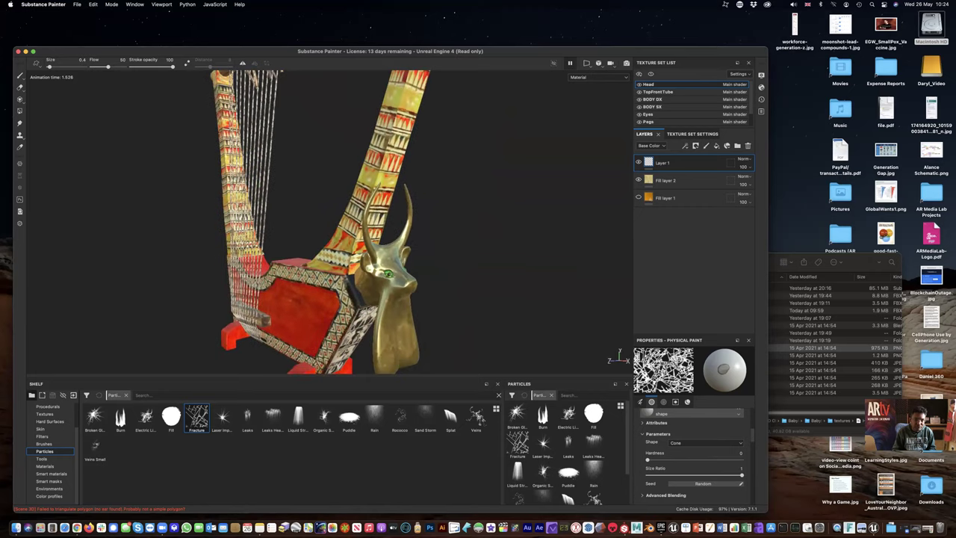
pyautogui.scroll(-5, 392, 286)
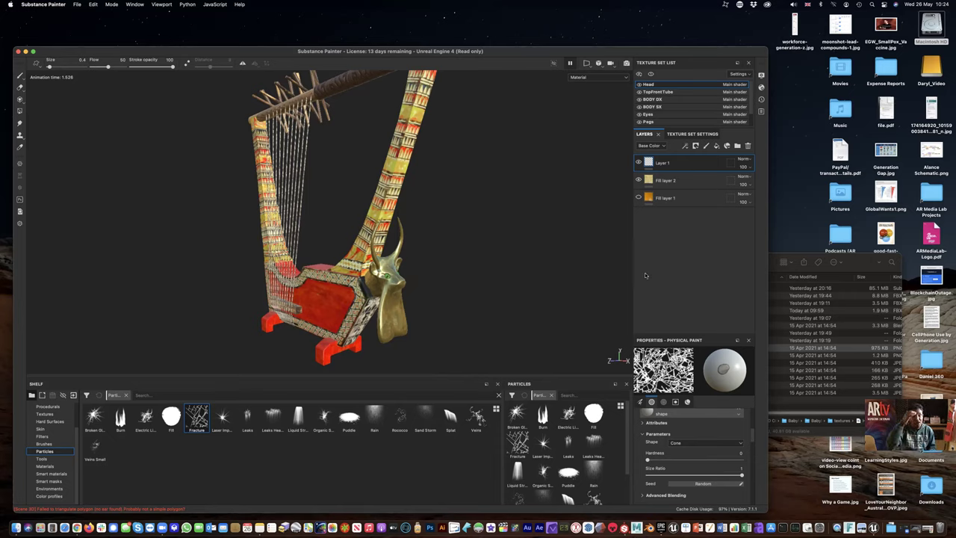
# - Save the project as PowersHarp.spp in the BabylonianHarp folder inside BabylonQuest_Assets
pyautogui.click(76, 6)
pyautogui.click(89, 94)
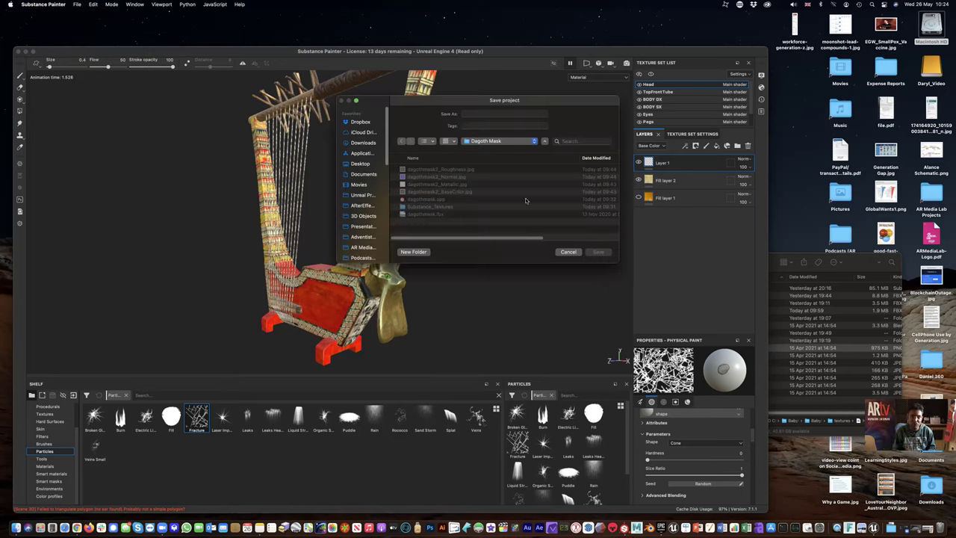
pyautogui.click(494, 141)
pyautogui.click(496, 151)
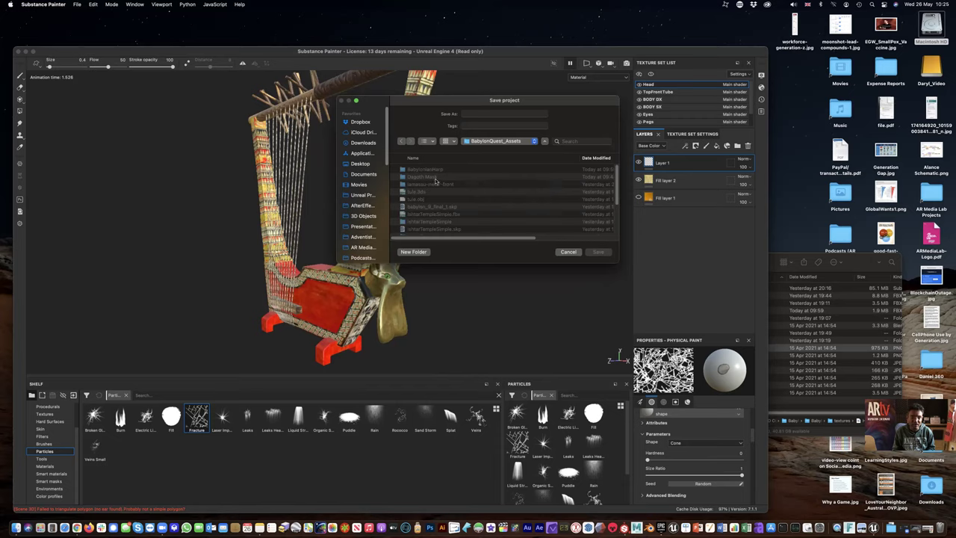
pyautogui.doubleClick(448, 170)
pyautogui.click(430, 169)
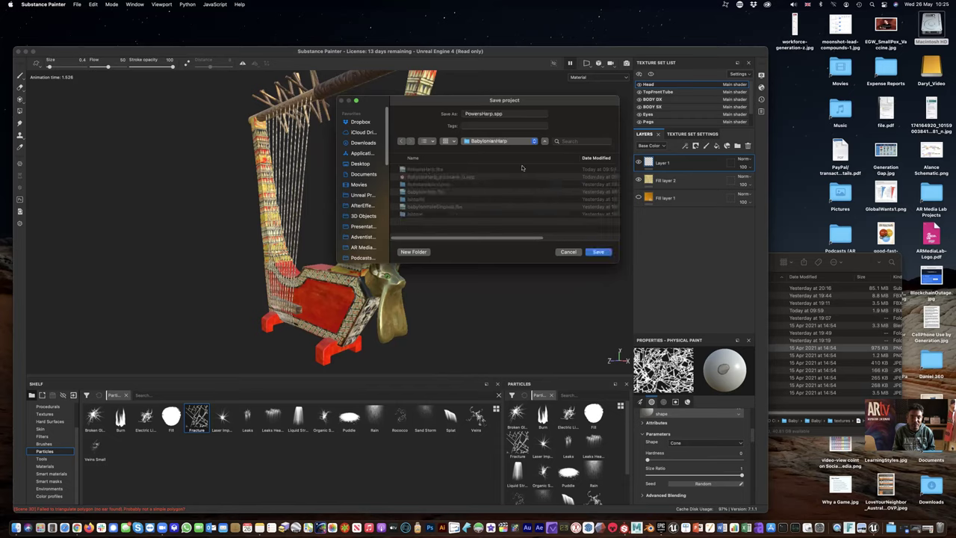
pyautogui.click(600, 251)
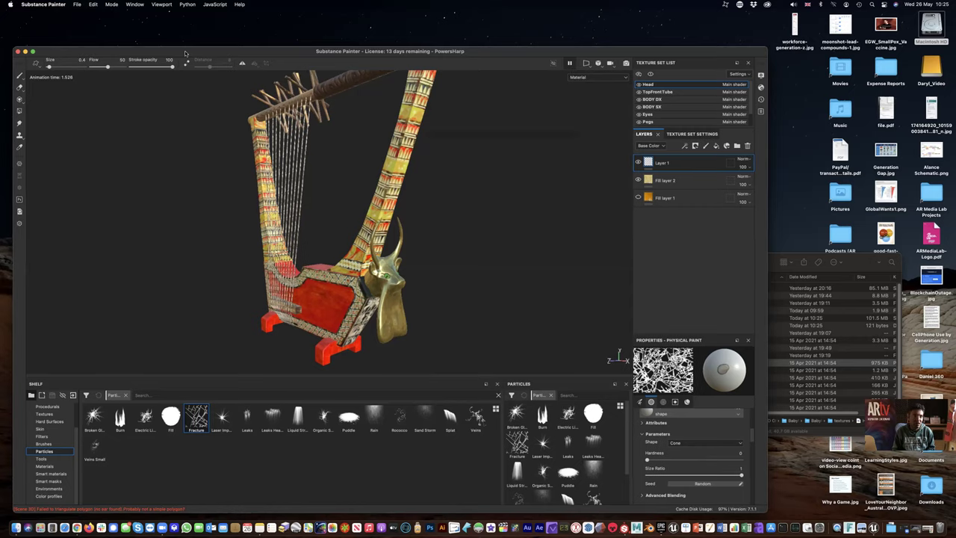
# - Export the textures of all texture sets as 8-bit jpeg files using the Unreal Engine 4 (Packed) template
pyautogui.click(77, 5)
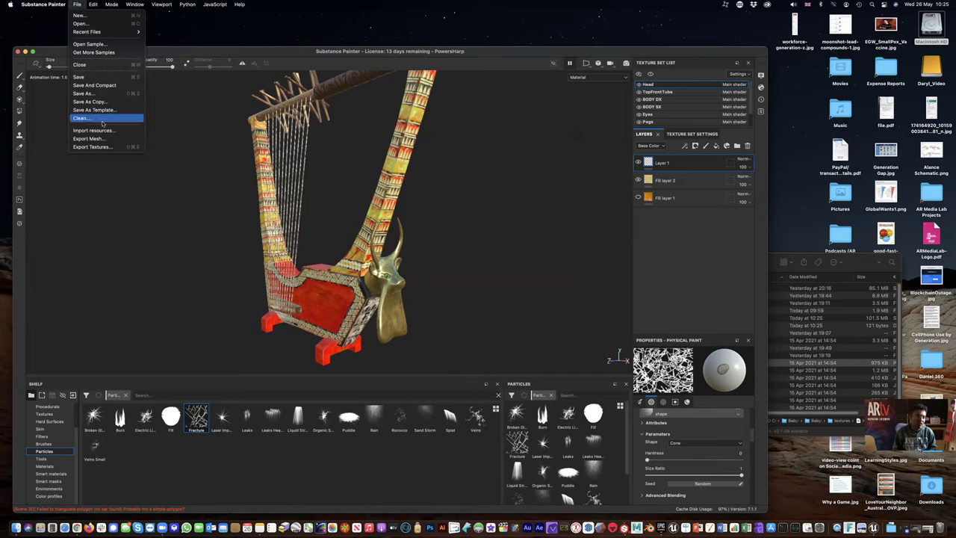
pyautogui.click(106, 147)
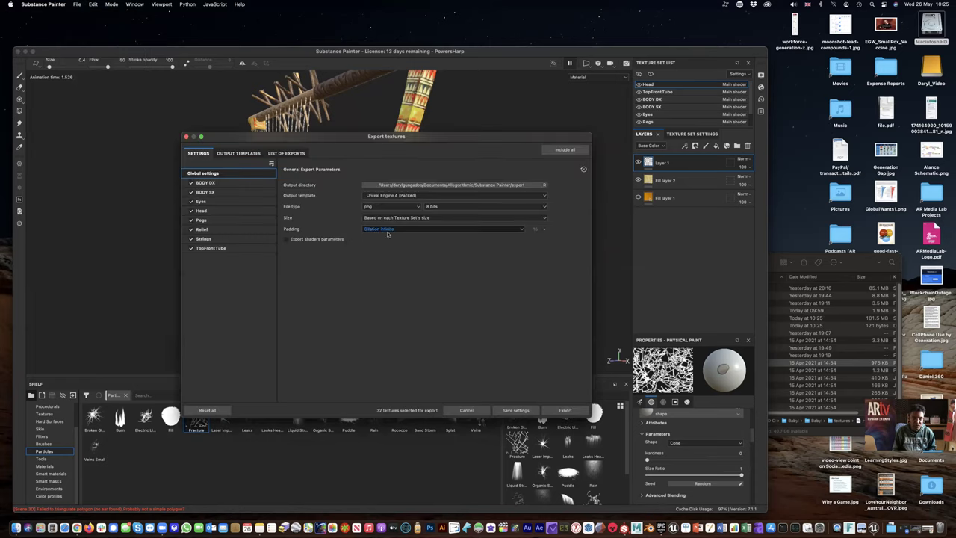
pyautogui.click(390, 207)
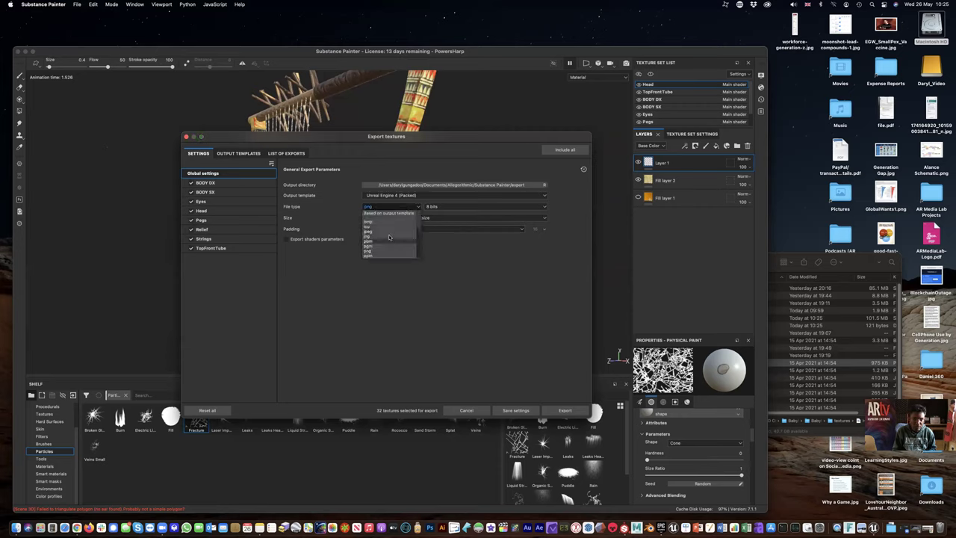
pyautogui.click(390, 233)
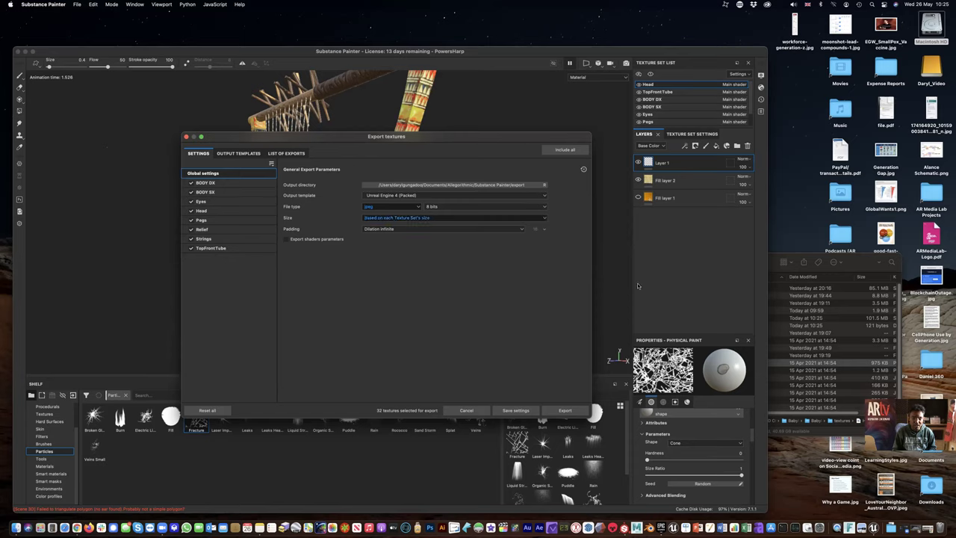
pyautogui.click(564, 412)
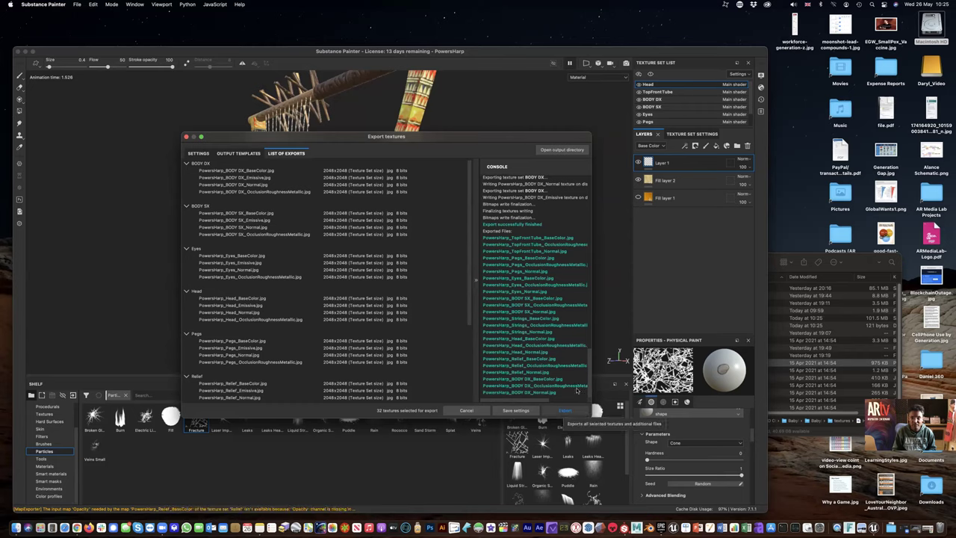
# - Switch to Finder and create a folder named PowersHarp inside the BabylonQuest_Assets folder
pyautogui.moveTo(853, 261); pyautogui.dragTo(882, 199)
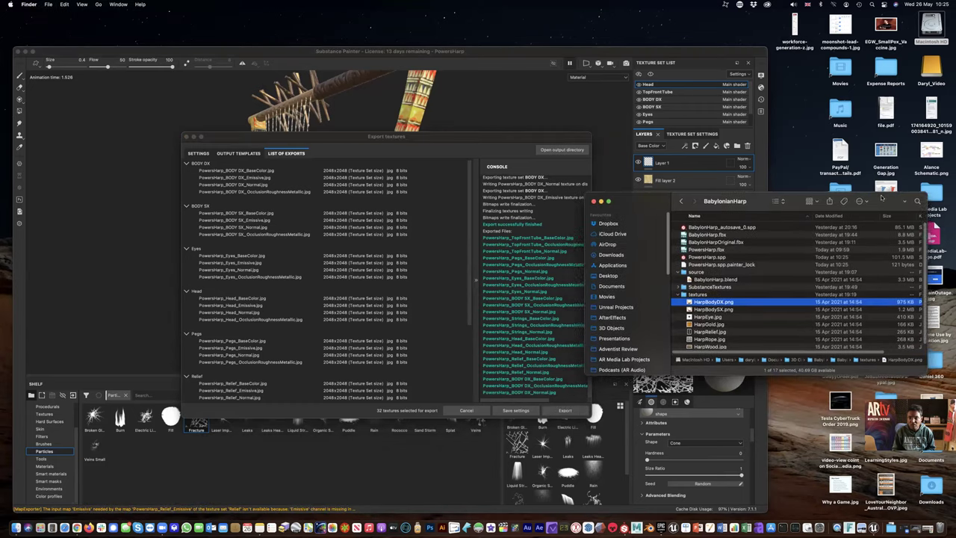
pyautogui.click(755, 241)
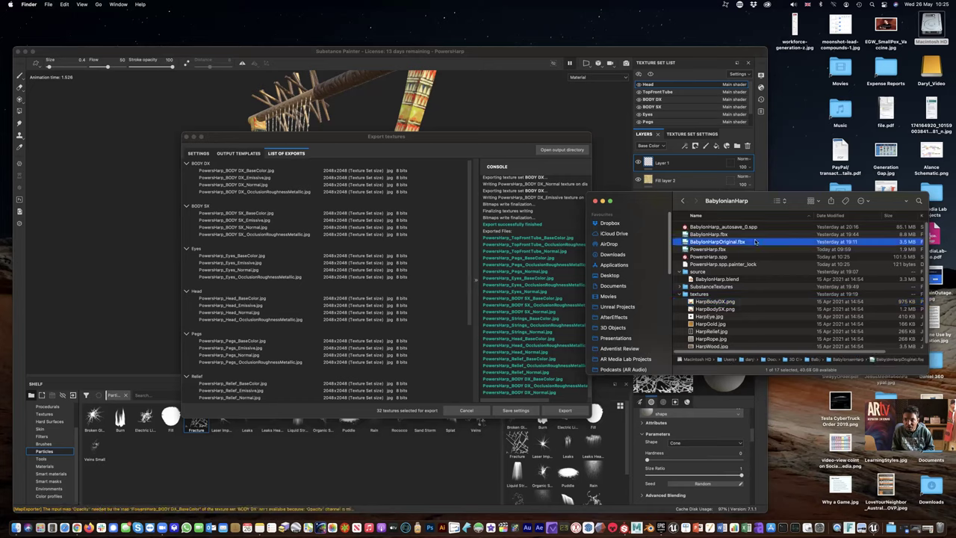
pyautogui.click(685, 202)
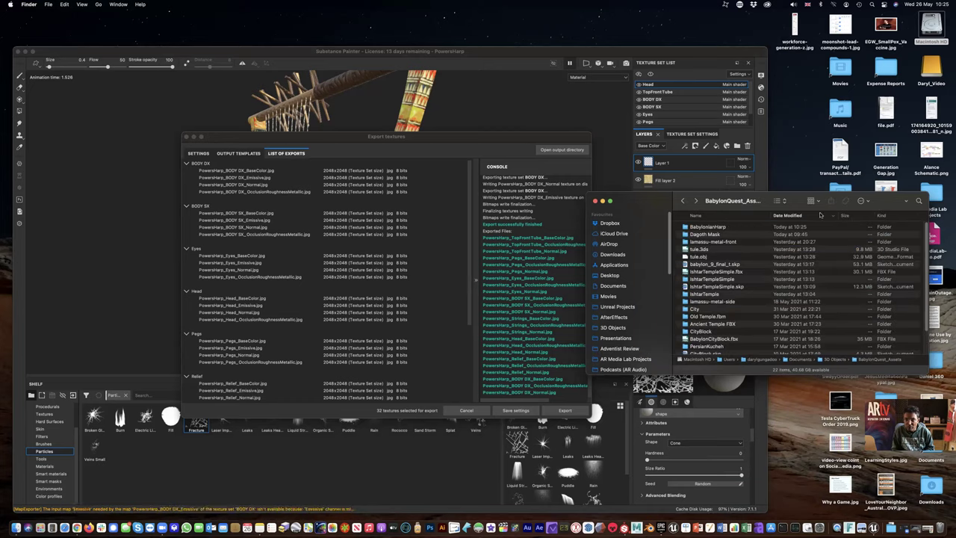
pyautogui.click(864, 201)
pyautogui.click(868, 214)
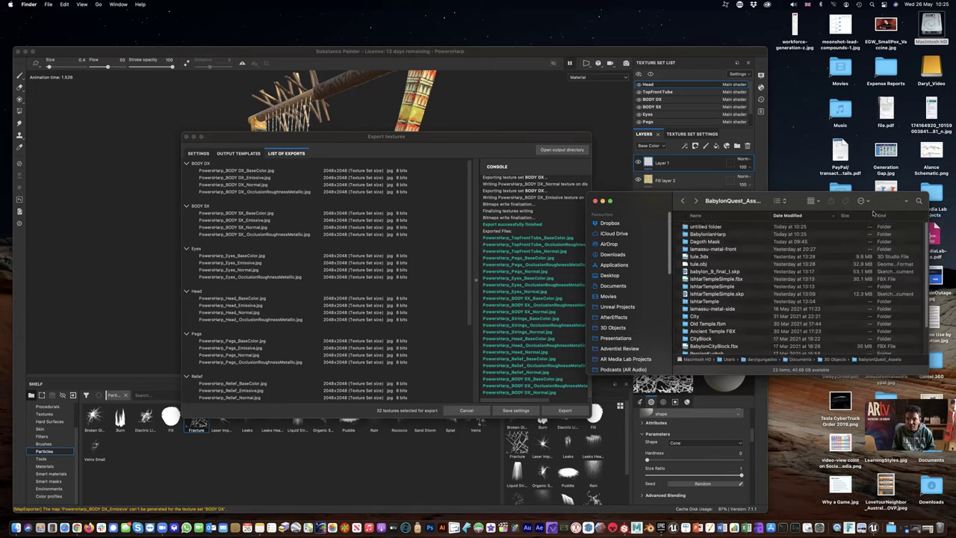
pyautogui.write('Bop')
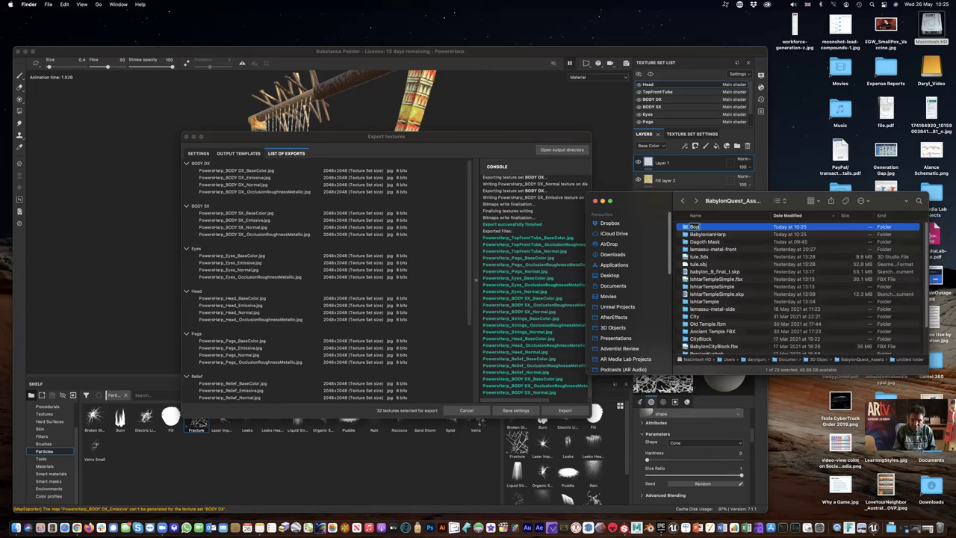
pyautogui.press('BackSpace')
pyautogui.press('BackSpace')
pyautogui.write('P')
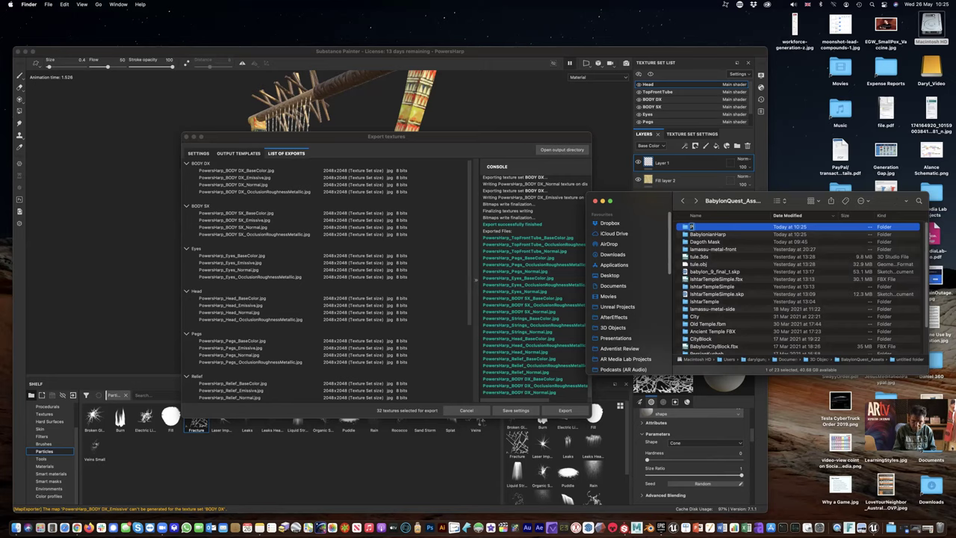
pyautogui.write('owersHarp')
pyautogui.press('Return')
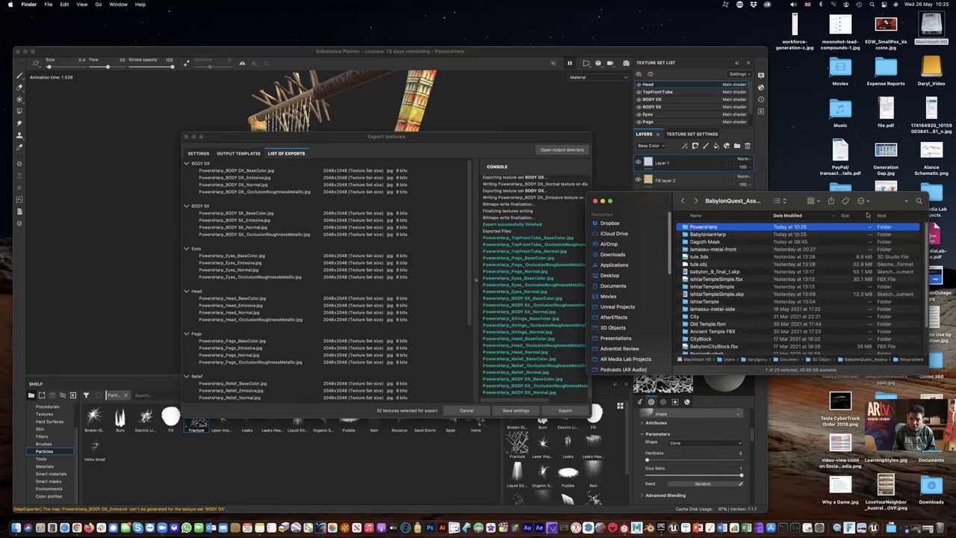
pyautogui.doubleClick(706, 235)
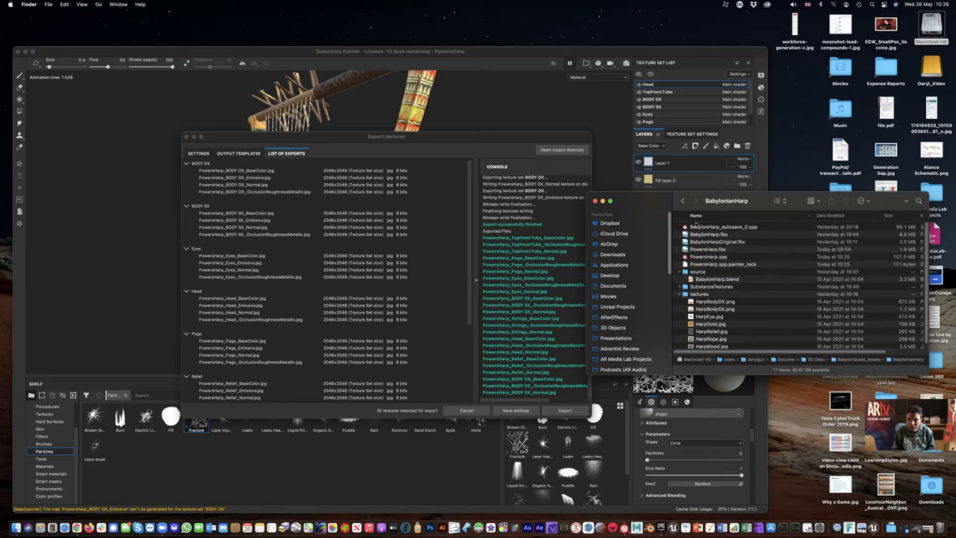
pyautogui.click(682, 201)
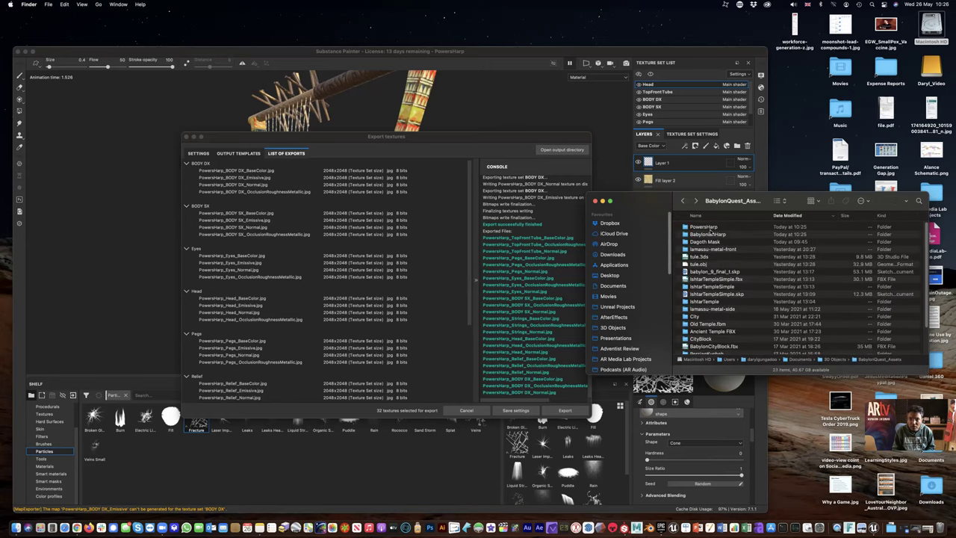
# - Move all exported PowersHarp JPG textures from the export output directory into the new PowersHarp folder and enlarge that folder's window
pyautogui.click(525, 151)
pyautogui.click(543, 150)
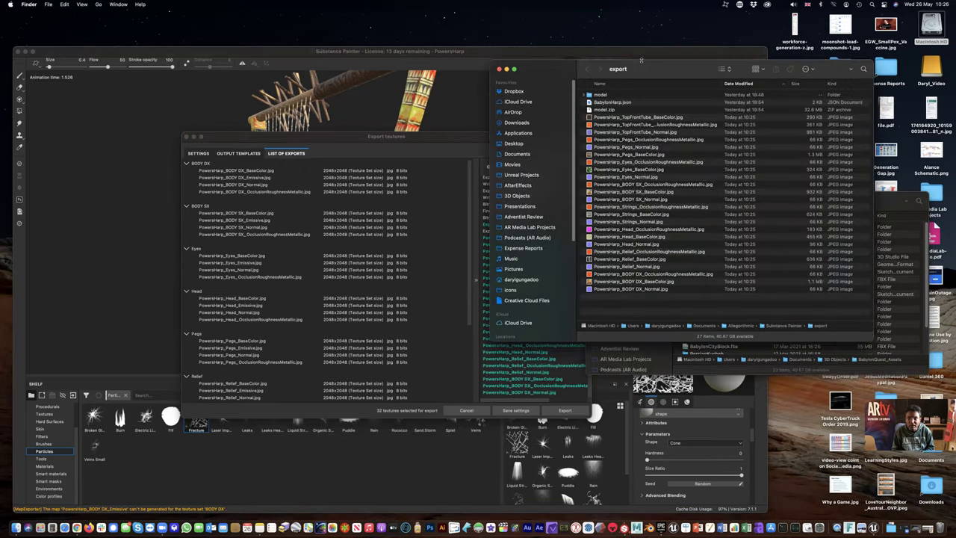
pyautogui.moveTo(640, 66); pyautogui.dragTo(591, 39)
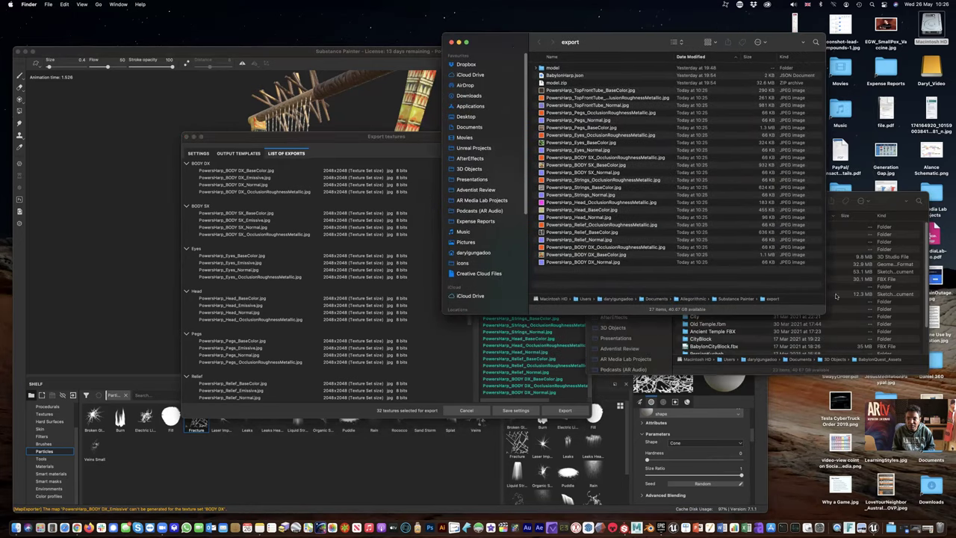
pyautogui.click(836, 297)
pyautogui.doubleClick(708, 228)
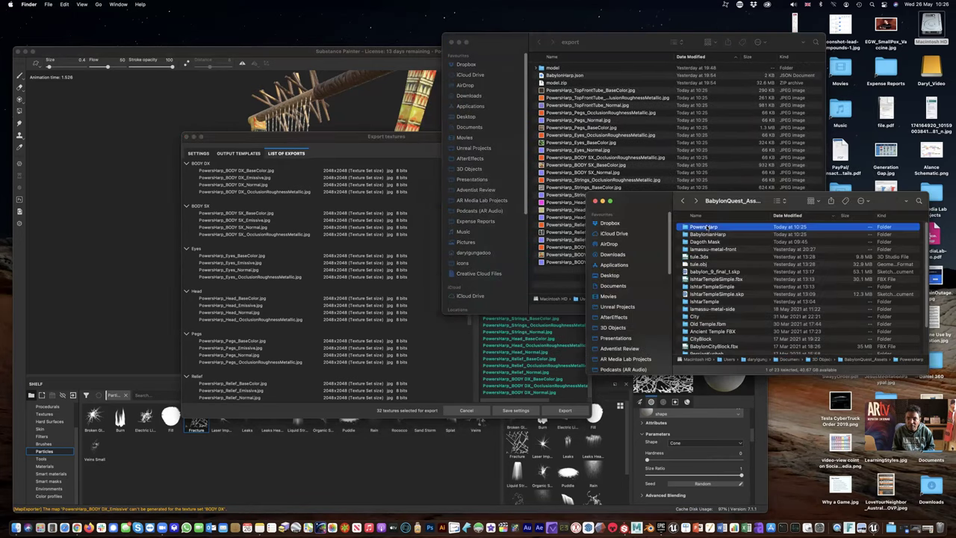
pyautogui.click(573, 93)
pyautogui.click(573, 91)
pyautogui.keyDown('shift'); pyautogui.click(582, 262); pyautogui.keyUp('shift')
pyautogui.moveTo(582, 262); pyautogui.dragTo(809, 330)
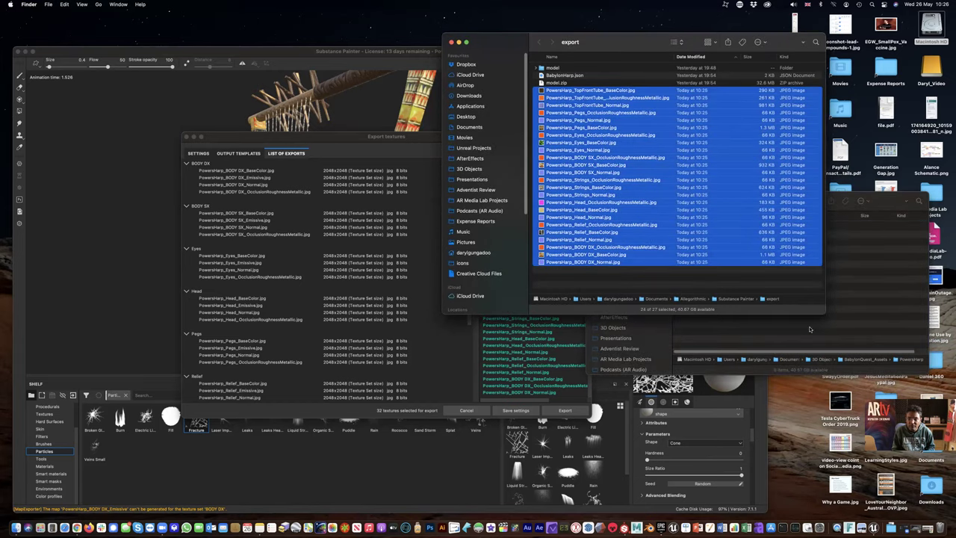
pyautogui.moveTo(588, 375); pyautogui.dragTo(547, 461)
pyautogui.moveTo(519, 459); pyautogui.dragTo(493, 470)
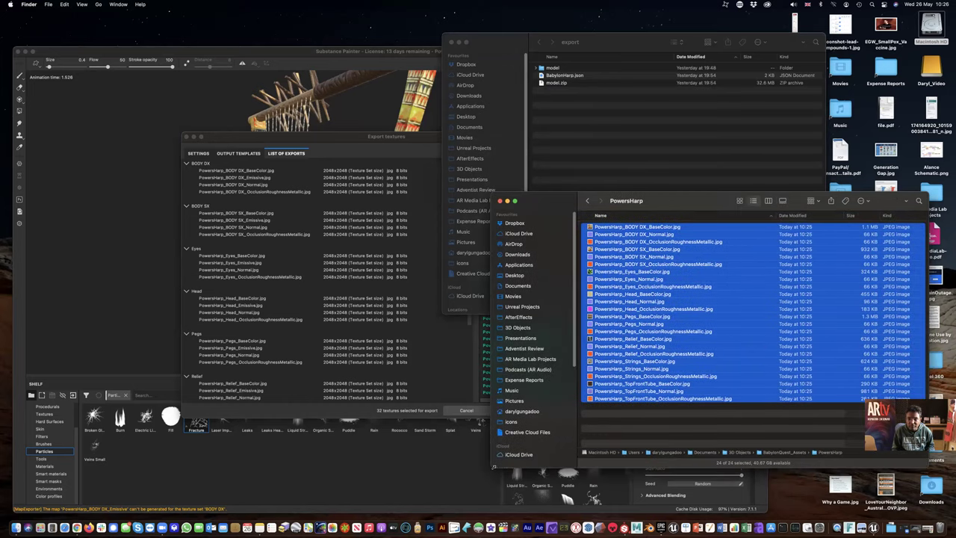
# - Close the texture export dialog and preview PowersHarp_BODY DX_BaseColor.jpg in the PowersHarp folder
pyautogui.click(646, 227)
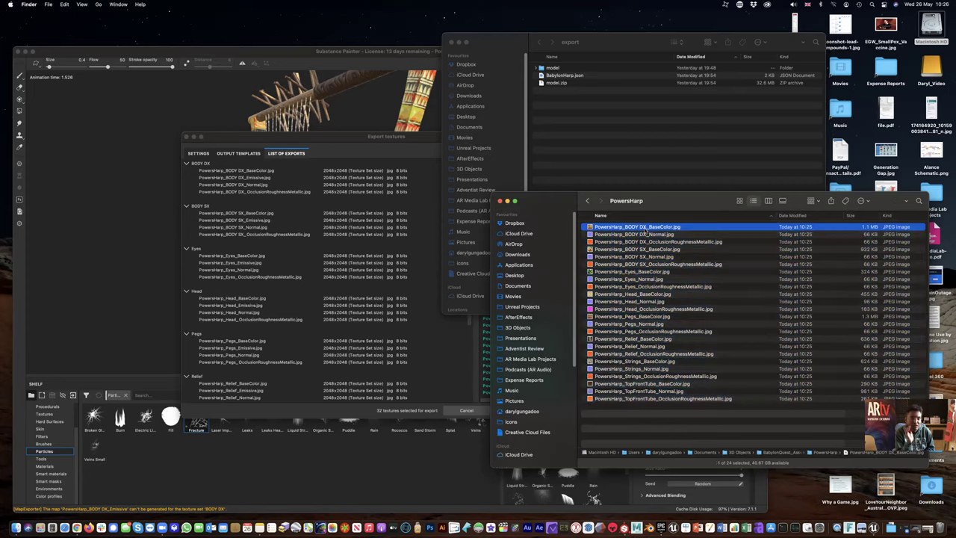
pyautogui.click(186, 137)
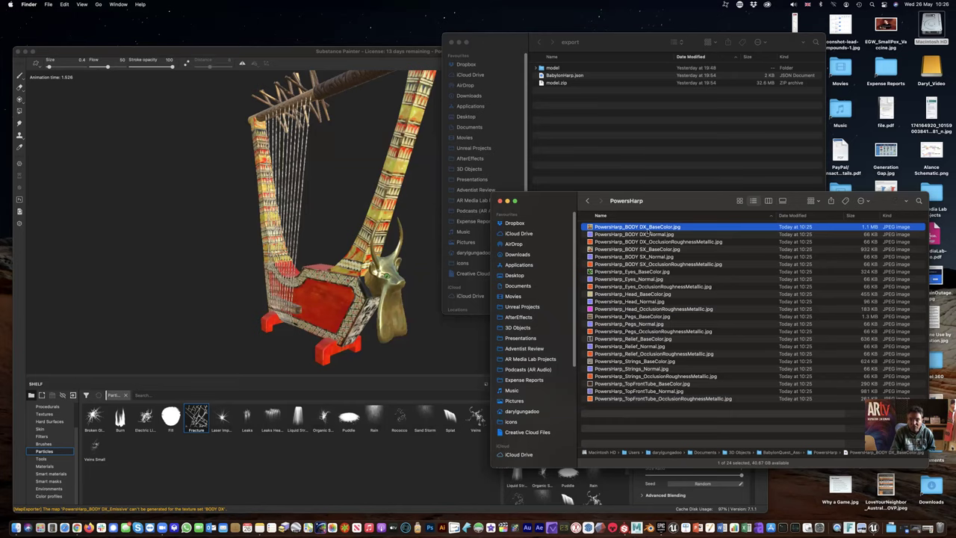
pyautogui.press('space')
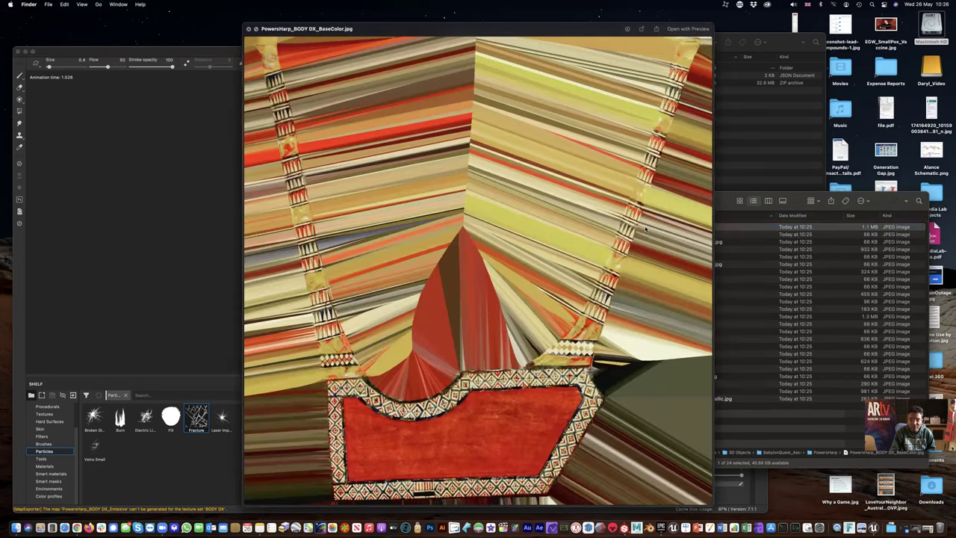
pyautogui.press('space')
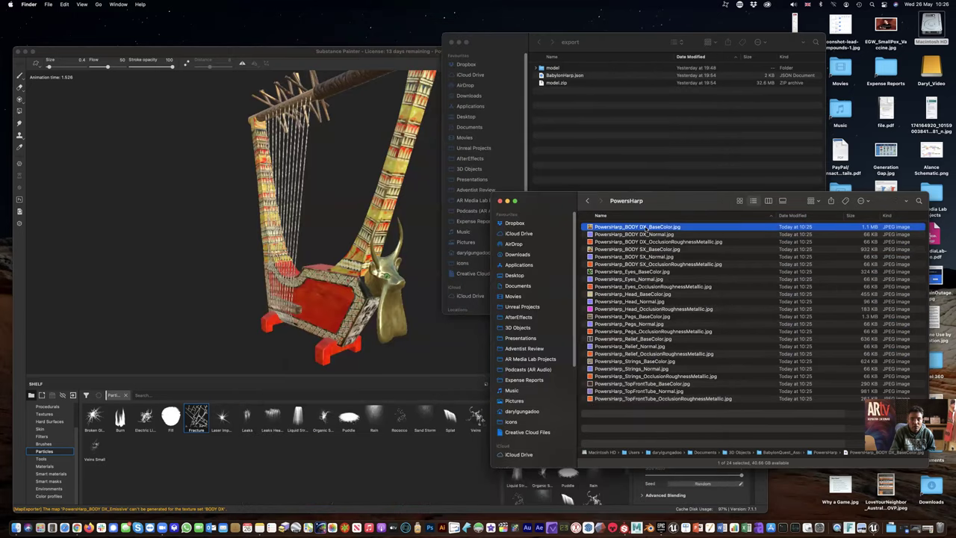
# - Preview the BODY DX Normal and OcclusionRoughnessMetallic textures and delete both files from the PowersHarp folder
pyautogui.click(652, 235)
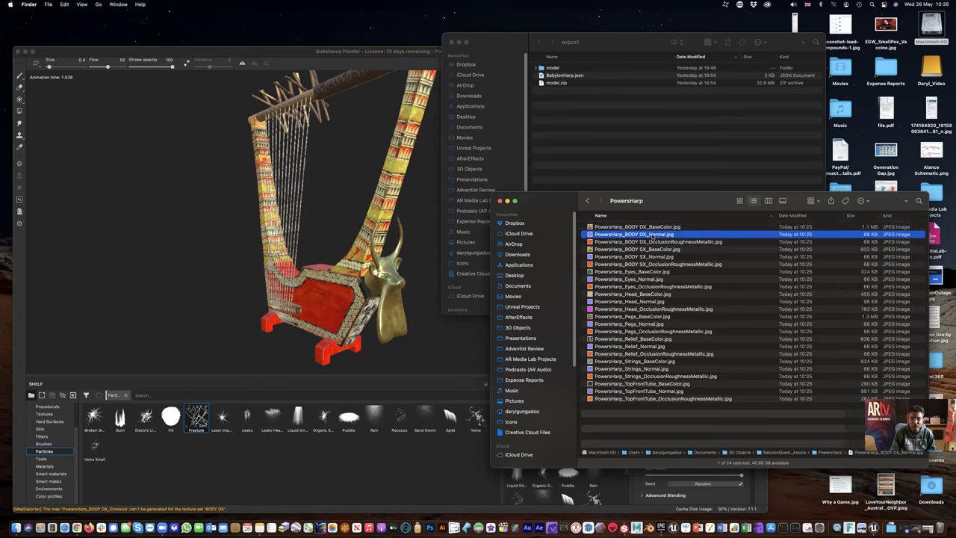
pyautogui.press('space')
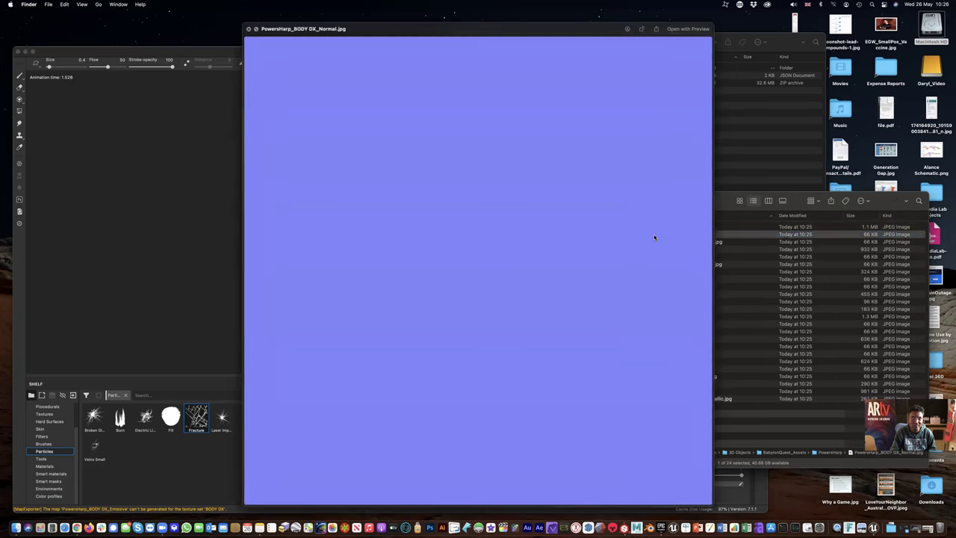
pyautogui.press('space')
pyautogui.click(661, 242)
pyautogui.press('space')
pyautogui.press('space')
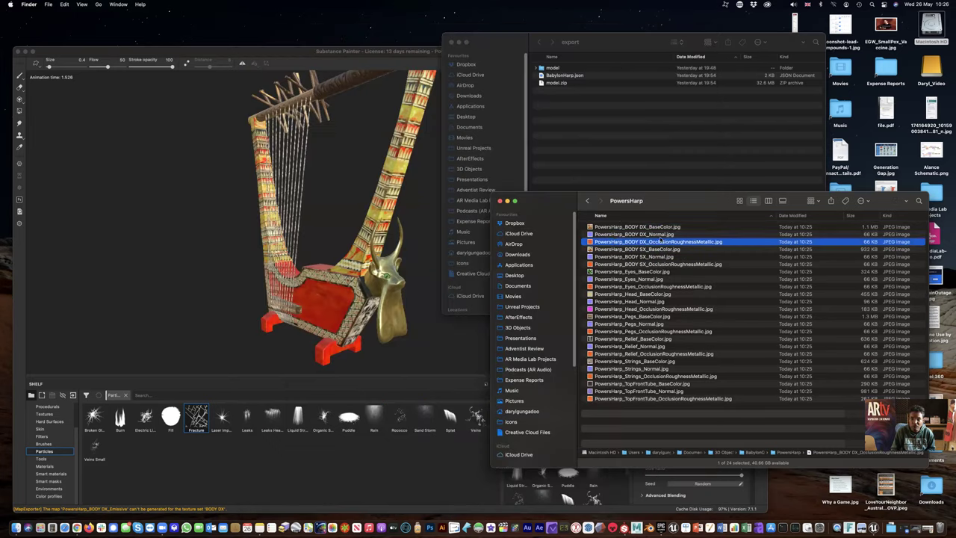
pyautogui.keyDown('super'); pyautogui.click(660, 236); pyautogui.keyUp('super')
pyautogui.press('super+BackSpace')
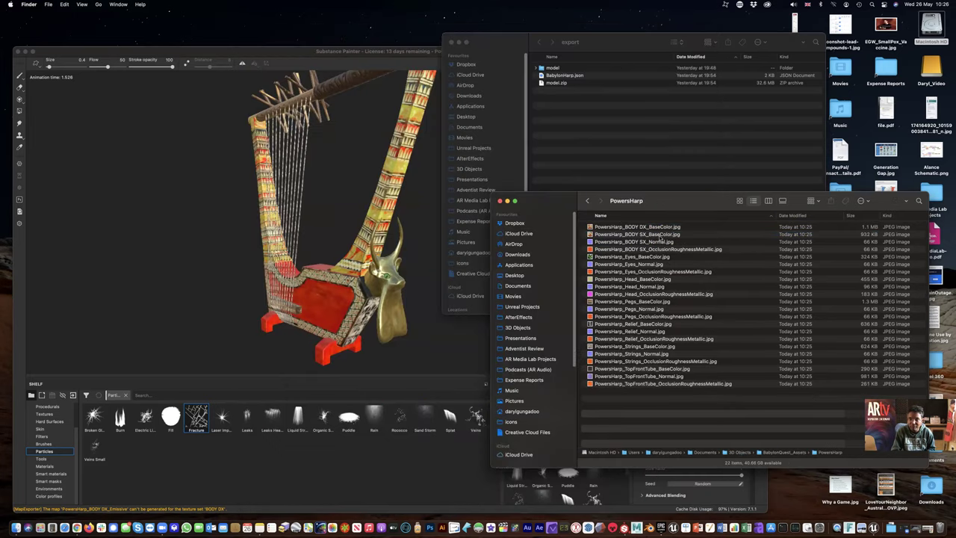
# - Preview the PowersHarp_BODY SX_BaseColor.jpg texture
pyautogui.click(656, 234)
pyautogui.press('space')
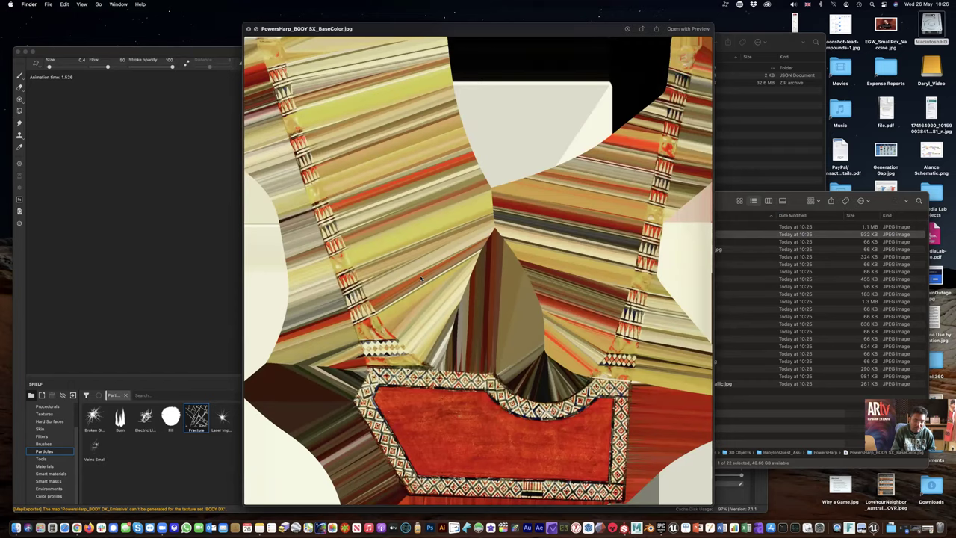
pyautogui.press('space')
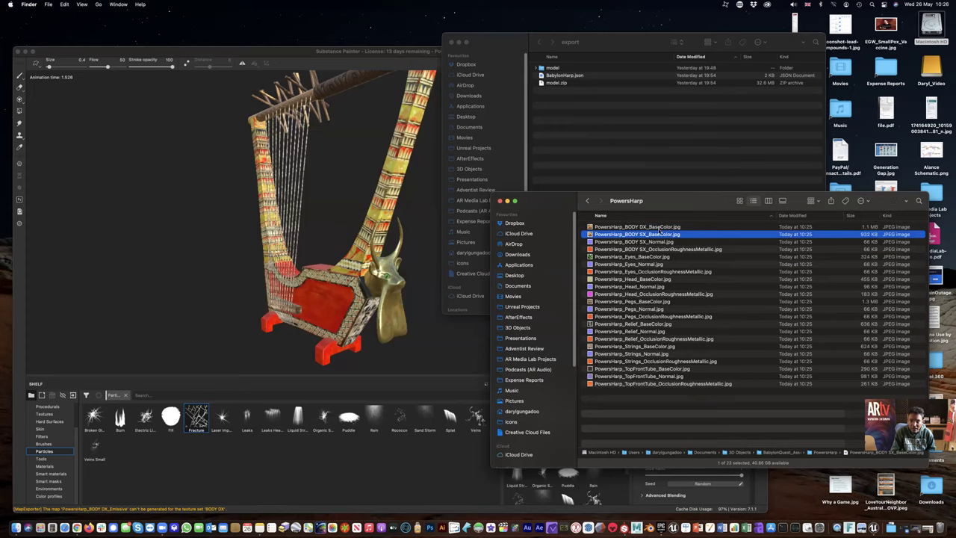
# - Delete the BODY SX Normal and OcclusionRoughnessMetallic textures from the PowersHarp folder
pyautogui.click(660, 242)
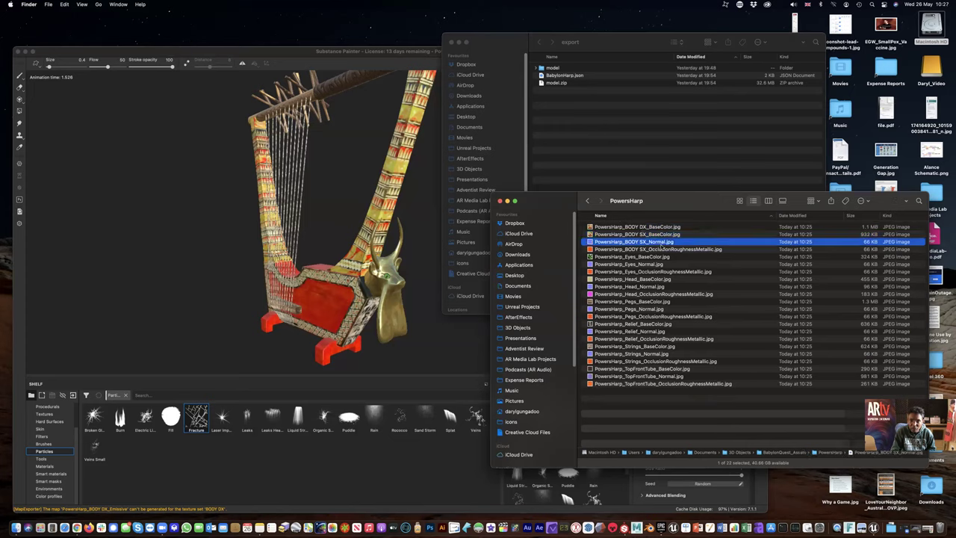
pyautogui.keyDown('shift'); pyautogui.click(664, 250); pyautogui.keyUp('shift')
pyautogui.press('super+BackSpace')
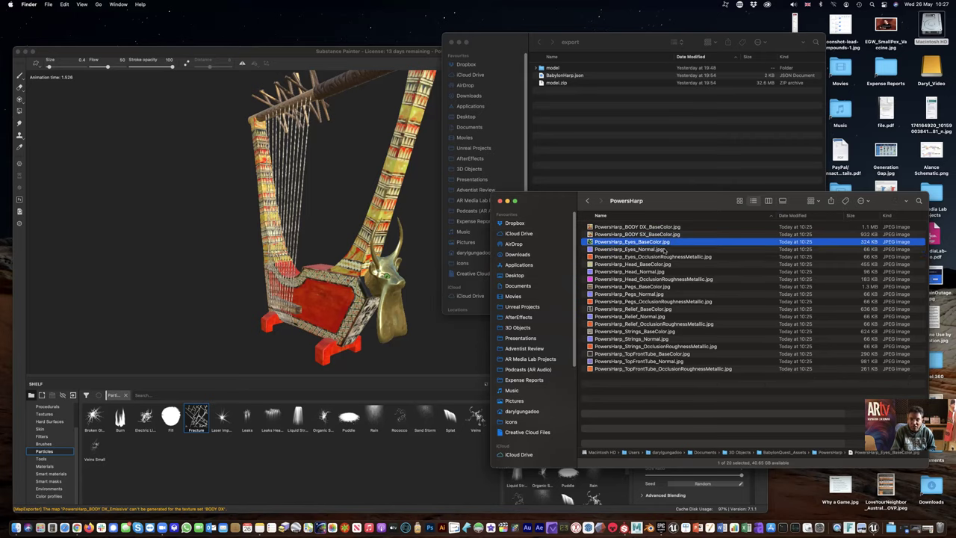
# - Preview the Eyes BaseColor and Normal textures, then delete the Eyes Normal and OcclusionRoughnessMetallic files from the PowersHarp folder
pyautogui.press('space')
pyautogui.press('space')
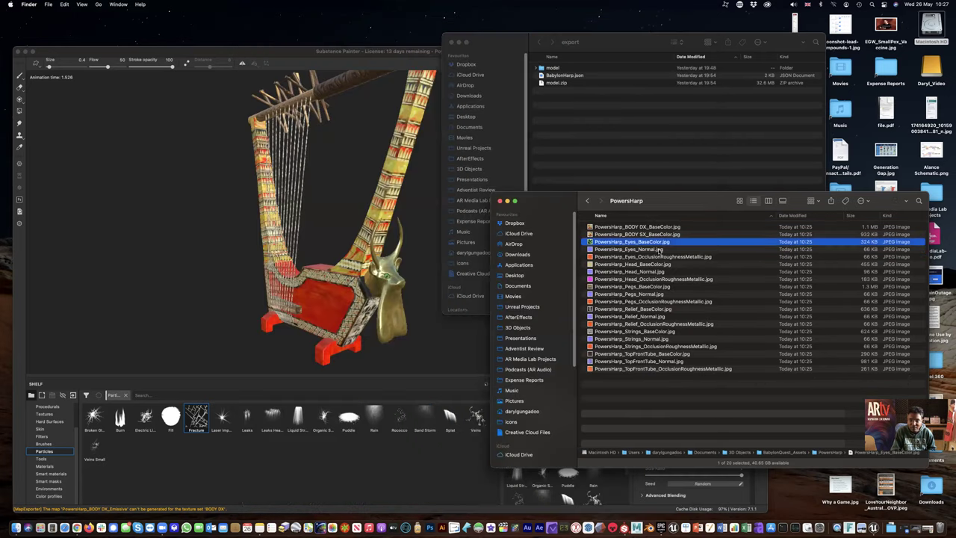
pyautogui.click(659, 250)
pyautogui.press('space')
pyautogui.press('space')
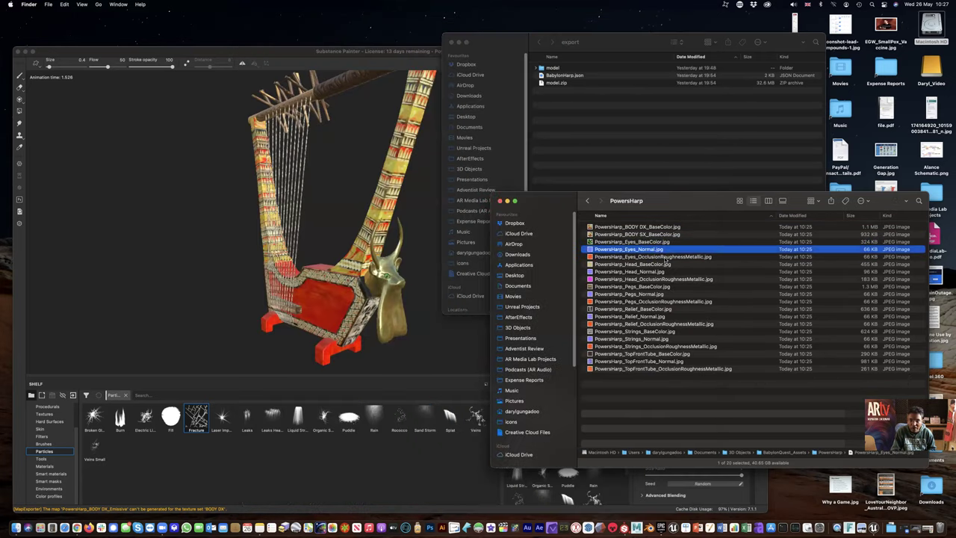
pyautogui.click(664, 257)
pyautogui.keyDown('shift'); pyautogui.click(659, 249); pyautogui.keyUp('shift')
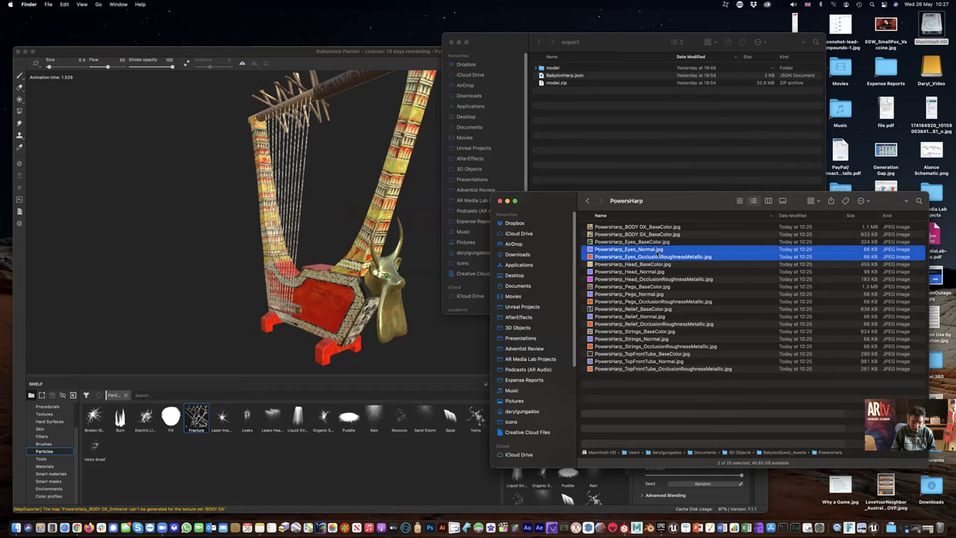
pyautogui.press('super+BackSpace')
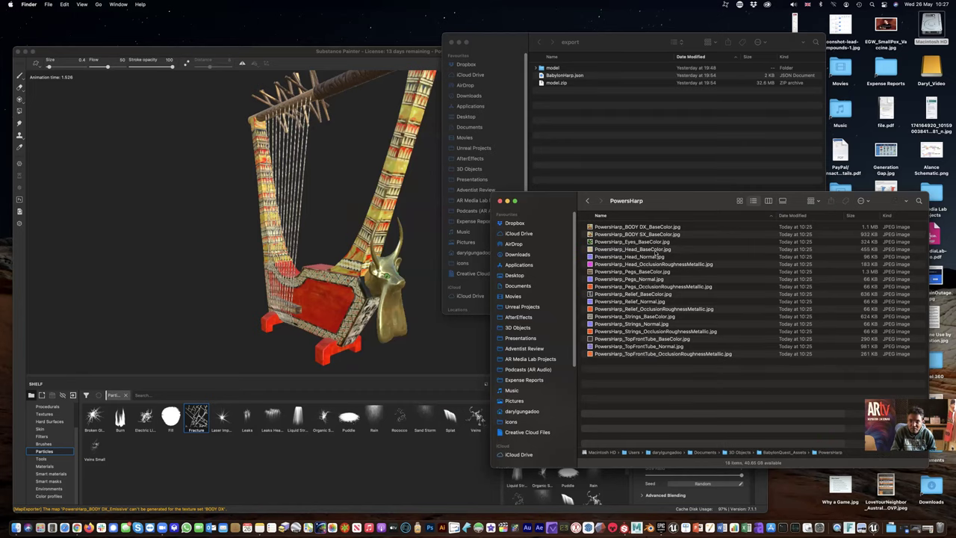
# - Preview the Head BaseColor, Normal and OcclusionRoughnessMetallic textures one after another
pyautogui.click(656, 250)
pyautogui.press('space')
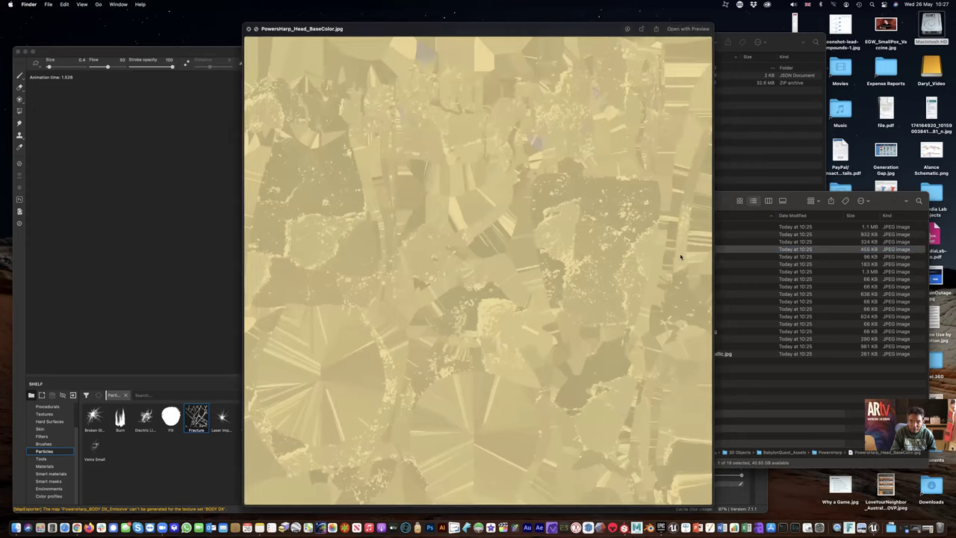
pyautogui.press('space')
pyautogui.click(654, 258)
pyautogui.press('space')
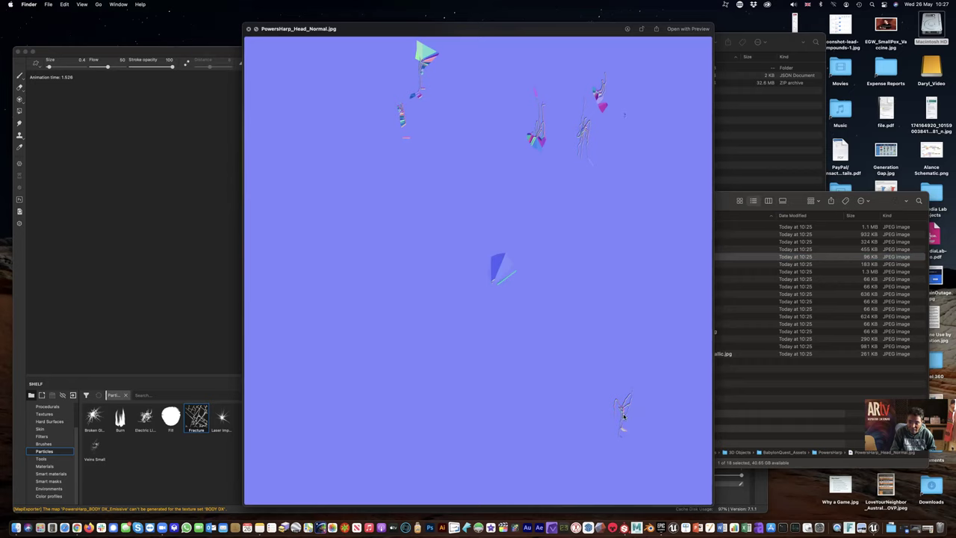
pyautogui.press('space')
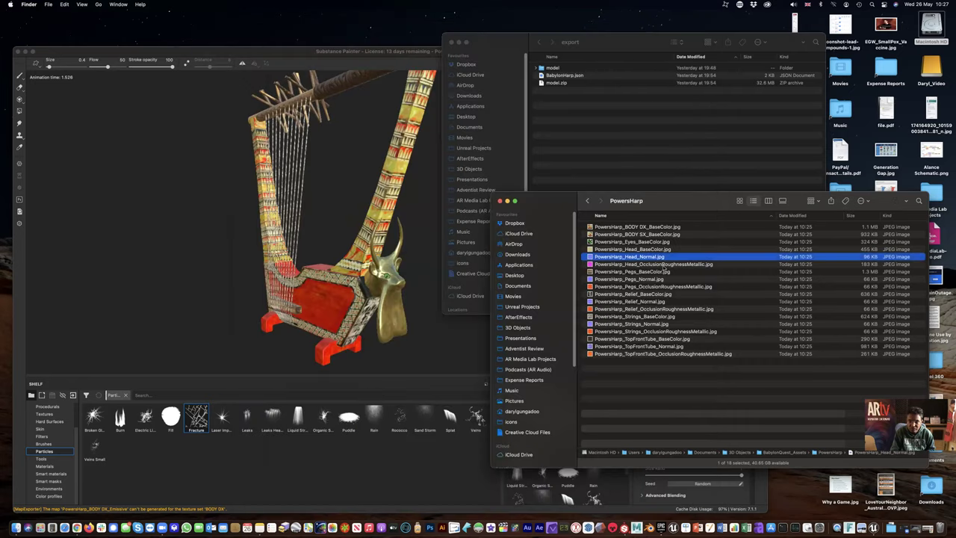
pyautogui.click(663, 266)
pyautogui.press('space')
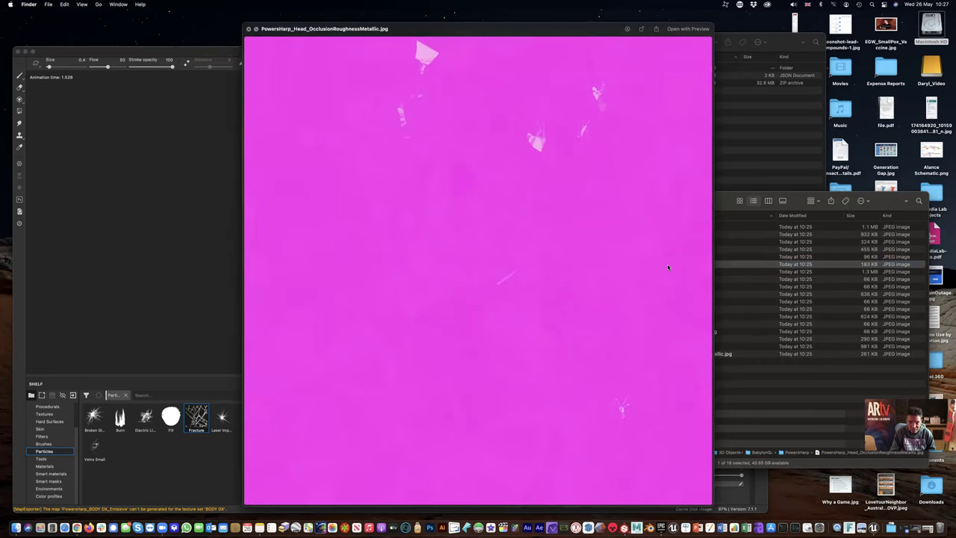
pyautogui.press('space')
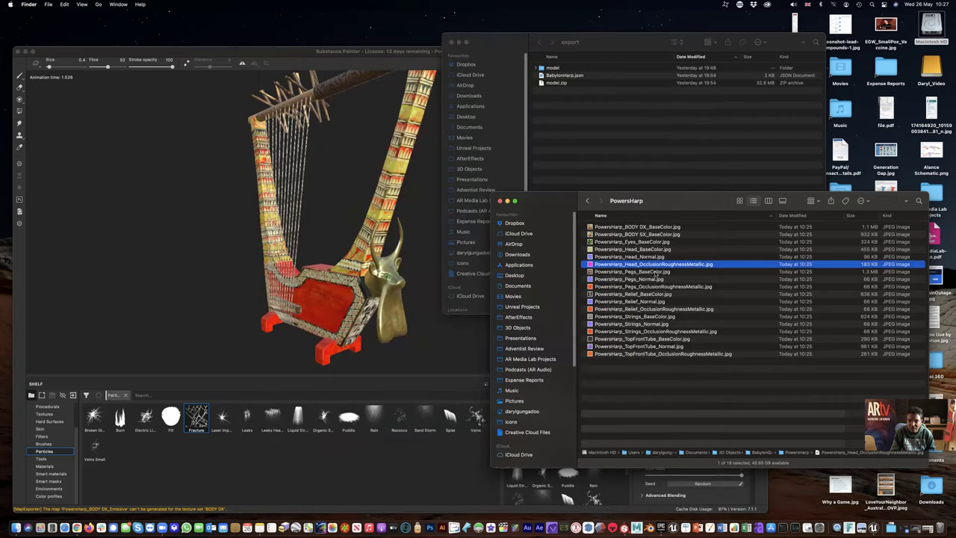
# - Preview the Pegs BaseColor and Normal textures and delete the Pegs Normal and OcclusionRoughnessMetallic files
pyautogui.click(655, 273)
pyautogui.press('space')
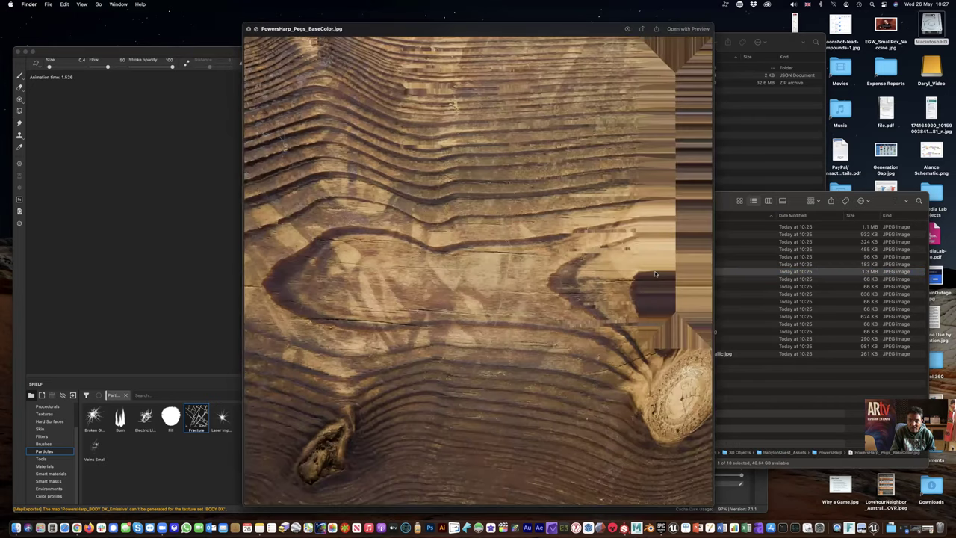
pyautogui.press('space')
pyautogui.click(655, 279)
pyautogui.press('space')
pyautogui.press('space')
pyautogui.keyDown('shift'); pyautogui.click(655, 287); pyautogui.keyUp('shift')
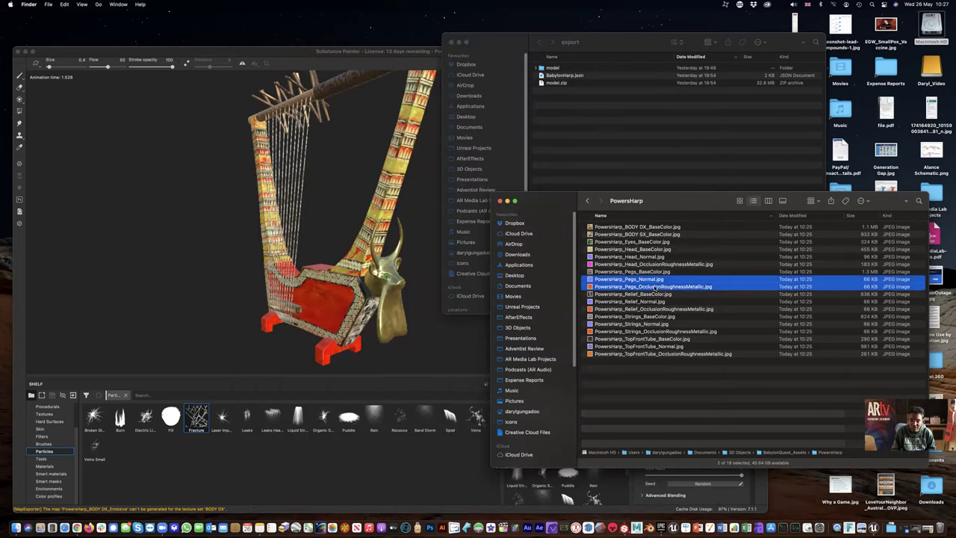
pyautogui.press('super+BackSpace')
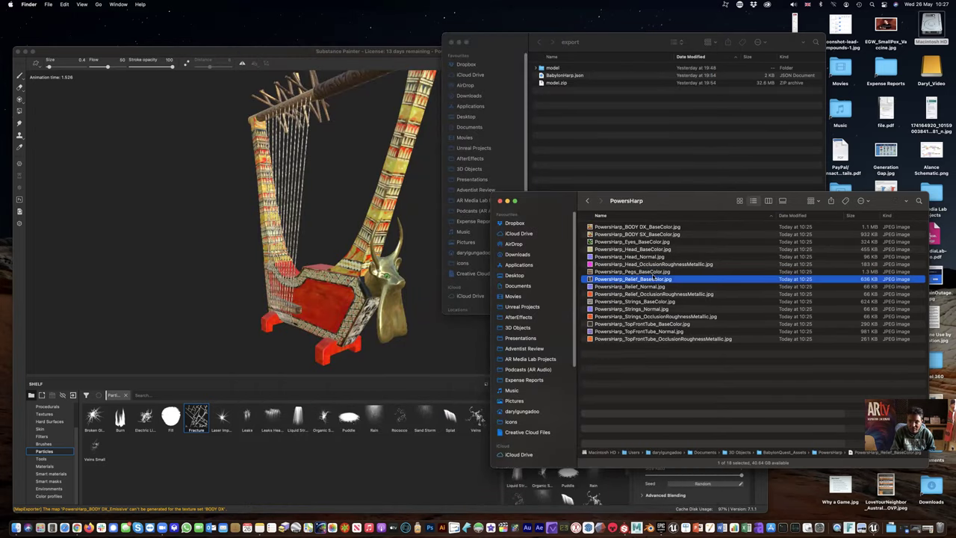
# - Preview PowersHarp_Relief_BaseColor.jpg and delete the Relief Normal and OcclusionRoughnessMetallic textures
pyautogui.press('space')
pyautogui.press('space')
pyautogui.click(655, 287)
pyautogui.keyDown('shift'); pyautogui.click(659, 295); pyautogui.keyUp('shift')
pyautogui.press('super+BackSpace')
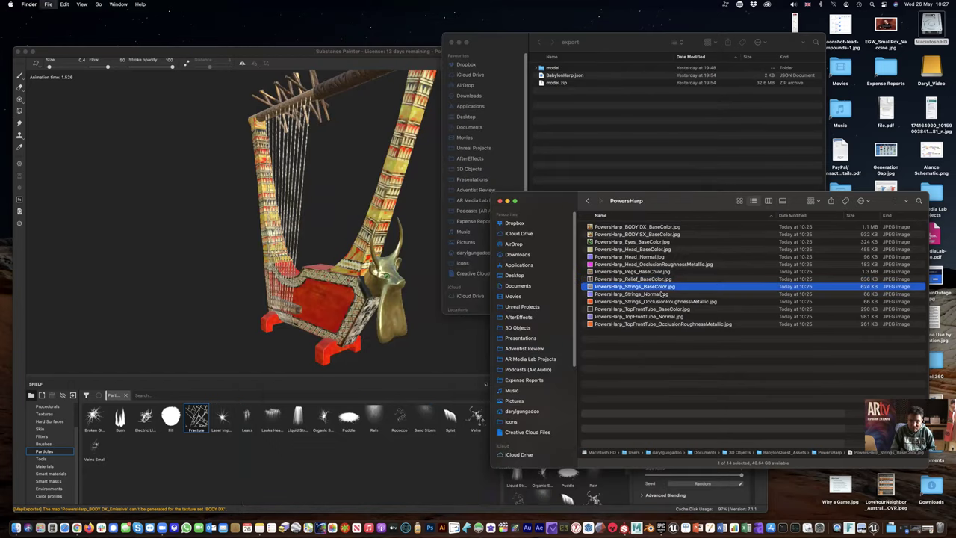
# - Preview PowersHarp_Strings_BaseColor.jpg and delete the Strings Normal and OcclusionRoughnessMetallic textures
pyautogui.press('space')
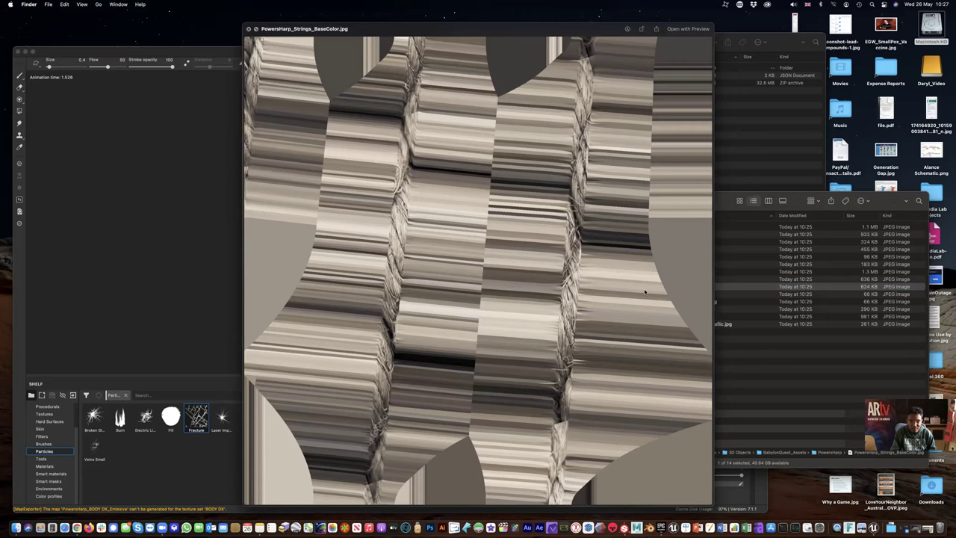
pyautogui.press('space')
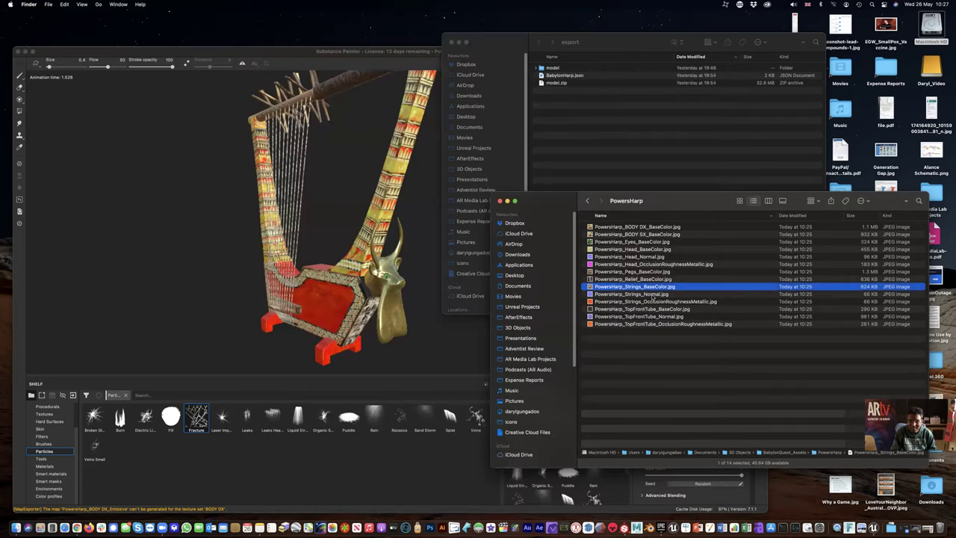
pyautogui.click(657, 295)
pyautogui.keyDown('shift'); pyautogui.click(659, 302); pyautogui.keyUp('shift')
pyautogui.press('super+BackSpace')
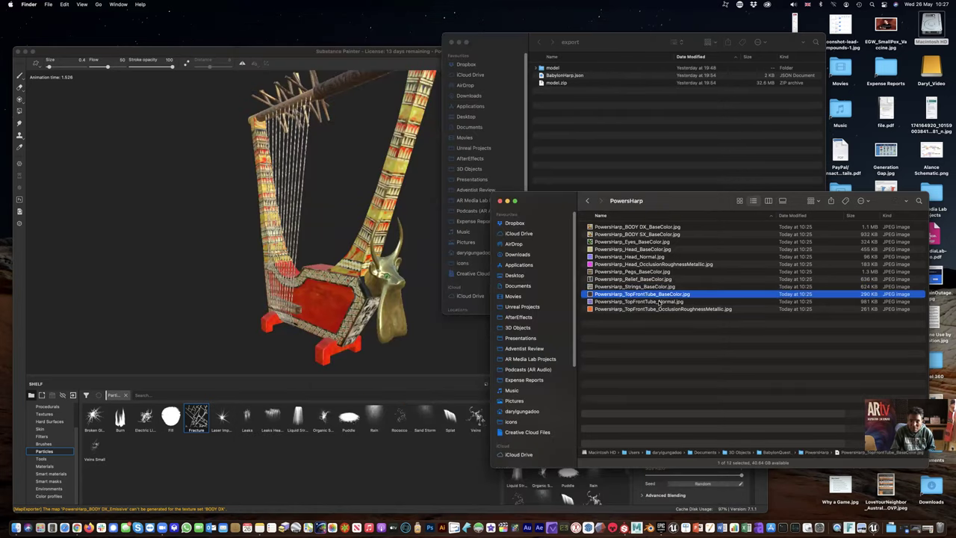
# - Preview the TopFrontTube BaseColor, Normal and OcclusionRoughnessMetallic textures
pyautogui.press('space')
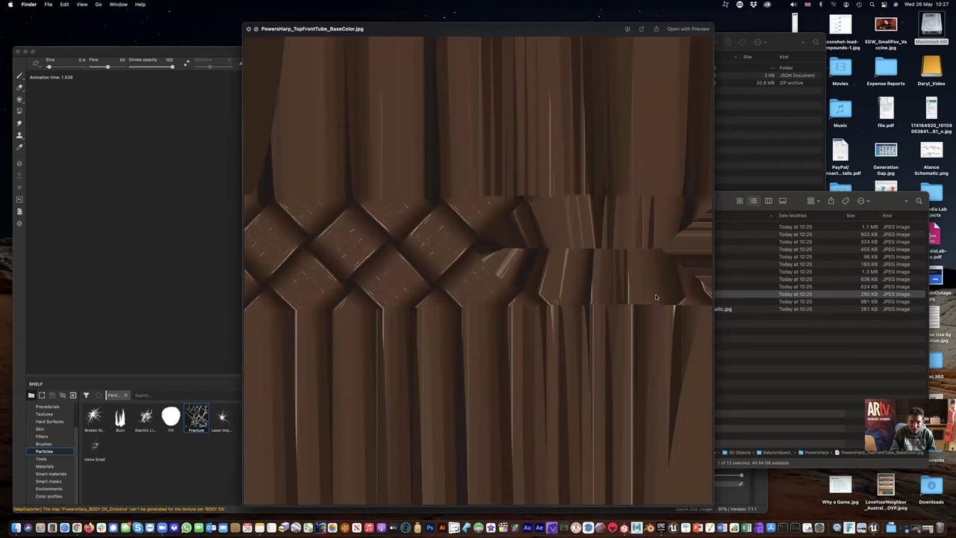
pyautogui.press('space')
pyautogui.click(658, 302)
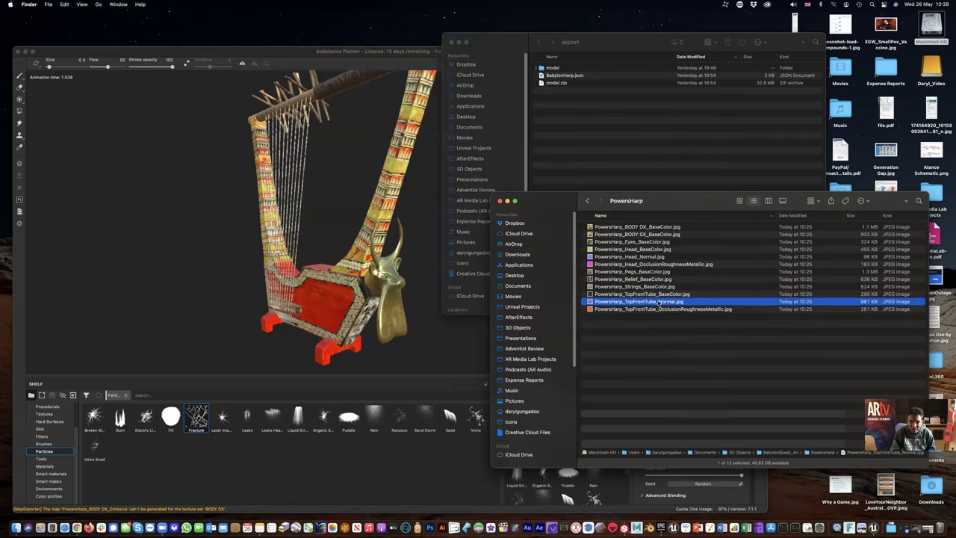
pyautogui.press('space')
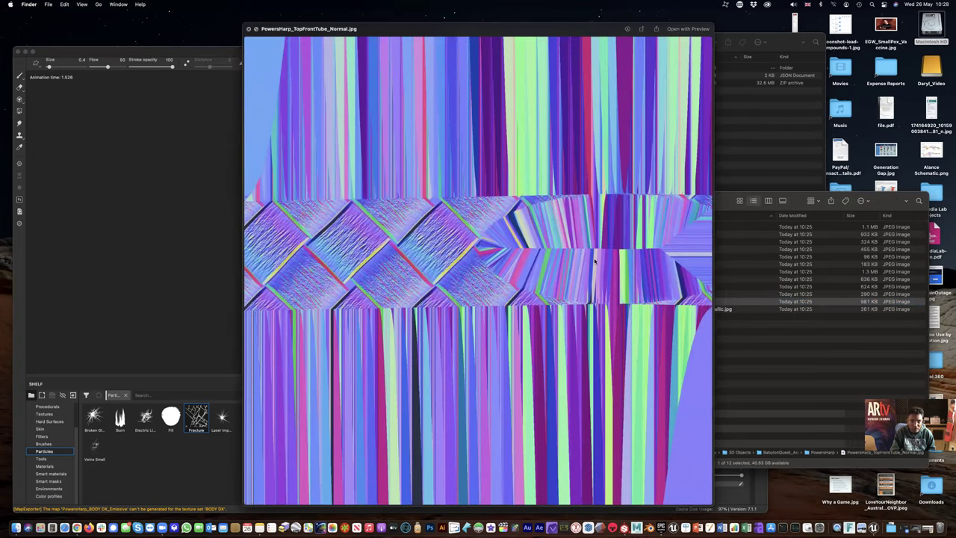
pyautogui.press('space')
pyautogui.click(669, 309)
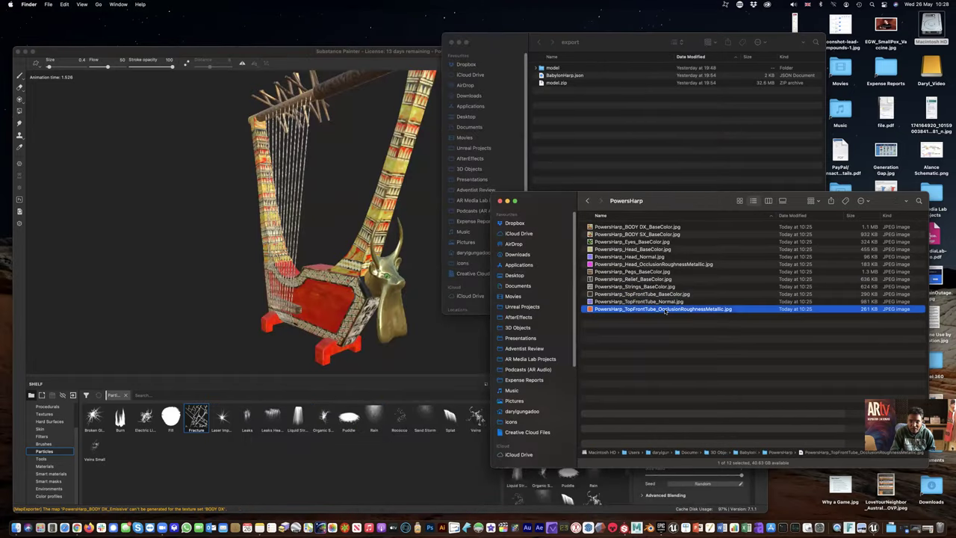
pyautogui.press('space')
pyautogui.press('space')
# - Reposition the PowersHarp folder window and close the export folder window behind it
pyautogui.click(646, 227)
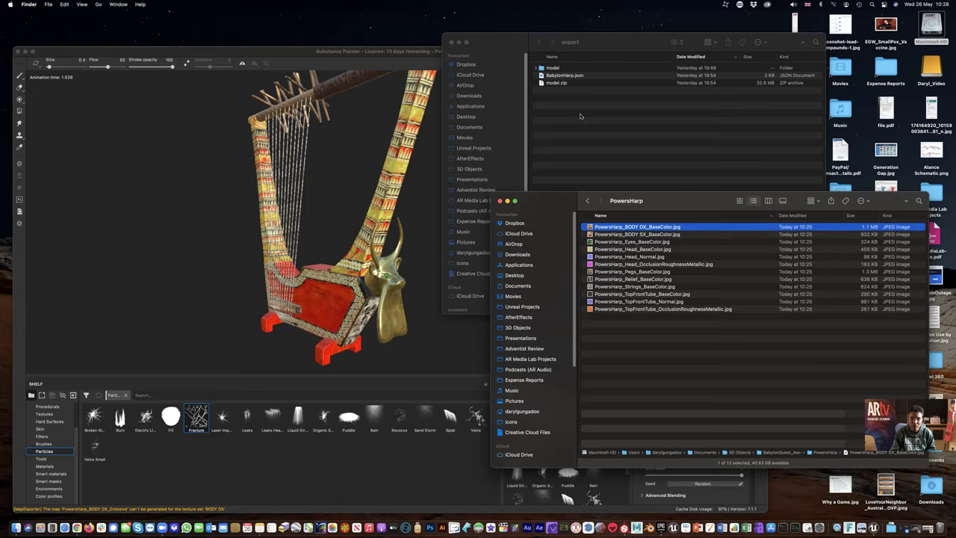
pyautogui.moveTo(561, 202); pyautogui.dragTo(565, 176)
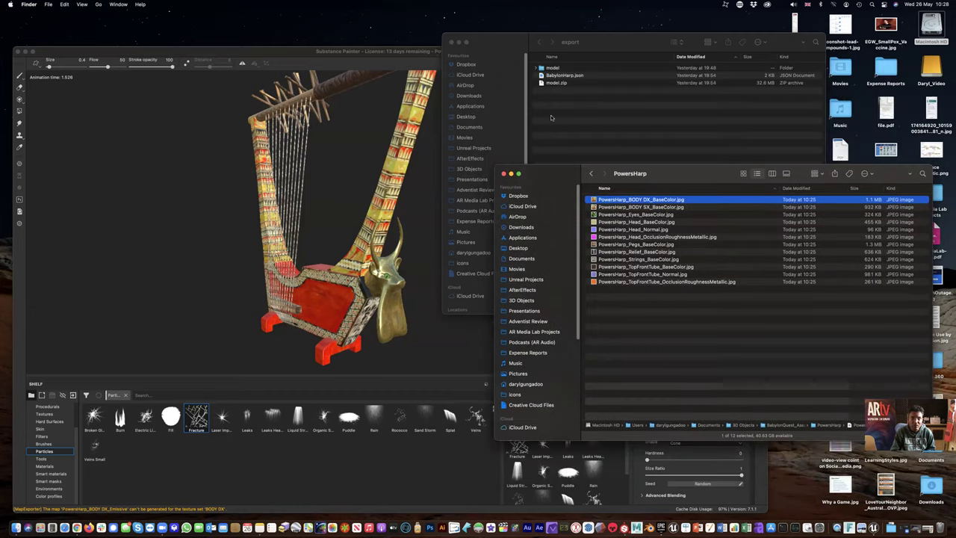
pyautogui.click(552, 117)
pyautogui.click(451, 42)
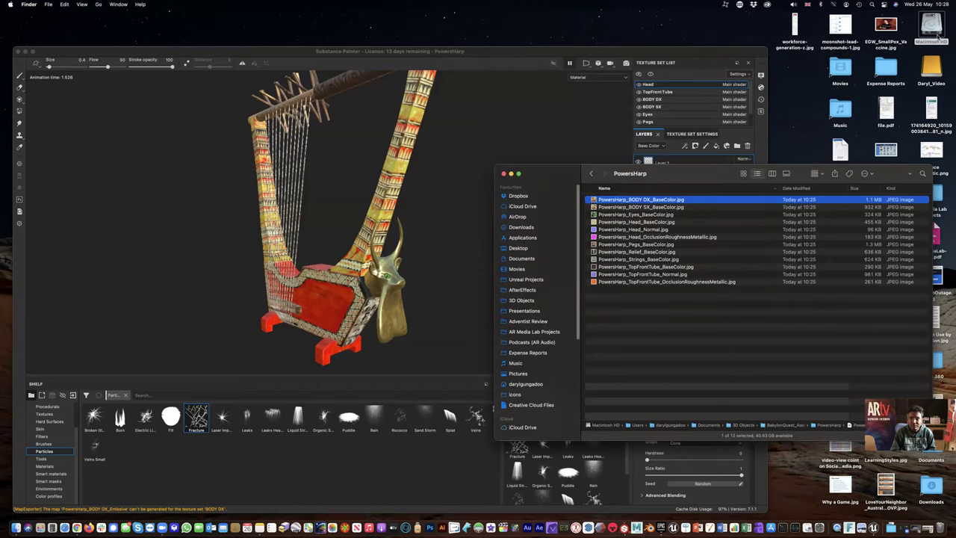
# - Open a second Finder window on the BabylonianHarp folder inside 3D Objects > BabylonQuest_Assets
pyautogui.doubleClick(935, 28)
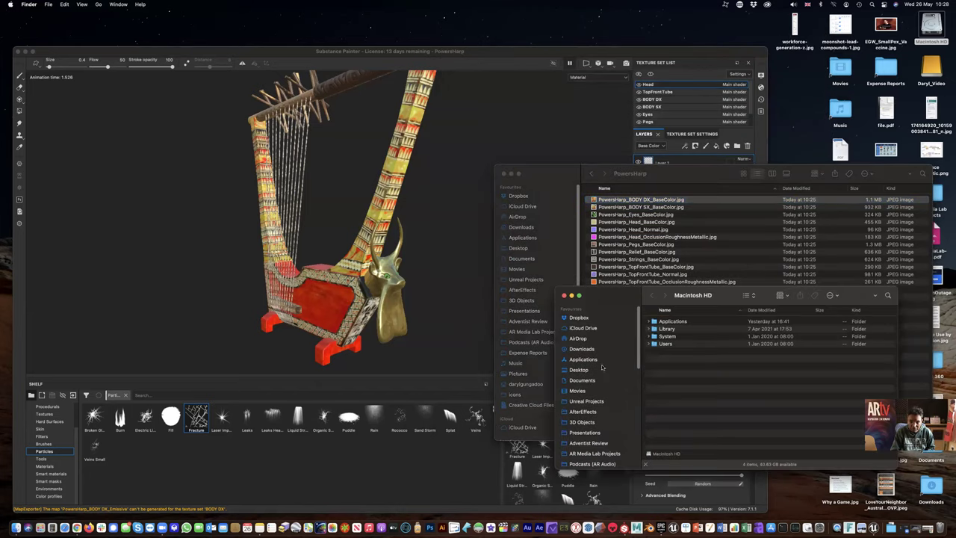
pyautogui.click(573, 422)
pyautogui.doubleClick(682, 321)
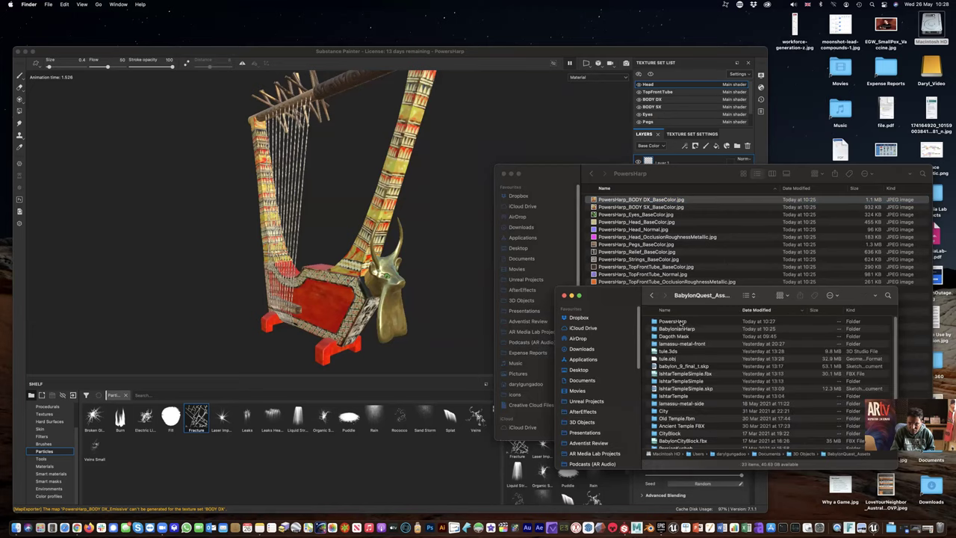
pyautogui.doubleClick(676, 329)
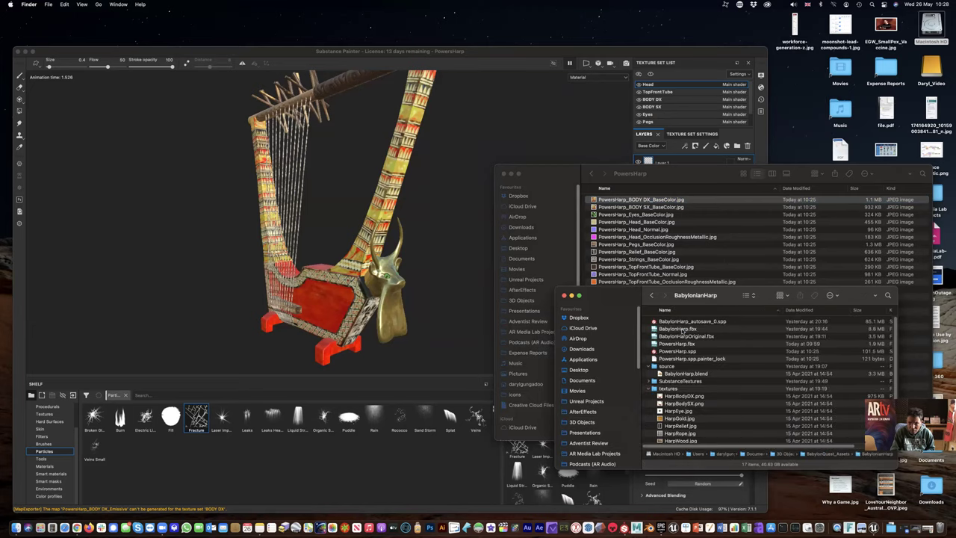
# - Move PowersHarp.spp and PowersHarp.fbx from the BabylonianHarp folder into the PowersHarp folder and close the BabylonianHarp window
pyautogui.moveTo(629, 300); pyautogui.dragTo(495, 346)
pyautogui.moveTo(549, 397); pyautogui.dragTo(773, 329)
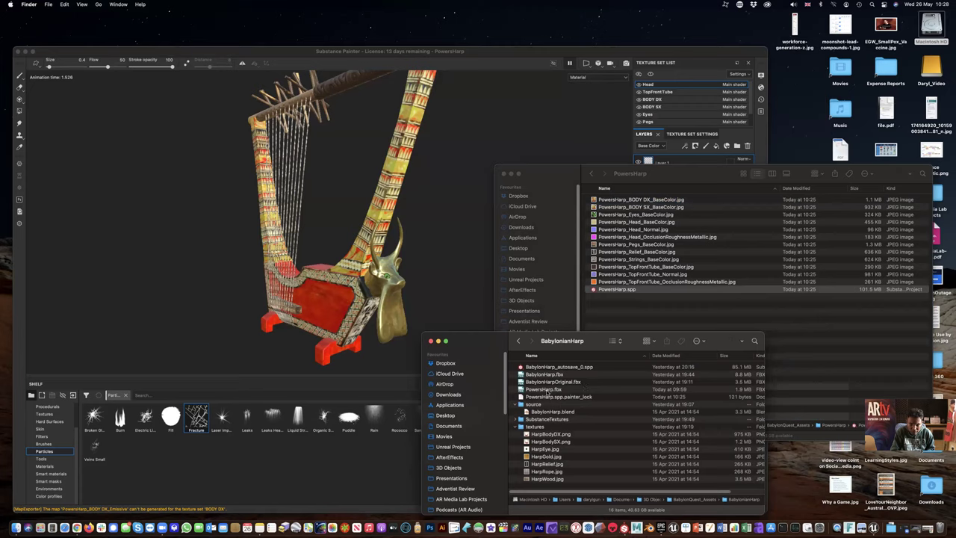
pyautogui.moveTo(549, 391); pyautogui.dragTo(813, 330)
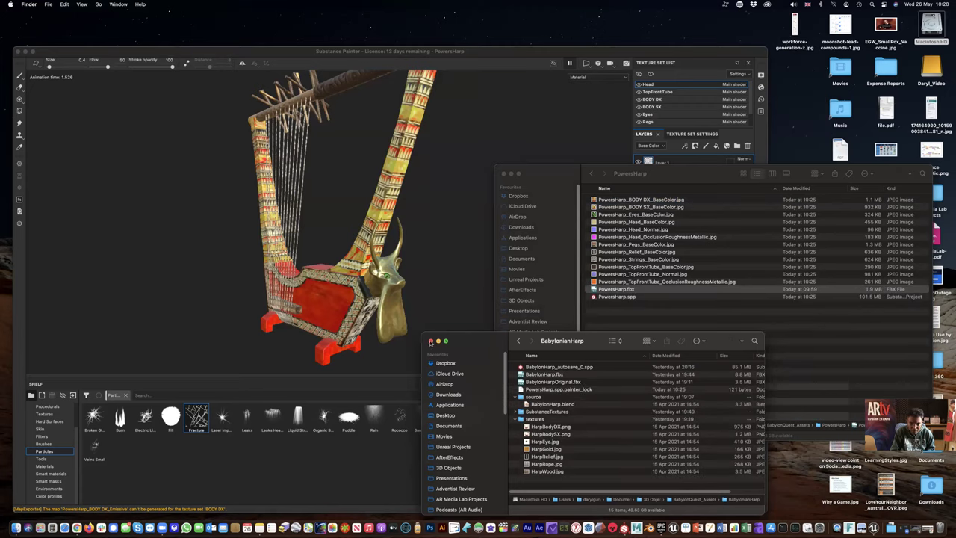
pyautogui.click(431, 340)
# - Switch to Substance Painter and quit it, choosing to save the project changes
pyautogui.click(211, 52)
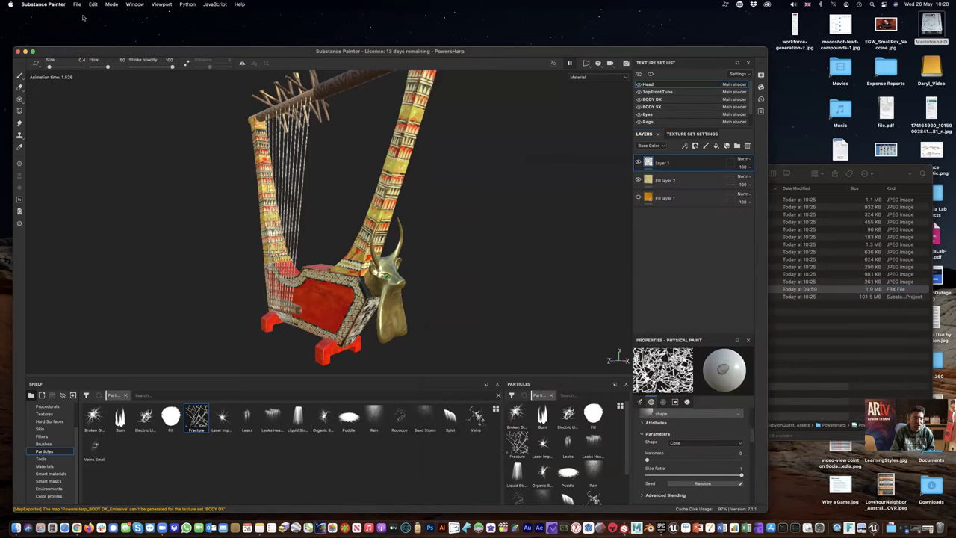
pyautogui.click(44, 4)
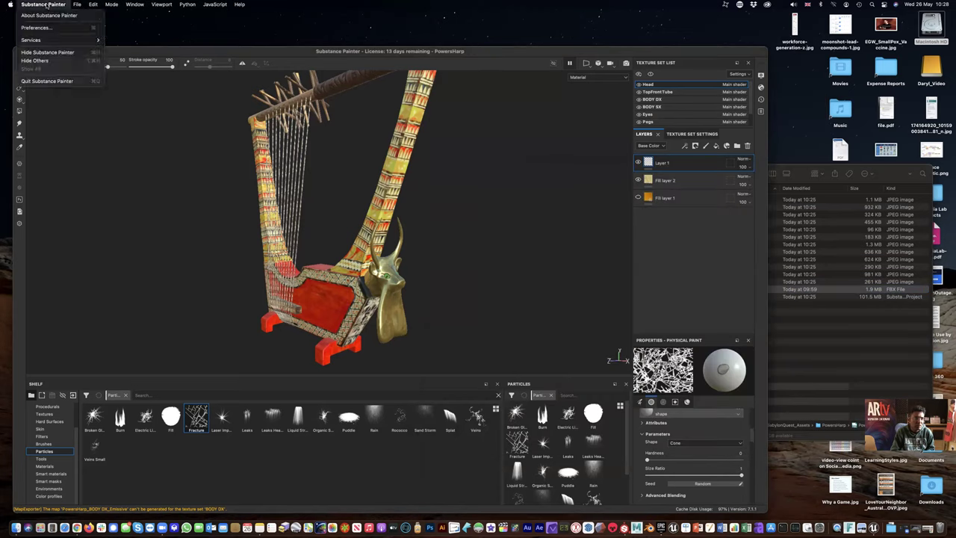
pyautogui.click(45, 81)
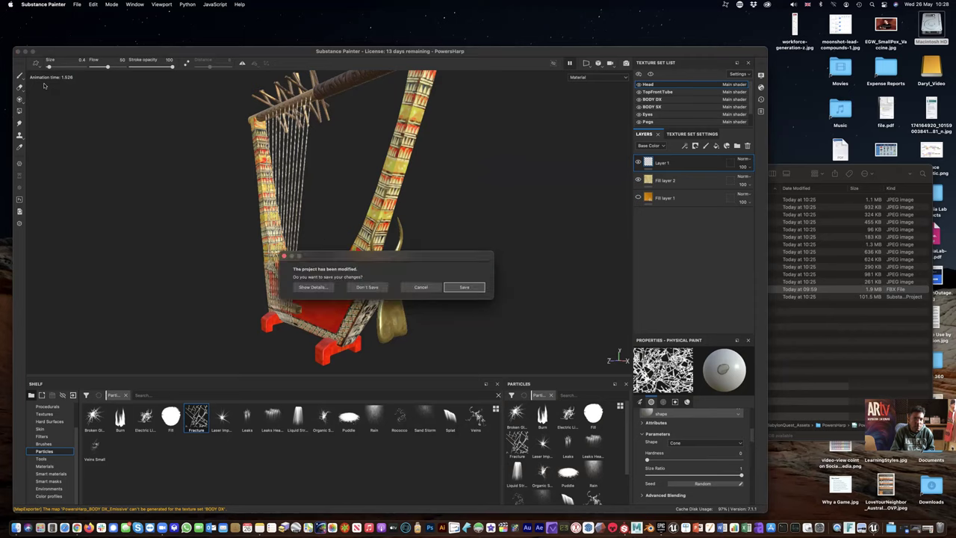
pyautogui.click(468, 287)
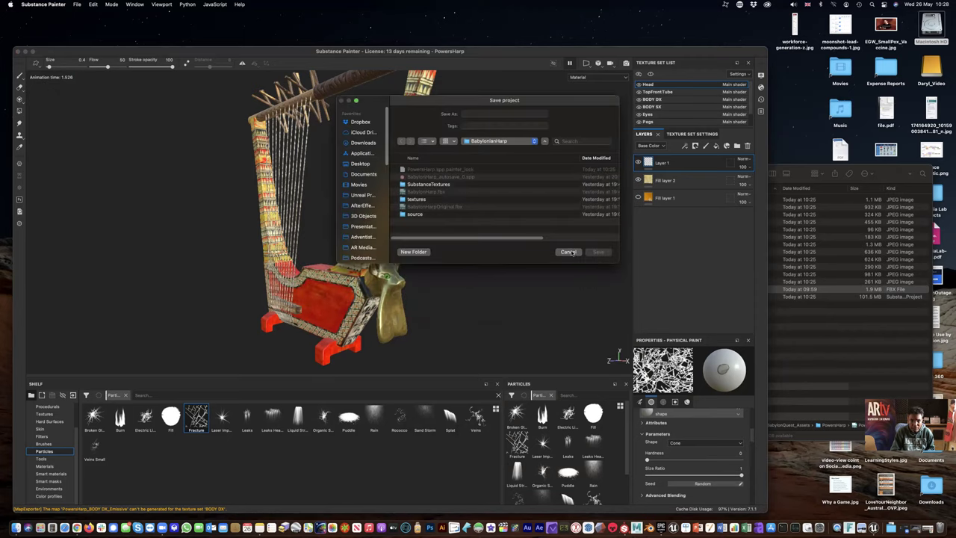
# - Save the project as PowersHarp.spp in the BabylonQuest_Assets PowersHarp folder, replacing the existing file
pyautogui.click(499, 141)
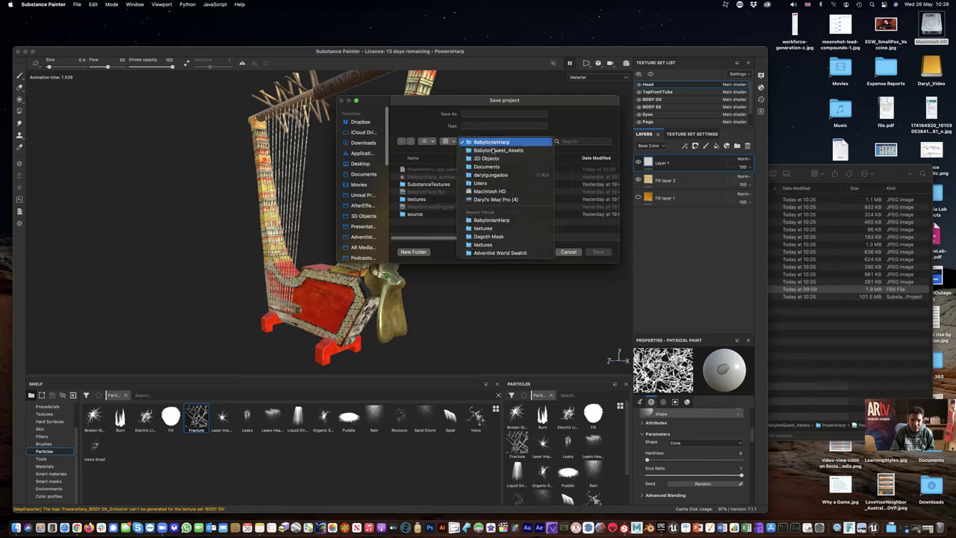
pyautogui.click(499, 150)
pyautogui.doubleClick(428, 176)
pyautogui.scroll(-5, 461, 196)
pyautogui.click(430, 222)
pyautogui.click(608, 255)
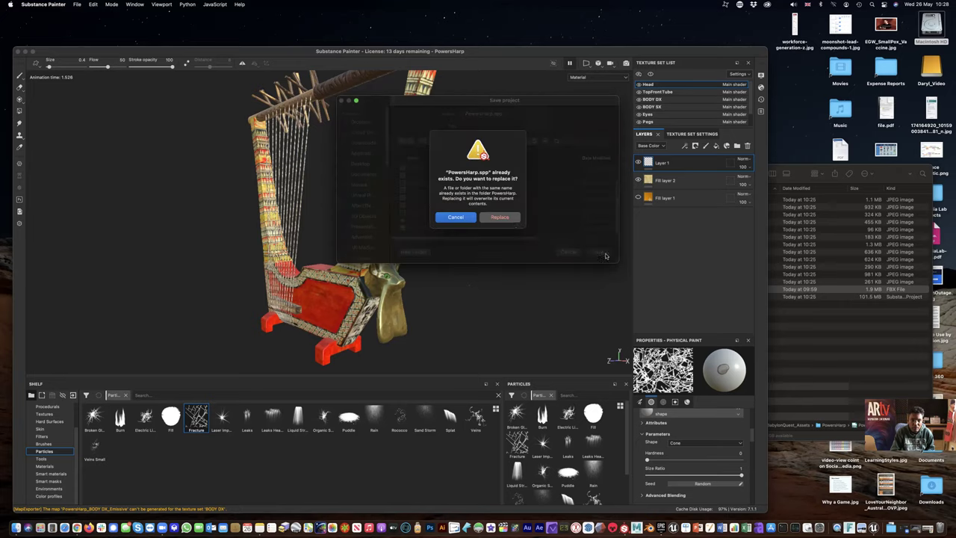
pyautogui.click(503, 221)
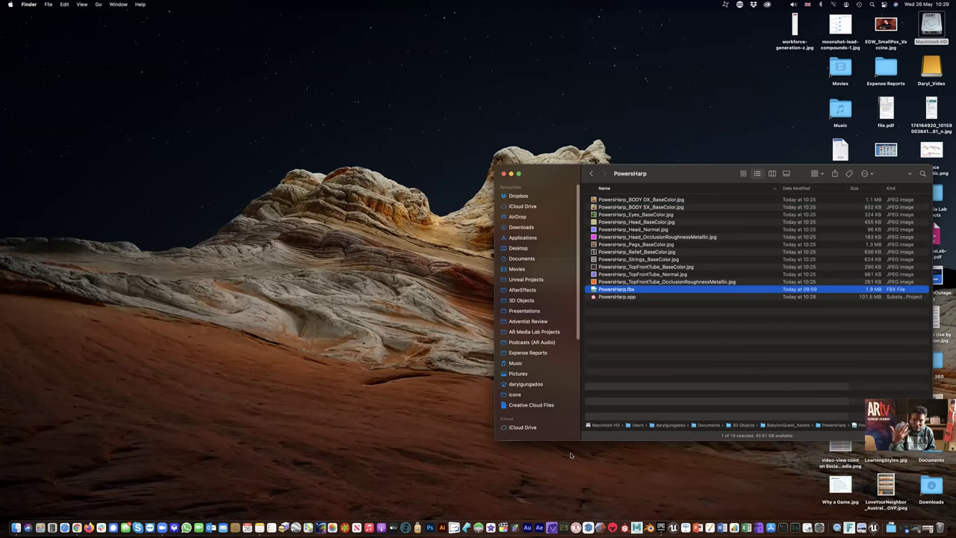
# - Open the Epic Games Launcher and browse the projects in its library
pyautogui.click(676, 513)
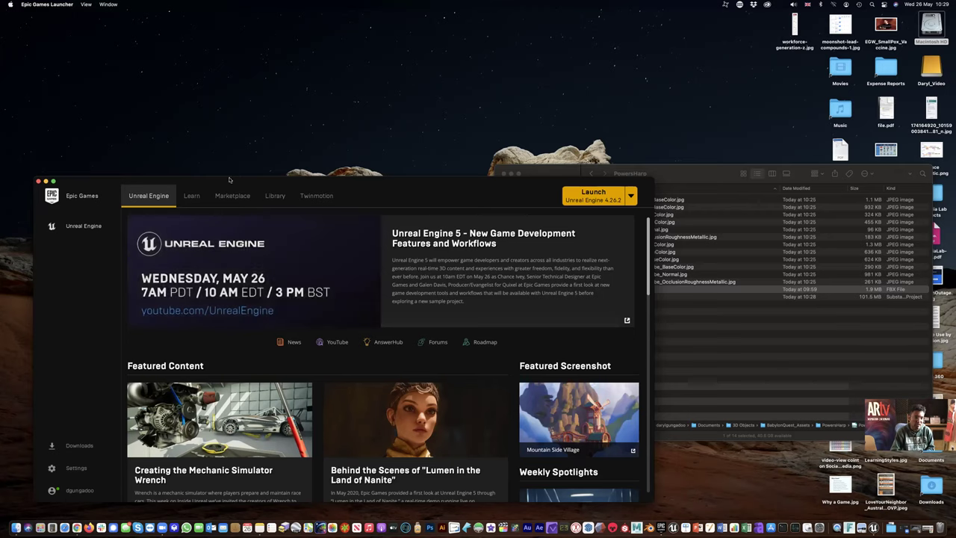
pyautogui.click(269, 198)
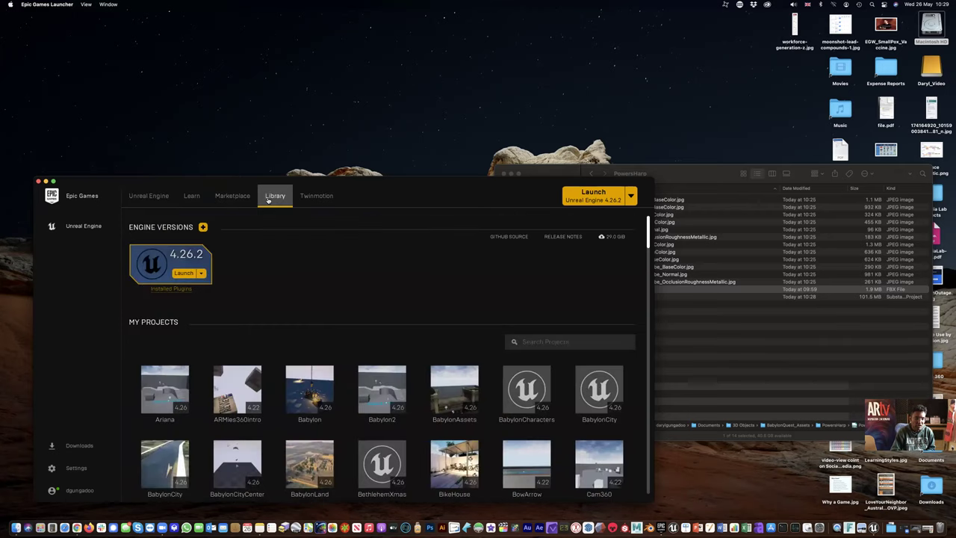
pyautogui.scroll(-10, 138, 366)
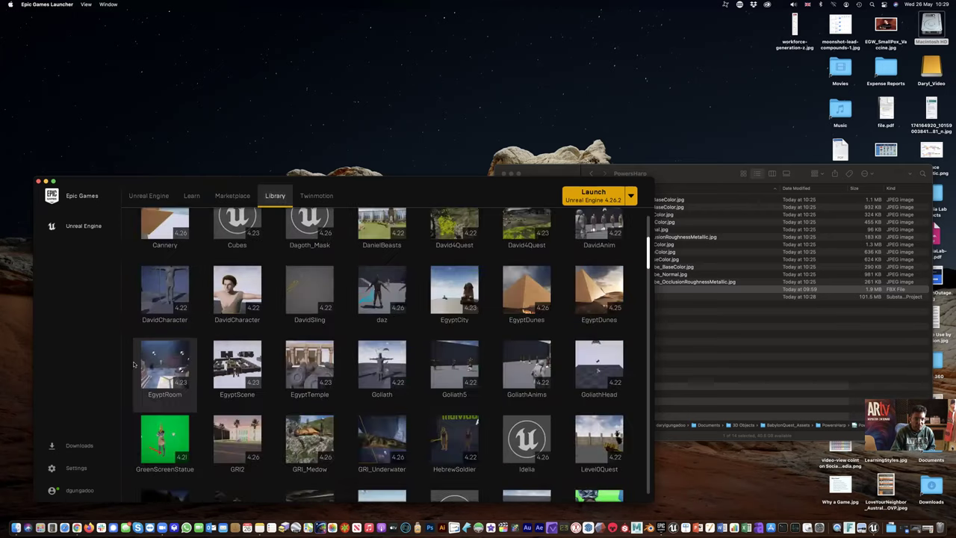
pyautogui.scroll(10, 134, 364)
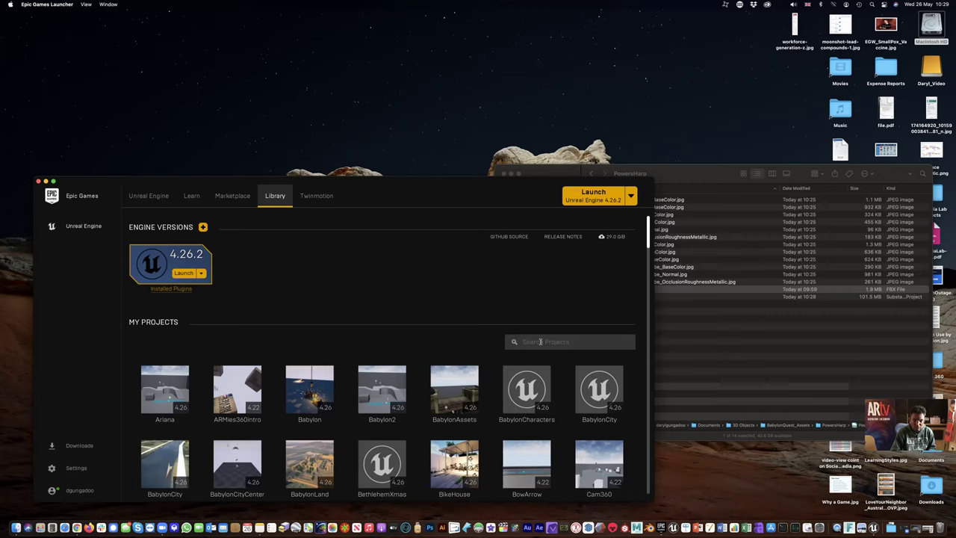
# - Open Dagoth_Mask.uproject from the Dagoth_Mask folder inside Unreal Projects in a new Finder window, and close the Epic Games Launcher window
pyautogui.doubleClick(937, 32)
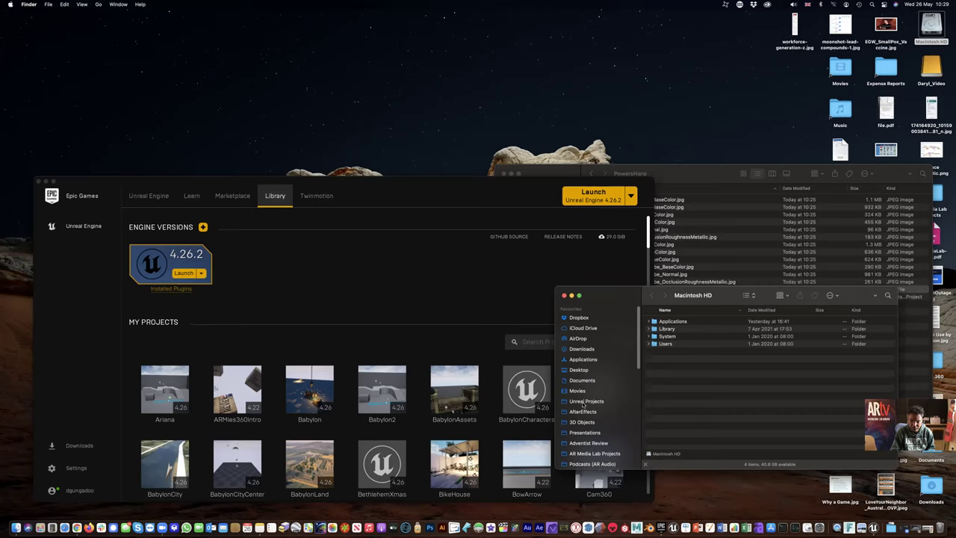
pyautogui.click(584, 402)
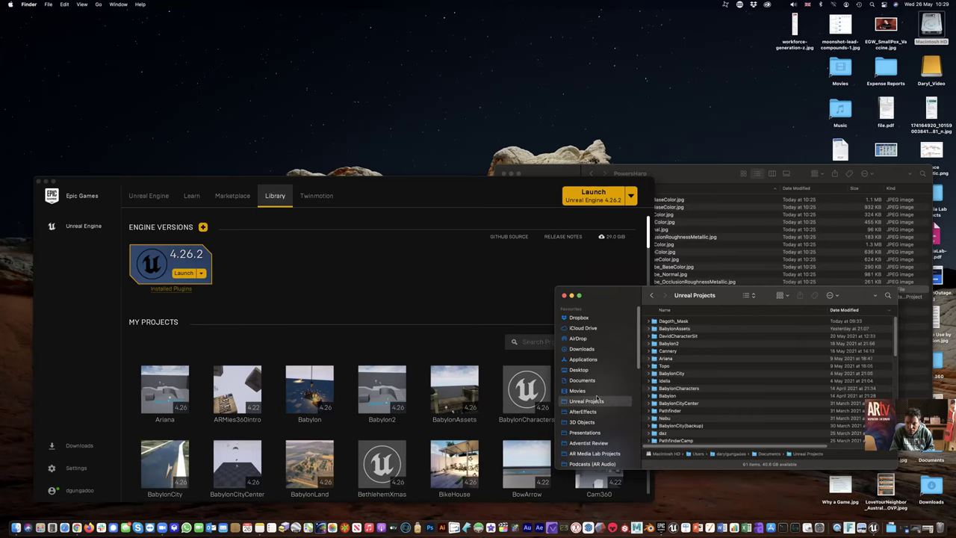
pyautogui.click(674, 321)
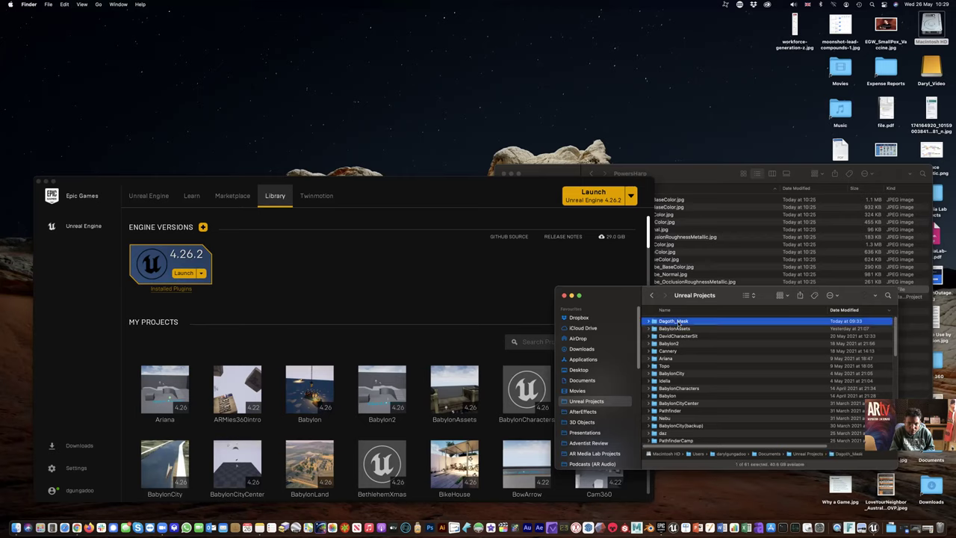
pyautogui.doubleClick(676, 322)
pyautogui.doubleClick(679, 338)
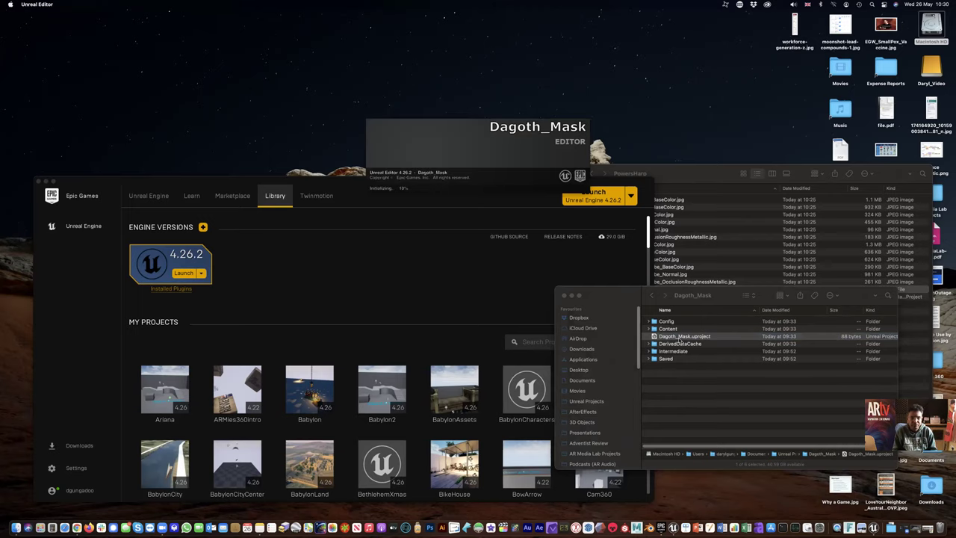
pyautogui.click(39, 182)
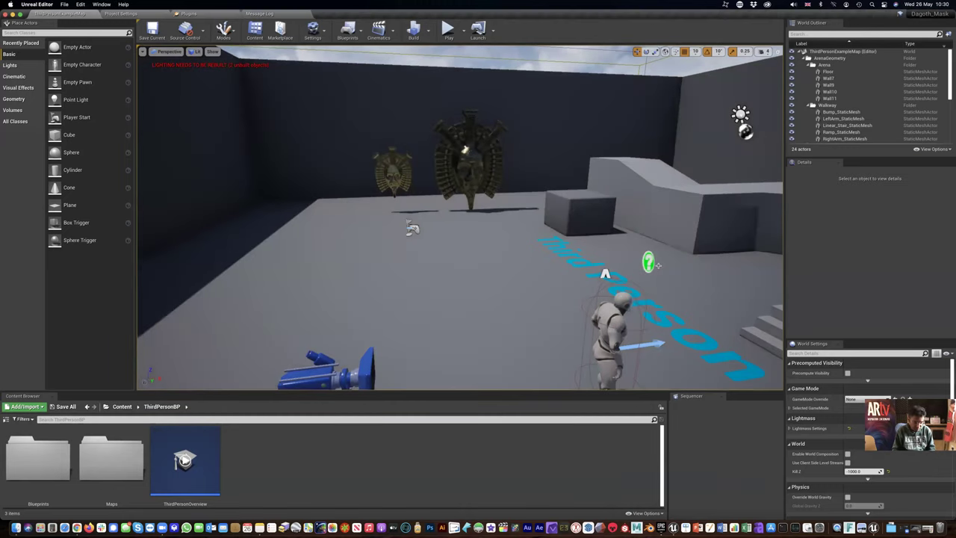
# - Switch to Finder, close the Dagoth_Mask project's window, and select PowersHarp.fbx in the PowersHarp folder
pyautogui.press('super+Tab')
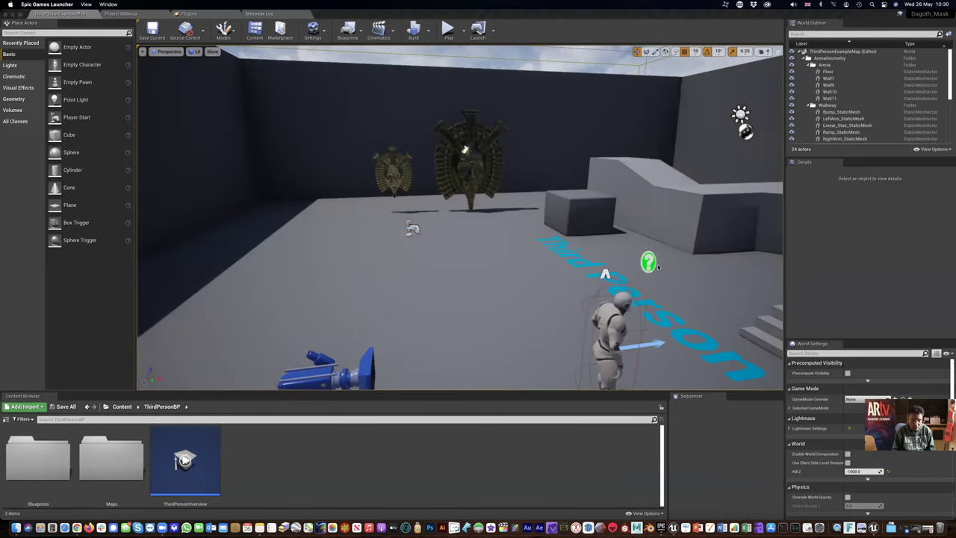
pyautogui.press('super+Tab')
pyautogui.press('super+Tab')
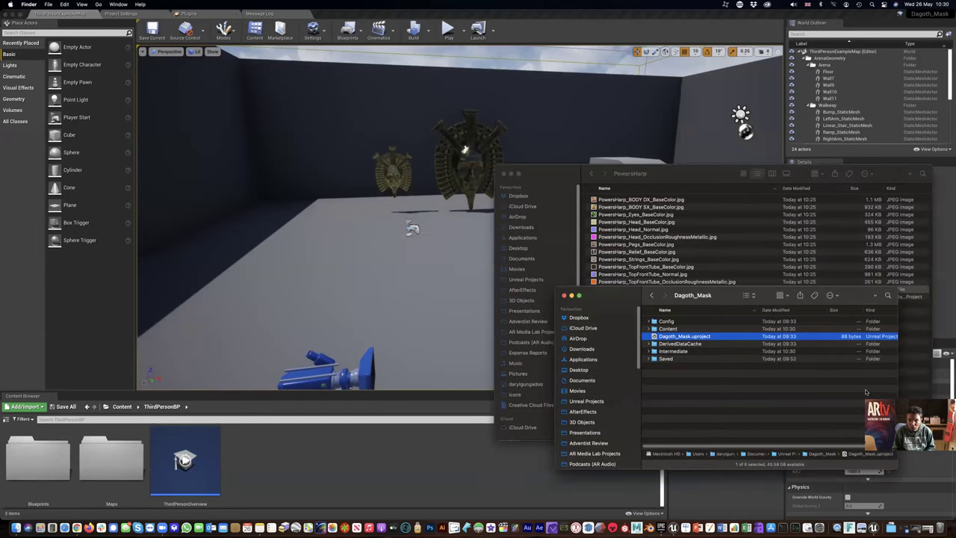
pyautogui.click(715, 376)
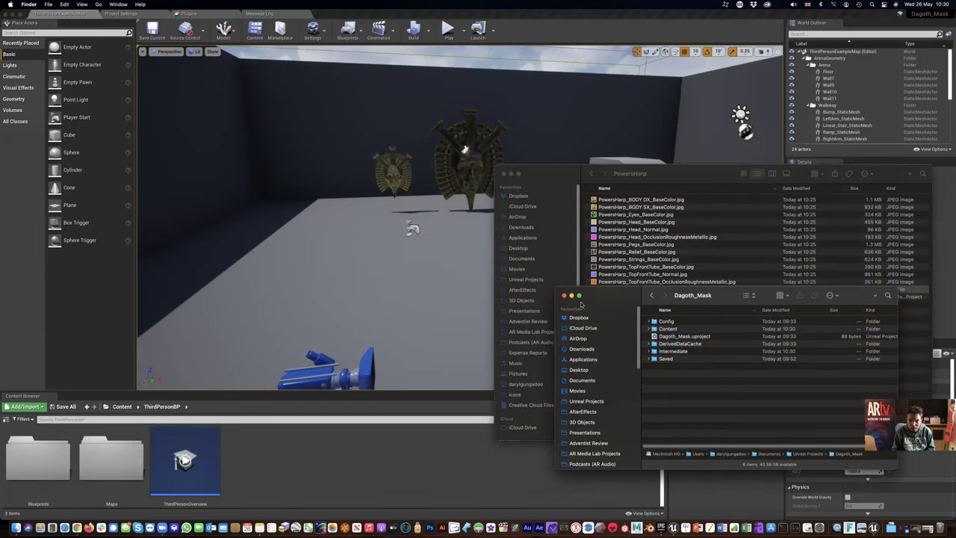
pyautogui.click(652, 295)
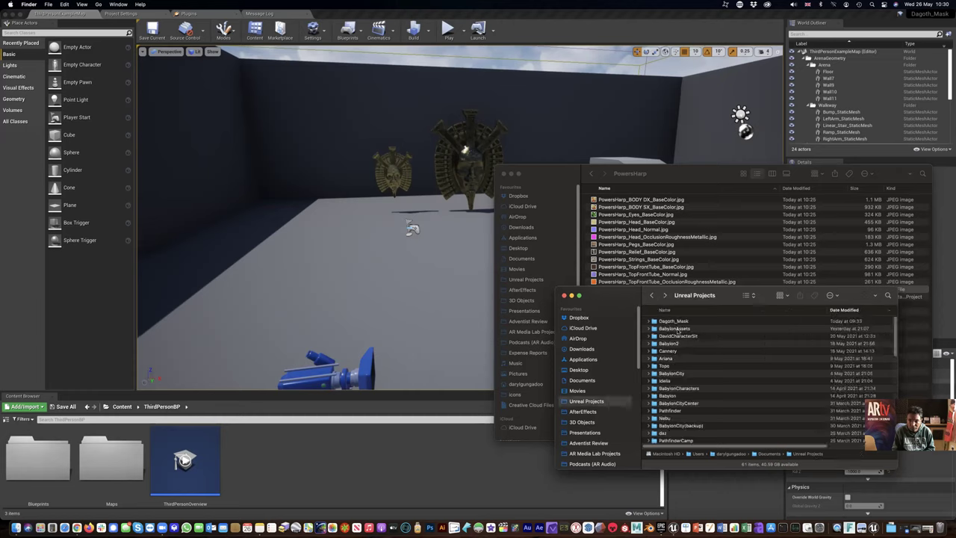
pyautogui.click(562, 295)
pyautogui.click(627, 313)
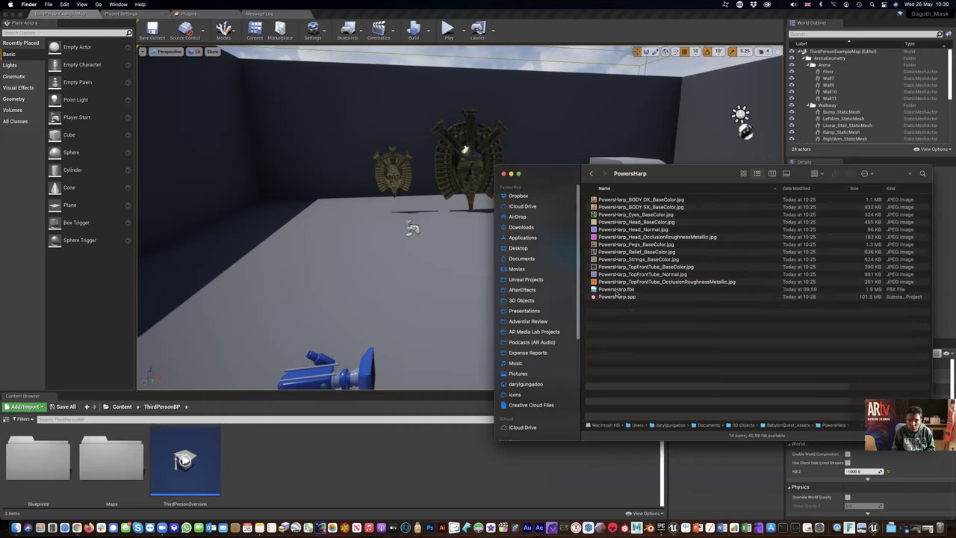
pyautogui.click(617, 290)
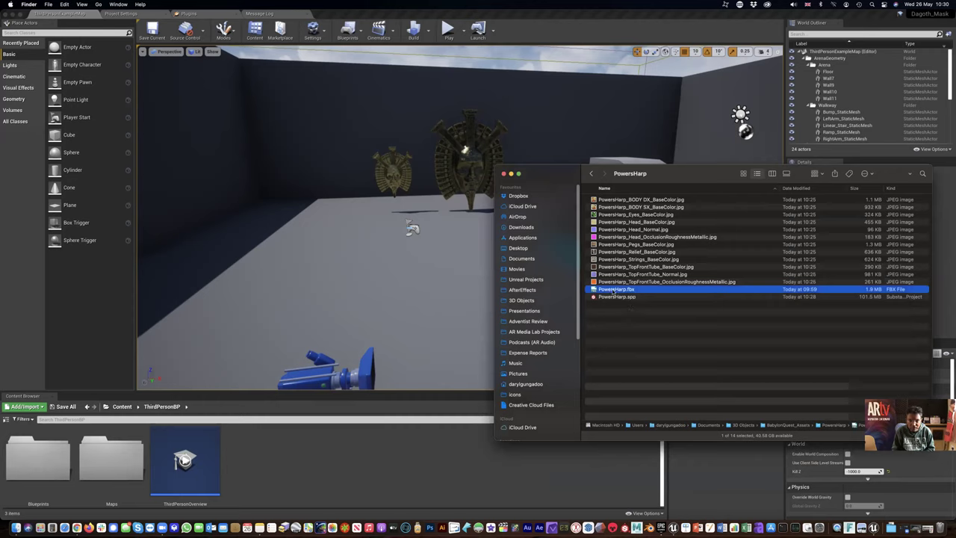
# - Return to Unreal Editor, show the Content Browser's folder tree and reduce the asset thumbnail size
pyautogui.click(199, 473)
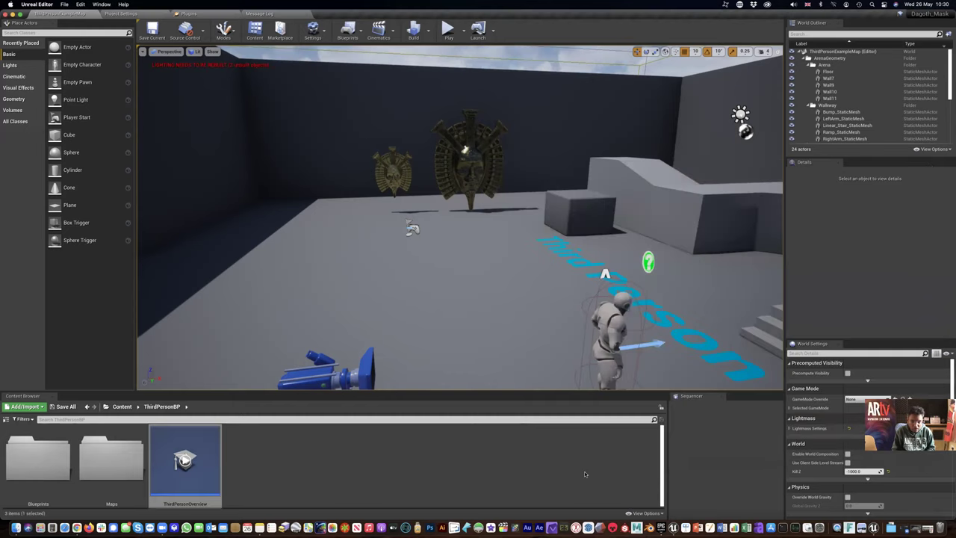
pyautogui.click(644, 513)
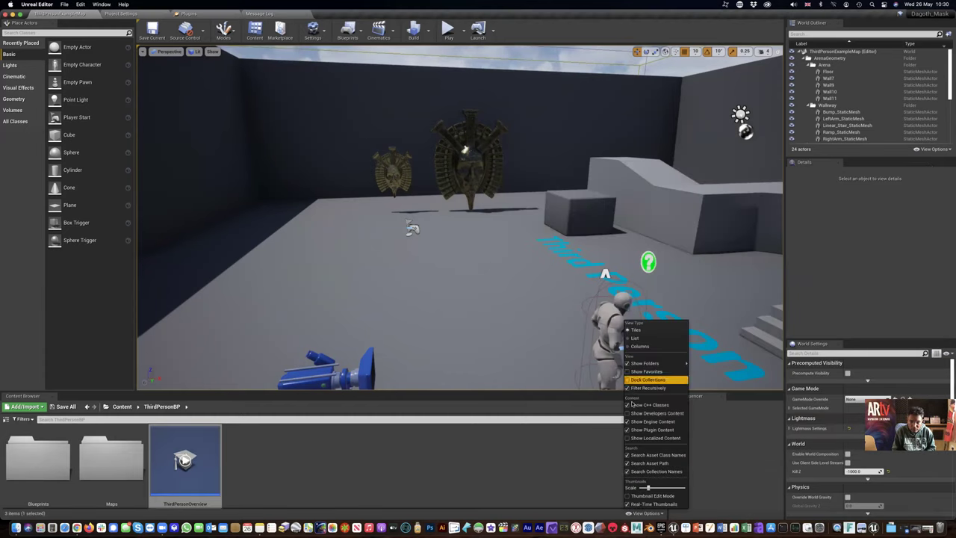
pyautogui.click(7, 419)
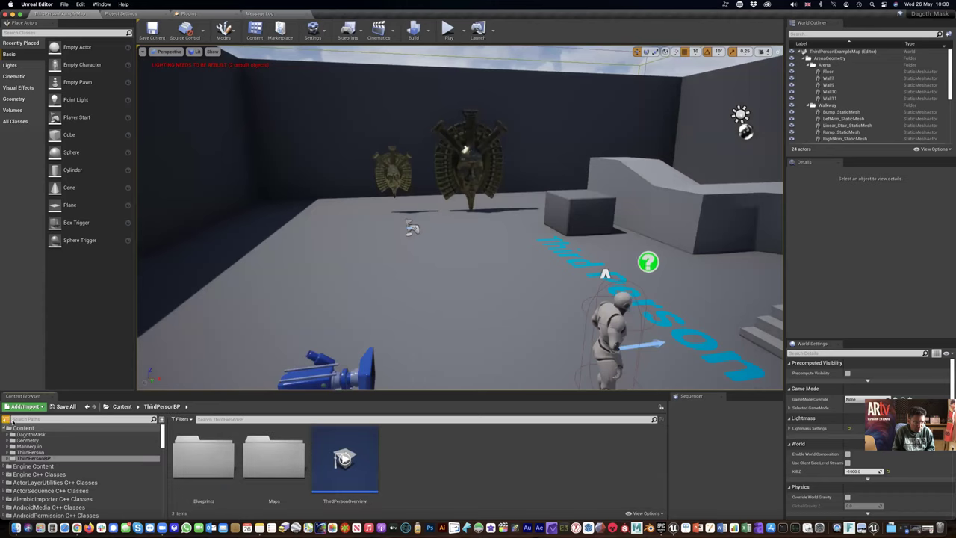
pyautogui.click(647, 514)
pyautogui.moveTo(648, 487); pyautogui.dragTo(644, 487)
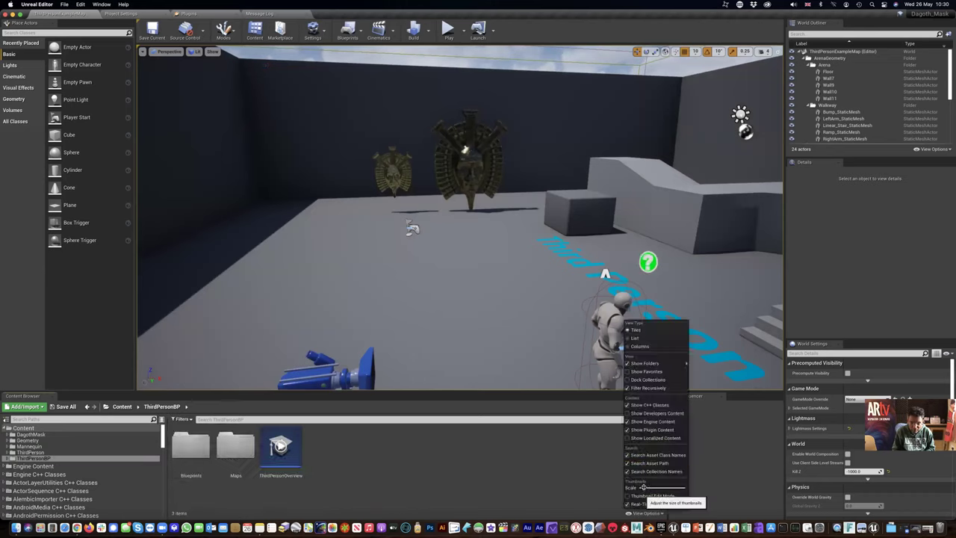
pyautogui.click(405, 488)
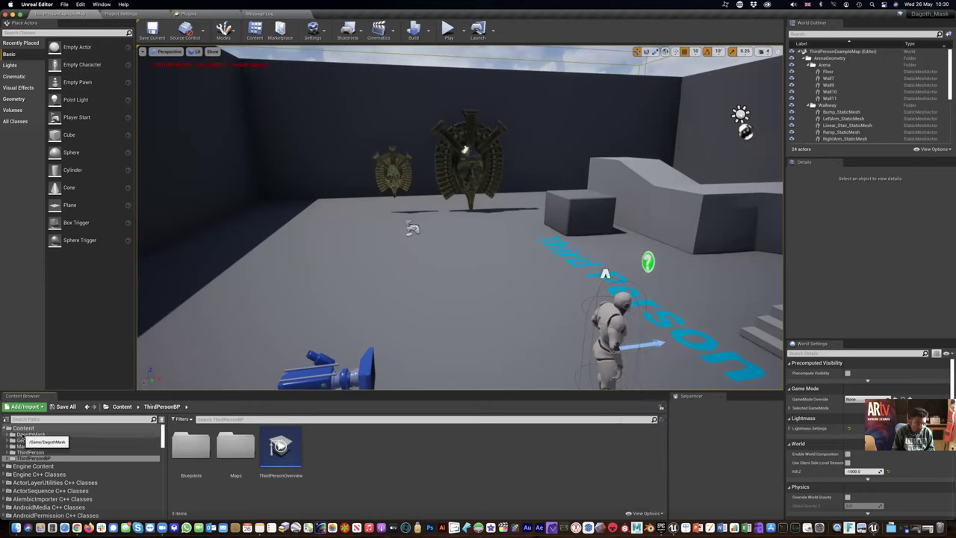
# - Create a new folder named PowersHarp under Content
pyautogui.click(23, 435)
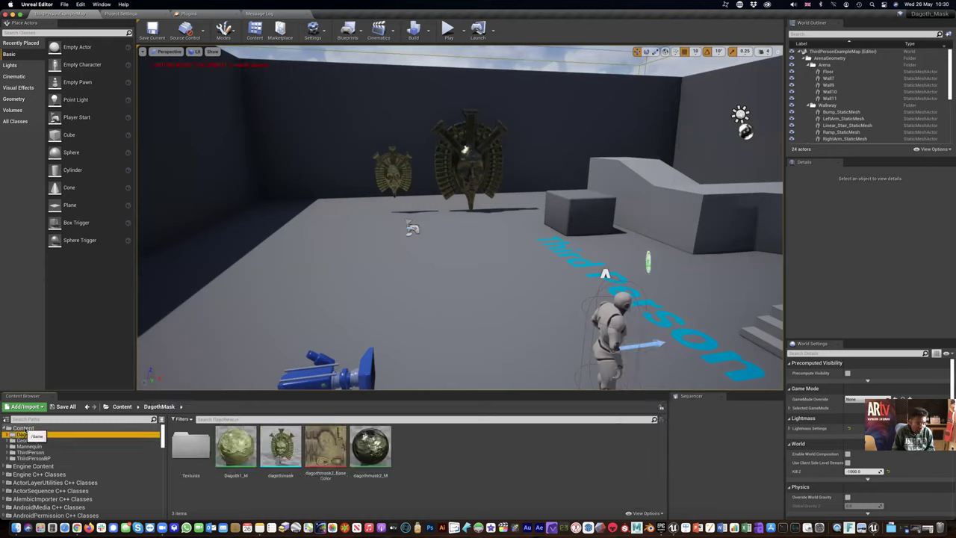
pyautogui.click(22, 428)
pyautogui.rightClick(22, 428)
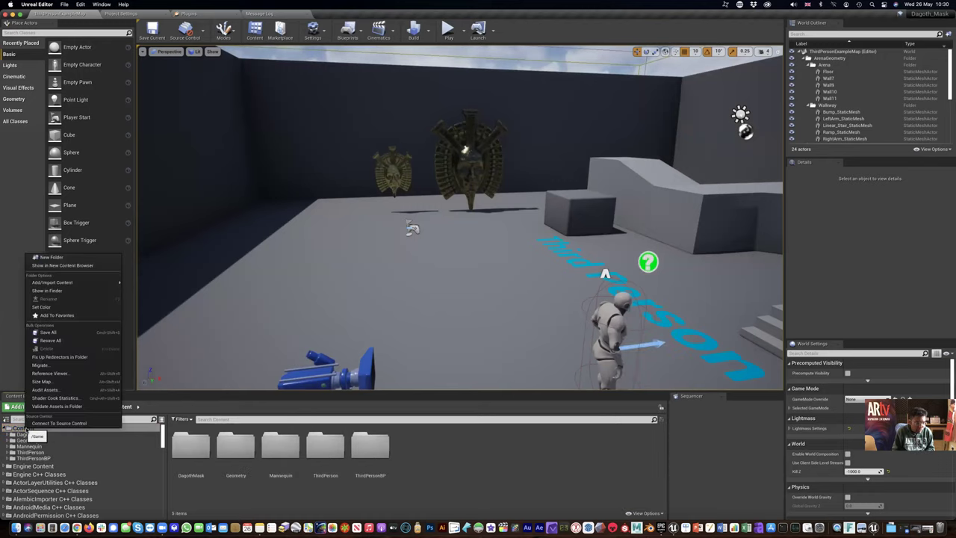
pyautogui.click(47, 258)
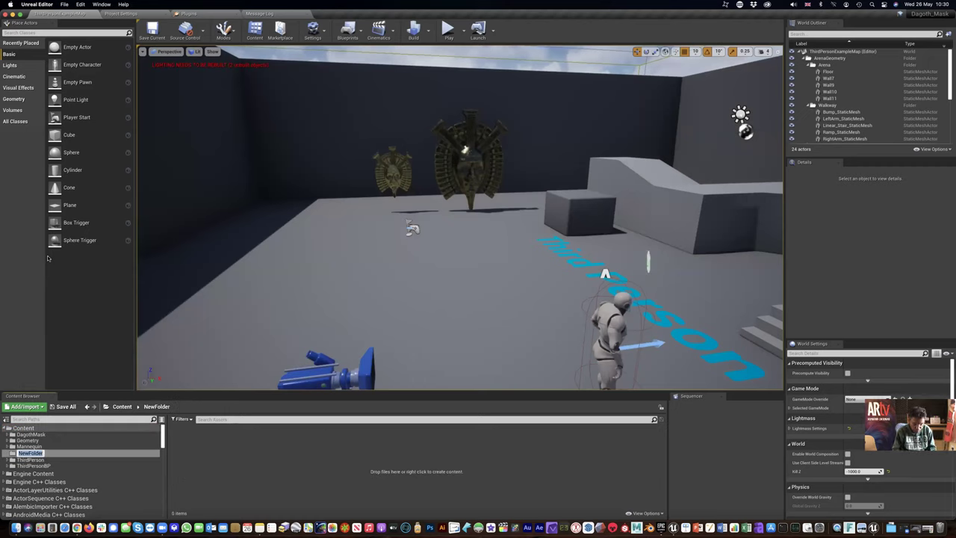
pyautogui.write('PowersHarp')
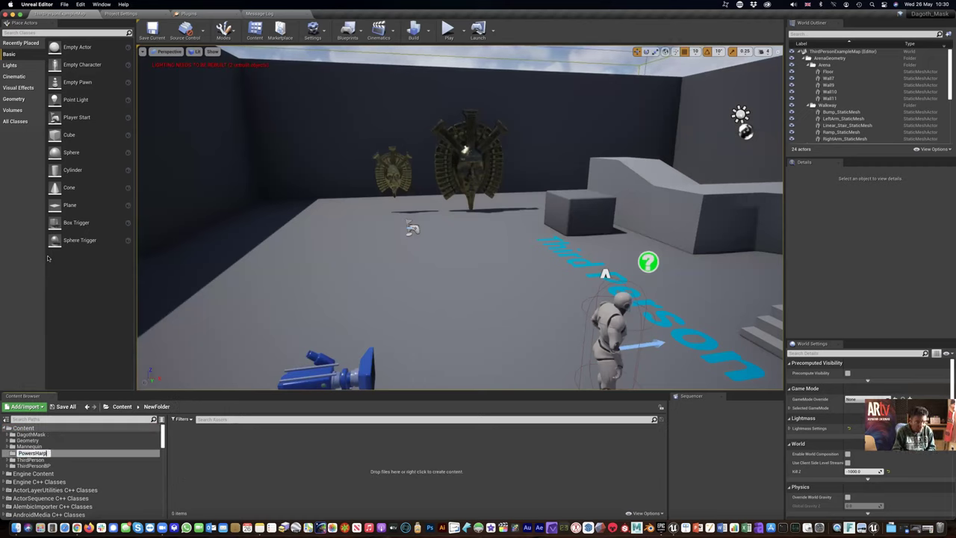
pyautogui.press('Return')
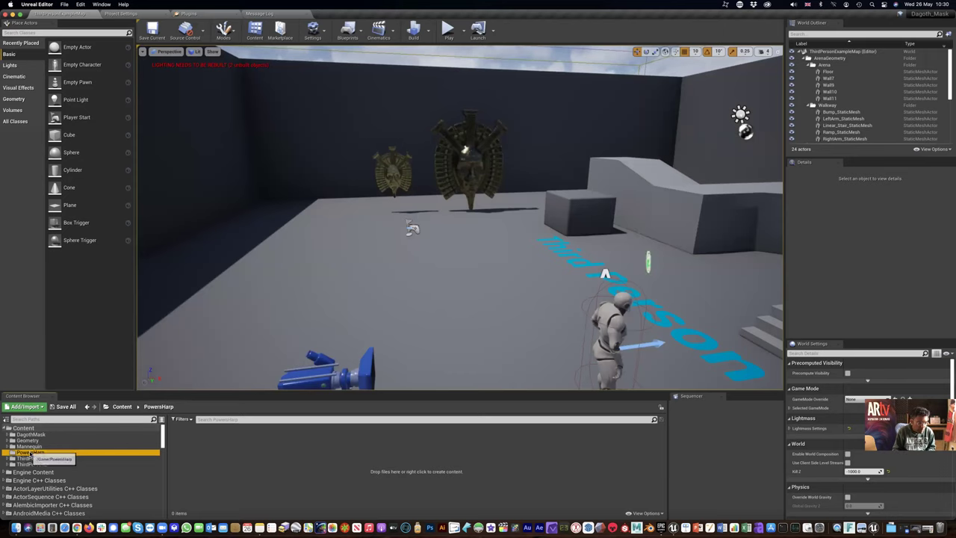
pyautogui.click(258, 464)
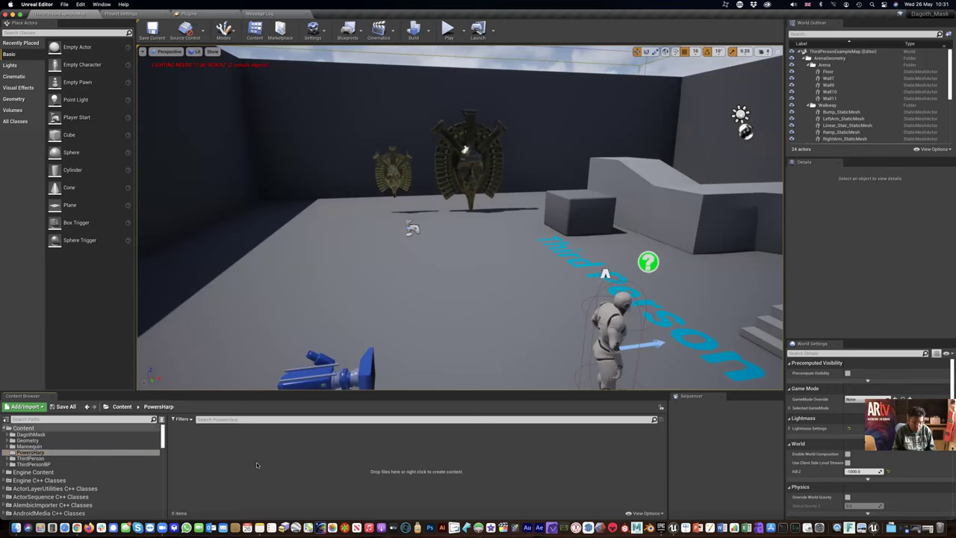
# - Import PowersHarp.fbx from Finder into the PowersHarp content folder with the existing import options, and return to the ThirdPersonExampleMap level
pyautogui.press('super+Tab')
pyautogui.moveTo(632, 291); pyautogui.dragTo(276, 464)
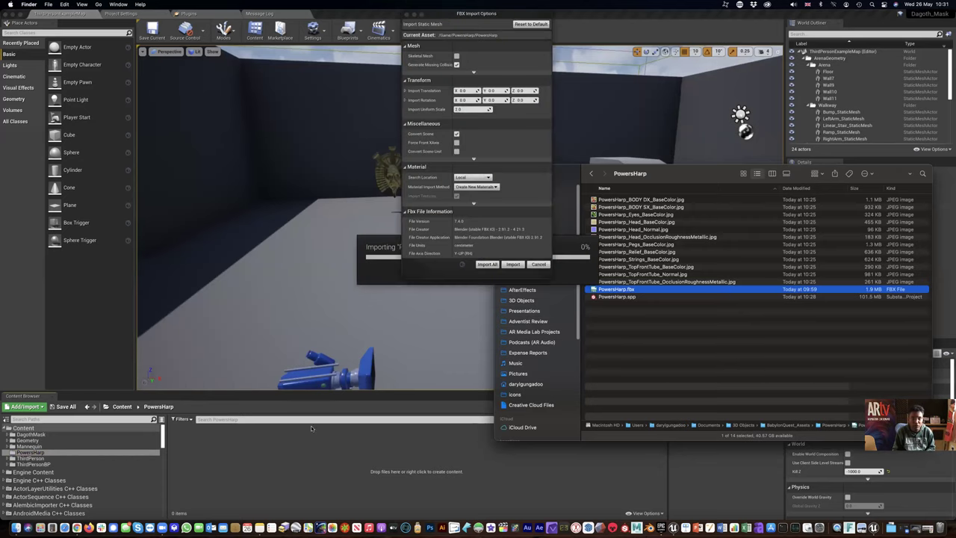
pyautogui.click(510, 117)
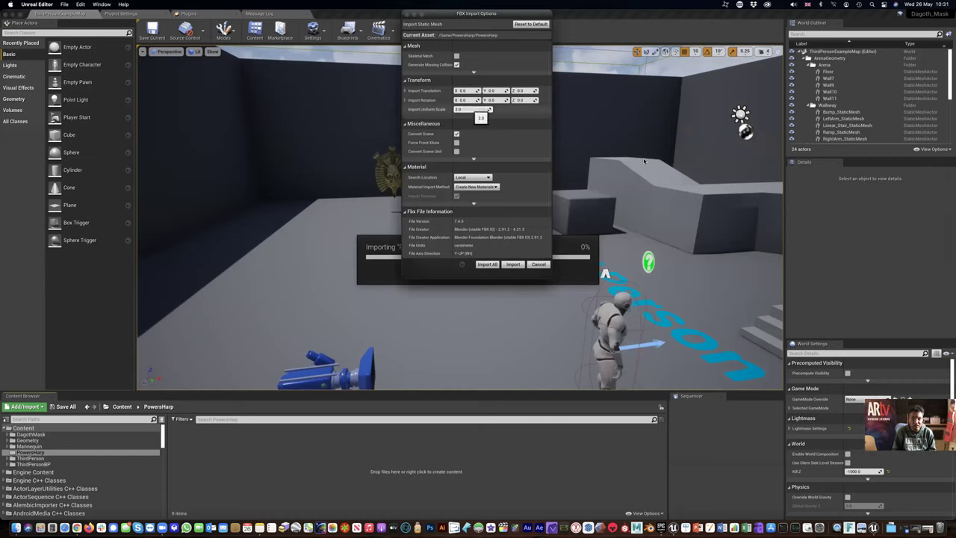
pyautogui.click(514, 265)
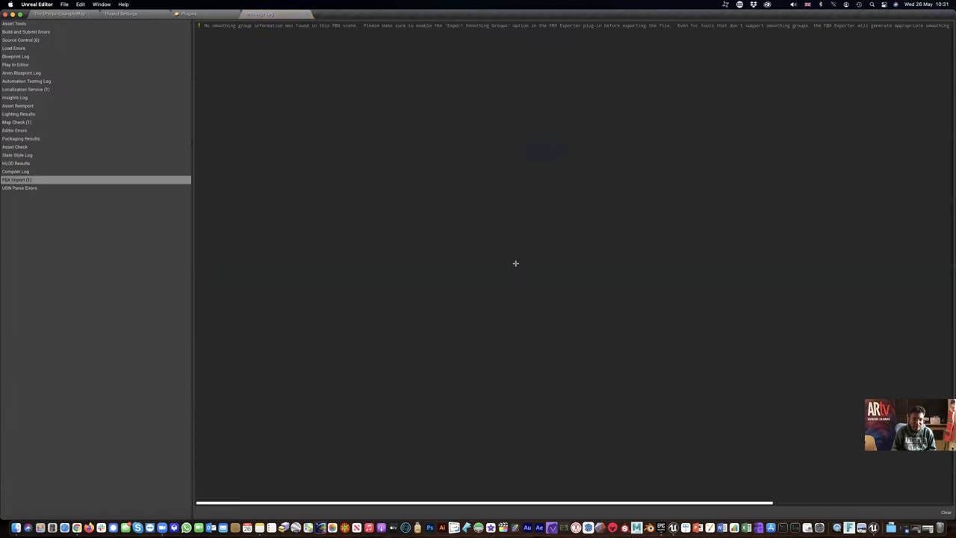
pyautogui.click(75, 14)
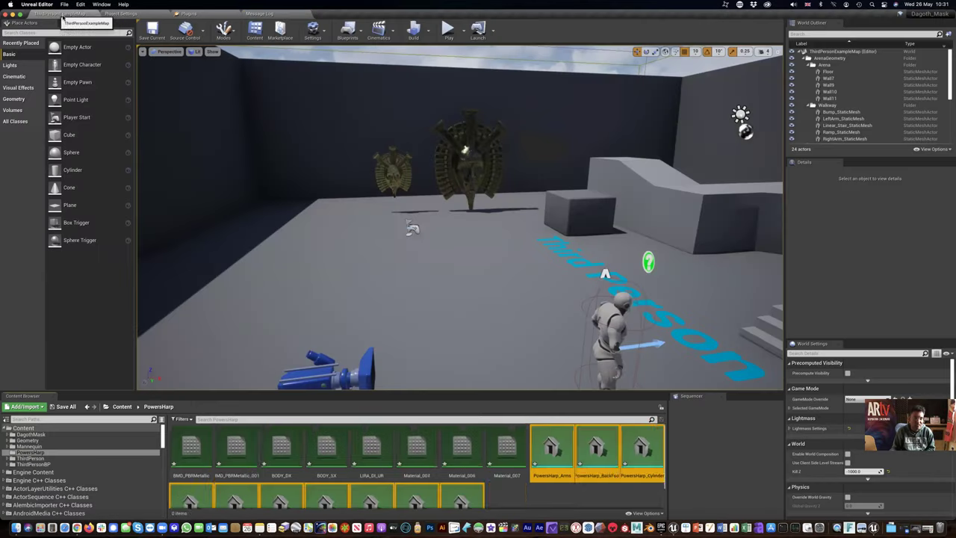
# - Look through the imported harp meshes and materials in the PowersHarp content folder and clear the selection
pyautogui.scroll(-2, 628, 479)
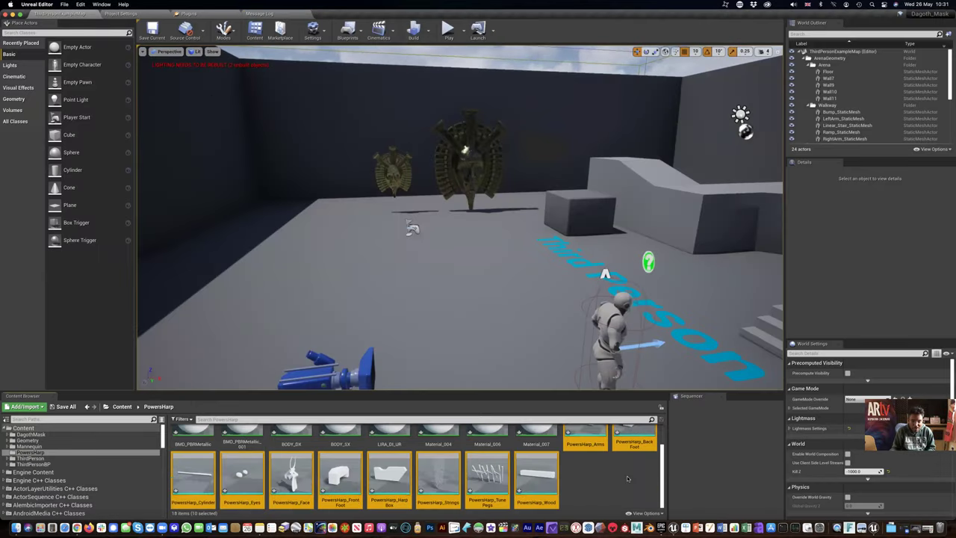
pyautogui.scroll(2, 627, 478)
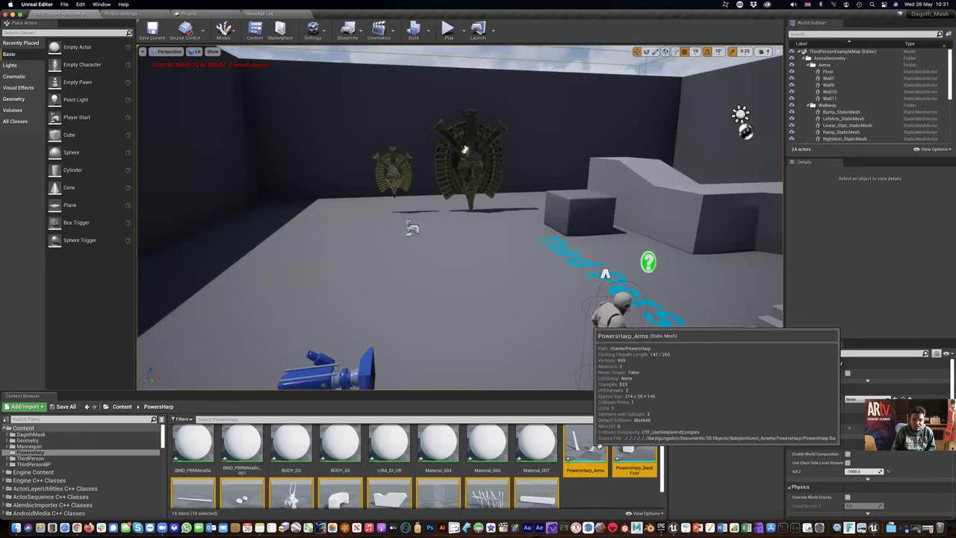
pyautogui.moveTo(621, 450)
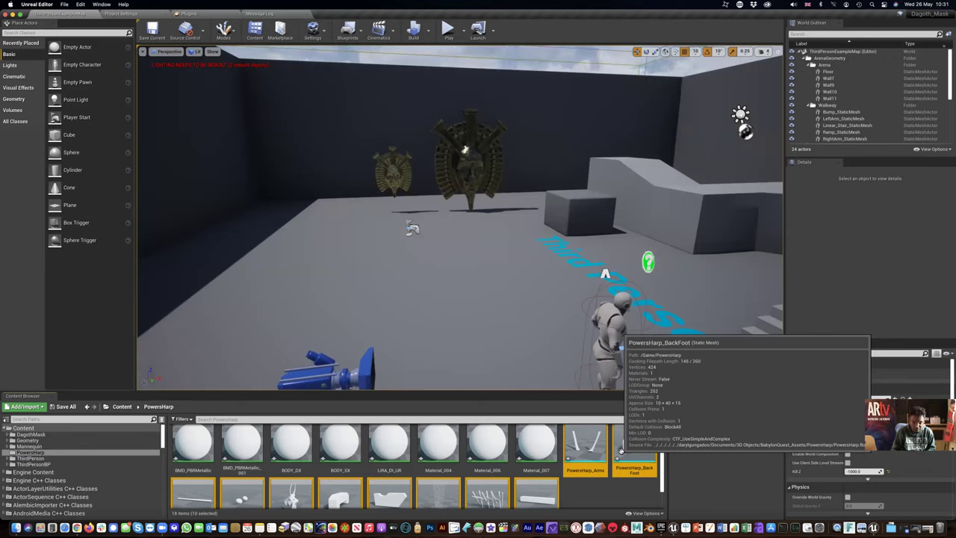
pyautogui.click(592, 488)
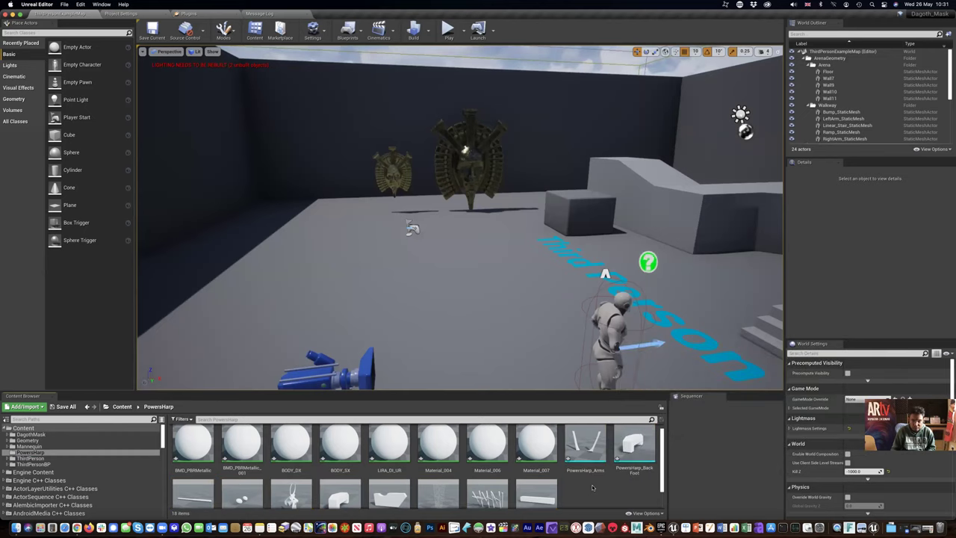
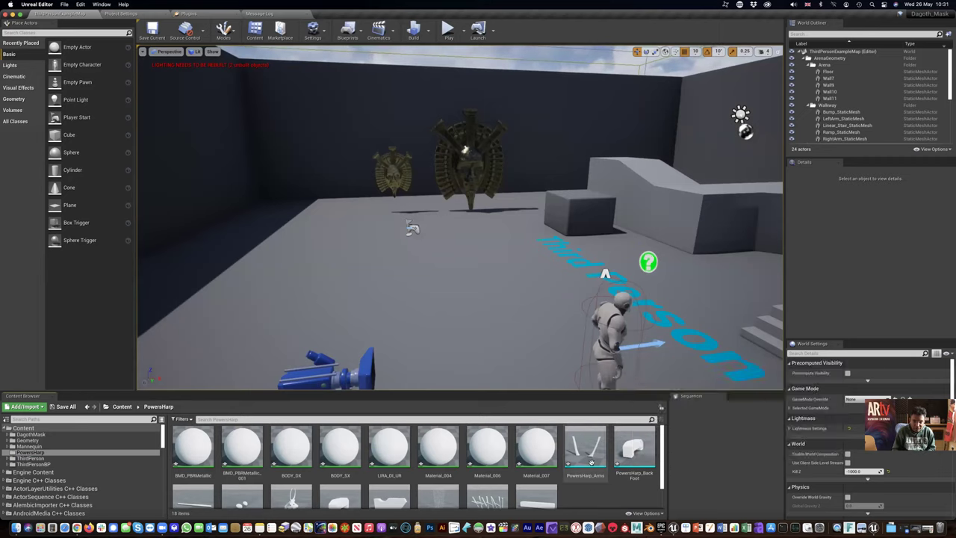
# - Place all ten PowersHarp static meshes, from PowersHarp_Arms through PowersHarp_Wood, together on the arena floor in front of the masks
pyautogui.click(592, 463)
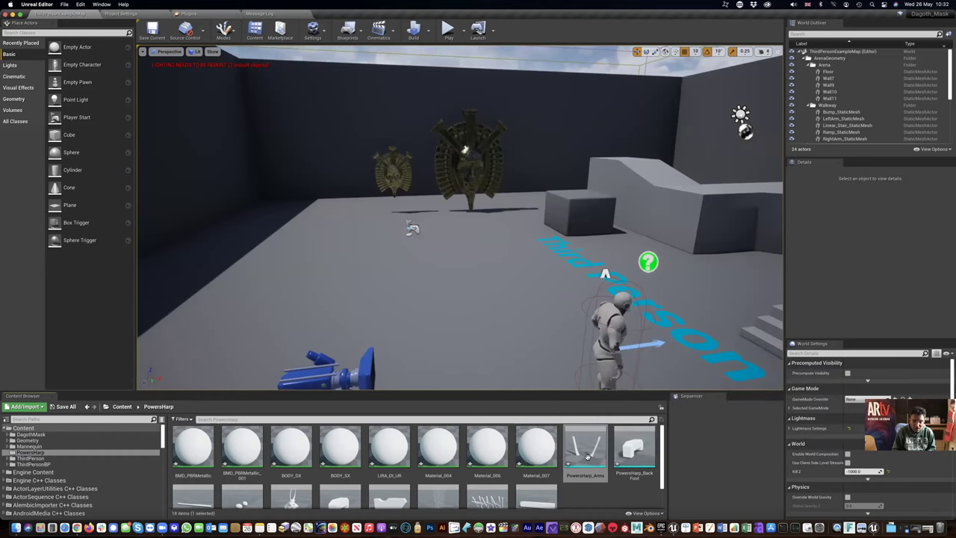
pyautogui.scroll(-2, 560, 467)
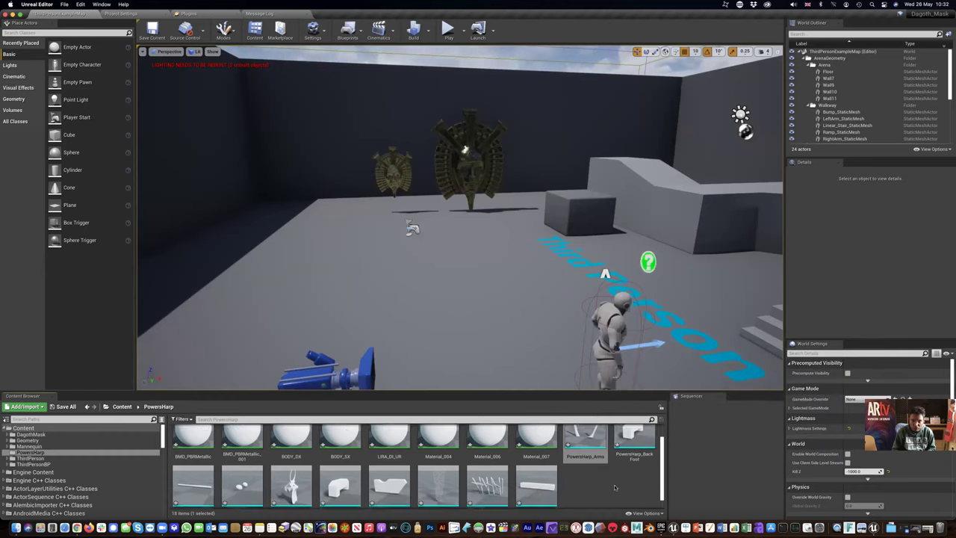
pyautogui.keyDown('shift'); pyautogui.click(546, 473); pyautogui.keyUp('shift')
pyautogui.scroll(2, 617, 477)
pyautogui.moveTo(586, 448); pyautogui.dragTo(450, 250)
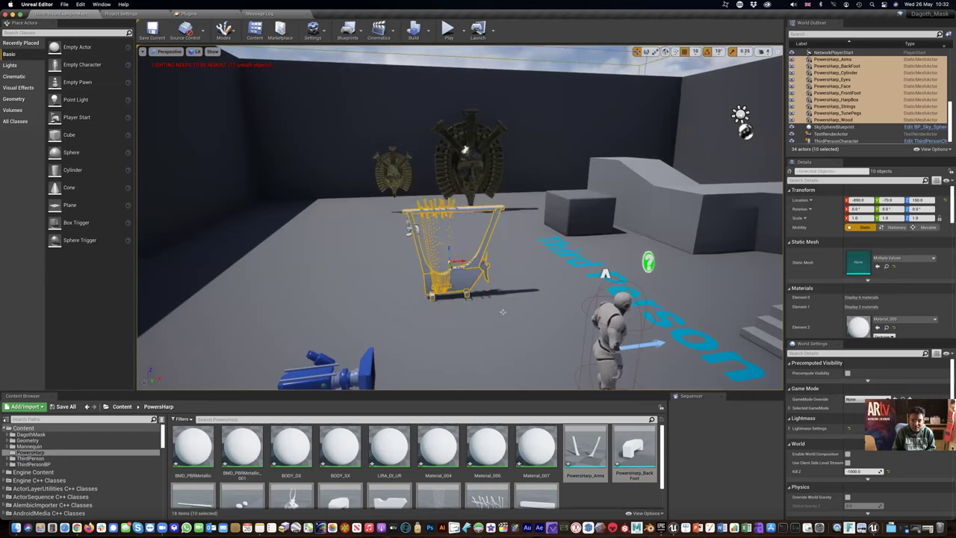
pyautogui.click(596, 498)
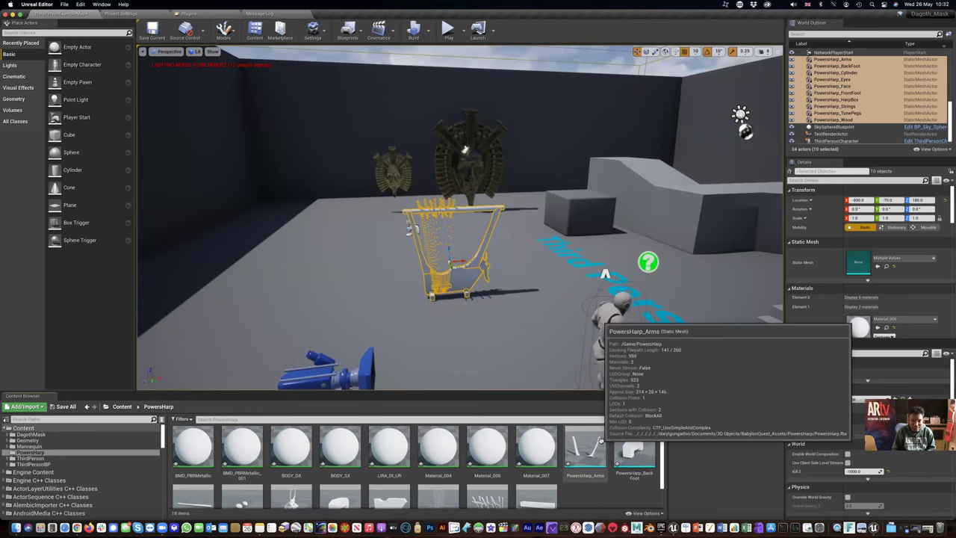
pyautogui.moveTo(452, 290); pyautogui.dragTo(453, 290)
pyautogui.moveTo(453, 290); pyautogui.dragTo(456, 286, button='right')
pyautogui.scroll(-10, 452, 290)
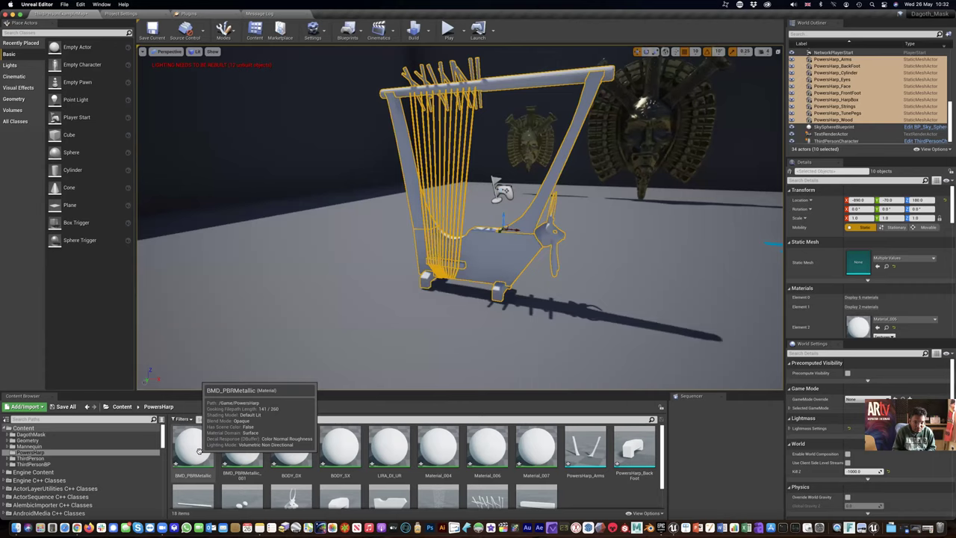
# - Import PowersHarp_BODY DX_BaseColor.jpg and PowersHarp_BODY SX_BaseColor.jpg from Finder into the PowersHarp content folder
pyautogui.click(301, 453)
pyautogui.click(349, 453)
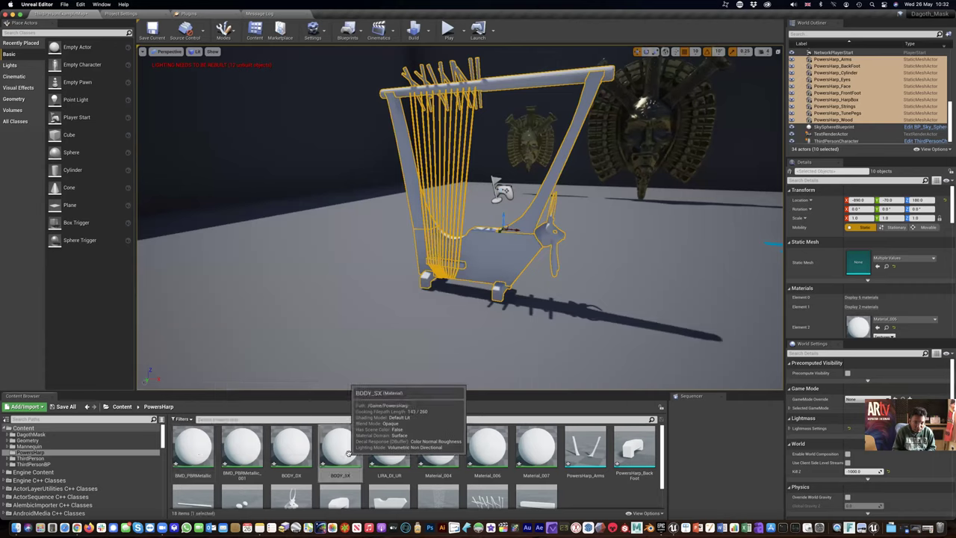
pyautogui.click(603, 493)
pyautogui.press('super+Tab')
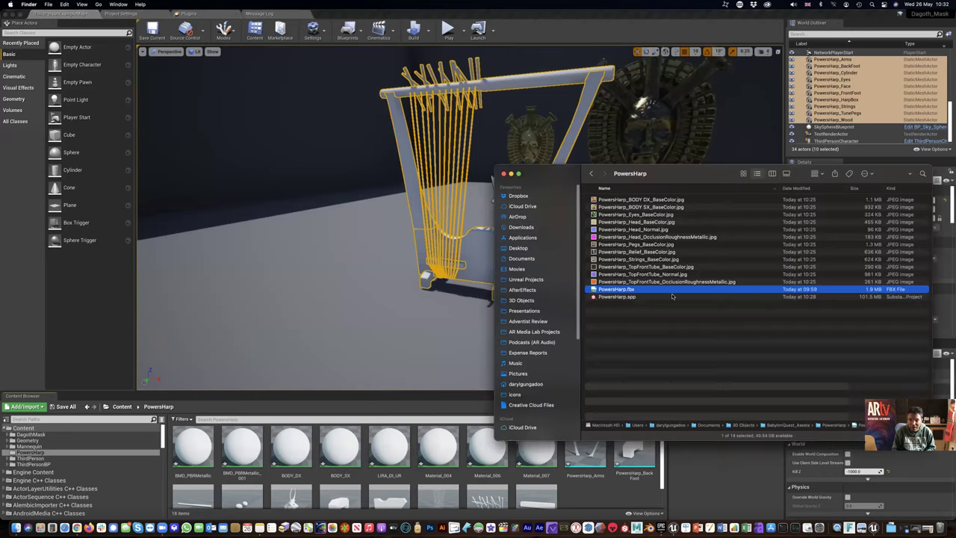
pyautogui.click(652, 200)
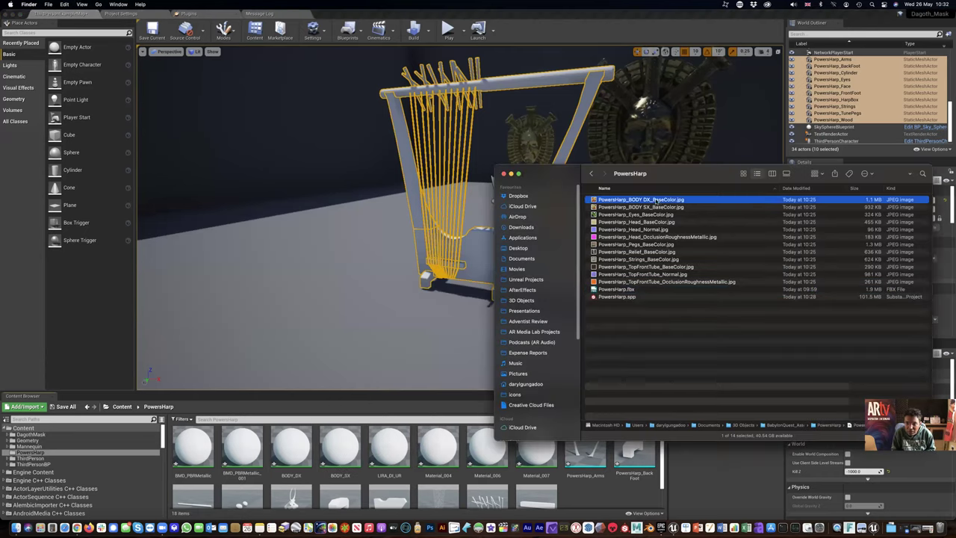
pyautogui.keyDown('shift'); pyautogui.click(655, 207); pyautogui.keyUp('shift')
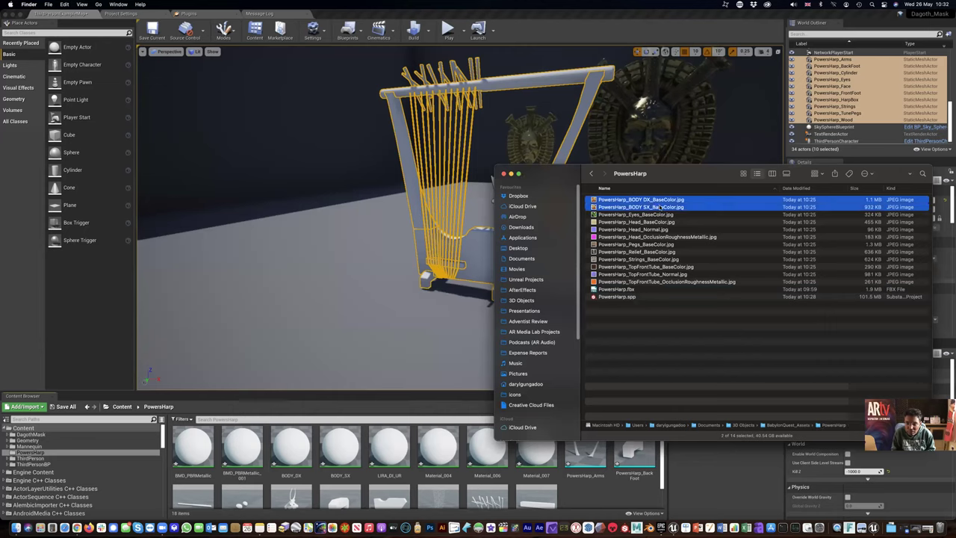
pyautogui.moveTo(639, 207); pyautogui.dragTo(615, 497)
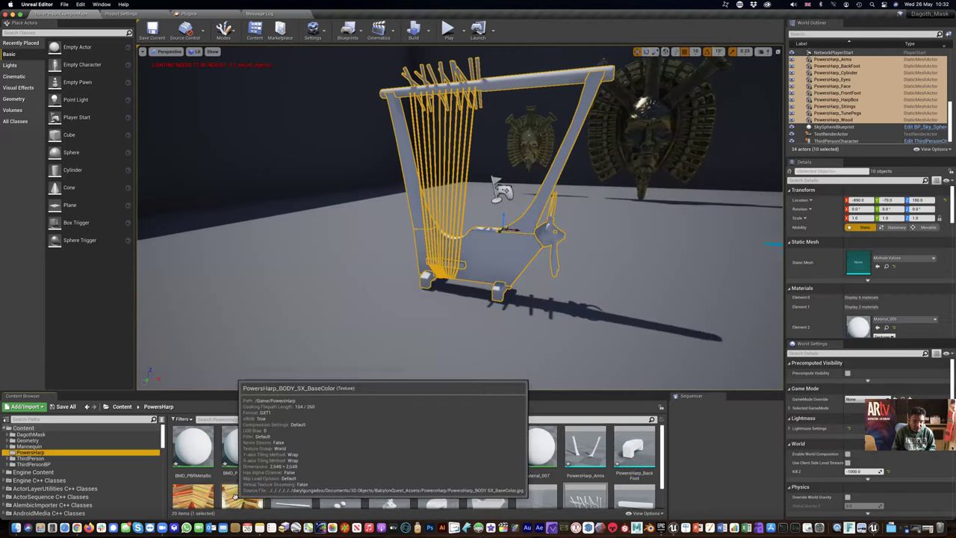
# - Open the BODY_DX material, remove the existing node from its graph and add a Texture Sample node beside the material node
pyautogui.scroll(-1, 243, 493)
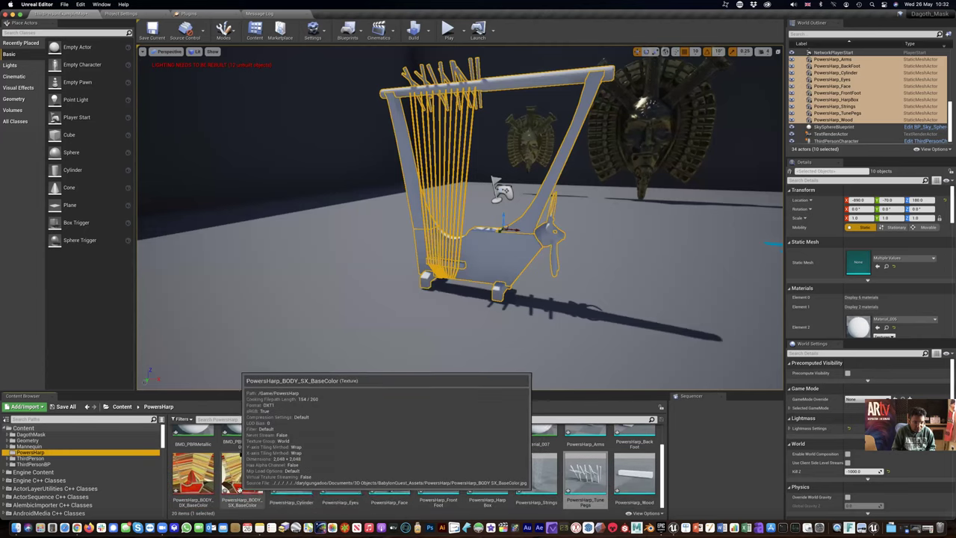
pyautogui.scroll(2, 299, 467)
pyautogui.doubleClick(299, 452)
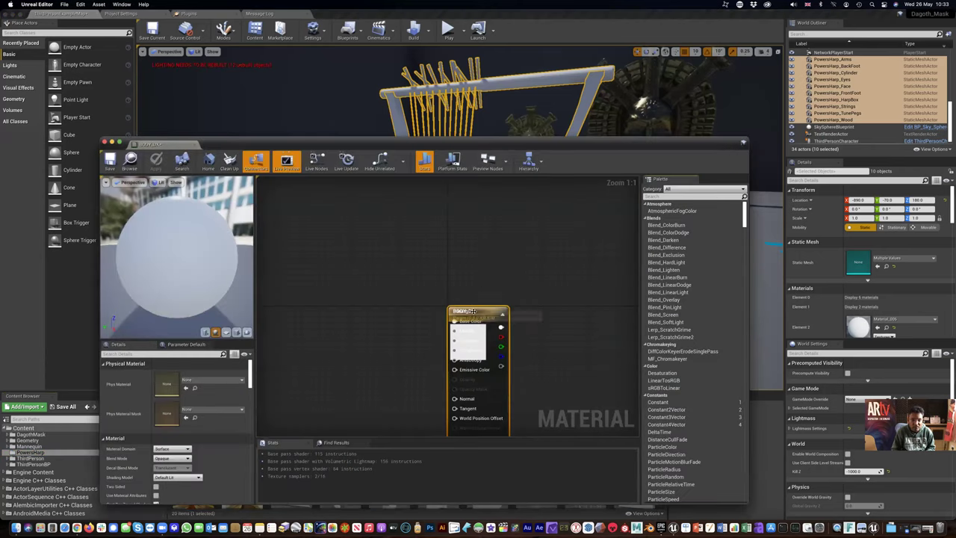
pyautogui.moveTo(472, 312); pyautogui.dragTo(446, 259)
pyautogui.press('Delete')
pyautogui.rightClick(417, 283)
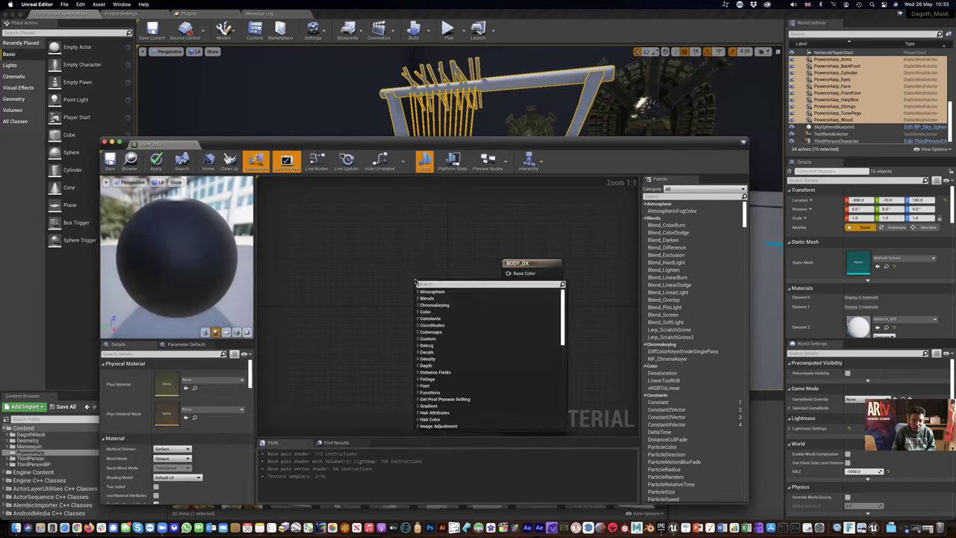
pyautogui.write('text')
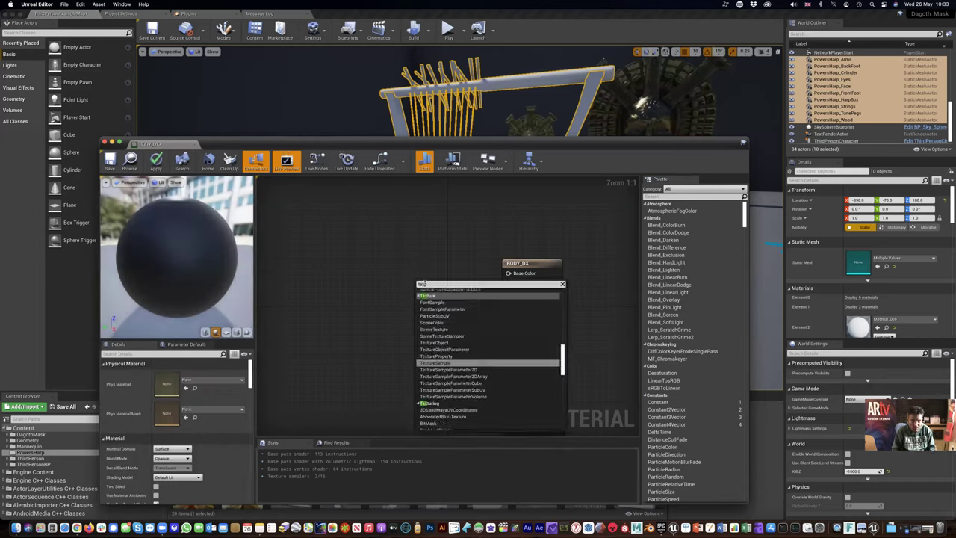
pyautogui.click(450, 363)
pyautogui.moveTo(435, 276); pyautogui.dragTo(429, 264)
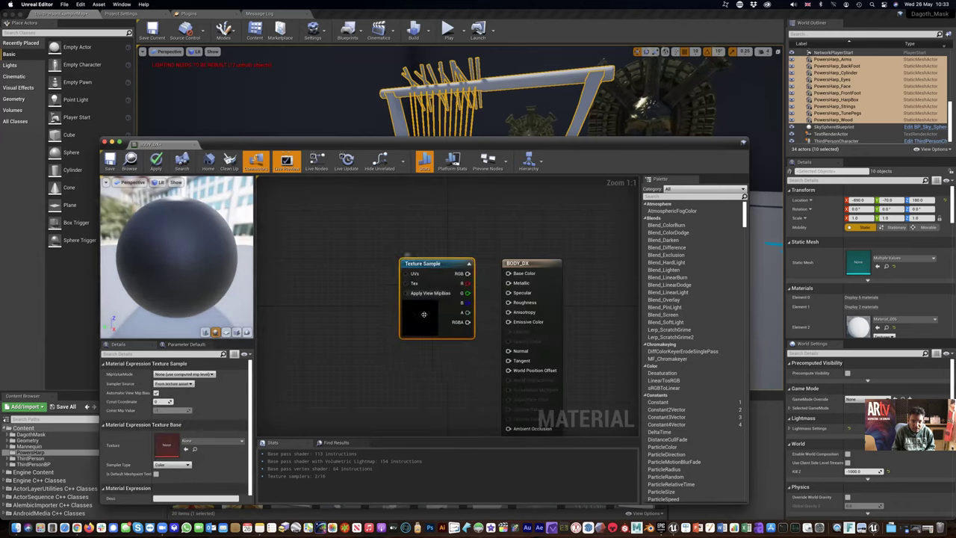
# - Assign PowersHarp_BODY_DX_BaseColor to the Texture Sample, connect its RGB output to Base Color, then save and close the BODY_DX material
pyautogui.click(189, 443)
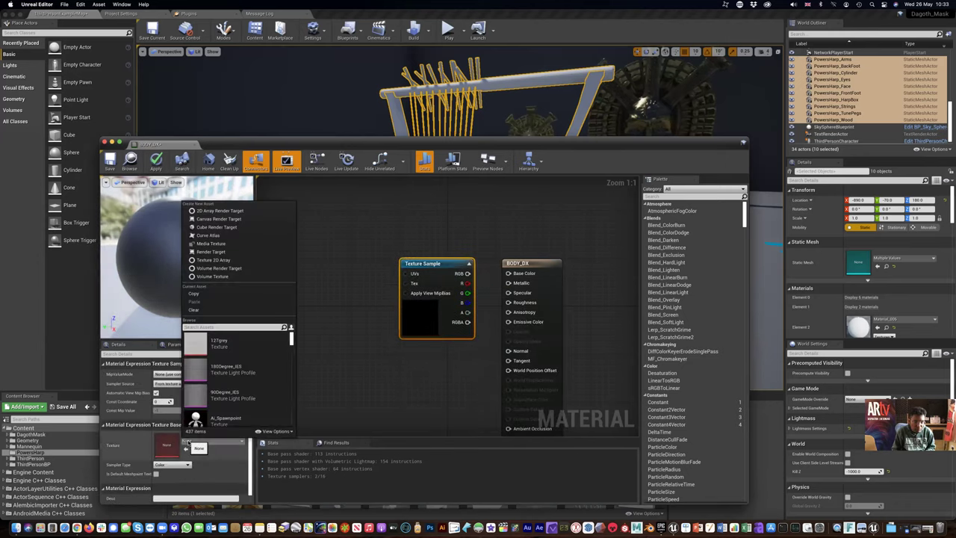
pyautogui.write('dx')
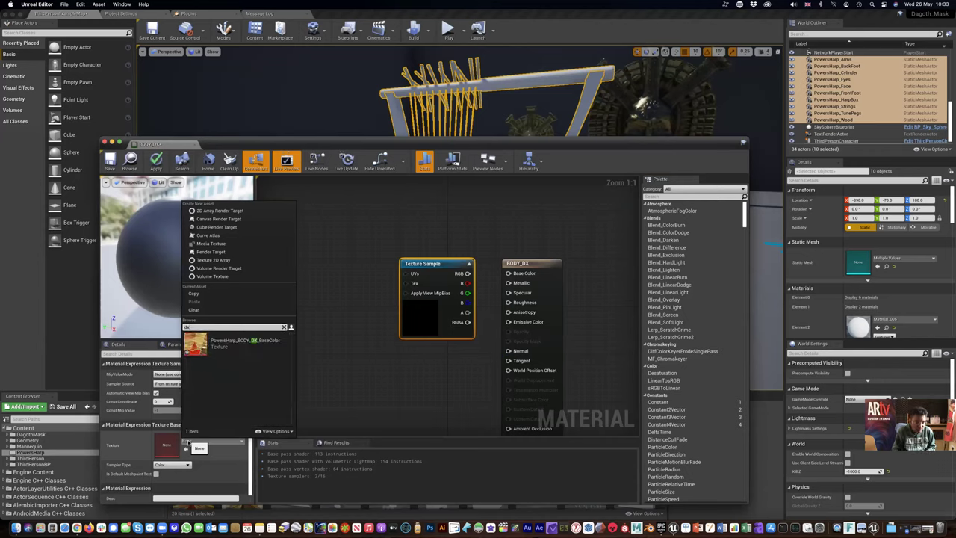
pyautogui.click(209, 340)
pyautogui.moveTo(467, 273); pyautogui.dragTo(508, 274)
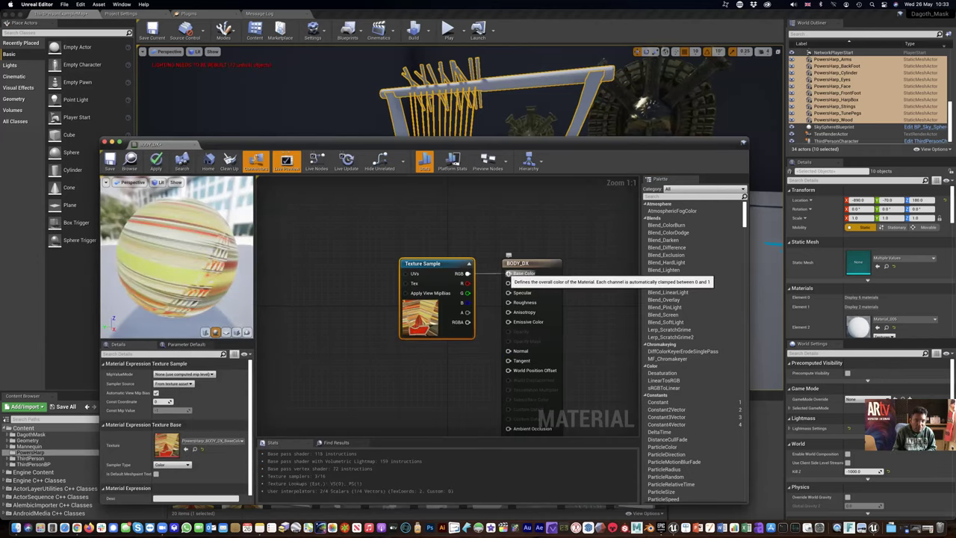
pyautogui.click(109, 160)
pyautogui.click(105, 142)
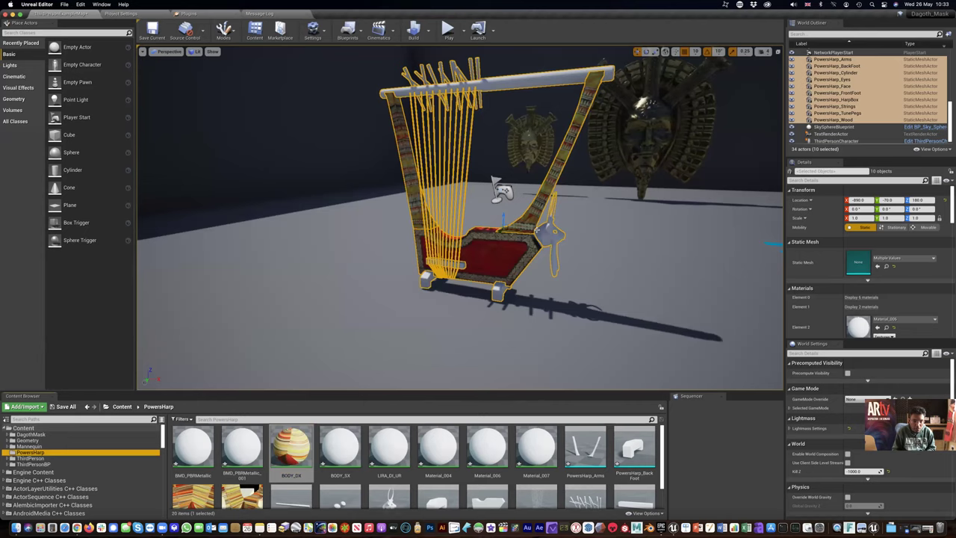
# - Open the BODY_SX material, remove the existing node from its graph and add a Texture Sample node
pyautogui.doubleClick(340, 448)
pyautogui.moveTo(472, 311); pyautogui.dragTo(404, 259)
pyautogui.press('Delete')
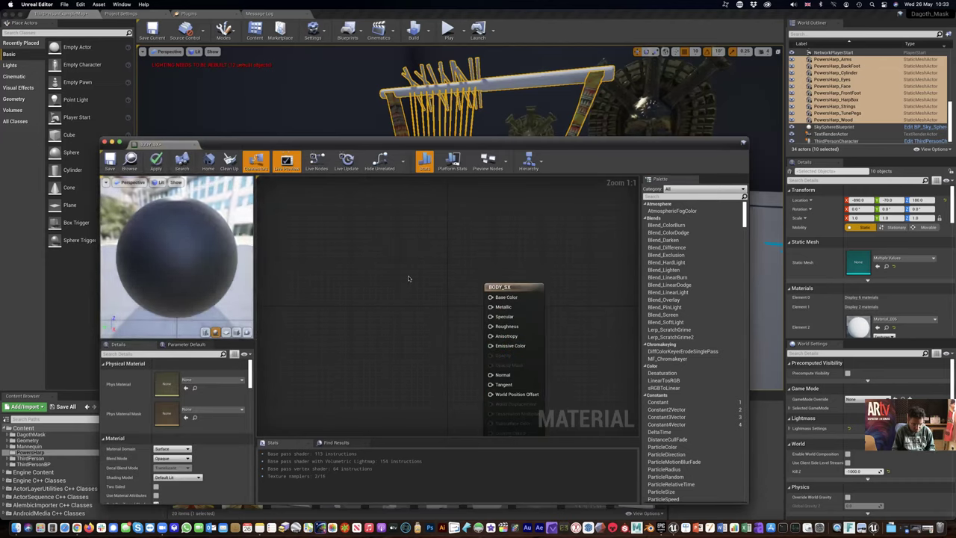
pyautogui.rightClick(406, 284)
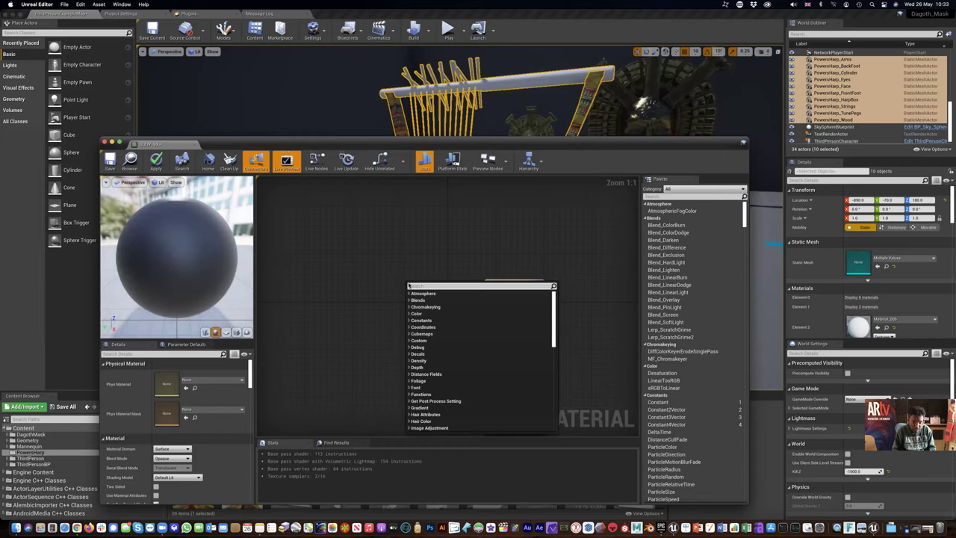
pyautogui.write('text')
pyautogui.click(439, 367)
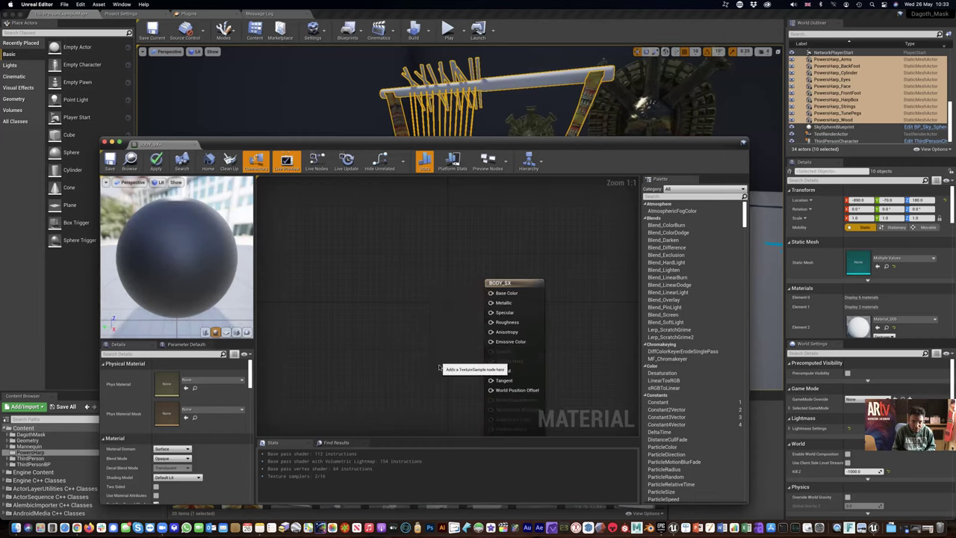
# - Assign PowersHarp_BODY_SX_BaseColor to the Texture Sample, connect its RGB output to Base Color, then save and close the BODY_SX material
pyautogui.click(216, 445)
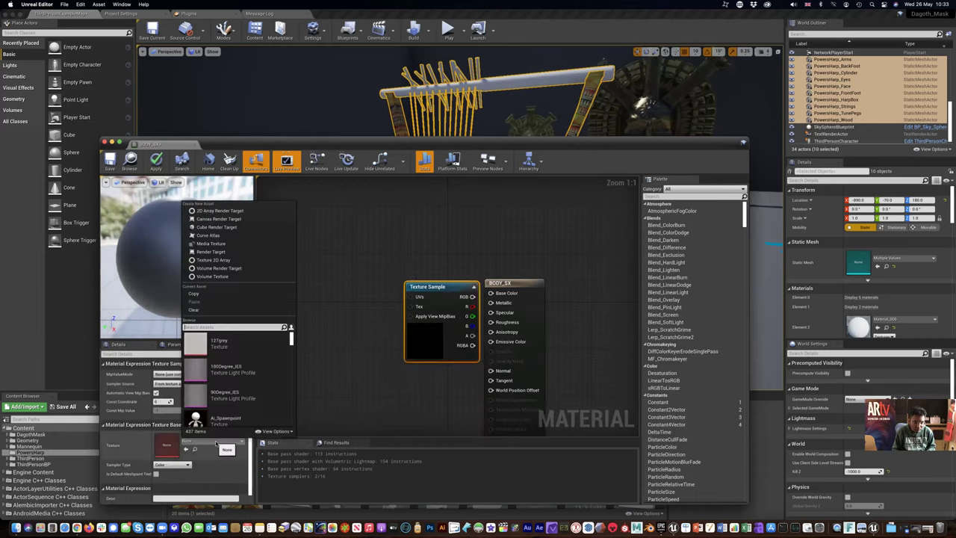
pyautogui.write('sx')
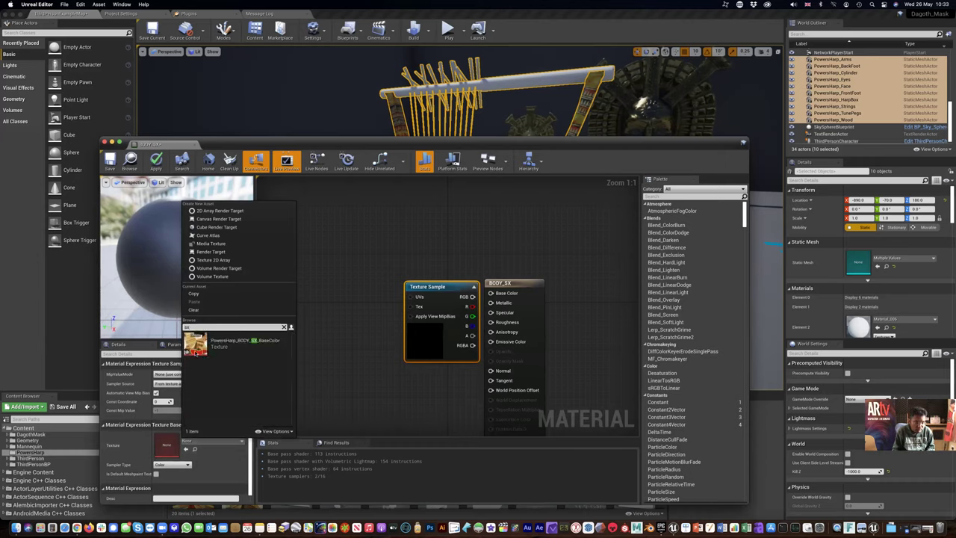
pyautogui.click(240, 345)
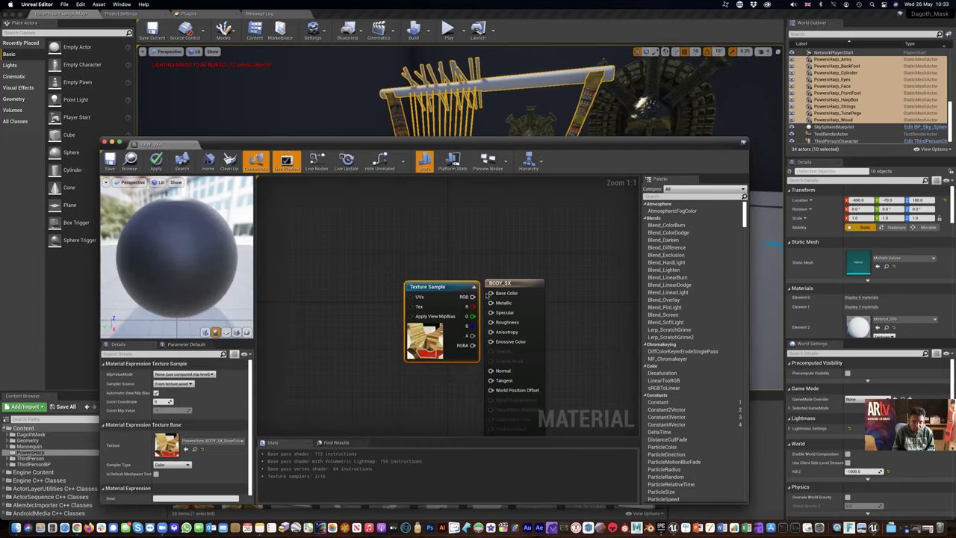
pyautogui.moveTo(472, 296); pyautogui.dragTo(412, 277)
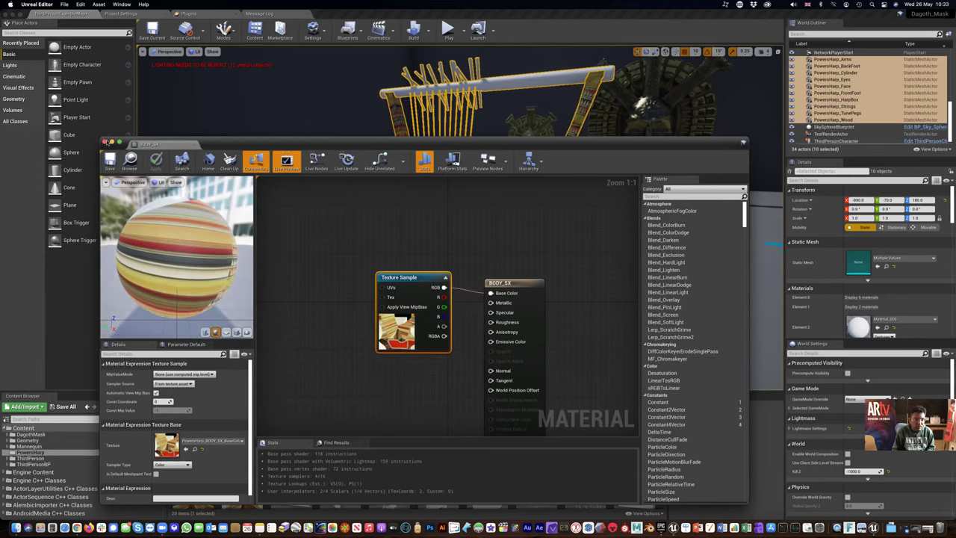
pyautogui.click(105, 143)
# - Enlarge the Content Browser and create a new folder named Texture inside PowersHarp
pyautogui.moveTo(460, 276); pyautogui.dragTo(497, 285, button='right')
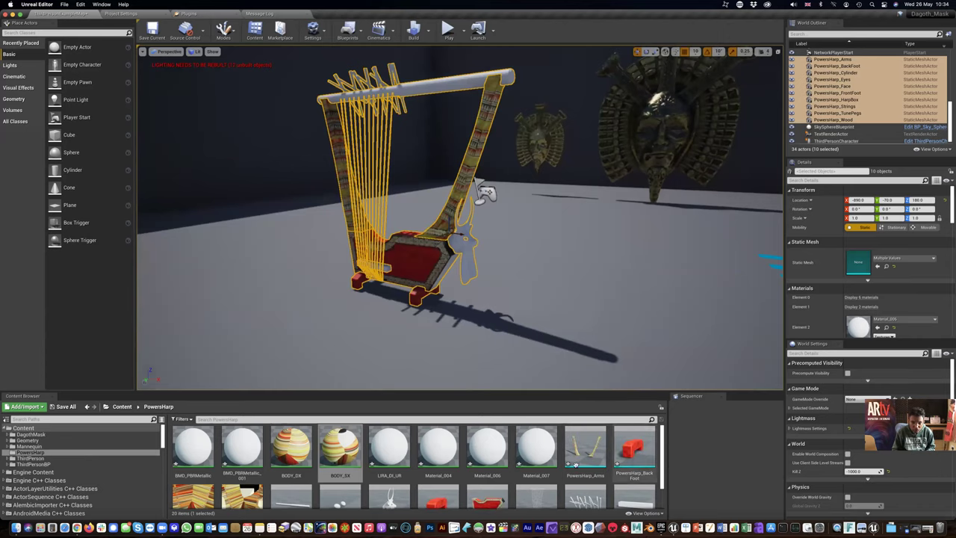
pyautogui.scroll(-1, 588, 440)
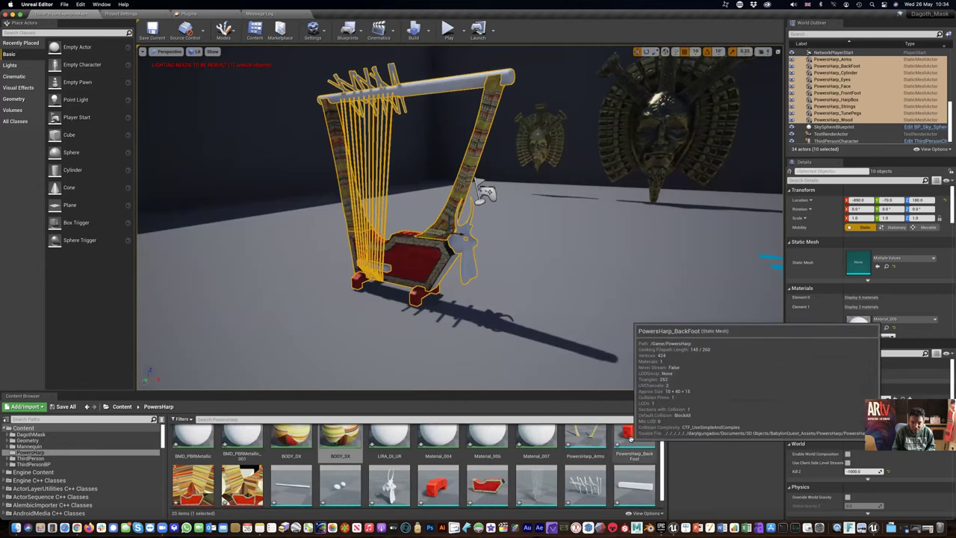
pyautogui.moveTo(620, 390); pyautogui.dragTo(617, 339)
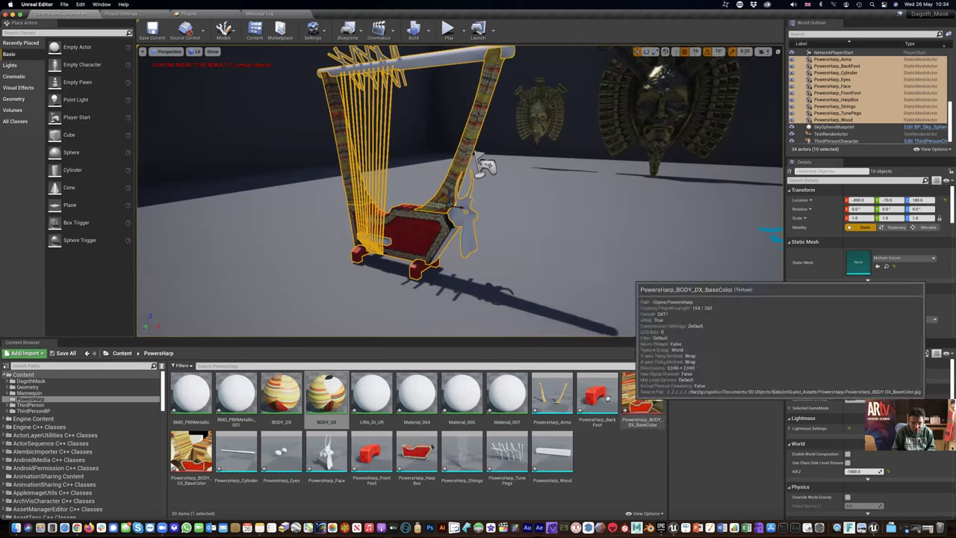
pyautogui.click(627, 457)
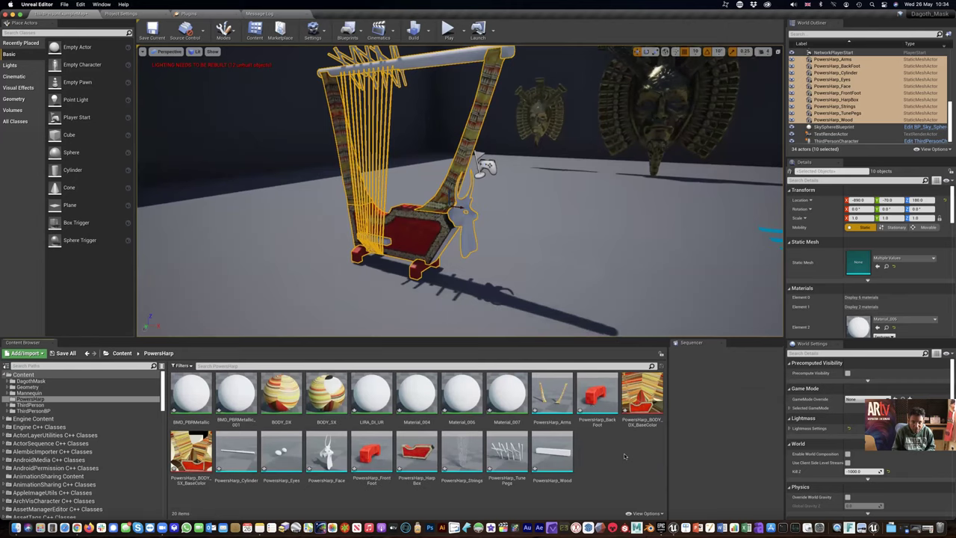
pyautogui.rightClick(623, 456)
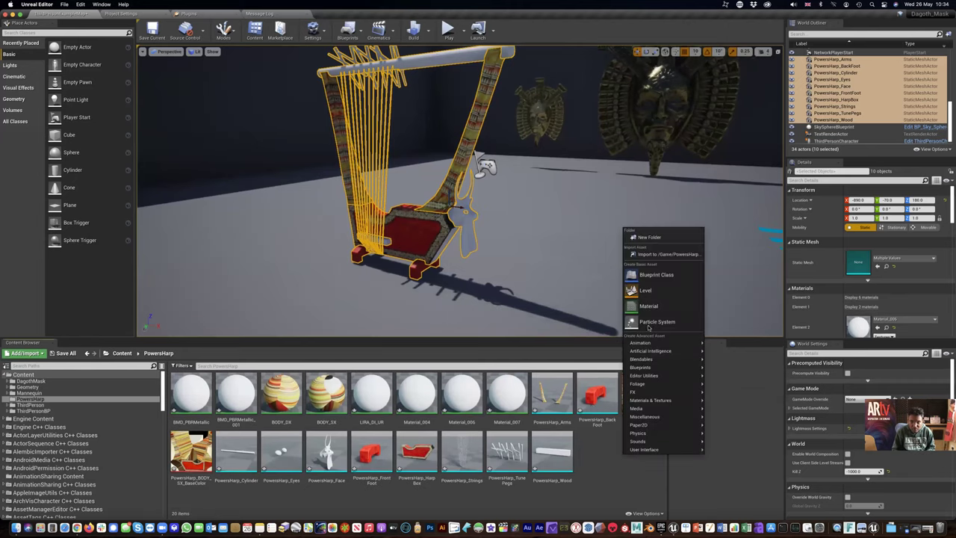
pyautogui.click(650, 237)
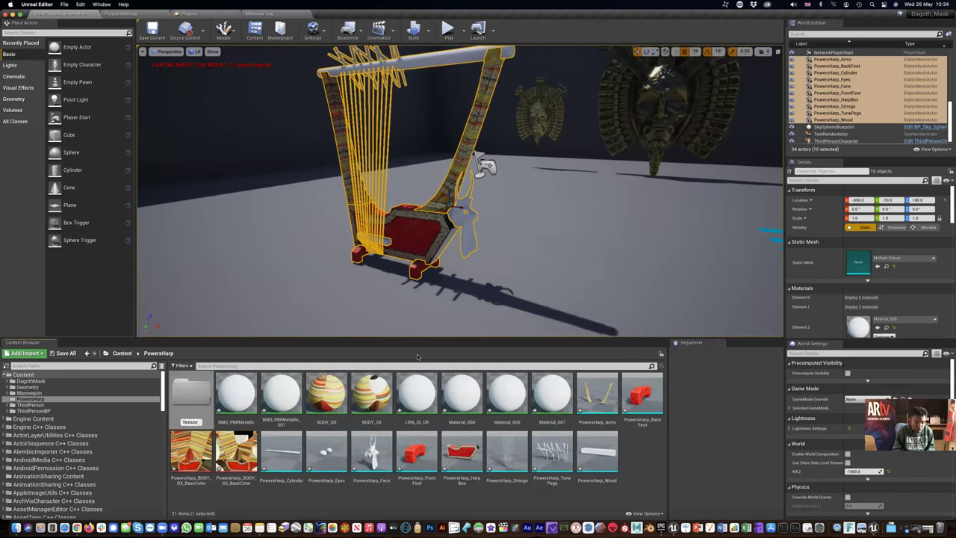
pyautogui.press('Return')
# - Move the PowersHarp_BODY_DX_BaseColor and PowersHarp_BODY_SX_BaseColor textures into the Texture folder
pyautogui.click(652, 451)
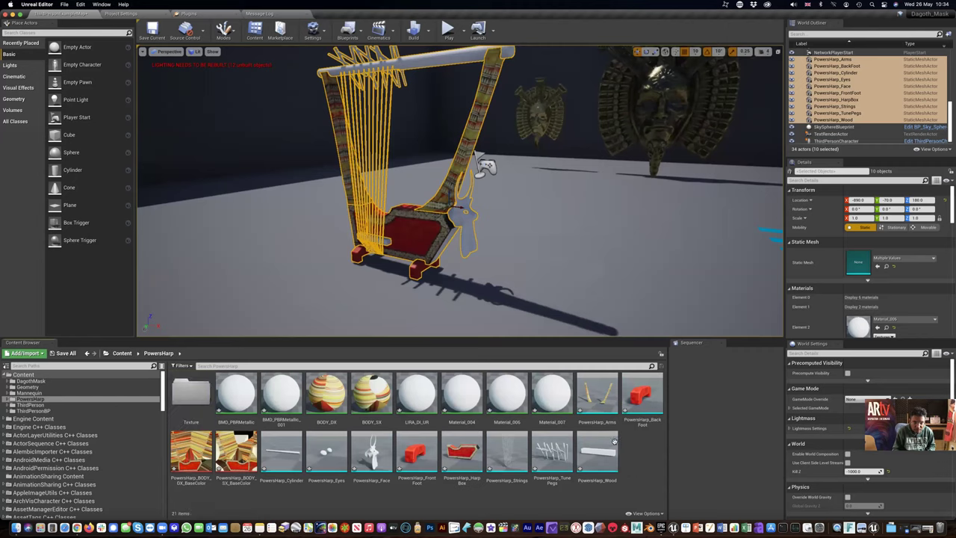
pyautogui.click(234, 459)
pyautogui.keyDown('shift'); pyautogui.click(190, 454); pyautogui.keyUp('shift')
pyautogui.moveTo(190, 455); pyautogui.dragTo(187, 395)
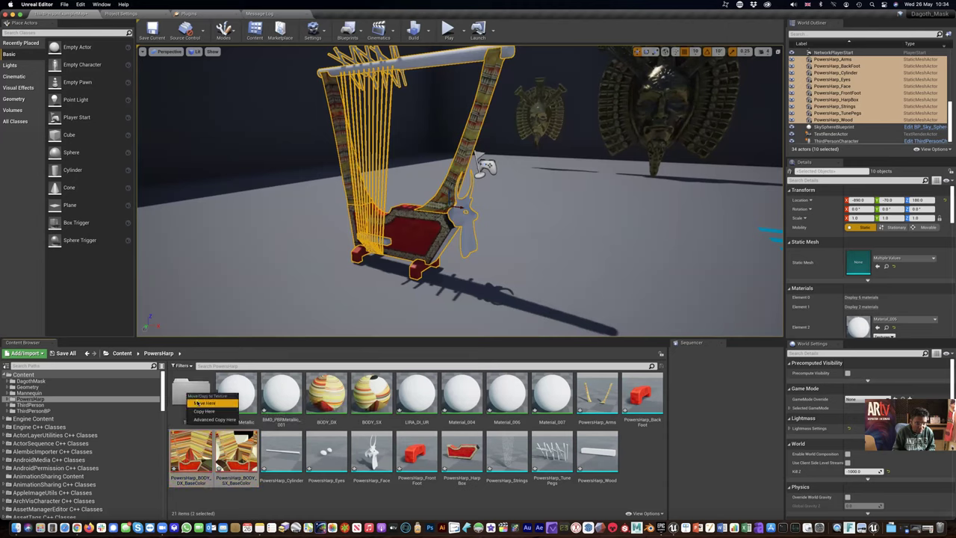
pyautogui.click(199, 403)
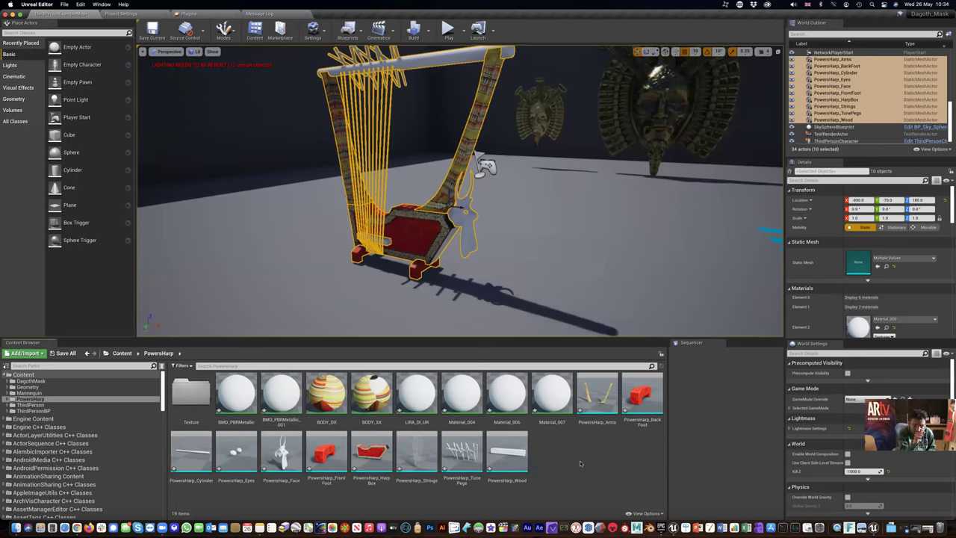
# - Open the PowersHarp_Face mesh to check which material it uses, and close it again
pyautogui.moveTo(281, 463)
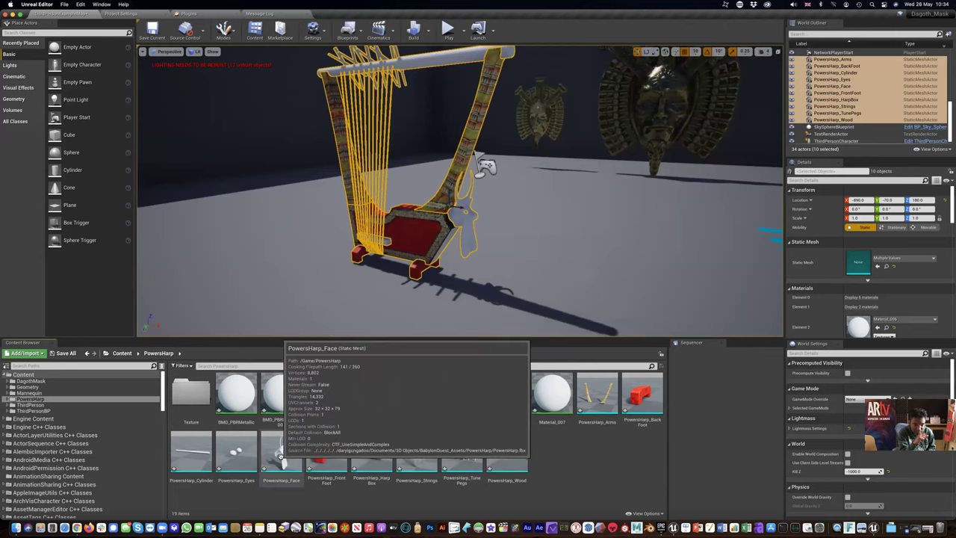
pyautogui.doubleClick(279, 457)
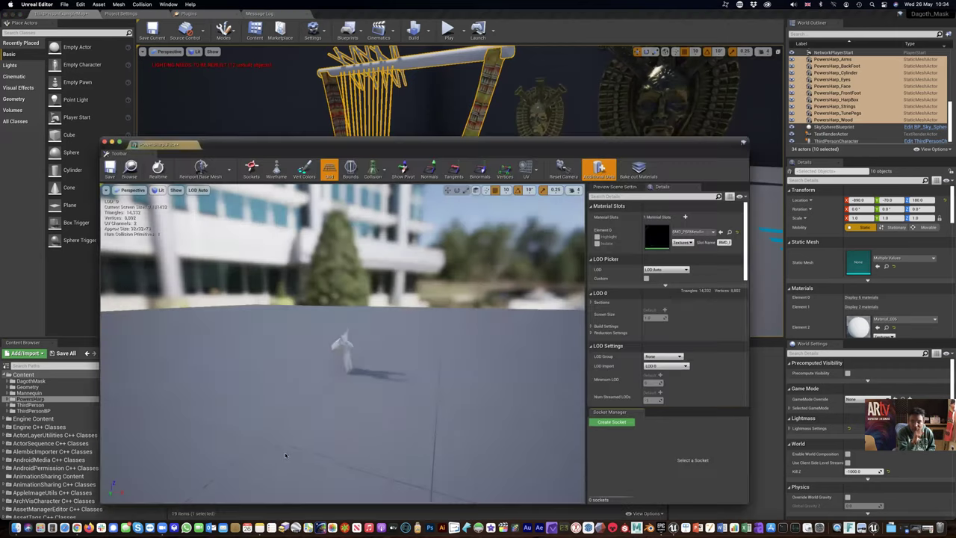
pyautogui.click(104, 141)
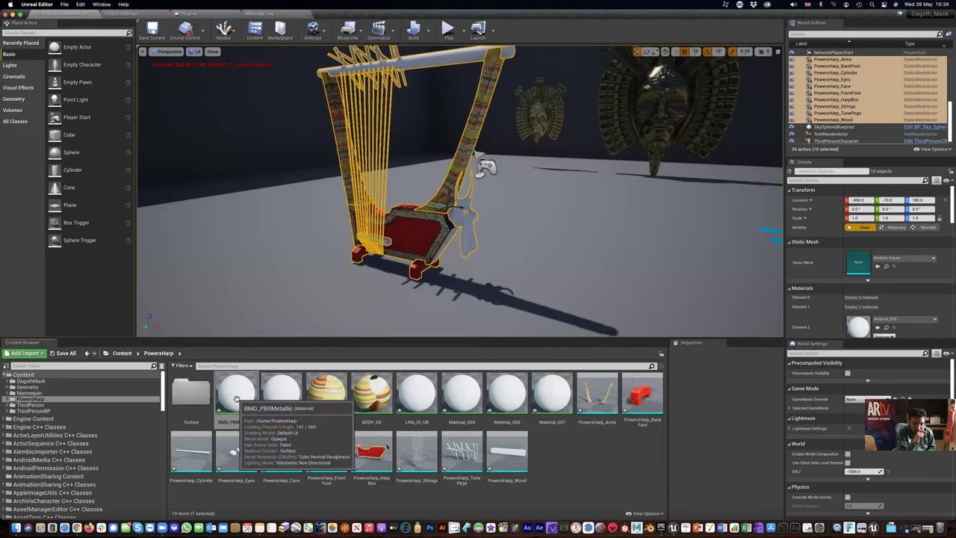
# - Import PowersHarp_Head_BaseColor, PowersHarp_Head_Normal and PowersHarp_Head_OcclusionRoughnessMetallic from Finder into the PowersHarp folder in Unreal
pyautogui.click(602, 445)
pyautogui.press('super+Tab')
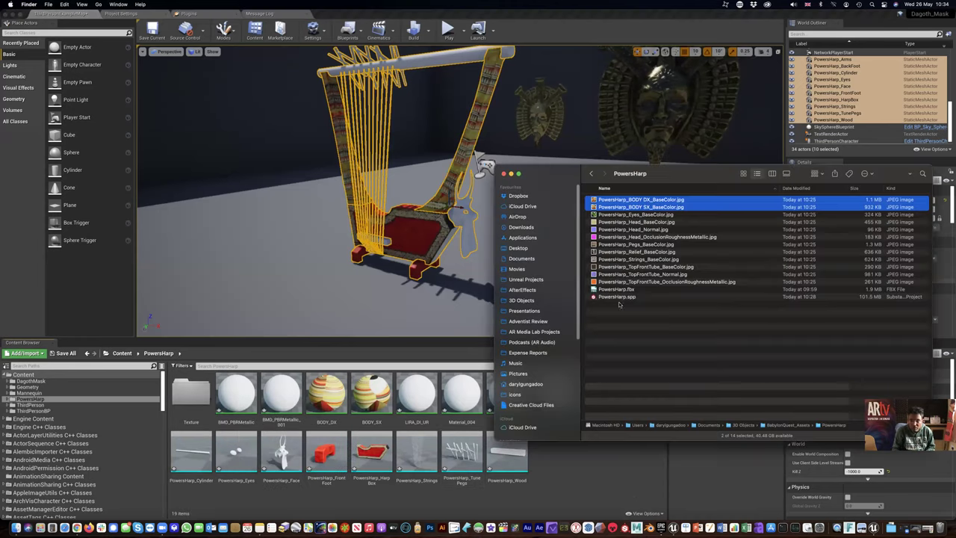
pyautogui.click(661, 223)
pyautogui.keyDown('shift'); pyautogui.click(664, 236); pyautogui.keyUp('shift')
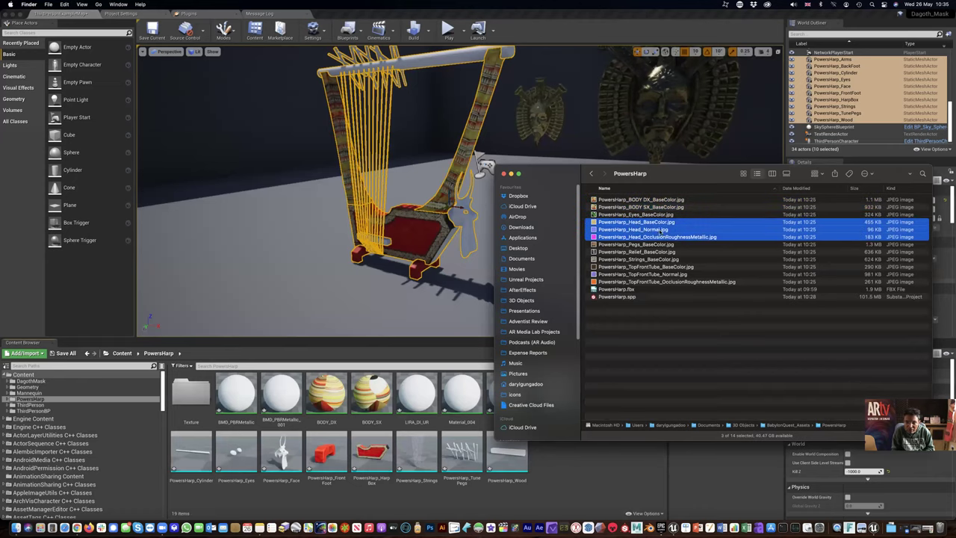
pyautogui.moveTo(674, 256); pyautogui.dragTo(620, 474)
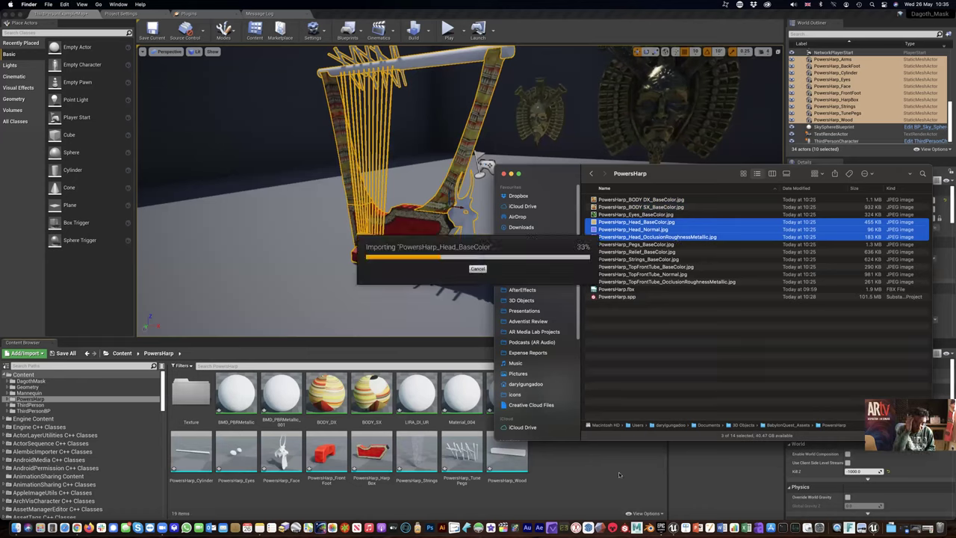
pyautogui.click(540, 501)
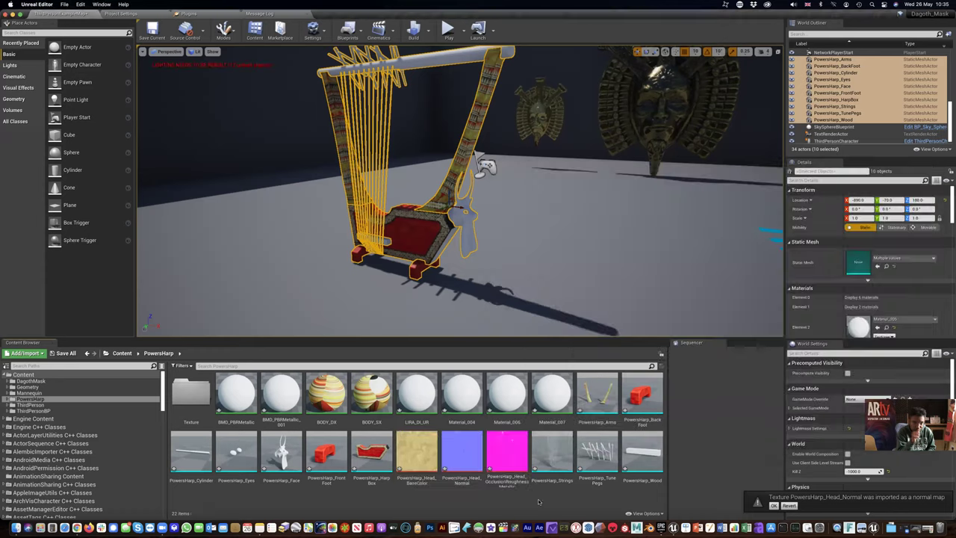
# - Open the BMD_PBRMetallic material and remove the existing input nodes from its graph
pyautogui.doubleClick(238, 398)
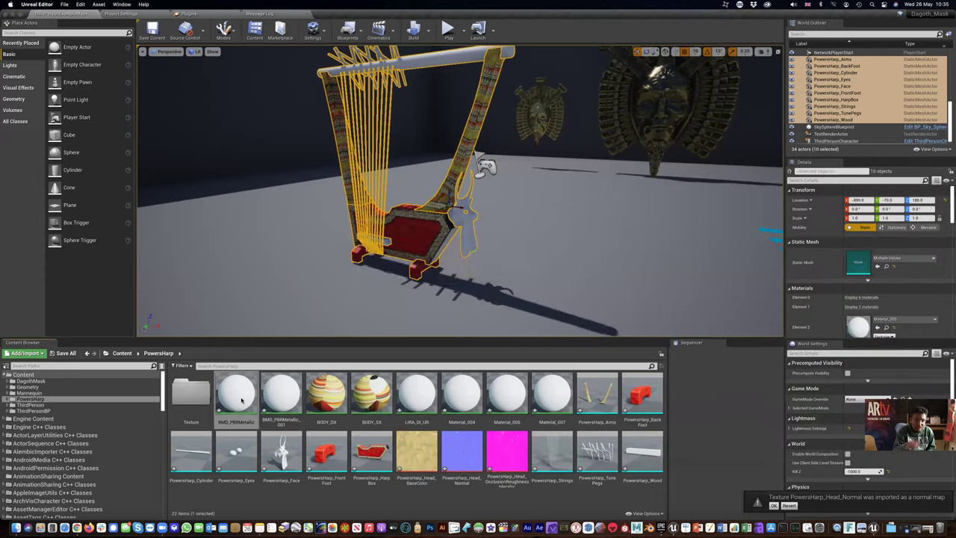
pyautogui.moveTo(534, 279); pyautogui.dragTo(545, 269)
pyautogui.moveTo(482, 311); pyautogui.dragTo(445, 263)
pyautogui.press('Delete')
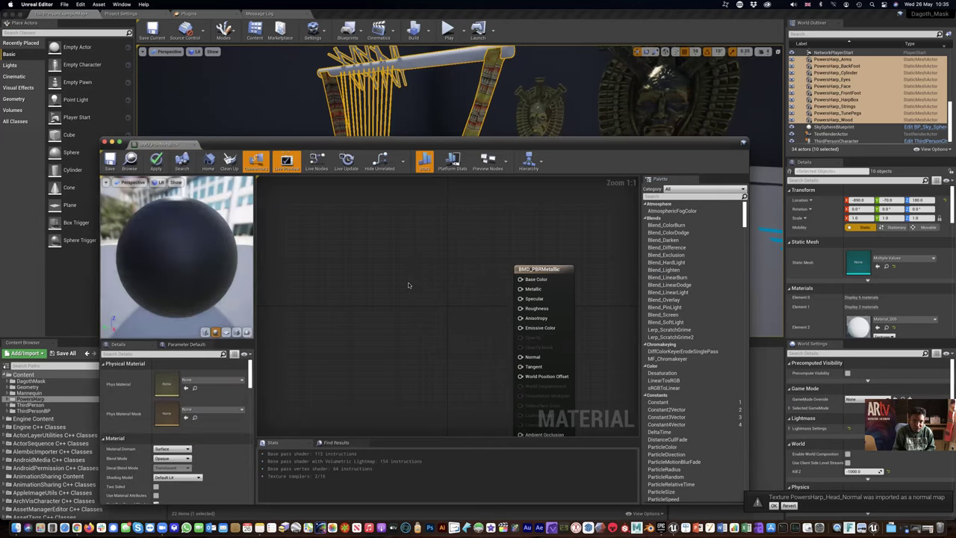
pyautogui.rightClick(408, 286)
pyautogui.write('text')
pyautogui.click(429, 307)
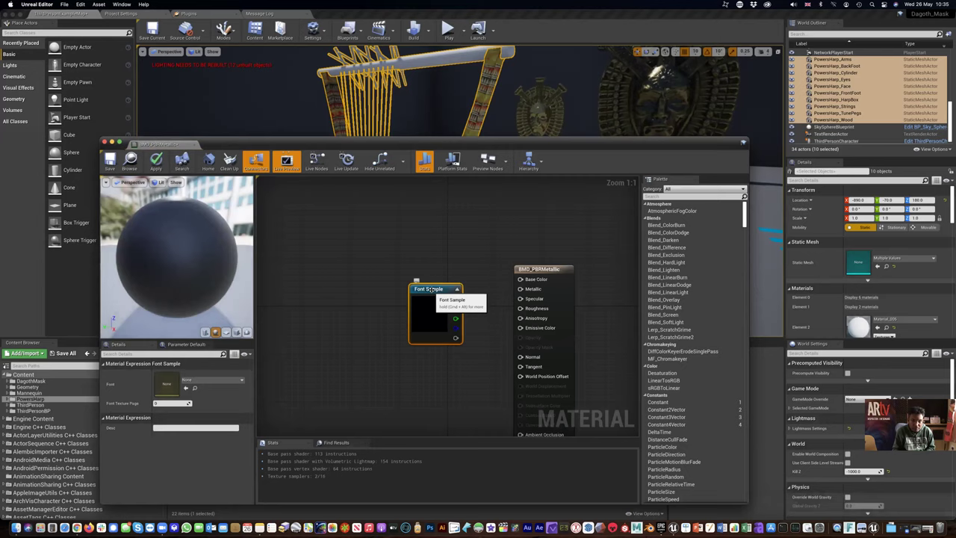
pyautogui.moveTo(430, 289); pyautogui.dragTo(415, 264)
pyautogui.click(191, 381)
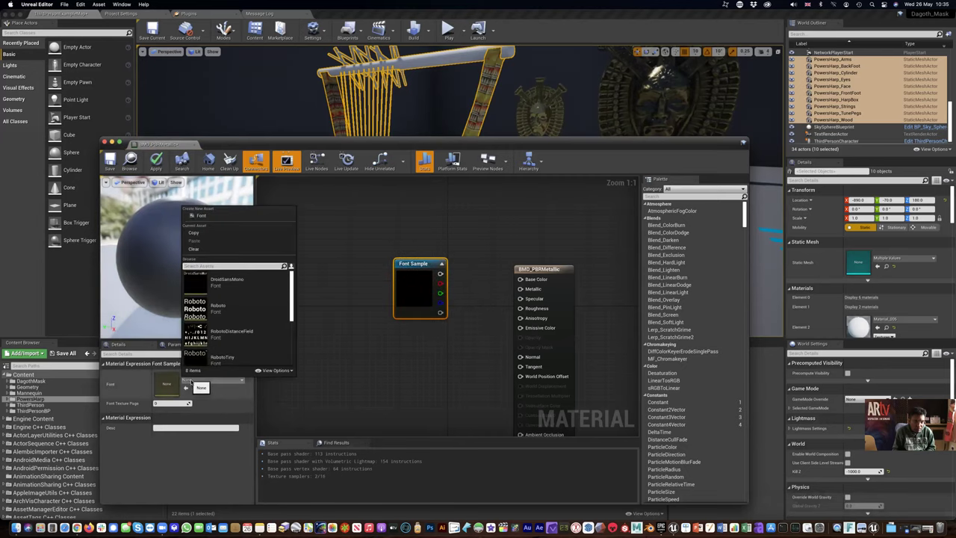
pyautogui.click(420, 279)
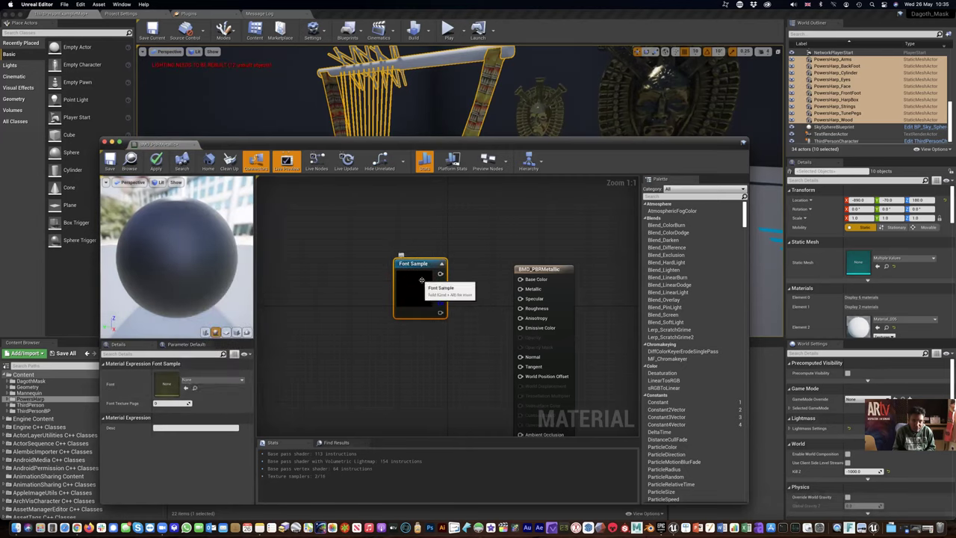
pyautogui.press('Delete')
# - Add a Texture Sample node, assign PowersHarp_Head_BaseColor to it and connect its RGB output to Base Color
pyautogui.rightClick(421, 286)
pyautogui.write('text')
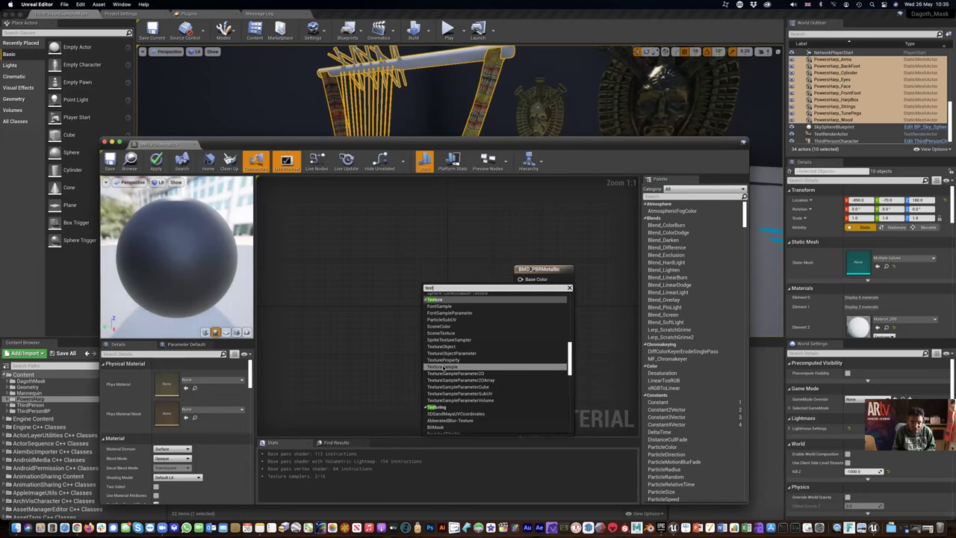
pyautogui.click(429, 348)
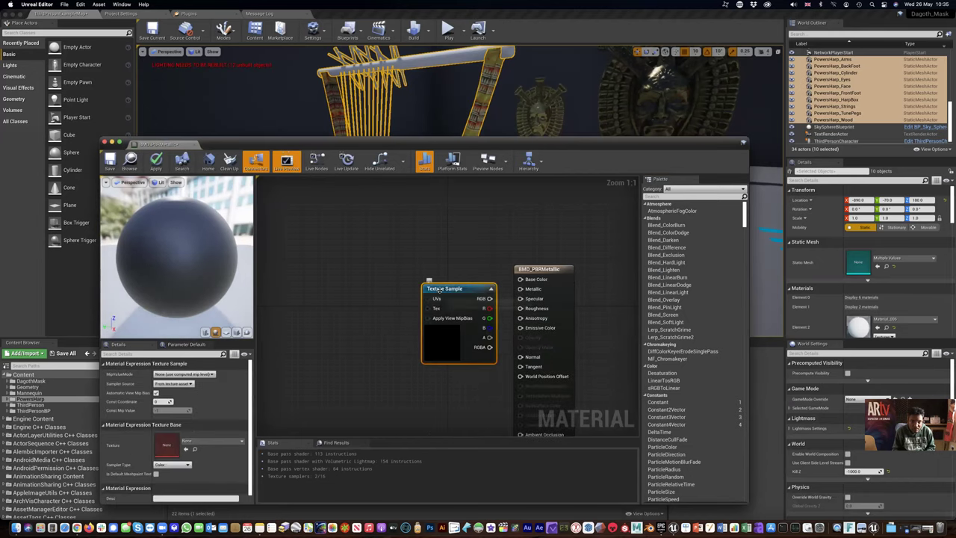
pyautogui.moveTo(433, 288); pyautogui.dragTo(429, 269)
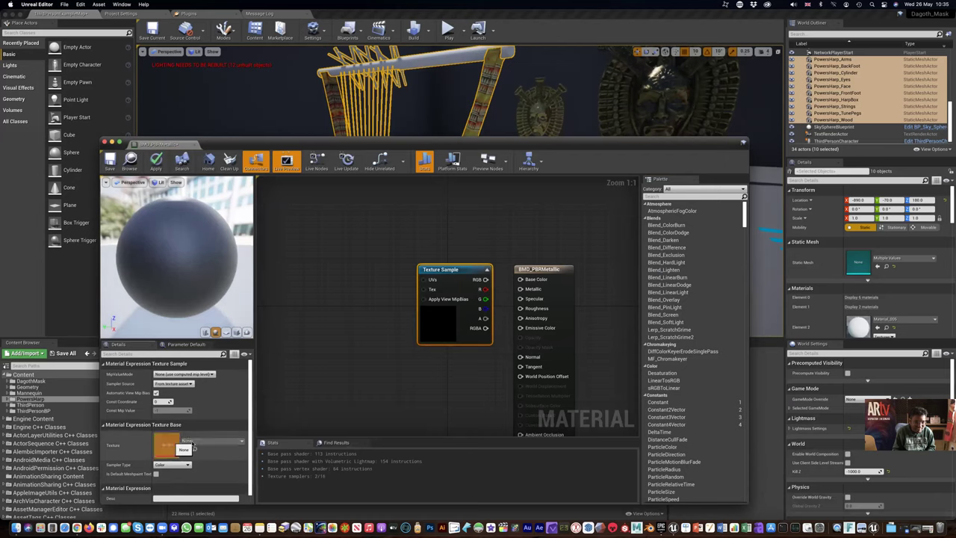
pyautogui.click(194, 443)
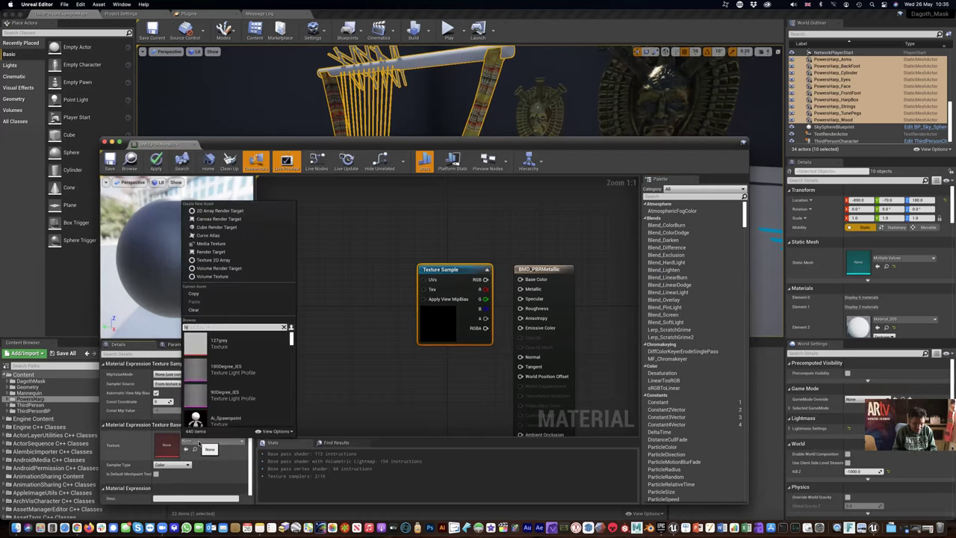
pyautogui.write('head')
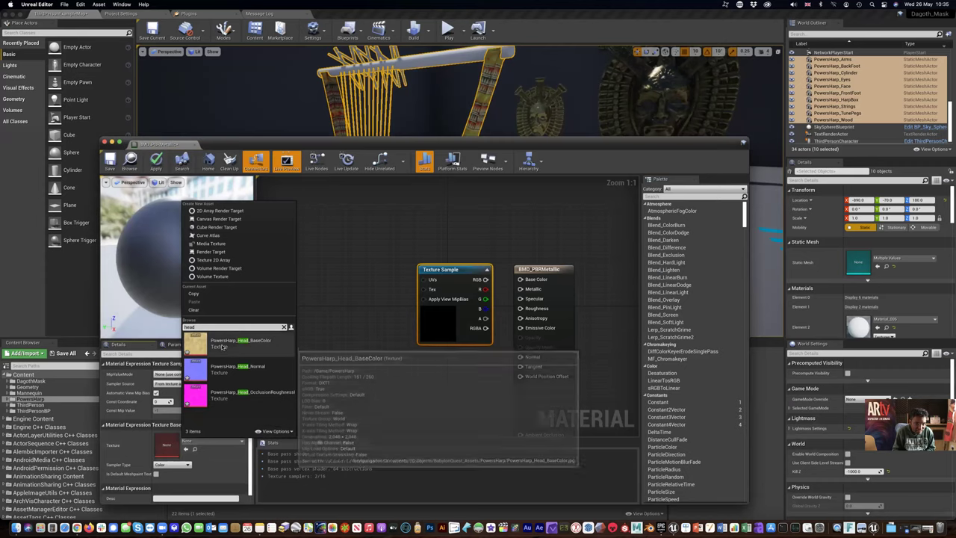
pyautogui.click(239, 342)
pyautogui.moveTo(486, 279); pyautogui.dragTo(518, 281)
# - Duplicate the Texture Sample twice and stack the three nodes in a column beside the material node
pyautogui.moveTo(451, 288); pyautogui.dragTo(444, 404)
pyautogui.press('super+v')
pyautogui.hotkey('ctrl', 'w')
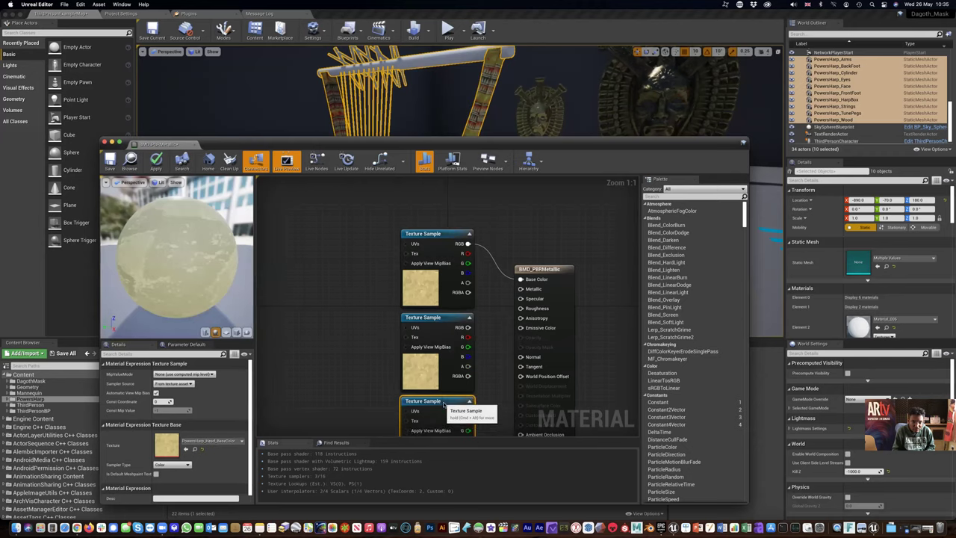
# - Assign PowersHarp_Head_Normal to the middle Texture Sample and connect its RGB output to Normal
pyautogui.click(439, 318)
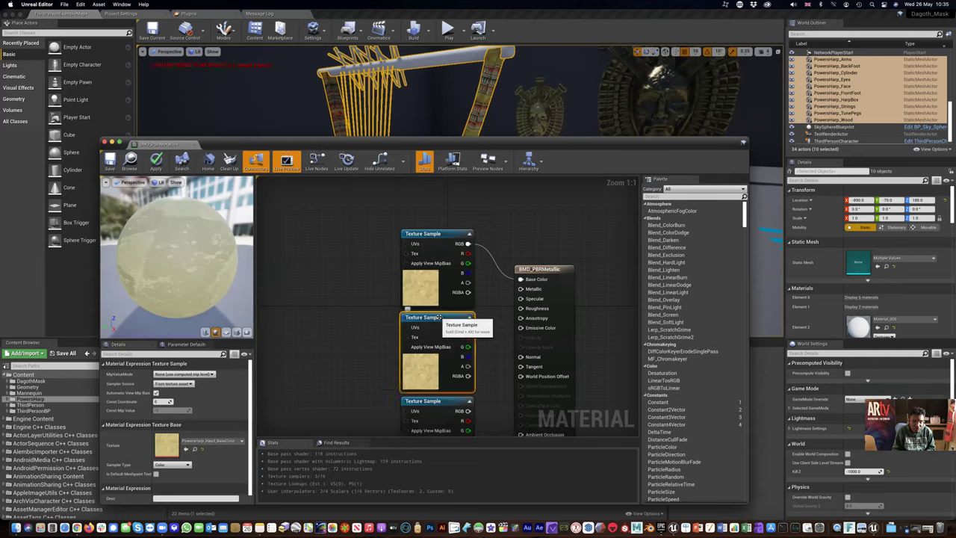
pyautogui.click(198, 441)
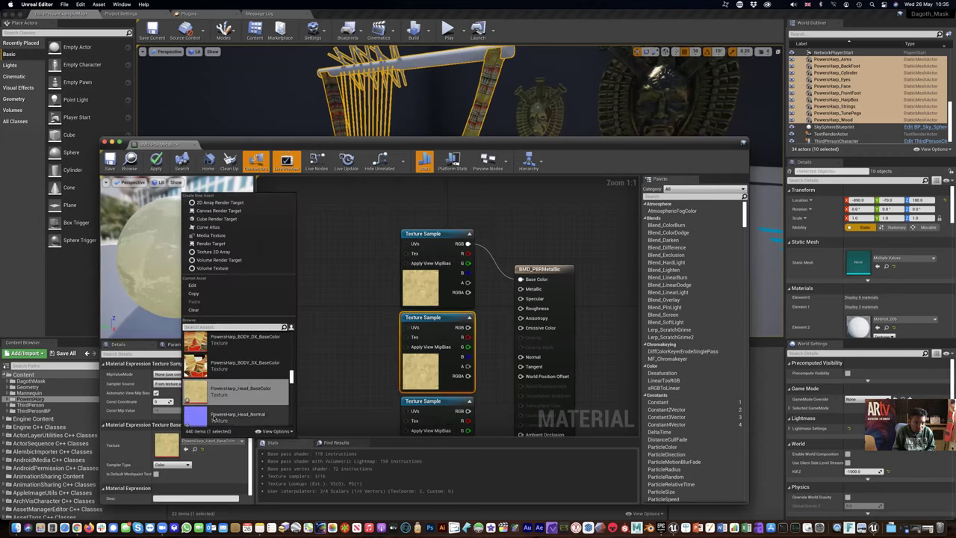
pyautogui.click(214, 415)
pyautogui.moveTo(468, 328); pyautogui.dragTo(492, 327)
pyautogui.moveTo(520, 357); pyautogui.dragTo(520, 358)
pyautogui.scroll(-2, 428, 352)
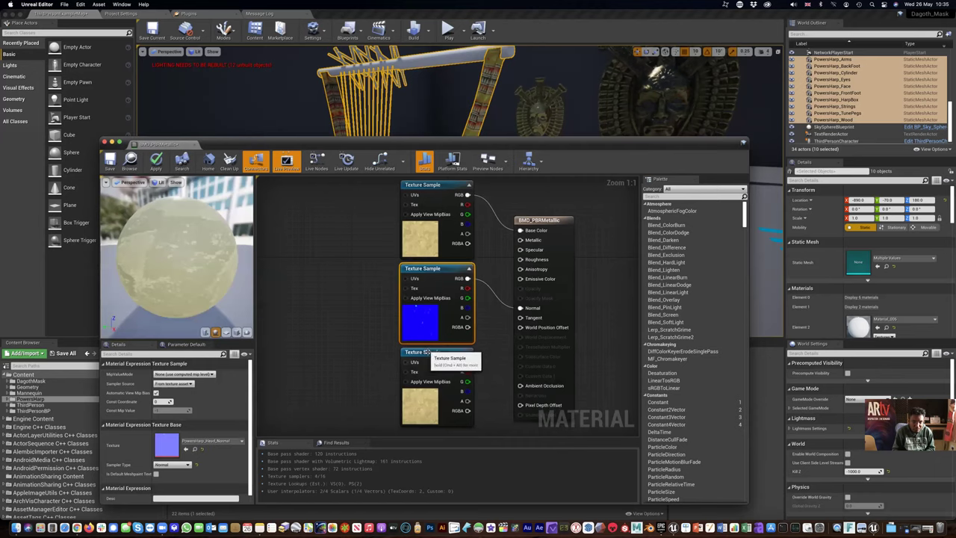
# - Assign PowersHarp_Head_OcclusionRoughnessMetallic to the lowest Texture Sample and connect its R output to Ambient Occlusion
pyautogui.click(428, 352)
pyautogui.click(203, 441)
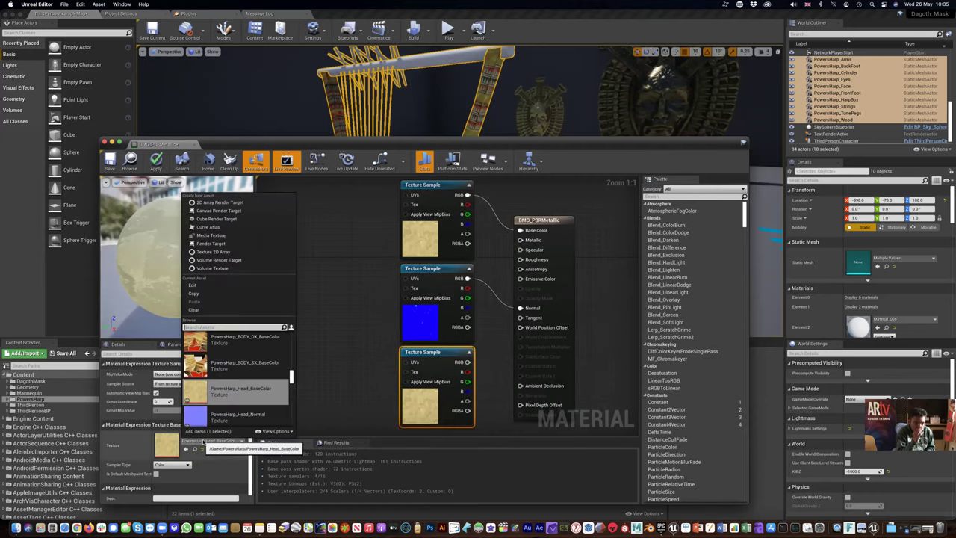
pyautogui.scroll(-3, 228, 374)
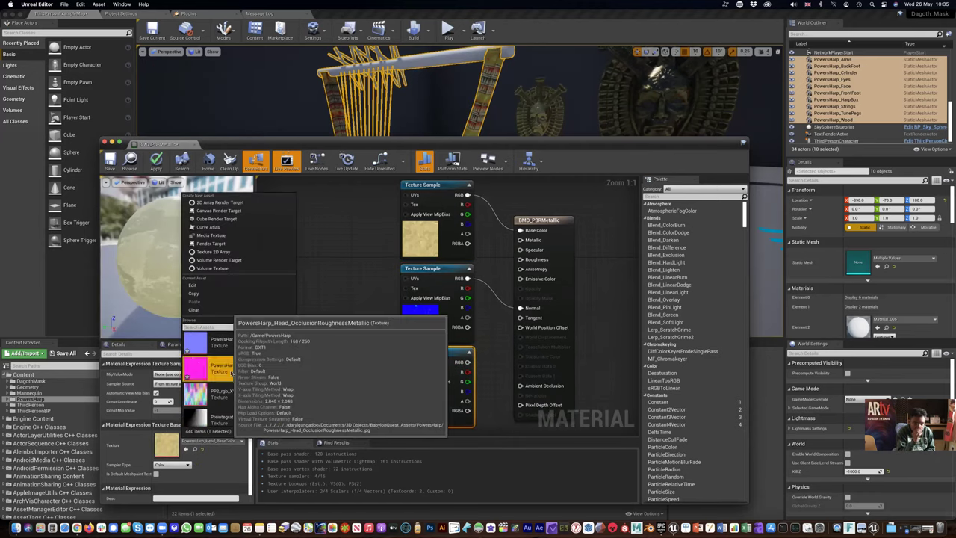
pyautogui.click(232, 372)
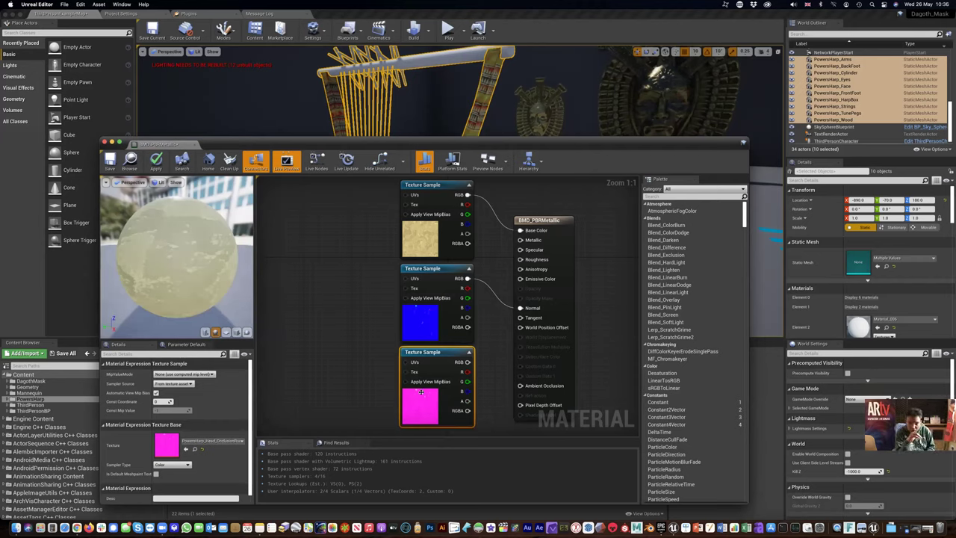
pyautogui.click(489, 386)
pyautogui.moveTo(467, 371); pyautogui.dragTo(521, 386)
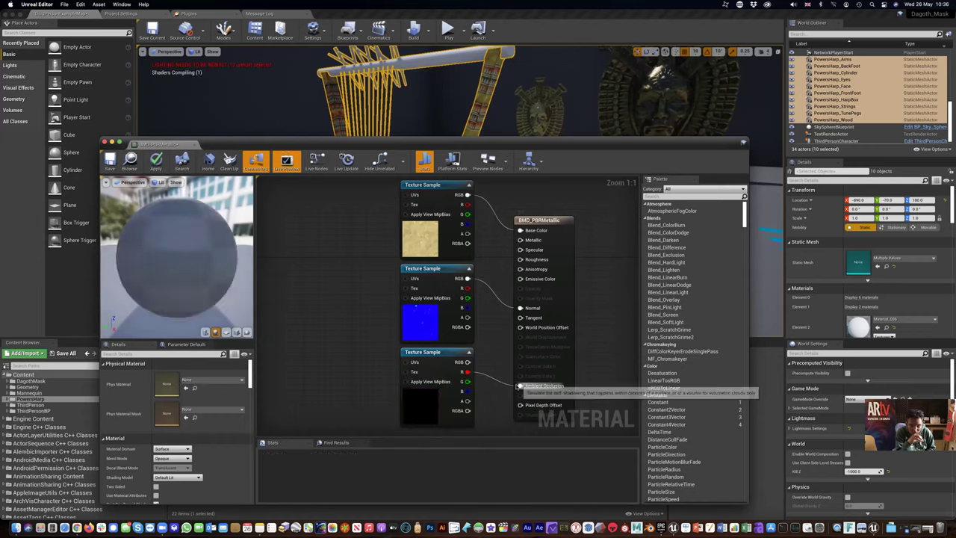
# - Connect the lowest Texture Sample's G output to Roughness and B output to Metallic, then save and close the material
pyautogui.click(423, 404)
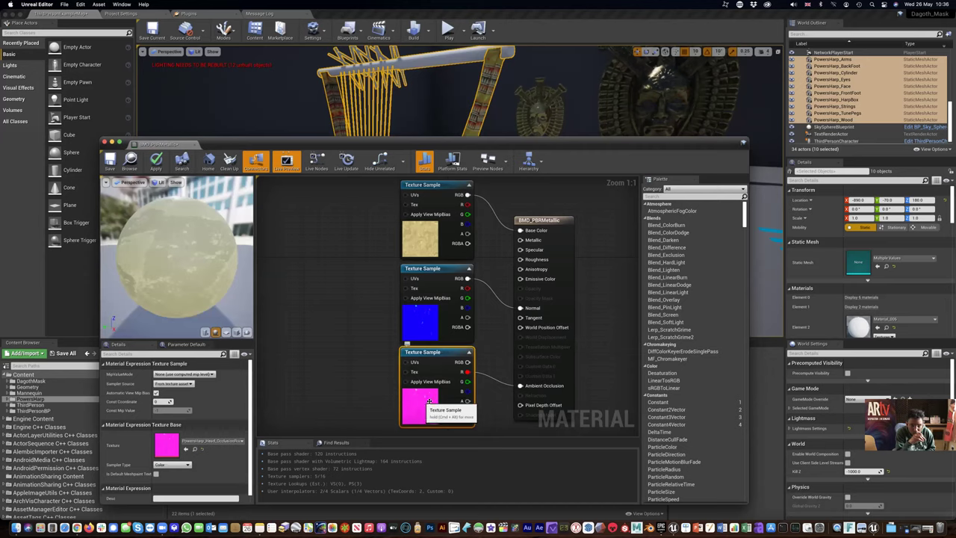
pyautogui.moveTo(466, 381); pyautogui.dragTo(522, 259)
pyautogui.moveTo(467, 390); pyautogui.dragTo(520, 240)
pyautogui.click(110, 161)
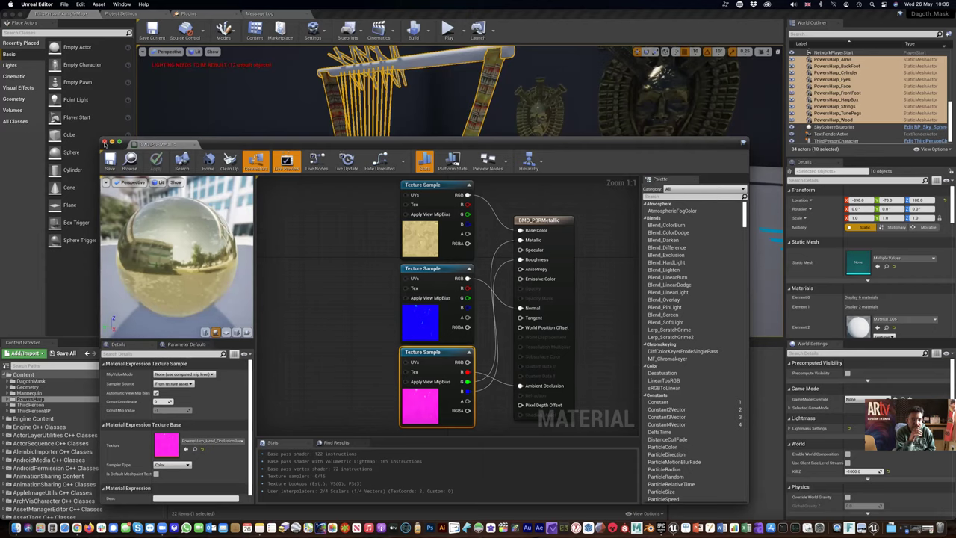
pyautogui.click(105, 141)
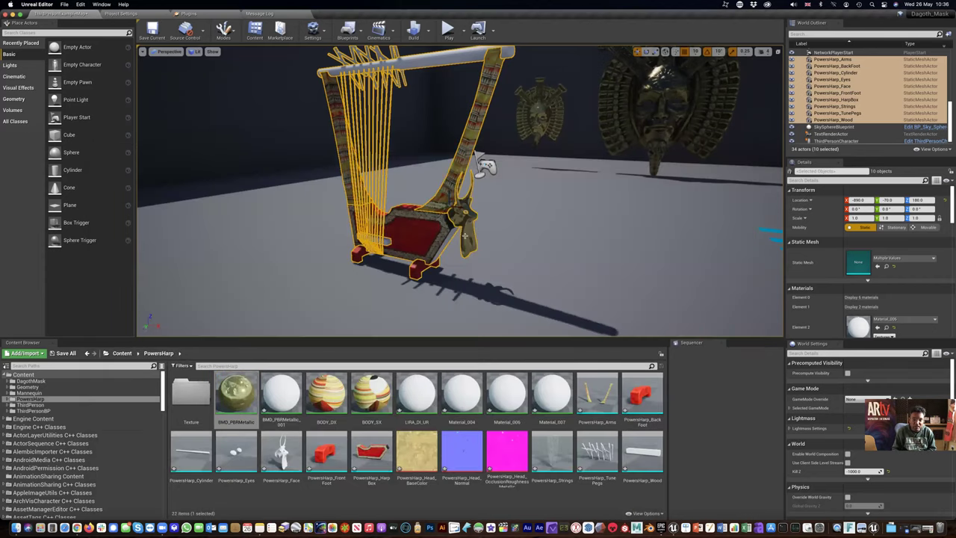
# - Select the harp's PowersHarp_Face mesh in the level and inspect its textured head up close from the front
pyautogui.click(543, 236)
pyautogui.click(663, 246)
pyautogui.moveTo(486, 260); pyautogui.dragTo(486, 259, button='right')
pyautogui.press('w')
pyautogui.keyDown('alt'); pyautogui.moveTo(487, 259); pyautogui.dragTo(486, 259); pyautogui.keyUp('alt')
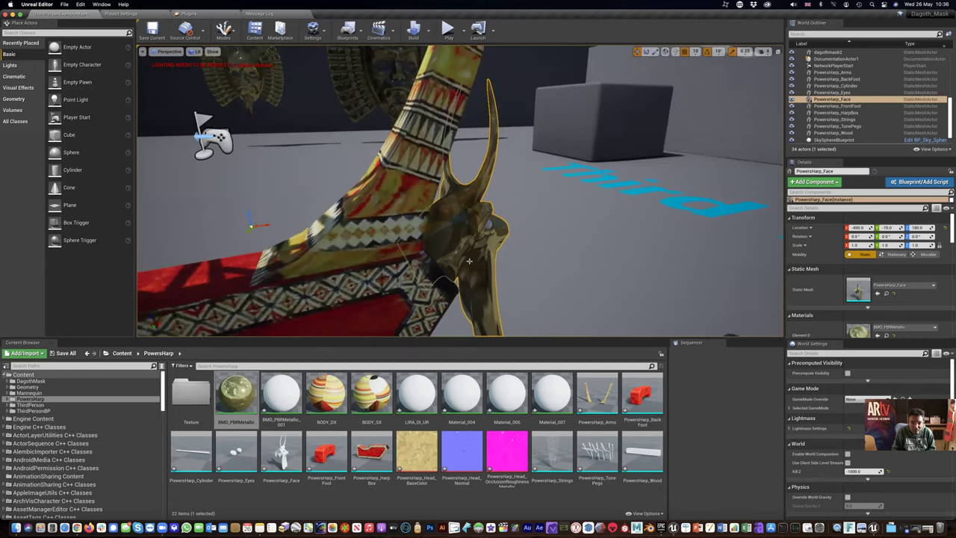
pyautogui.keyDown('alt'); pyautogui.moveTo(452, 254); pyautogui.dragTo(451, 254); pyautogui.keyUp('alt')
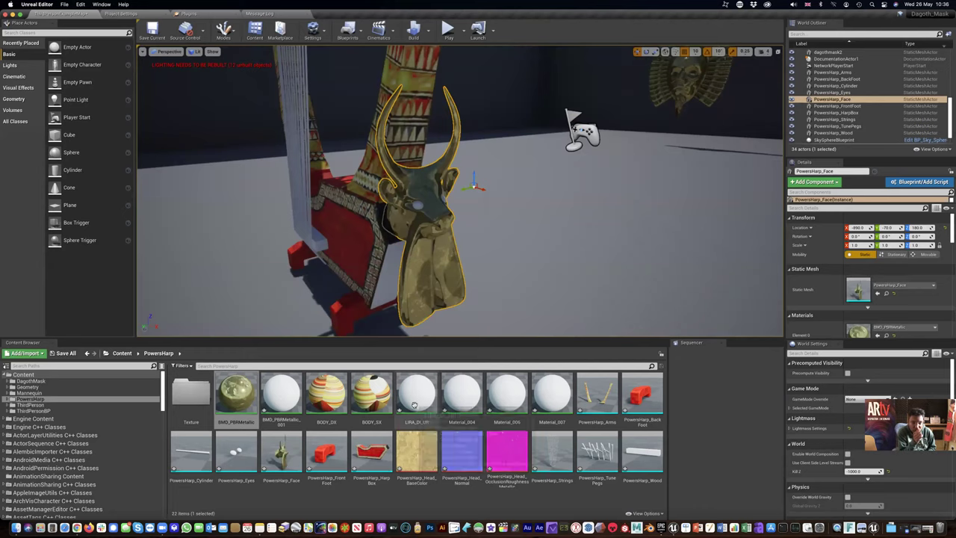
# - Open the PowersHarp_Eyes mesh to check its assigned material, close it and locate that material in the PowersHarp folder
pyautogui.doubleClick(235, 461)
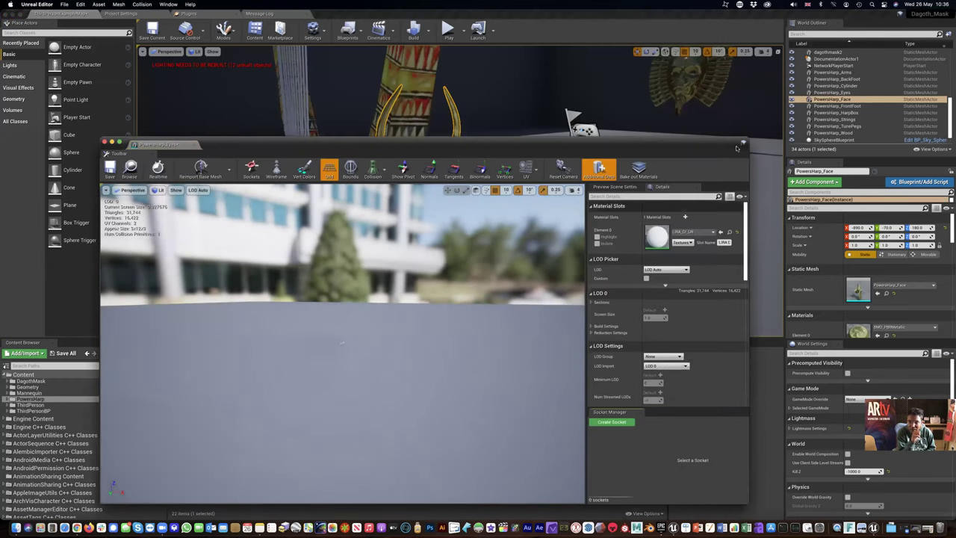
pyautogui.click(106, 142)
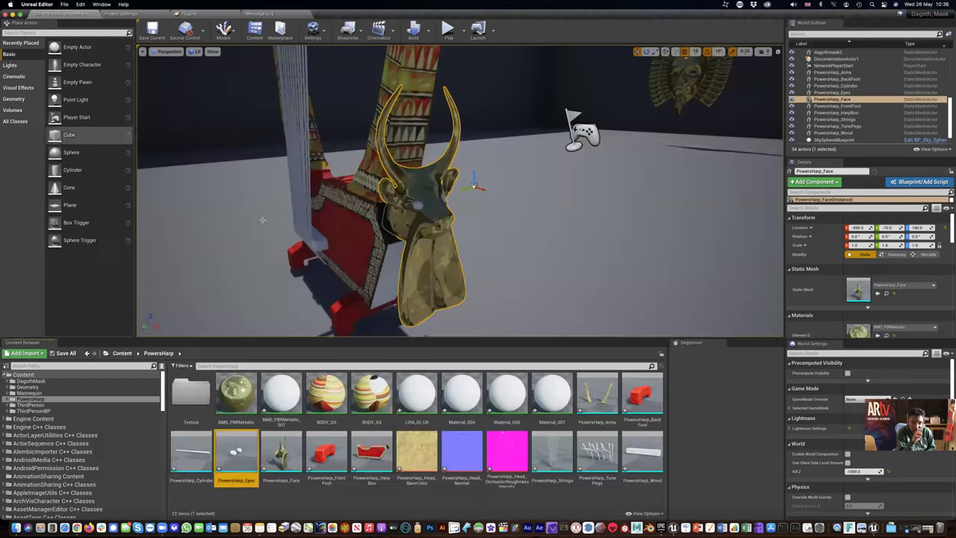
pyautogui.click(413, 401)
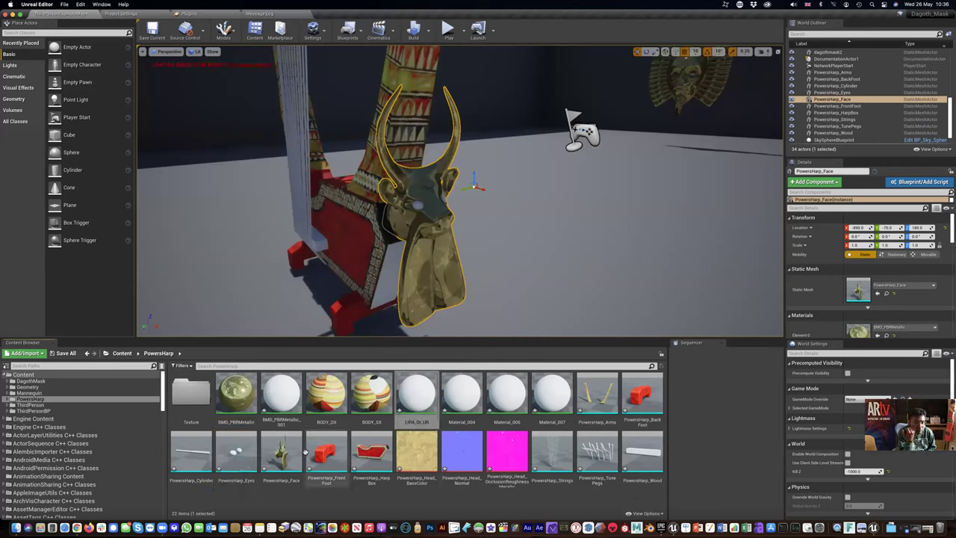
# - Rename the BMD_PBRMetallic material in the PowersHarp folder to HarpHead
pyautogui.click(236, 396)
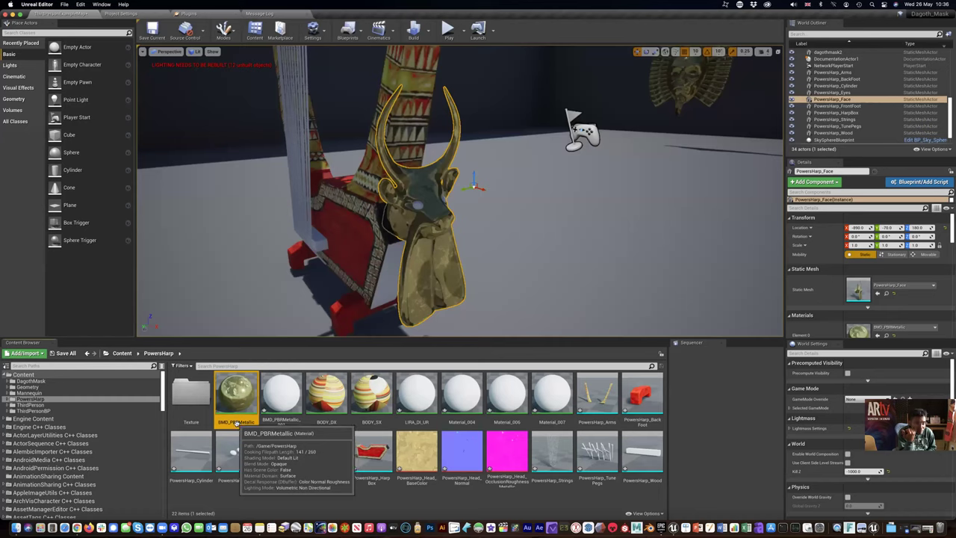
pyautogui.click(236, 422)
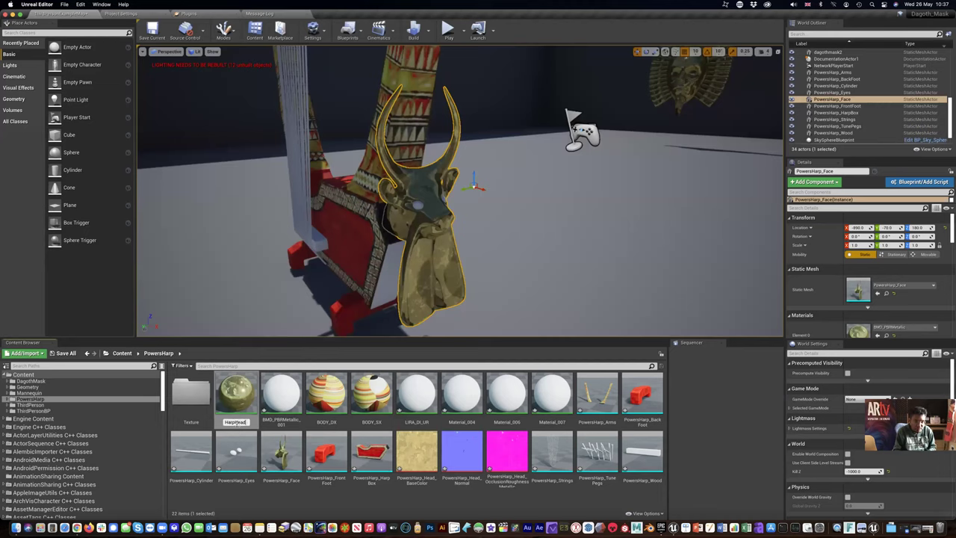
pyautogui.write('HarpHead')
pyautogui.press('Return')
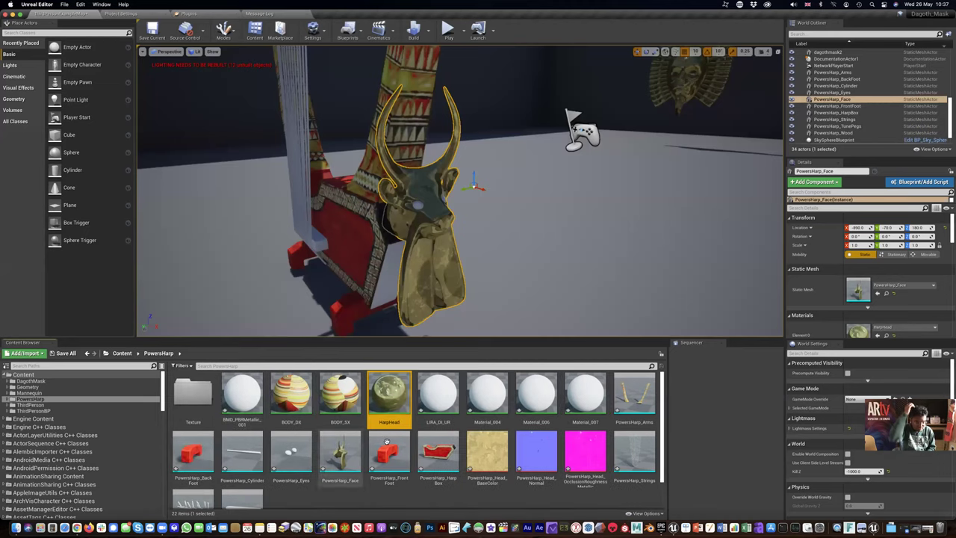
# - Rename the BODY_DX and BODY_SX materials to HarpBODY_DX and HarpBODY_SX
pyautogui.click(290, 421)
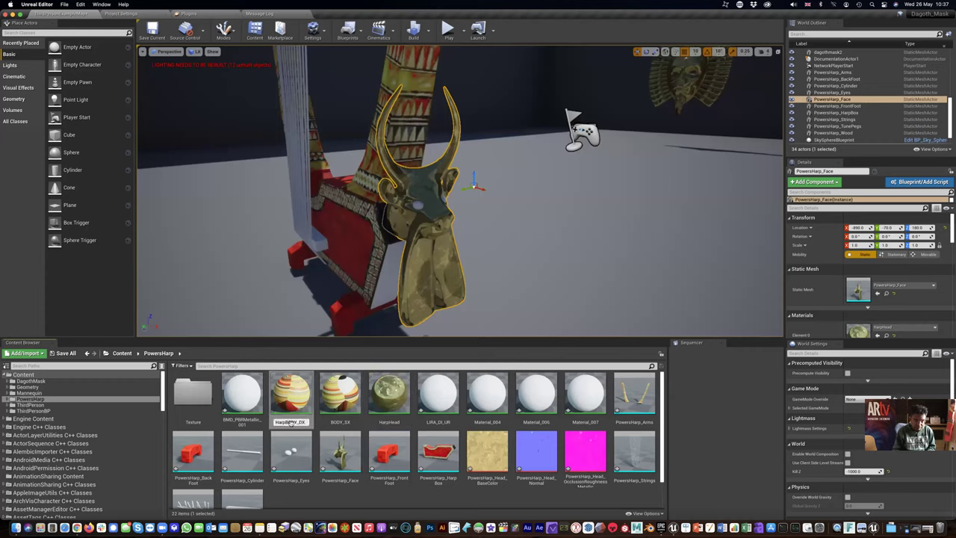
pyautogui.press('Return')
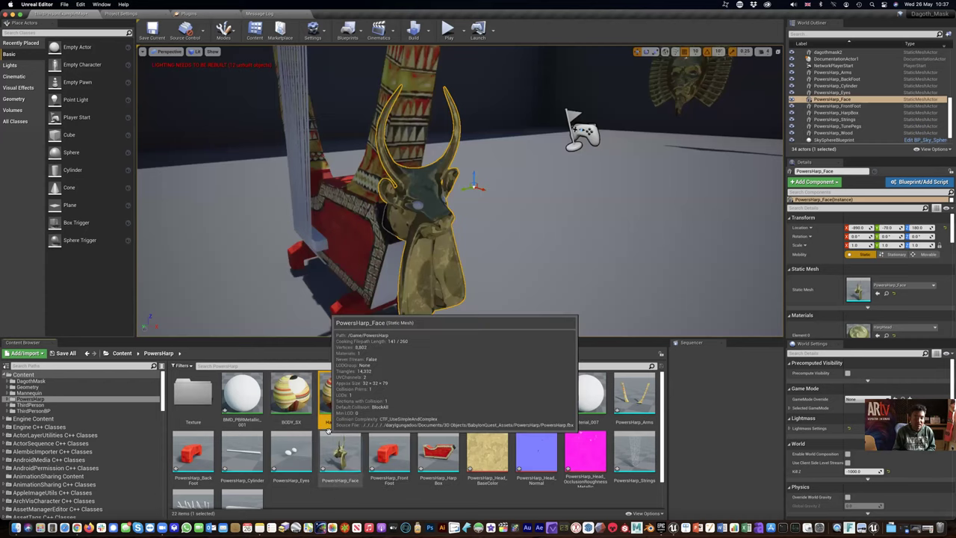
pyautogui.click(289, 421)
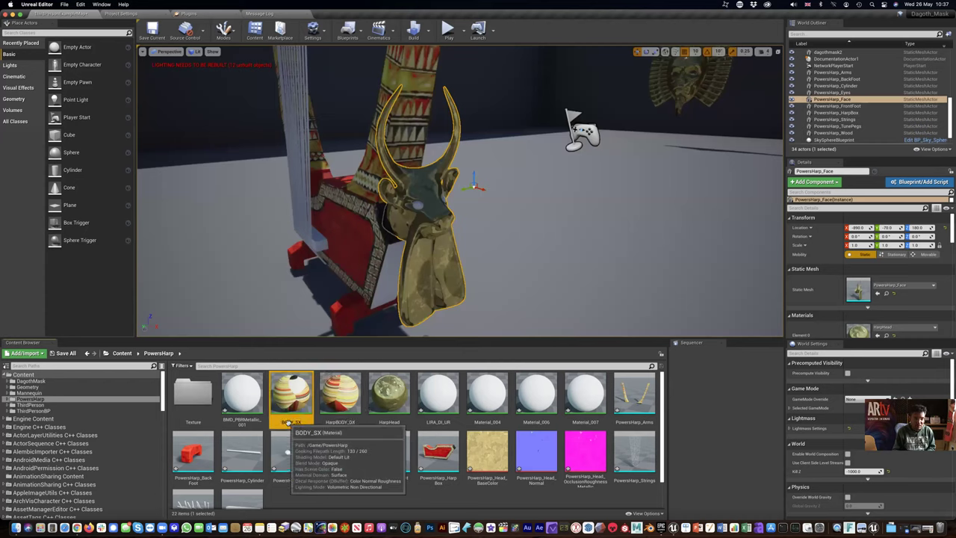
pyautogui.click(288, 422)
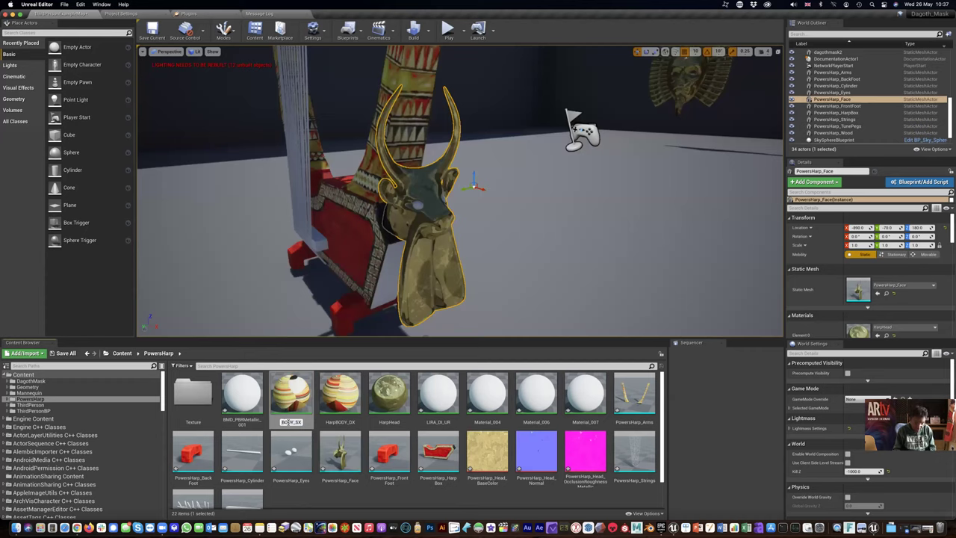
pyautogui.press('Return')
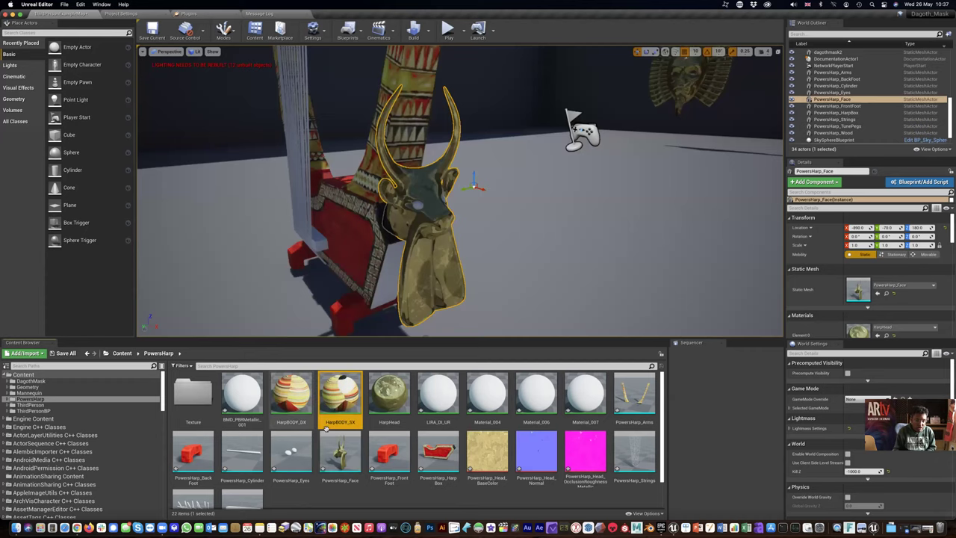
pyautogui.click(398, 500)
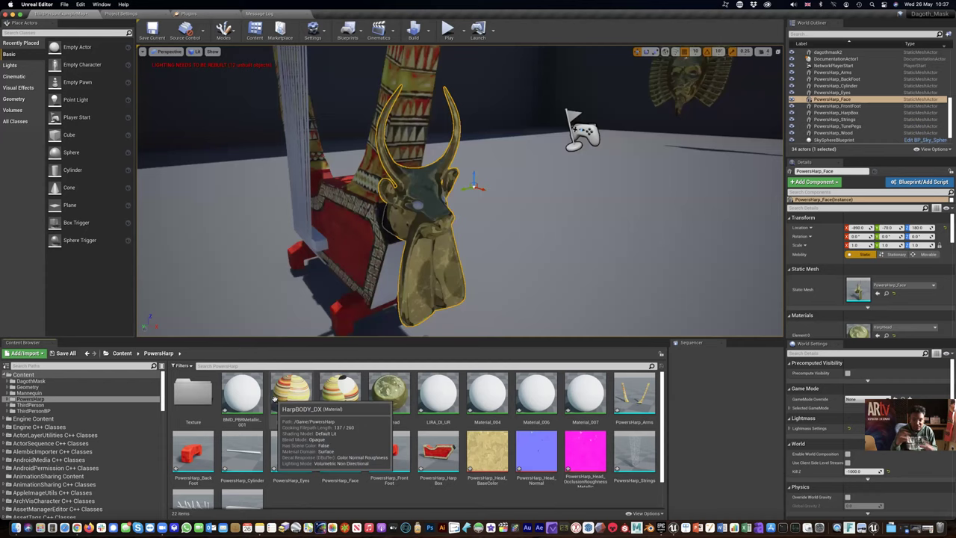
# - Rename the LIRA_DI_UR material to HarpEyes
pyautogui.click(438, 422)
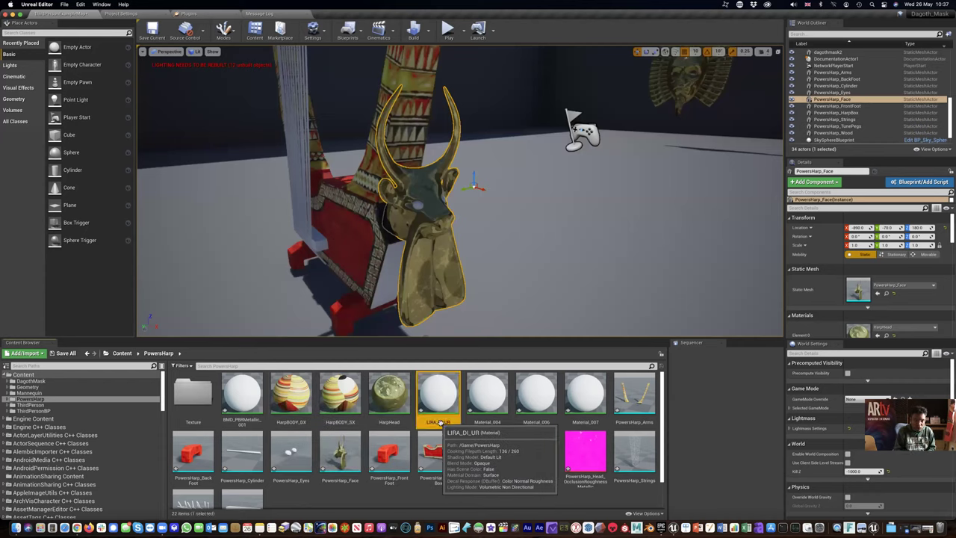
pyautogui.click(437, 422)
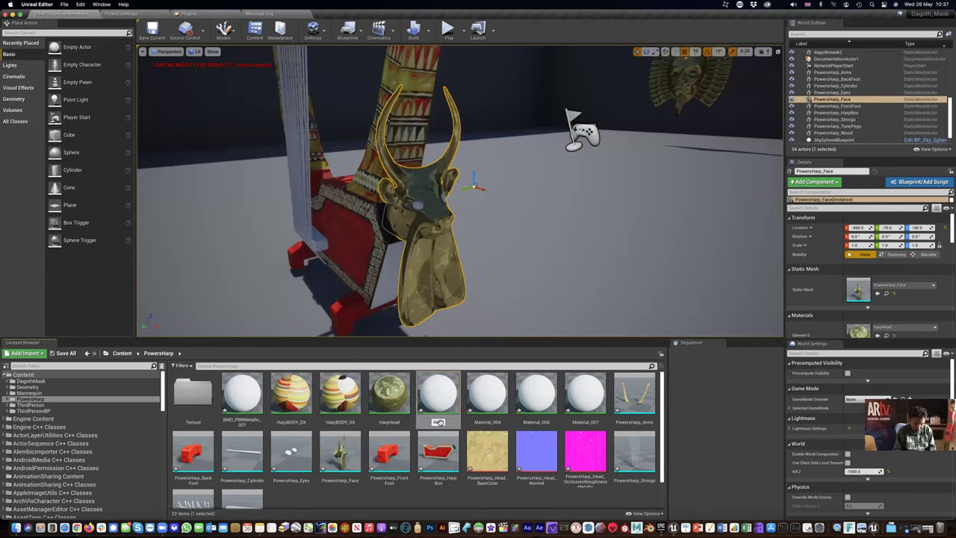
pyautogui.write('HarpEyes')
pyautogui.press('Return')
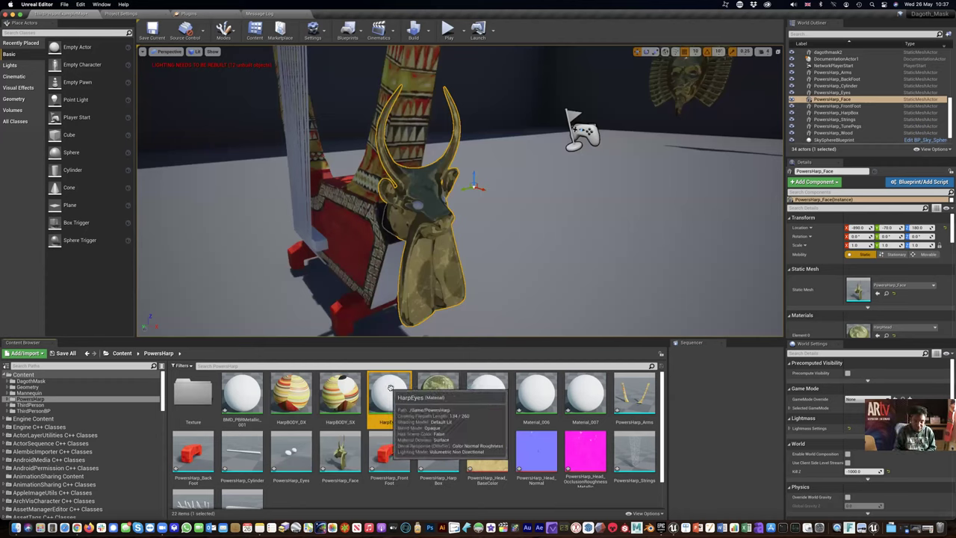
# - Switch to Finder and import PowersHarp_Eyes_BaseColor.jpg into the project's PowersHarp content folder
pyautogui.press('super+Tab')
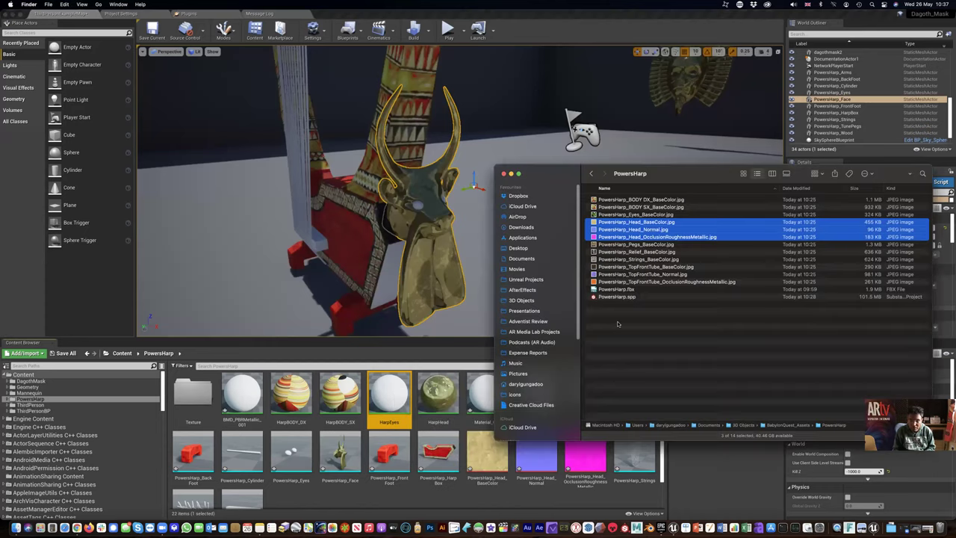
pyautogui.click(642, 215)
pyautogui.moveTo(643, 214); pyautogui.dragTo(431, 500)
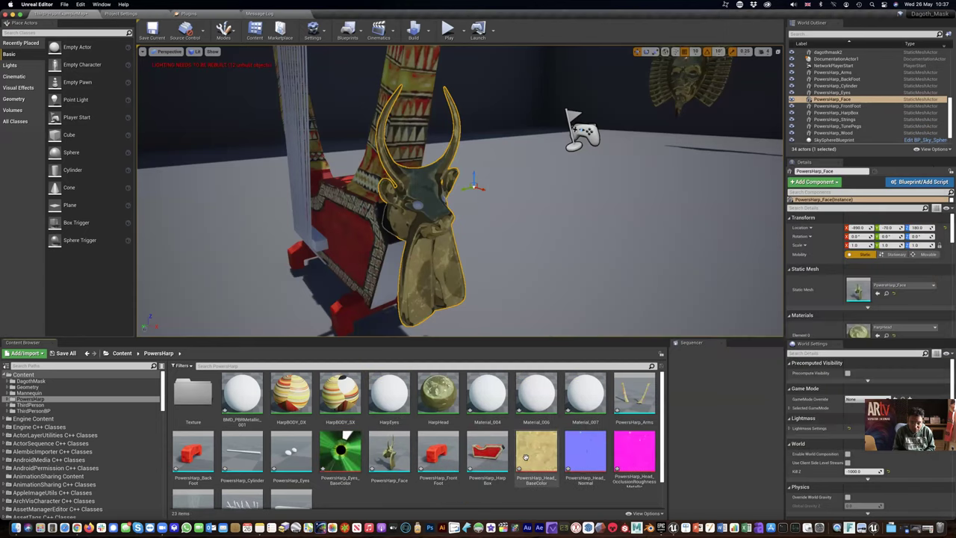
# - Move the three PowersHarp_Head textures (BaseColor, Normal and OcclusionRoughnessMetallic) into the Texture folder
pyautogui.click(525, 457)
pyautogui.keyDown('shift'); pyautogui.click(633, 454); pyautogui.keyUp('shift')
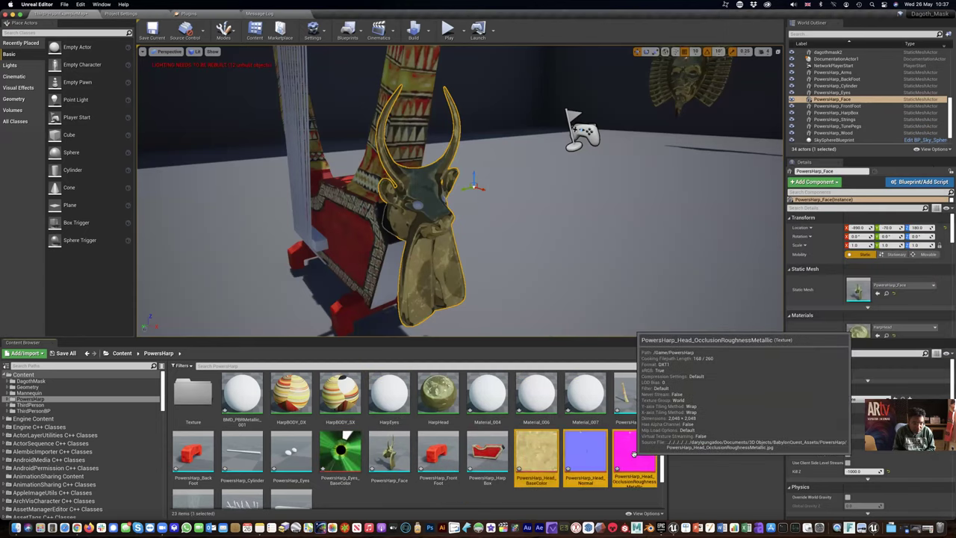
pyautogui.moveTo(542, 452); pyautogui.dragTo(190, 398)
pyautogui.click(203, 406)
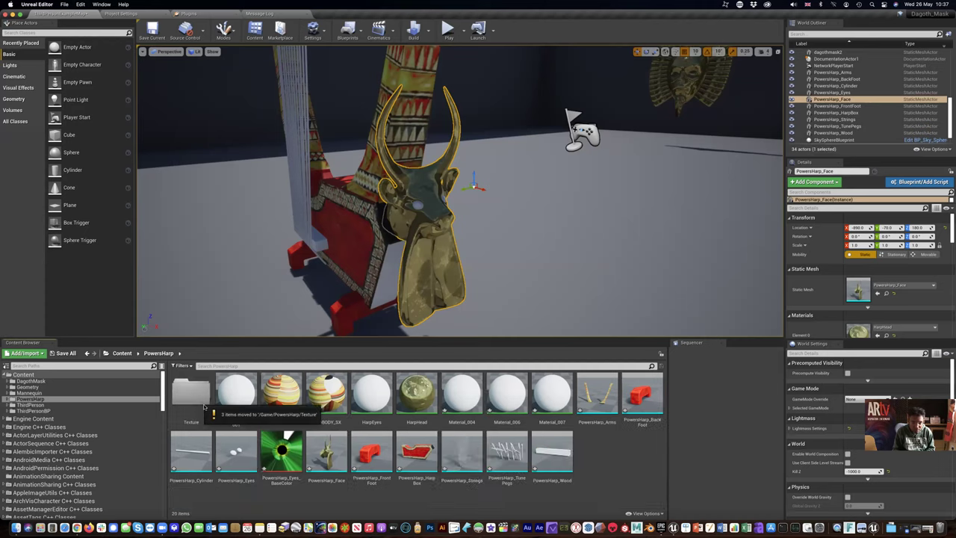
# - Open the HarpEyes material, delete its existing input nodes and add a Texture Sample beside the main material node
pyautogui.doubleClick(374, 403)
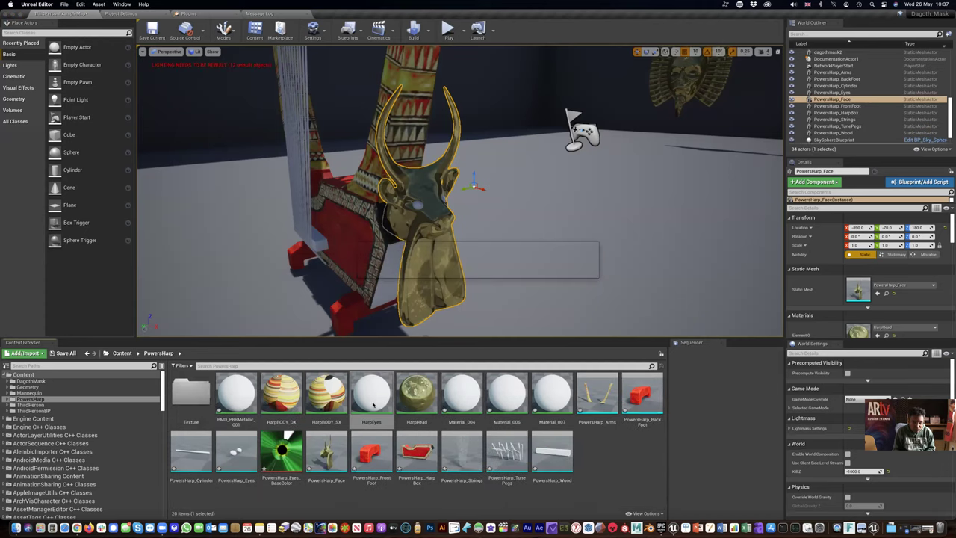
pyautogui.moveTo(465, 314); pyautogui.dragTo(447, 289)
pyautogui.press('Delete')
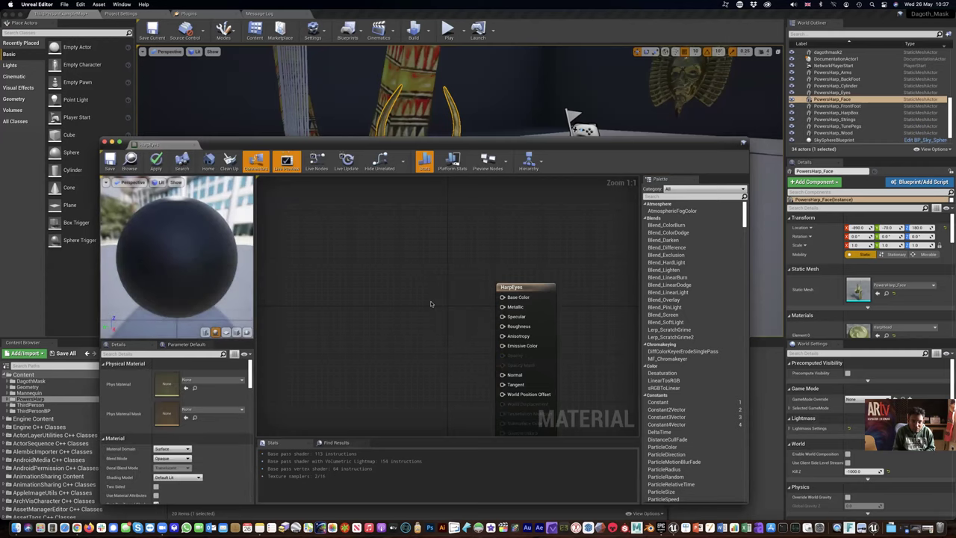
pyautogui.rightClick(433, 303)
pyautogui.write('text')
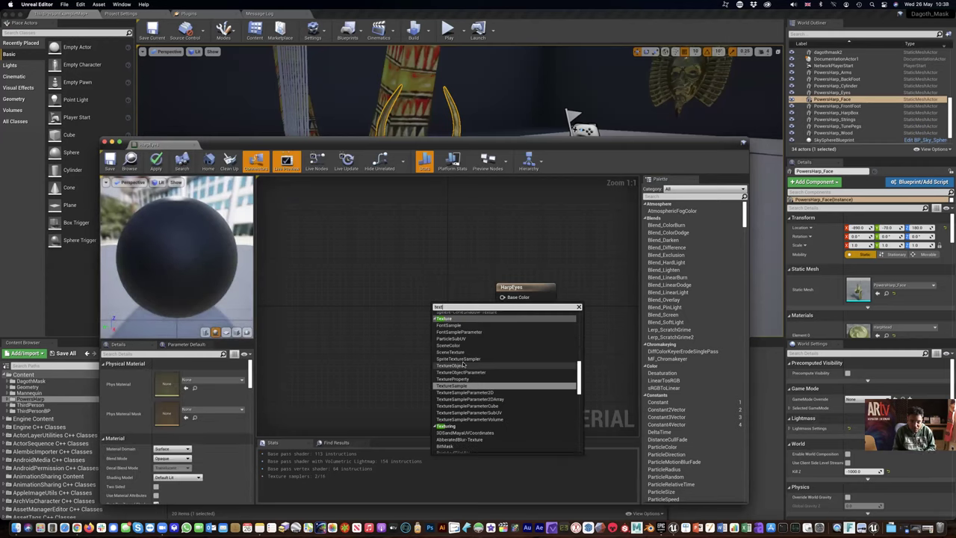
pyautogui.click(465, 386)
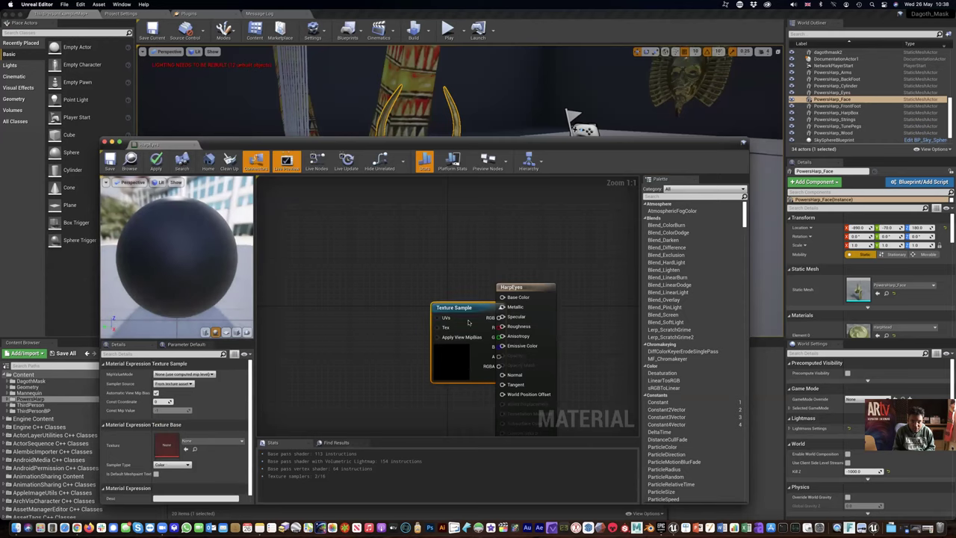
pyautogui.moveTo(468, 309); pyautogui.dragTo(431, 282)
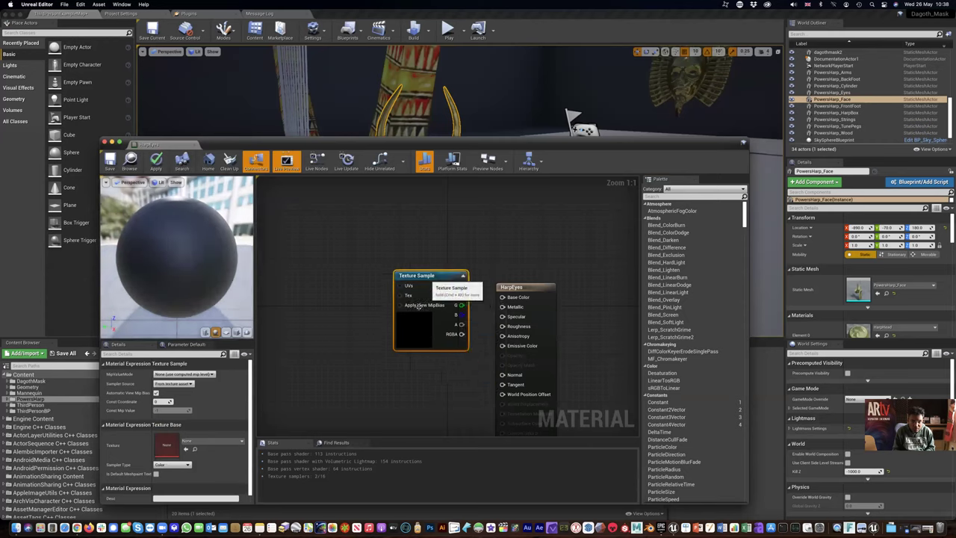
# - Assign PowersHarp_Eyes_BaseColor to the Texture Sample, connect its RGB output to Base Color, then save and close the material
pyautogui.click(190, 444)
pyautogui.write('eyes')
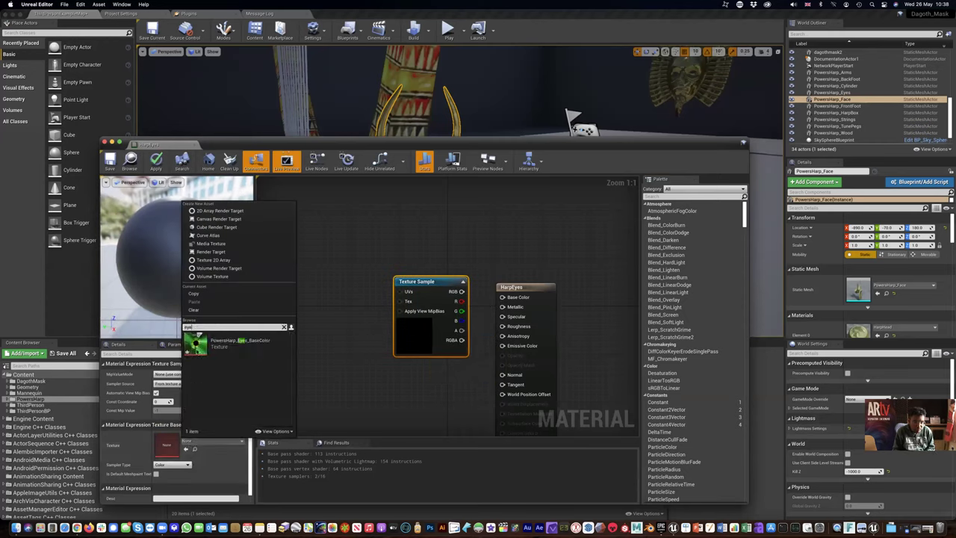
pyautogui.click(198, 340)
pyautogui.moveTo(461, 291); pyautogui.dragTo(502, 297)
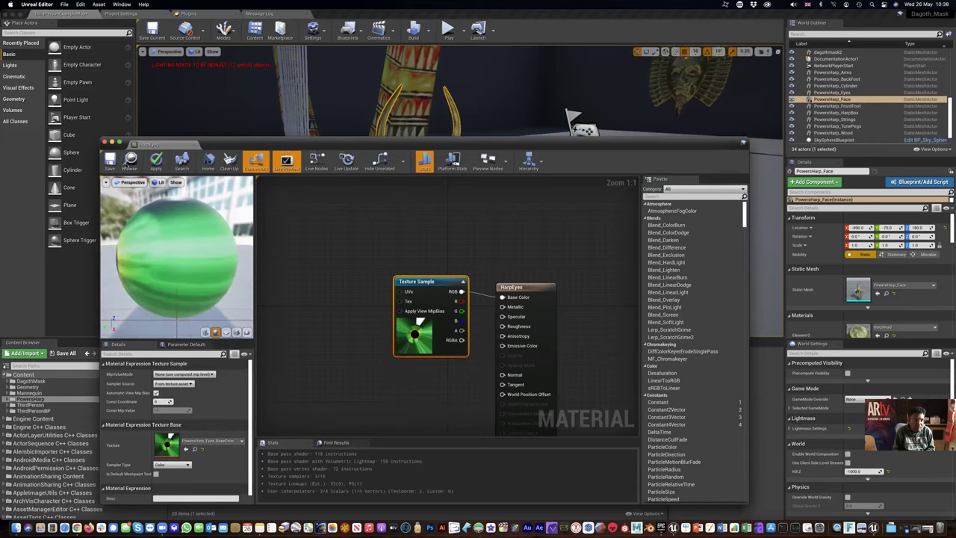
pyautogui.click(110, 160)
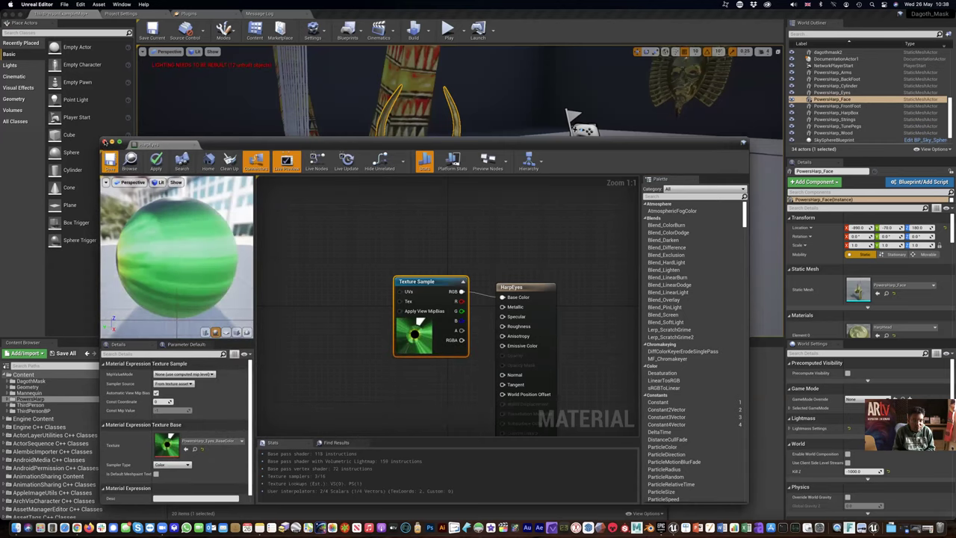
pyautogui.click(105, 141)
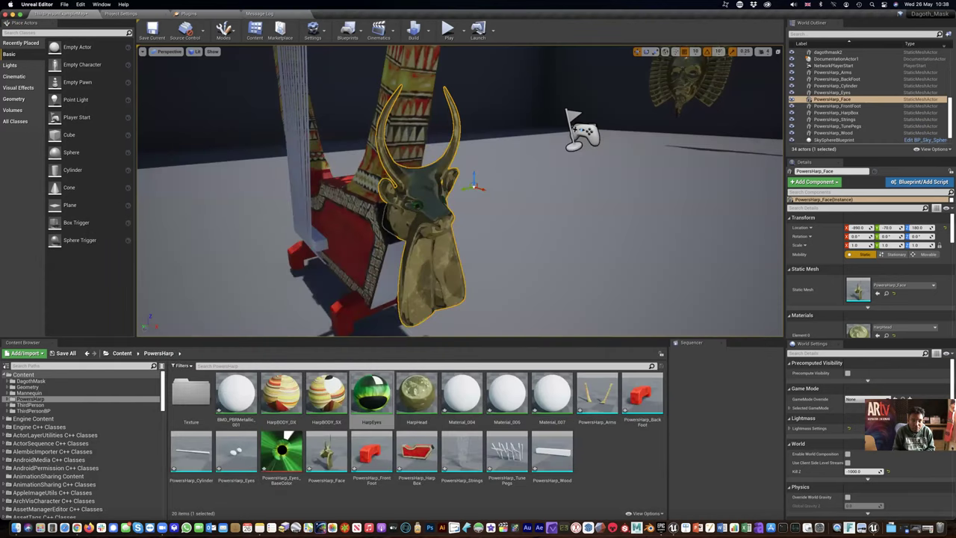
# - Select the PowersHarp_Eyes mesh in the level and inspect the harp head's textured eyes
pyautogui.moveTo(417, 263); pyautogui.dragTo(417, 202, button='right')
pyautogui.click(417, 263)
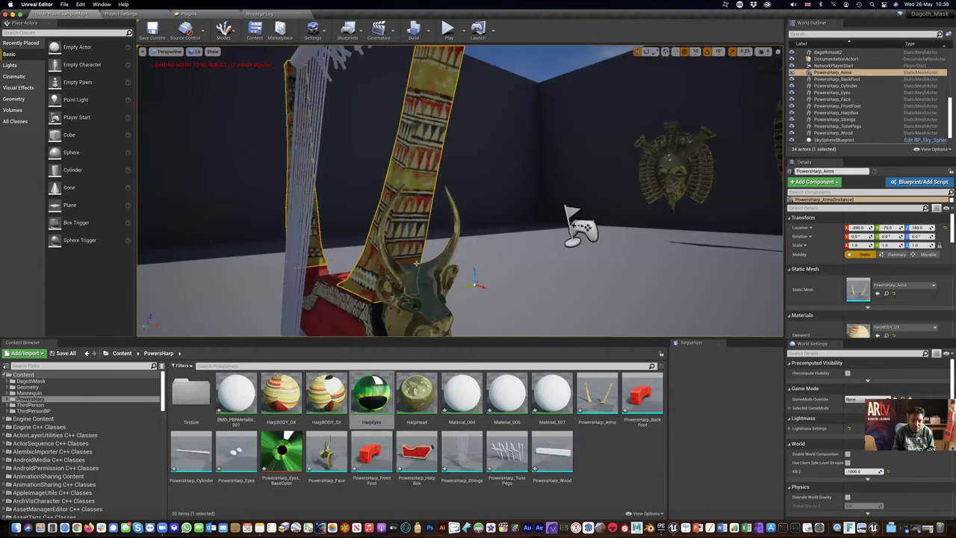
pyautogui.click(413, 304)
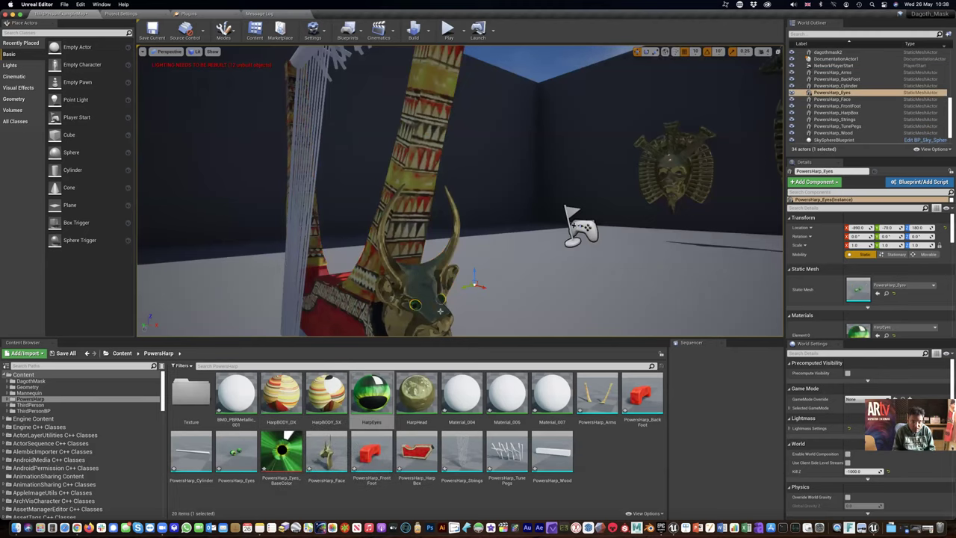
pyautogui.press('f')
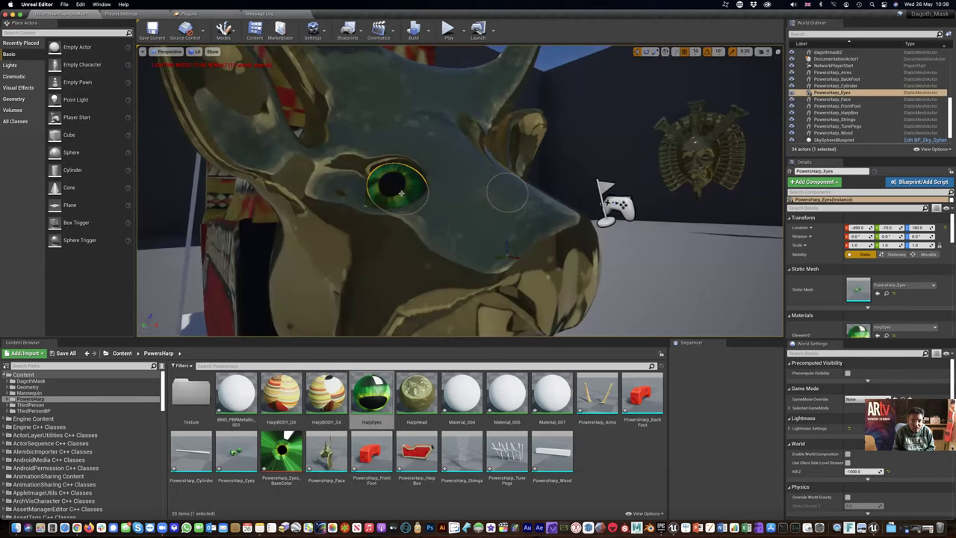
pyautogui.moveTo(402, 193); pyautogui.dragTo(401, 206, button='right')
pyautogui.scroll(-10, 401, 193)
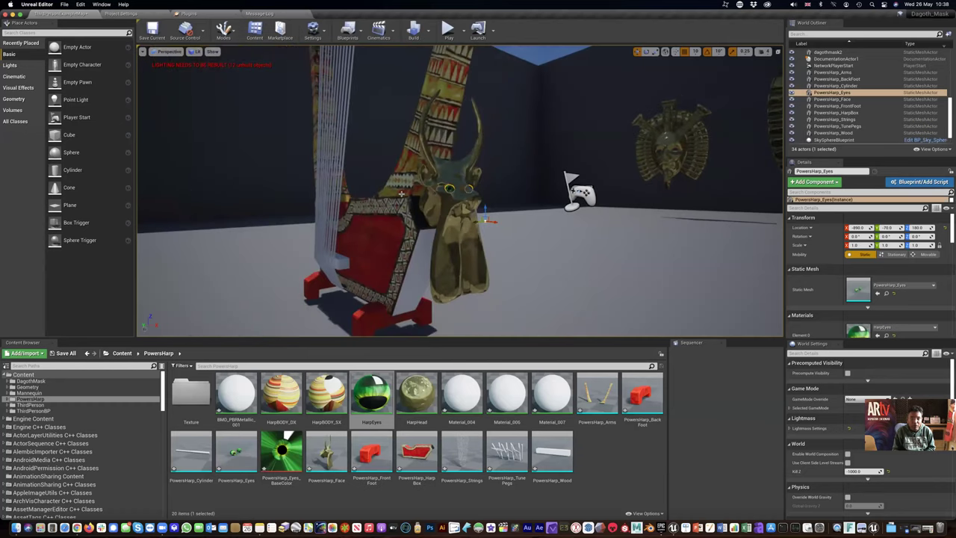
# - Select the dagothmask2 mask in the level and view it up close and from above
pyautogui.click(670, 149)
pyautogui.click(780, 116)
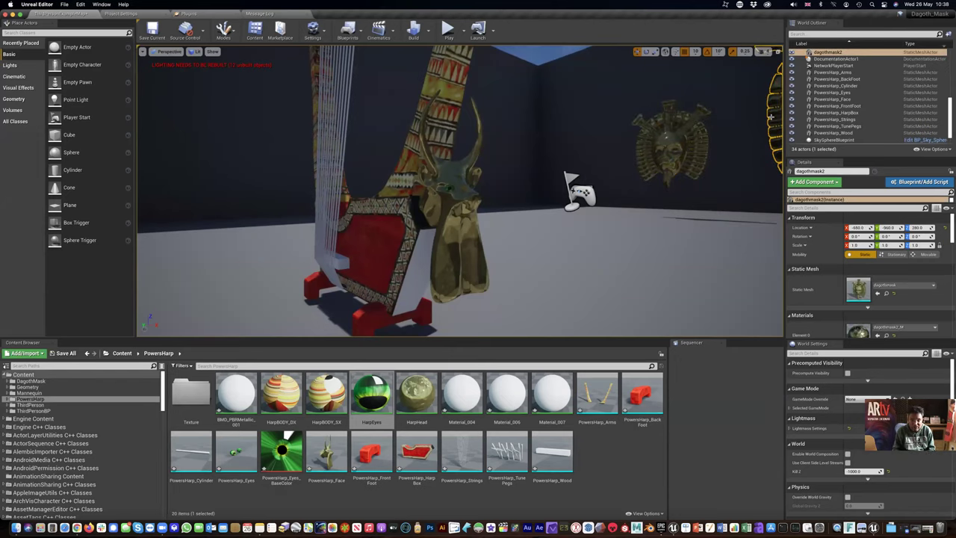
pyautogui.press('f')
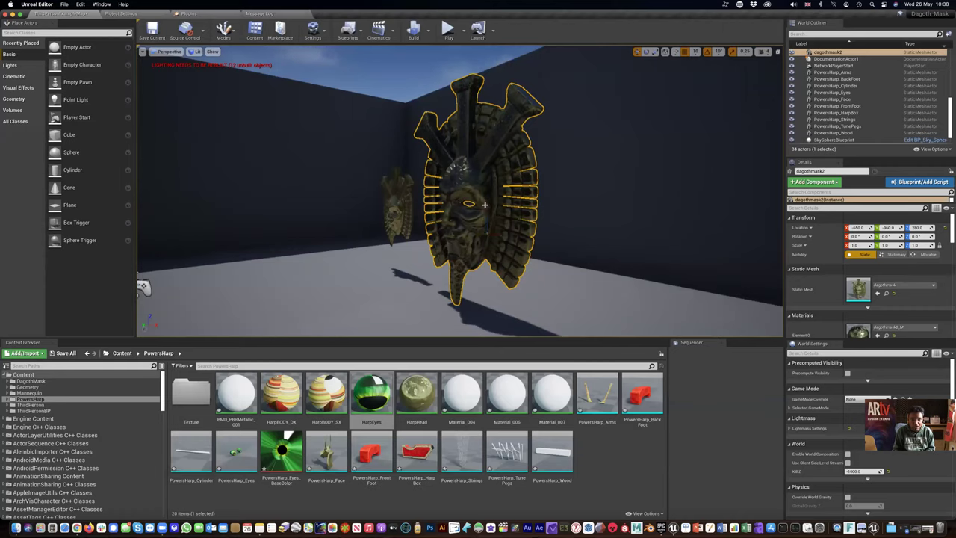
pyautogui.keyDown('alt'); pyautogui.moveTo(483, 212); pyautogui.dragTo(483, 211); pyautogui.keyUp('alt')
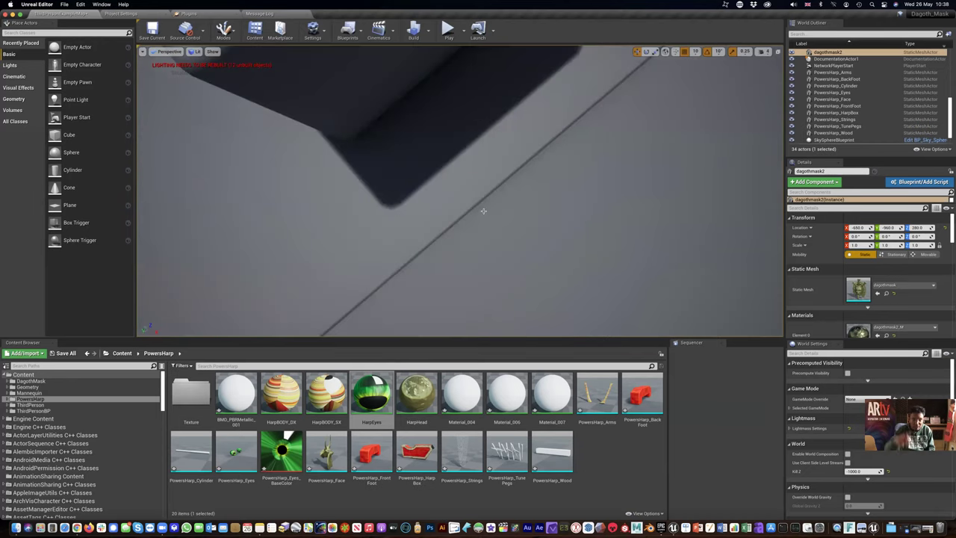
pyautogui.press('f')
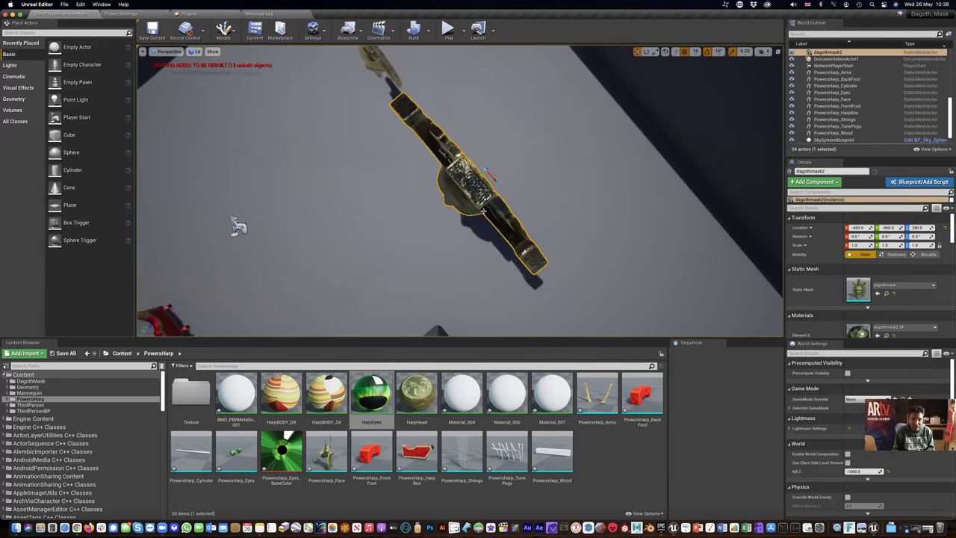
pyautogui.moveTo(476, 211); pyautogui.dragTo(625, 147, button='right')
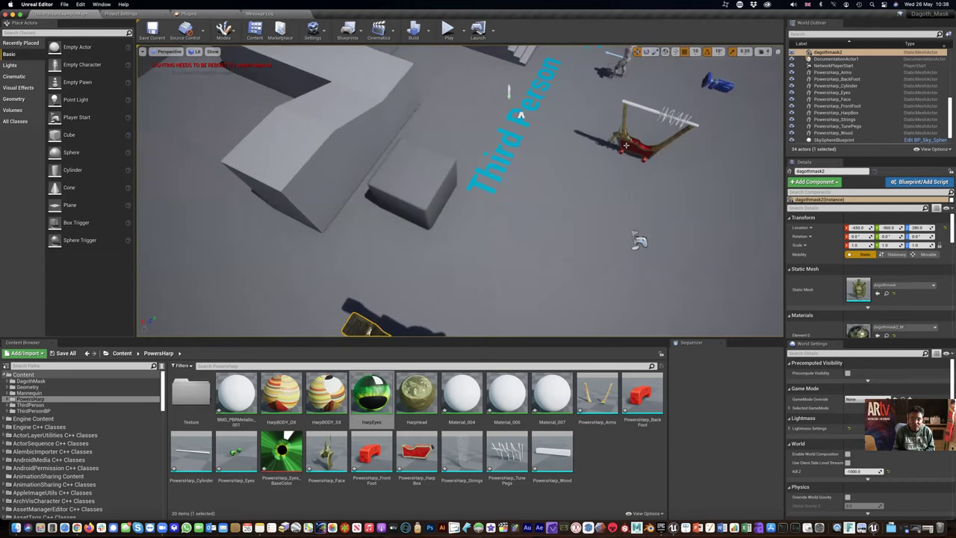
# - Select the PowersHarp_HarpBox mesh and view the whole harp alongside the masks and mannequin in the level
pyautogui.click(626, 145)
pyautogui.press('f')
pyautogui.moveTo(626, 146); pyautogui.dragTo(626, 146, button='right')
pyautogui.press('f')
pyautogui.scroll(-5, 626, 146)
pyautogui.scroll(-10, 626, 146)
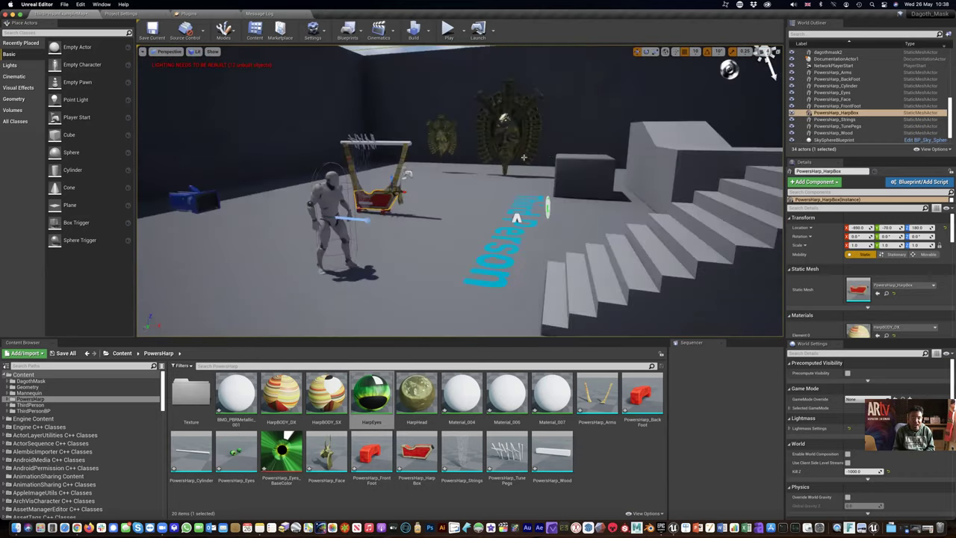
pyautogui.moveTo(524, 157); pyautogui.dragTo(420, 198)
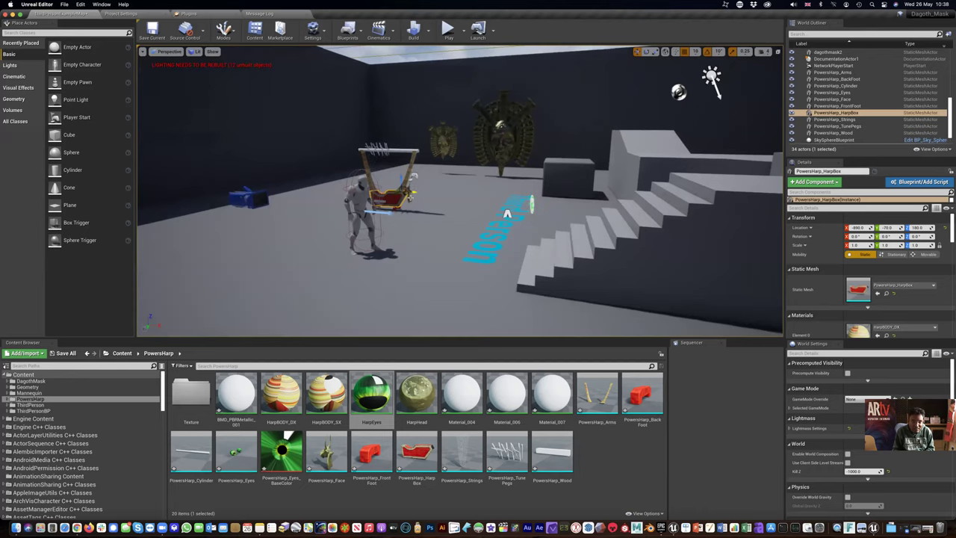
# - Select the PowersHarp_Face mesh and view it up close and with the whole harp beside the mannequin
pyautogui.click(410, 196)
pyautogui.press('f')
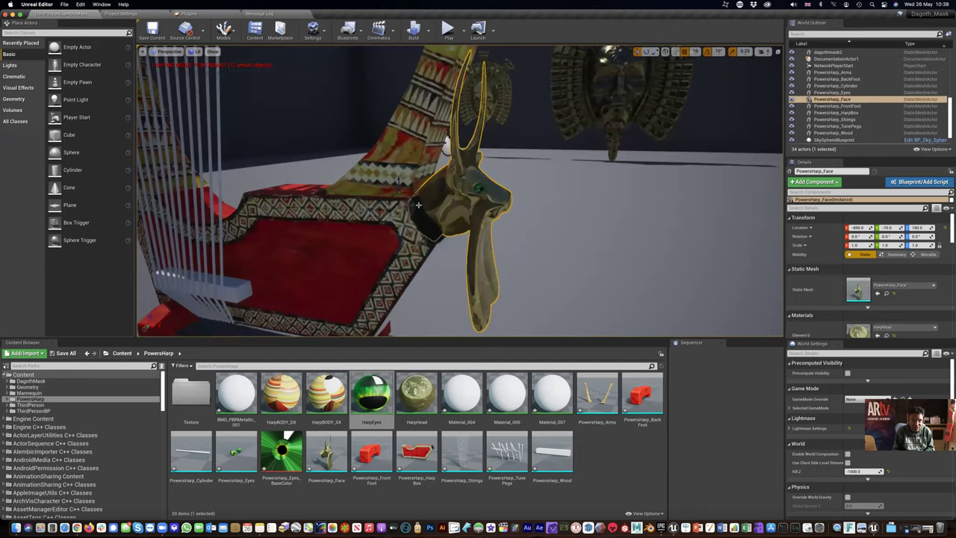
pyautogui.scroll(-10, 341, 224)
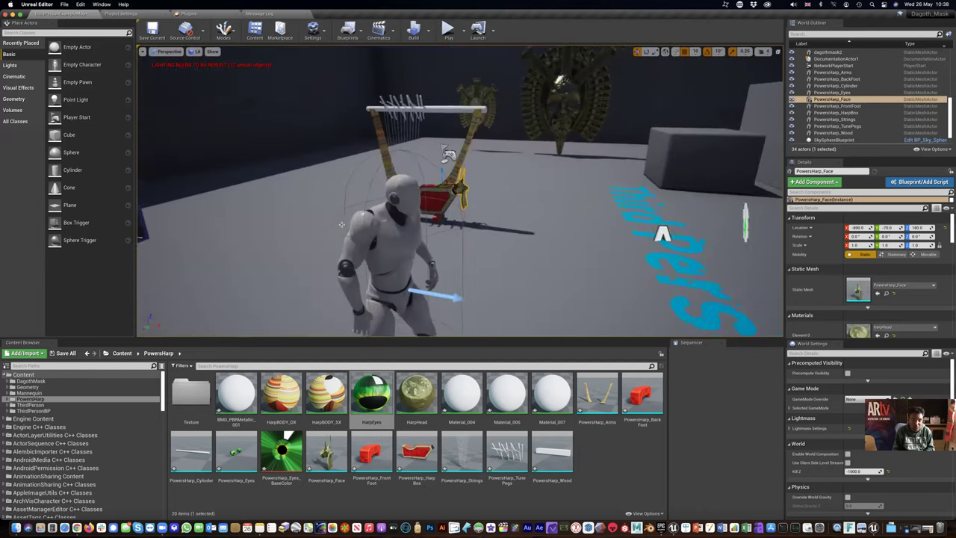
pyautogui.moveTo(341, 224); pyautogui.dragTo(317, 214, button='right')
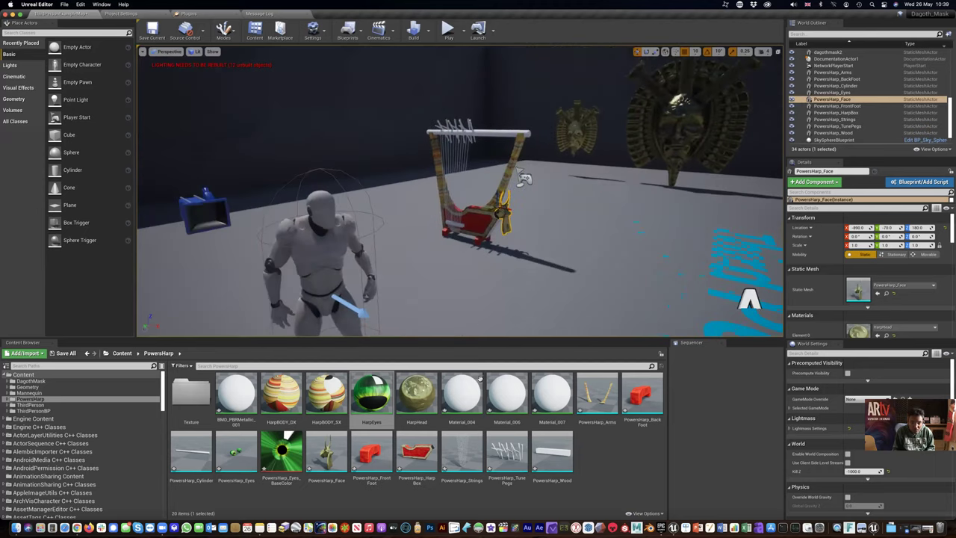
# - Check which material the PowersHarp_TunePegs mesh uses and rename Material_004 as HarpWood
pyautogui.doubleClick(508, 451)
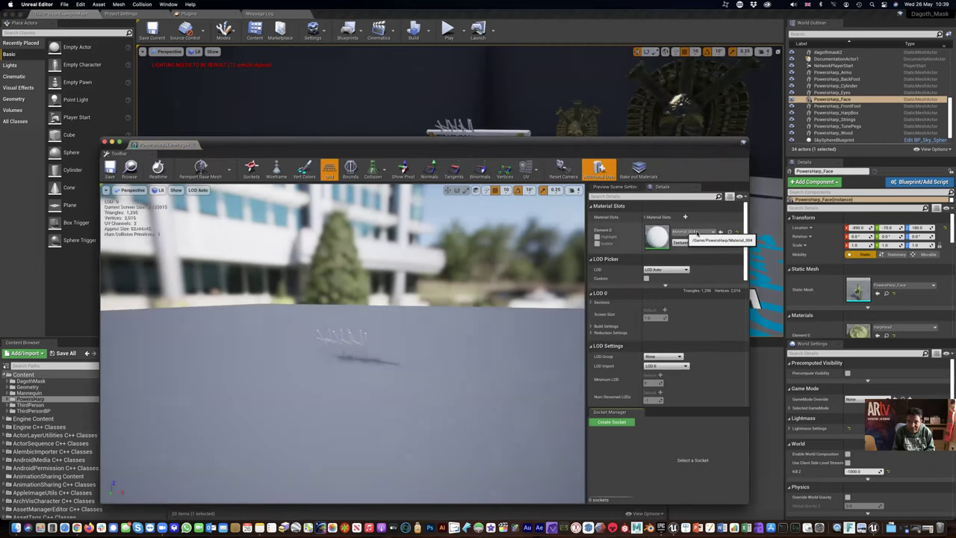
pyautogui.click(104, 141)
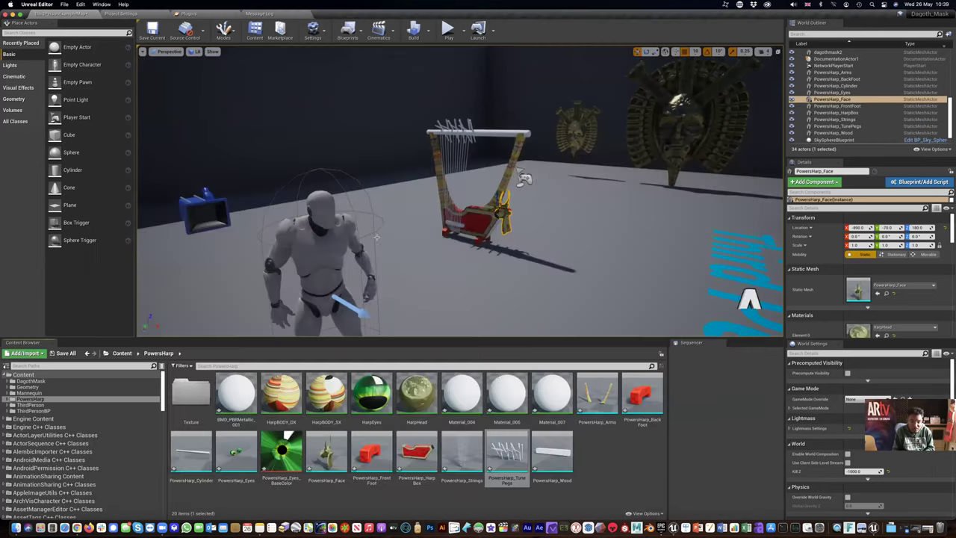
pyautogui.click(463, 418)
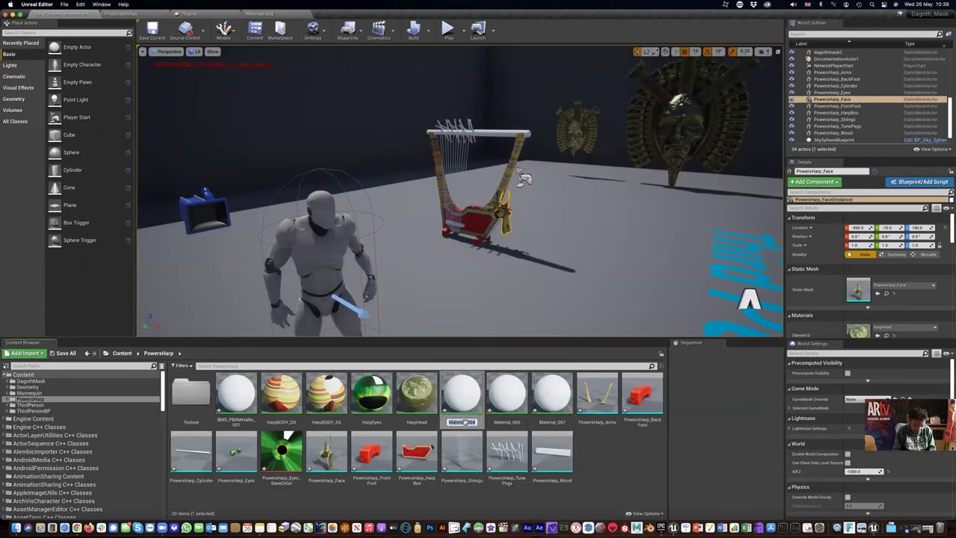
pyautogui.press('Return')
# - Move the PowersHarp_Eyes_BaseColor texture into the Texture folder
pyautogui.moveTo(282, 452); pyautogui.dragTo(196, 399)
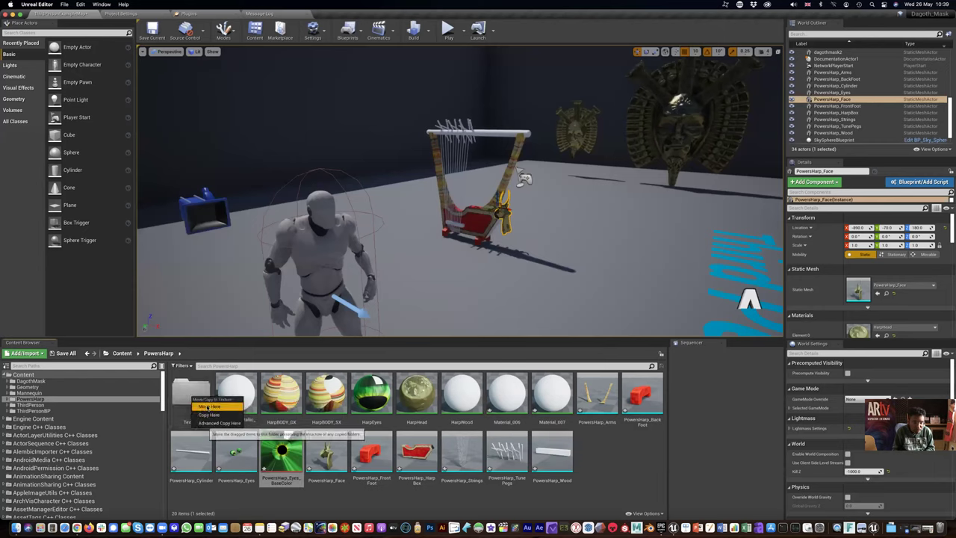
pyautogui.click(207, 407)
# - Switch to Finder and import the six JPGs from PowersHarp_Pegs_BaseColor through PowersHarp_TopFrontTube_OcclusionRoughnessMetallic into Unreal's PowersHarp content folder
pyautogui.press('super+Tab')
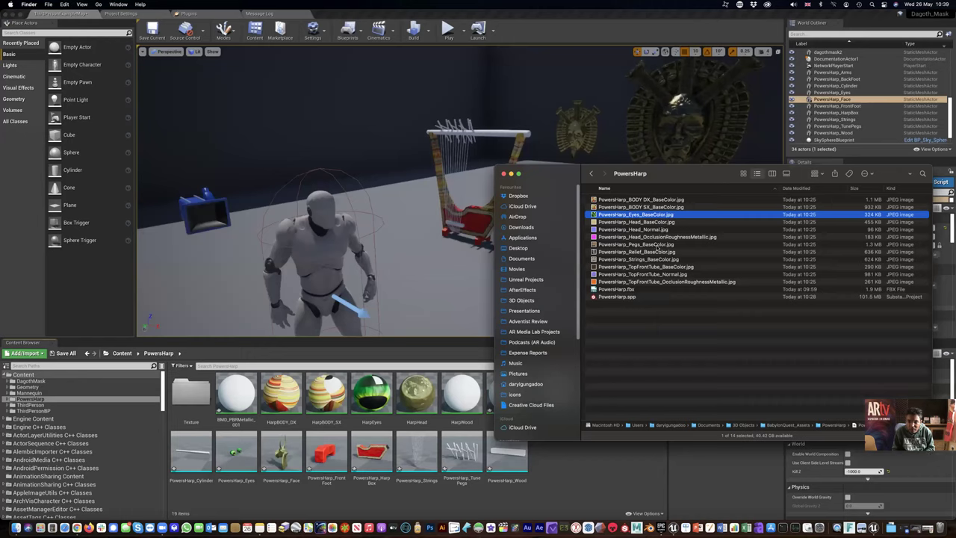
pyautogui.click(656, 246)
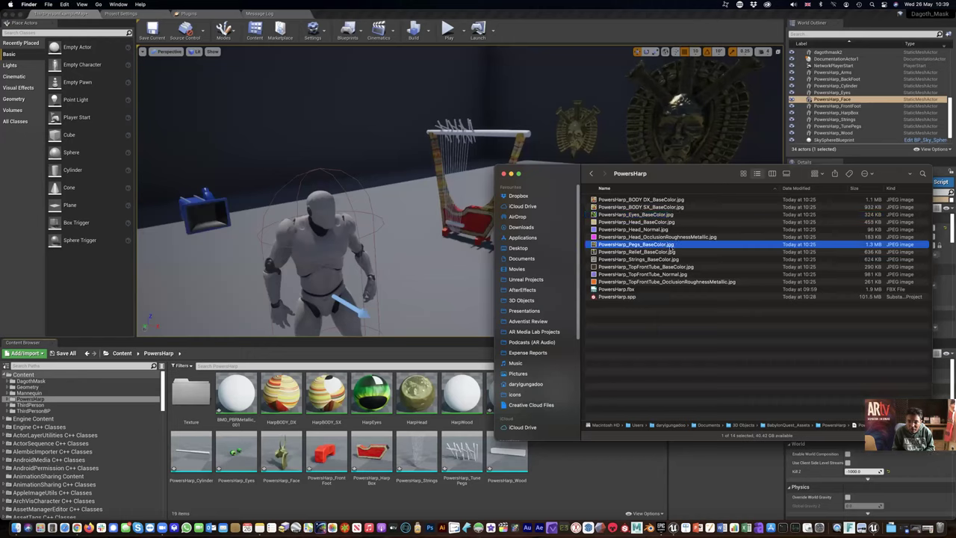
pyautogui.press('space')
pyautogui.press('space')
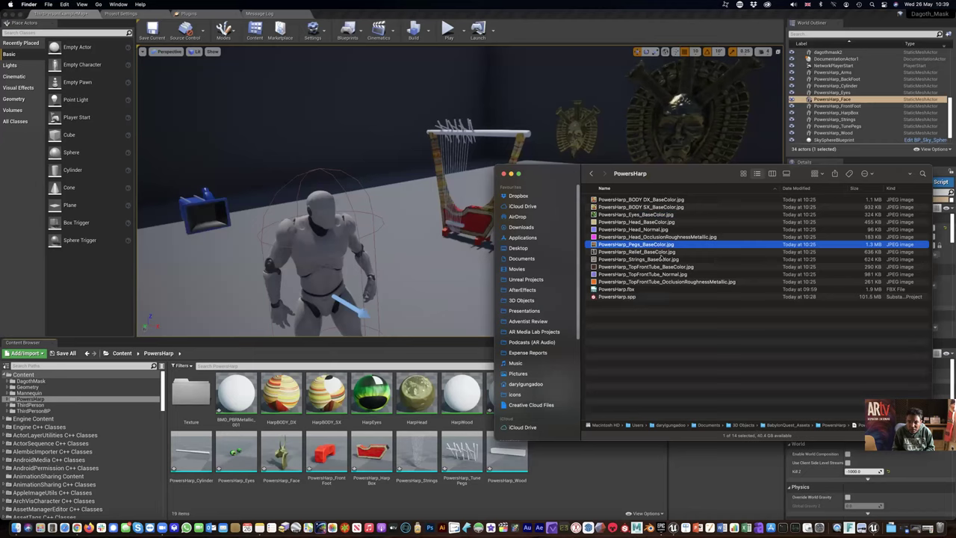
pyautogui.keyDown('shift'); pyautogui.click(666, 282); pyautogui.keyUp('shift')
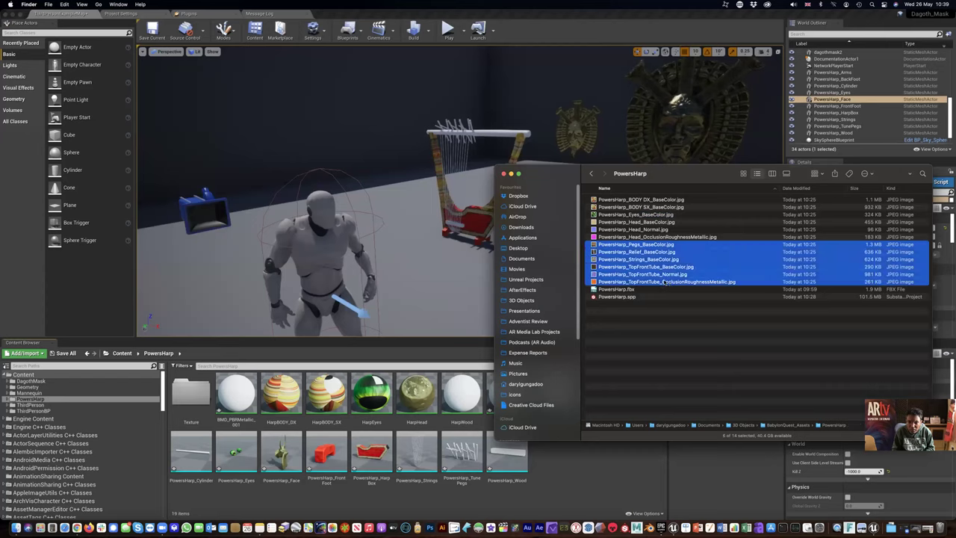
pyautogui.moveTo(658, 281); pyautogui.dragTo(597, 468)
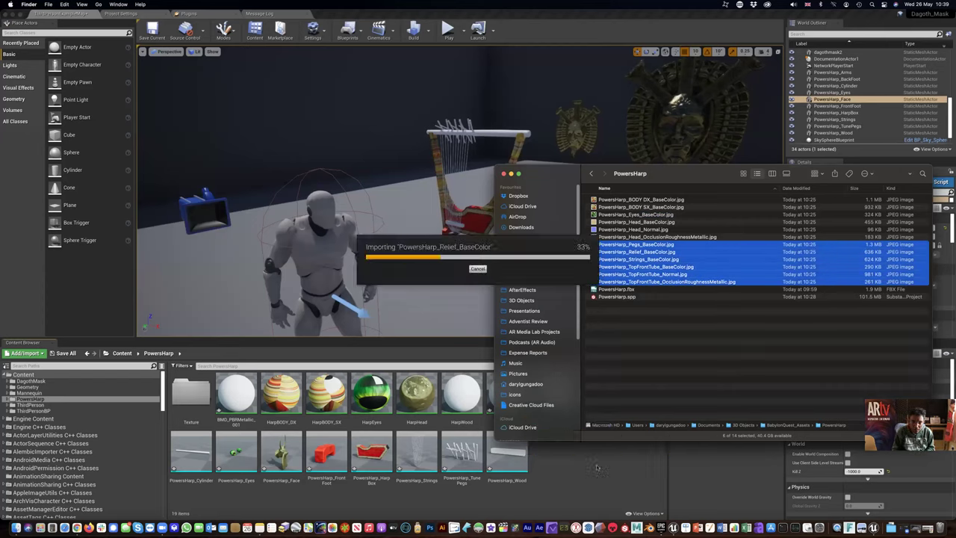
pyautogui.click(457, 498)
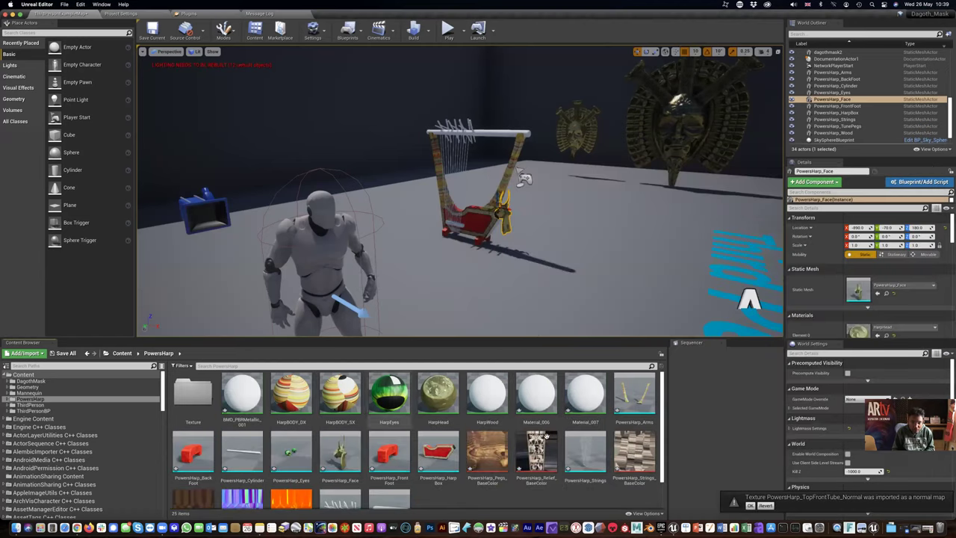
# - Open the HarpWood material and delete the Param node feeding its Base Color
pyautogui.doubleClick(489, 396)
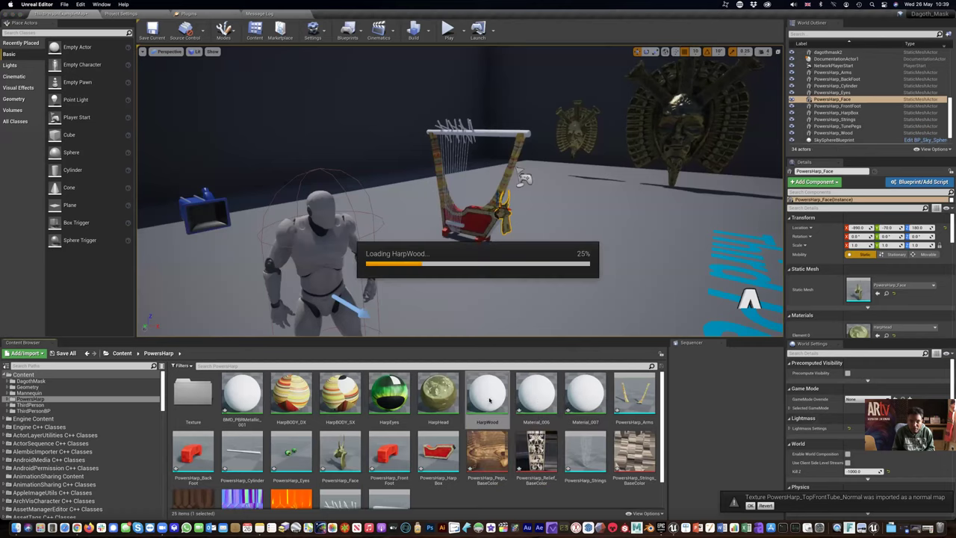
pyautogui.moveTo(479, 311); pyautogui.dragTo(536, 269)
pyautogui.click(463, 314)
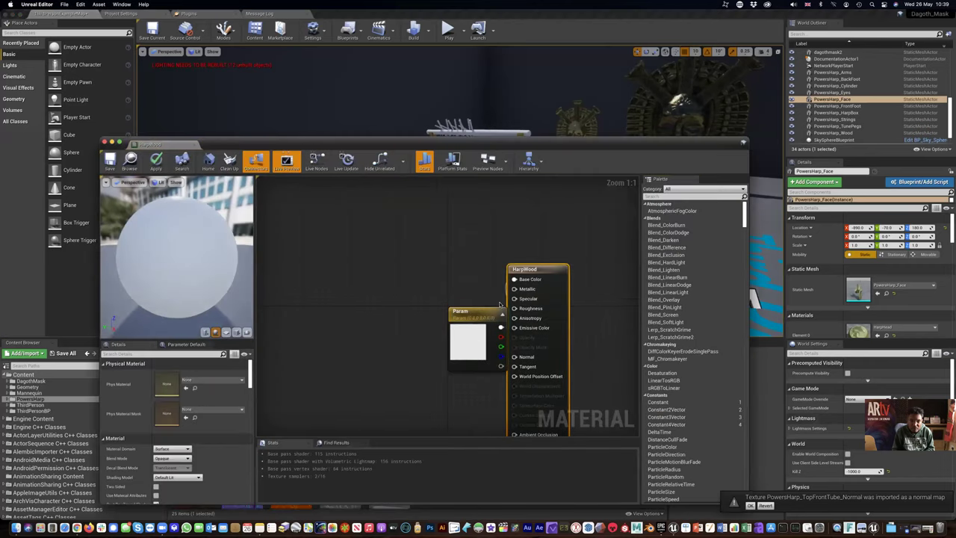
pyautogui.moveTo(463, 312); pyautogui.dragTo(433, 272)
pyautogui.press('Delete')
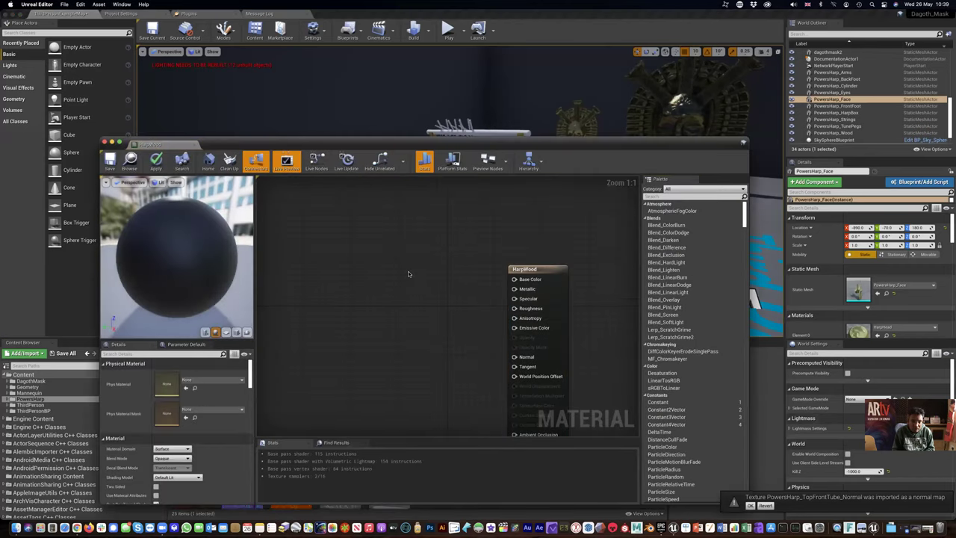
# - Add a Texture Sample node to the HarpWood material graph
pyautogui.rightClick(411, 274)
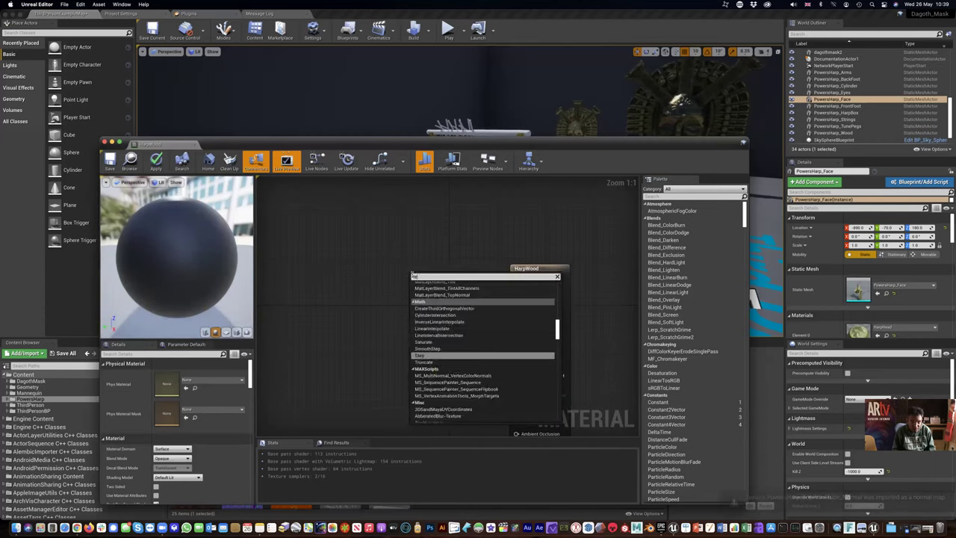
pyautogui.press('Escape')
pyautogui.click(410, 276)
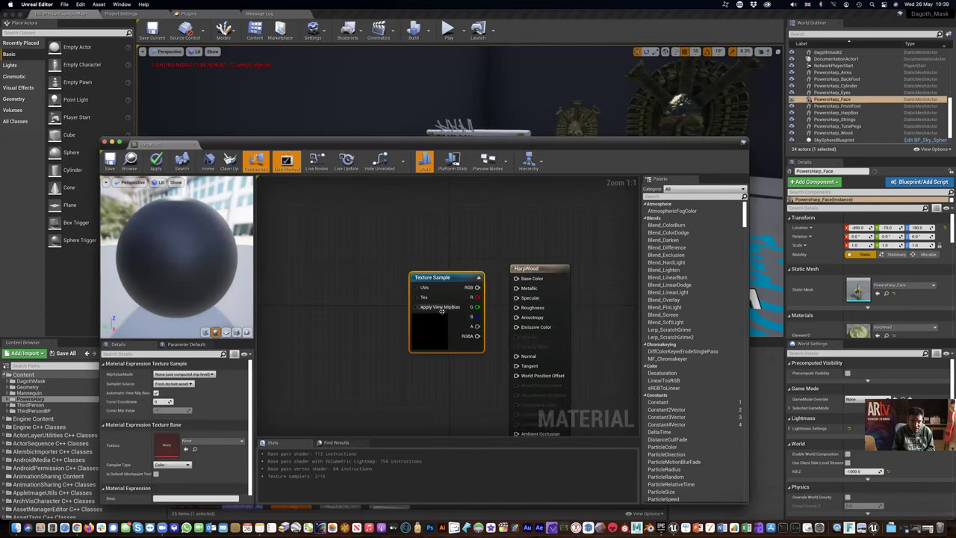
pyautogui.click(194, 446)
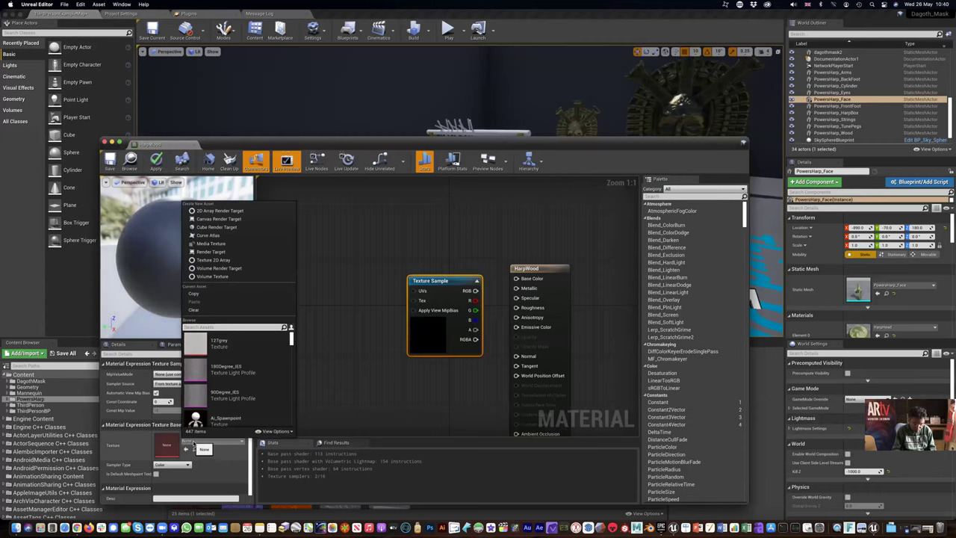
pyautogui.write('wood')
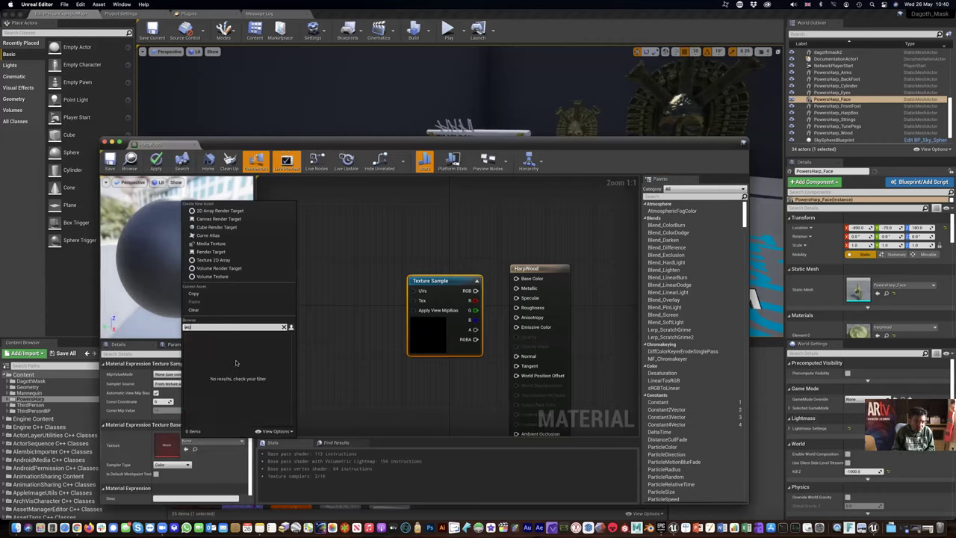
pyautogui.press('BackSpace')
pyautogui.press('BackSpace')
pyautogui.scroll(-10, 250, 376)
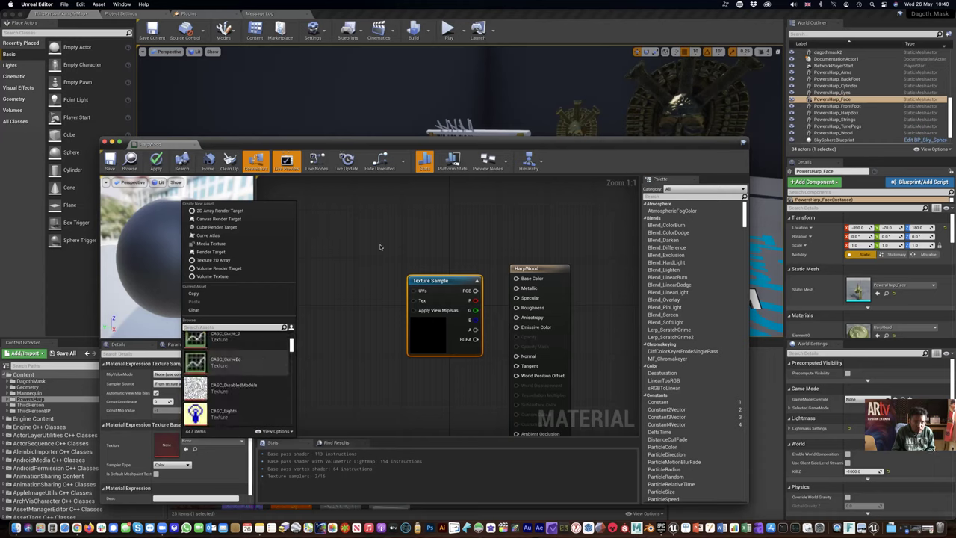
pyautogui.click(384, 278)
# - Connect the Texture Sample's RGB output to Base Color, assign PowersHarp_Pegs_BaseColor to it, then save and close HarpWood
pyautogui.moveTo(475, 291); pyautogui.dragTo(512, 280)
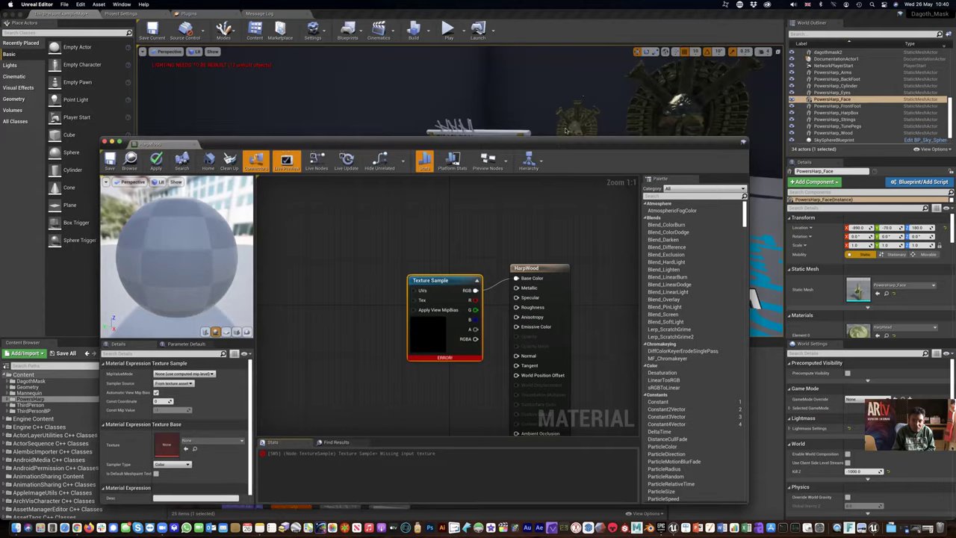
pyautogui.moveTo(557, 142); pyautogui.dragTo(586, 52)
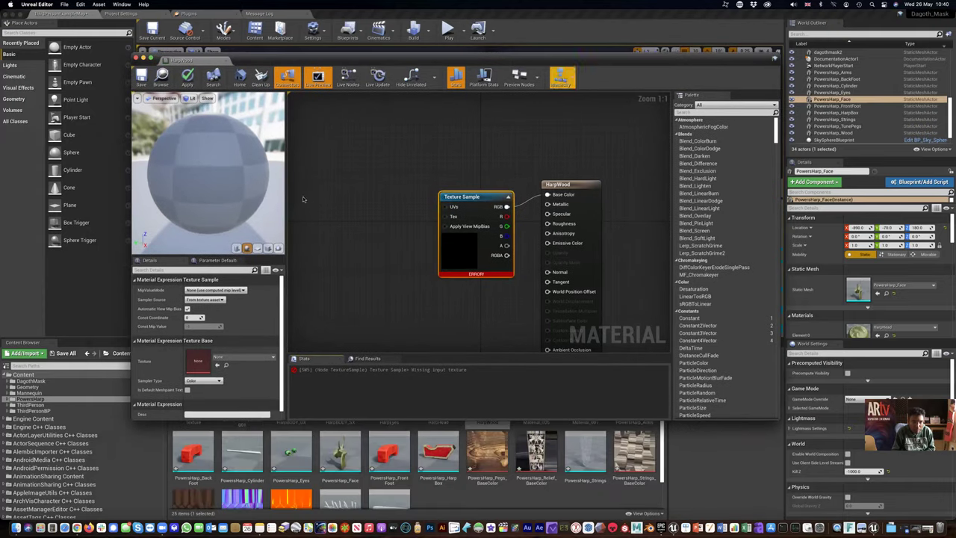
pyautogui.click(217, 359)
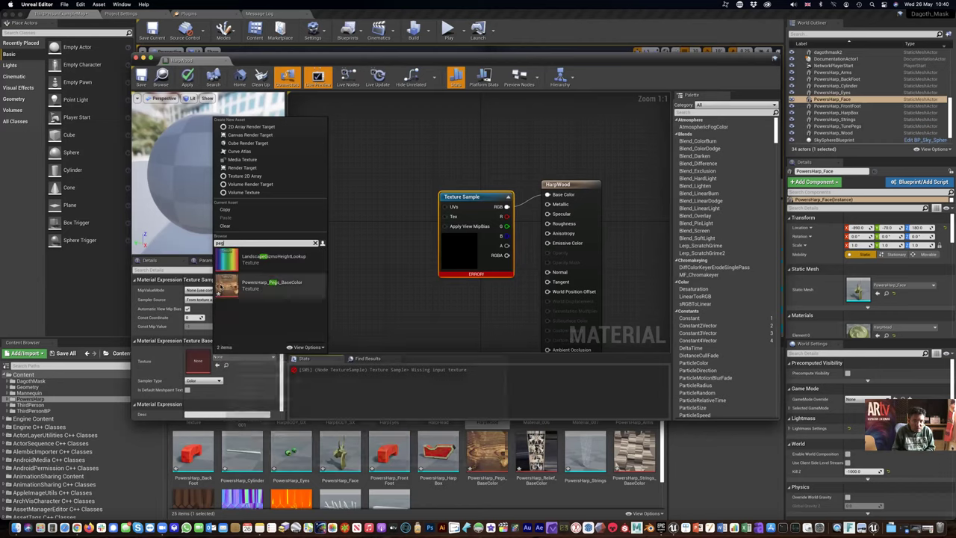
pyautogui.click(250, 259)
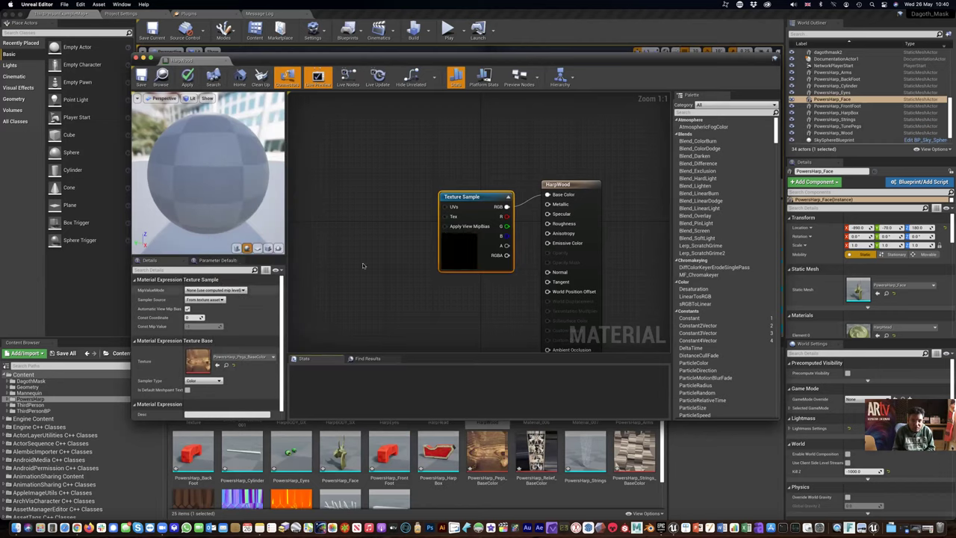
pyautogui.click(136, 59)
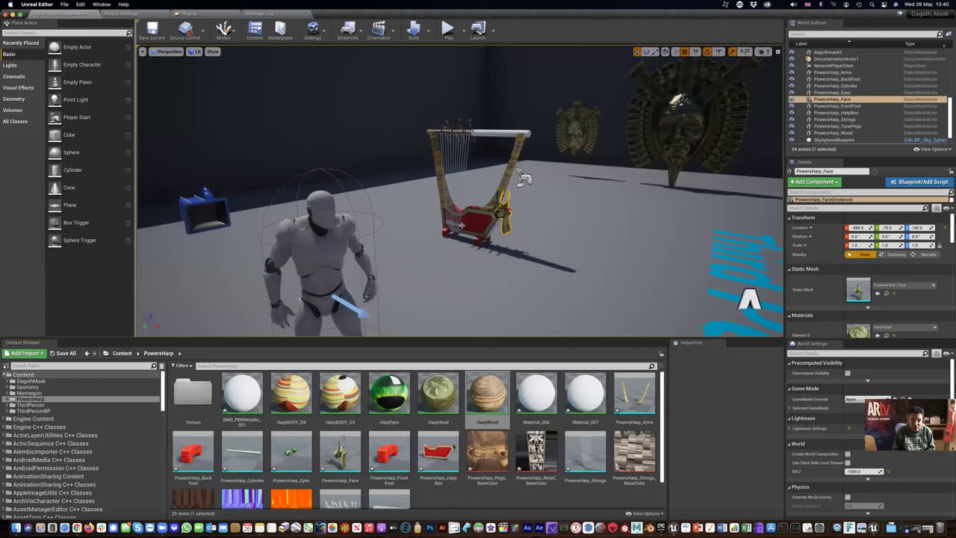
# - Select the PowersHarp_Wood mesh in the level and inspect its wood texture up close and on the whole harp
pyautogui.moveTo(461, 225); pyautogui.dragTo(464, 205, button='right')
pyautogui.click(459, 251)
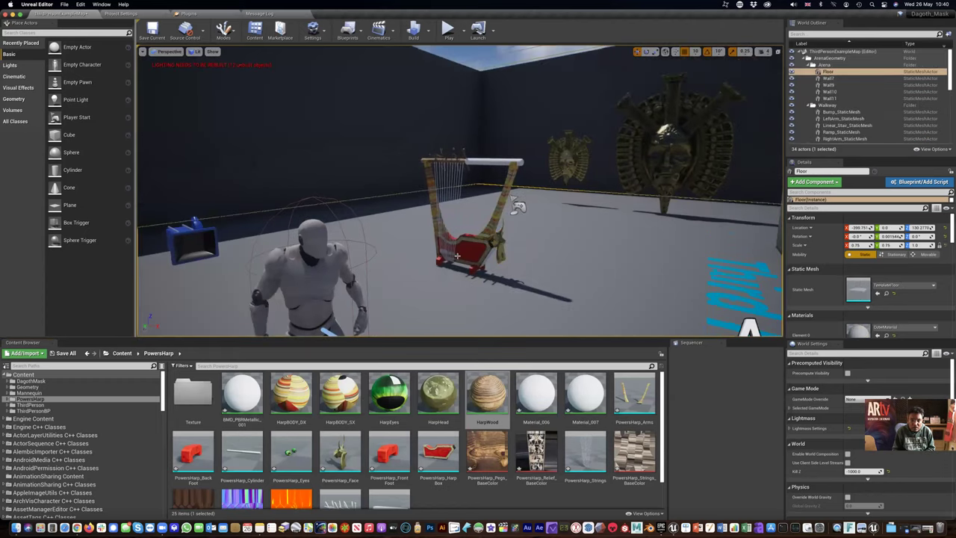
pyautogui.click(457, 254)
pyautogui.press('f')
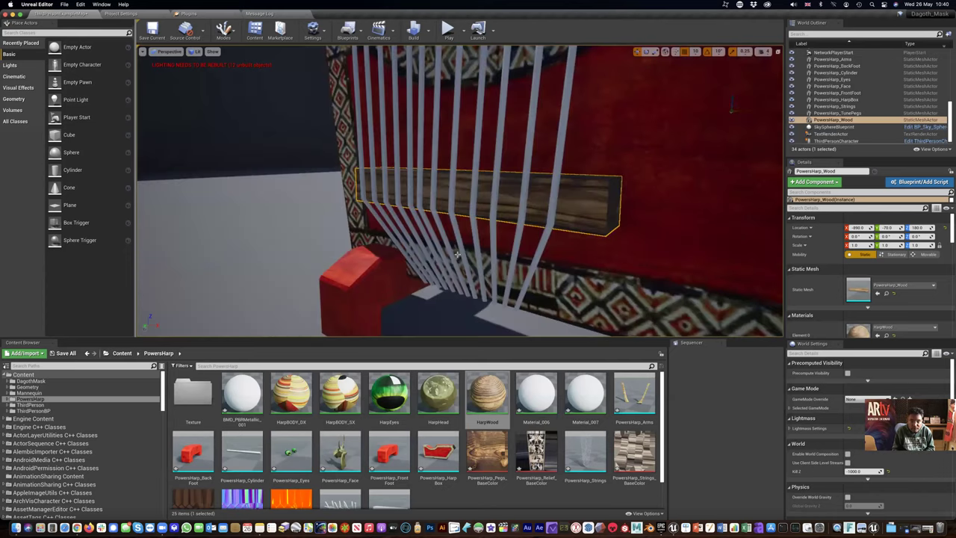
pyautogui.moveTo(458, 254); pyautogui.dragTo(432, 248, button='right')
pyautogui.keyDown('alt'); pyautogui.moveTo(433, 249); pyautogui.dragTo(429, 247); pyautogui.keyUp('alt')
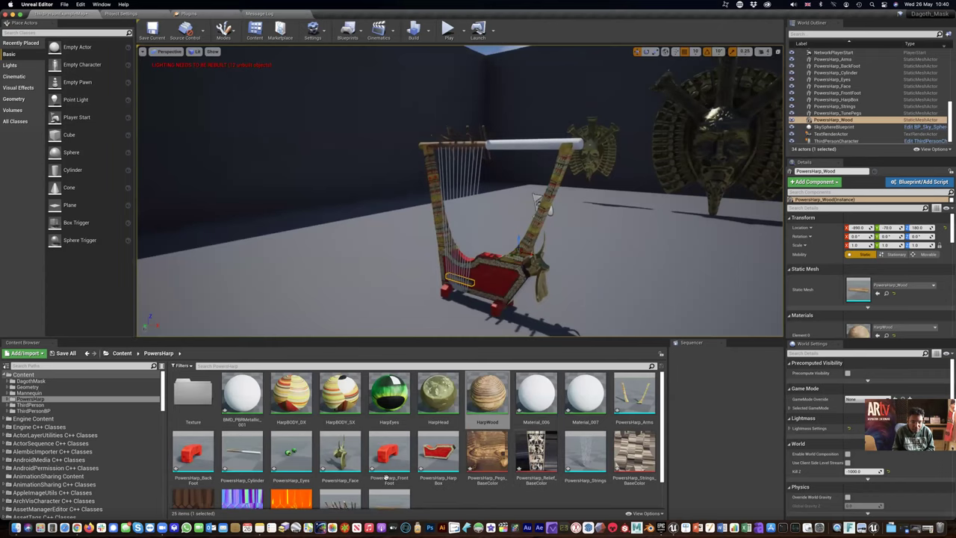
# - Select the PowersHarp_Cylinder mesh at the top of the harp and check its assigned materials
pyautogui.click(519, 142)
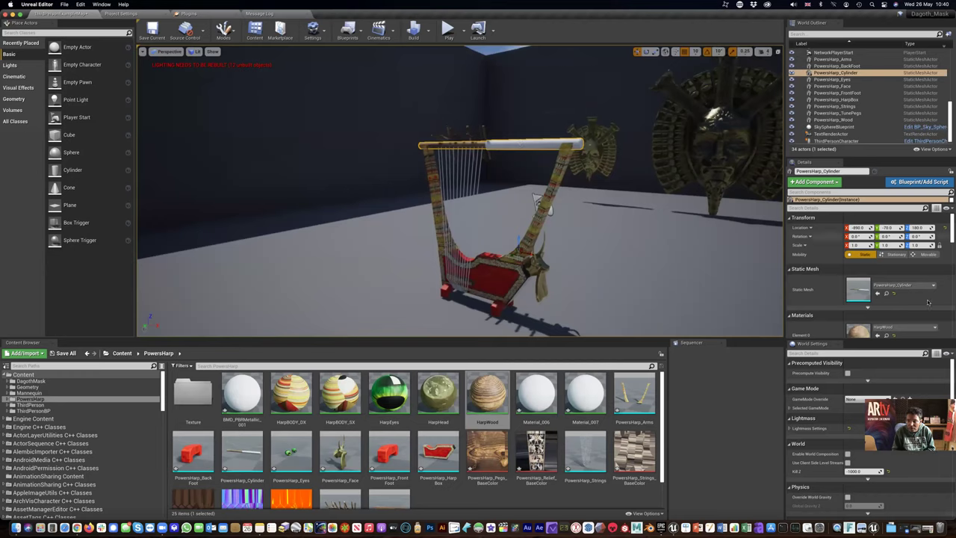
pyautogui.scroll(-1, 924, 305)
pyautogui.scroll(-1, 923, 305)
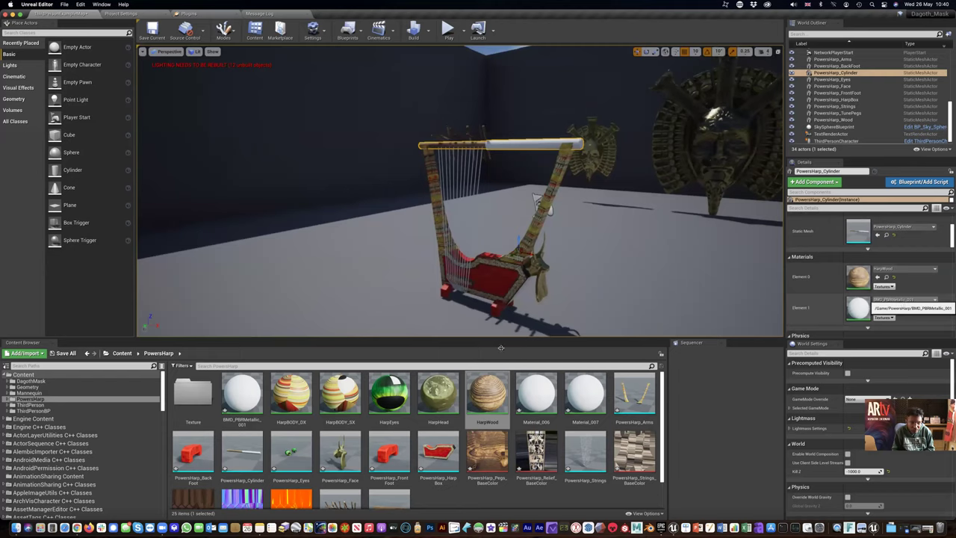
# - Rename the BMD_PBRMetallic_001 material as HarpLeather
pyautogui.click(248, 421)
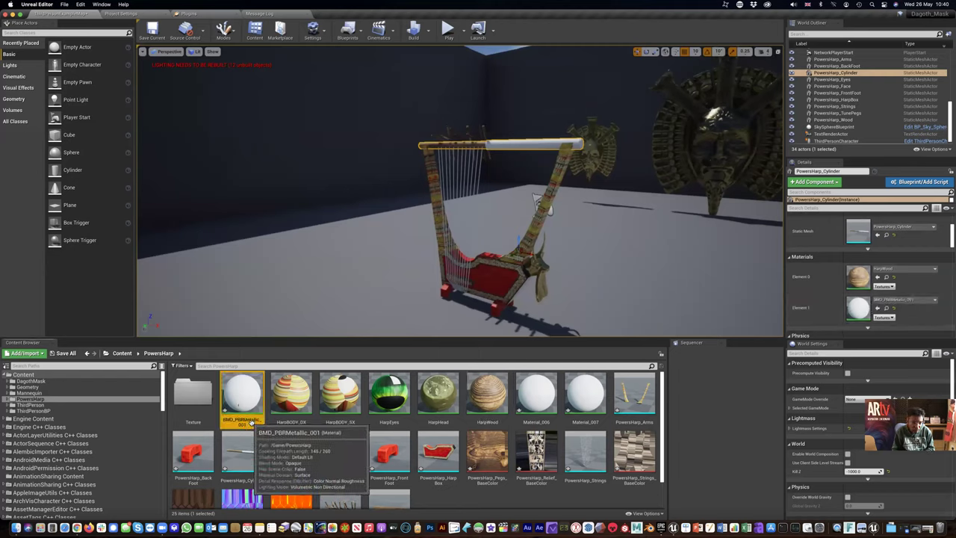
pyautogui.click(251, 423)
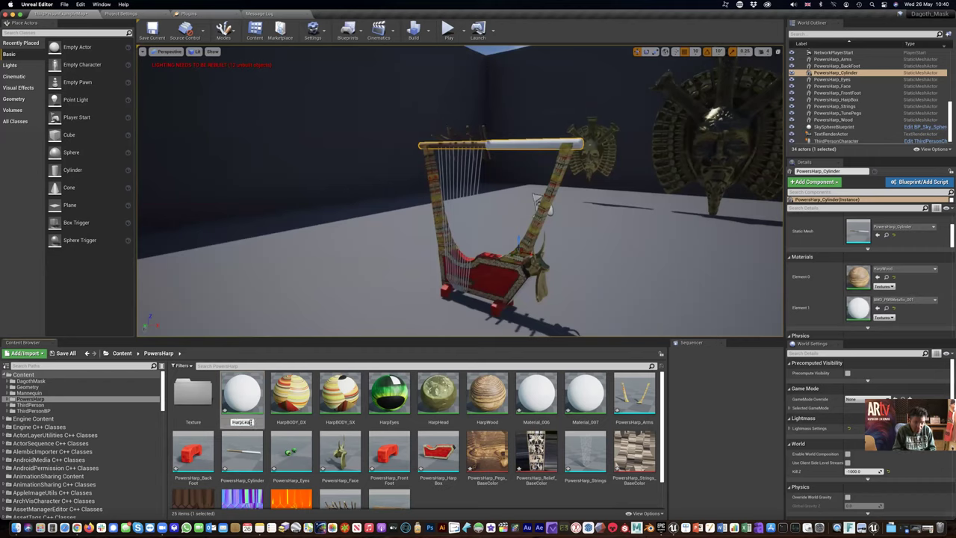
pyautogui.write('HarpLeather')
pyautogui.press('Return')
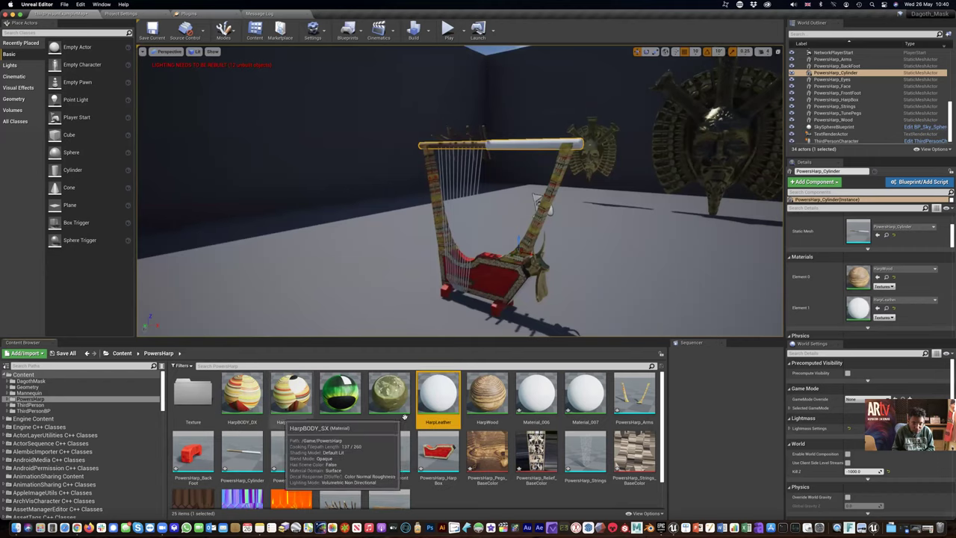
# - Open the HarpLeather material and delete the existing nodes feeding its main material node
pyautogui.doubleClick(440, 396)
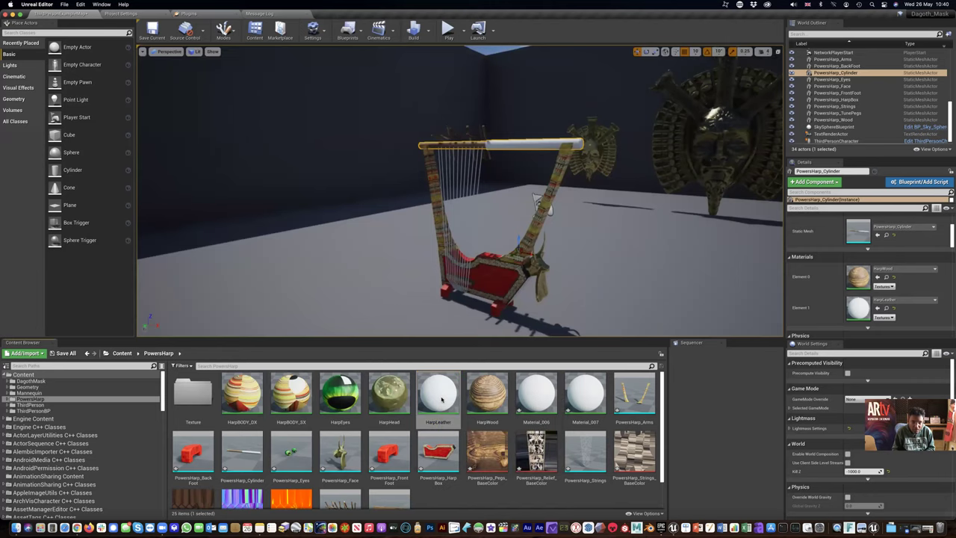
pyautogui.moveTo(532, 216); pyautogui.dragTo(555, 206)
pyautogui.moveTo(510, 227); pyautogui.dragTo(481, 181)
pyautogui.press('Delete')
# - Add the TopFrontTube base colour and normal textures to HarpLeather and connect their RGB outputs to Base Color and Normal
pyautogui.scroll(-1, 461, 251)
pyautogui.scroll(-3, 461, 251)
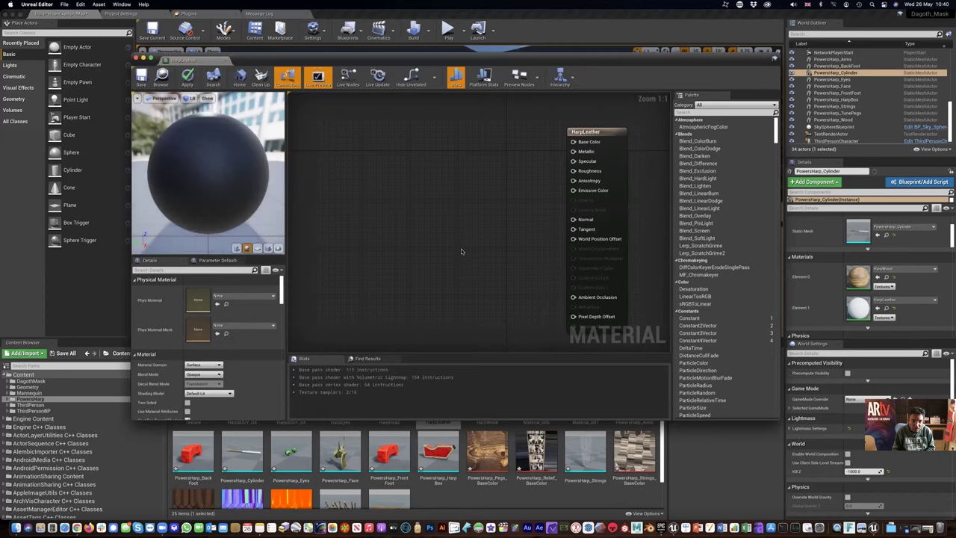
pyautogui.moveTo(179, 506); pyautogui.dragTo(456, 126)
pyautogui.moveTo(503, 136); pyautogui.dragTo(579, 142)
pyautogui.moveTo(258, 493); pyautogui.dragTo(446, 225)
pyautogui.moveTo(511, 240); pyautogui.dragTo(575, 221)
pyautogui.moveTo(489, 231); pyautogui.dragTo(380, 192)
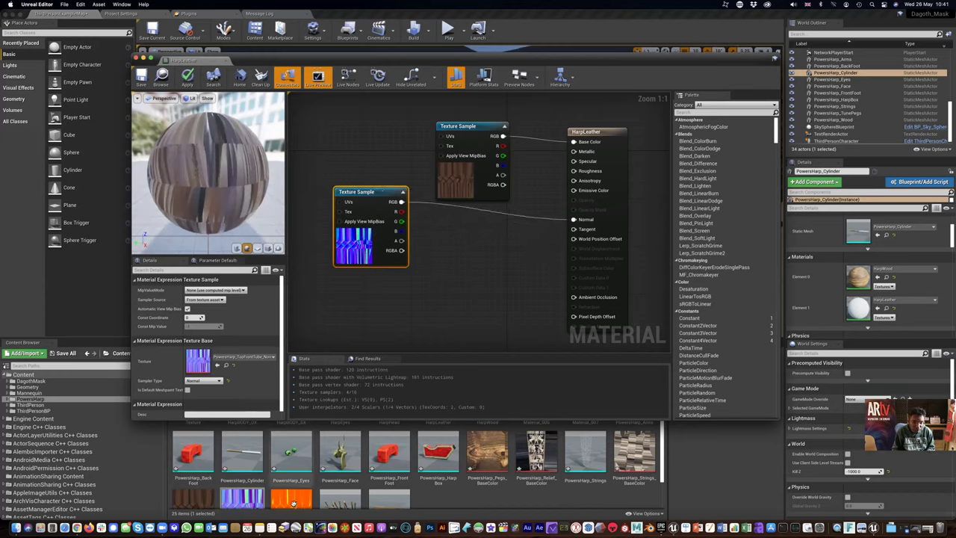
# - Add the orange TopFrontTube occlusion texture to HarpLeather and connect its R output to Ambient Occlusion
pyautogui.moveTo(292, 497); pyautogui.dragTo(478, 257)
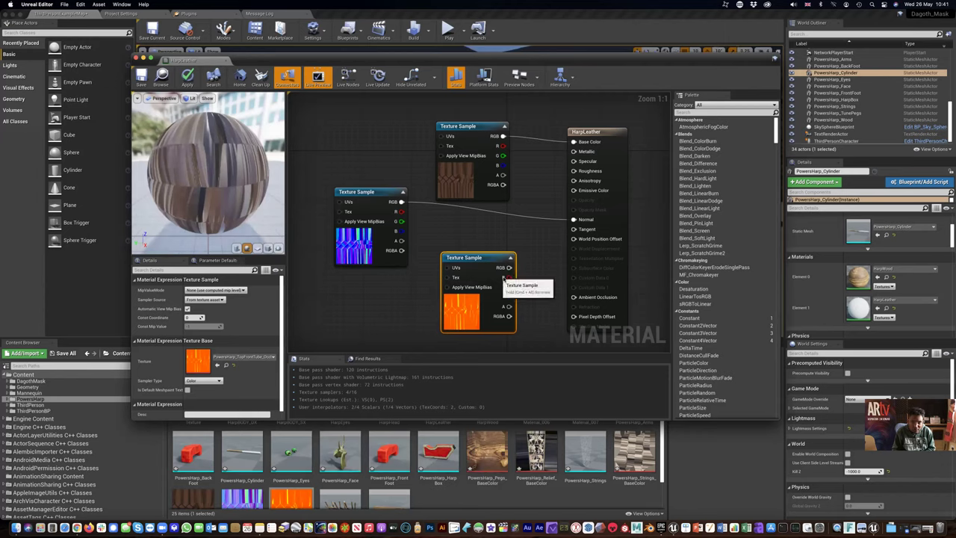
pyautogui.moveTo(506, 277); pyautogui.dragTo(573, 298)
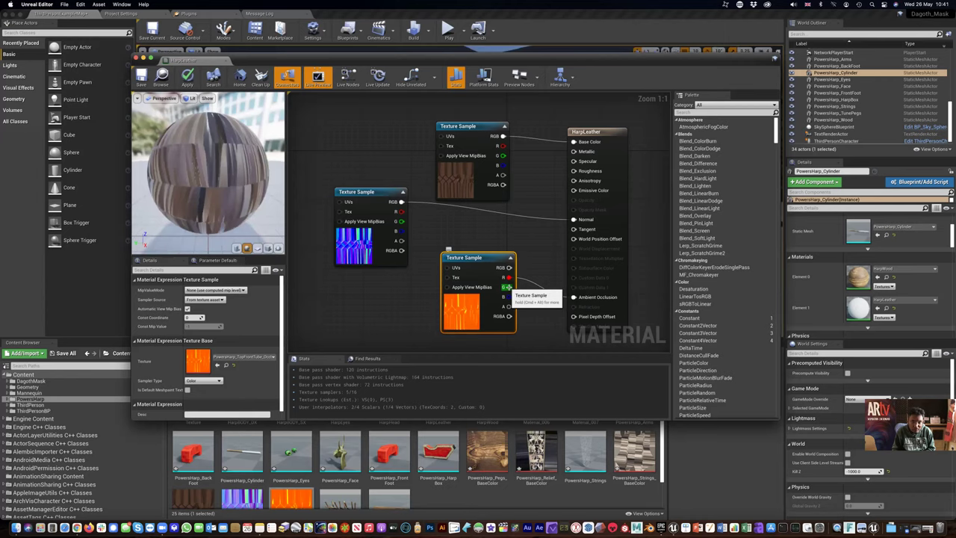
pyautogui.moveTo(506, 287); pyautogui.dragTo(574, 152)
pyautogui.moveTo(509, 296); pyautogui.dragTo(576, 172)
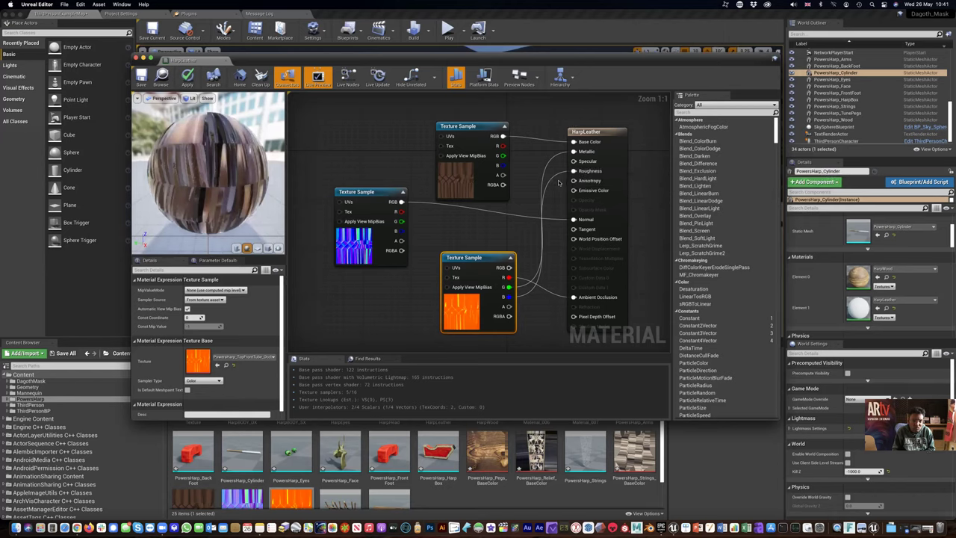
pyautogui.keyDown('alt'); pyautogui.click(574, 152); pyautogui.keyUp('alt')
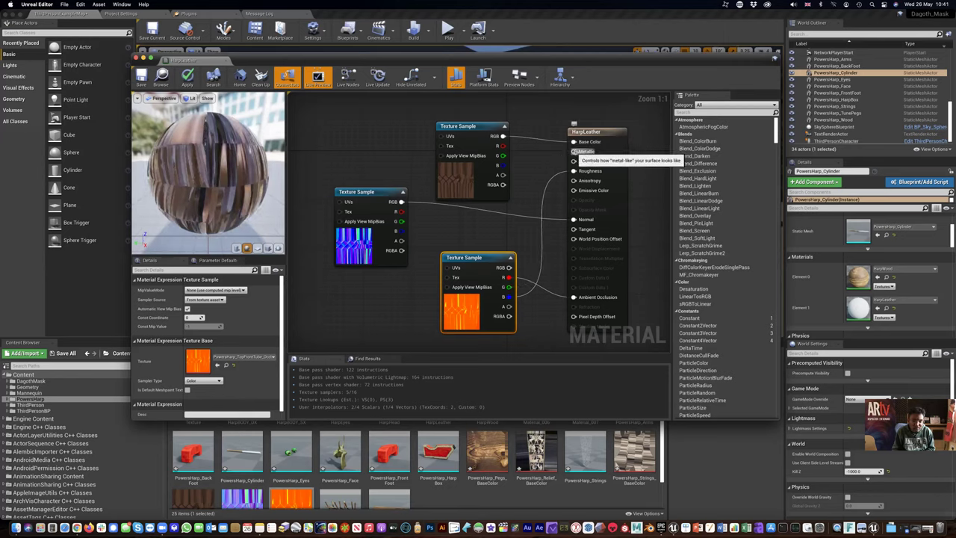
pyautogui.keyDown('alt'); pyautogui.click(574, 171); pyautogui.keyUp('alt')
pyautogui.moveTo(518, 288); pyautogui.dragTo(510, 278)
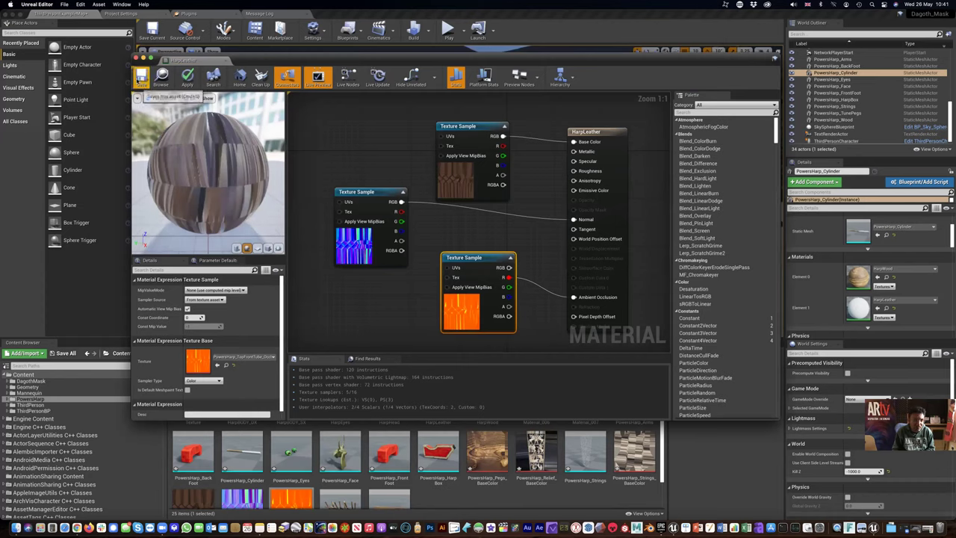
# - Save the HarpLeather material and close its editor
pyautogui.click(142, 77)
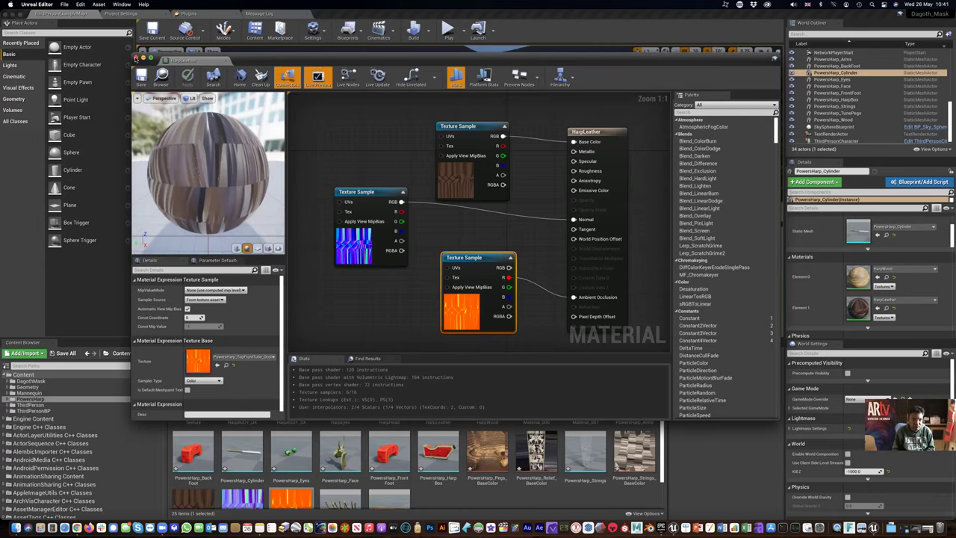
pyautogui.click(135, 58)
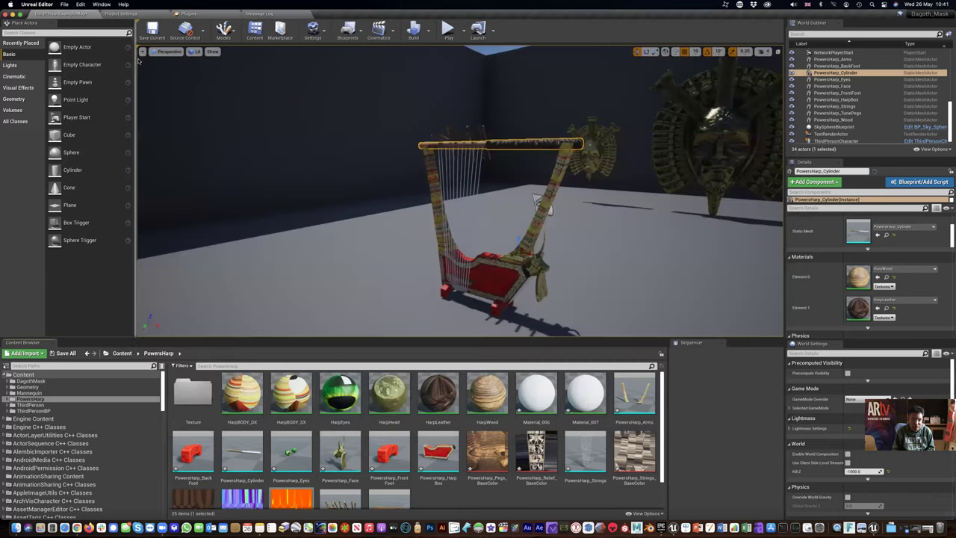
# - Inspect the leather and wood textures on the PowersHarp_Cylinder mesh up close and from a distance
pyautogui.moveTo(529, 147); pyautogui.dragTo(504, 167, button='right')
pyautogui.click(529, 145)
pyautogui.click(504, 155)
pyautogui.press('f')
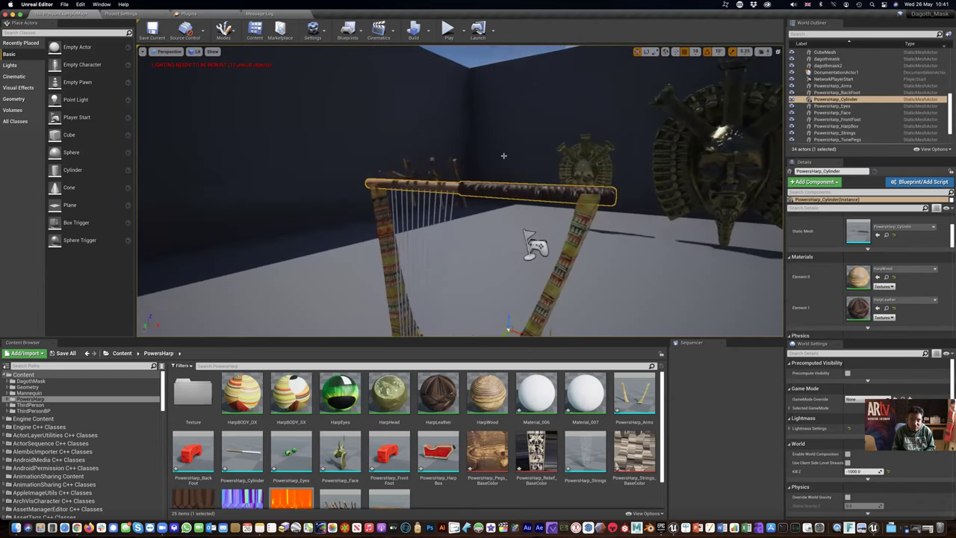
pyautogui.scroll(6, 505, 176)
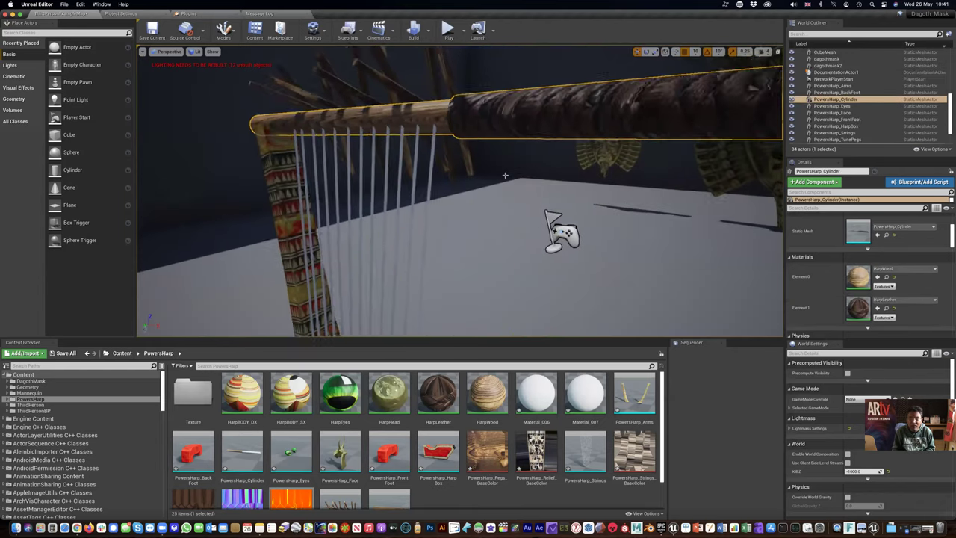
pyautogui.scroll(-5, 505, 176)
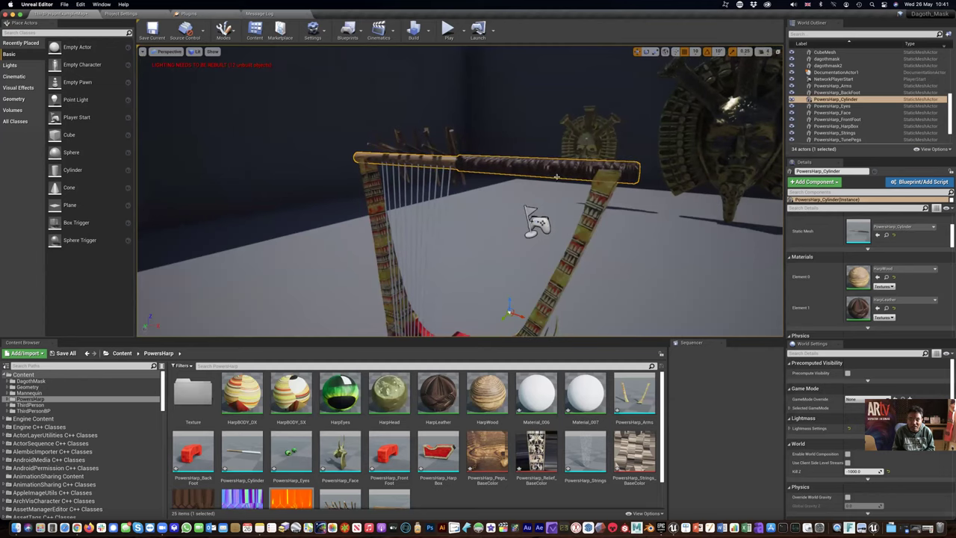
pyautogui.scroll(-5, 541, 174)
pyautogui.moveTo(541, 174); pyautogui.dragTo(477, 236, button='right')
pyautogui.moveTo(477, 236); pyautogui.dragTo(476, 237, button='middle')
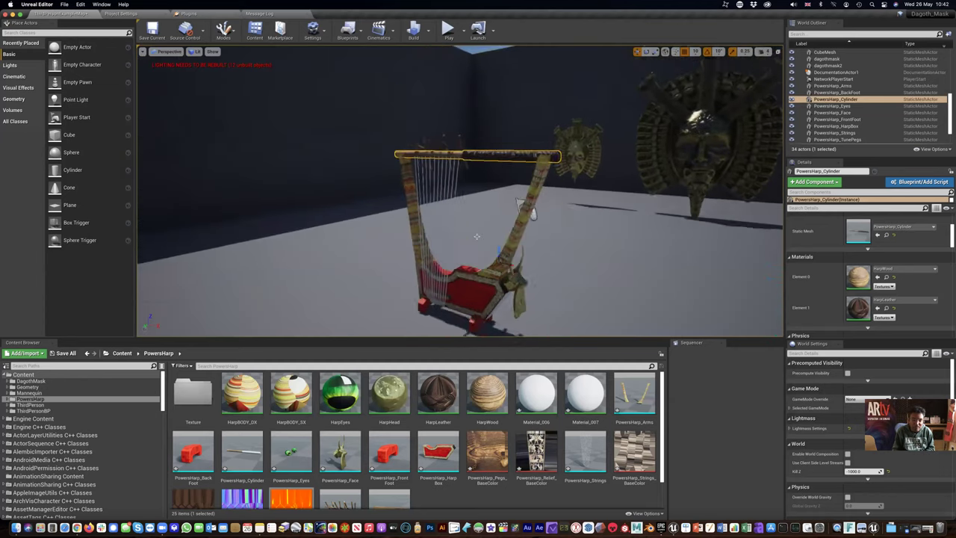
pyautogui.scroll(5, 477, 237)
pyautogui.keyDown('alt'); pyautogui.moveTo(477, 236); pyautogui.dragTo(477, 236); pyautogui.keyUp('alt')
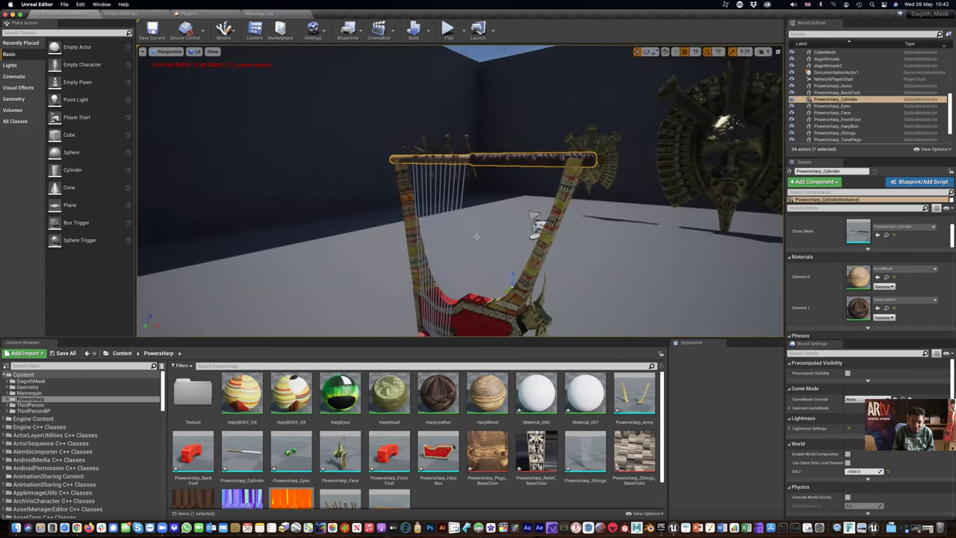
# - Open the PowersHarp_Strings mesh to check which material it uses, and close it again
pyautogui.click(584, 458)
pyautogui.doubleClick(584, 457)
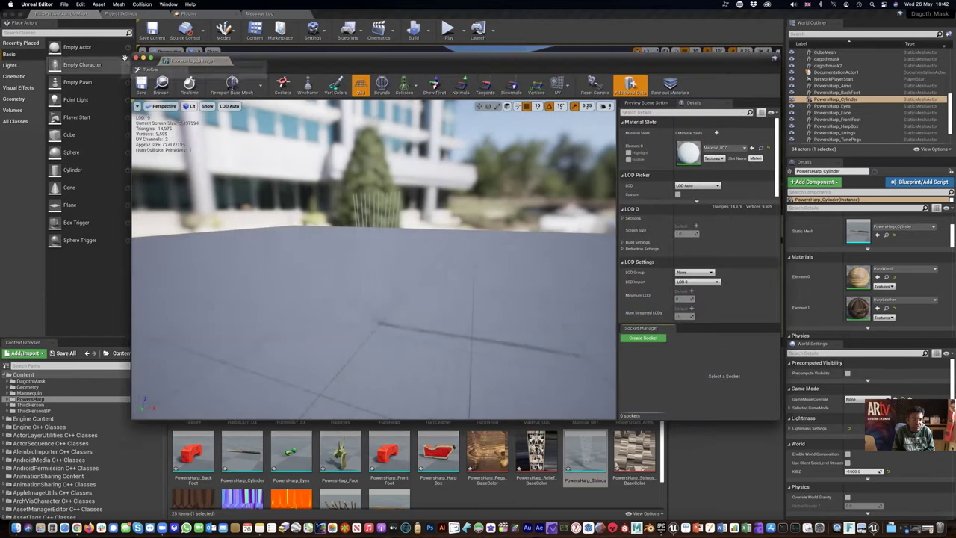
pyautogui.click(136, 58)
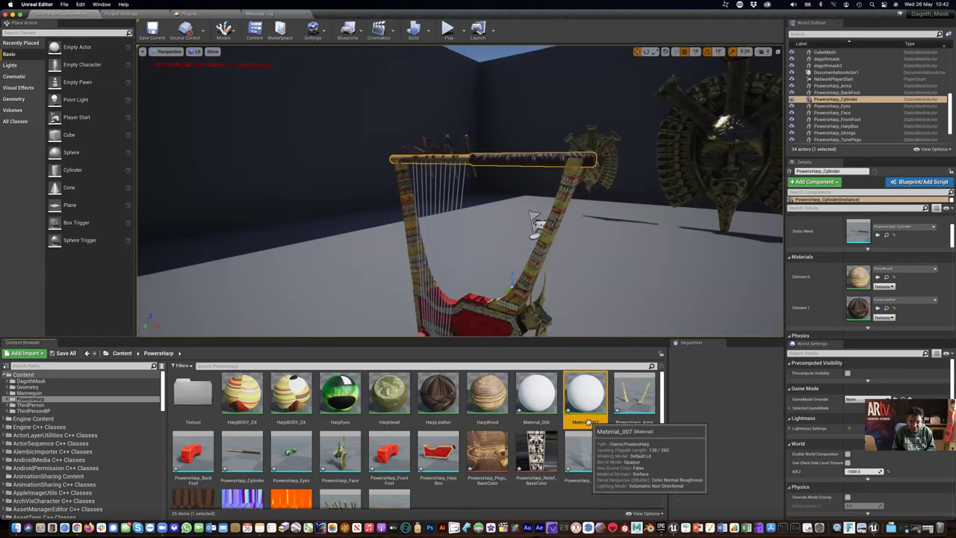
# - Rename the Material_007 material as HarpStrings
pyautogui.click(584, 423)
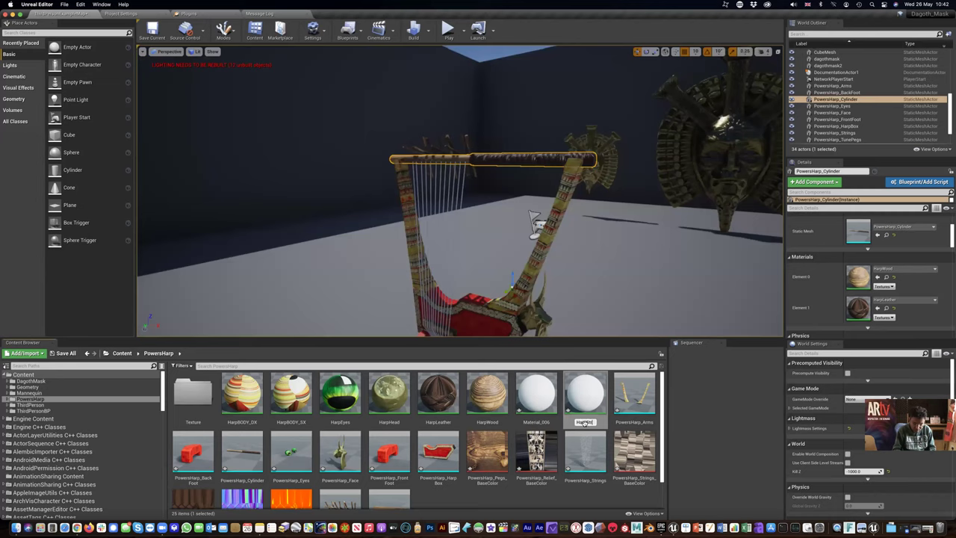
pyautogui.write('HarpStrings')
pyautogui.press('Return')
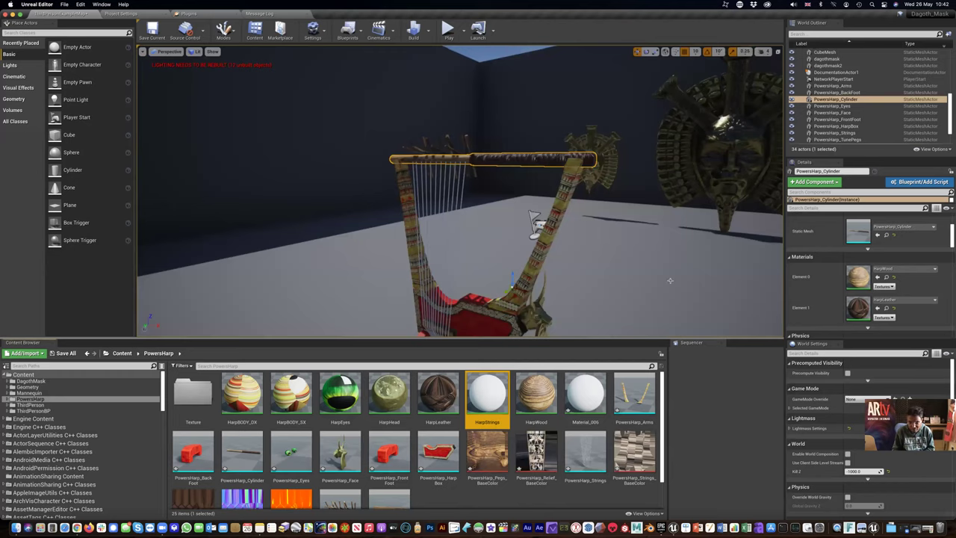
# - Add PowersHarp_Strings_BaseColor to the HarpStrings material, connect its RGB output to Base Color, and save and close it
pyautogui.doubleClick(489, 396)
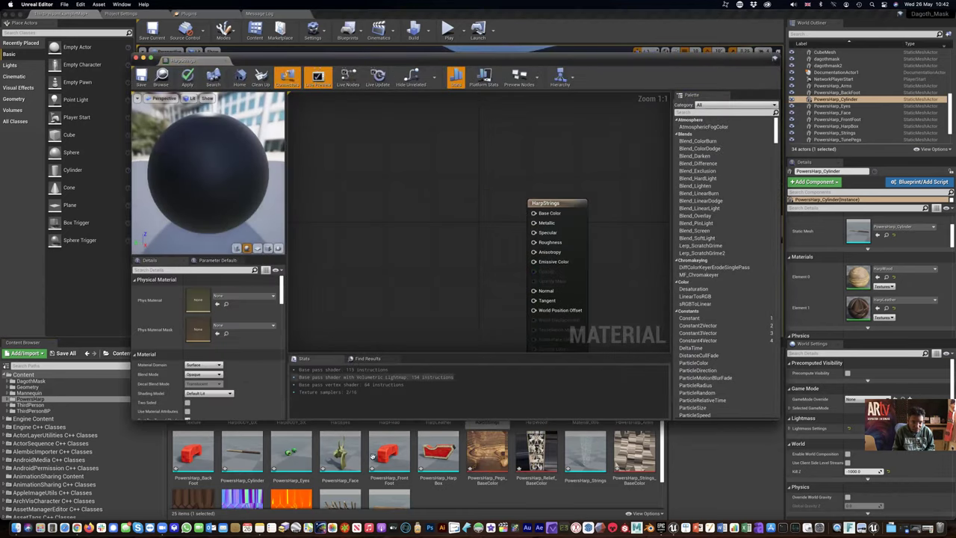
pyautogui.scroll(-1, 452, 477)
pyautogui.scroll(1, 451, 476)
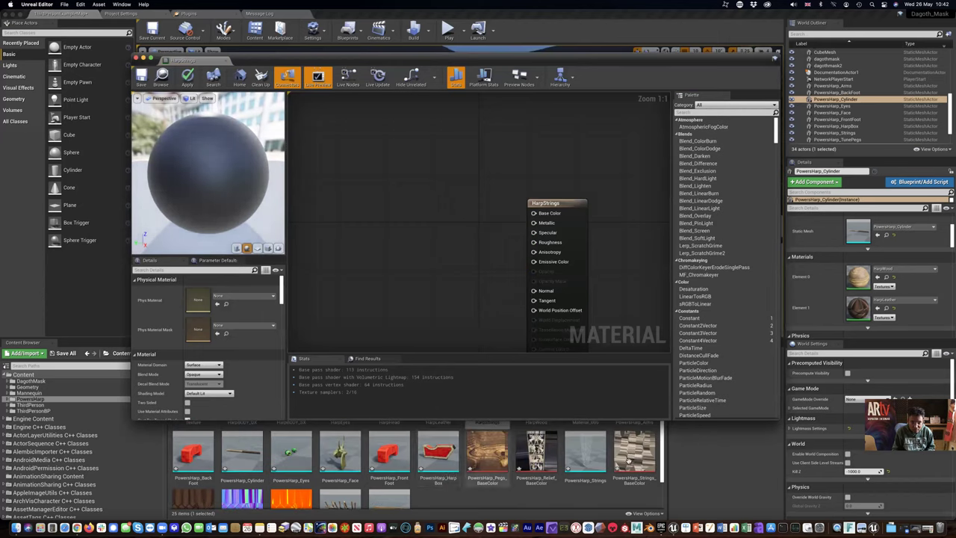
pyautogui.moveTo(641, 458); pyautogui.dragTo(435, 269)
pyautogui.moveTo(500, 280); pyautogui.dragTo(534, 213)
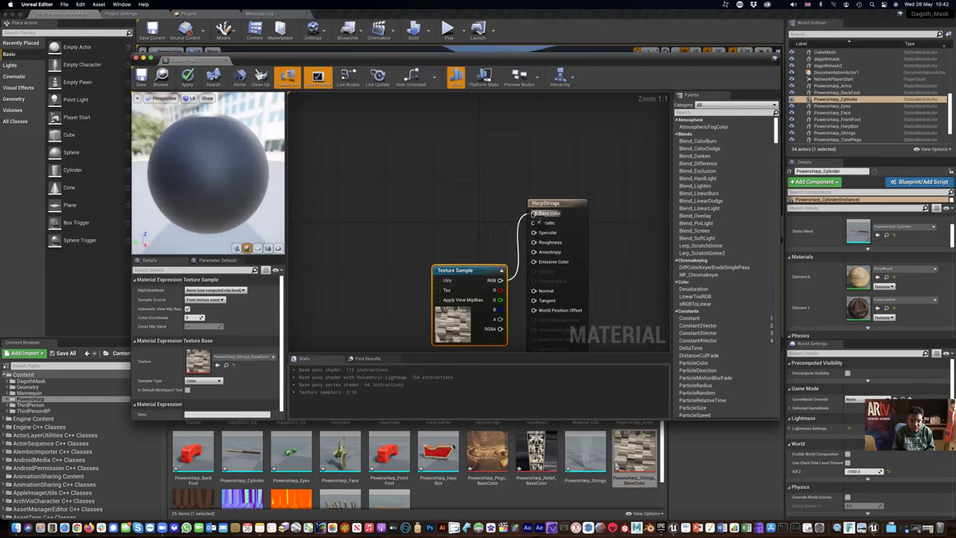
pyautogui.moveTo(456, 270); pyautogui.dragTo(442, 221)
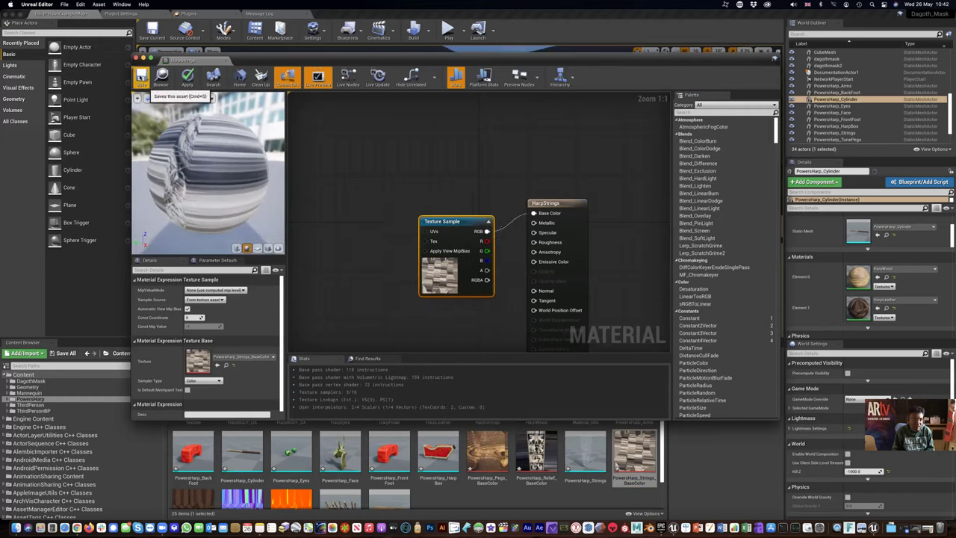
pyautogui.click(141, 77)
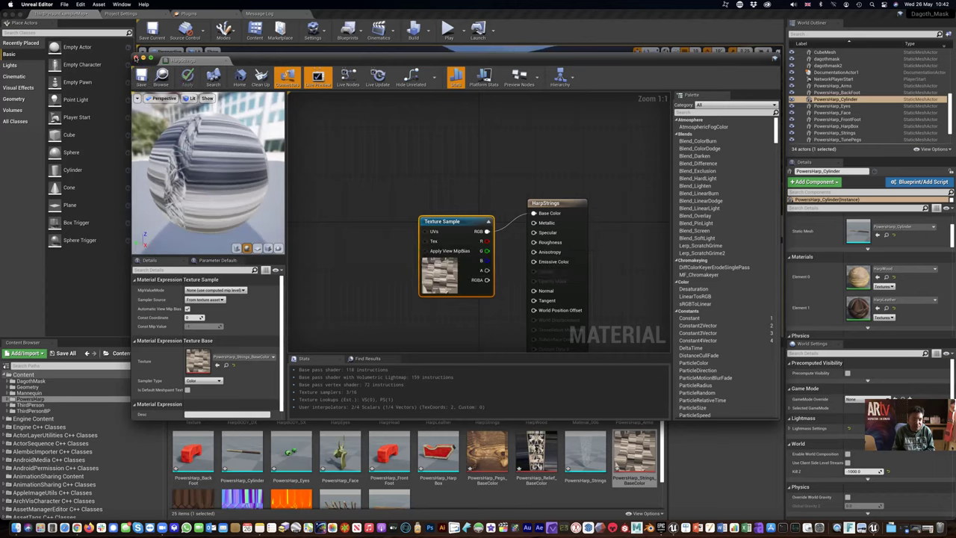
pyautogui.click(135, 57)
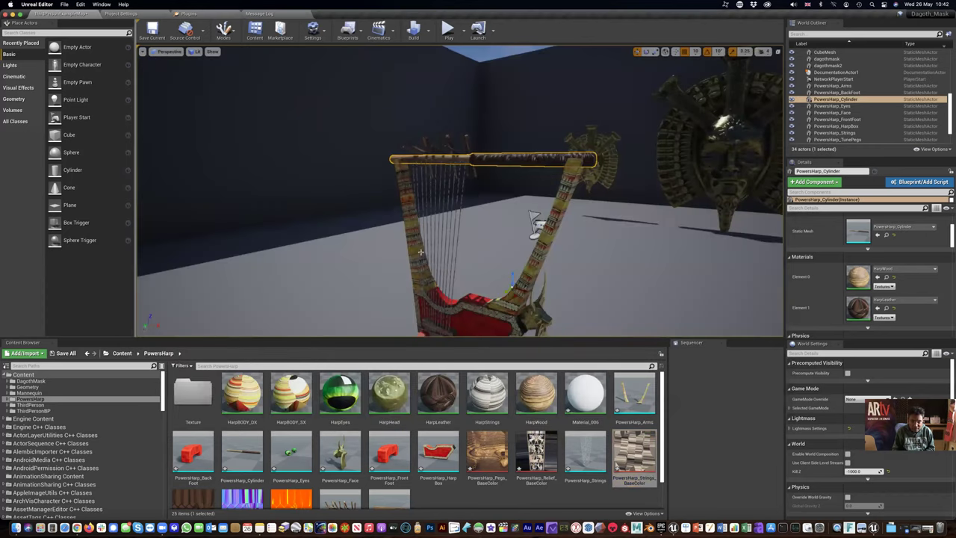
# - Look over the remaining harp assets and select the PowersHarp_HarpBox mesh to check its assigned materials
pyautogui.click(590, 401)
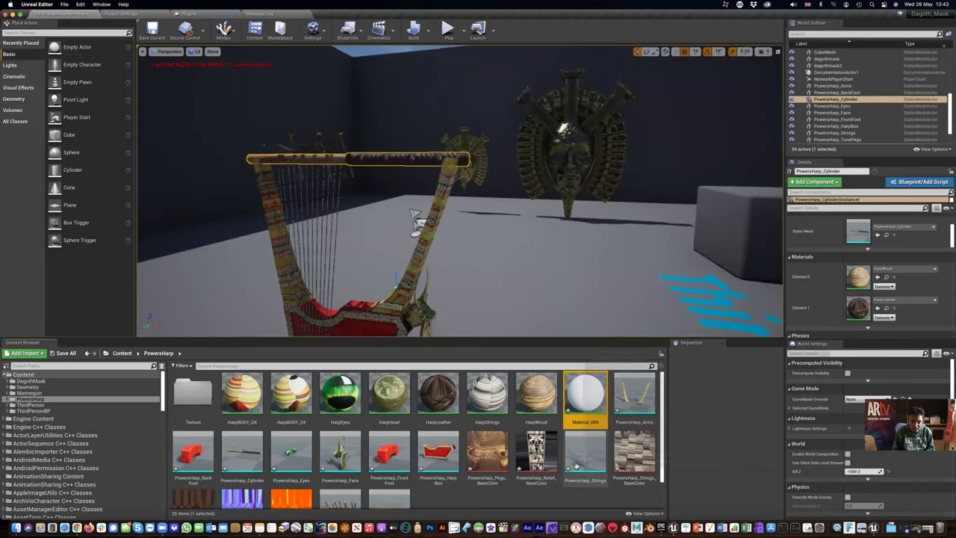
pyautogui.scroll(-2, 519, 443)
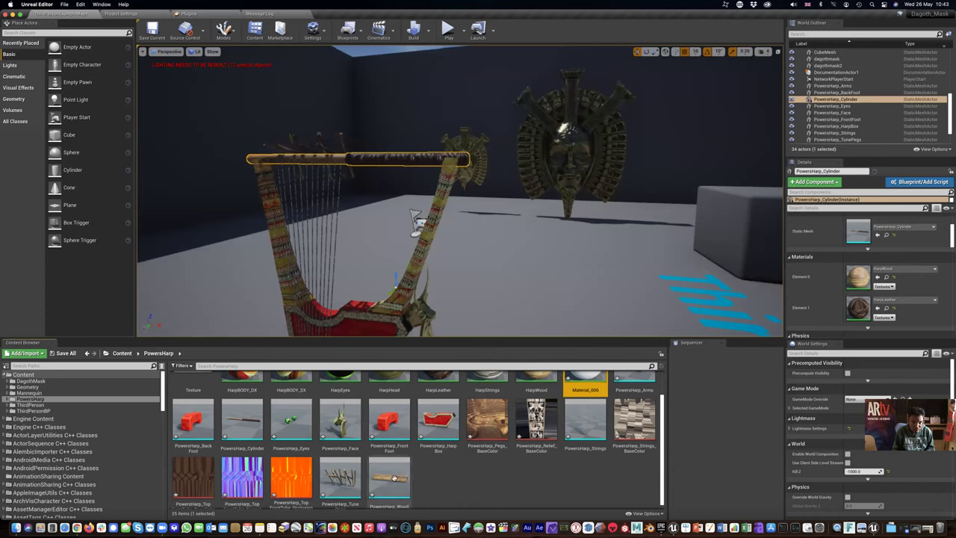
pyautogui.keyDown('shift'); pyautogui.click(631, 425); pyautogui.keyUp('shift')
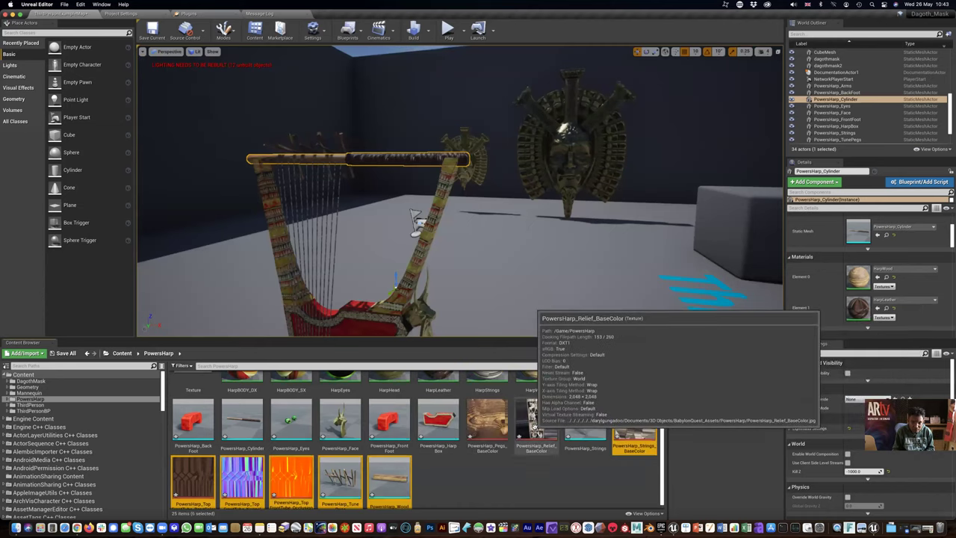
pyautogui.moveTo(359, 277); pyautogui.dragTo(358, 276, button='right')
pyautogui.press('d')
pyautogui.moveTo(357, 277); pyautogui.dragTo(293, 299)
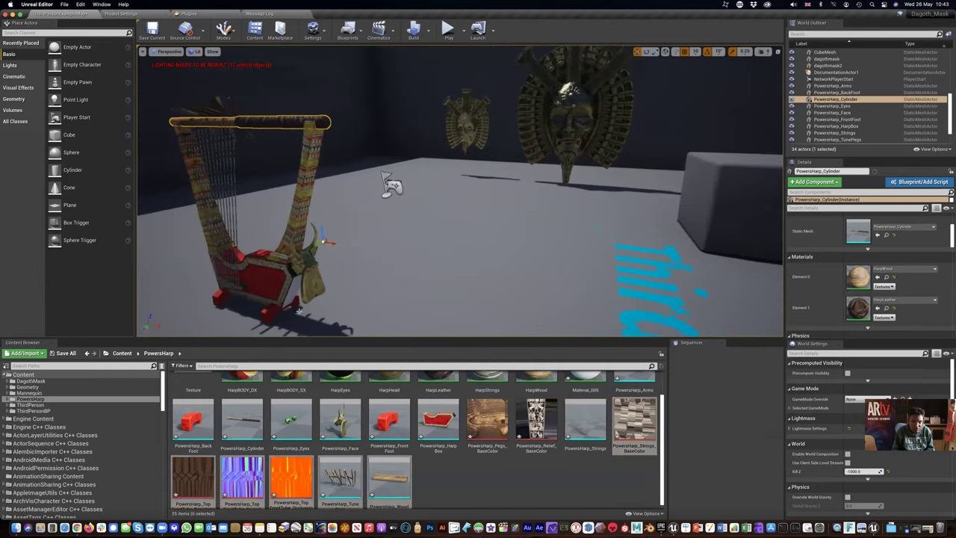
pyautogui.click(551, 485)
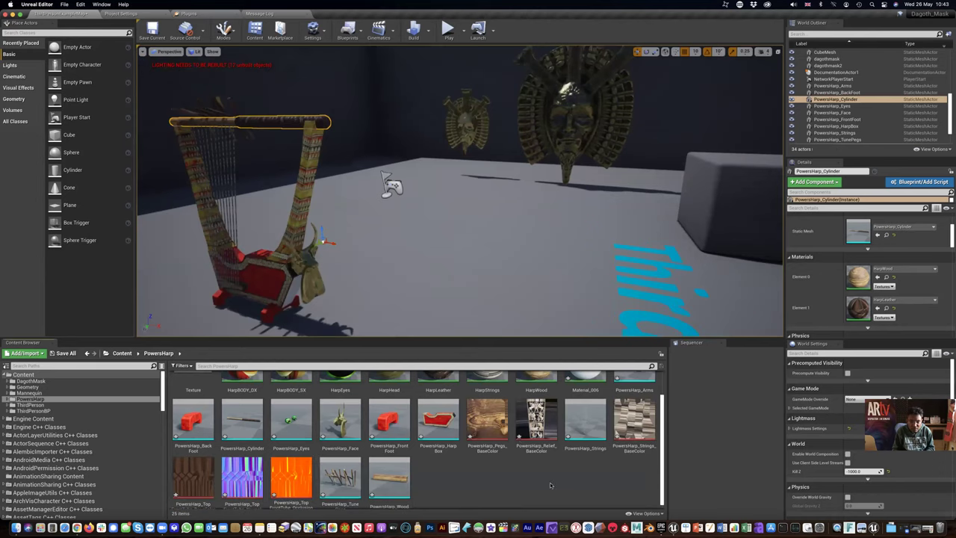
pyautogui.click(291, 291)
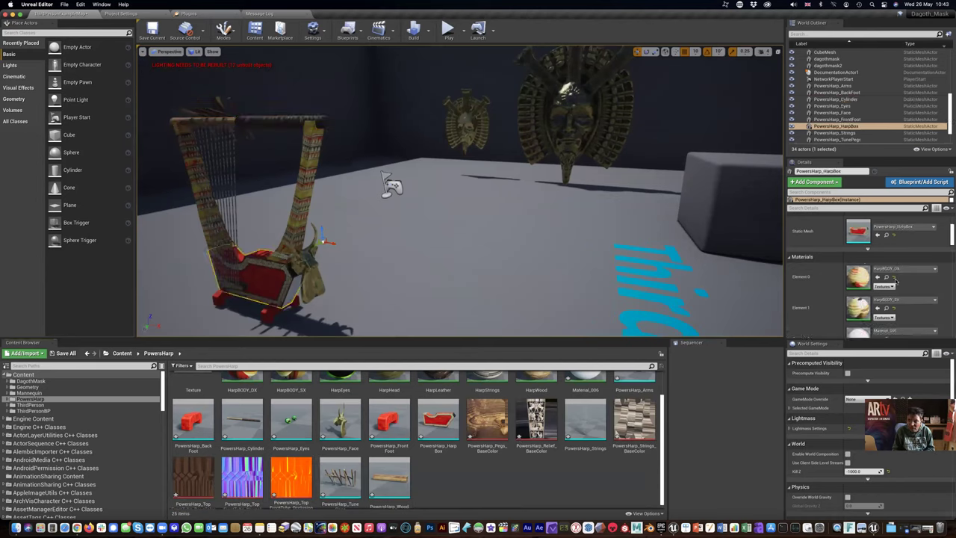
pyautogui.scroll(-3, 894, 278)
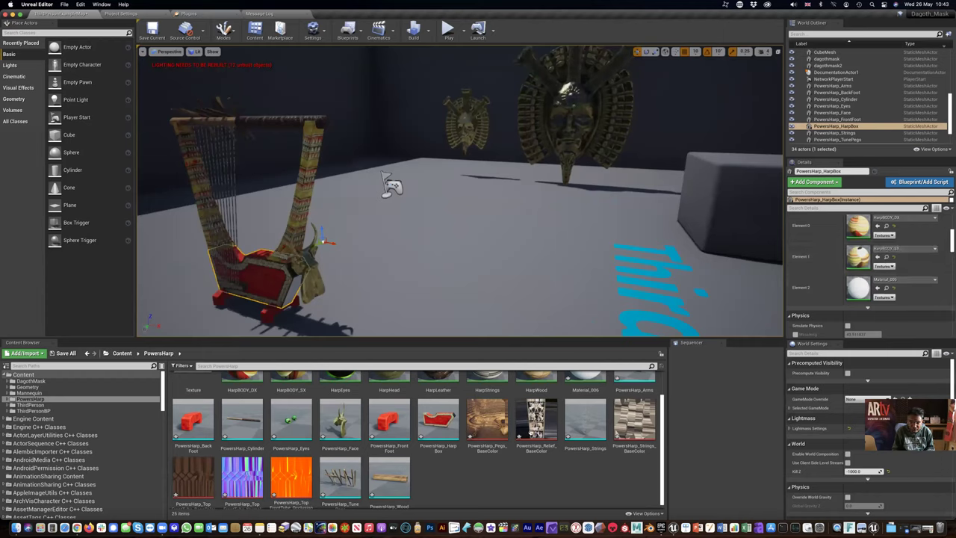
# - Rename the Material_006 material as HarpRelief
pyautogui.scroll(1, 530, 463)
pyautogui.click(586, 407)
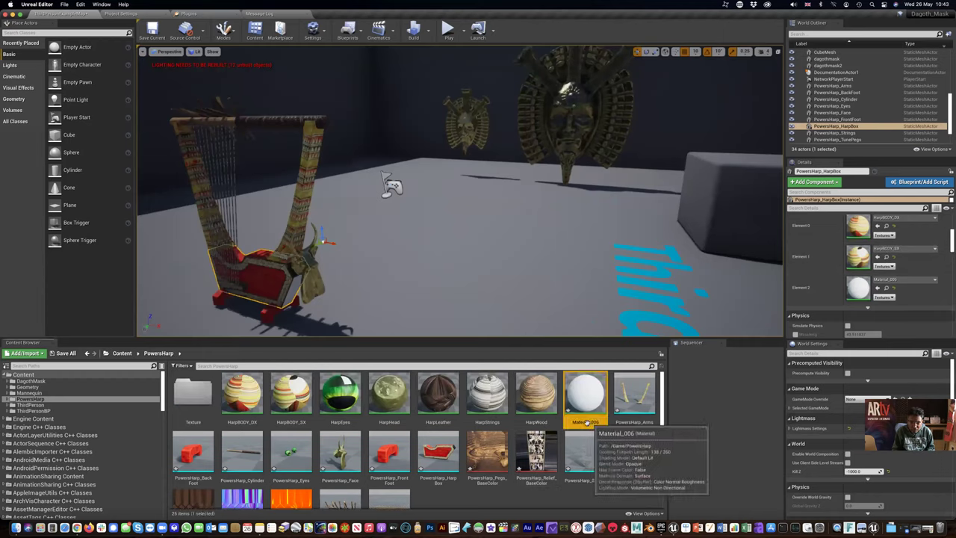
pyautogui.click(585, 422)
pyautogui.write('HarpRelief')
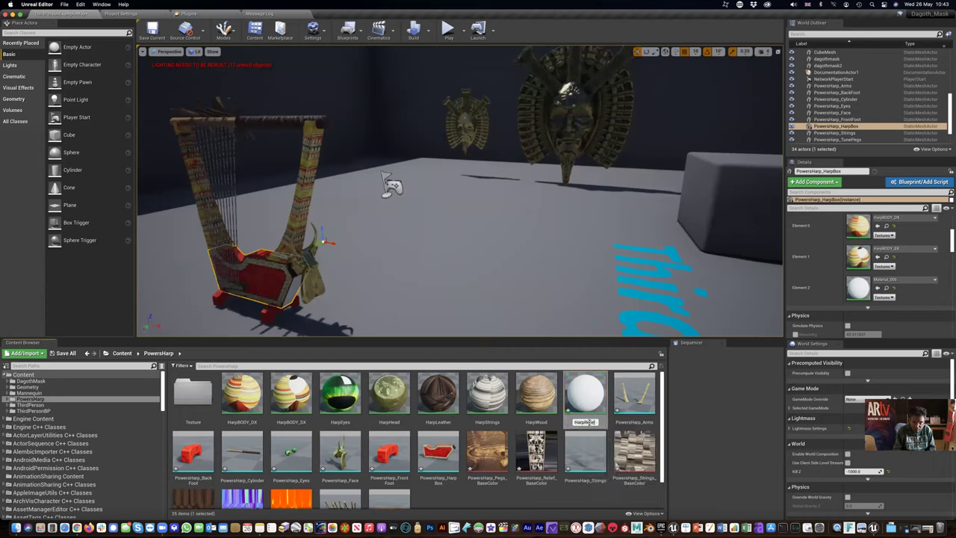
pyautogui.press('Return')
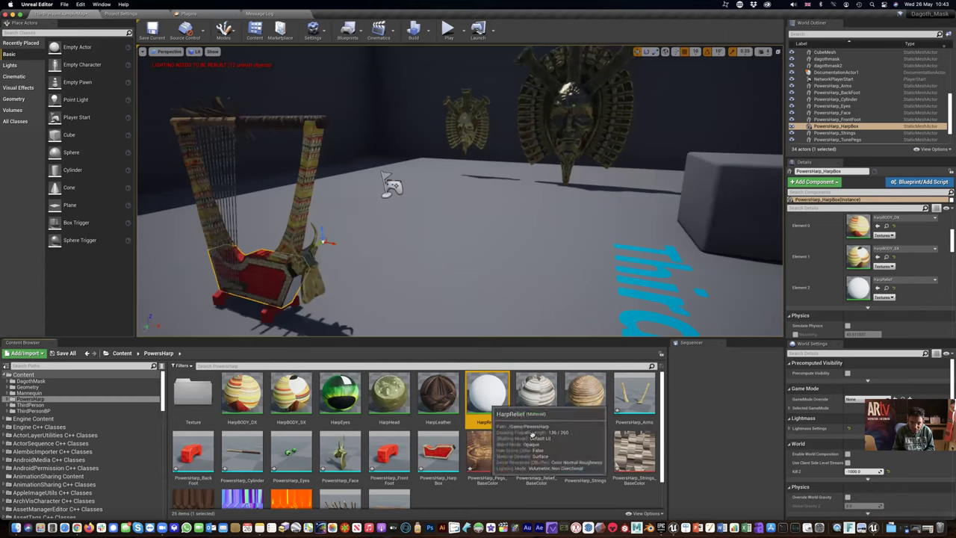
# - Replace the HarpRelief material's Param node with PowersHarp_Relief_BaseColor, connect its RGB output to Base Color, and save and close the material
pyautogui.doubleClick(487, 396)
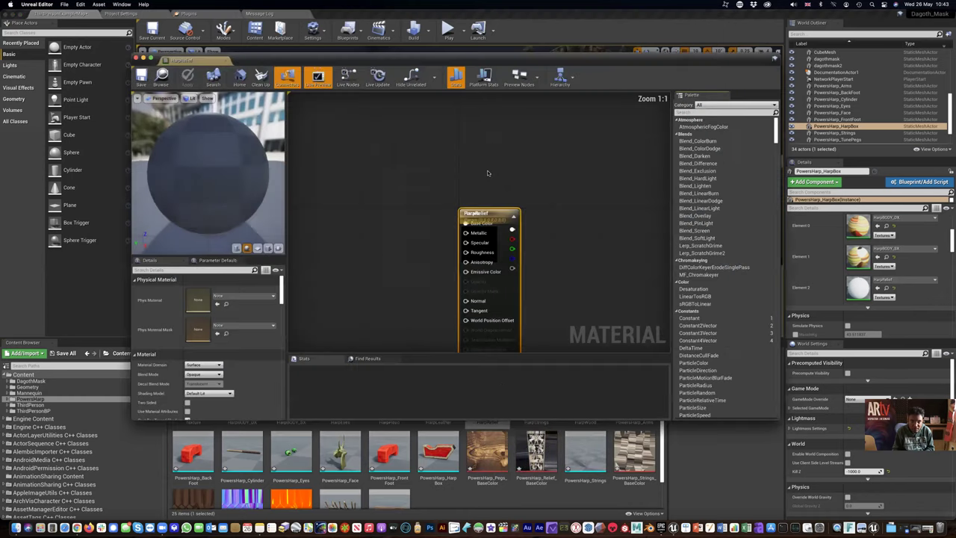
pyautogui.moveTo(512, 228); pyautogui.dragTo(494, 186)
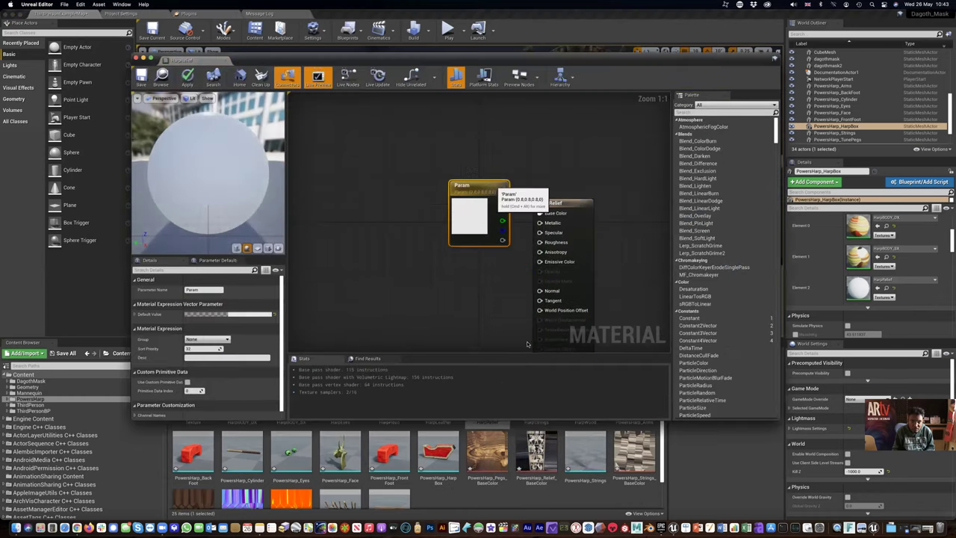
pyautogui.press('Delete')
pyautogui.moveTo(542, 434); pyautogui.dragTo(539, 213)
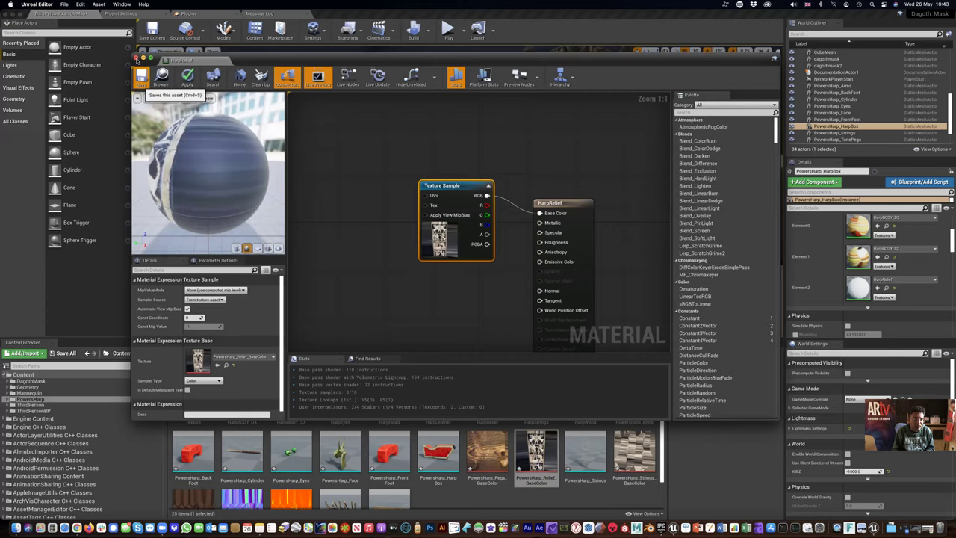
pyautogui.click(140, 79)
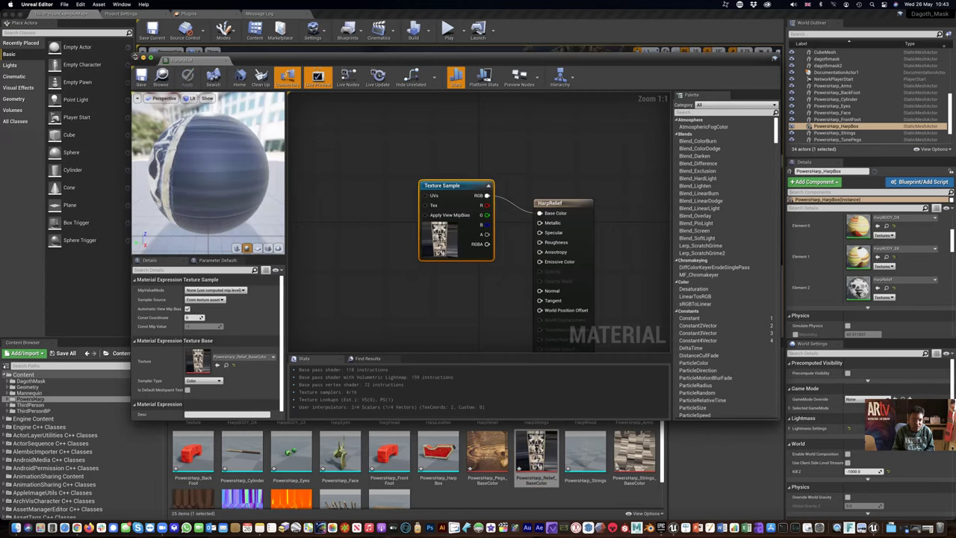
pyautogui.click(135, 57)
# - Inspect the relief texture on the front and sides of the harp box up close, and save the current level
pyautogui.click(295, 279)
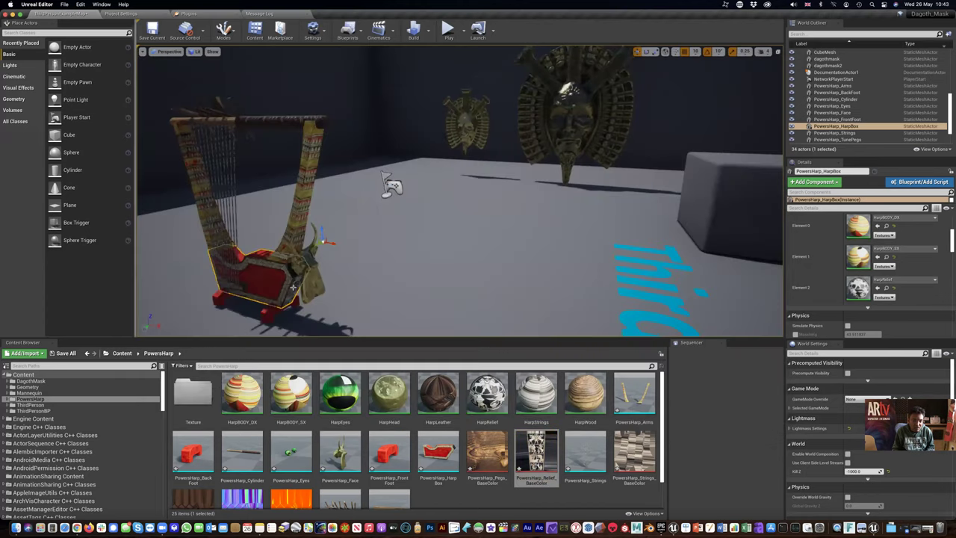
pyautogui.moveTo(293, 287); pyautogui.dragTo(257, 286, button='right')
pyautogui.click(293, 287)
pyautogui.click(330, 270)
pyautogui.moveTo(329, 271); pyautogui.dragTo(269, 210, button='right')
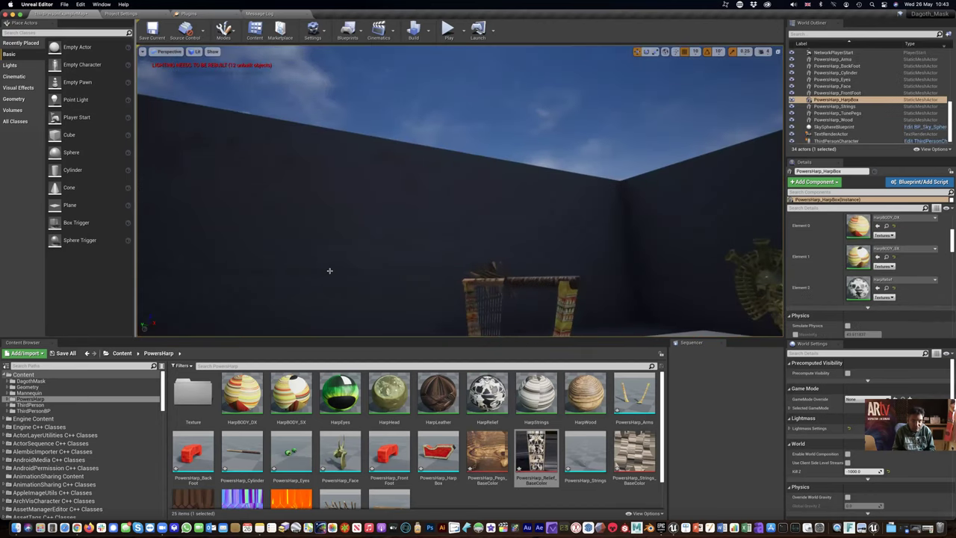
pyautogui.press('f')
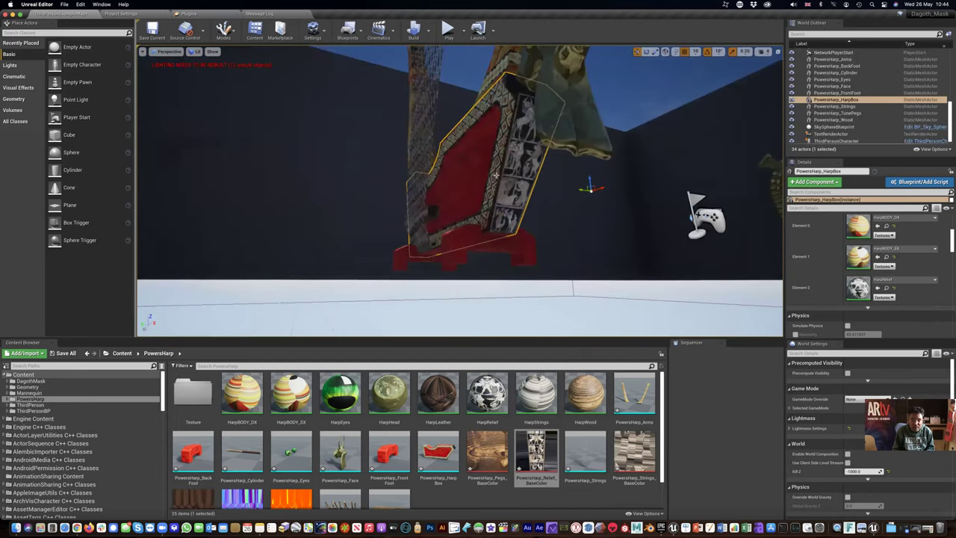
pyautogui.moveTo(468, 180); pyautogui.dragTo(453, 179, button='right')
pyautogui.keyDown('alt'); pyautogui.moveTo(453, 180); pyautogui.dragTo(453, 179); pyautogui.keyUp('alt')
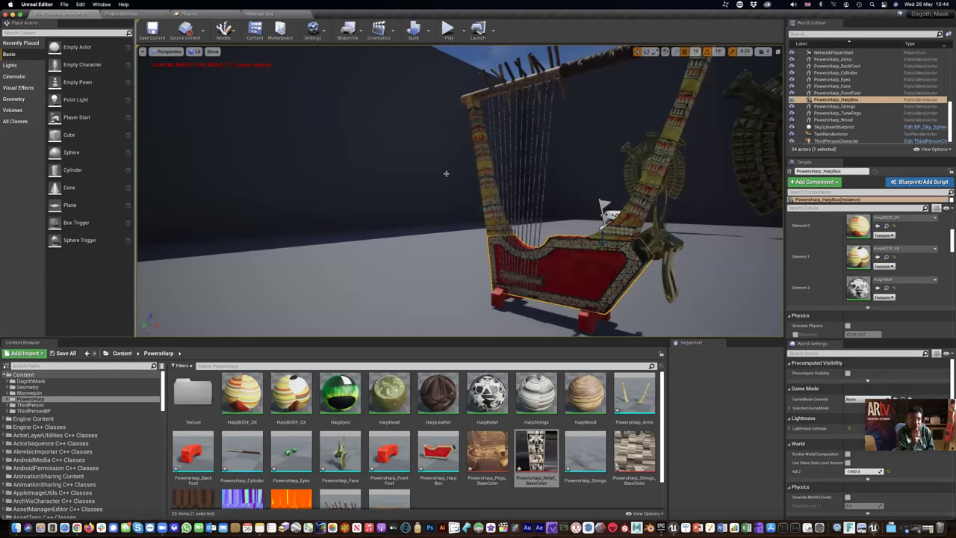
pyautogui.click(152, 29)
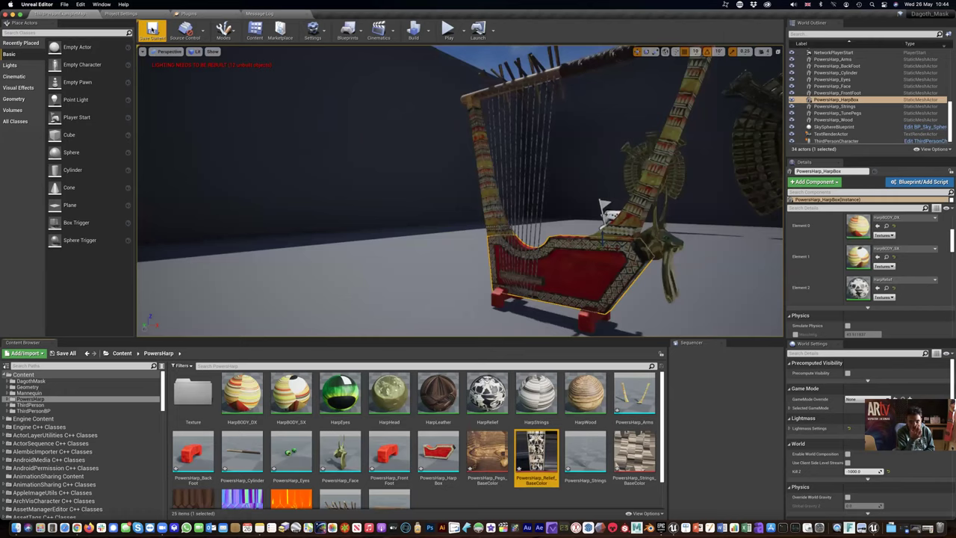
# - Examine the whole textured harp from farther back, together with the masks behind it
pyautogui.moveTo(419, 201); pyautogui.dragTo(523, 200, button='right')
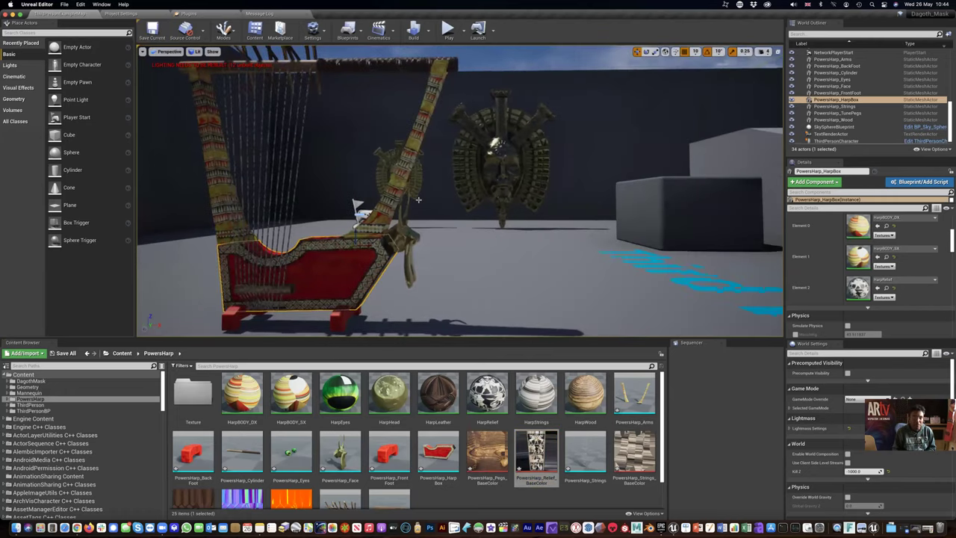
pyautogui.scroll(-5, 419, 200)
pyautogui.moveTo(419, 200); pyautogui.dragTo(444, 200, button='right')
pyautogui.moveTo(418, 200); pyautogui.dragTo(418, 199)
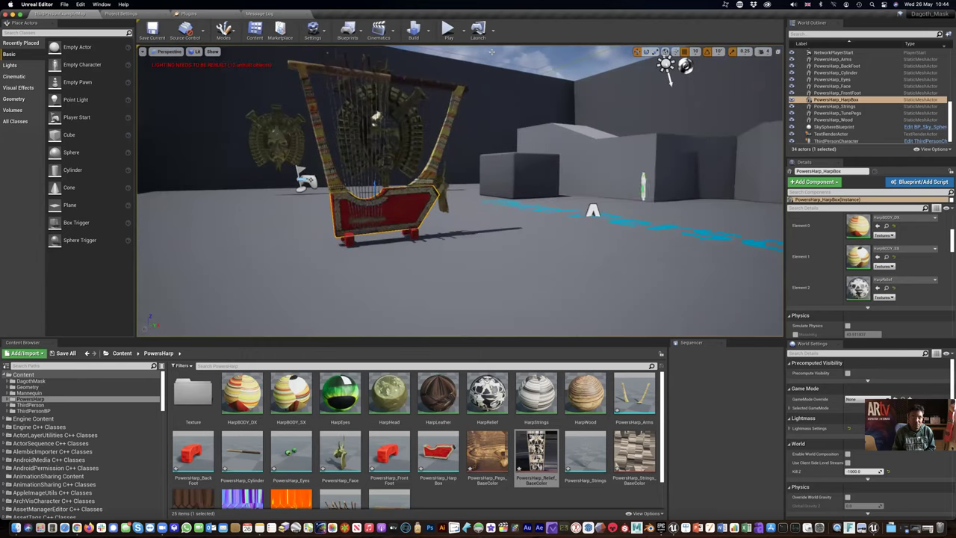
pyautogui.moveTo(641, 11); pyautogui.dragTo(640, 37)
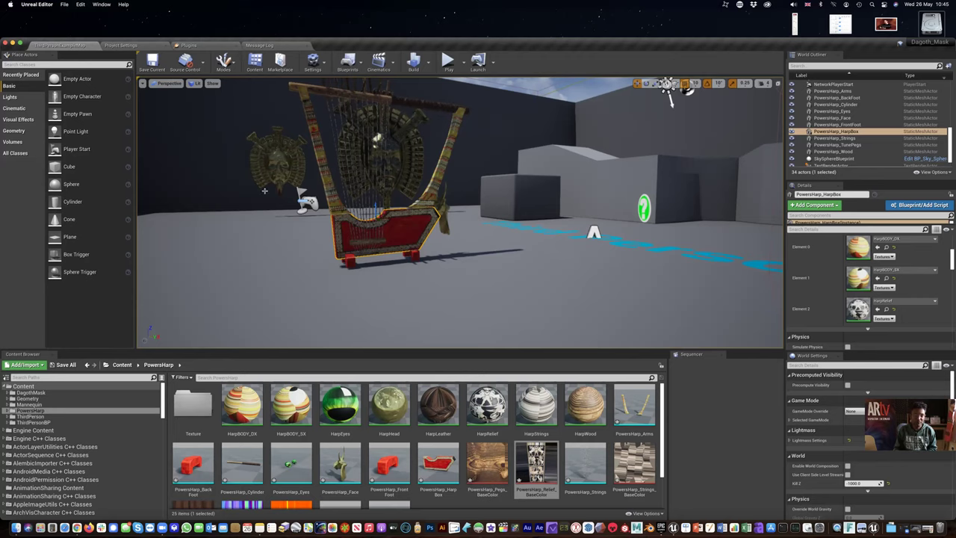
pyautogui.press('f')
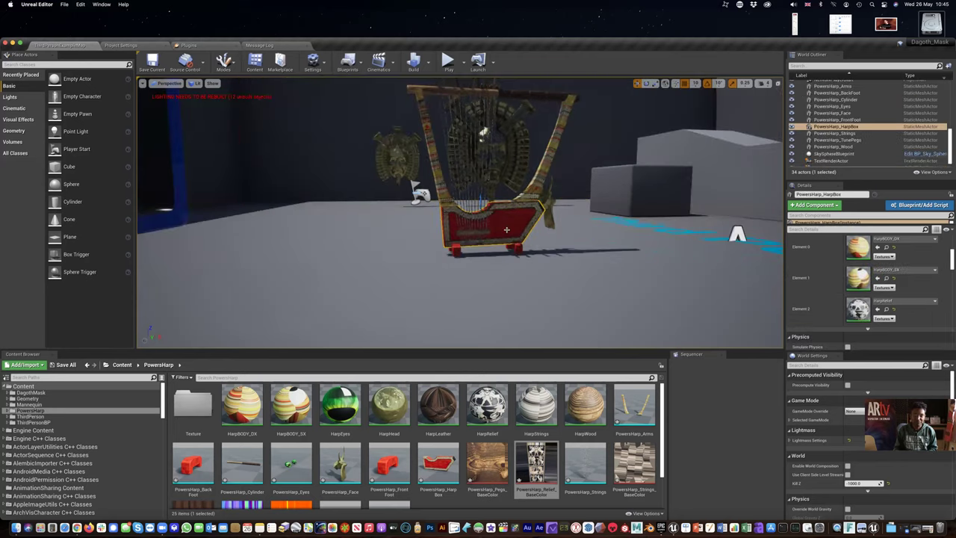
pyautogui.moveTo(507, 225); pyautogui.dragTo(514, 212, button='right')
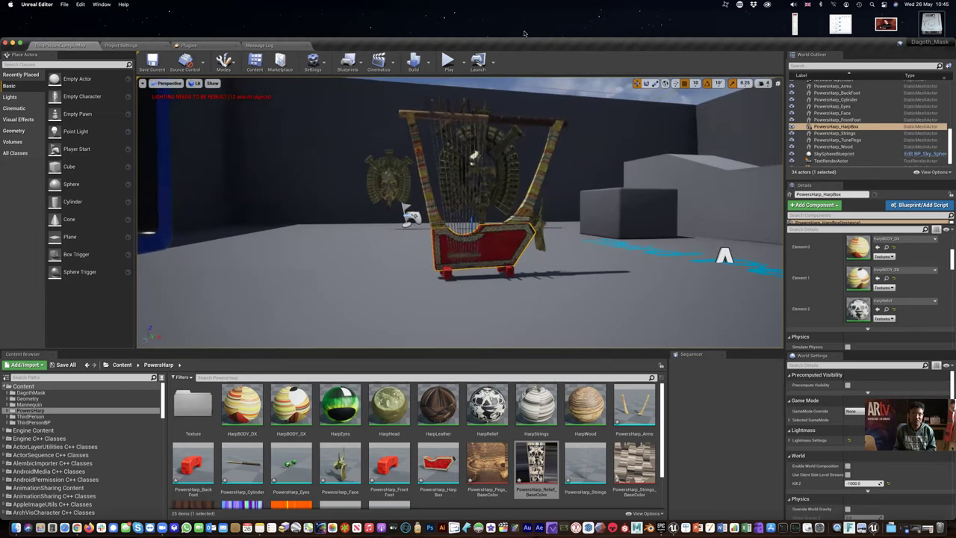